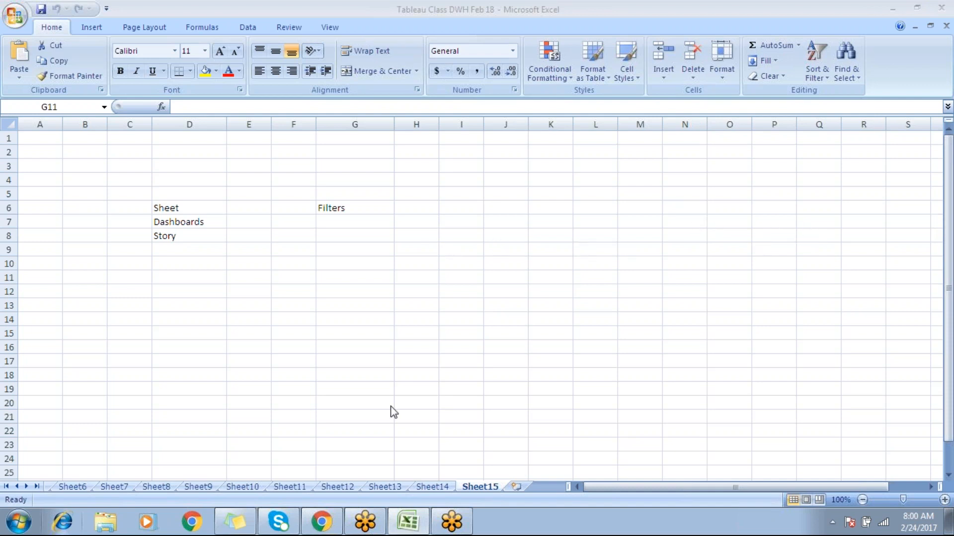
Launch Tableau 9.3 (32-bit) and switch back to the Excel workbook.
left_click(18, 521)
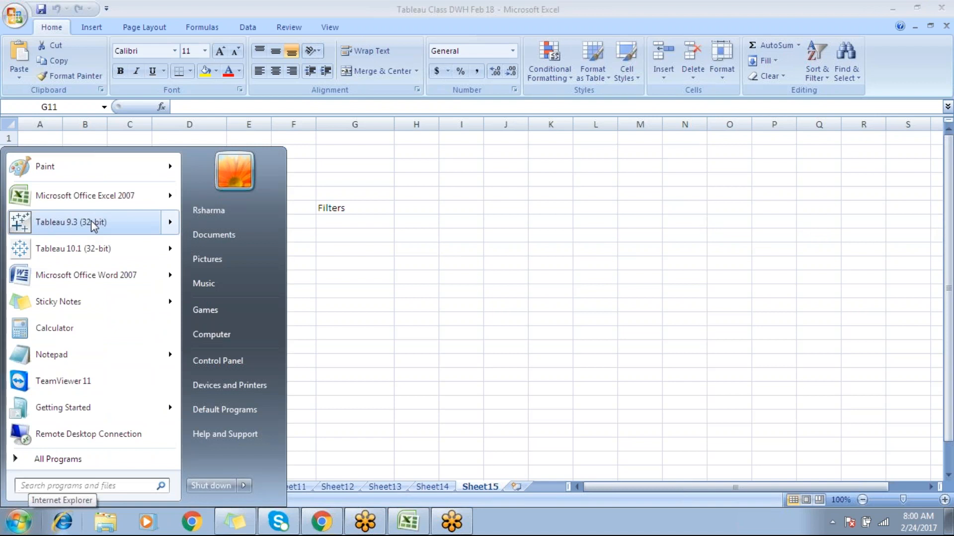
left_click(92, 222)
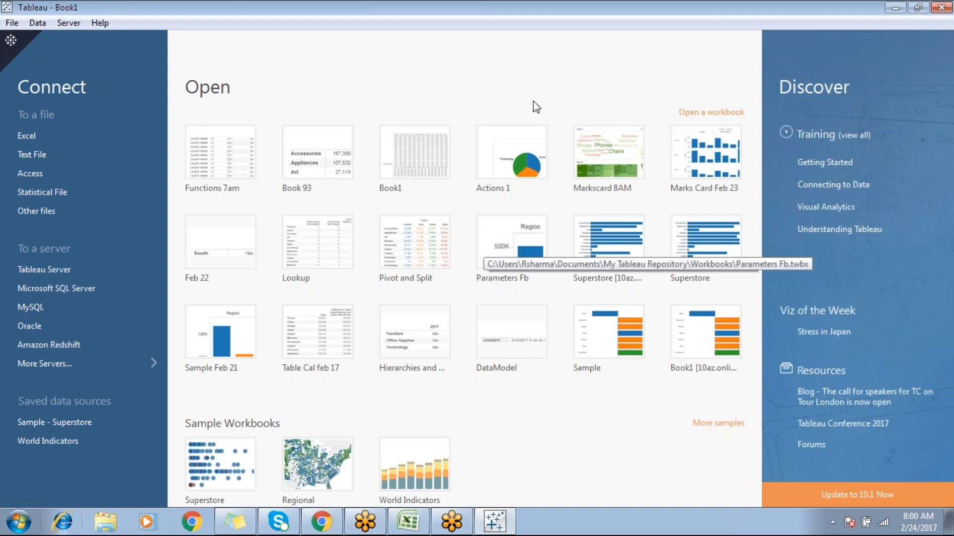
left_click(409, 523)
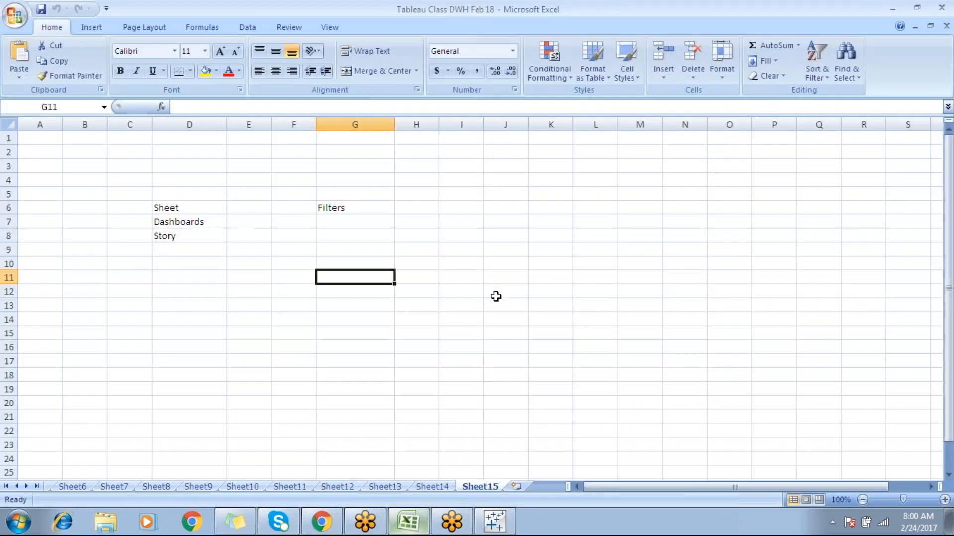
left_click(171, 208)
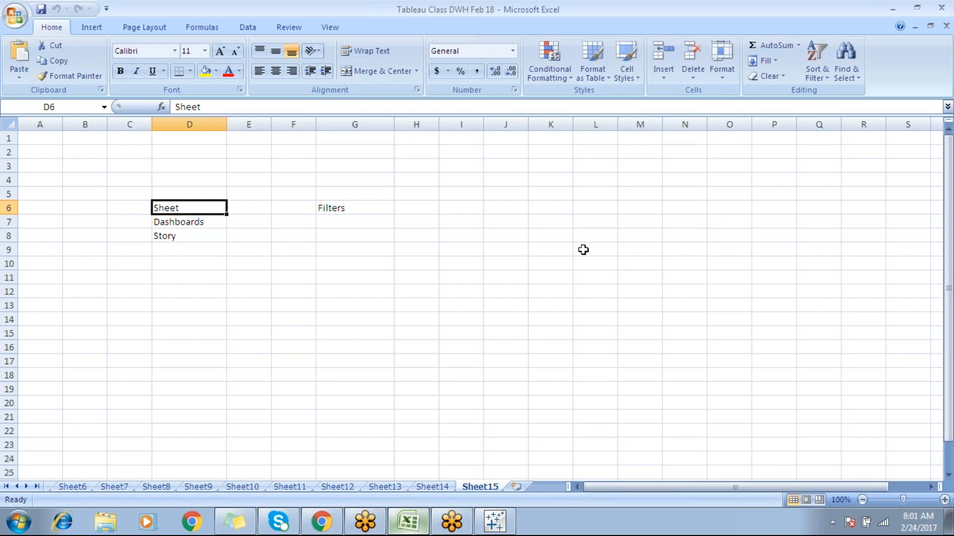
left_click(946, 224)
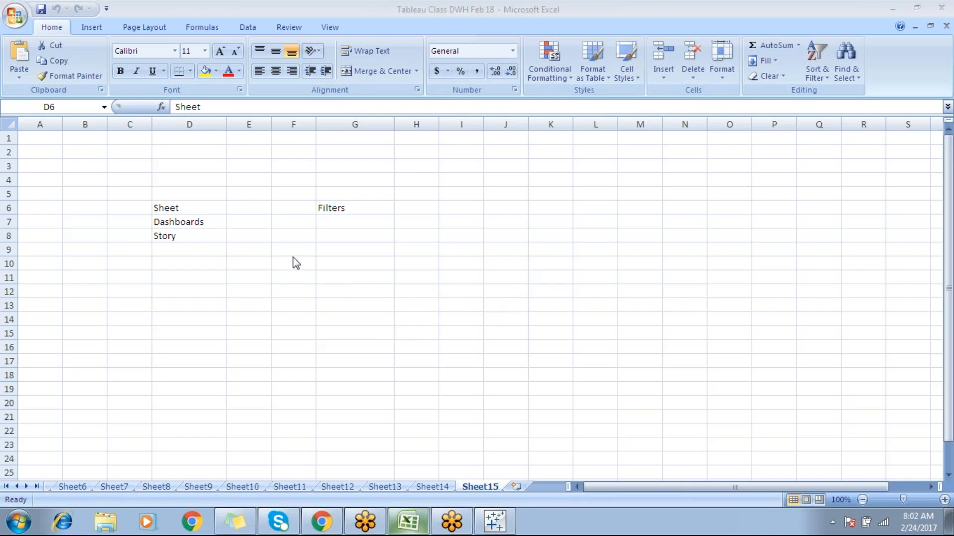
left_click(450, 521)
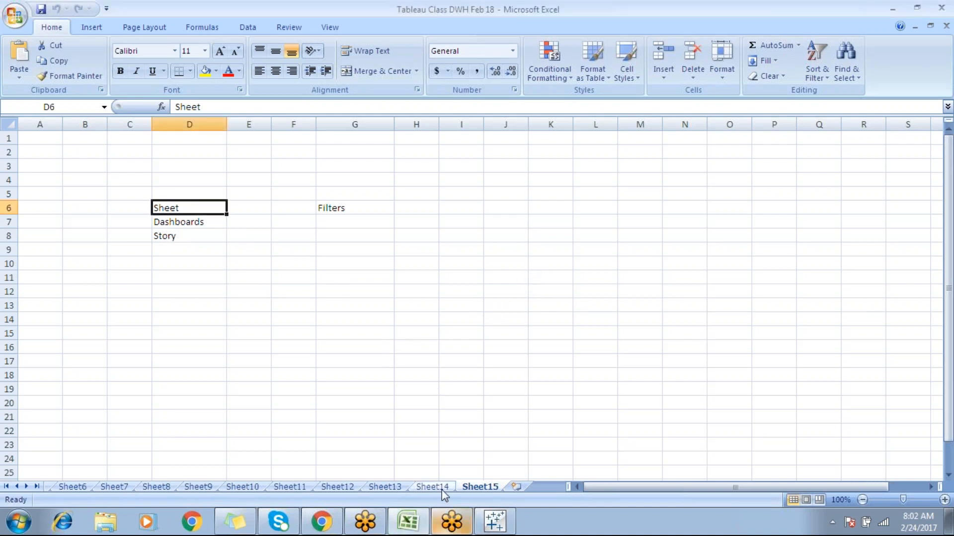
left_click(437, 487)
left_click(480, 487)
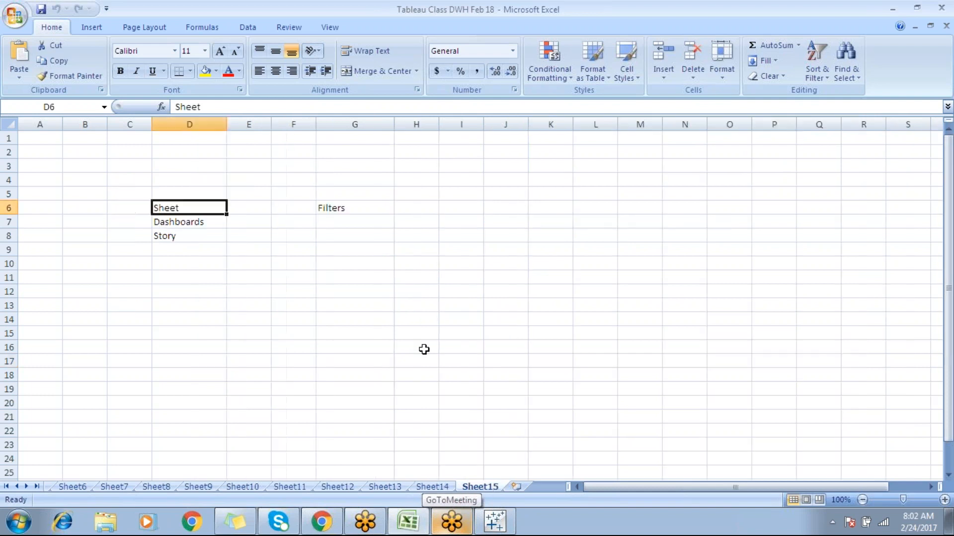
left_click(335, 211)
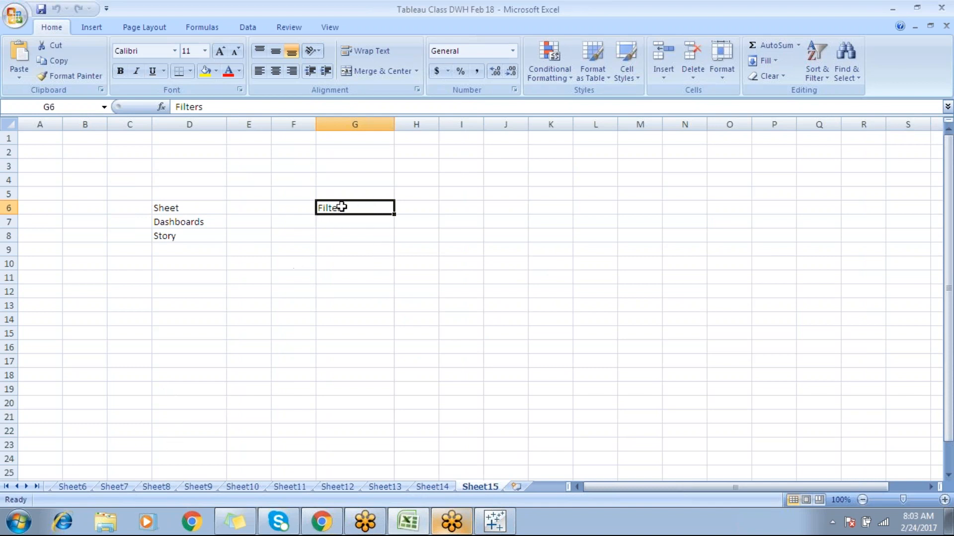
Start a list below the Filters heading with "Data Source Filter" in G9 and "Quick Filter" in G10.
left_click(333, 245)
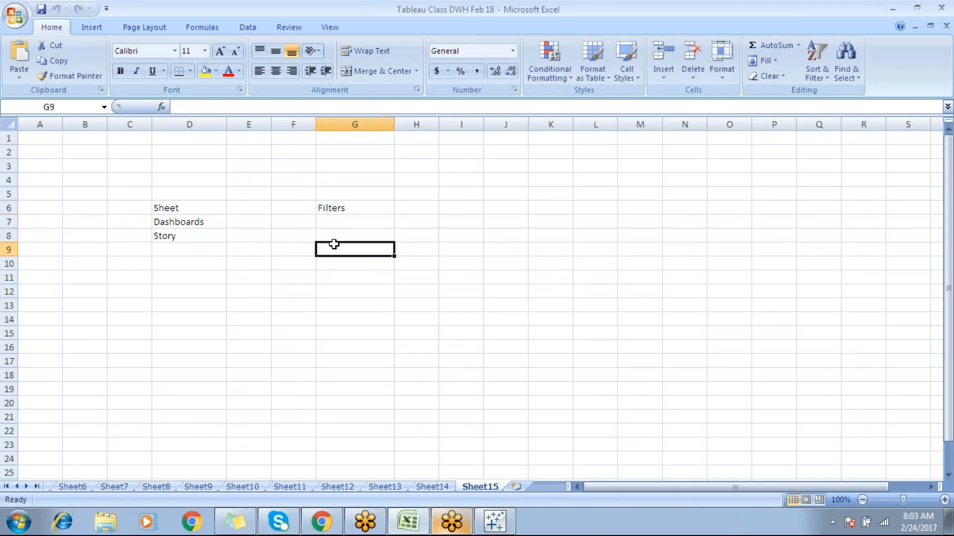
type("Dta")
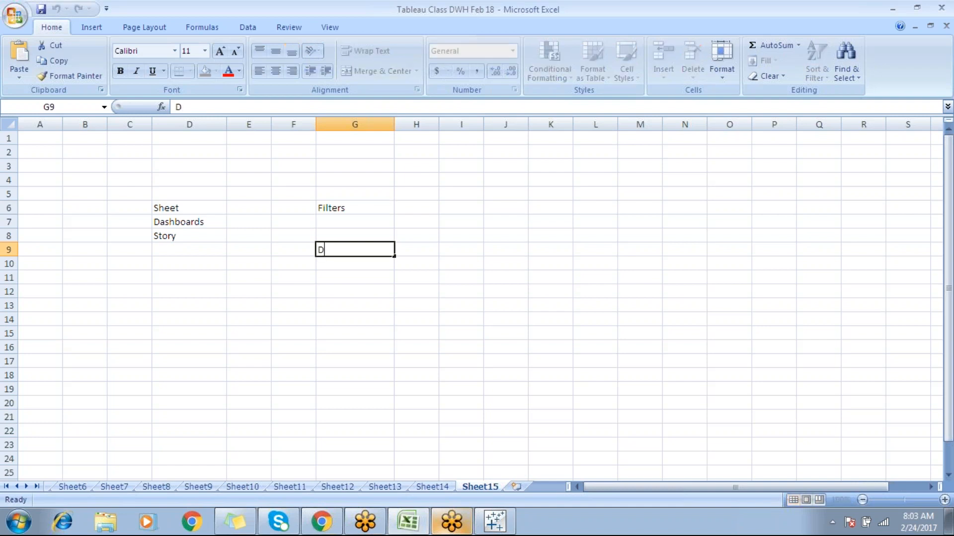
key("BackSpace")
key("BackSpace")
type("a")
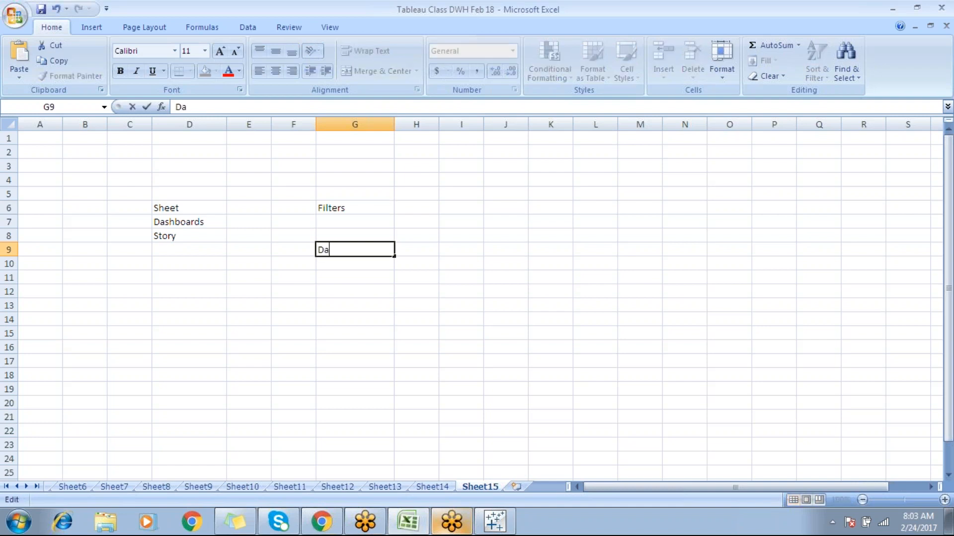
type("ta Source F")
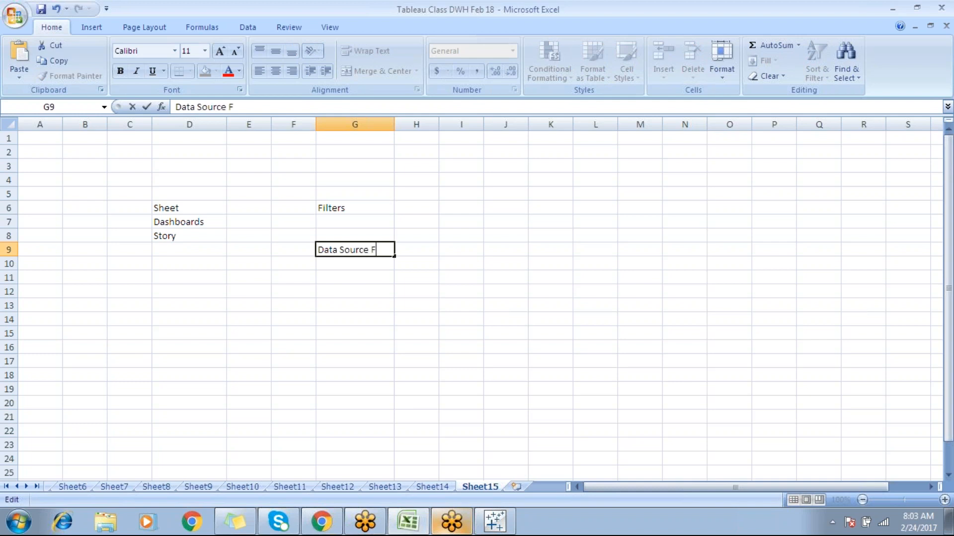
type("ilters")
key("BackSpace")
key("Return")
type("Quick Filter")
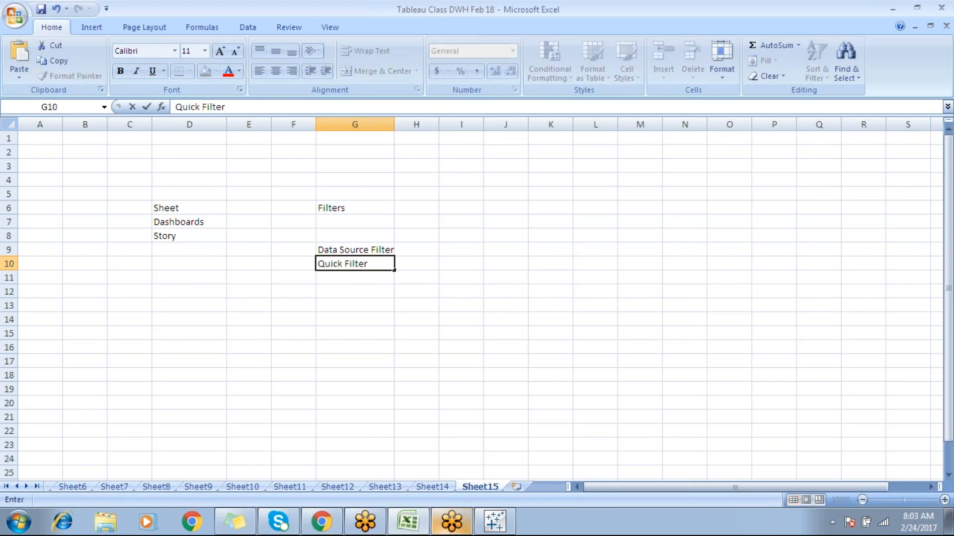
key("Return")
Enter "Filters on Dimensions", "Filters on Measures" and "Filters on date" in cells G11 to G13.
type("F")
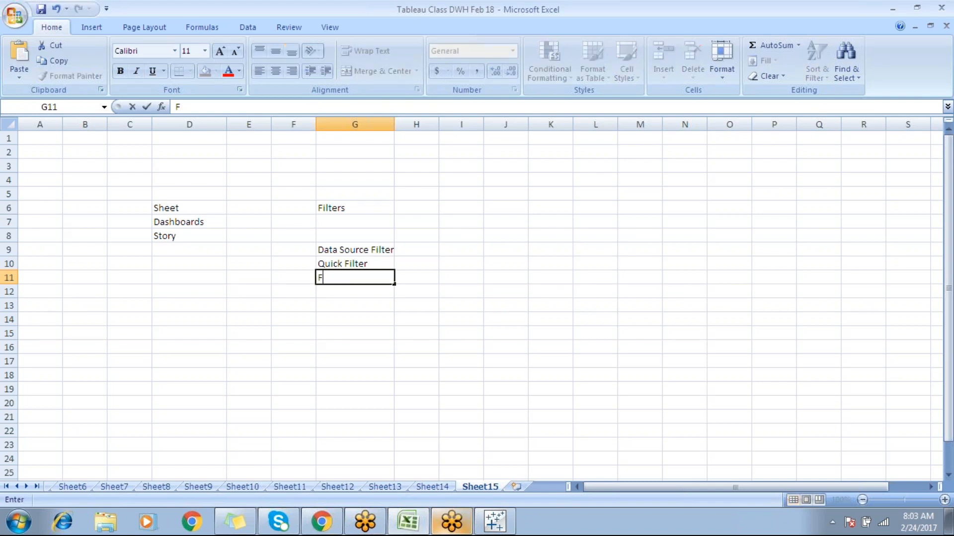
type("ilters on Dimensions")
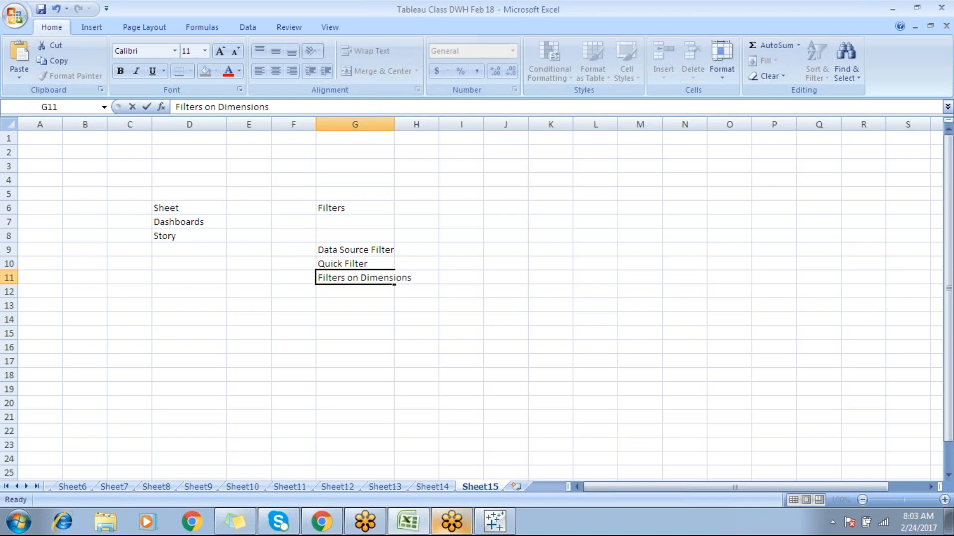
key("Return")
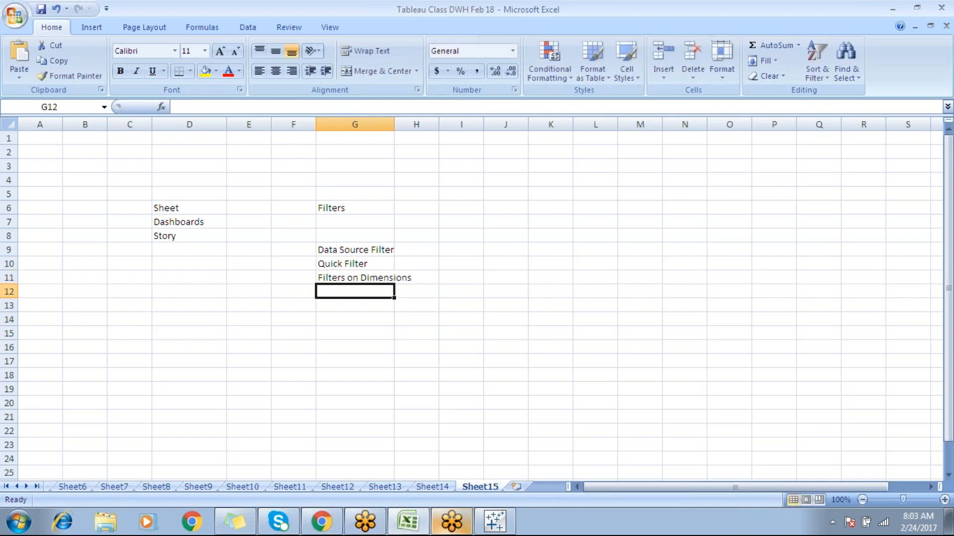
type("Filter")
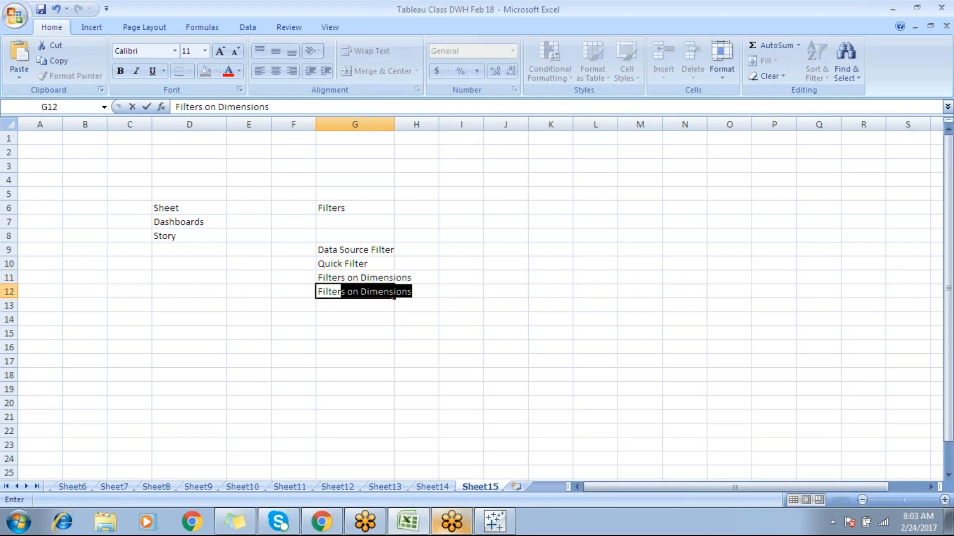
type("s on M")
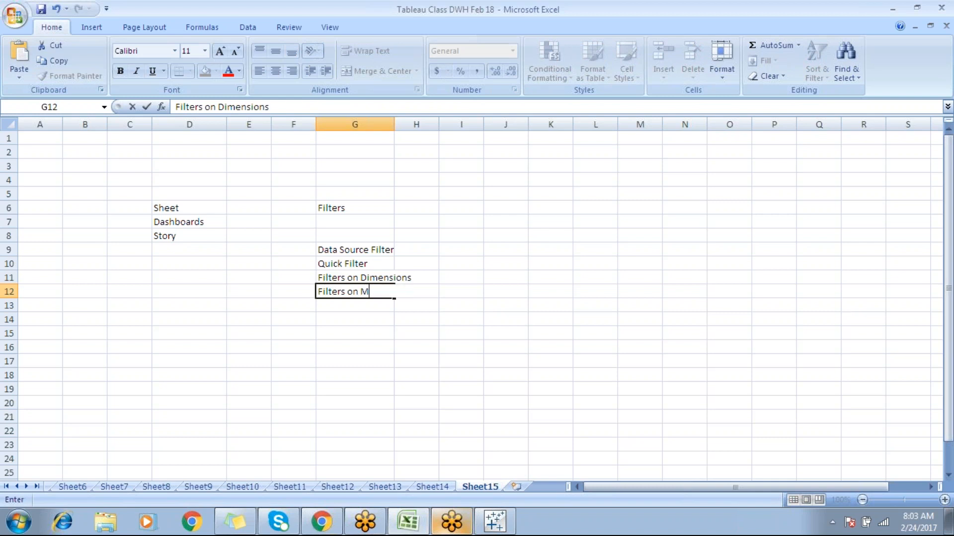
type("easures")
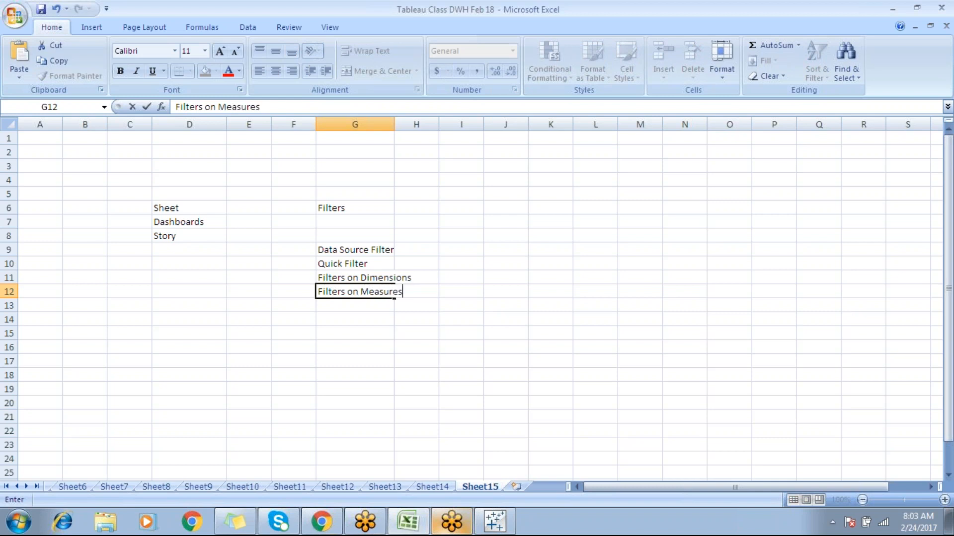
key("Return")
type("Filters on date")
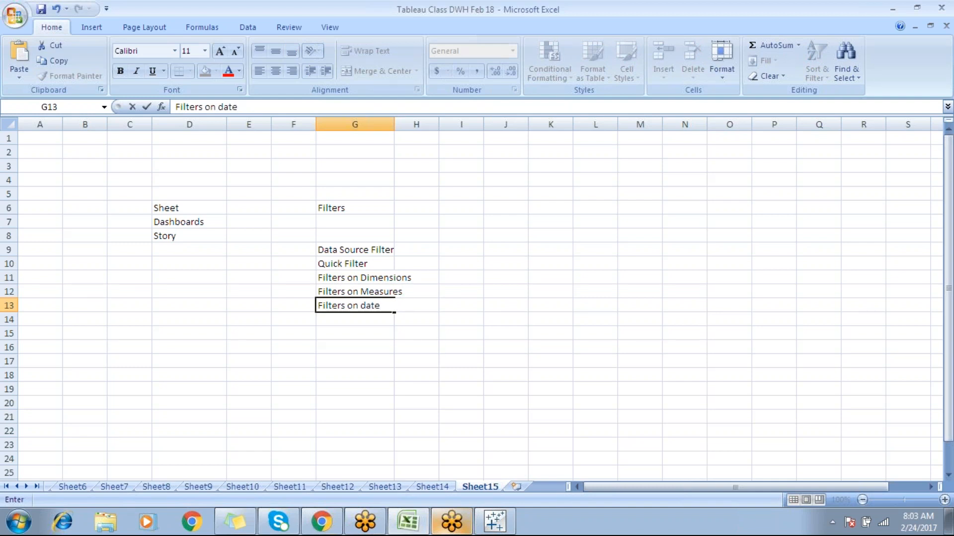
key("Return")
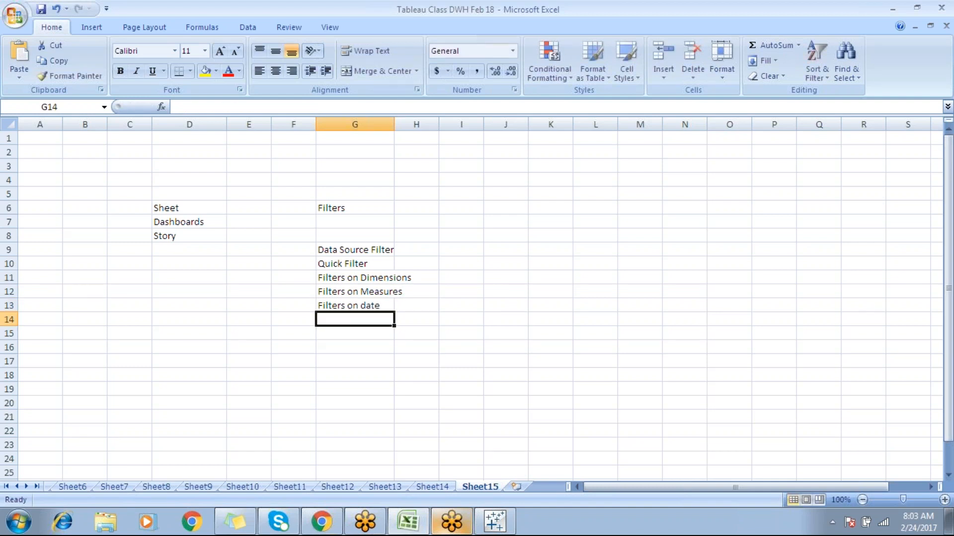
Widen column G so that the longest filter names fit inside it.
left_click_drag(394, 125, 443, 124)
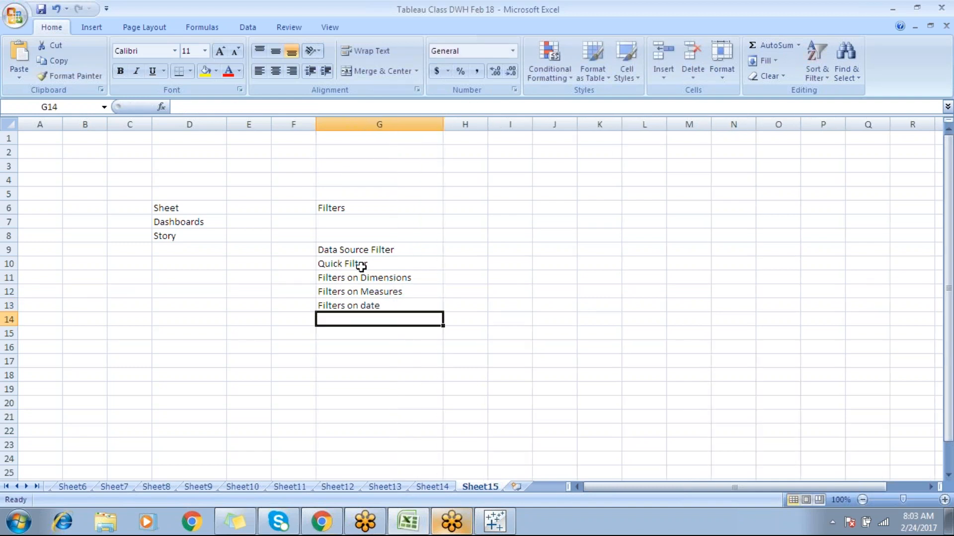
left_click(332, 263)
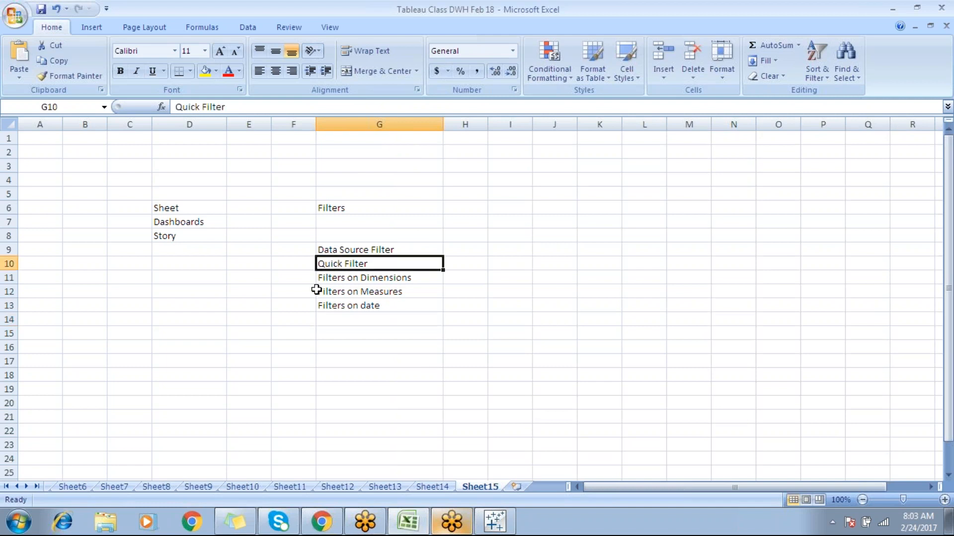
left_click_drag(325, 277, 353, 302)
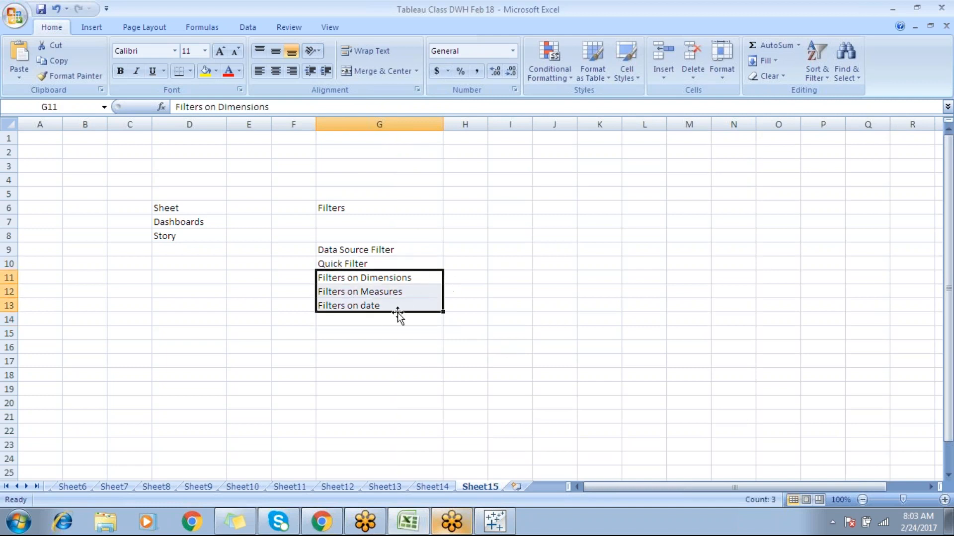
Enter "Global Filter", "Cascading Filter" and "Context Filter" in cells G14 to G16.
left_click(380, 318)
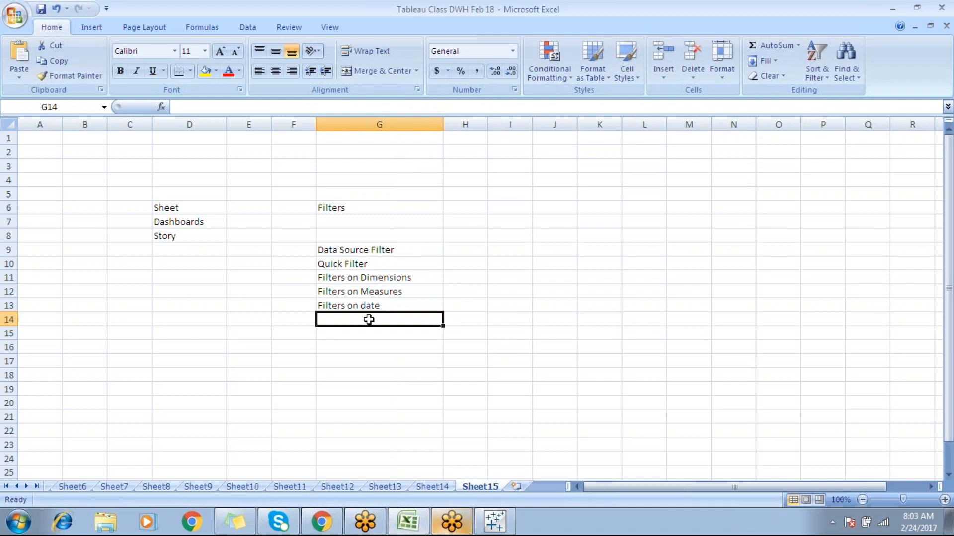
type("Global Filter")
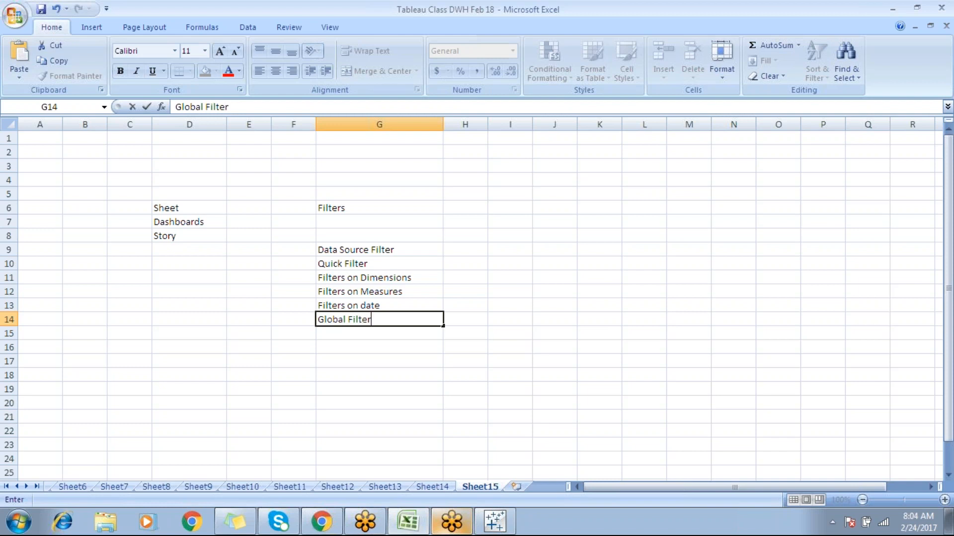
key("Return")
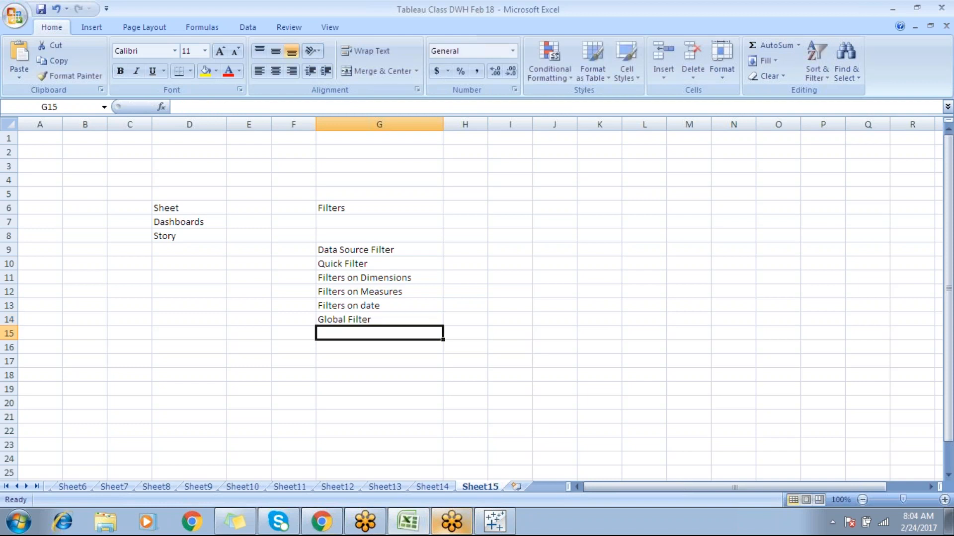
type("Cascading Filter")
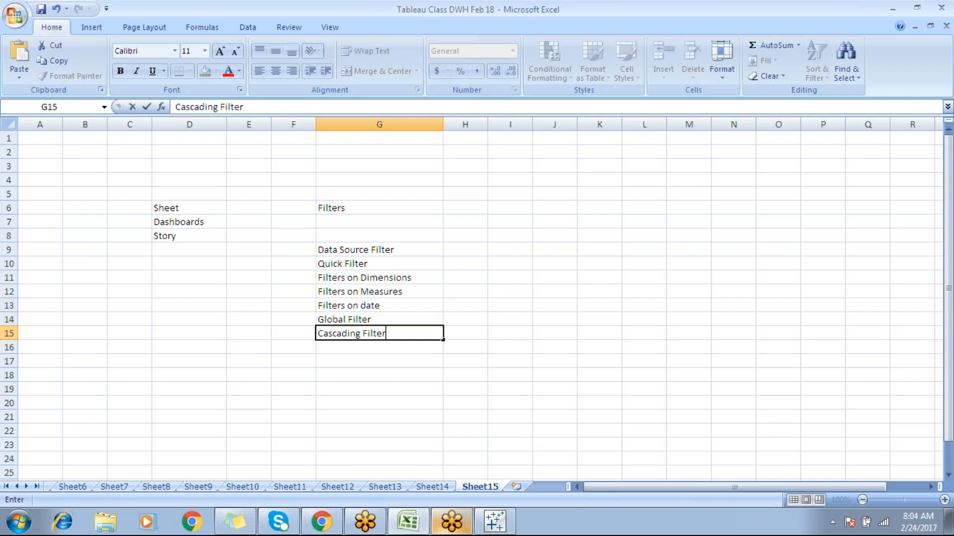
key("Return")
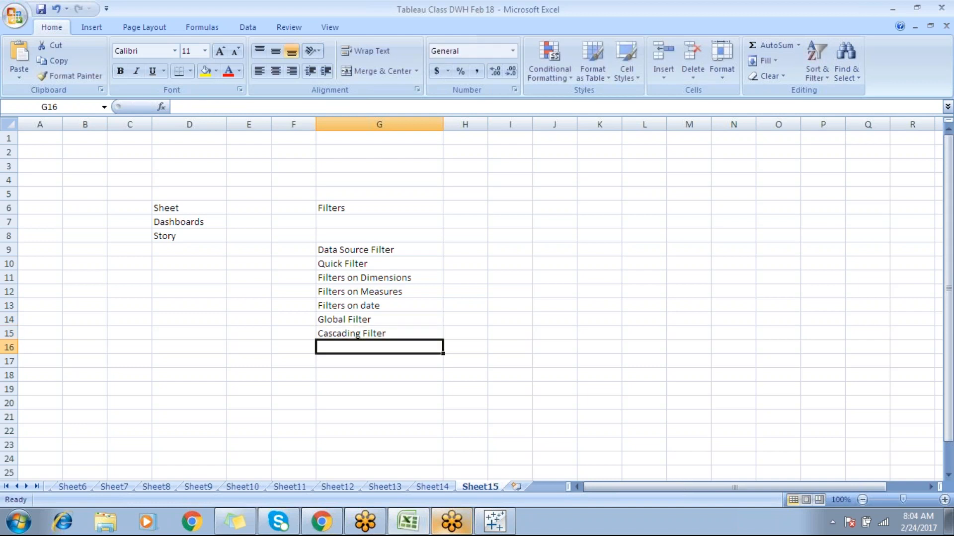
type("Context Filter")
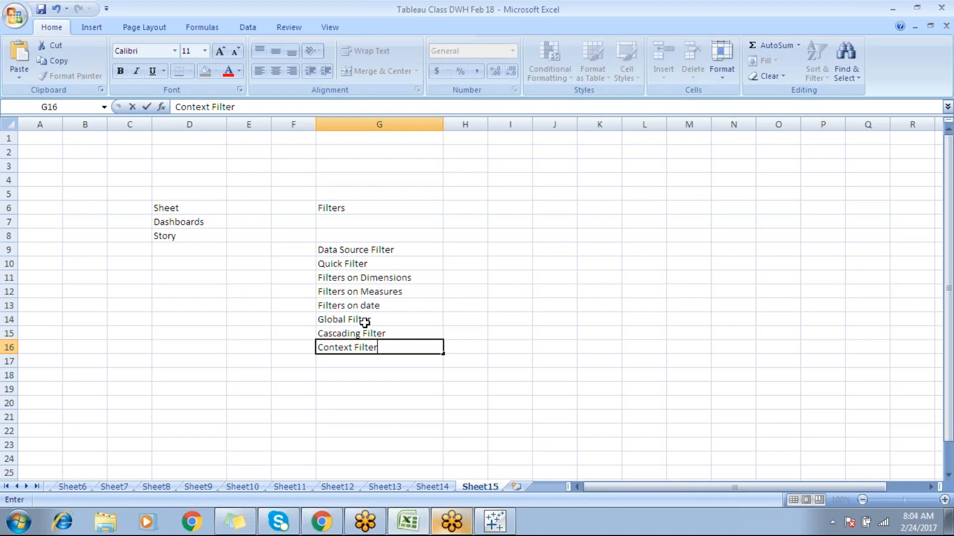
key("Return")
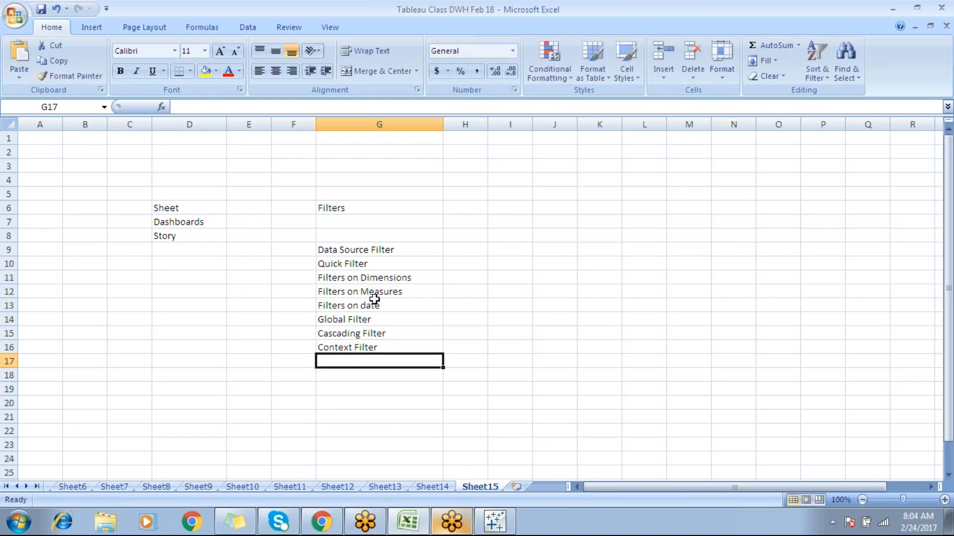
Make the list of filter types in G9:G16 bold.
left_click_drag(340, 248, 358, 347)
left_click(119, 76)
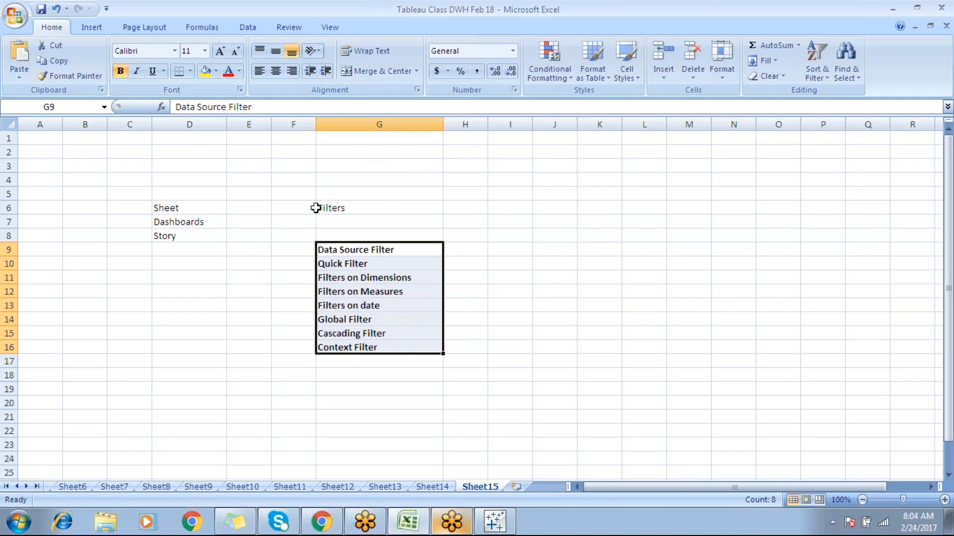
left_click(340, 251)
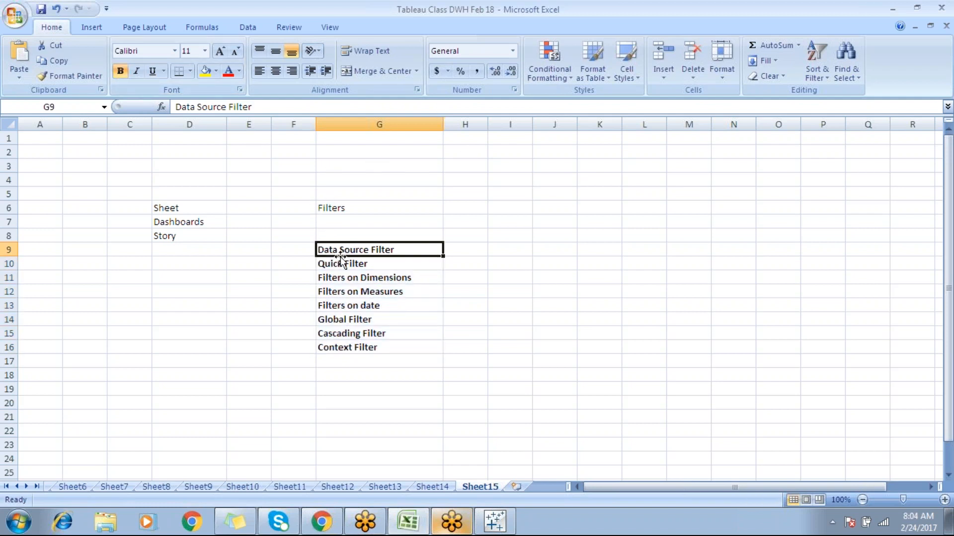
left_click(340, 263)
left_click_drag(340, 279, 410, 344)
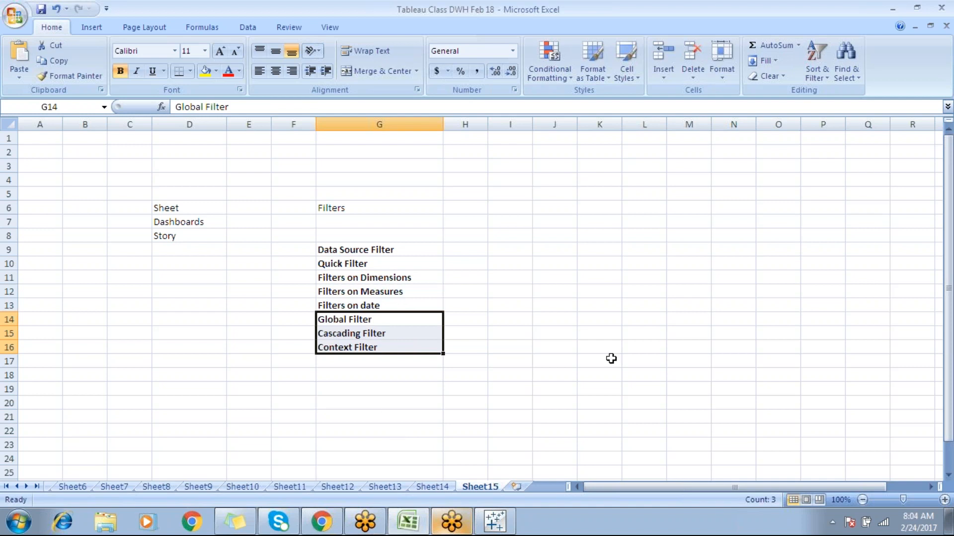
left_click(536, 334)
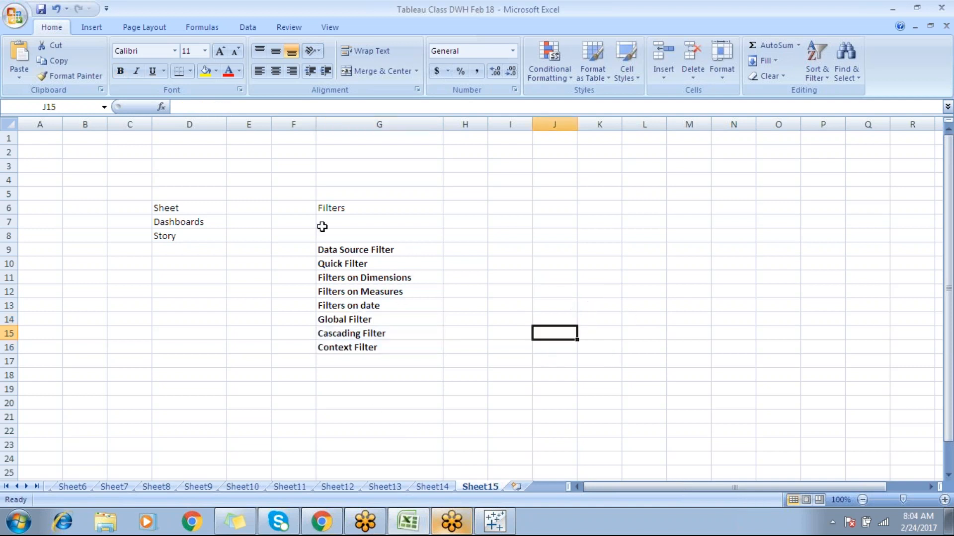
mouse_move(305, 190)
left_mouse_down()
mouse_move(319, 228)
mouse_move(498, 360)
left_mouse_up()
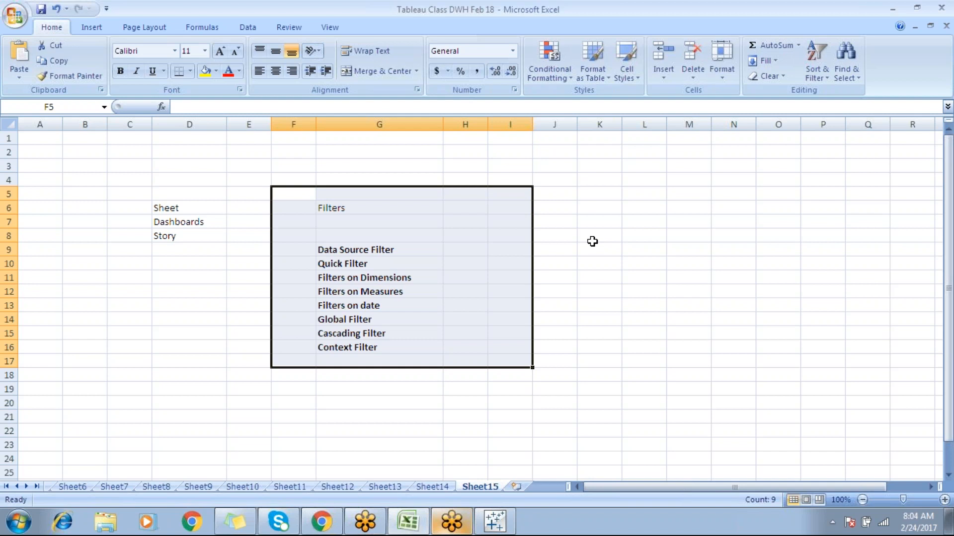
left_click(594, 242)
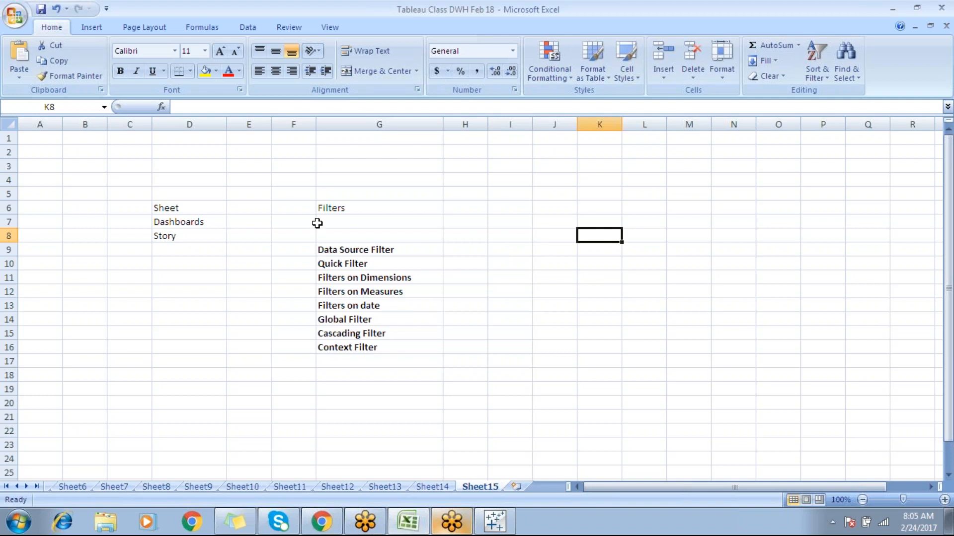
Switch to Tableau, connect to the Excel workbook Sample - Superstore.xls and add its Orders sheet to the data source.
left_click(494, 522)
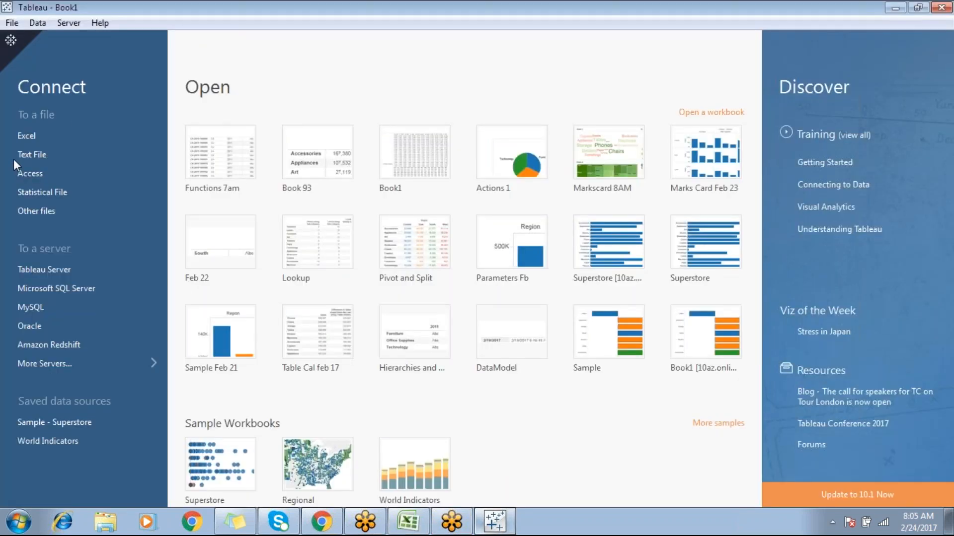
left_click(39, 135)
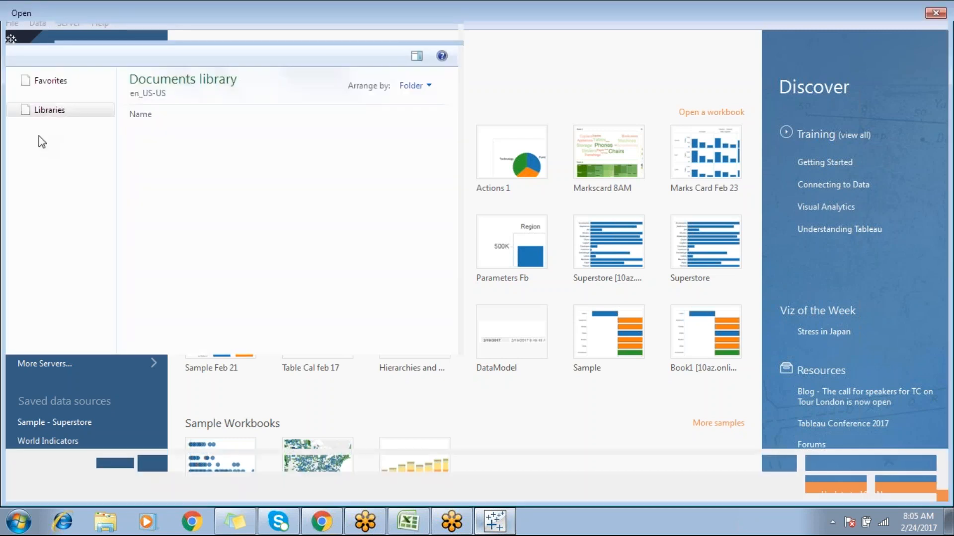
left_click(181, 135)
key("Return")
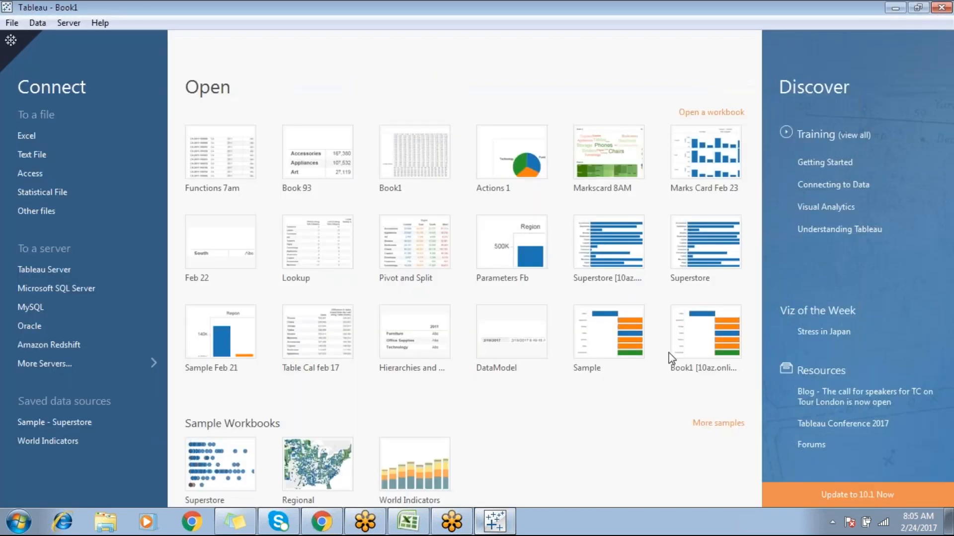
left_click_drag(91, 208, 326, 169)
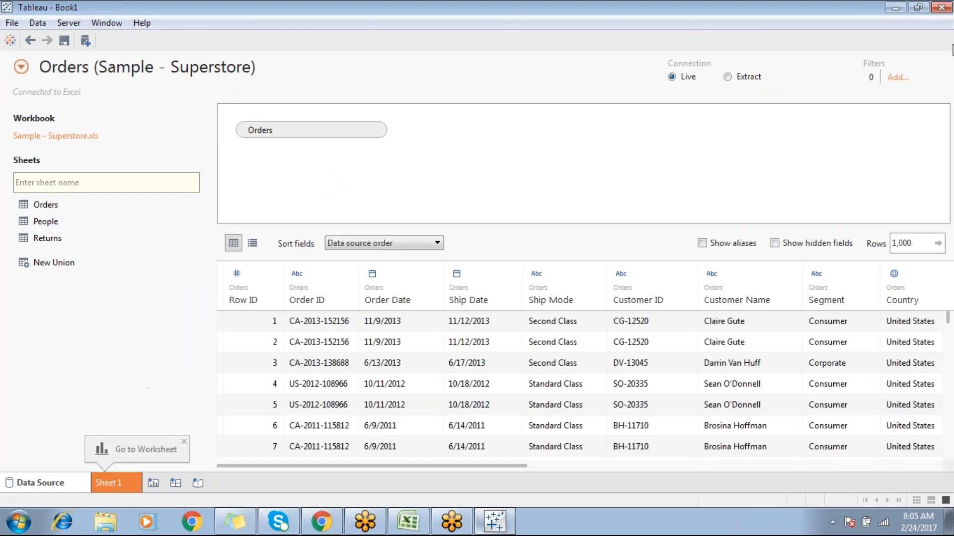
left_click(931, 33)
left_click(930, 32)
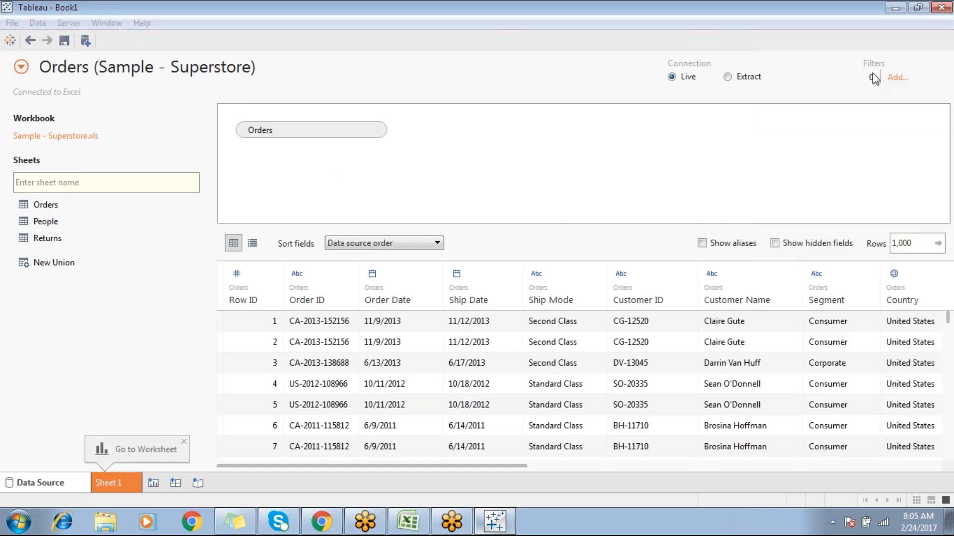
Switch back to Excel and make the "Filters" heading in cell G6 bold.
left_click(411, 520)
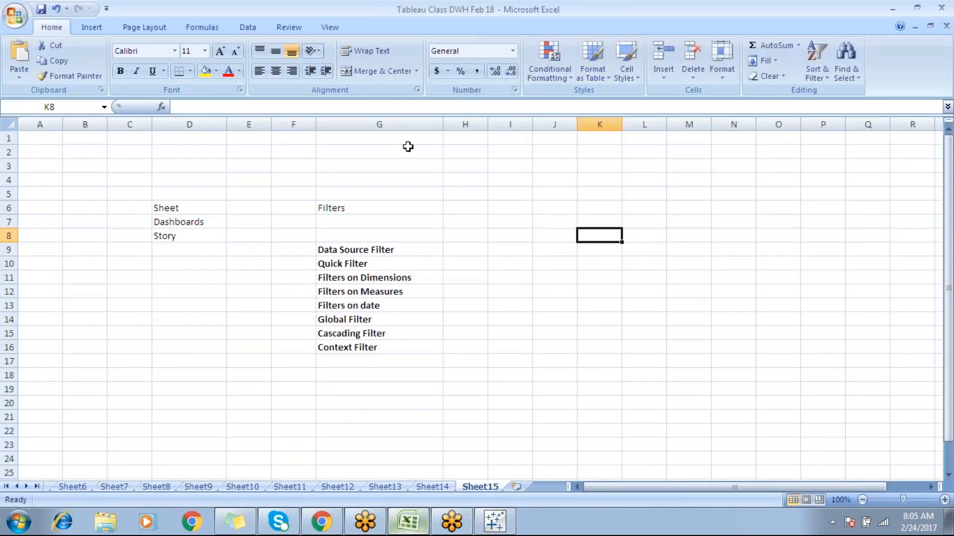
left_click(382, 252)
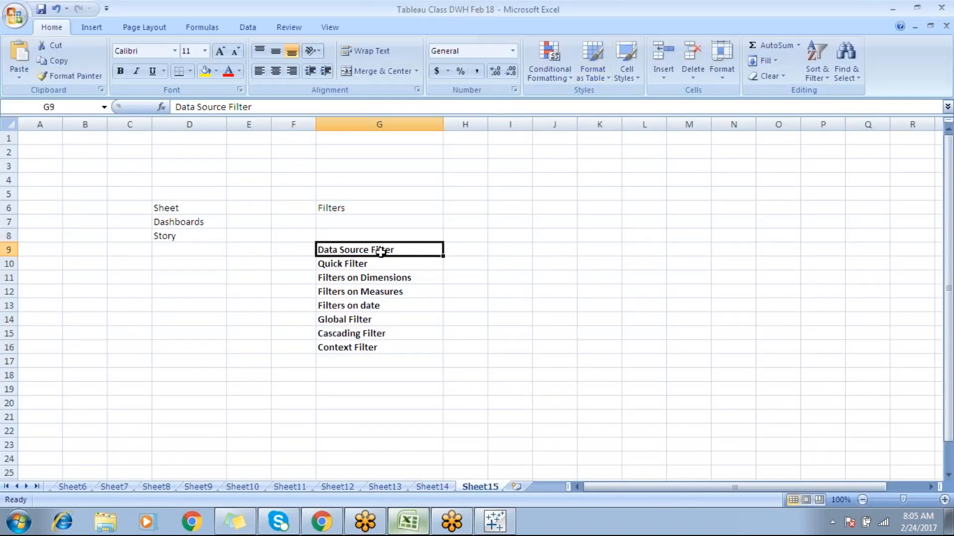
left_click(347, 210)
left_click(120, 71)
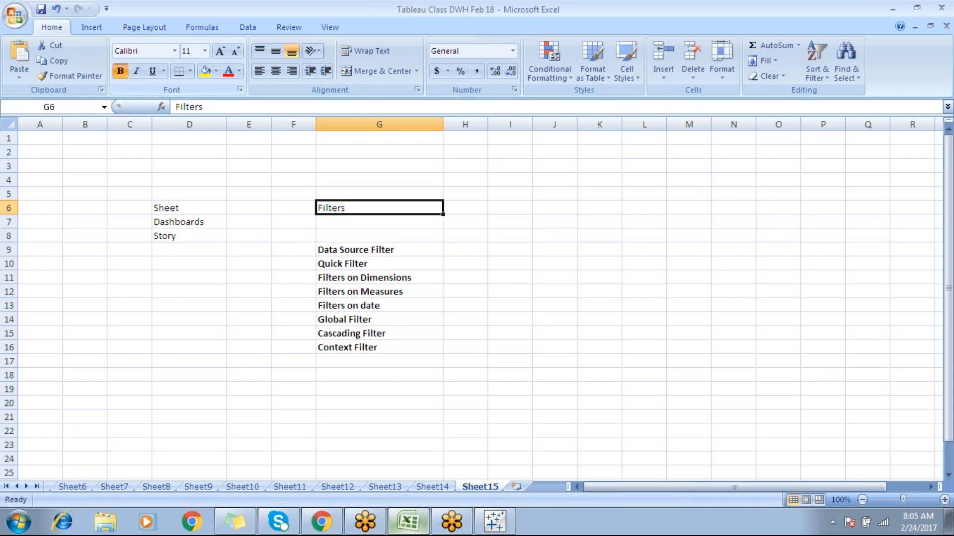
Enter "Where" in cell J4 and "Having" in cell M4.
left_click(552, 177)
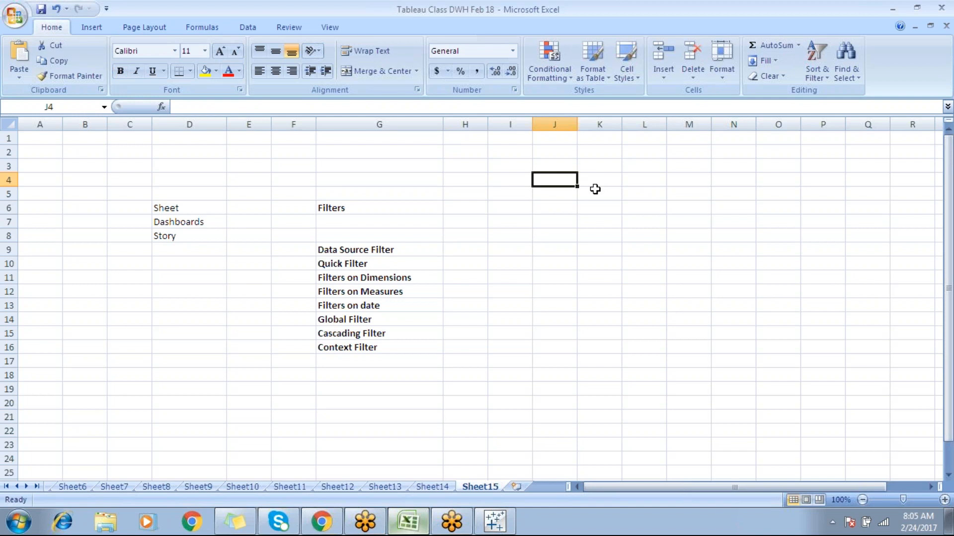
type("Where")
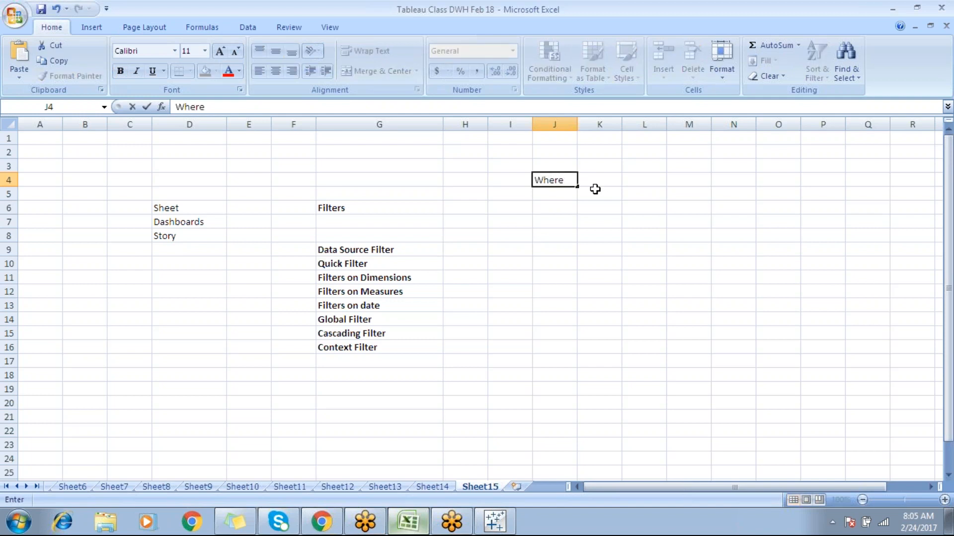
key("Right")
key("Right")
key("Right")
type("H")
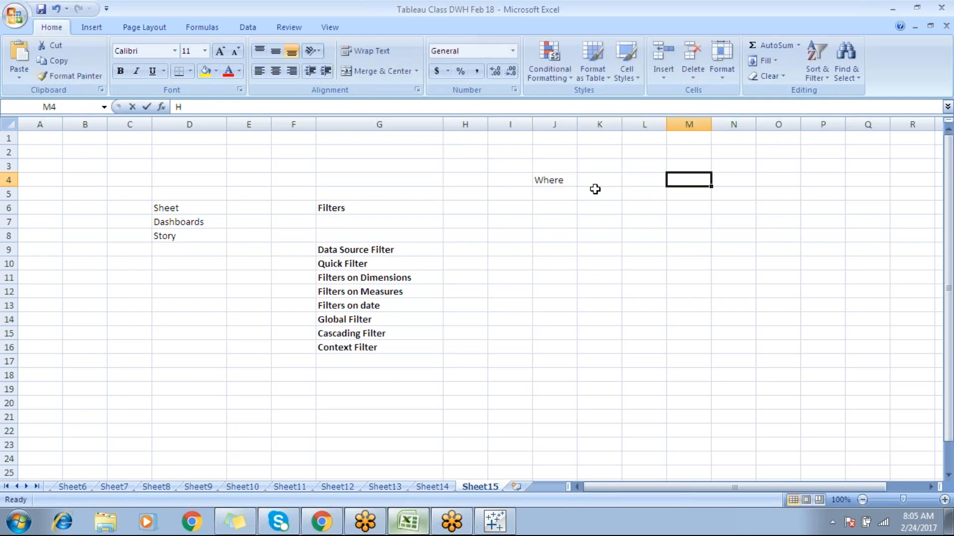
type("aving")
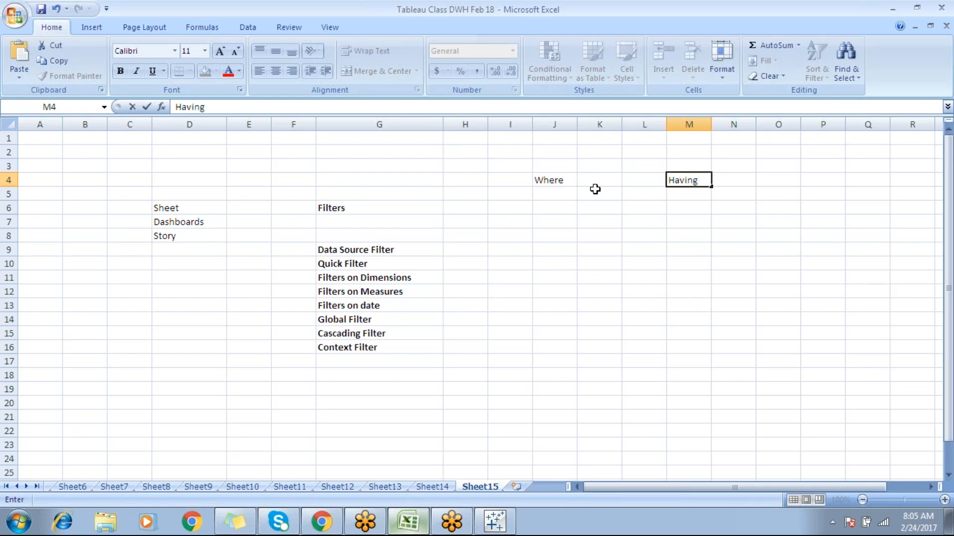
key("Return")
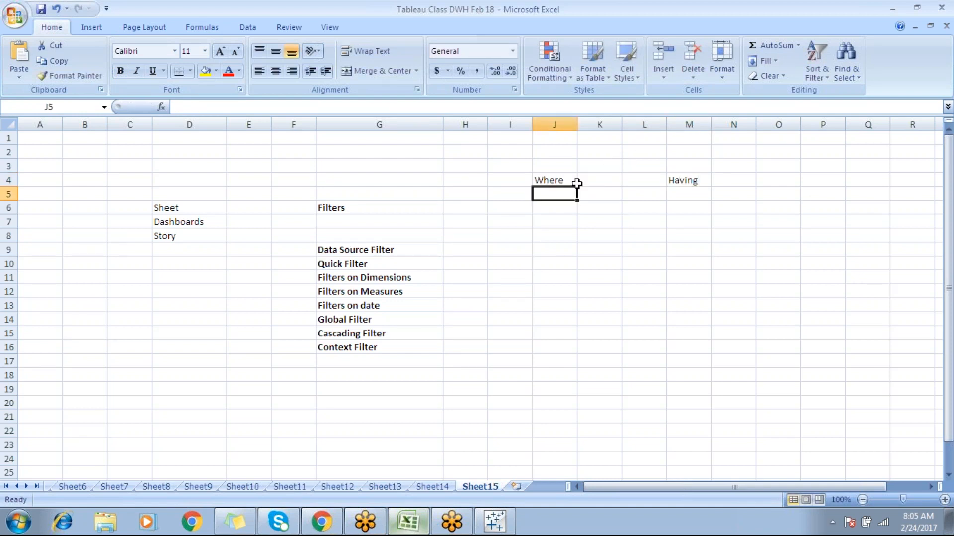
left_click(558, 182)
left_click(679, 179)
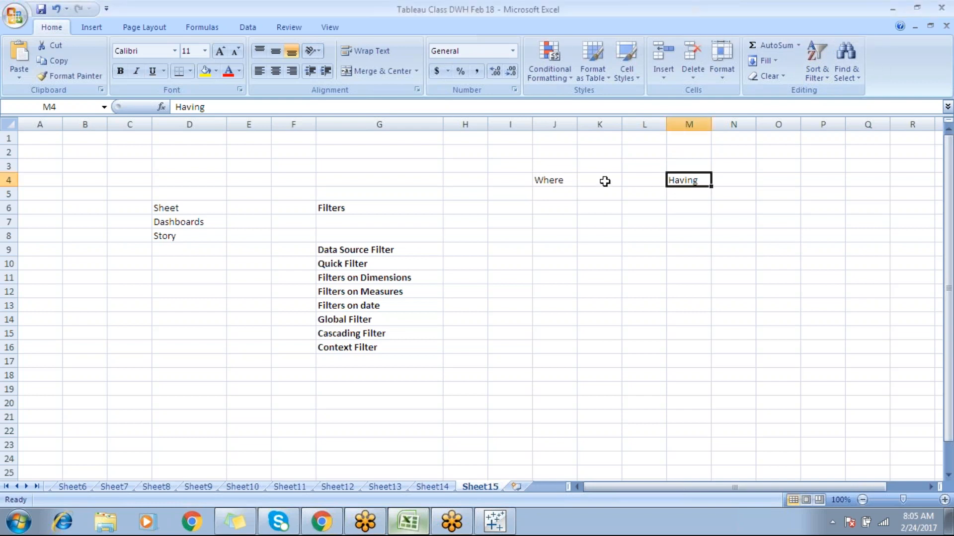
left_click(549, 180)
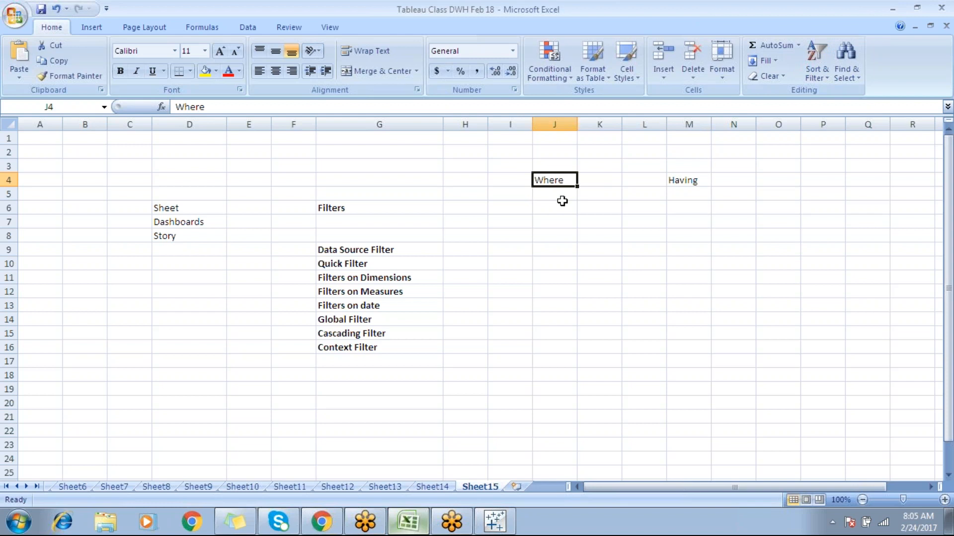
left_click_drag(561, 199, 542, 343)
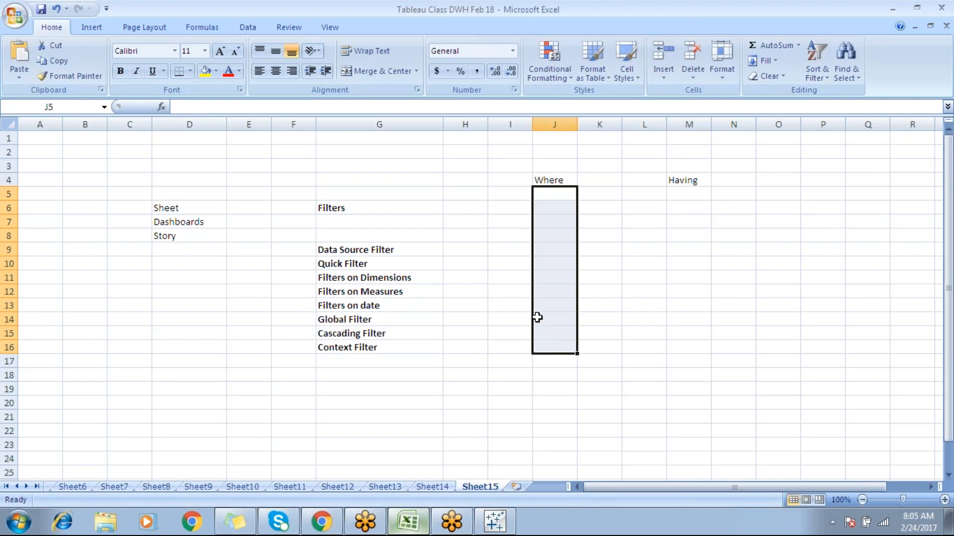
left_click(632, 221)
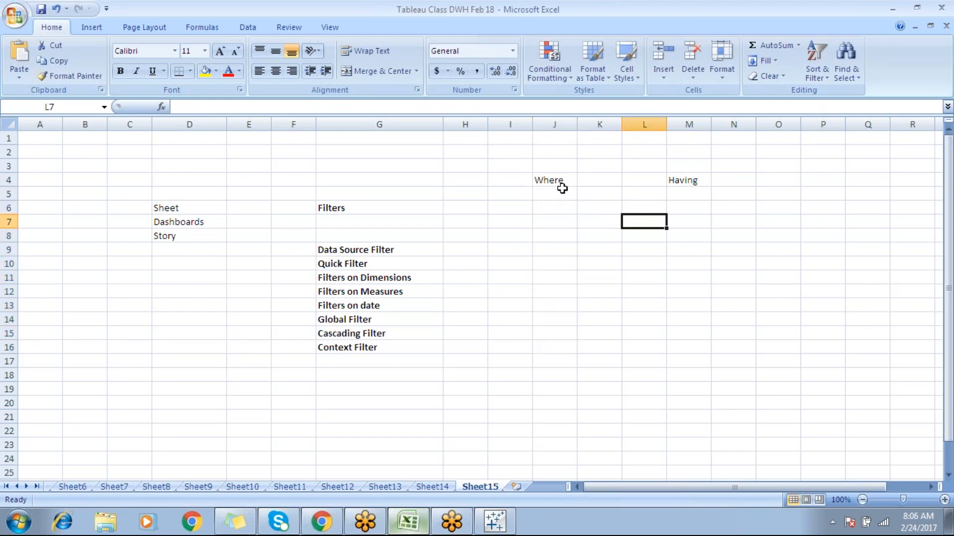
Enter "Group by" in cell M7 below the "Having" heading.
left_click(684, 183)
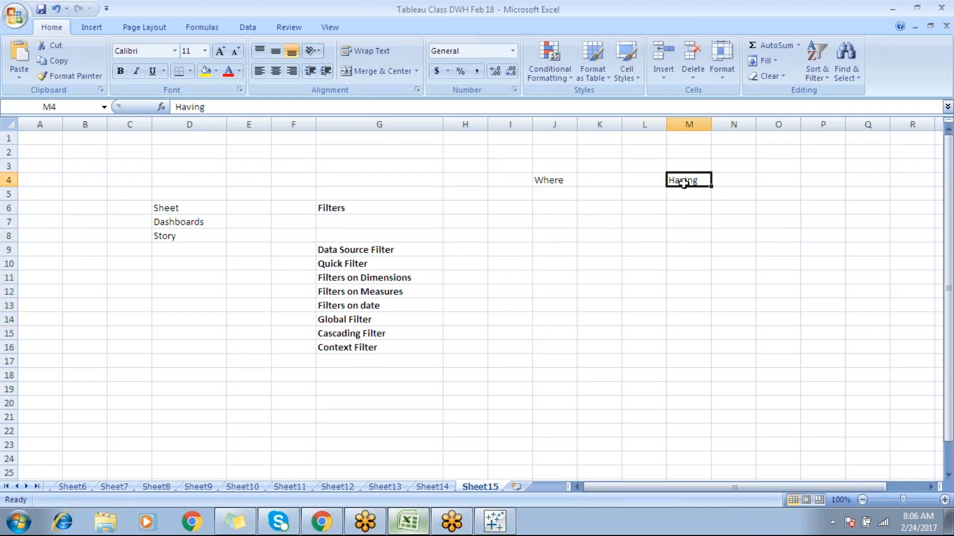
left_click(688, 219)
type("Go")
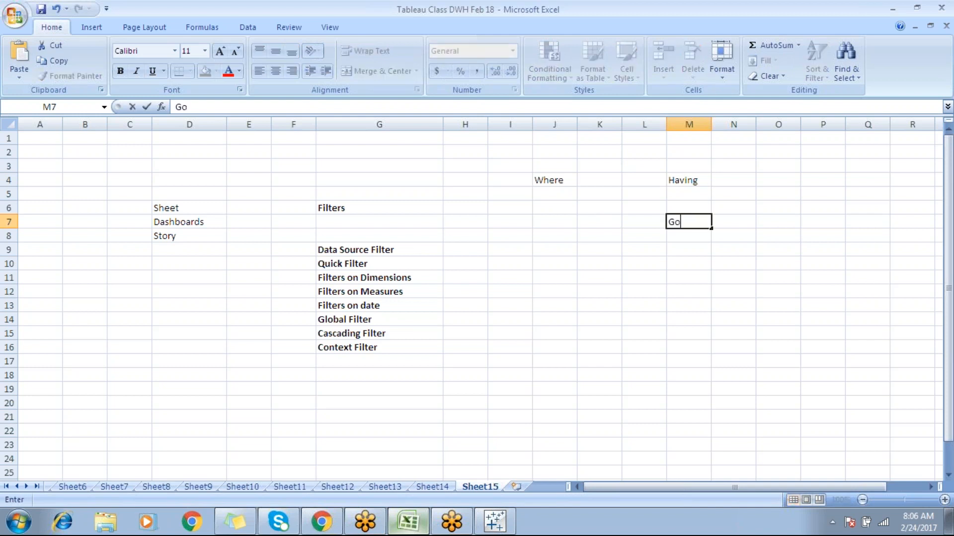
type("roup by")
left_click(692, 238)
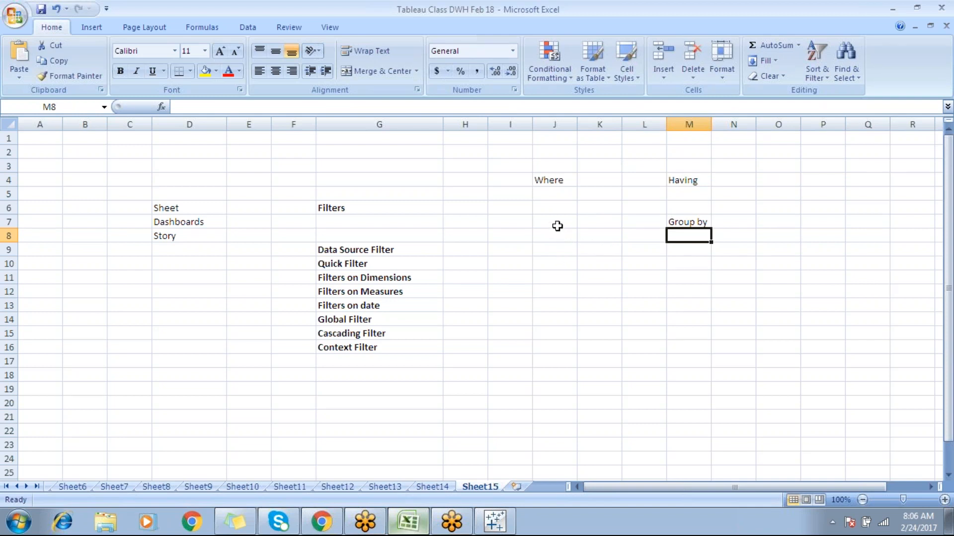
left_click_drag(541, 218, 564, 348)
left_click(505, 274)
left_click_drag(551, 220, 559, 376)
left_click(560, 222)
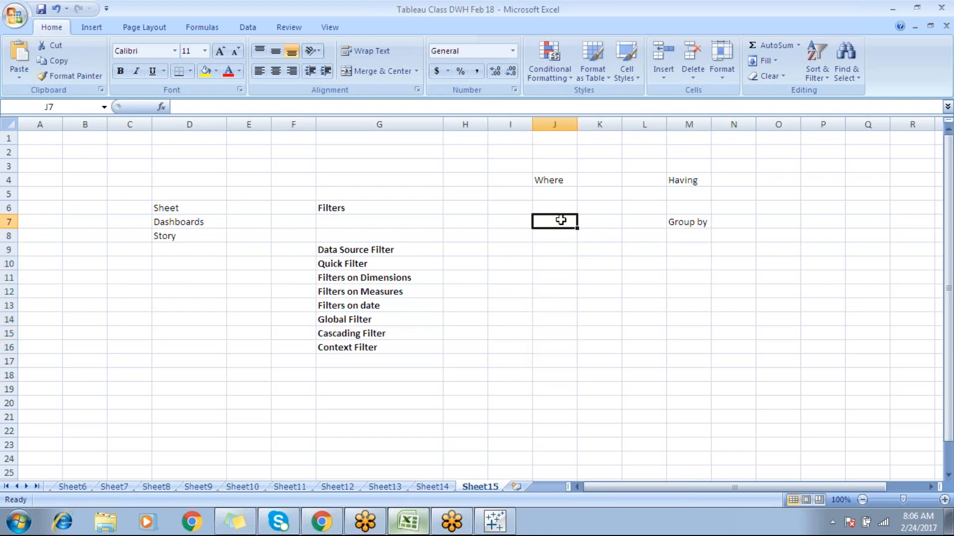
left_click(560, 194)
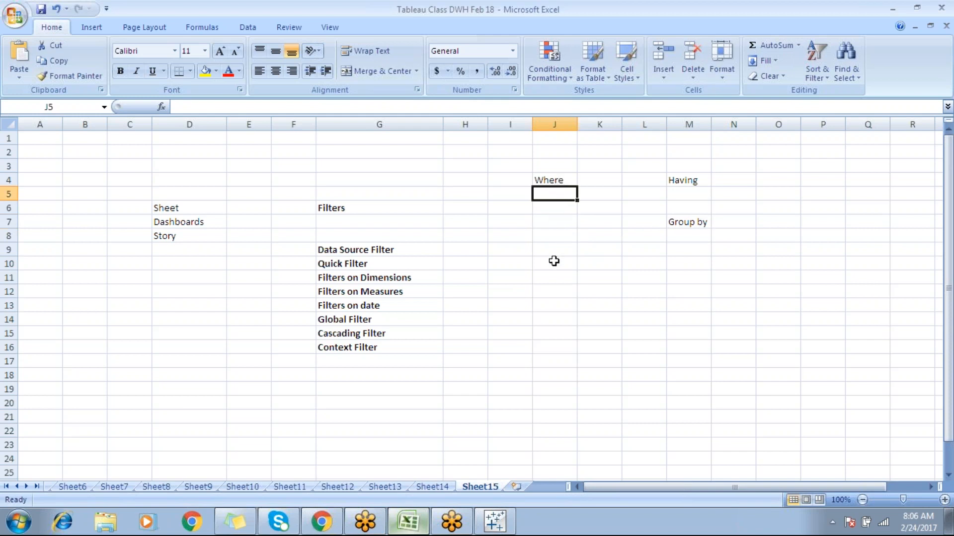
left_click_drag(546, 230, 549, 222)
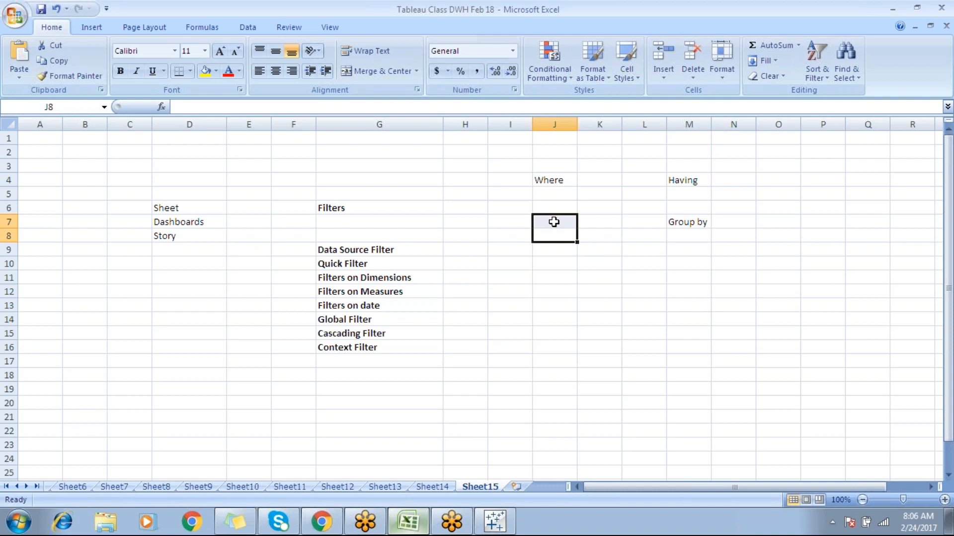
left_click(558, 182)
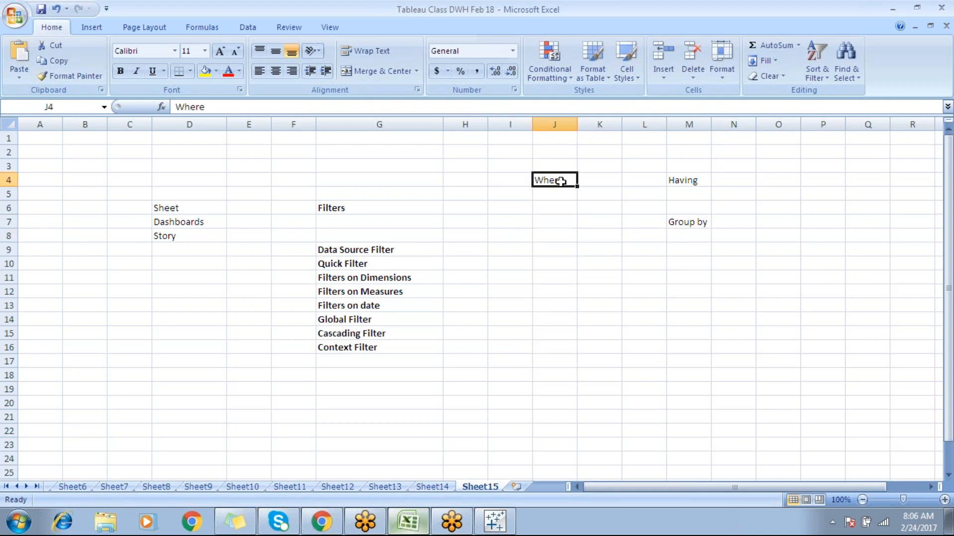
left_click(699, 223)
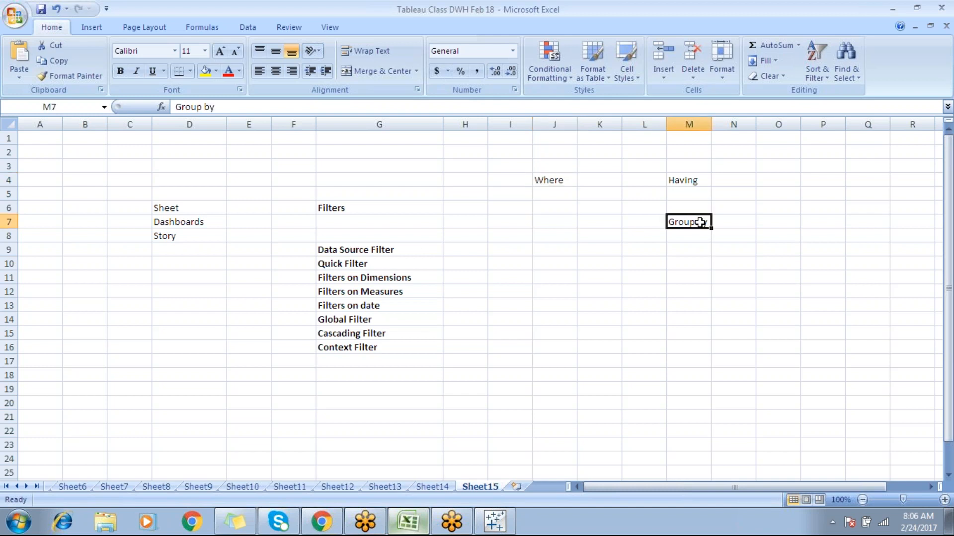
left_click_drag(546, 222, 552, 361)
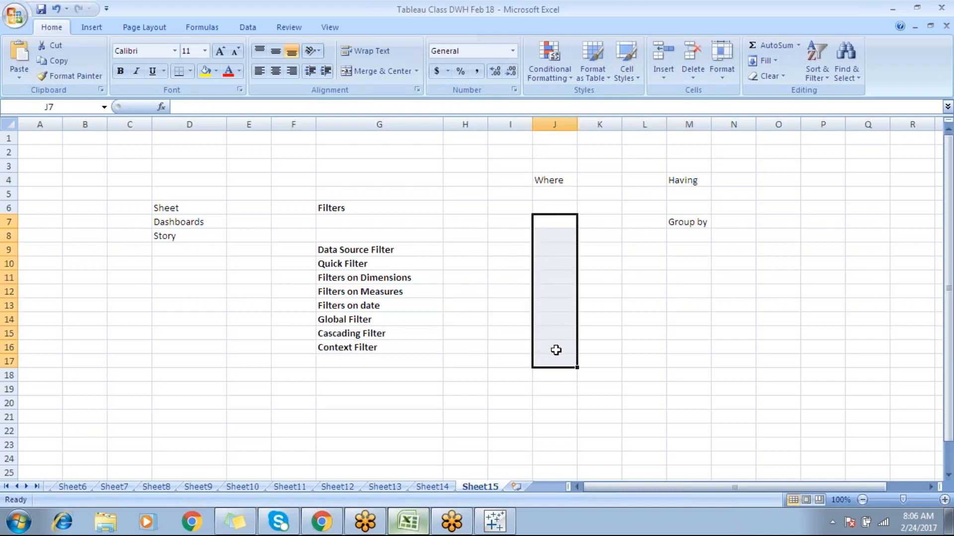
left_click(553, 225)
left_click(554, 237)
left_click(555, 259)
left_click(556, 292)
left_click_drag(553, 241, 564, 356)
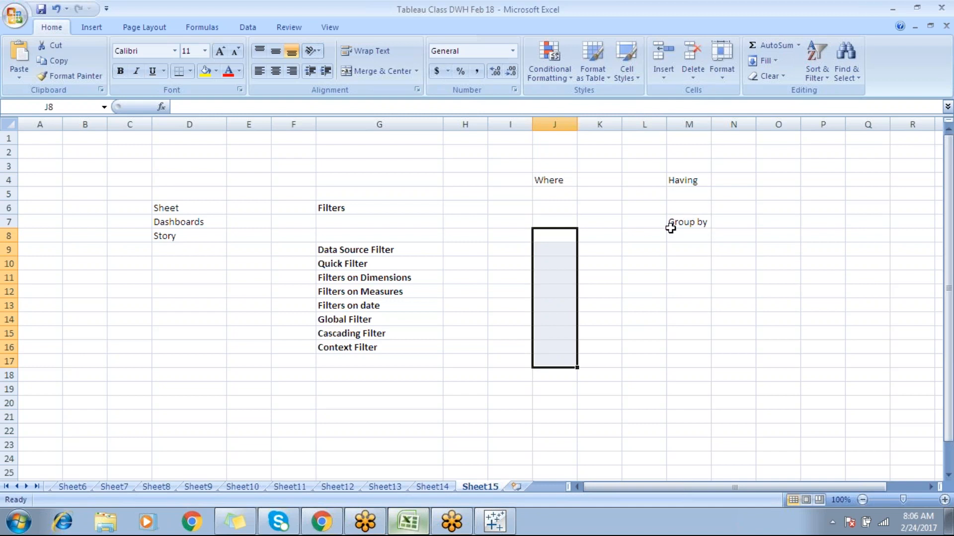
left_click(676, 183)
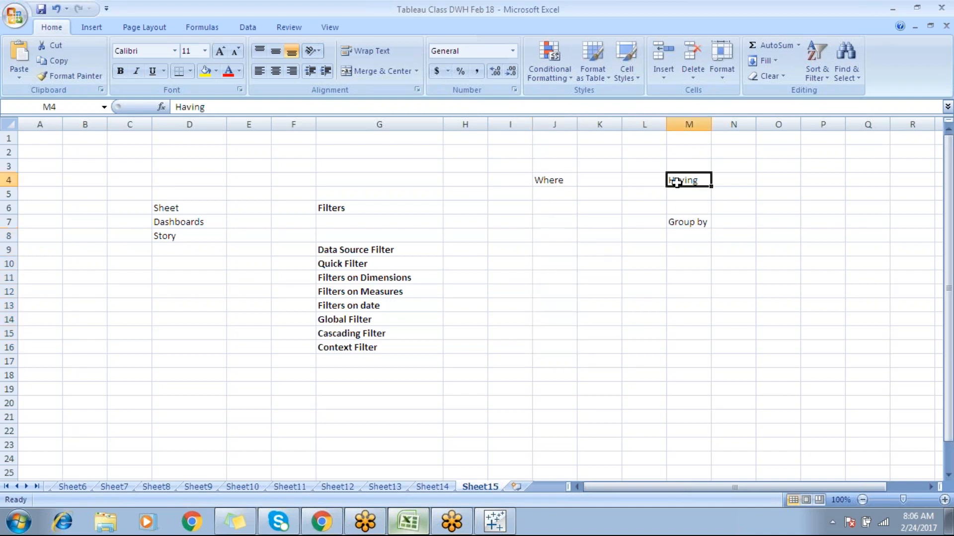
left_click(693, 222)
left_click(687, 182)
left_click(536, 180)
left_click(678, 181)
left_click(544, 178)
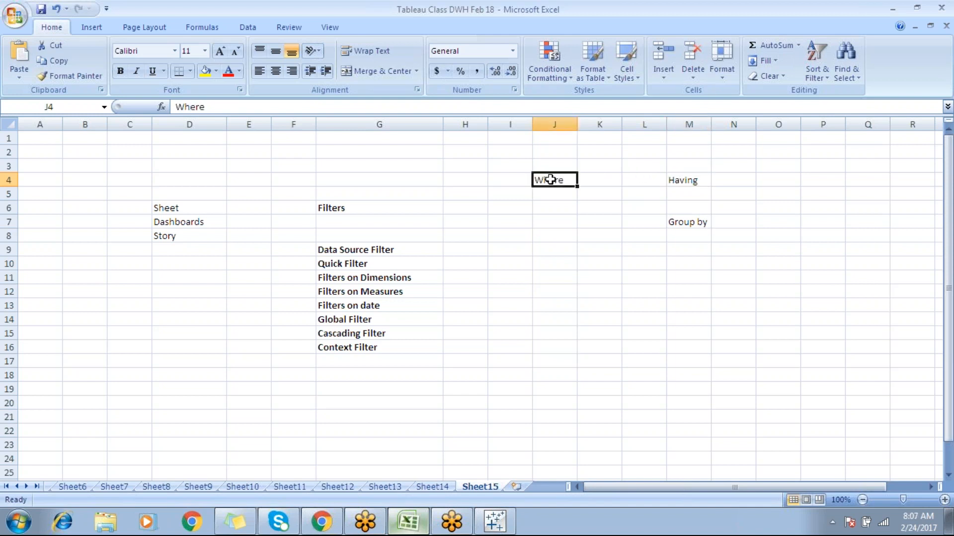
left_click(674, 178)
left_click(558, 181)
left_click(370, 253)
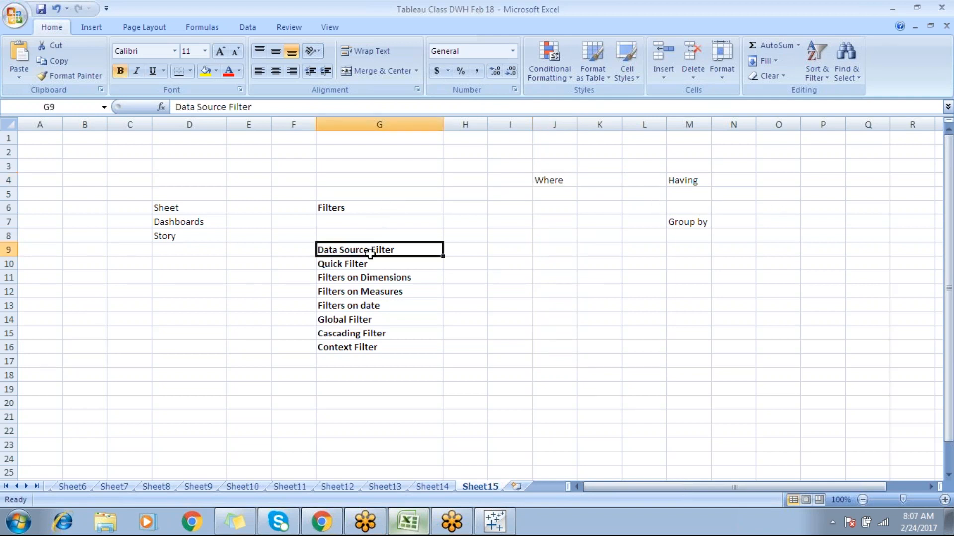
left_click(947, 219)
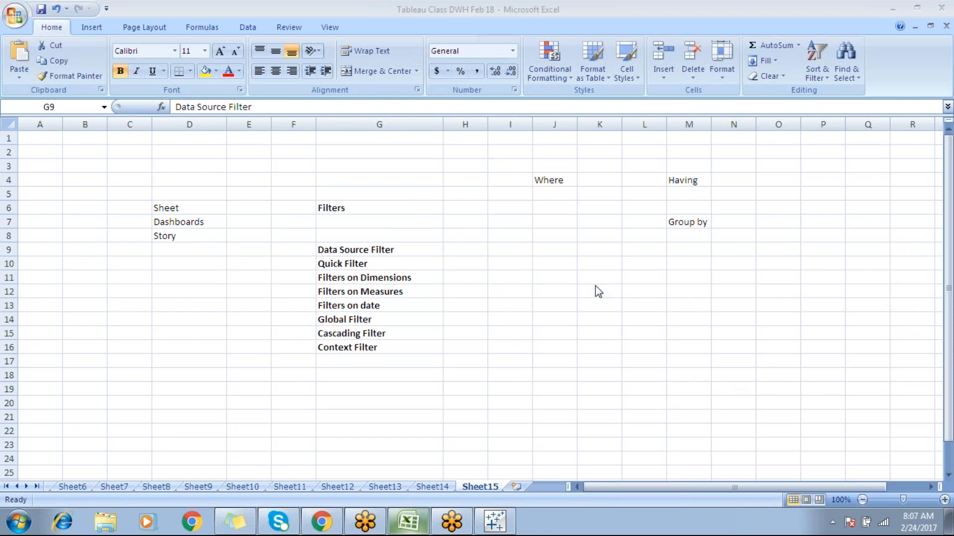
left_click(328, 251)
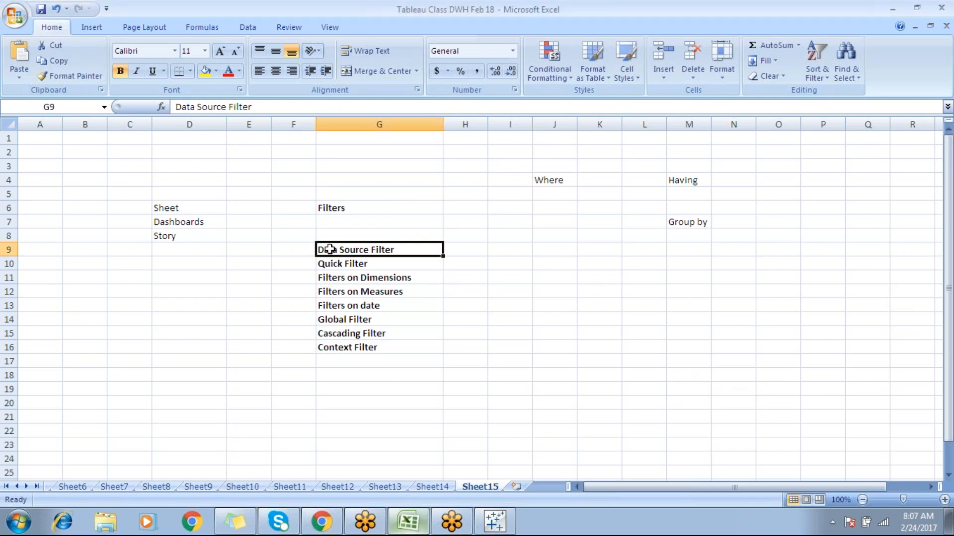
Switch to Tableau and place the Region dimension on Rows in Sheet 1.
left_click(495, 522)
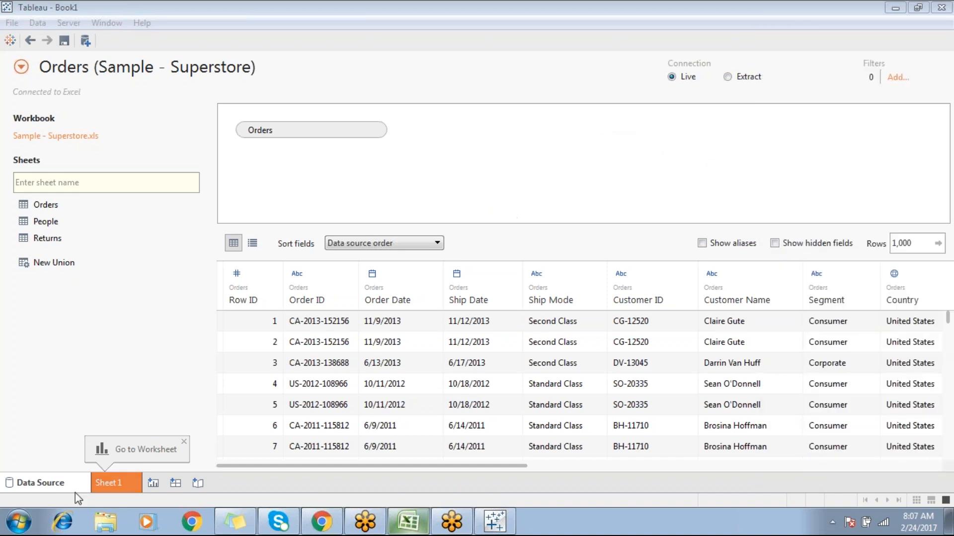
left_click(117, 480)
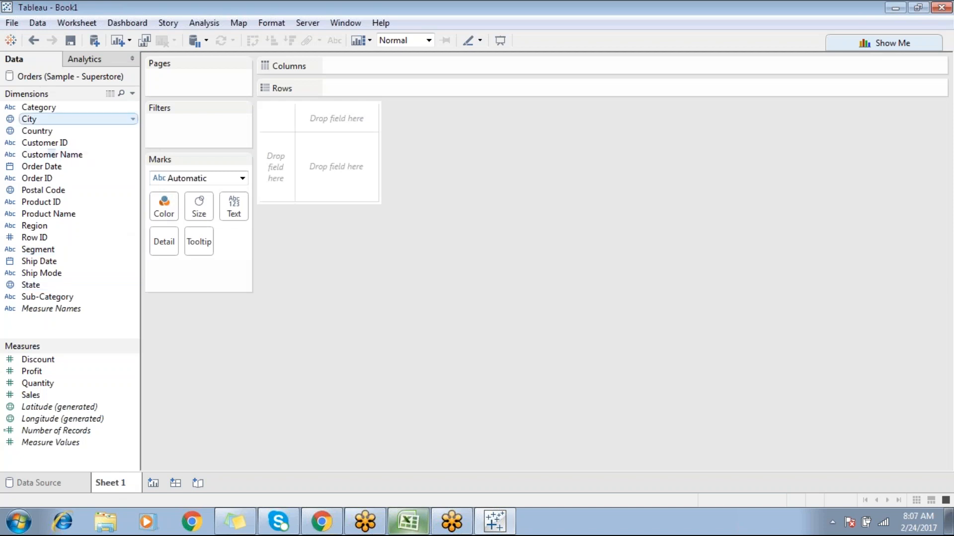
mouse_move(38, 131)
left_mouse_down()
mouse_move(312, 101)
mouse_move(359, 85)
mouse_move(359, 94)
mouse_move(11, 318)
left_mouse_up()
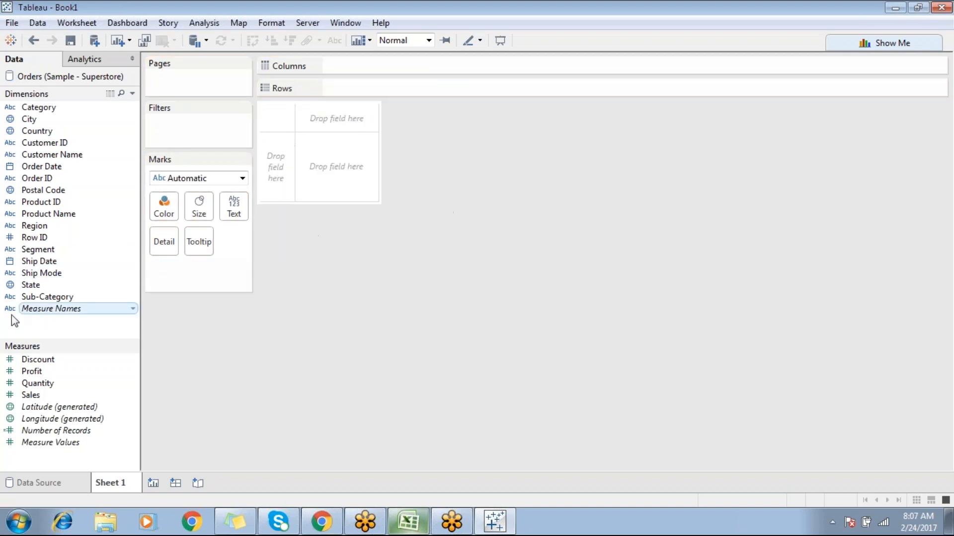
left_click_drag(71, 225, 378, 86)
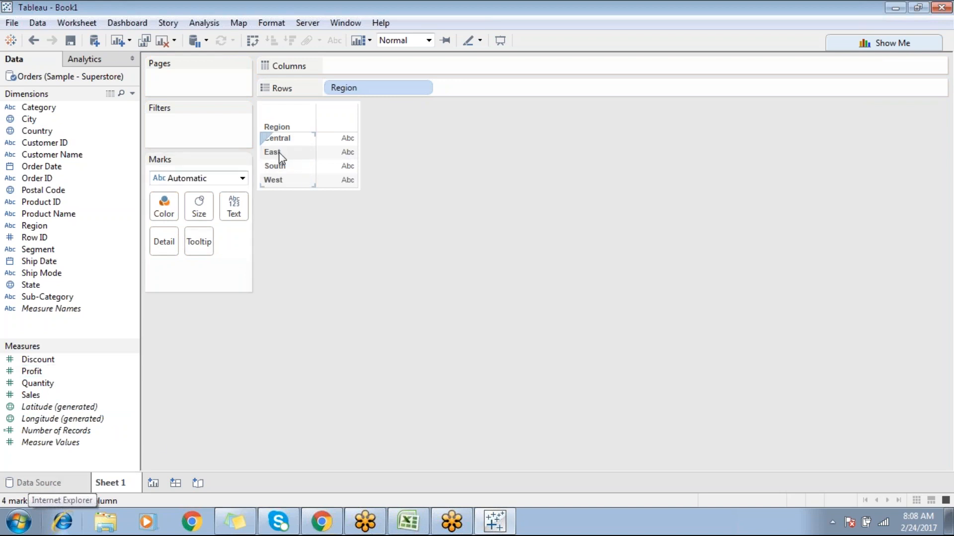
left_click(288, 143)
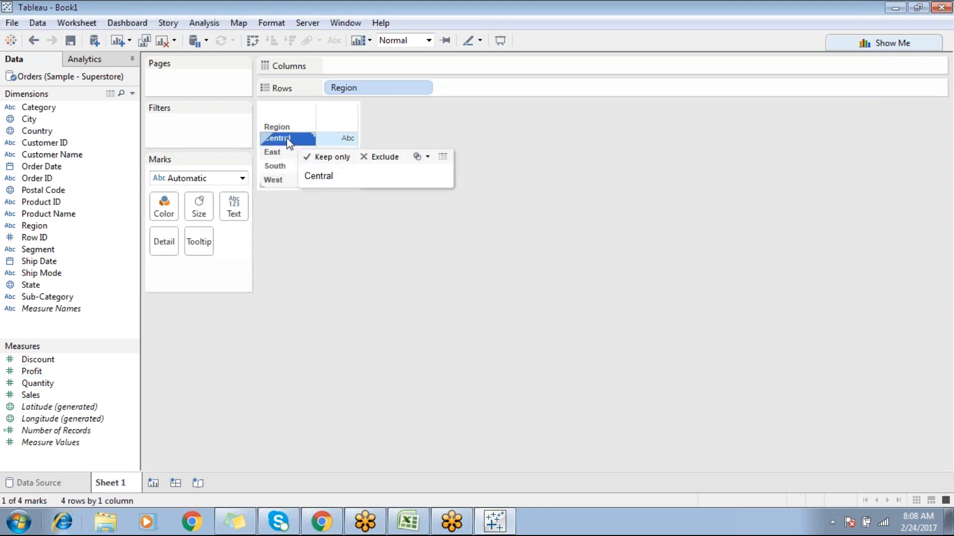
left_click(272, 166)
left_click(364, 293)
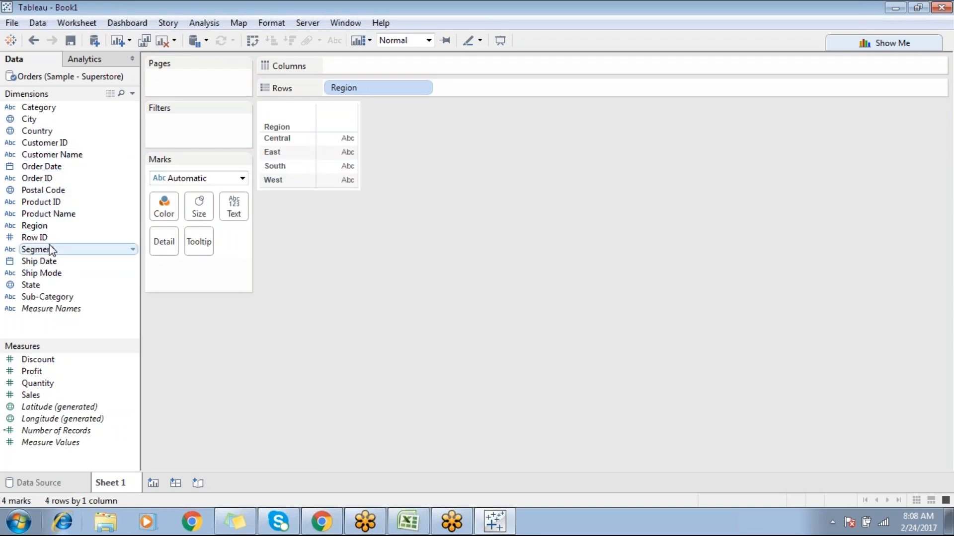
Add the State dimension after Region on Rows, and return to the Data Source page.
left_click_drag(46, 284, 461, 90)
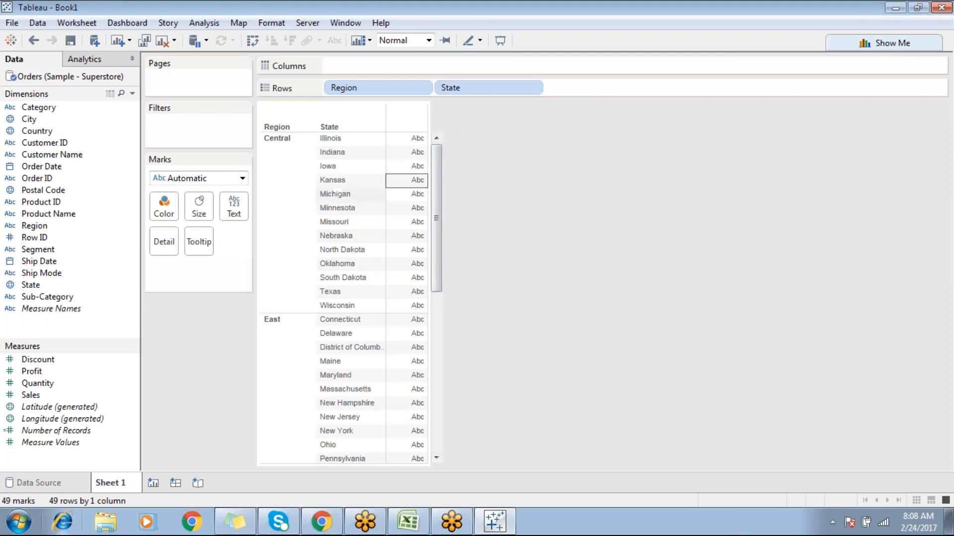
mouse_move(435, 177)
left_mouse_down()
mouse_move(433, 391)
mouse_move(432, 179)
left_mouse_up()
scroll(314, 328, "down", 8)
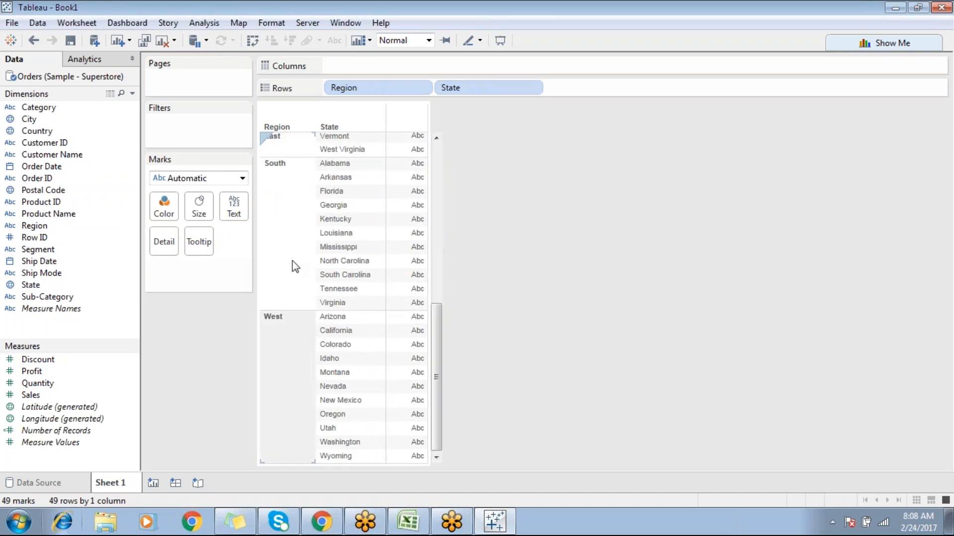
scroll(273, 303, "up", 2)
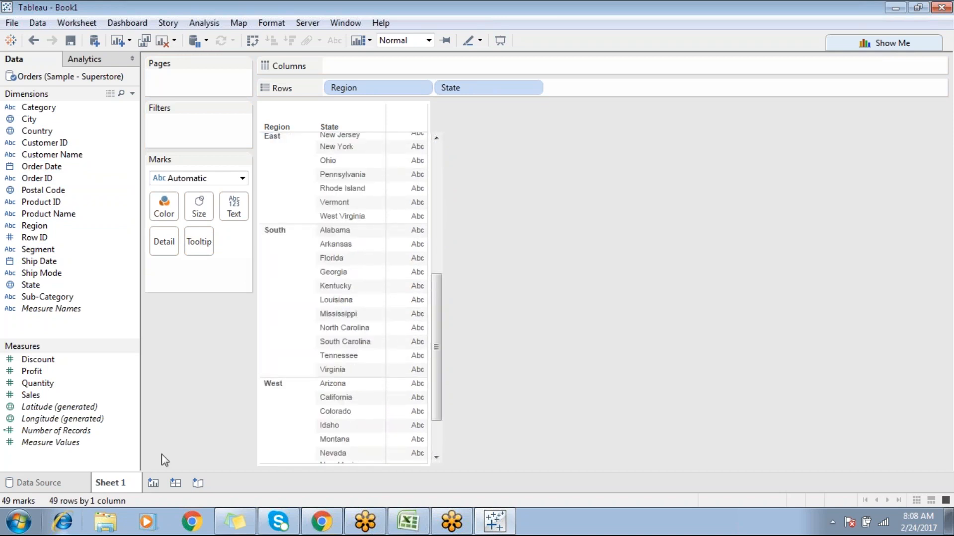
left_click(38, 483)
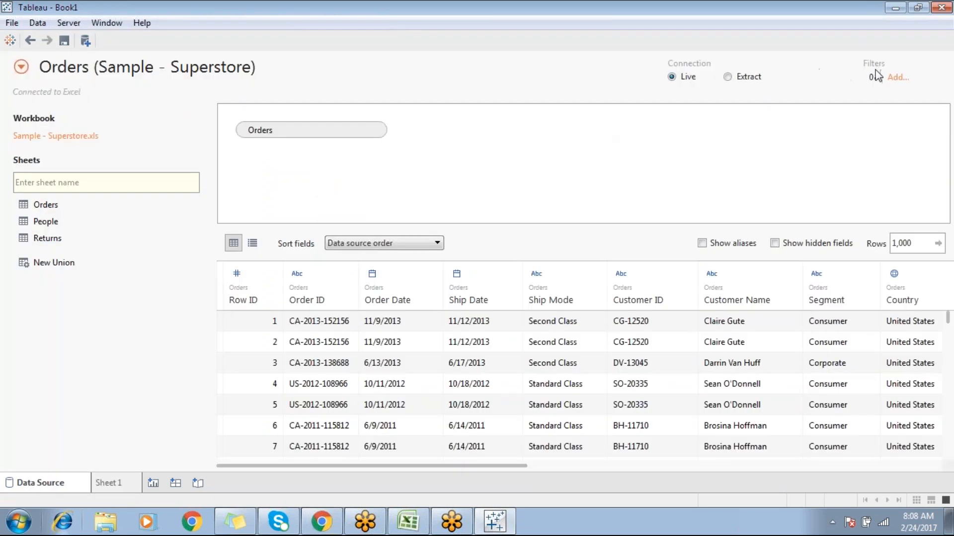
left_click(896, 78)
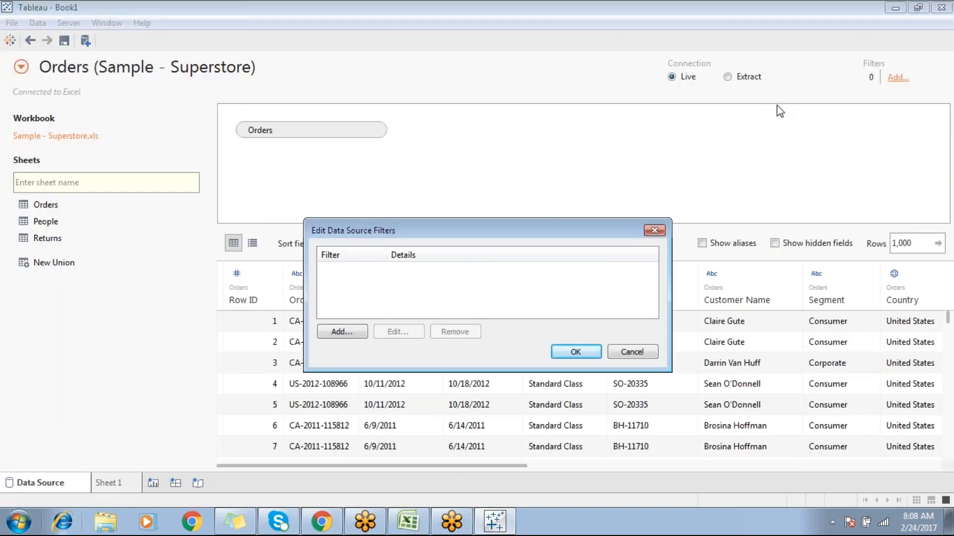
left_click(627, 352)
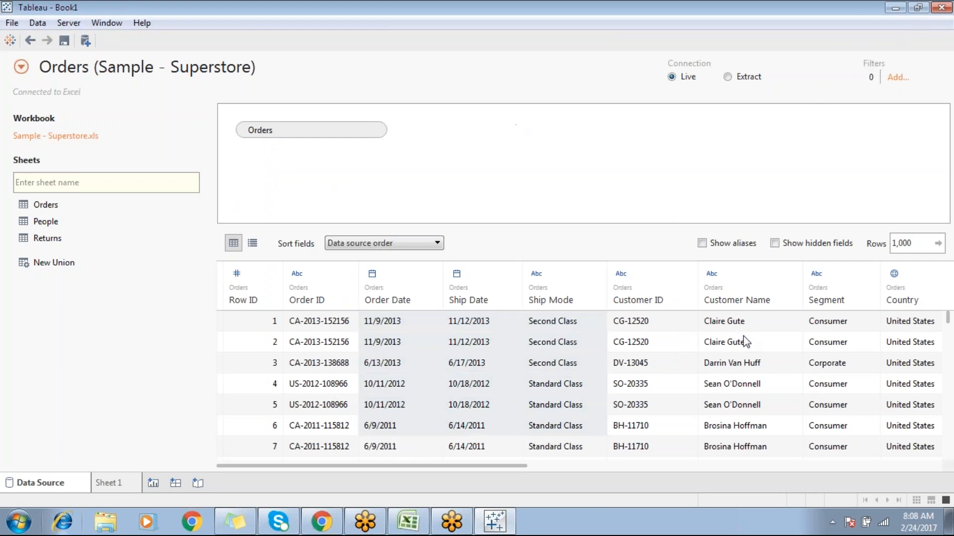
left_click(408, 521)
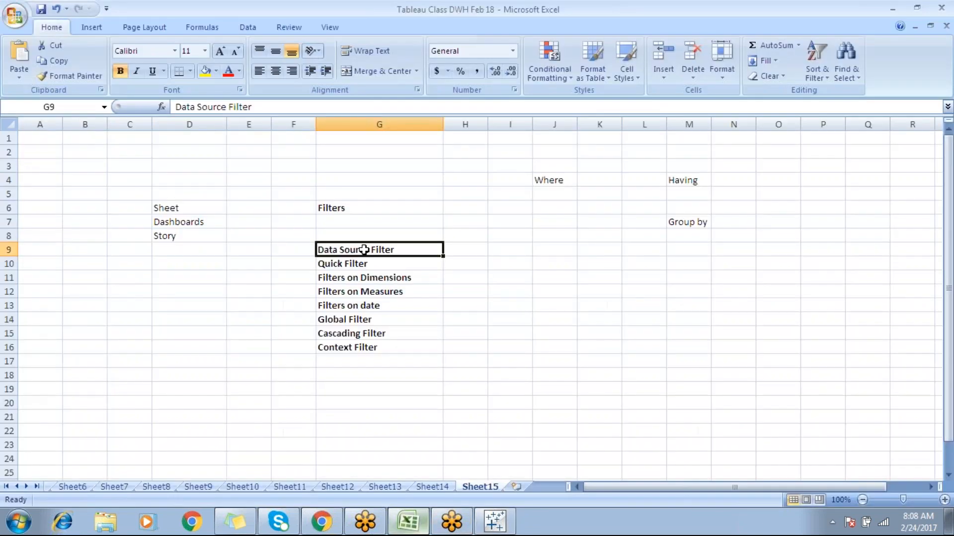
left_click(494, 521)
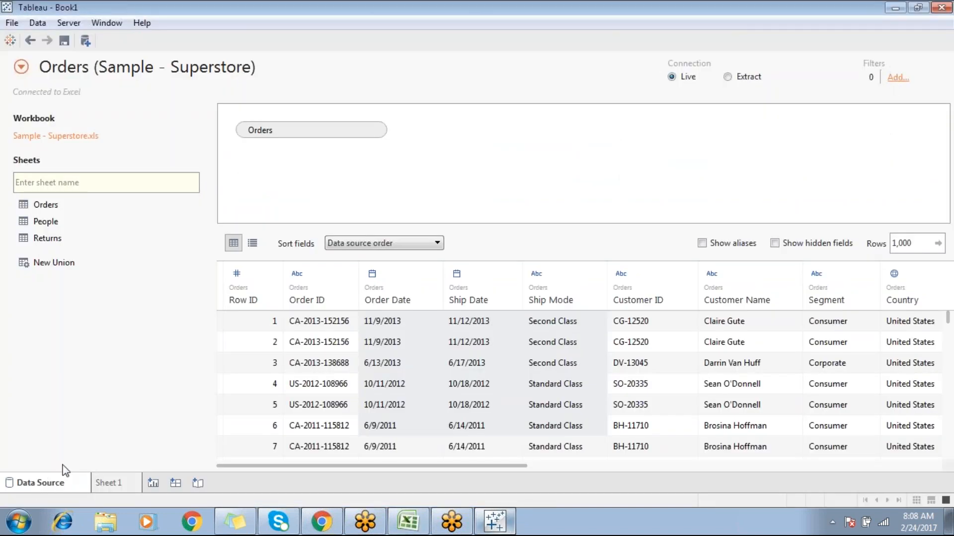
Add a data source filter on Region that keeps only Central and South.
left_click(898, 77)
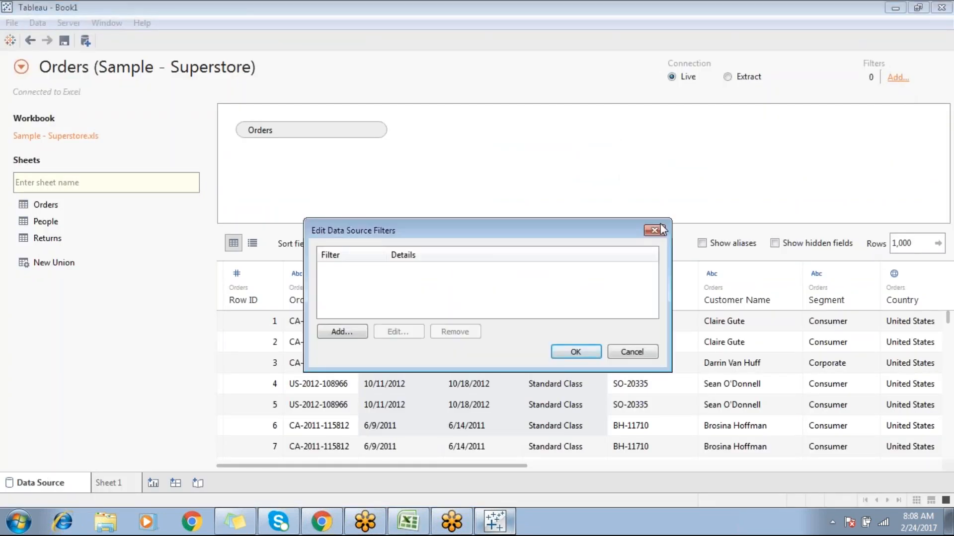
left_click(357, 333)
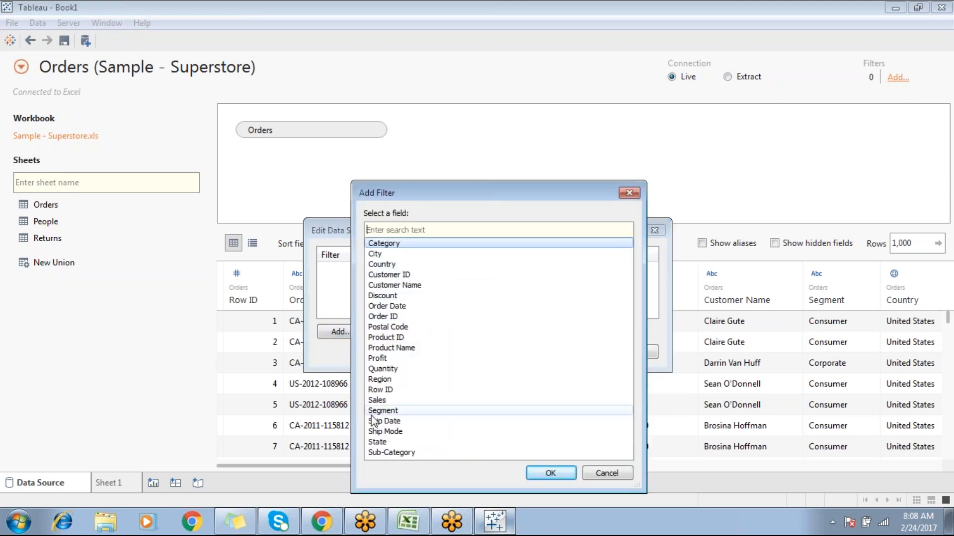
double_click(397, 380)
left_click(356, 197)
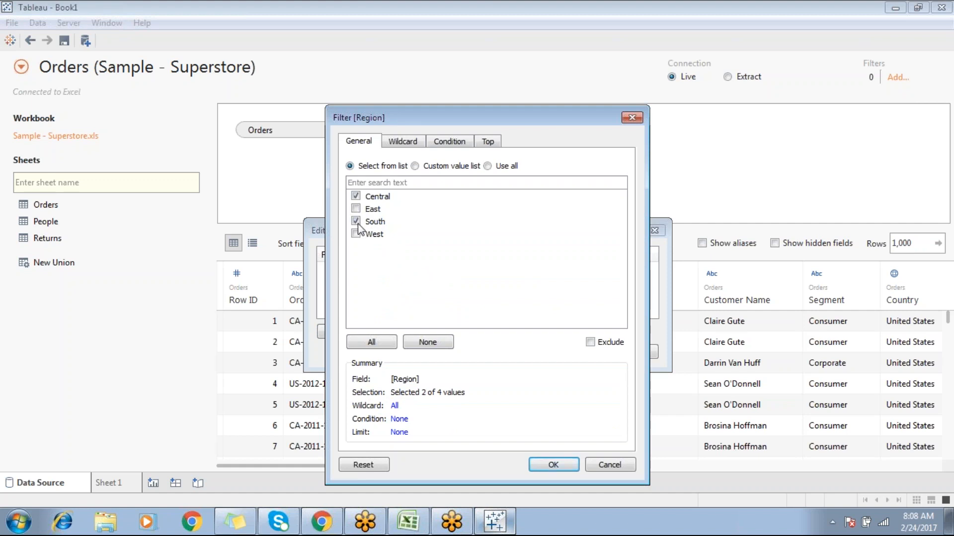
left_click(551, 466)
left_click(573, 352)
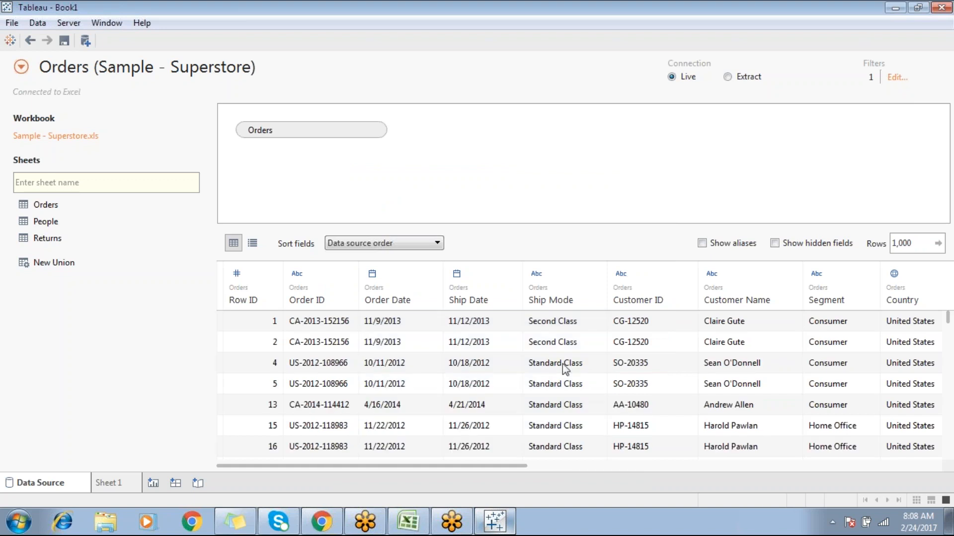
Rearrange Sheet 1 with Region on Columns and State on Rows, and return to the Data Source page.
left_click(120, 486)
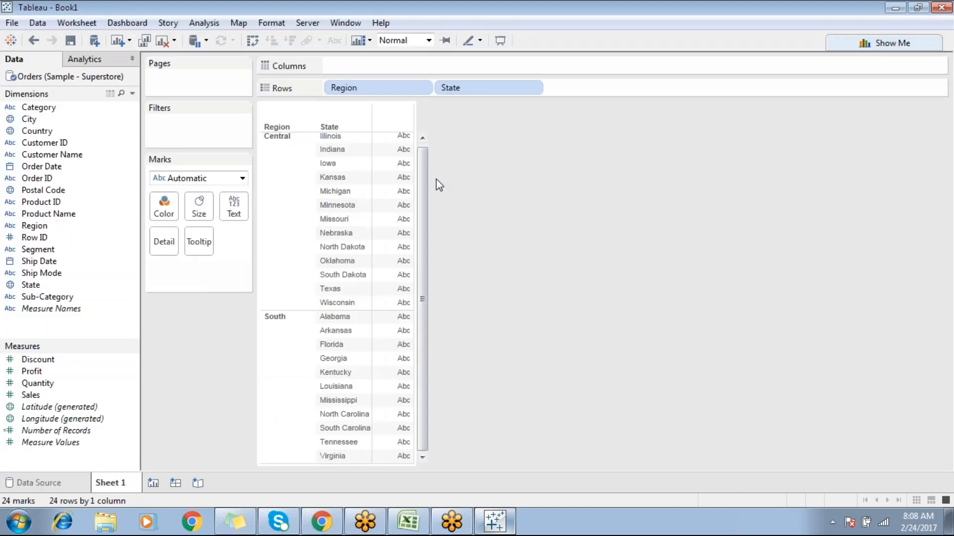
left_click_drag(454, 94, 717, 177)
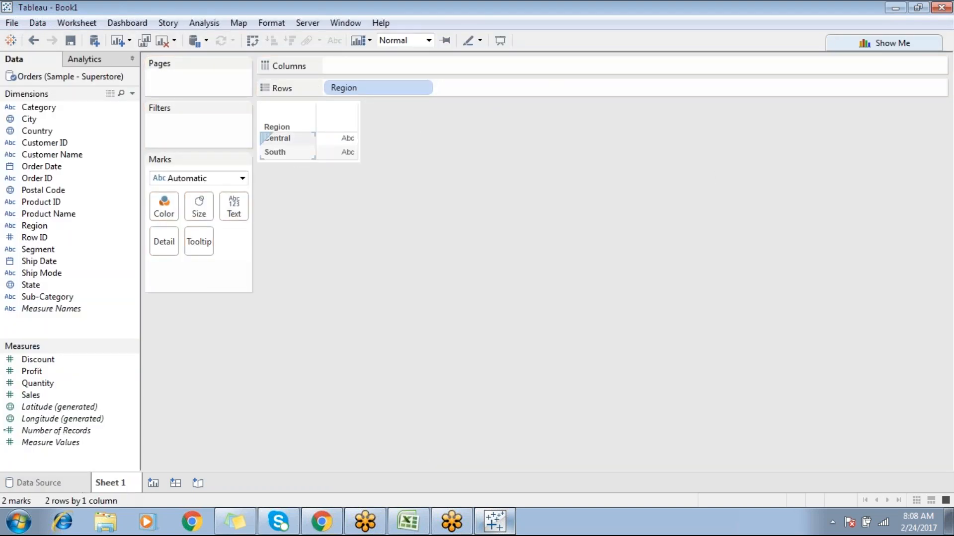
mouse_move(357, 91)
left_mouse_down()
mouse_move(385, 61)
mouse_move(343, 65)
left_mouse_up()
double_click(35, 286)
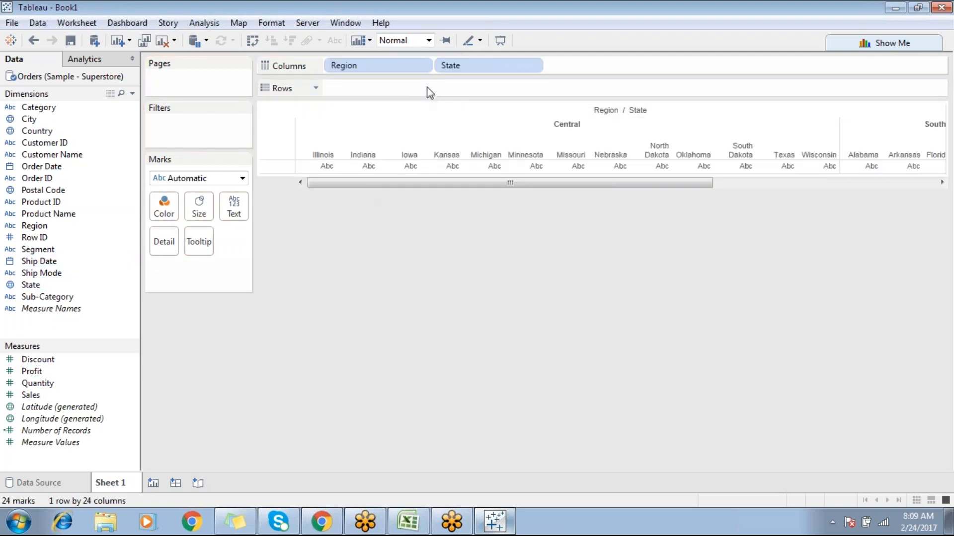
left_click_drag(474, 68, 442, 89)
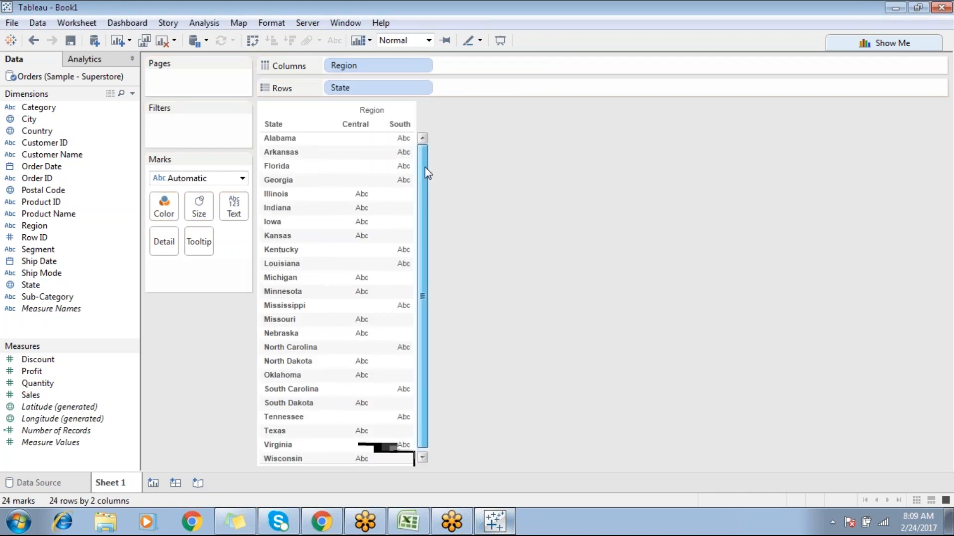
left_click(36, 483)
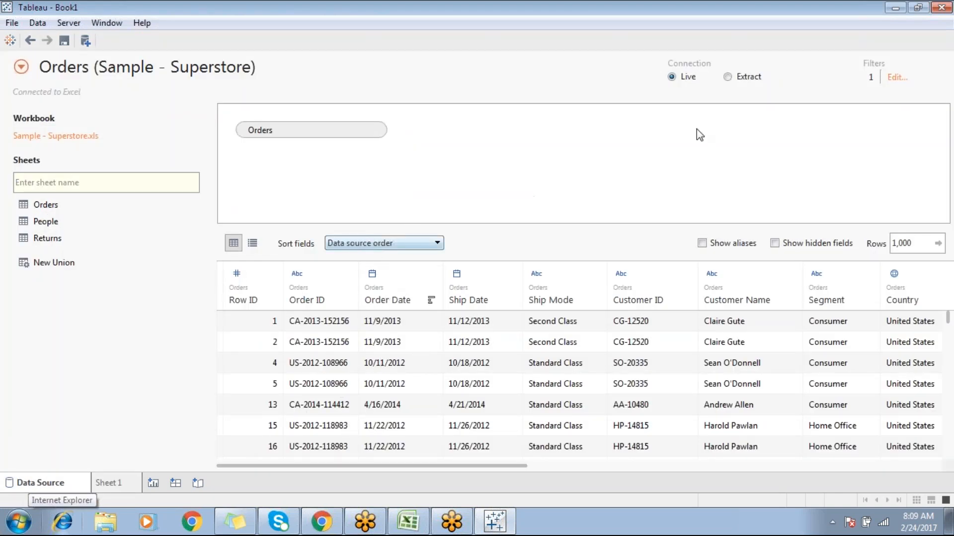
left_click(897, 77)
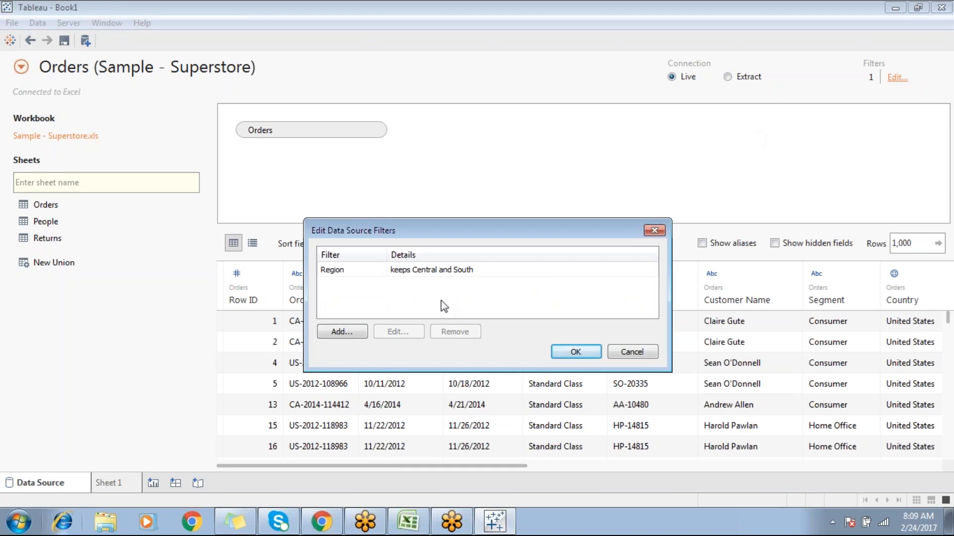
left_click(341, 332)
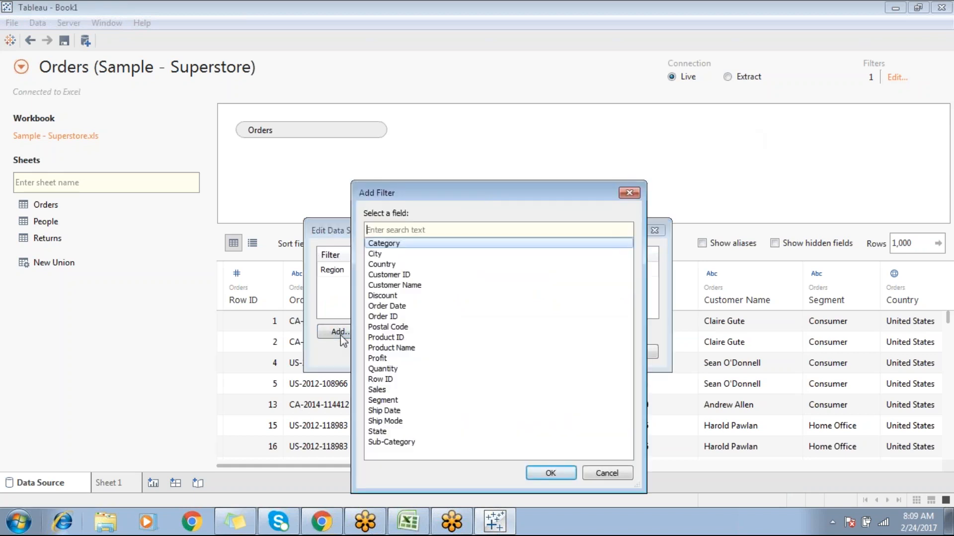
left_click(607, 474)
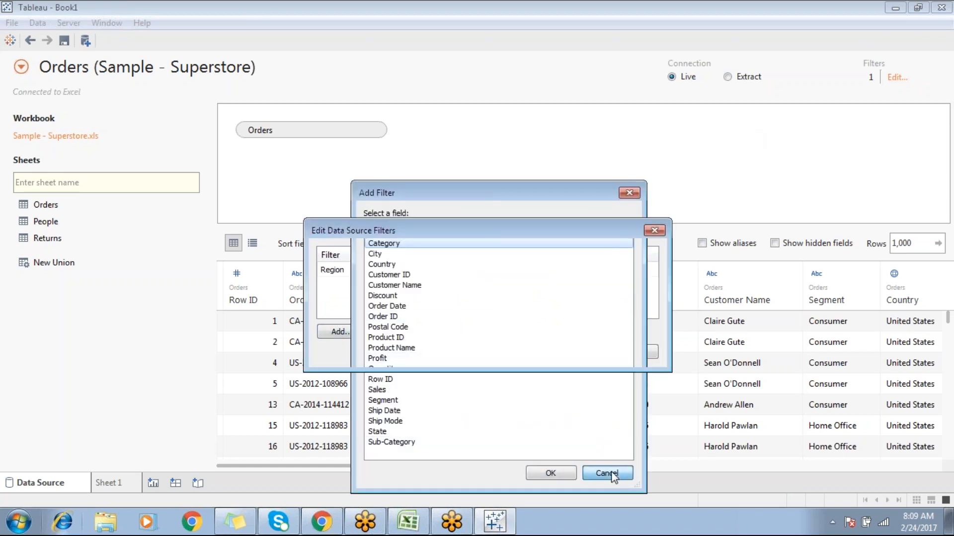
left_click(630, 353)
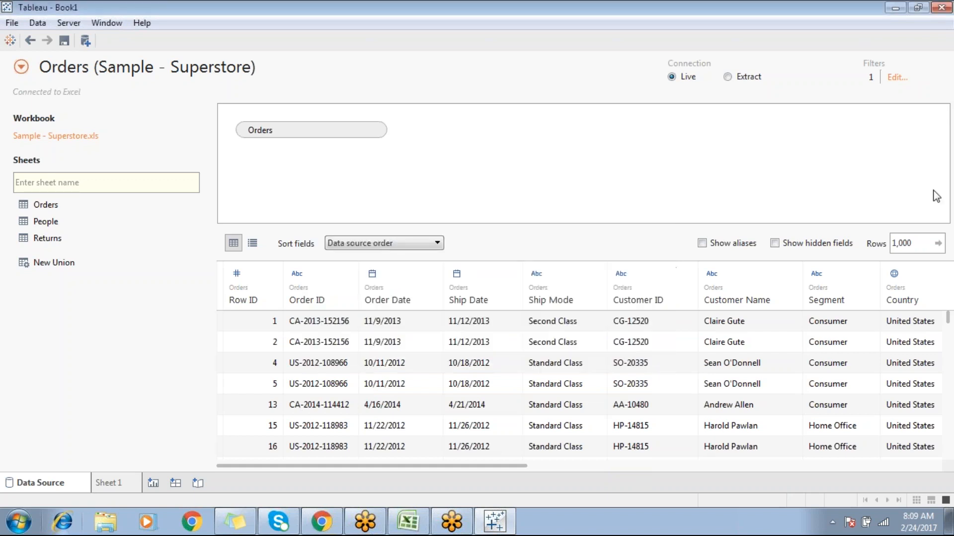
Remove the Region filter from the data source filters.
left_click(896, 78)
left_click(465, 272)
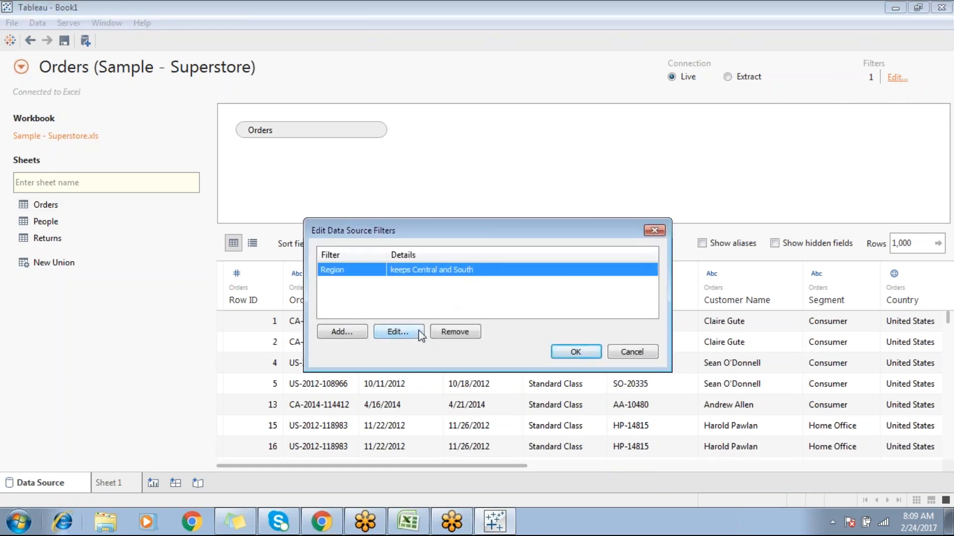
left_click(450, 333)
left_click(575, 353)
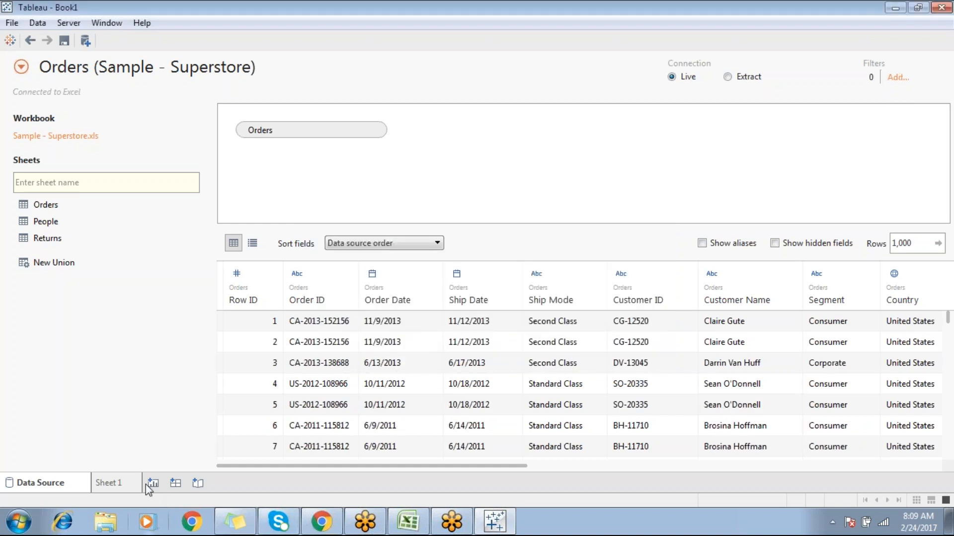
Clear State from Rows and Region from Columns in Sheet 1.
left_click(119, 485)
left_click_drag(424, 88, 623, 162)
left_click_drag(390, 65, 639, 211)
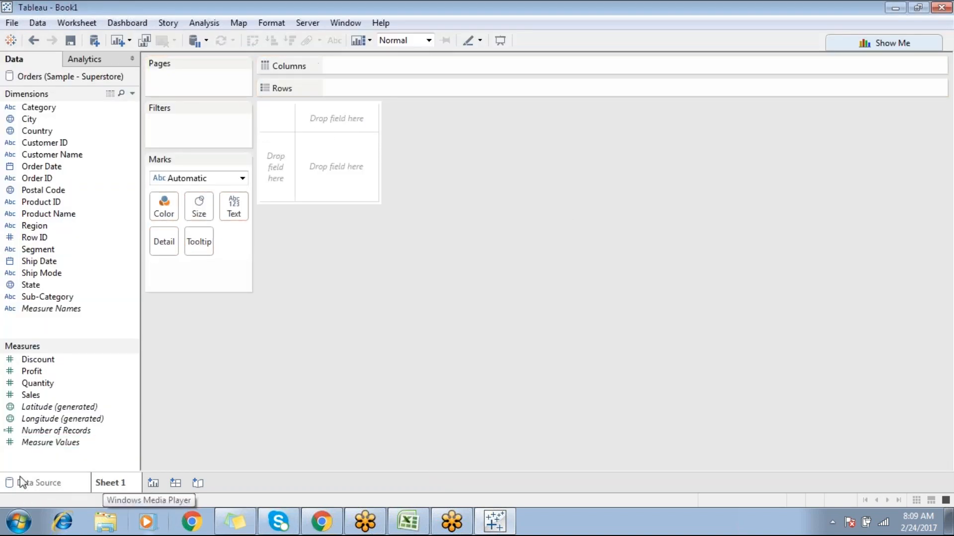
left_click(34, 483)
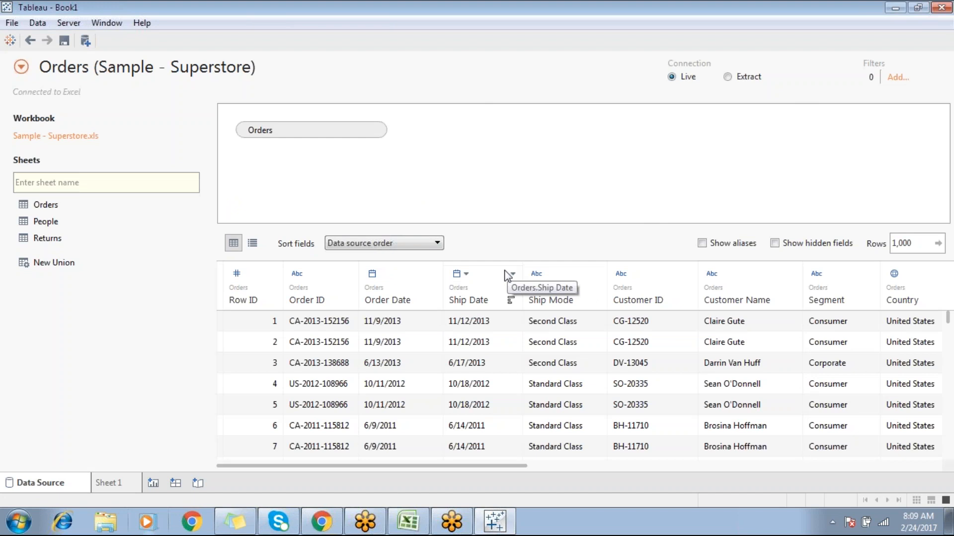
left_click(111, 488)
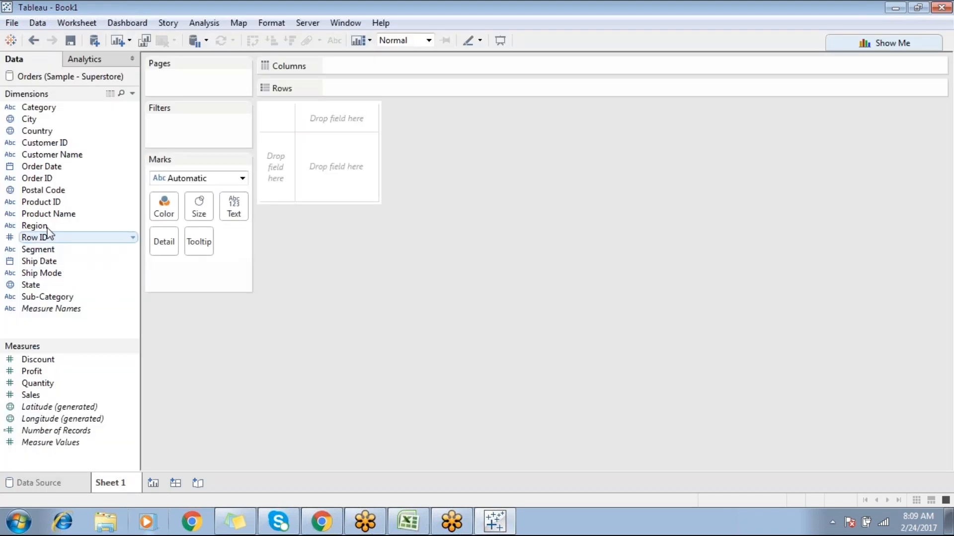
Place Region on Rows in the empty sheet and select the West row.
double_click(82, 226)
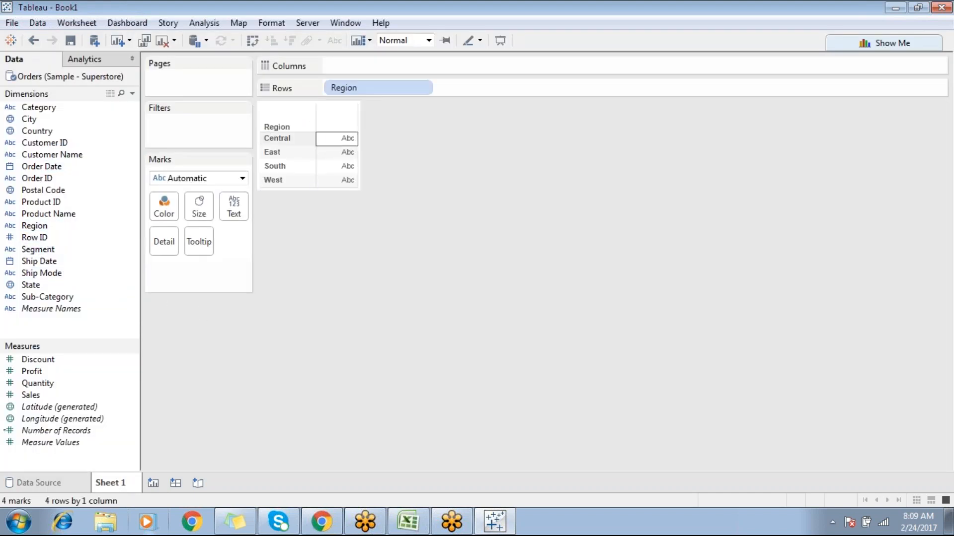
left_click(282, 154)
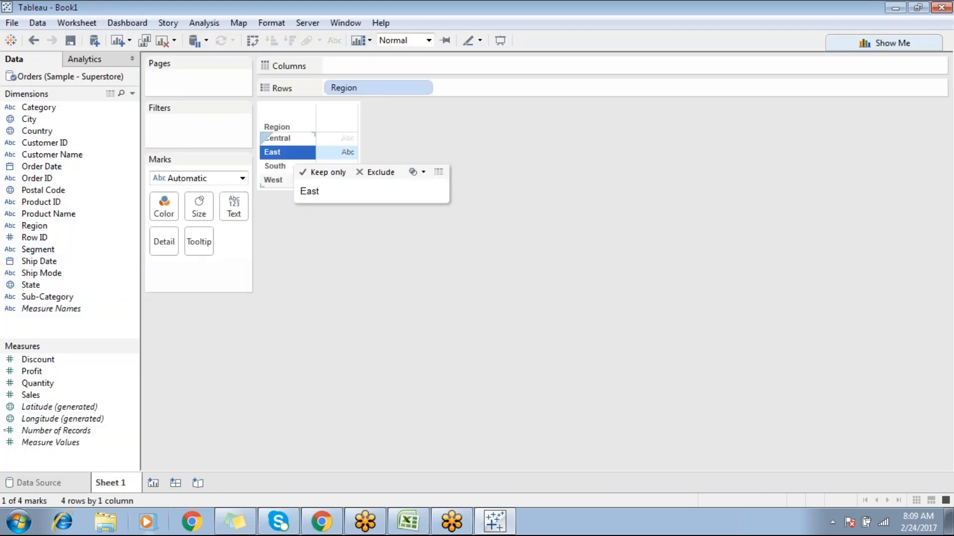
left_click(275, 181)
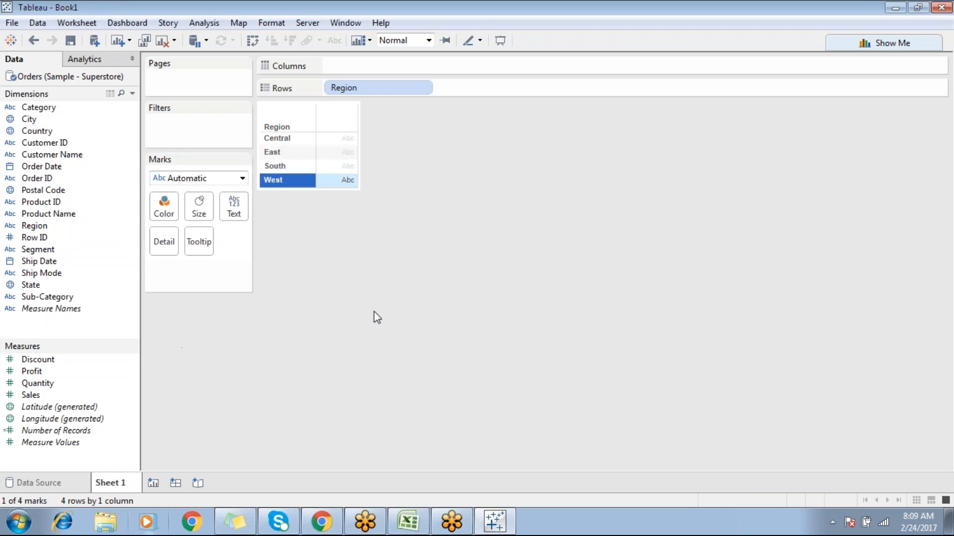
Add a new blank worksheet, Sheet 2, to the workbook and return to Sheet 1.
left_click(271, 401)
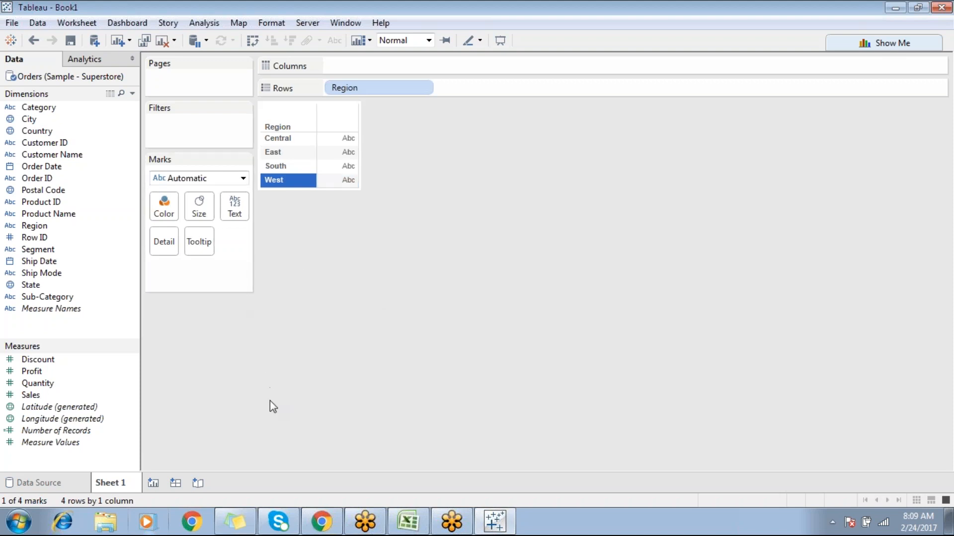
left_click(153, 484)
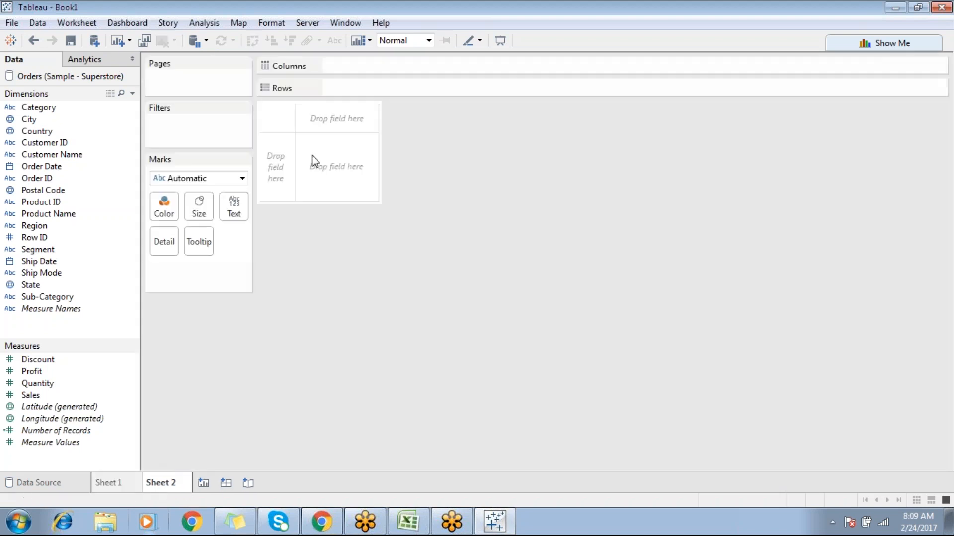
left_click(122, 484)
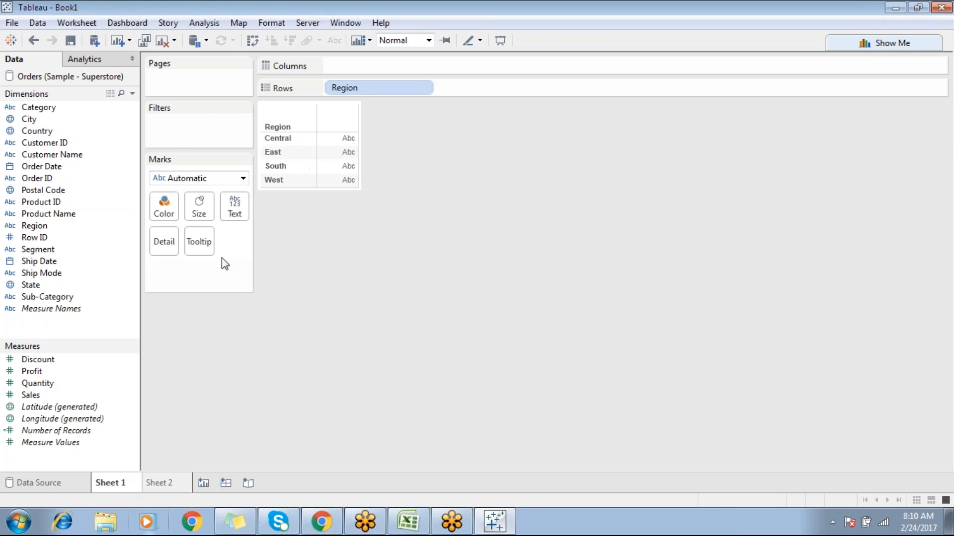
Switch to the list of filter types in Excel and select the Global Filter entry.
left_click(425, 88)
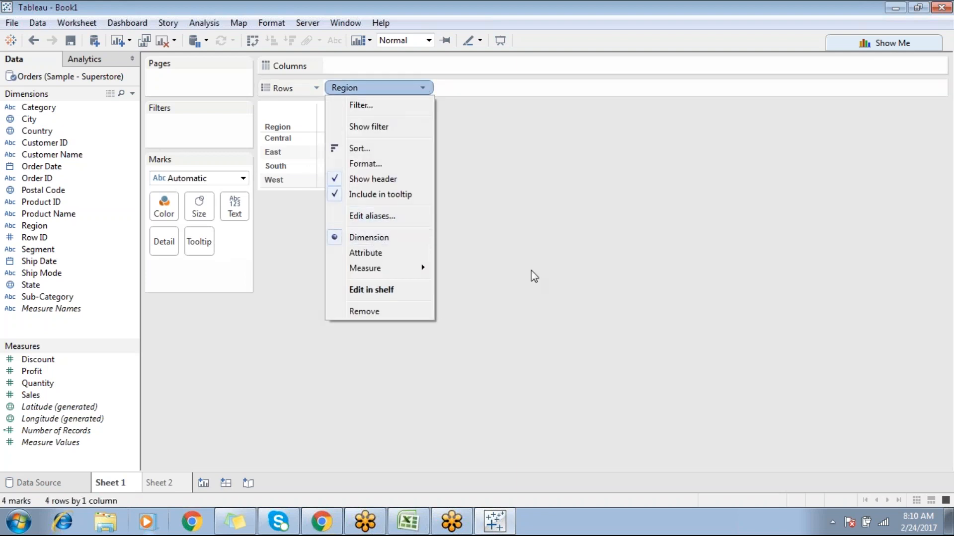
left_click(407, 522)
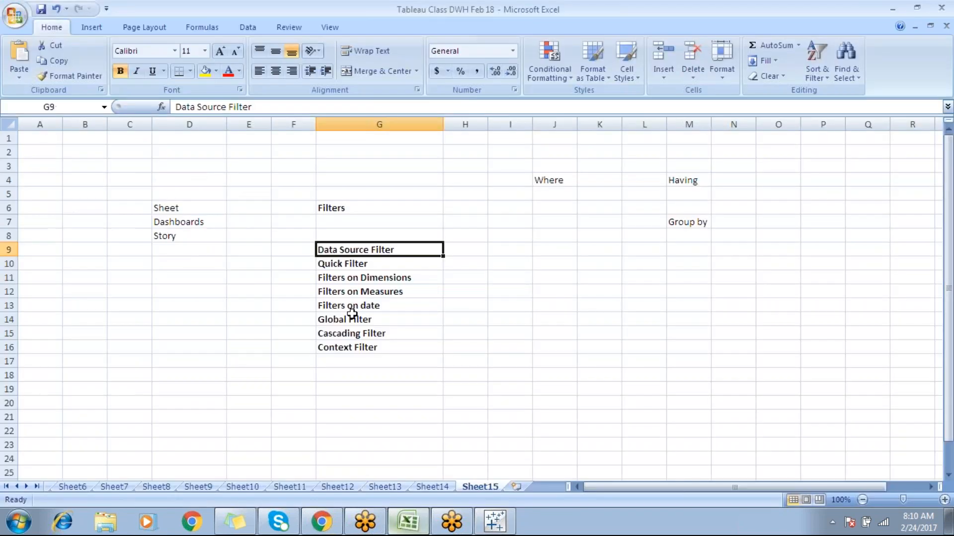
left_click_drag(383, 324, 426, 315)
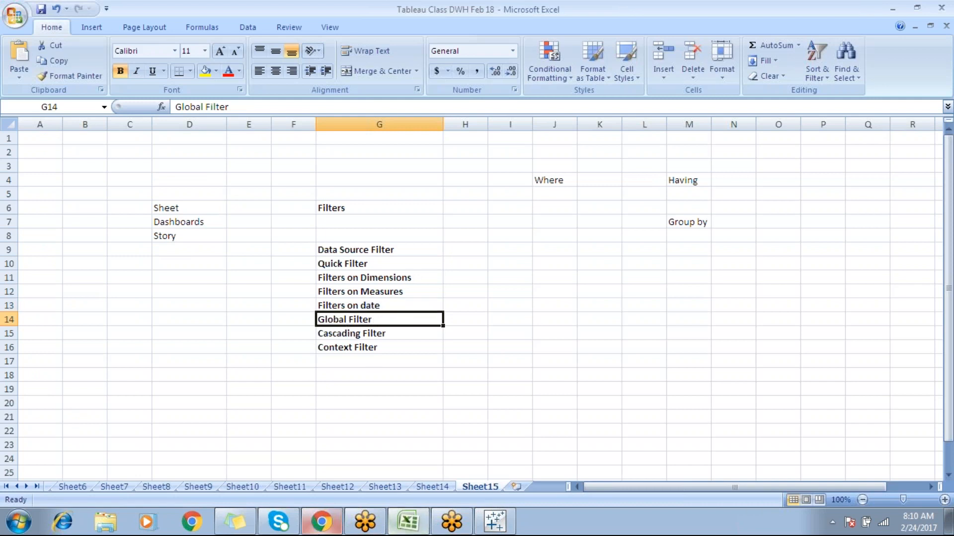
Return to Tableau and show the quick filter for the Region field on Rows in Sheet 1.
left_click(495, 524)
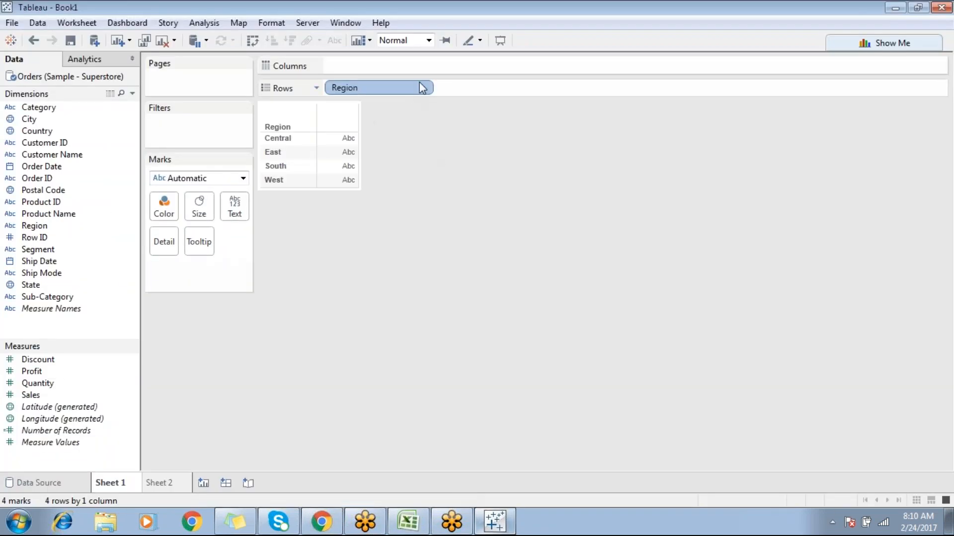
left_click(422, 87)
left_click(396, 127)
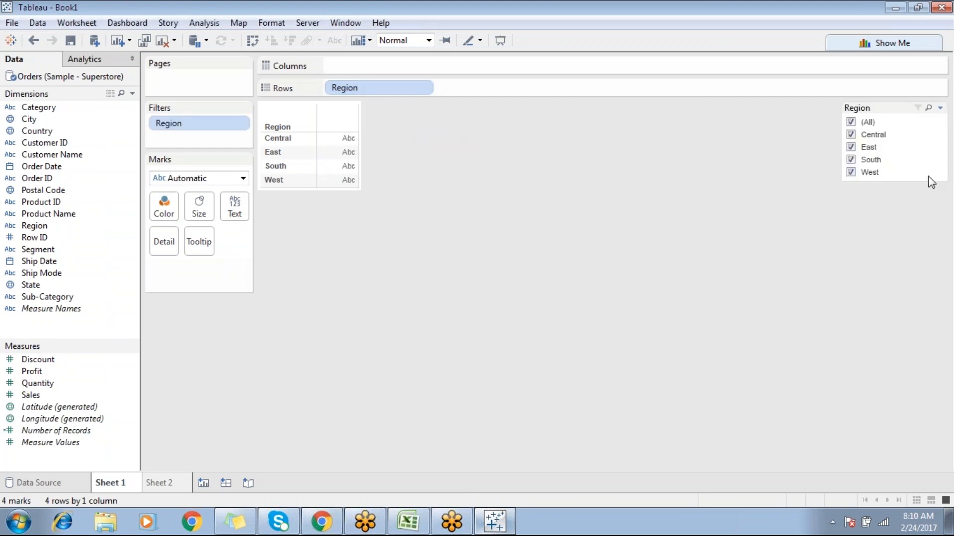
Exclude East and West in the Region quick filter, and reset the filter to all values.
left_click(852, 147)
left_click(851, 173)
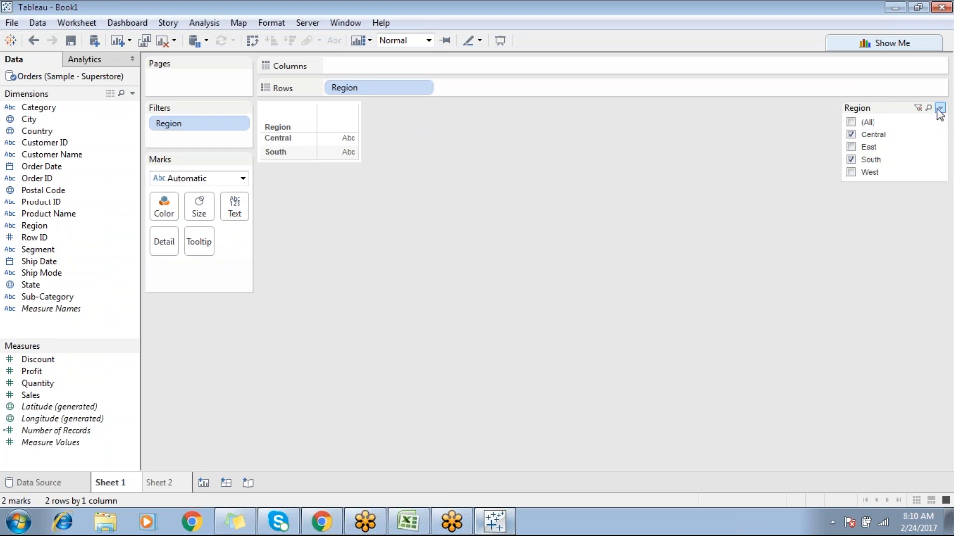
left_click(917, 108)
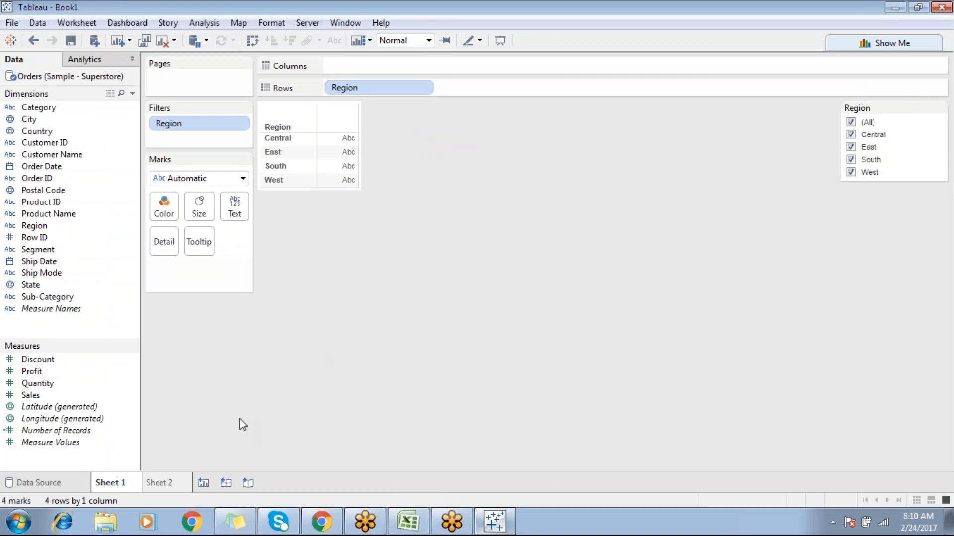
Add a data source filter on Region that keeps only Central and South.
left_click(162, 484)
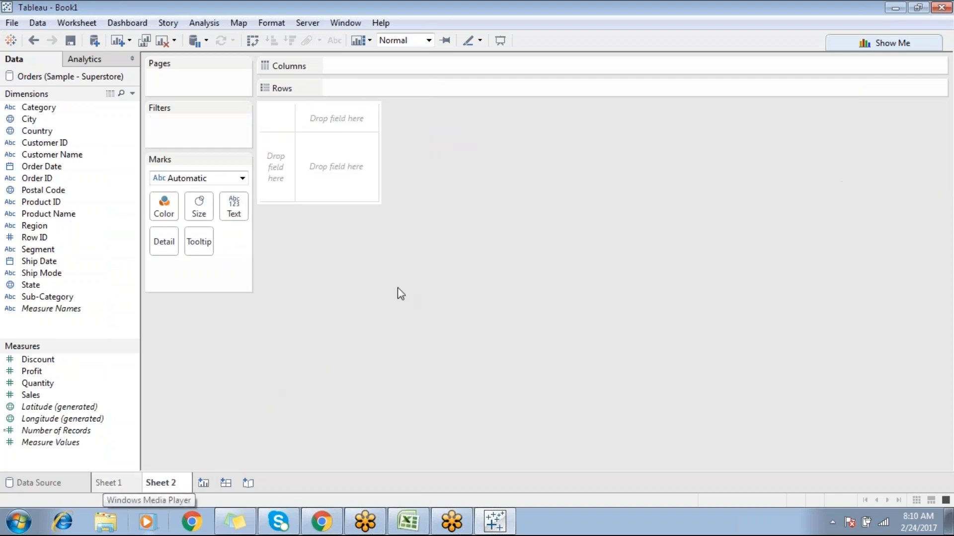
left_click(44, 480)
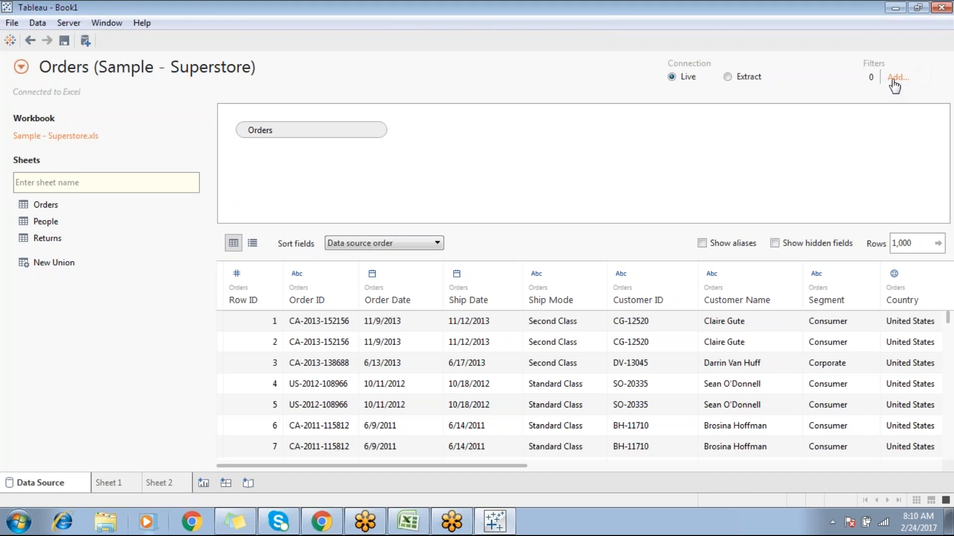
left_click(893, 80)
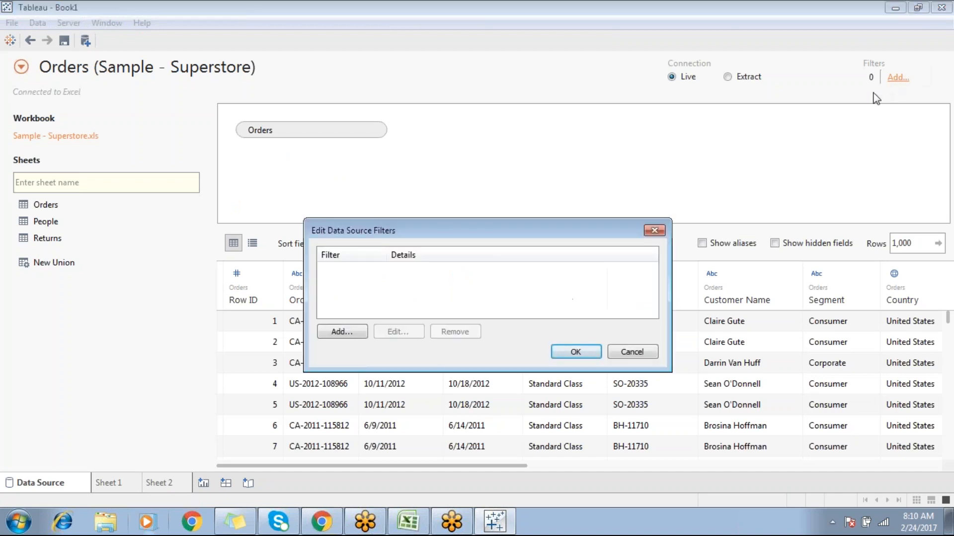
left_click(342, 332)
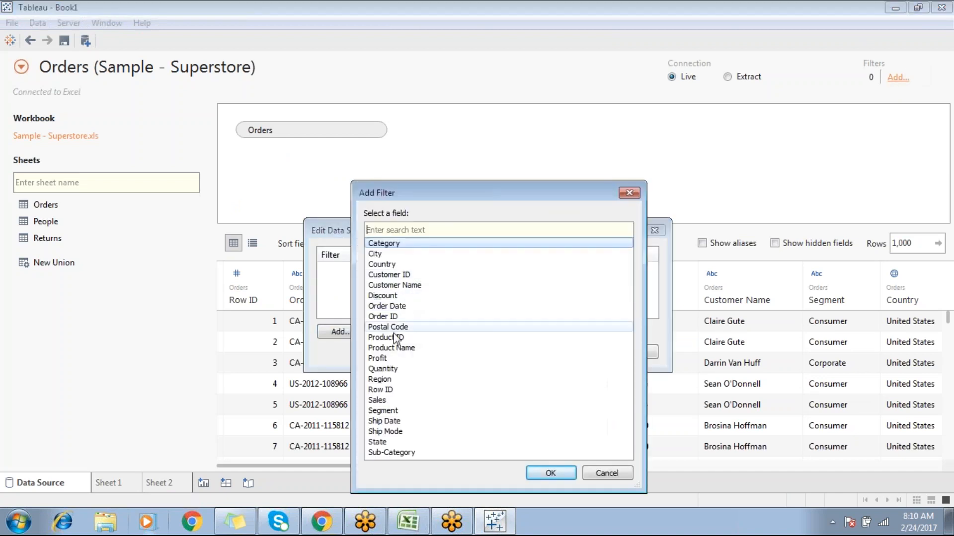
double_click(380, 379)
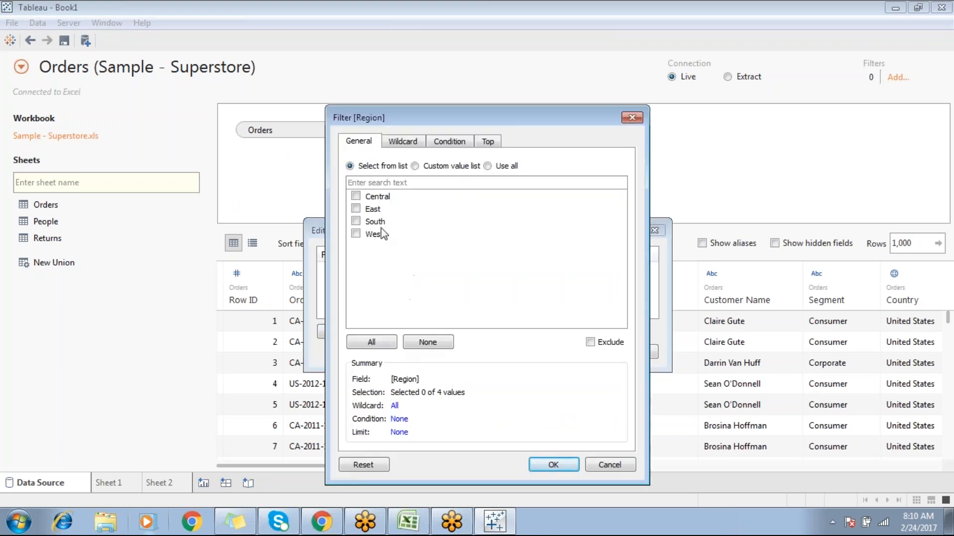
left_click(356, 197)
left_click(553, 465)
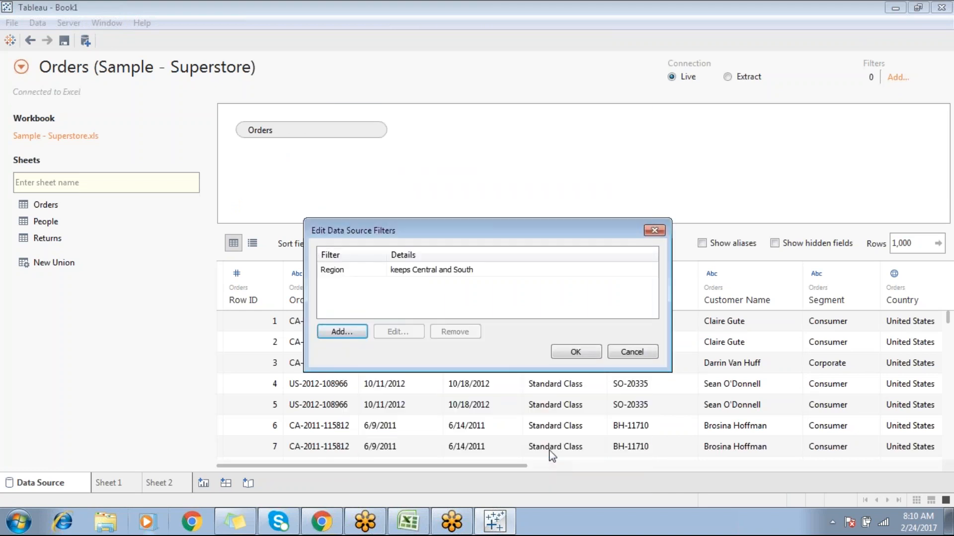
left_click(576, 350)
In Sheet 2, place Region on Rows and the year of Order Date on Columns.
left_click(158, 484)
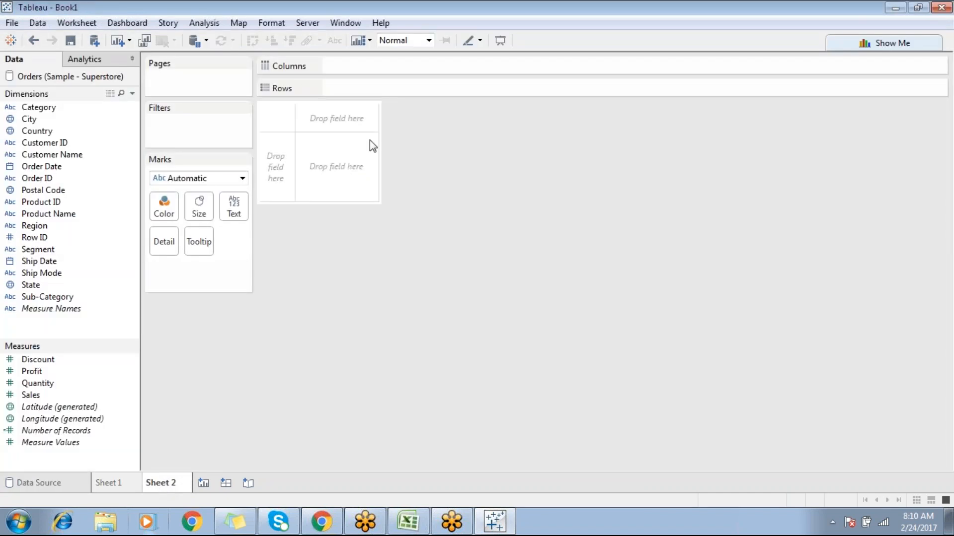
double_click(47, 227)
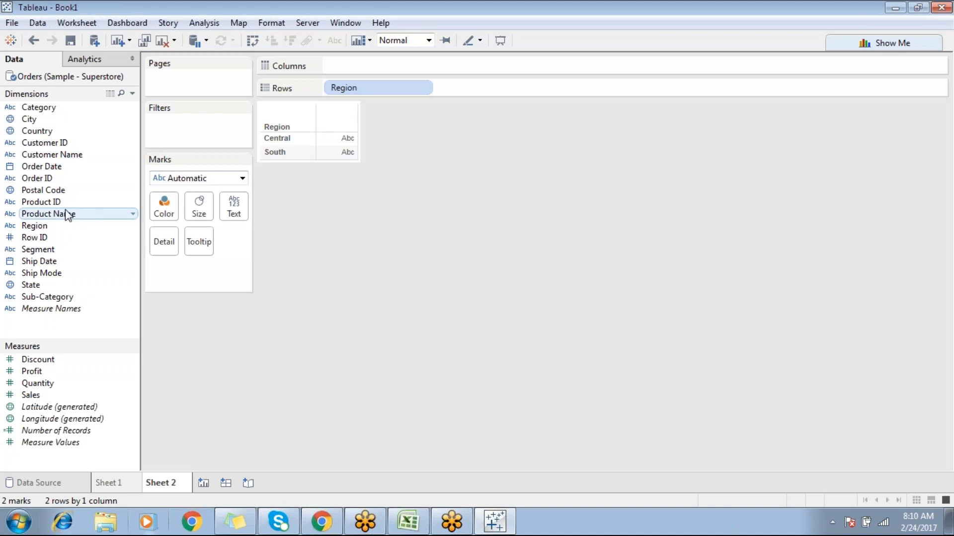
left_click_drag(63, 168, 474, 71)
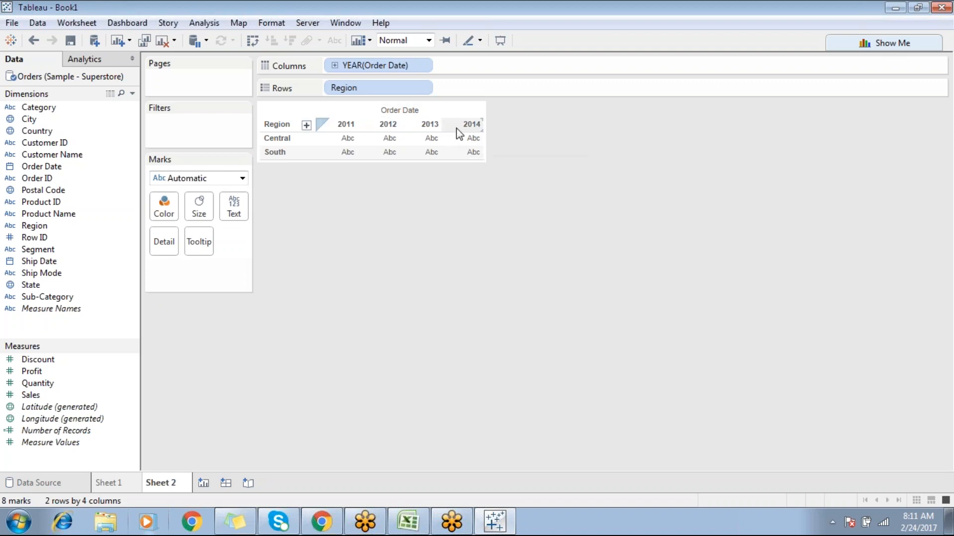
Add a data source filter on the year of Order Date that keeps only 2014, and return to Sheet 2.
left_click(60, 484)
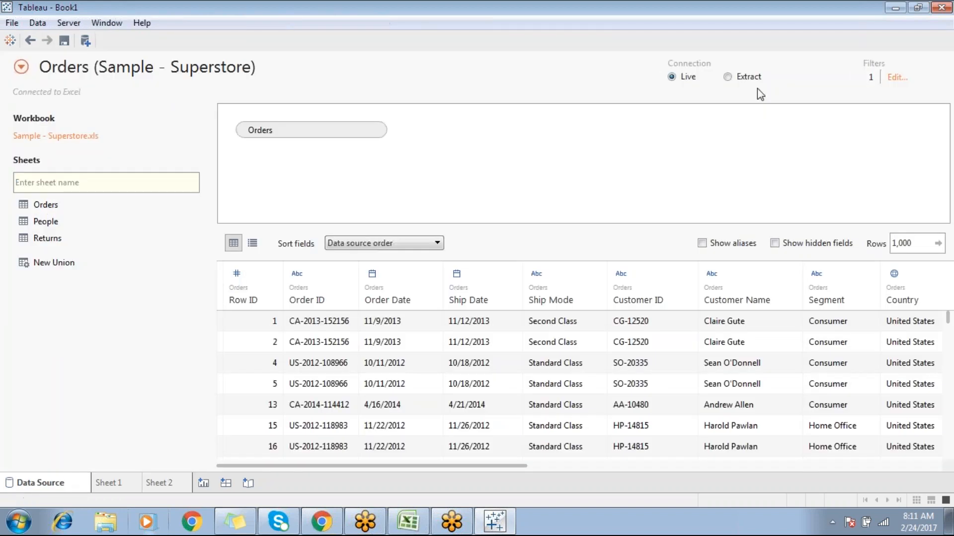
left_click(896, 78)
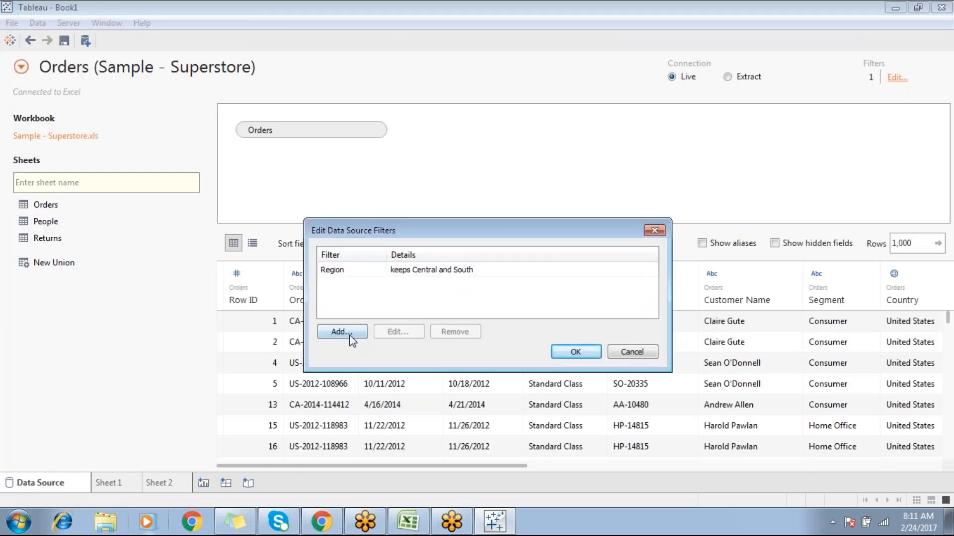
left_click(351, 336)
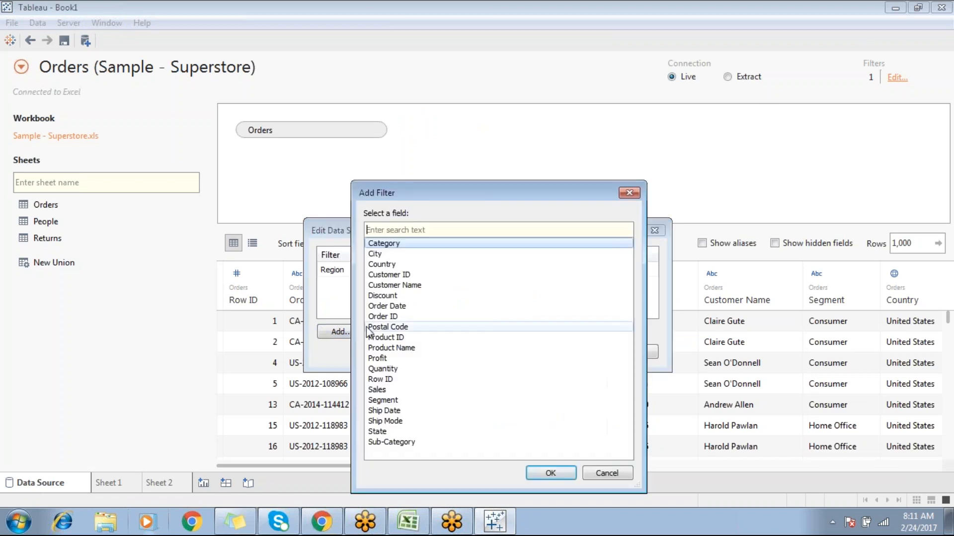
double_click(396, 306)
double_click(412, 307)
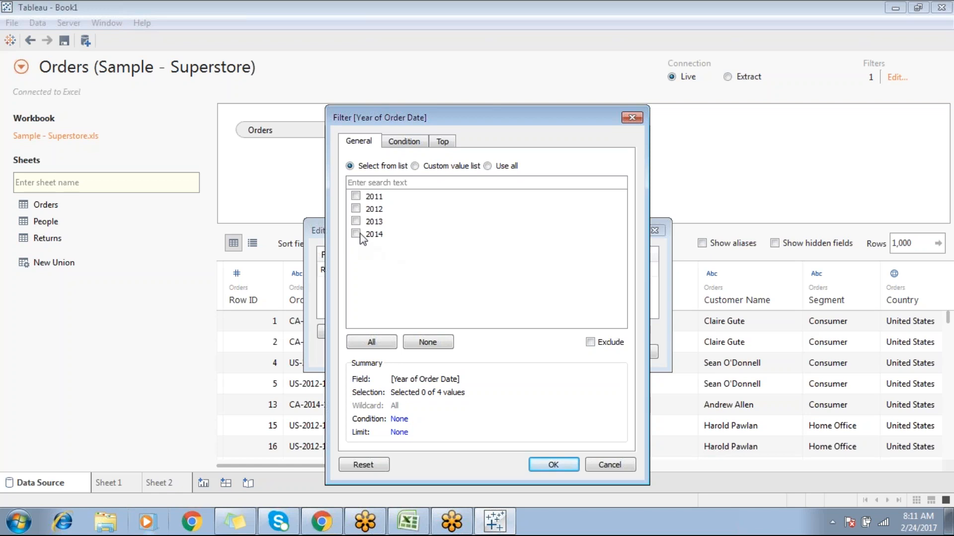
left_click(553, 465)
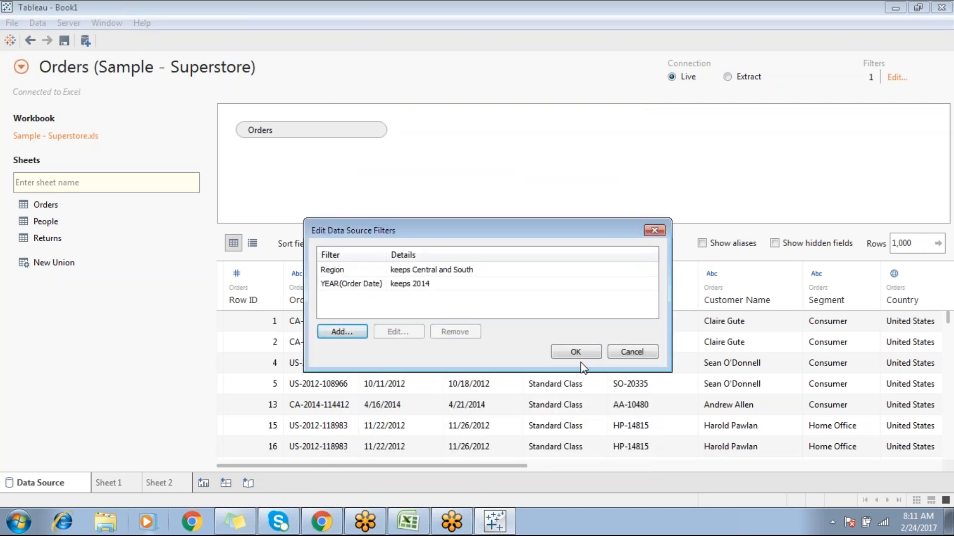
left_click(571, 352)
left_click(187, 484)
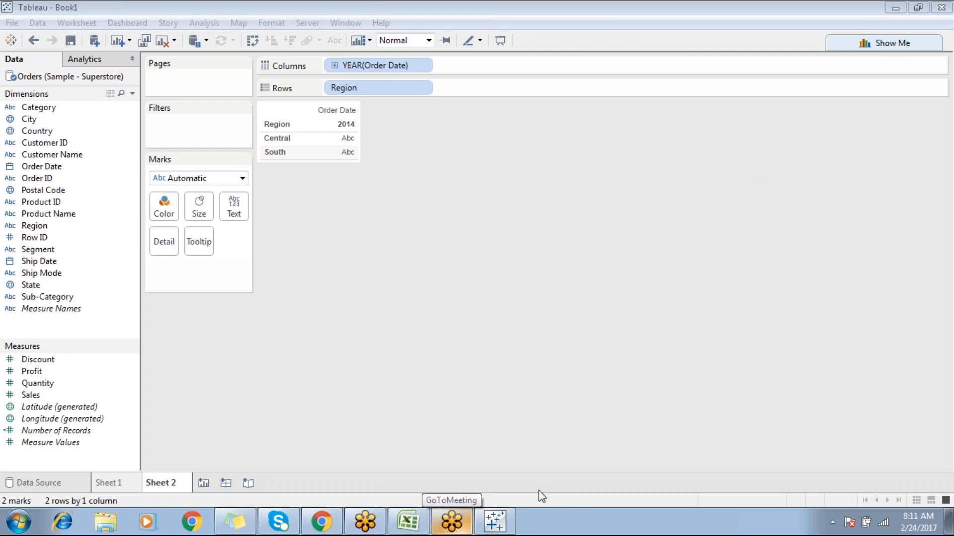
Switch to the filter list in Excel and select the Data Source Filter entry.
left_click(497, 522)
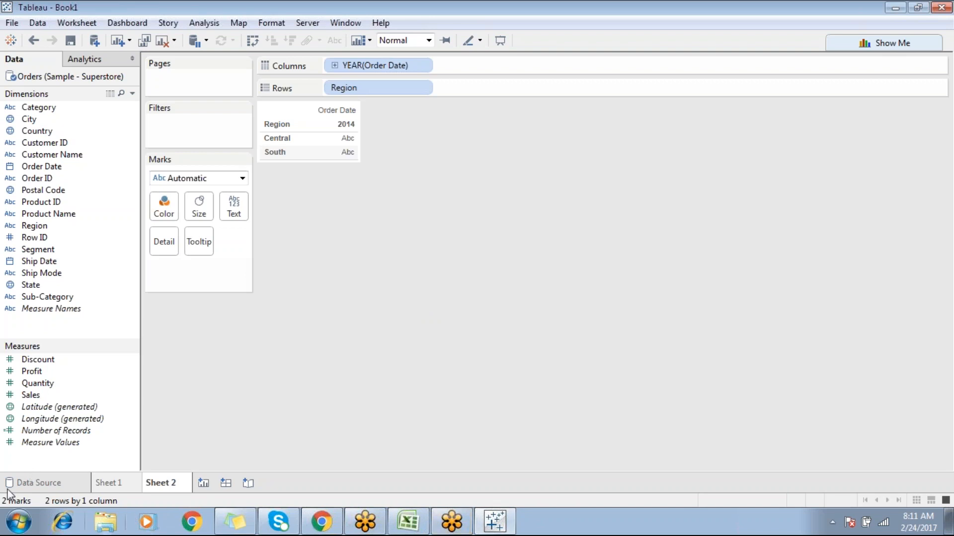
left_click(408, 517)
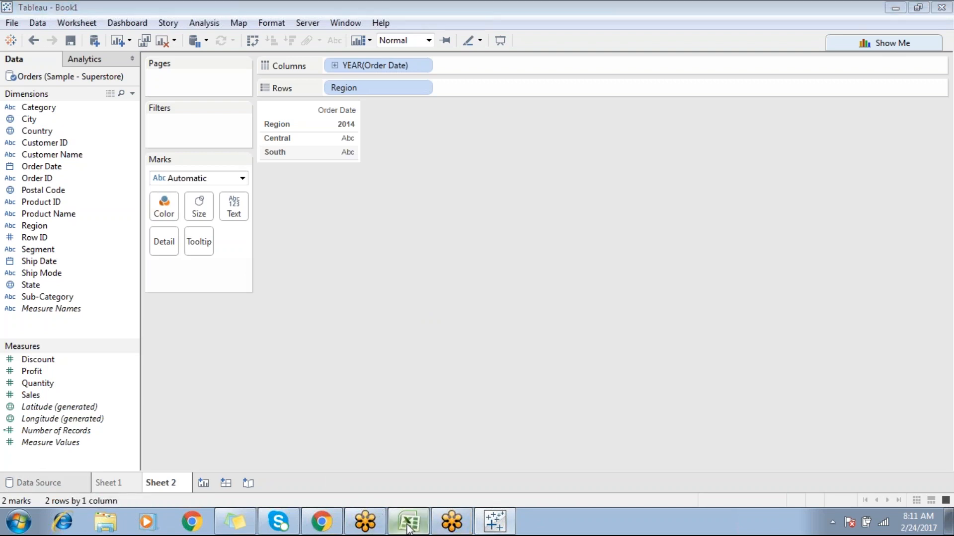
left_click(404, 251)
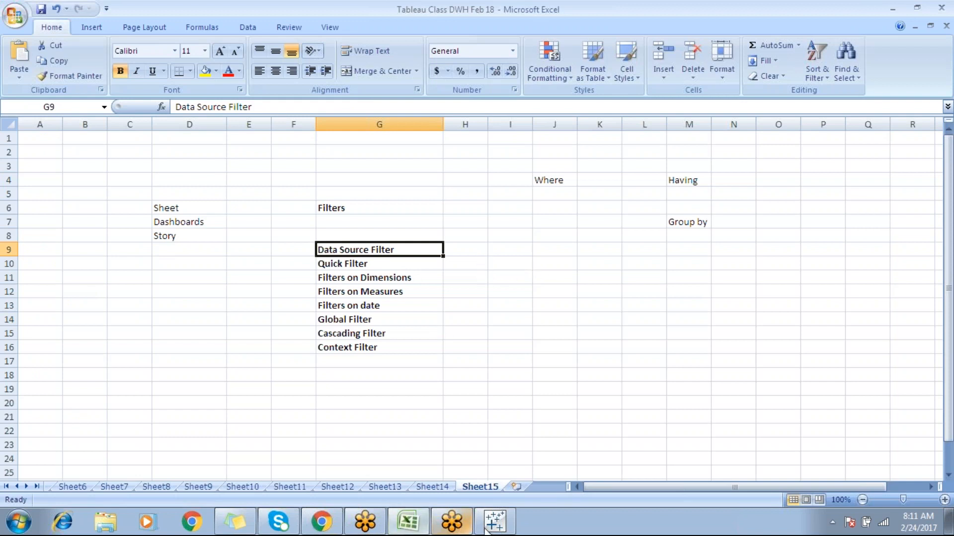
Return to Tableau, add a new worksheet, Sheet 3, and place Region on Rows before removing it again.
left_click(451, 521)
left_click(211, 481)
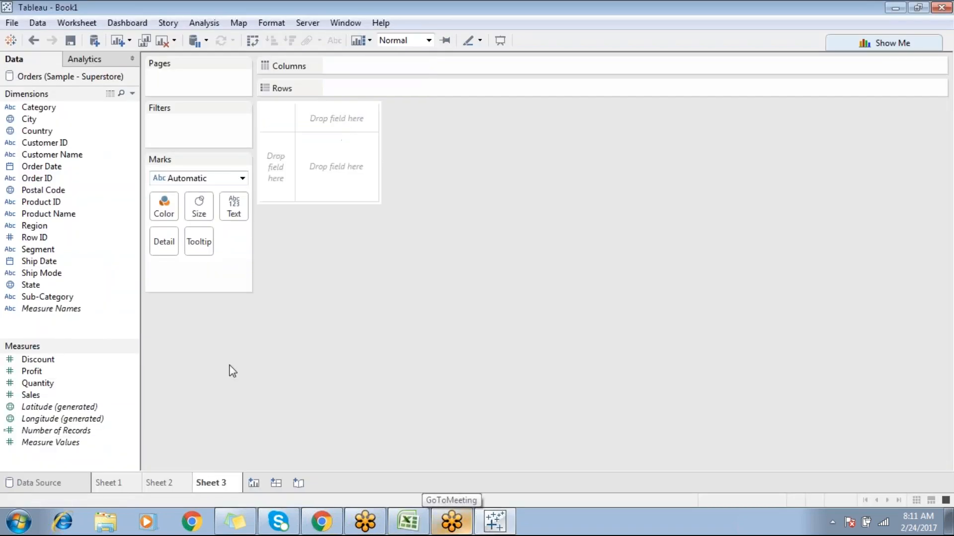
double_click(74, 227)
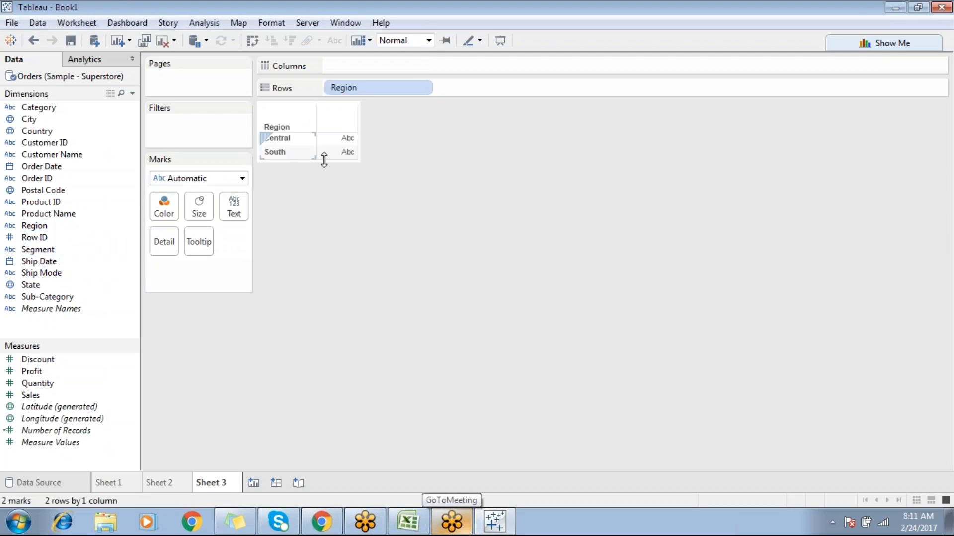
left_click_drag(374, 91, 290, 183)
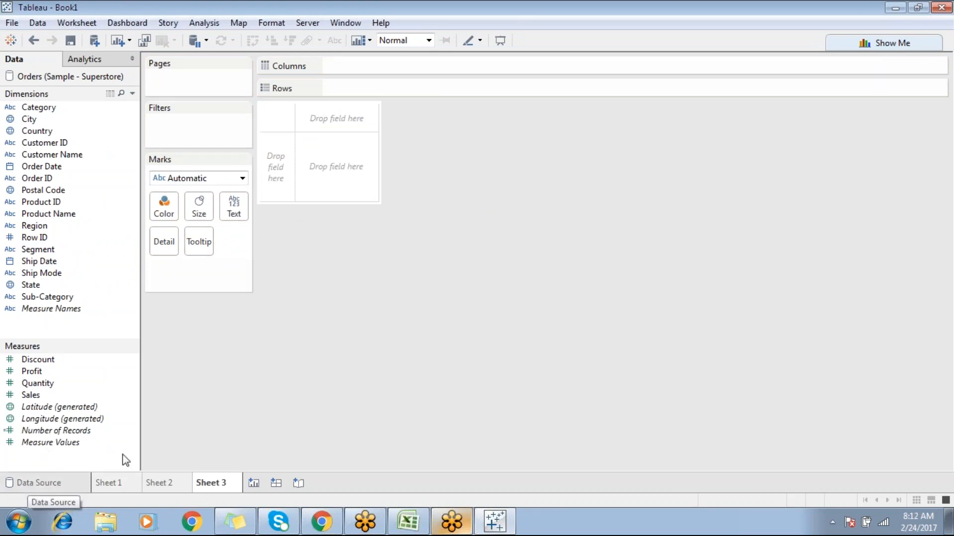
Switch to the filter list in Excel and select the Quick Filter and Filters on Dimensions entries.
left_click(408, 522)
mouse_move(367, 267)
left_mouse_down()
mouse_move(368, 341)
mouse_move(380, 278)
left_mouse_up()
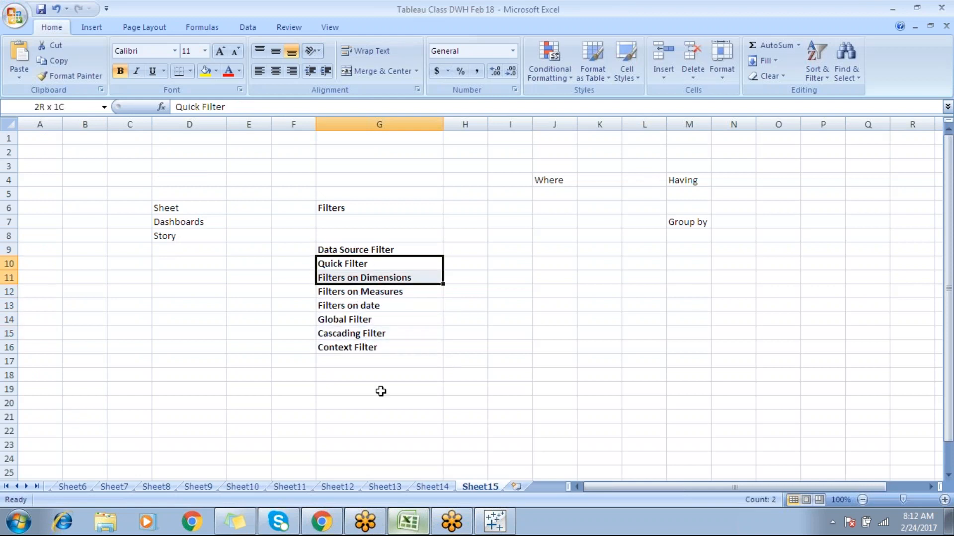
left_click(381, 392)
Switch to Chrome and search for amazon.in in a new browser tab.
left_click(337, 522)
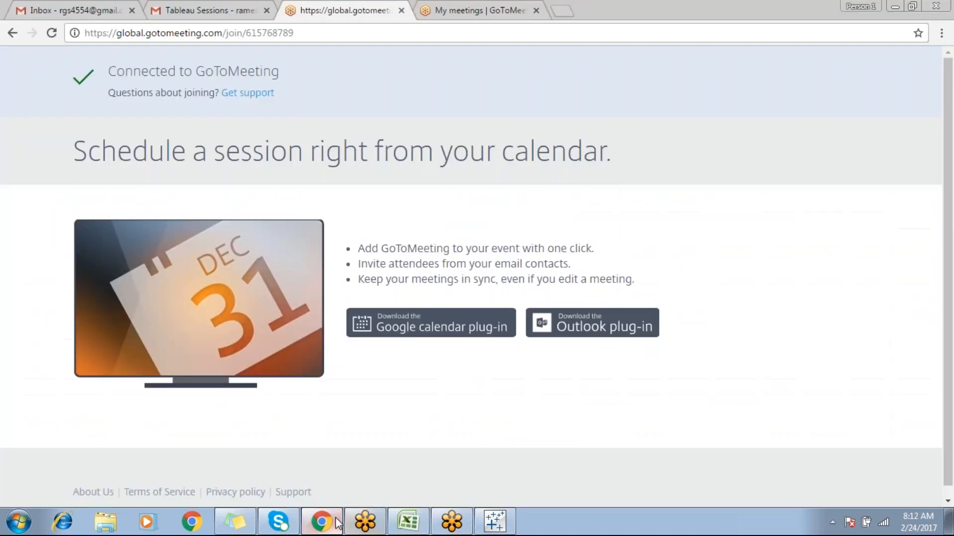
left_click(560, 12)
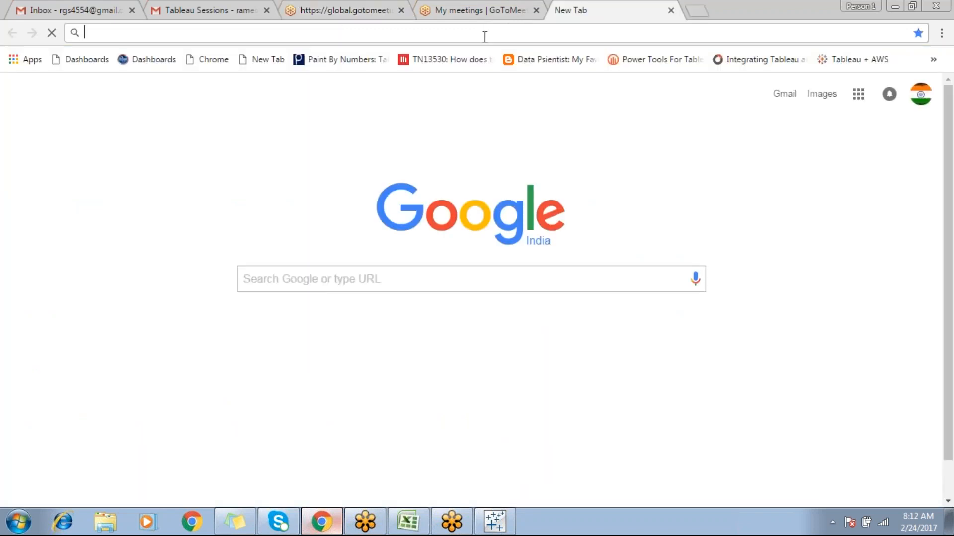
type("amazon.in")
key("Return")
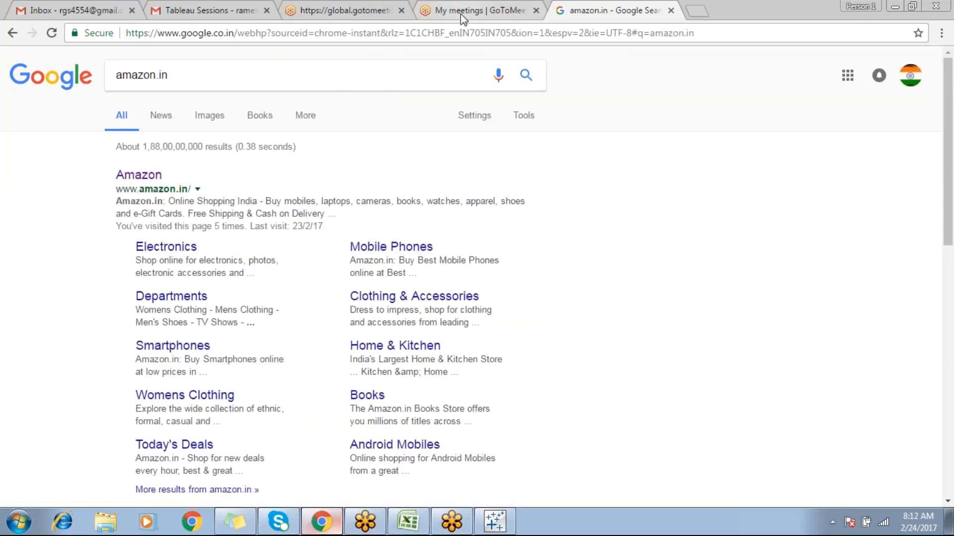
Open the Amazon.in site from the search results and go to All Mobile Phones in the Mobiles & Tablets category.
left_click(153, 183)
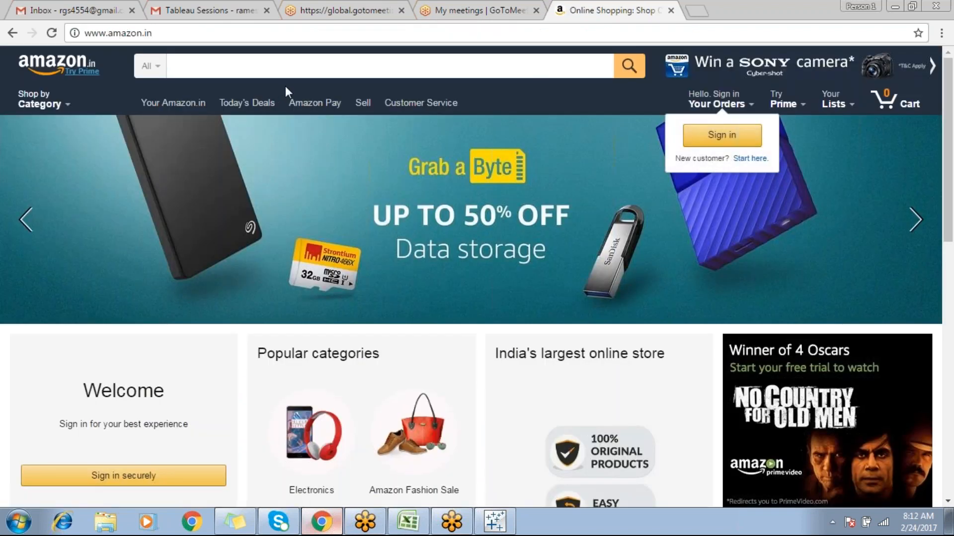
scroll(286, 86, "down", 7)
scroll(287, 86, "up", 6)
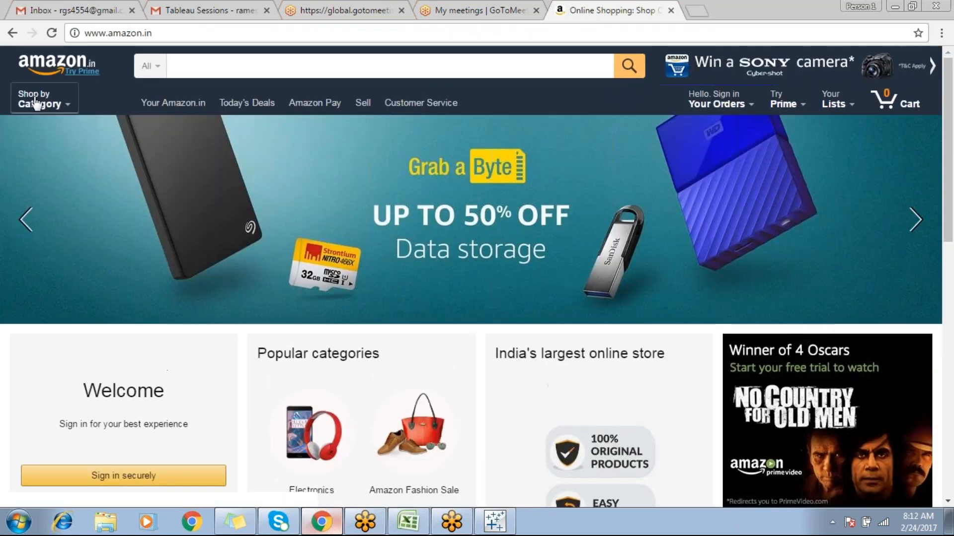
mouse_move(68, 108)
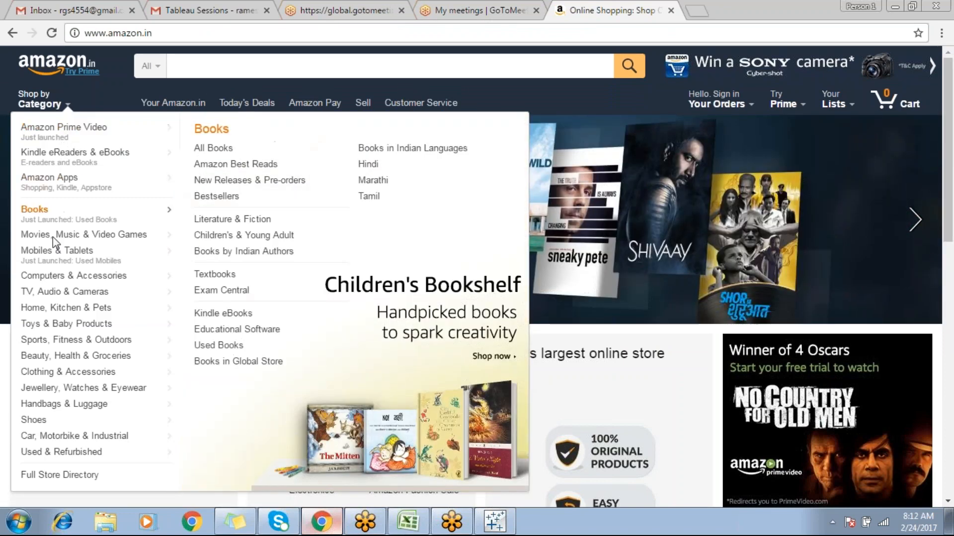
mouse_move(57, 277)
mouse_move(45, 251)
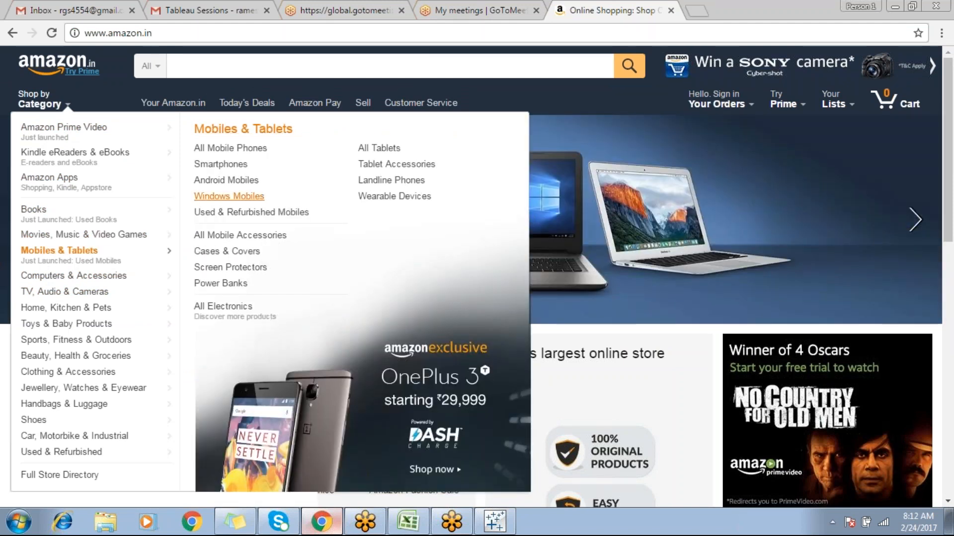
left_click(224, 155)
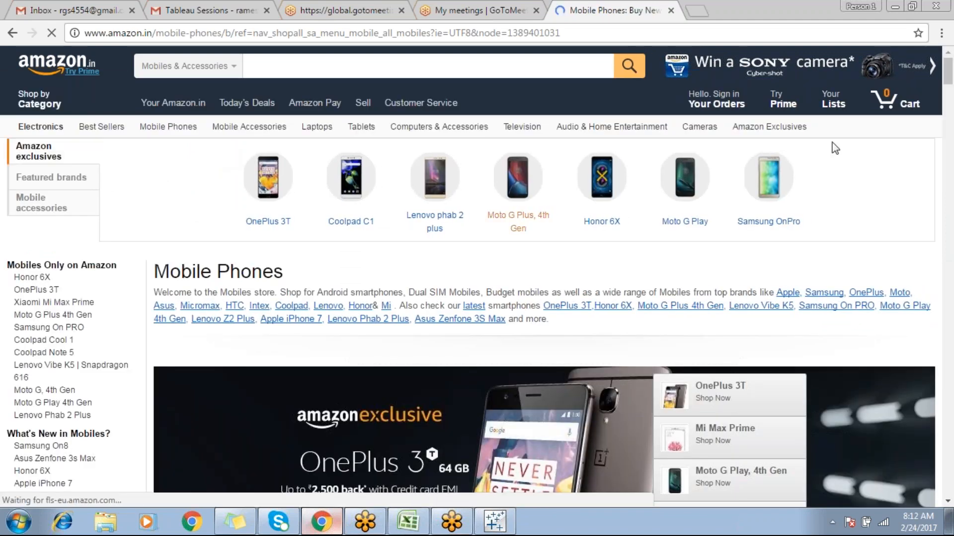
Browse the Mobile Phones page and open the Apple listing under Featured Brands in Mobiles.
scroll(324, 201, "down", 7)
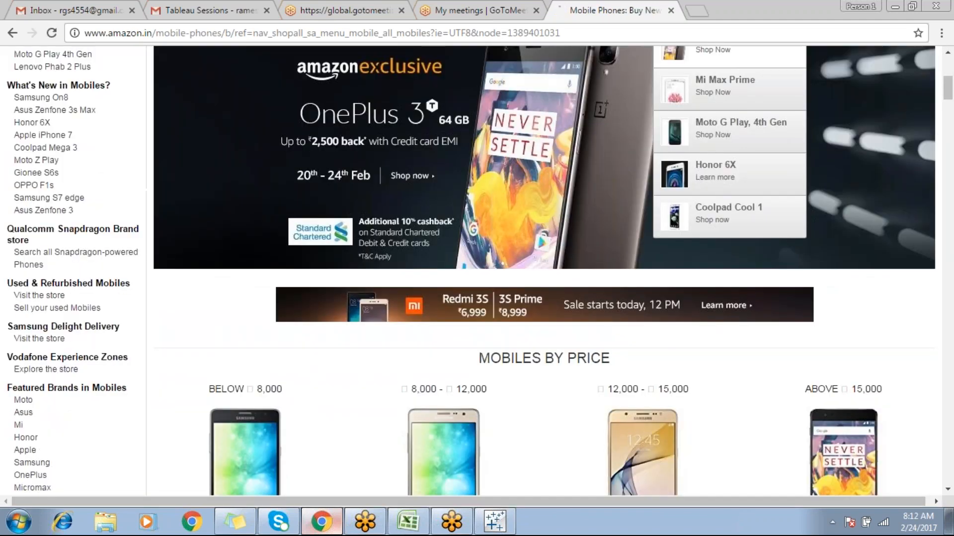
scroll(9, 259, "up", 8)
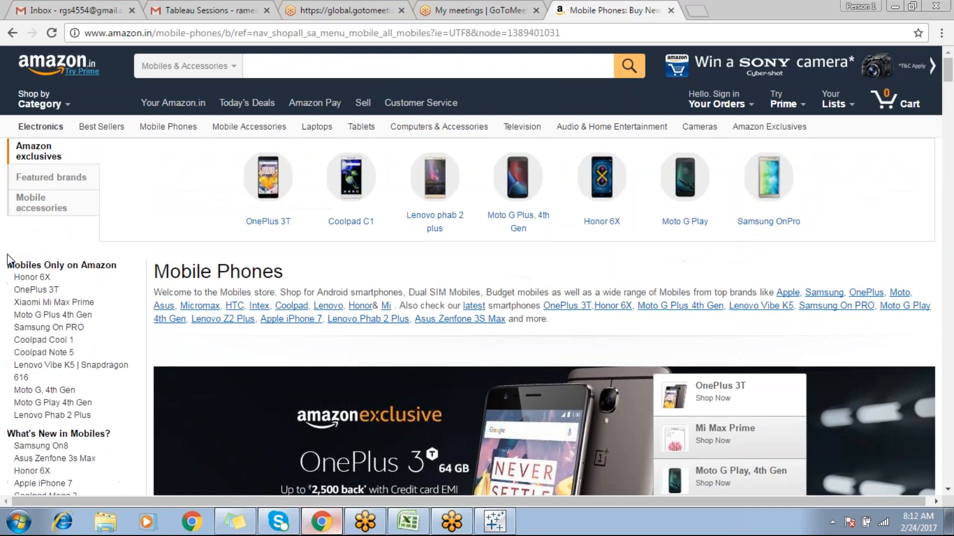
scroll(9, 258, "down", 1)
scroll(9, 259, "down", 2)
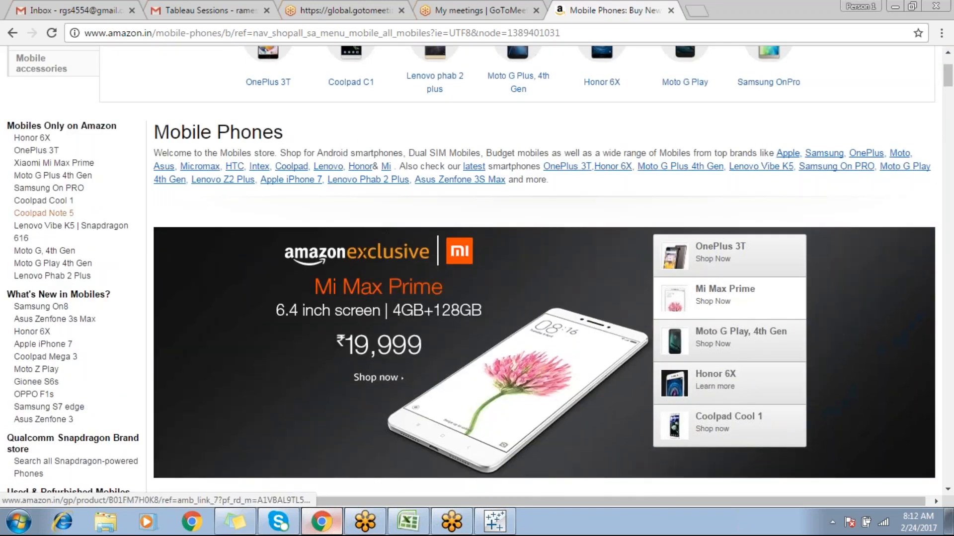
scroll(37, 214, "down", 7)
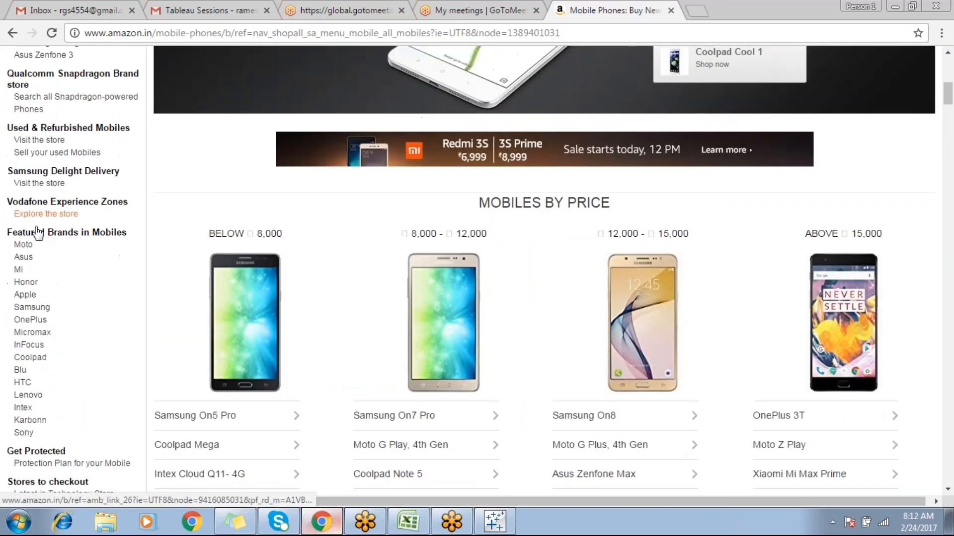
scroll(37, 233, "down", 1)
left_click(25, 242)
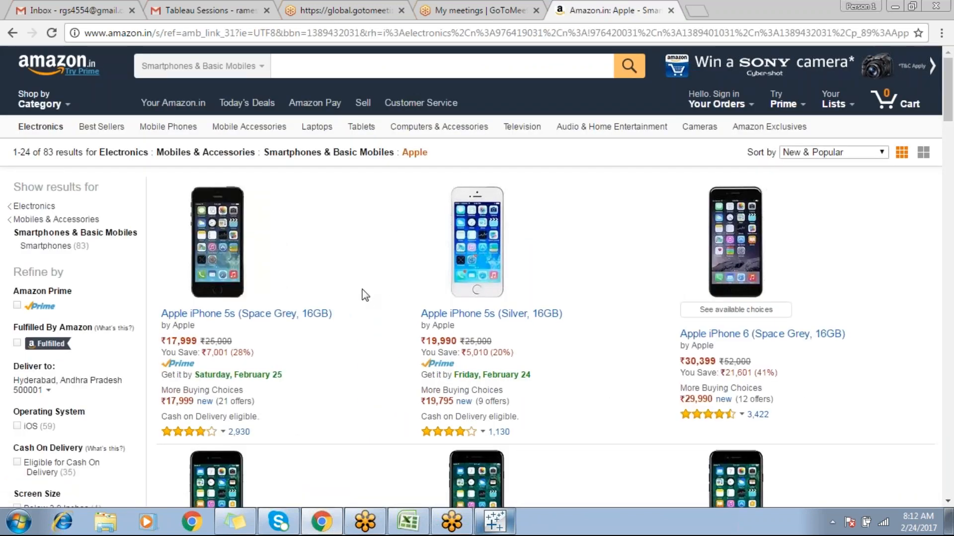
Filter the Apple phone results by a screen size of 5.5 Inches & Above.
scroll(362, 294, "down", 3)
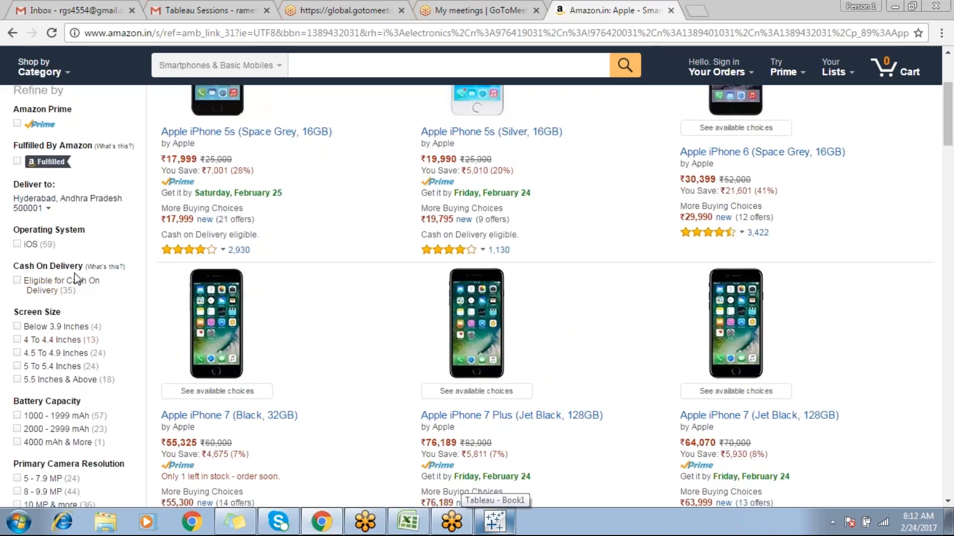
scroll(63, 281, "down", 1)
left_click(17, 312)
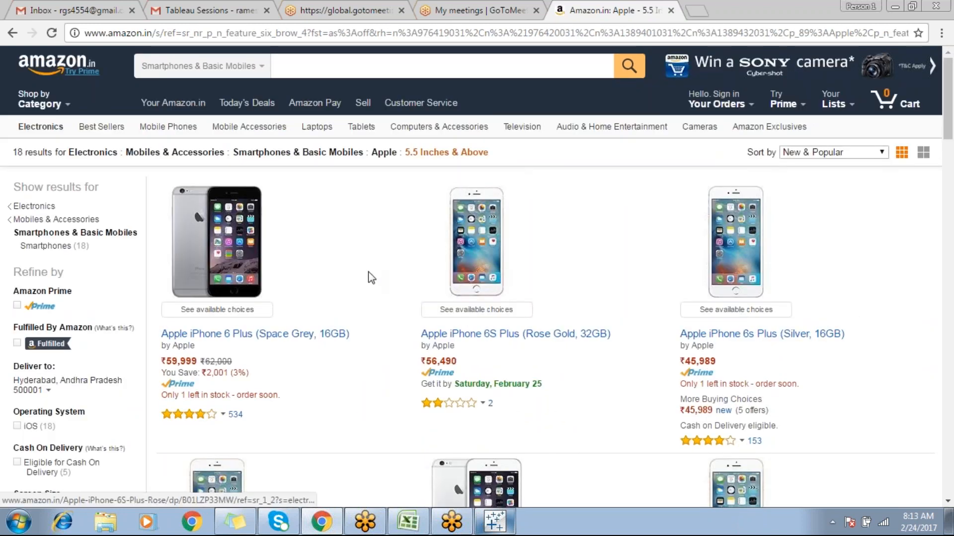
Examine the refinement filters beside the Apple phone results, from screen size and battery capacity to brands, discount and seller.
scroll(362, 266, "down", 6)
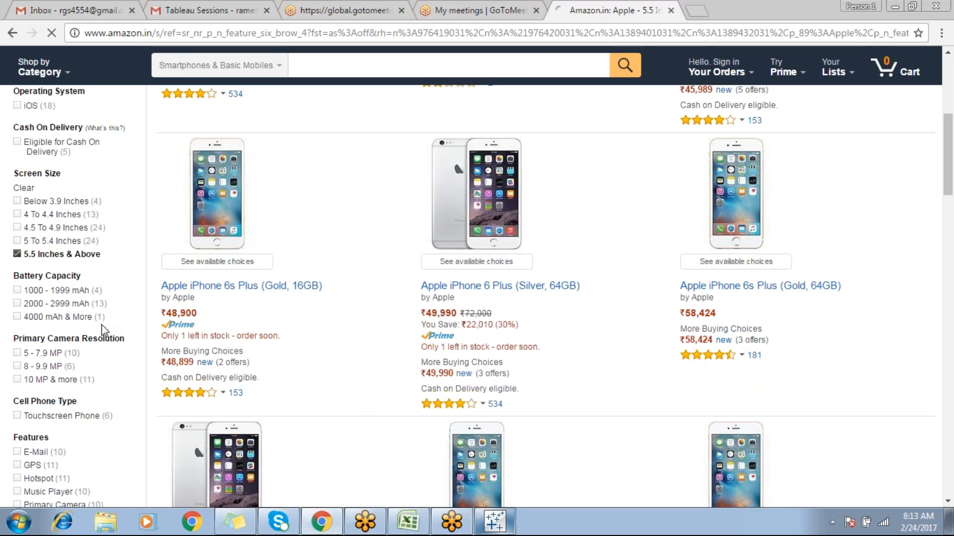
scroll(102, 330, "down", 2)
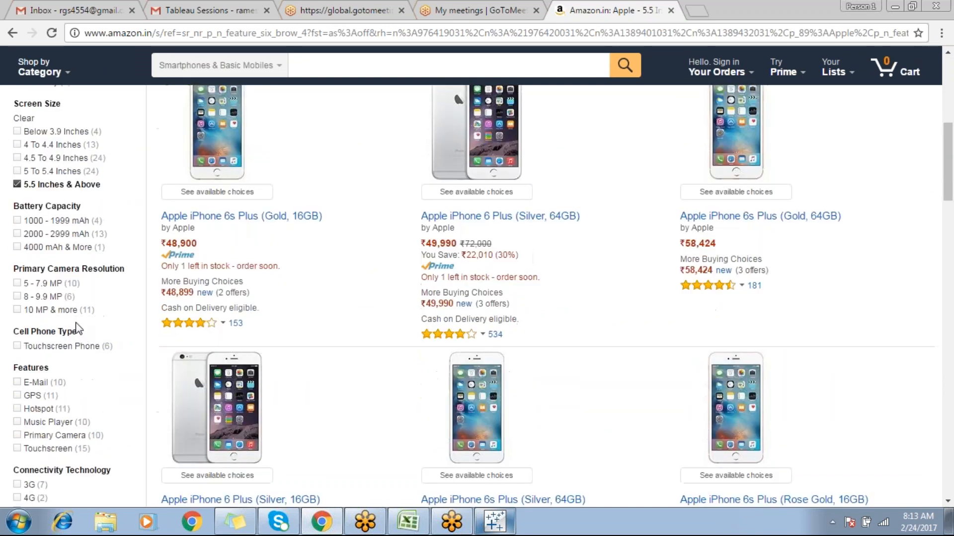
scroll(77, 328, "down", 7)
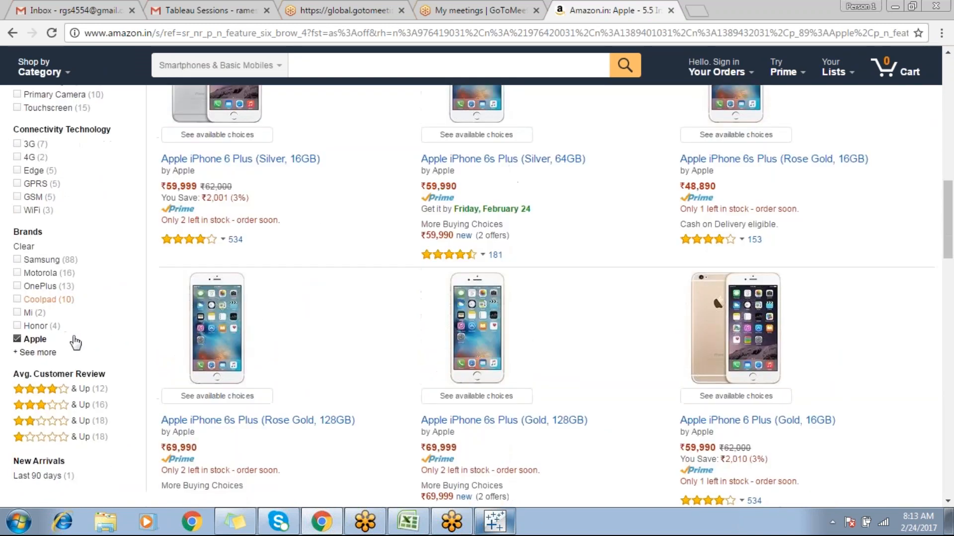
scroll(51, 304, "down", 8)
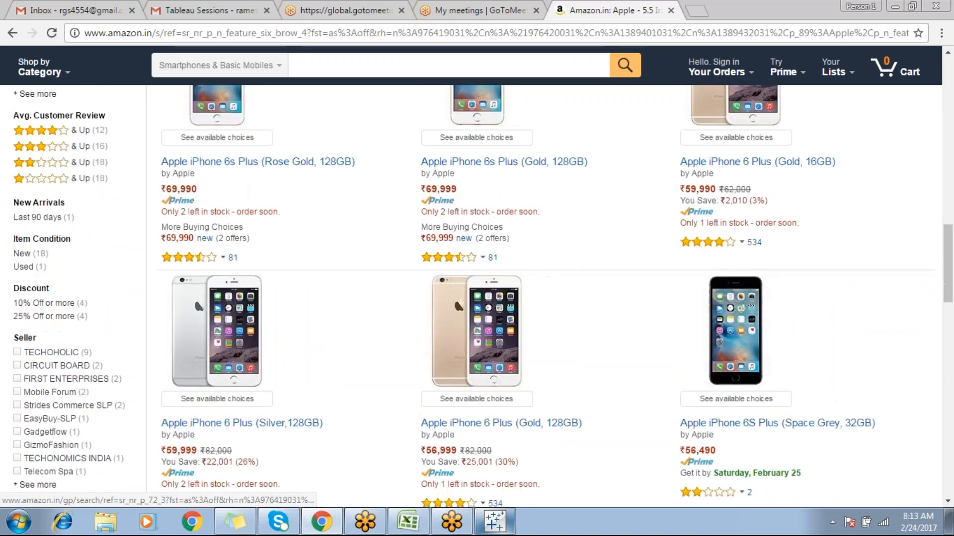
scroll(52, 328, "up", 8)
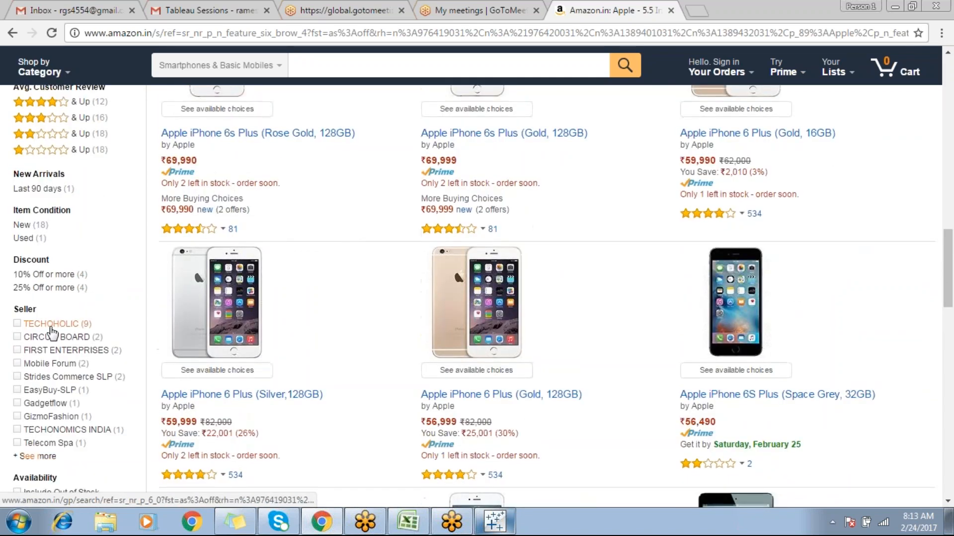
scroll(52, 333, "up", 7)
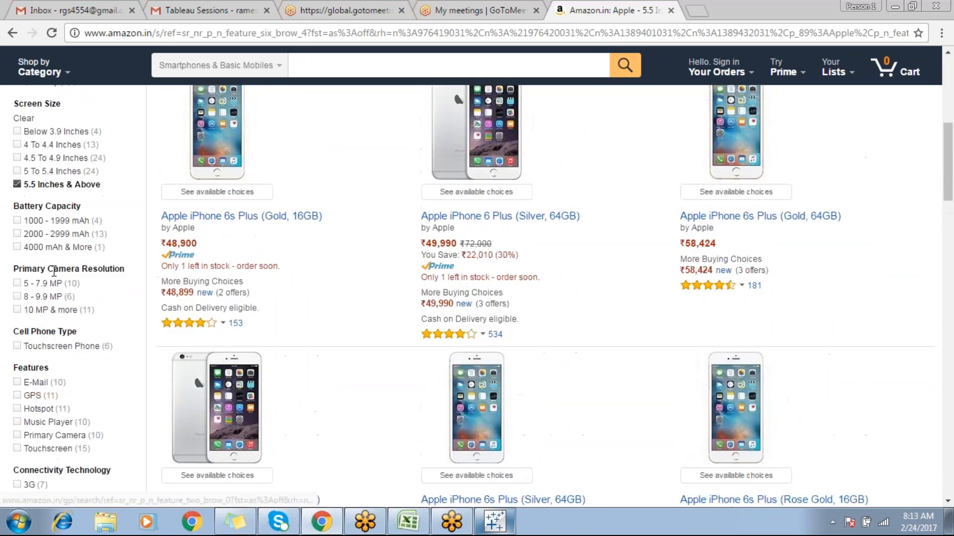
scroll(53, 242, "up", 7)
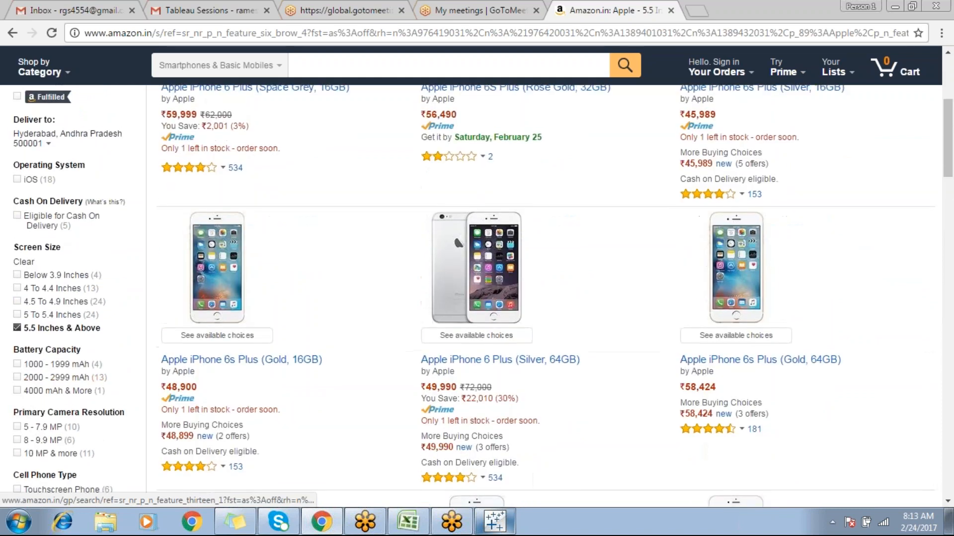
scroll(46, 262, "down", 3)
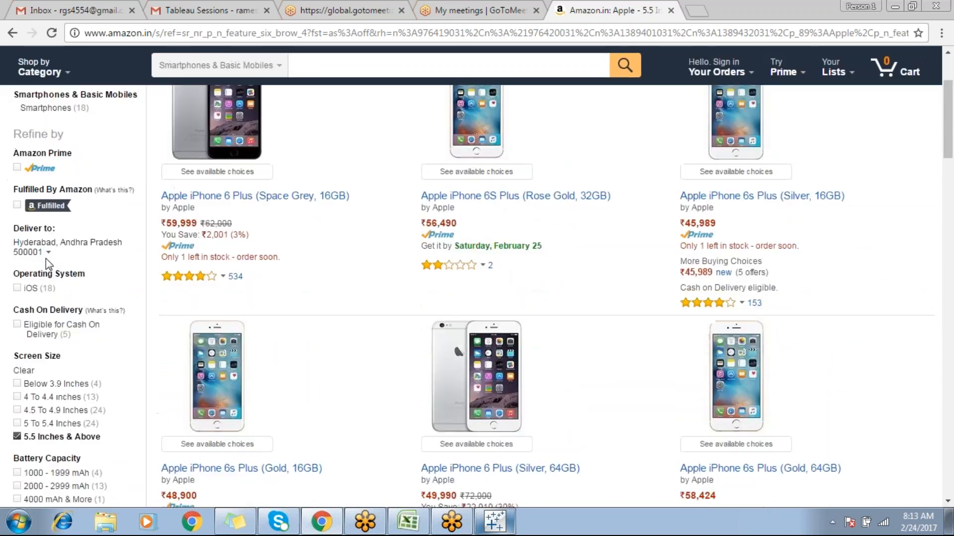
scroll(46, 261, "down", 3)
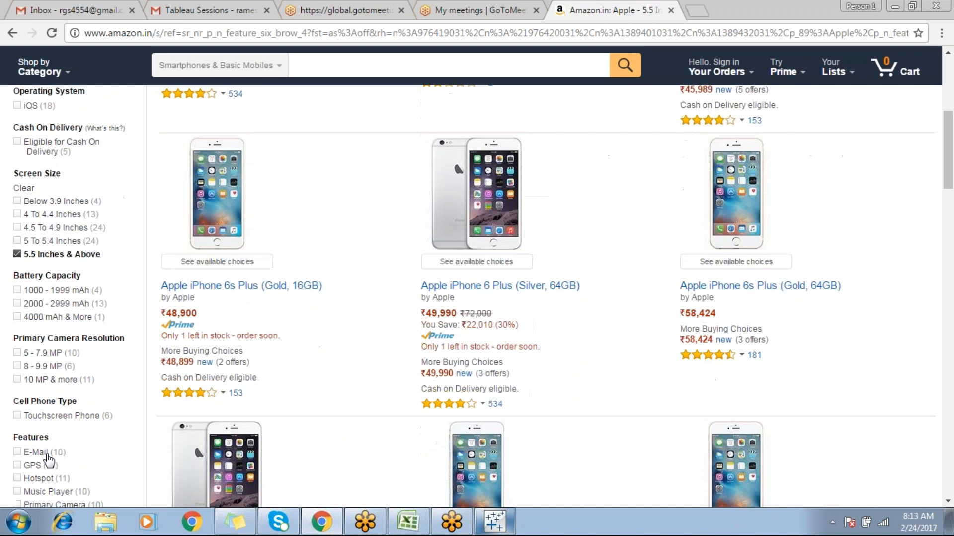
scroll(75, 208, "up", 6)
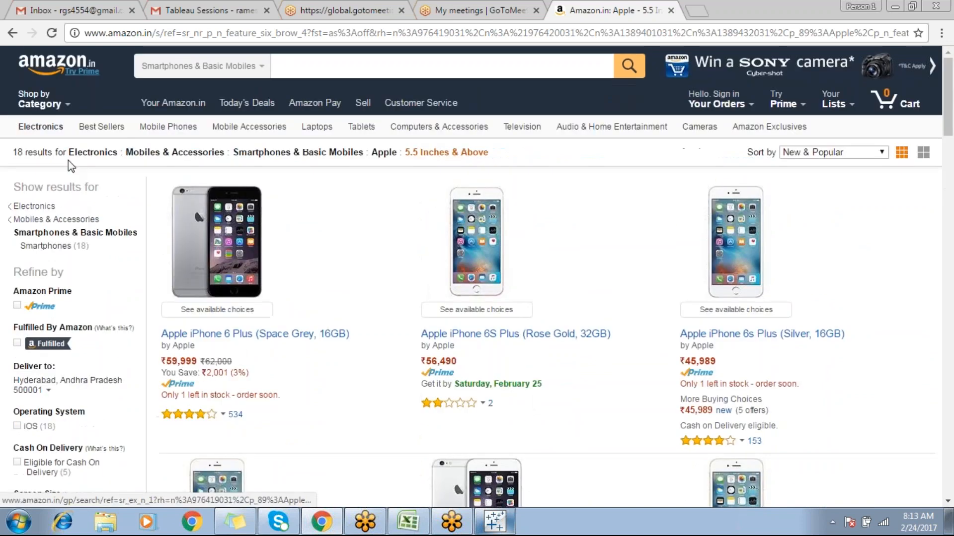
Search Google for flipkart and open the official Flipkart site from the results.
left_click(576, 33)
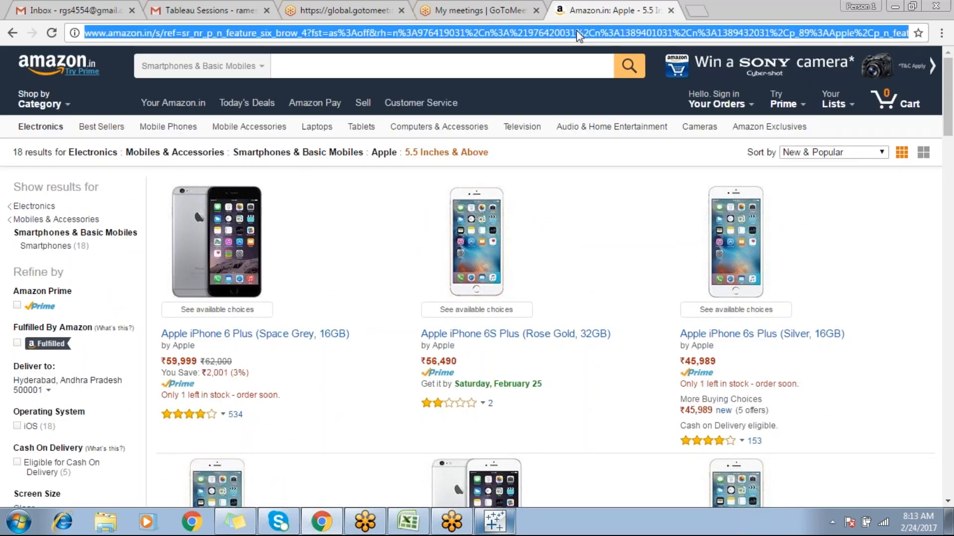
type("i")
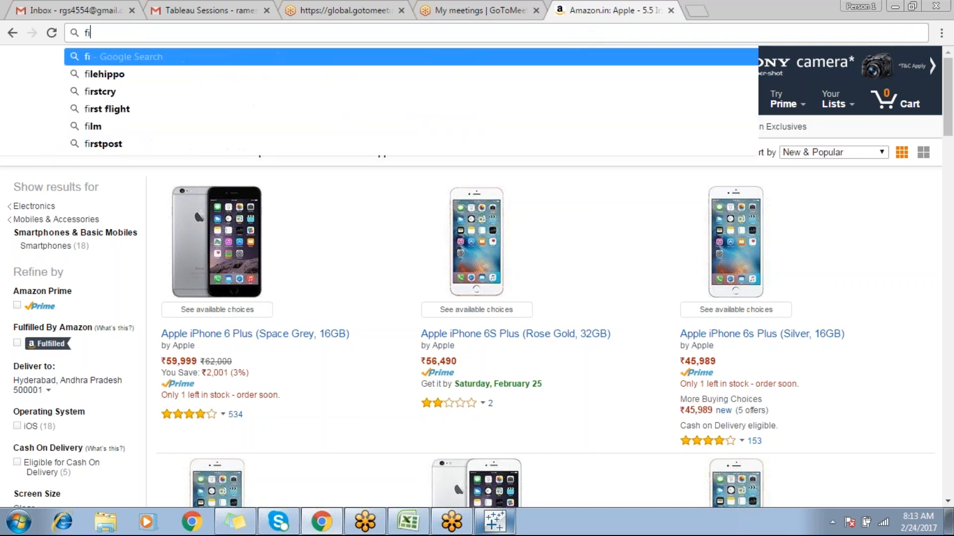
key("BackSpace")
type("li")
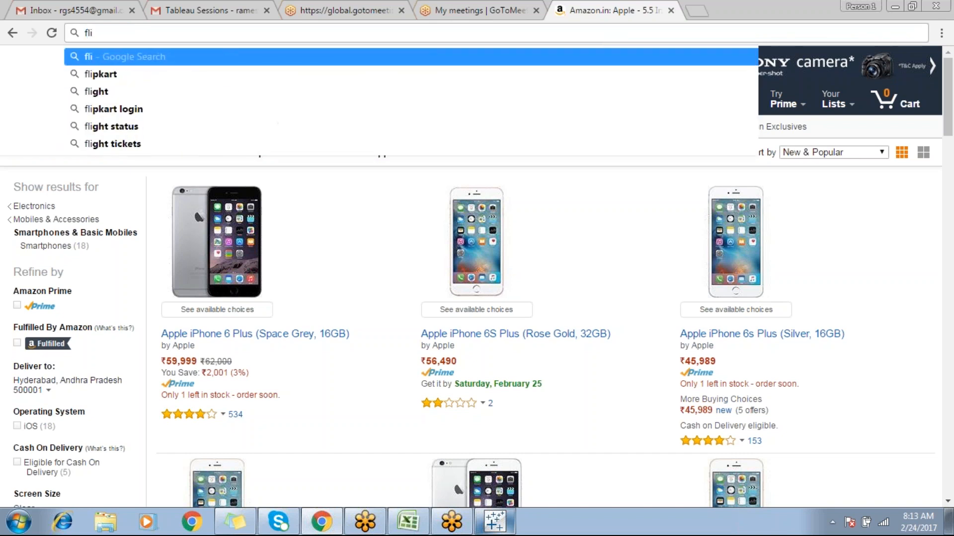
left_click(118, 74)
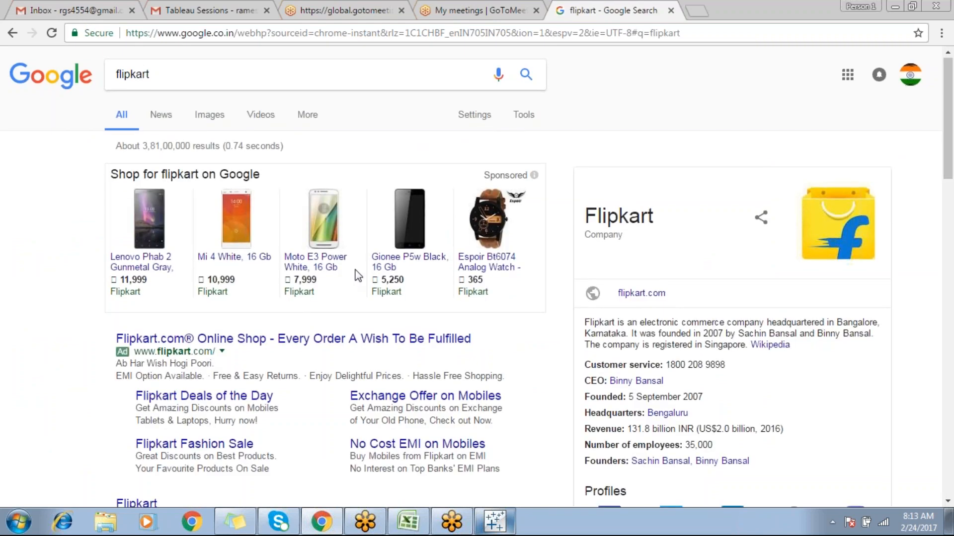
scroll(354, 272, "down", 4)
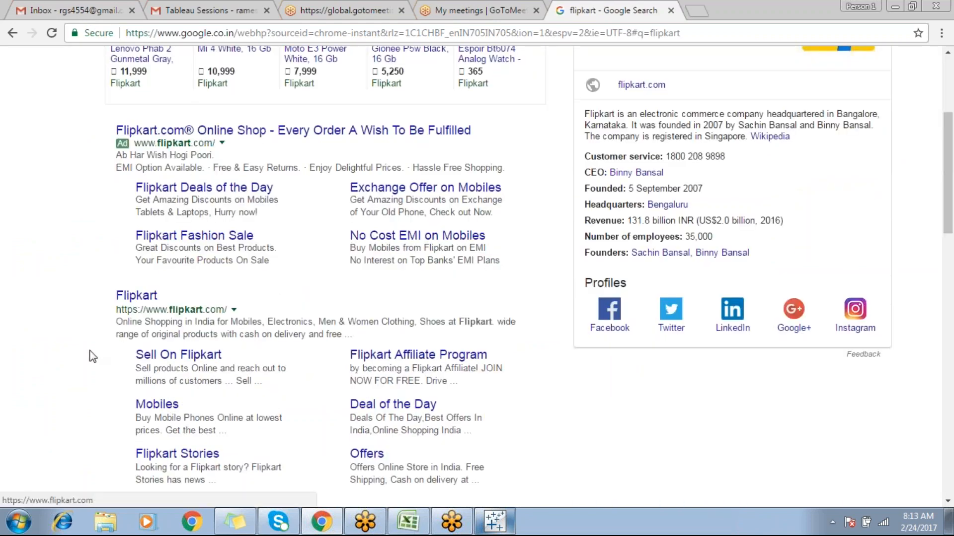
left_click(134, 298)
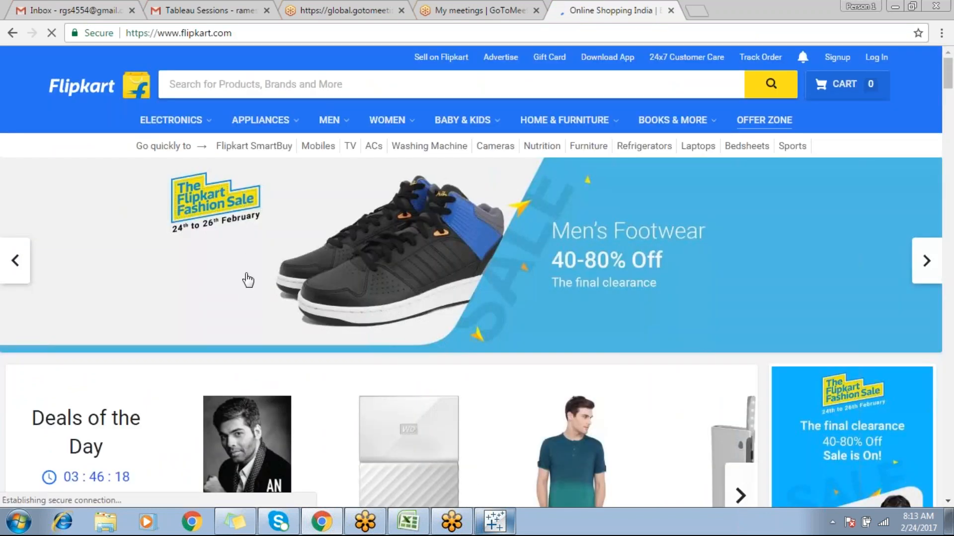
Look over the Flipkart home page and open the Mobiles category under Electronics.
scroll(248, 280, "down", 8)
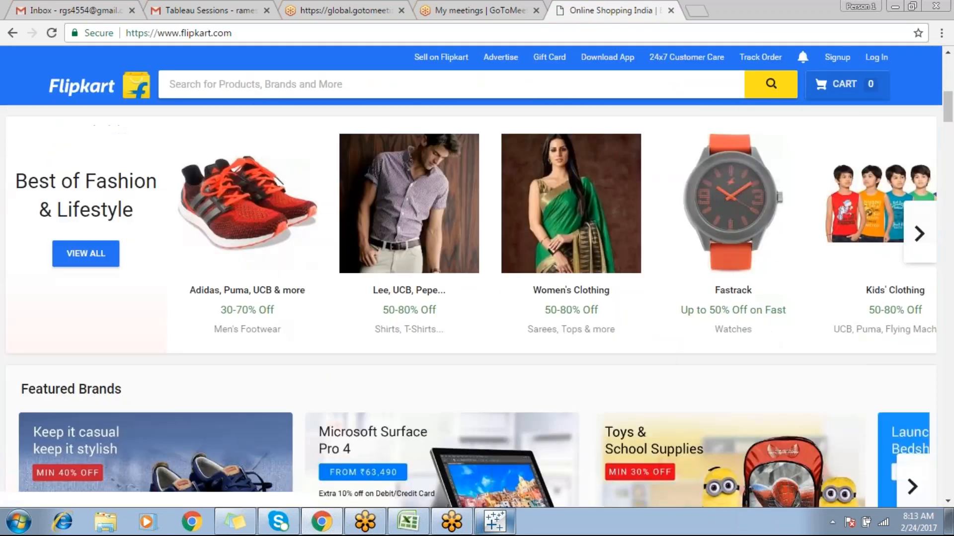
scroll(248, 280, "up", 8)
mouse_move(193, 123)
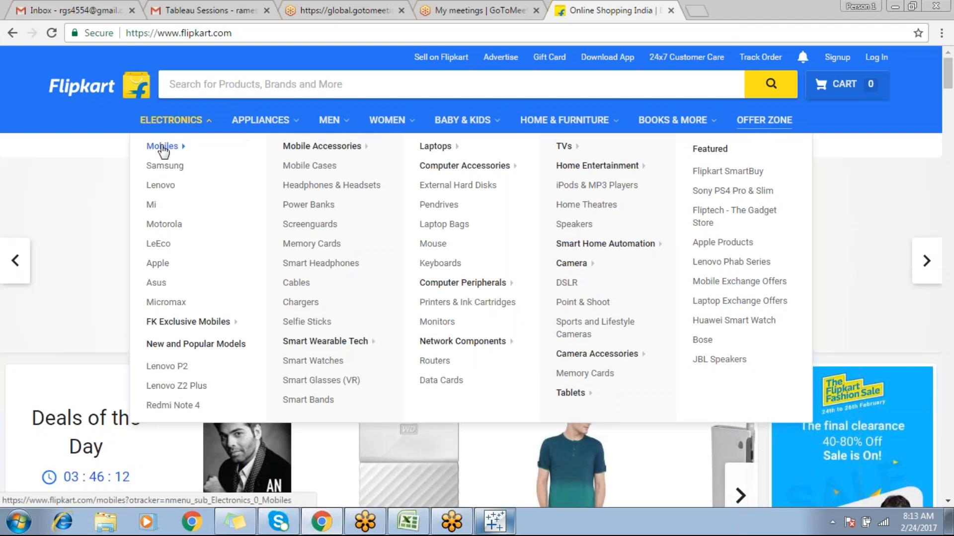
left_click(161, 147)
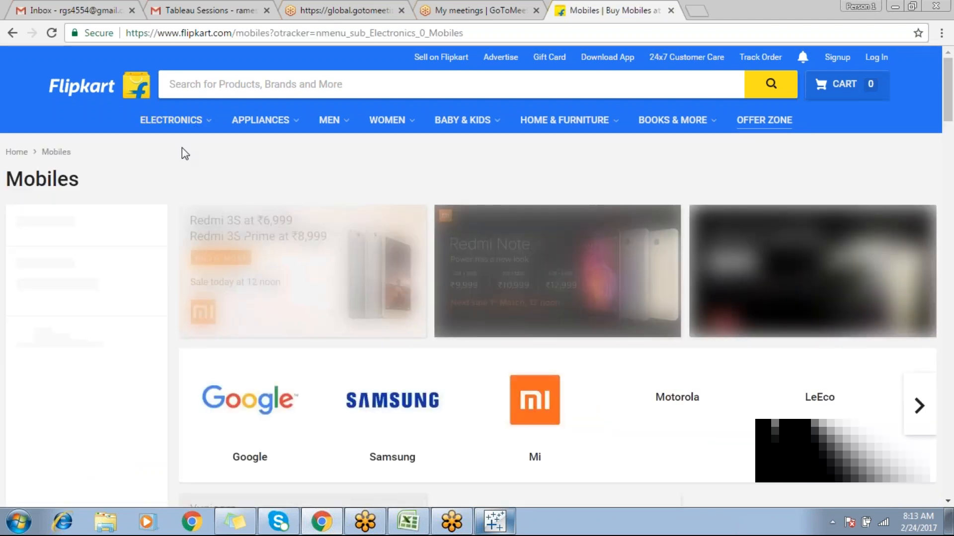
Review the filters on the Mobiles page and set the minimum price to ₹5000.
scroll(129, 228, "down", 2)
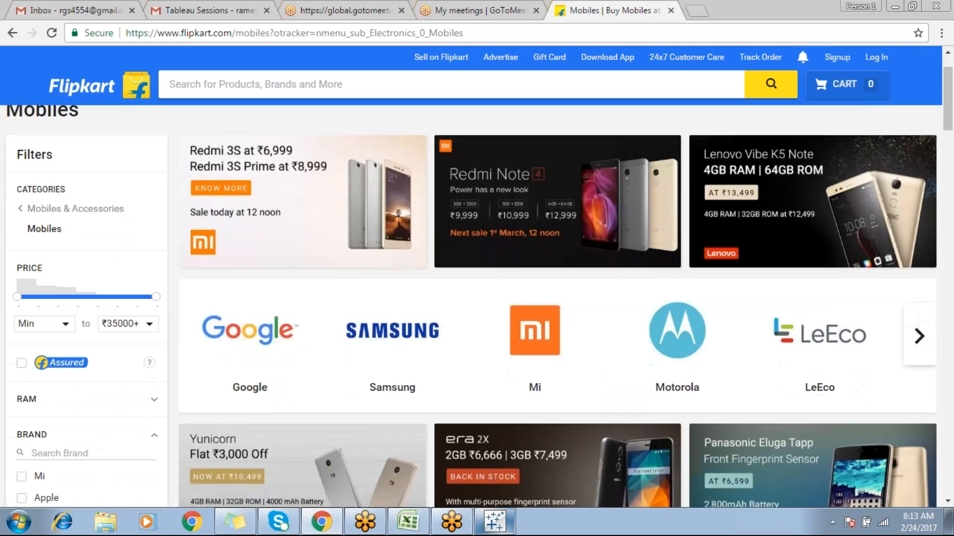
scroll(20, 297, "down", 7)
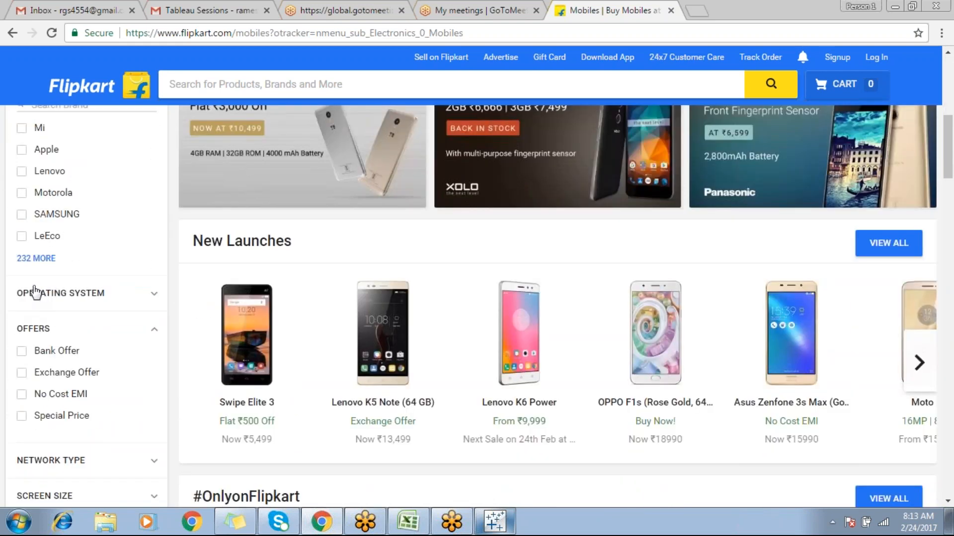
scroll(34, 292, "up", 8)
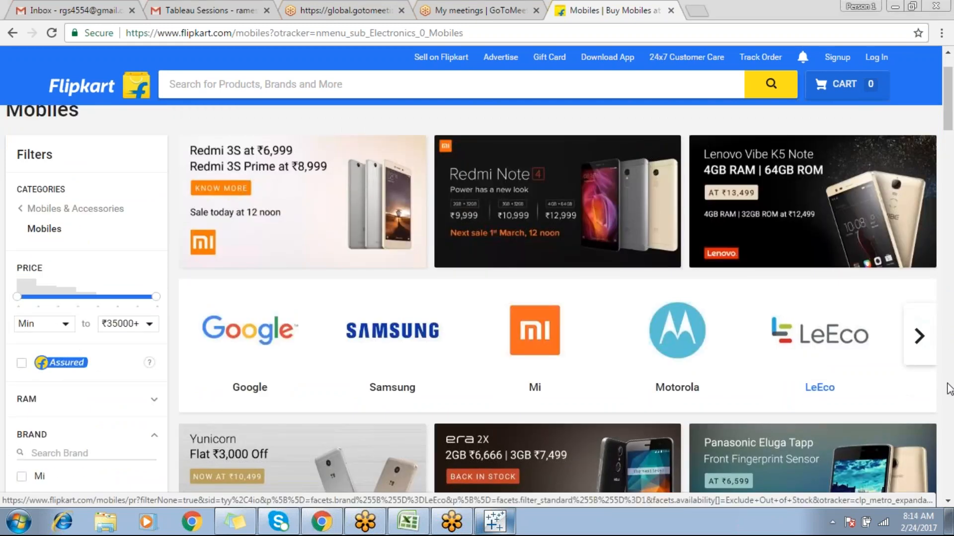
mouse_move(19, 297)
left_mouse_down()
mouse_move(94, 300)
mouse_move(29, 305)
left_mouse_up()
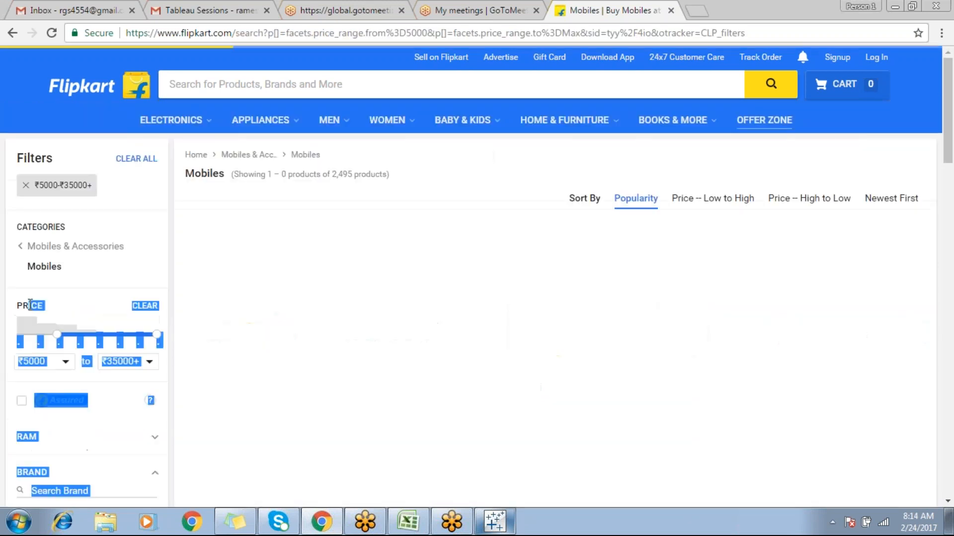
Try a higher minimum price on the Mobiles page, and limit the maximum price to ₹25000.
left_click(73, 307)
left_click_drag(58, 336, 91, 341)
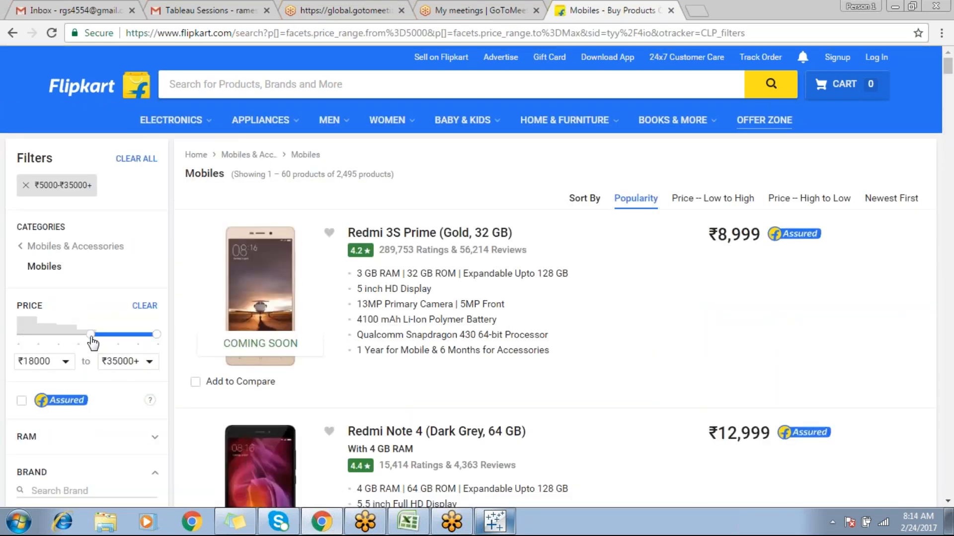
left_click_drag(156, 338, 44, 327)
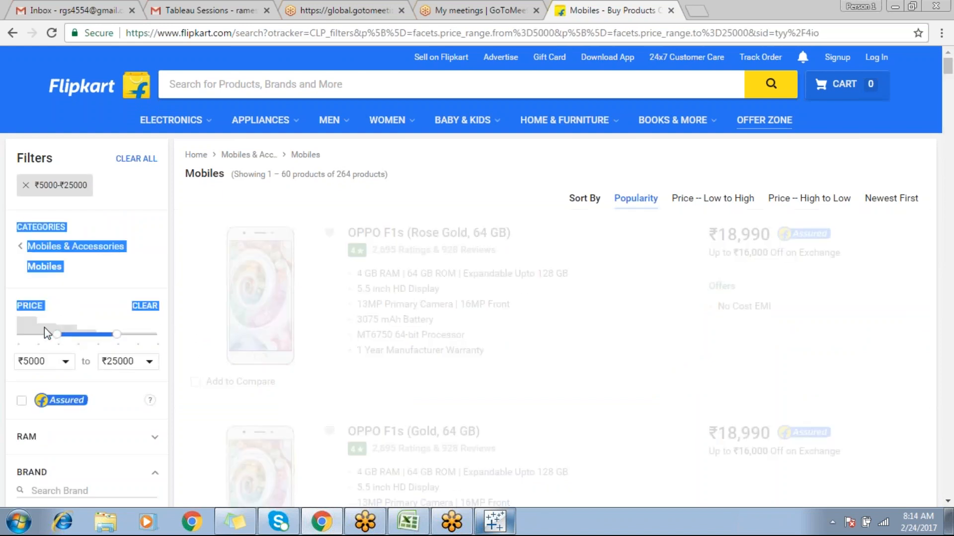
left_click(79, 273)
Filter the Mobiles results by brand to Apple and Mi.
scroll(74, 273, "down", 8)
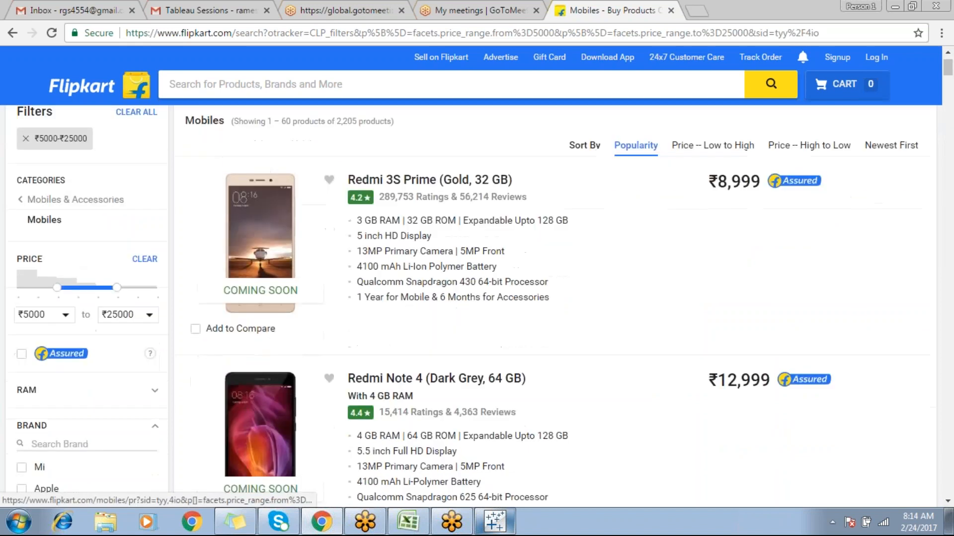
scroll(48, 207, "up", 1)
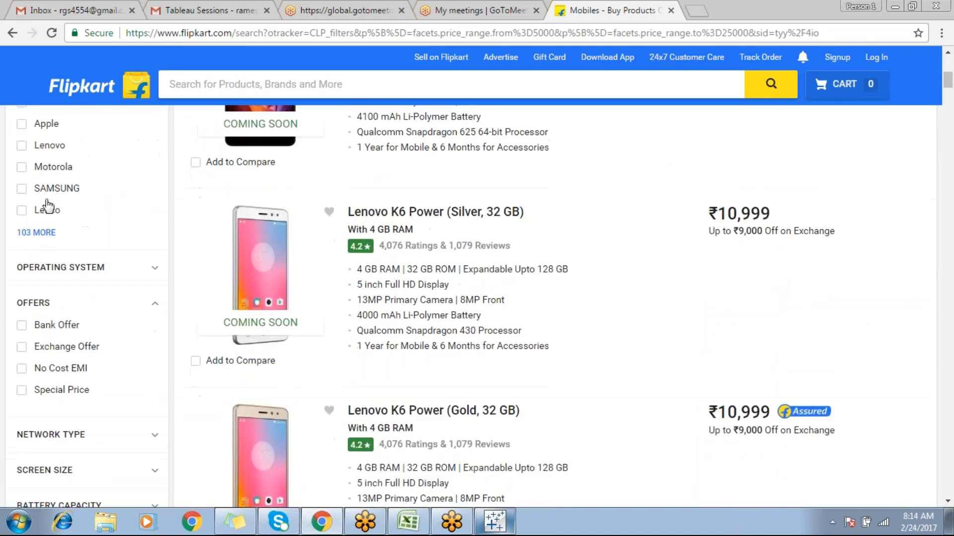
left_click(22, 194)
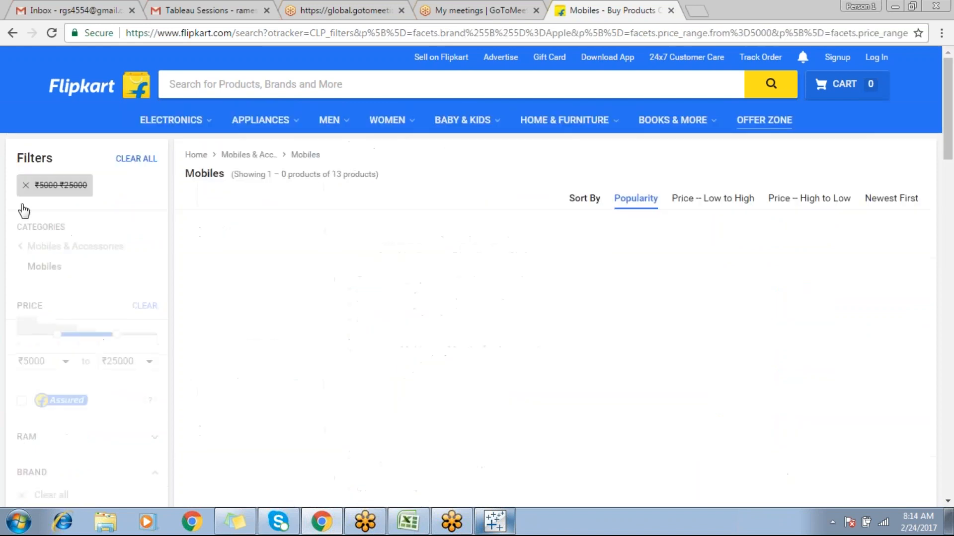
scroll(21, 209, "down", 4)
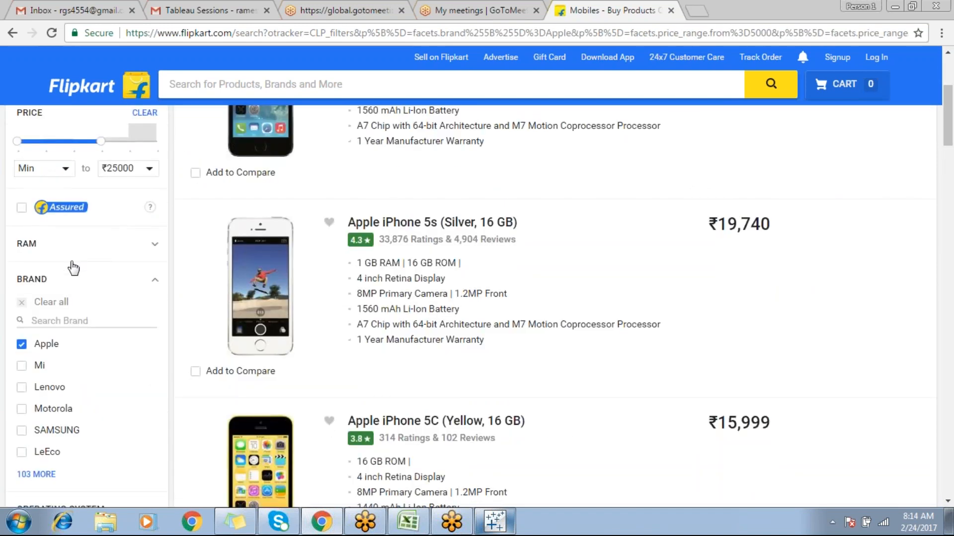
scroll(46, 290, "down", 1)
left_click(22, 296)
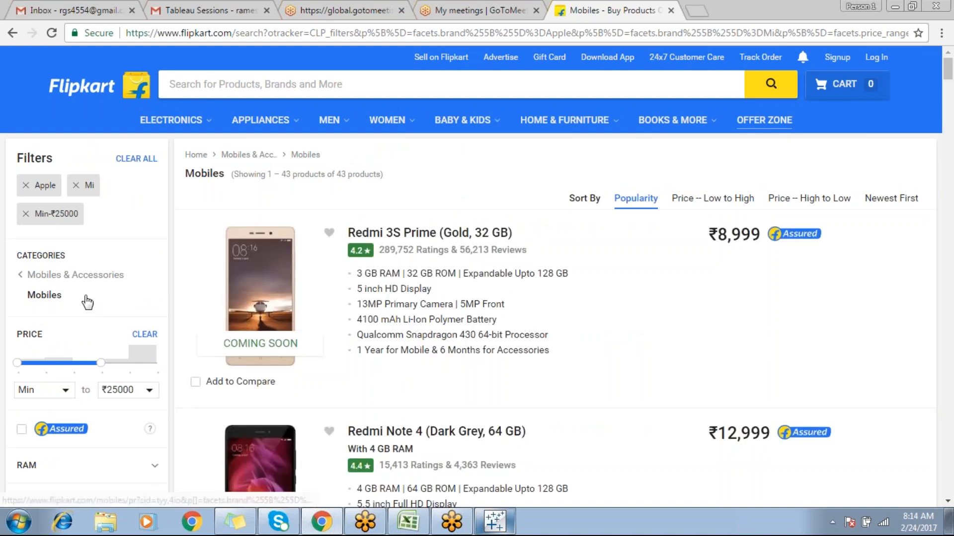
Examine the remaining filter groups for the Apple and Mi phones, expanding Screen Size, Battery Capacity, Type and Internet Features.
scroll(98, 297, "down", 4)
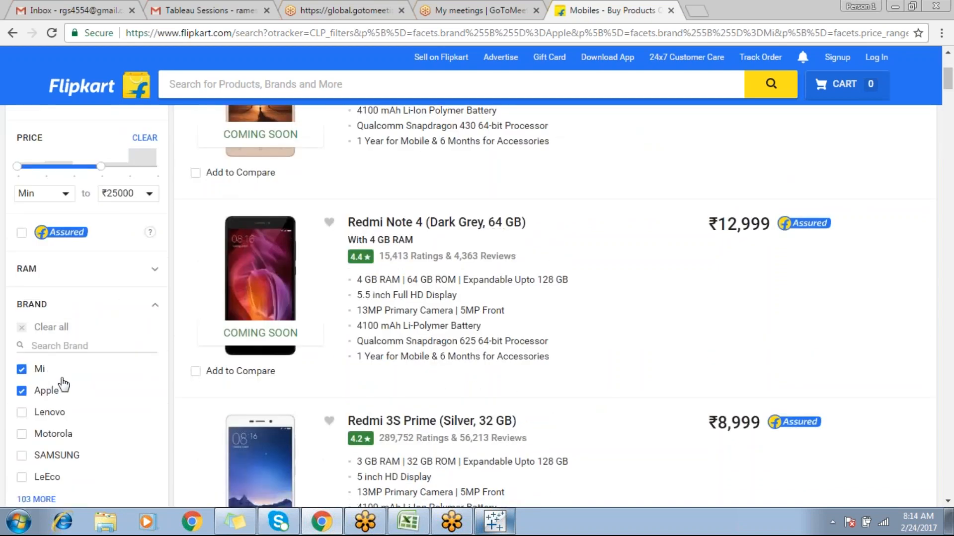
scroll(72, 385, "down", 1)
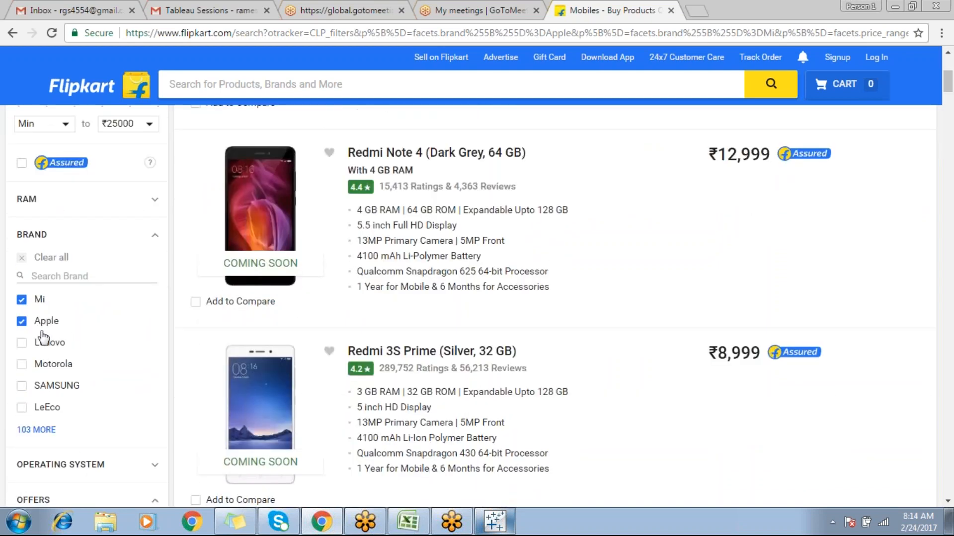
scroll(50, 331, "down", 8)
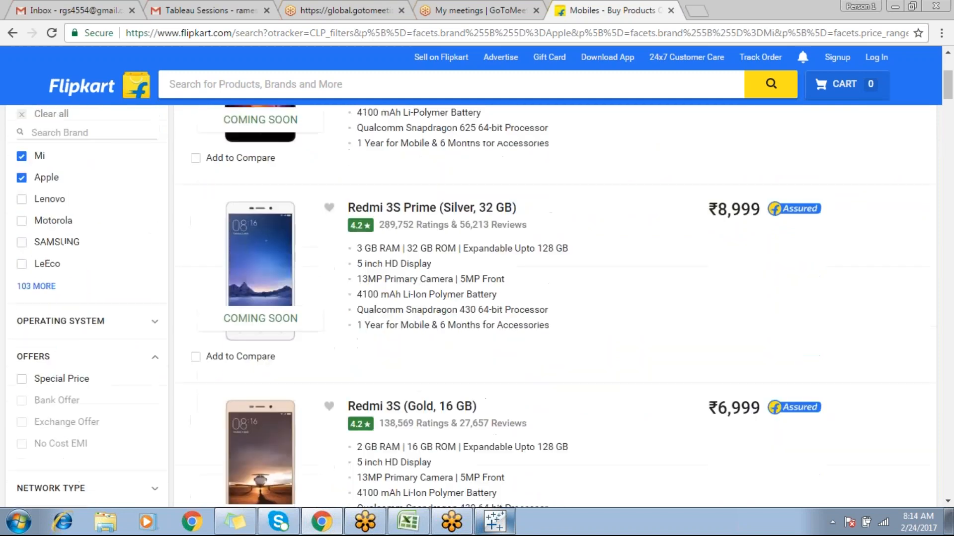
scroll(52, 363, "down", 10)
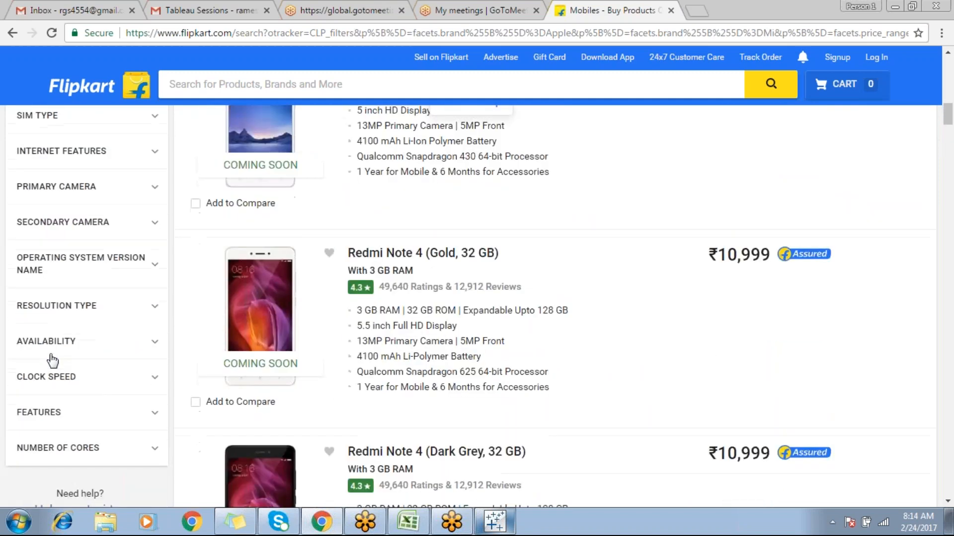
scroll(53, 362, "up", 4)
left_click(155, 320)
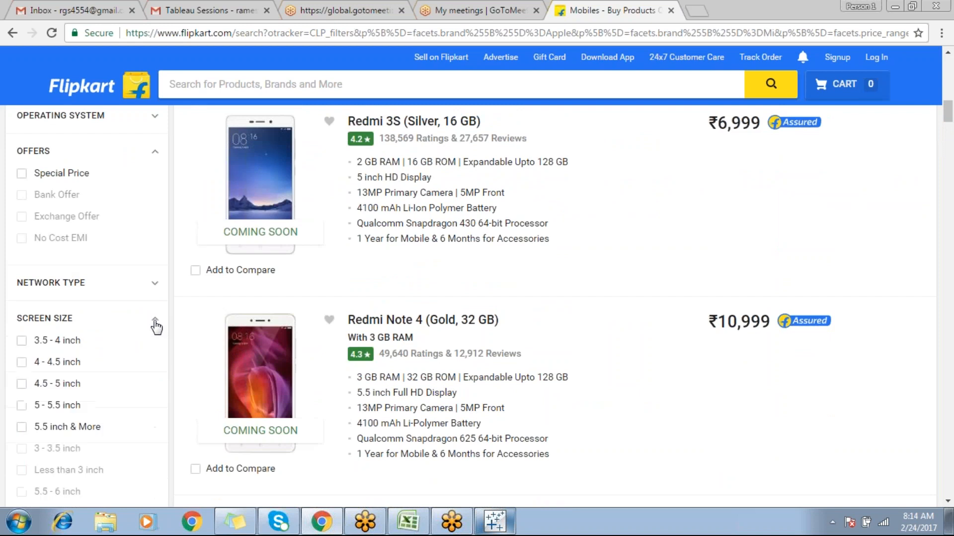
left_click(155, 321)
left_click(151, 355)
left_click(151, 360)
scroll(152, 372, "down", 3)
left_click(156, 291)
left_click(156, 291)
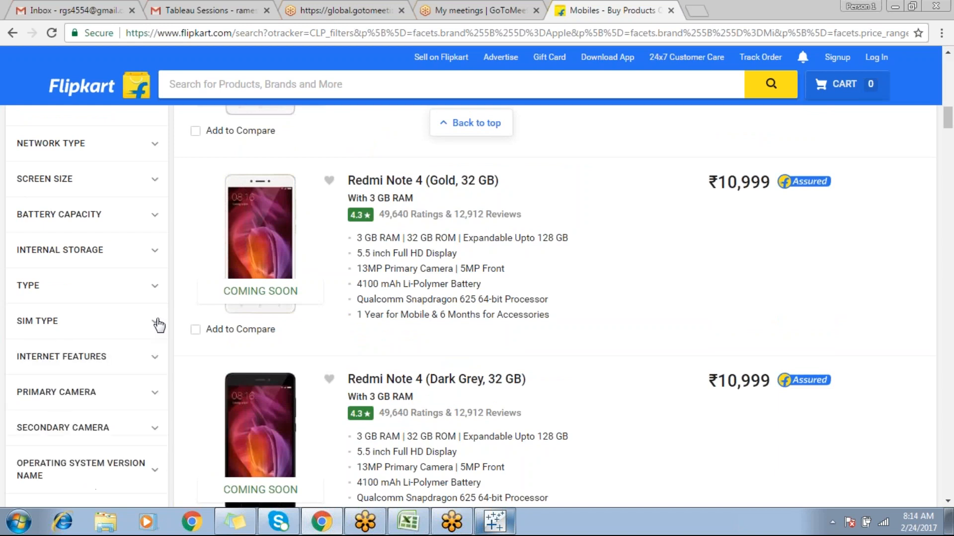
left_click(155, 358)
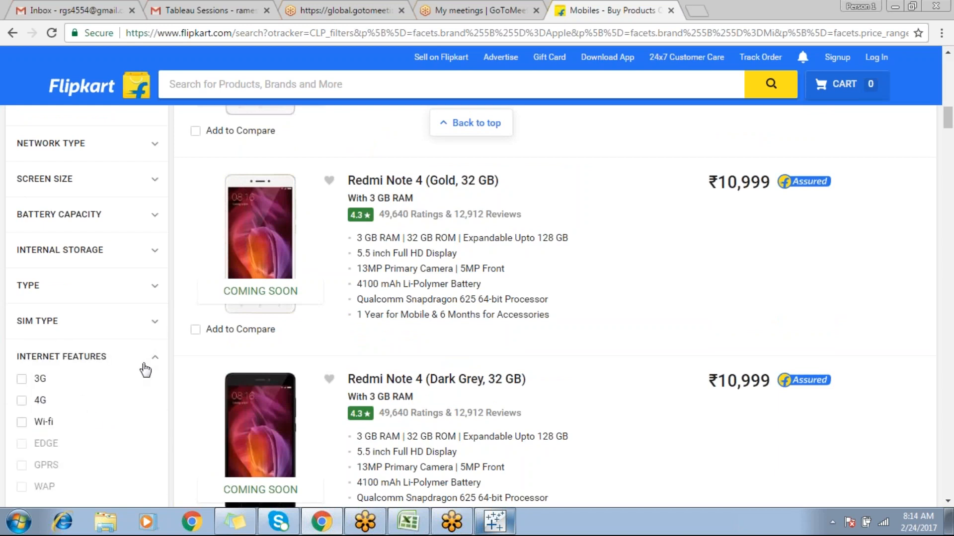
left_click(154, 360)
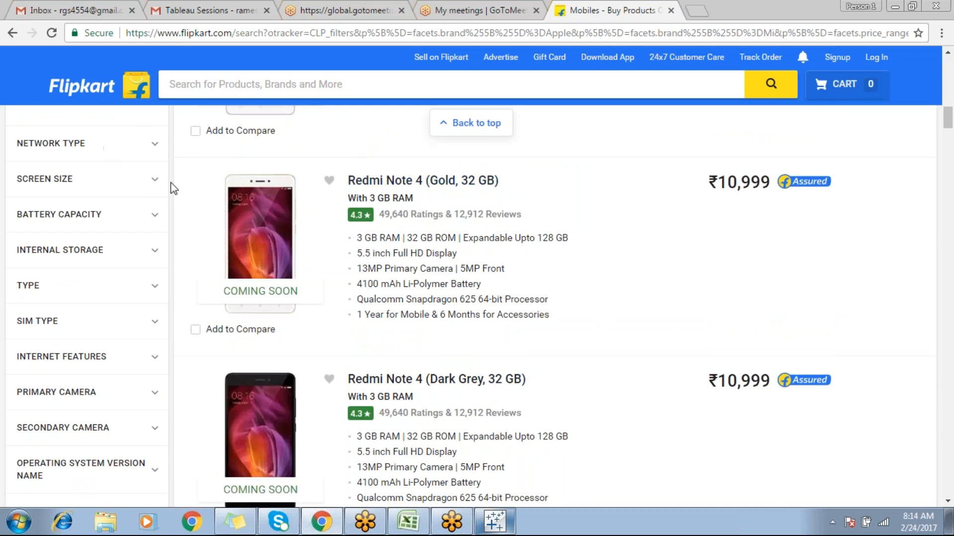
Switch to Tableau and build a text table on Sheet 3 showing Sales by Category and Sub-Category.
left_click(494, 521)
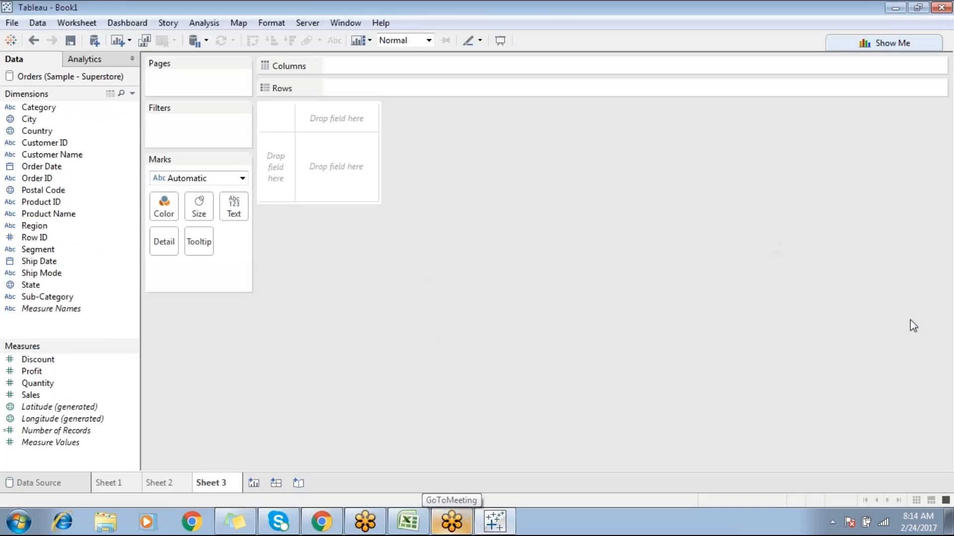
double_click(41, 109)
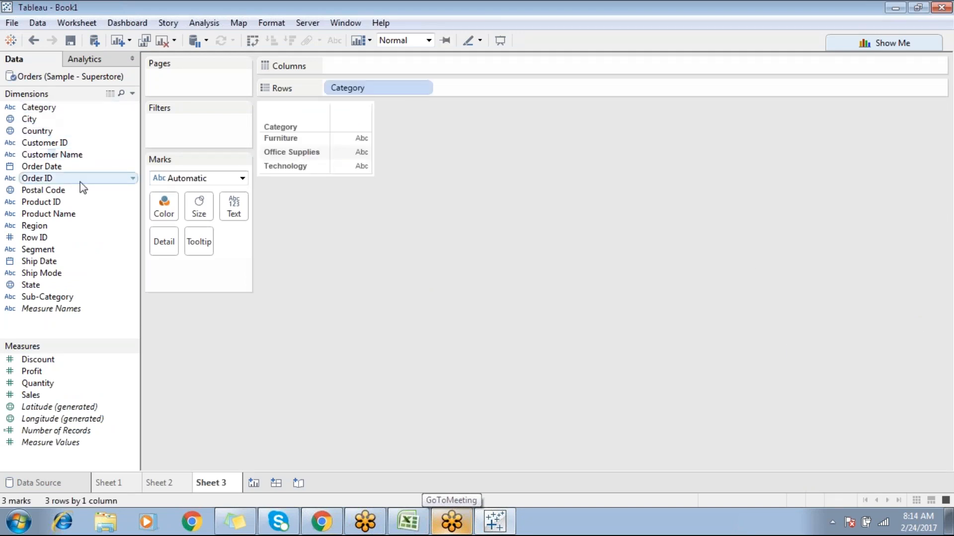
double_click(61, 298)
double_click(53, 397)
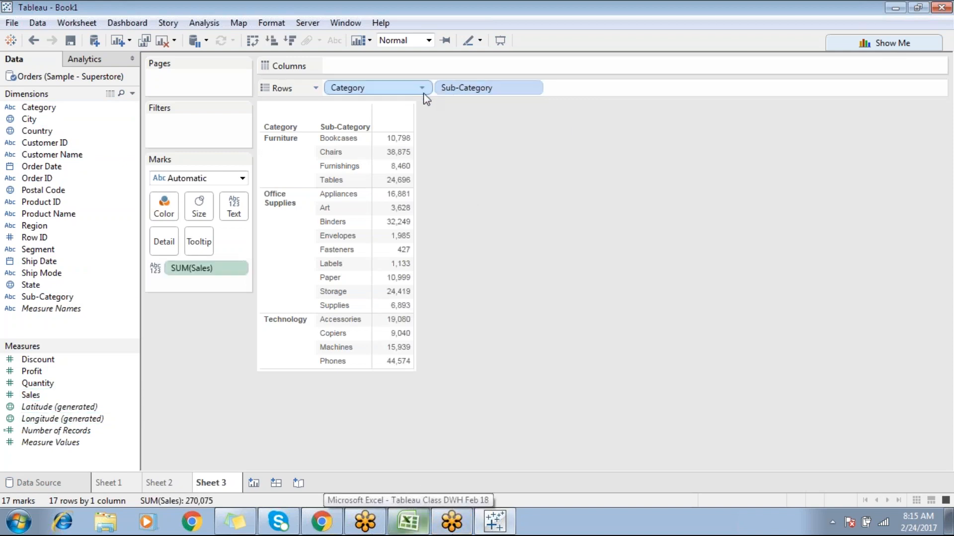
Check the Quick Filter and Data Source Filter entries in the Excel notes and return to Tableau.
left_click(408, 522)
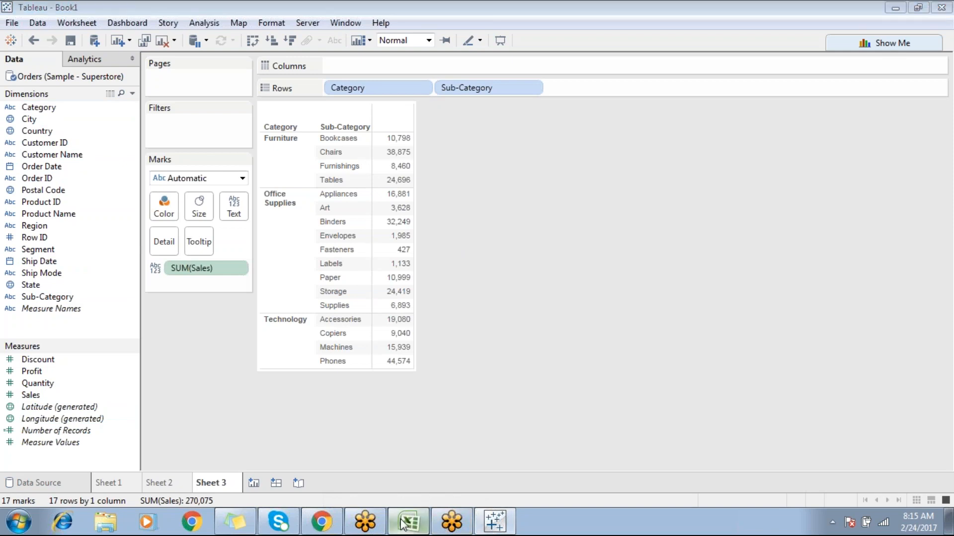
left_click(327, 264)
left_click(398, 246)
left_click(494, 522)
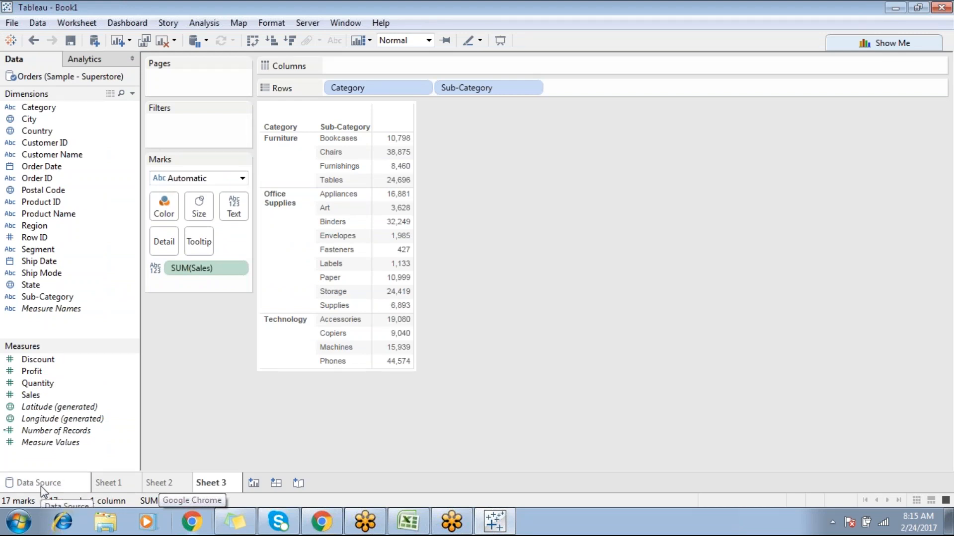
Review the Orders data source filters and the dialog for adding another one, leaving them as they are.
left_click(41, 484)
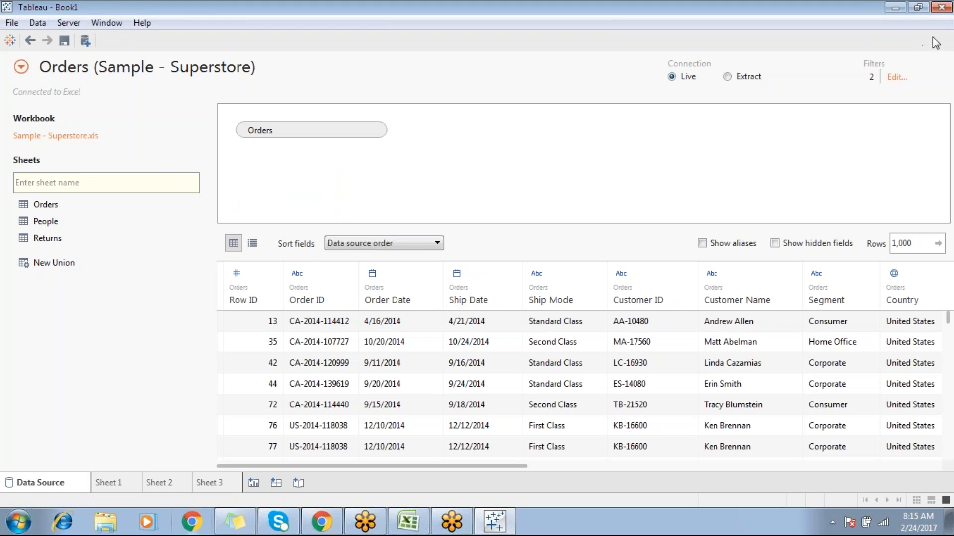
left_click(896, 78)
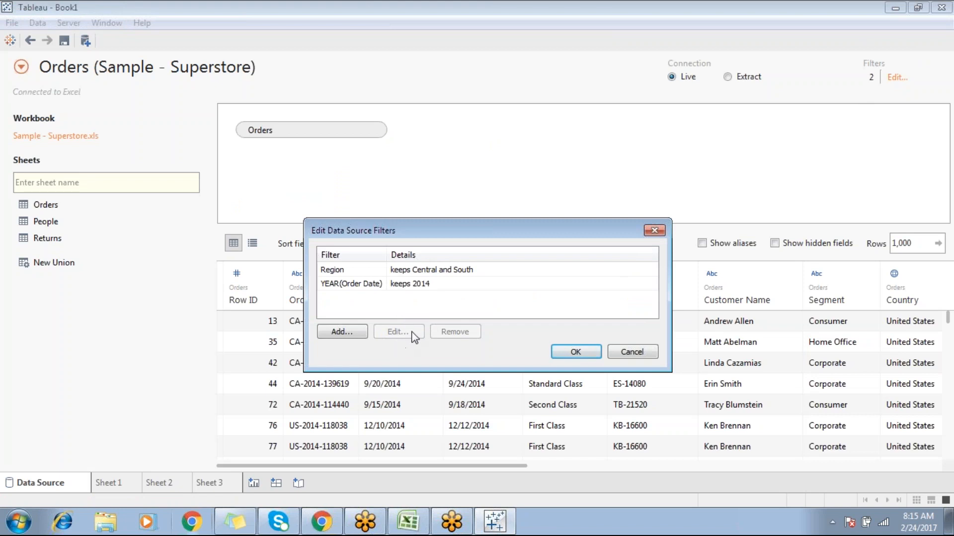
left_click(354, 337)
left_click(607, 473)
left_click(621, 354)
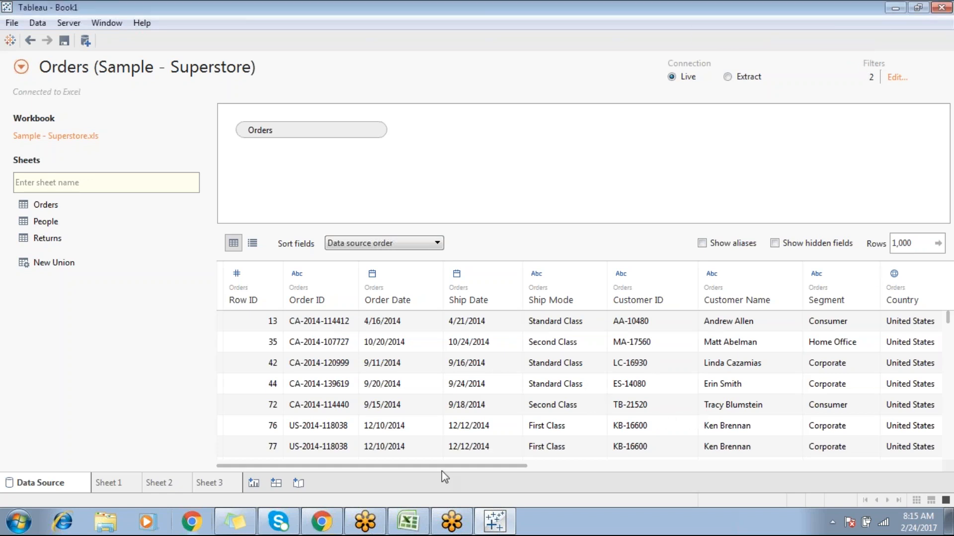
Switch to the Excel notes and enter "Used for User Interactivity" in H10 beside Quick Filter.
left_click(408, 522)
left_click(349, 262)
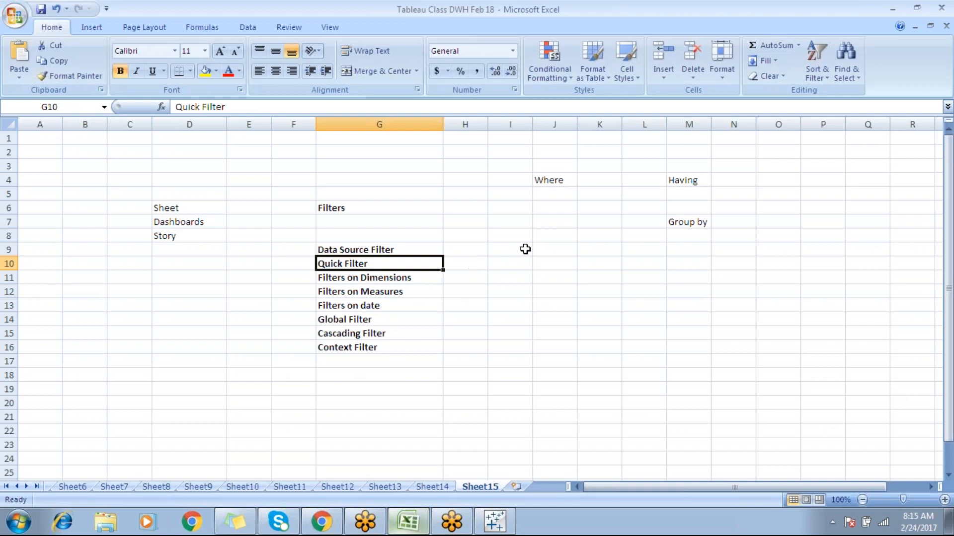
left_click(474, 262)
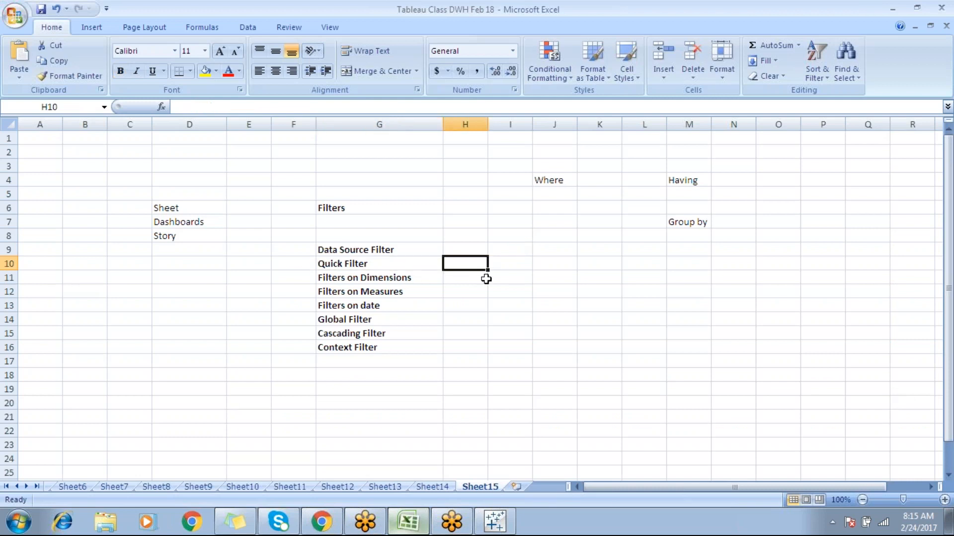
type("Used for User Interactivity")
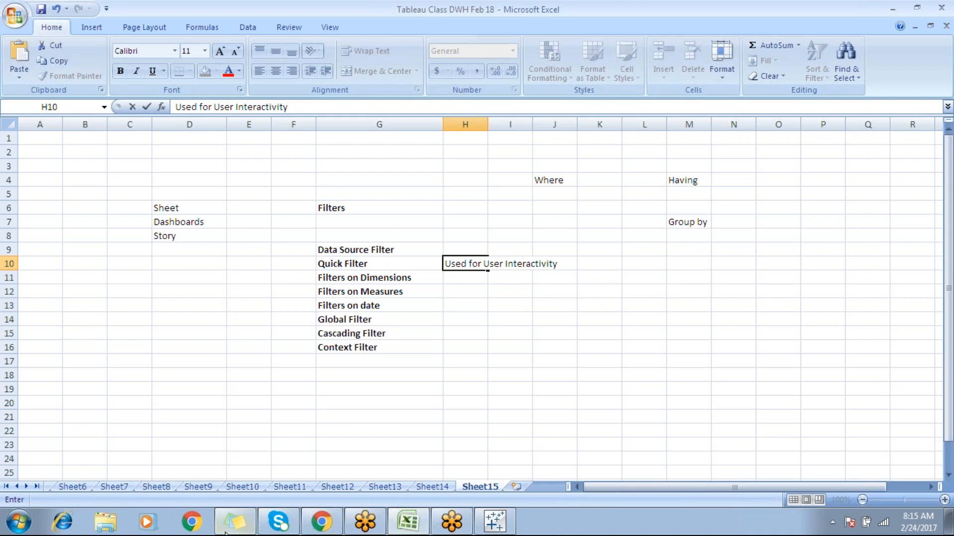
Switch to Flipkart in Chrome and look over the filters beside the mobile results again.
left_click(322, 522)
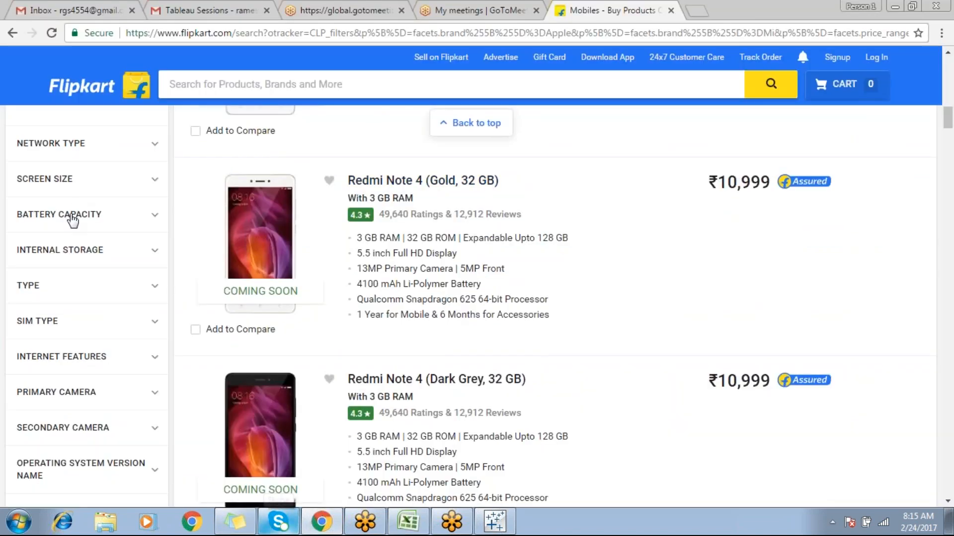
scroll(72, 219, "down", 3)
scroll(485, 89, "up", 10)
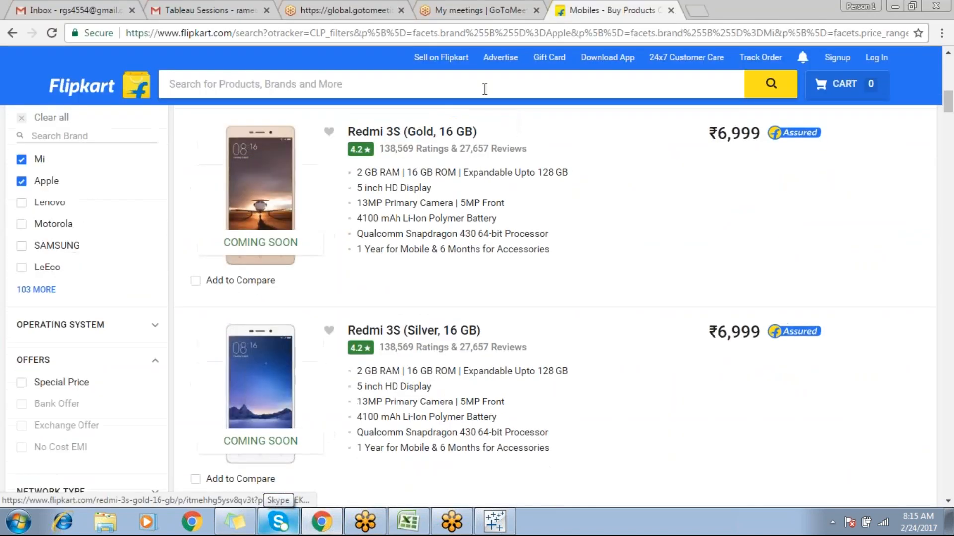
Return to Sheet 3 in Tableau and show quick filters for Category and Sub-Category.
left_click(495, 522)
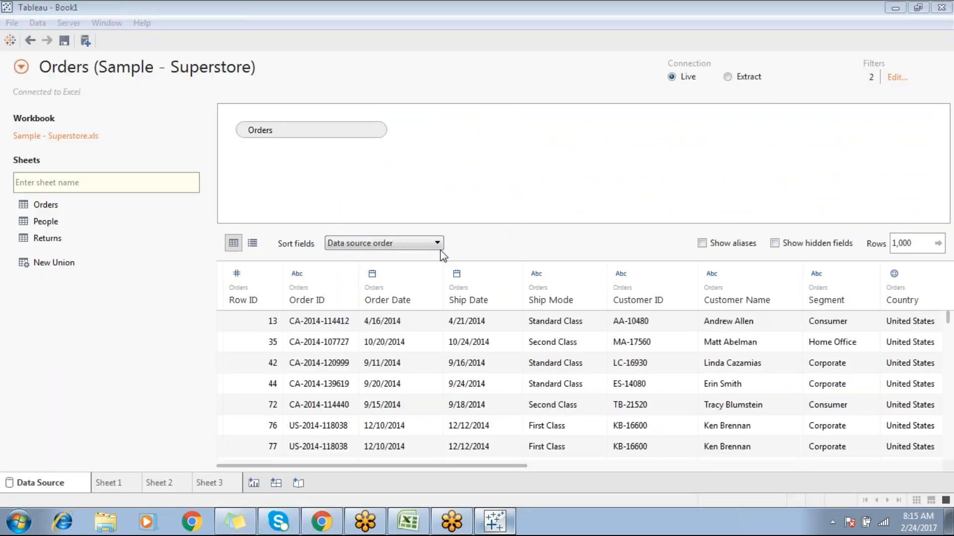
left_click(225, 484)
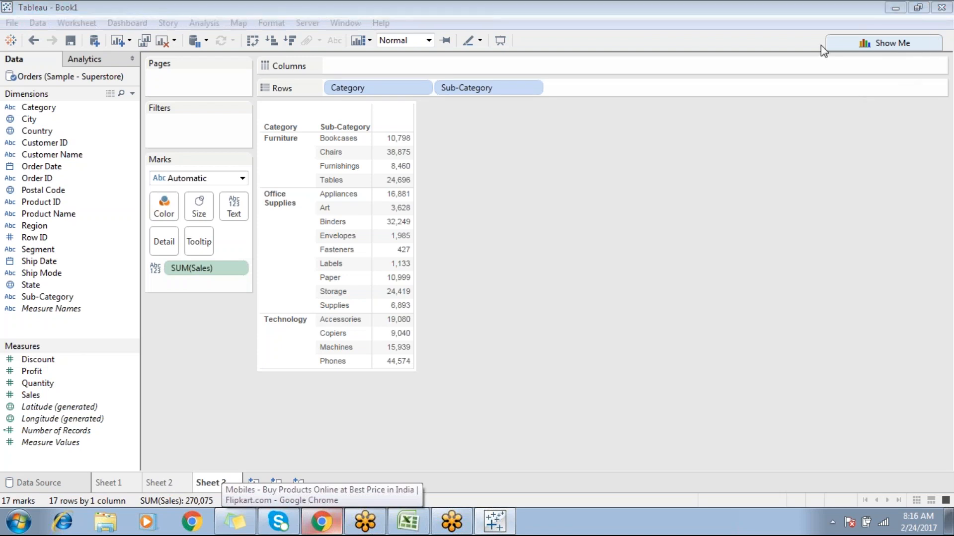
left_click(422, 89)
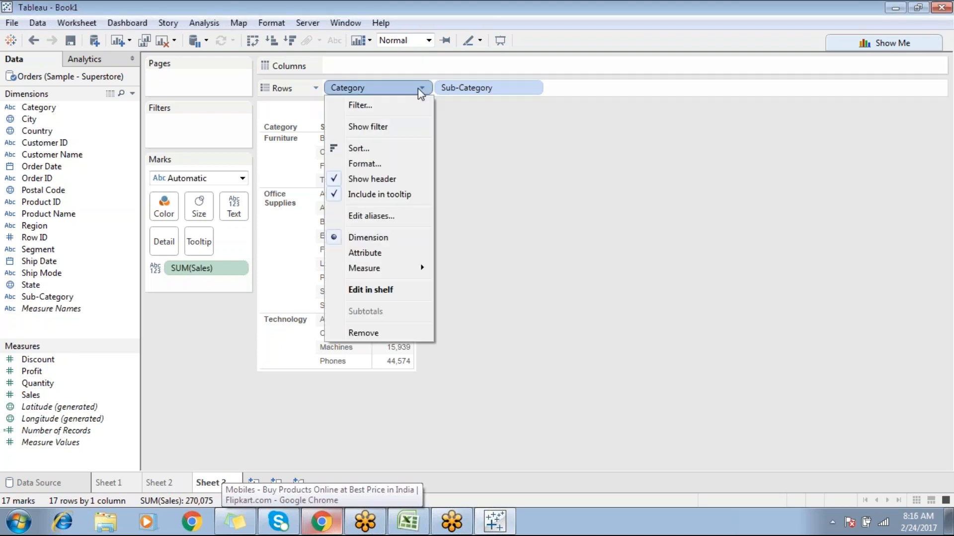
left_click(384, 130)
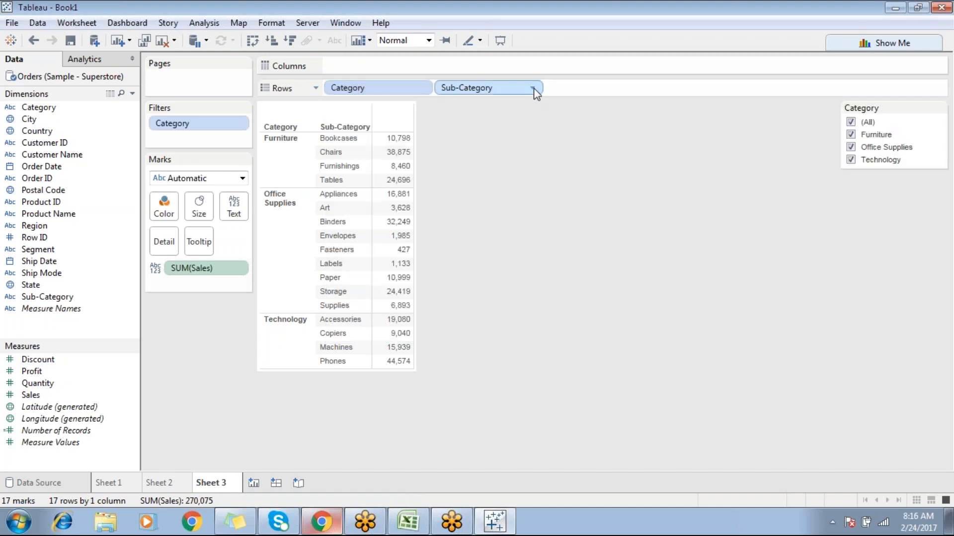
left_click(533, 89)
left_click(478, 126)
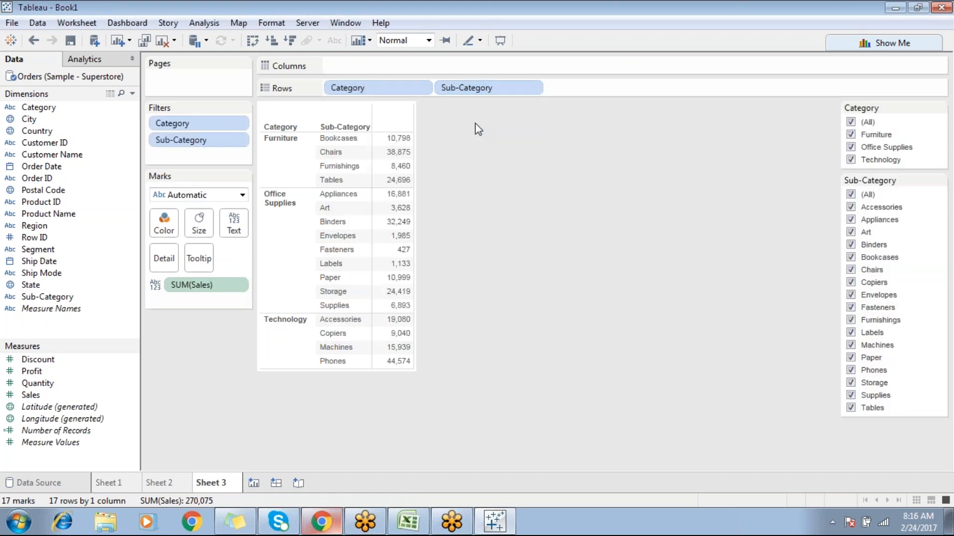
Hide the Category quick filter card on Sheet 3.
mouse_move(898, 106)
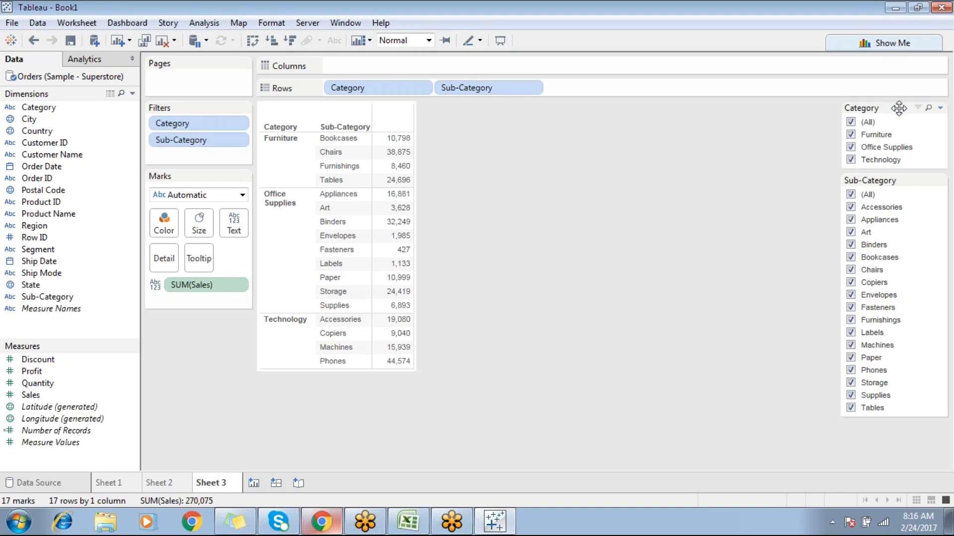
left_click(939, 108)
left_click(795, 491)
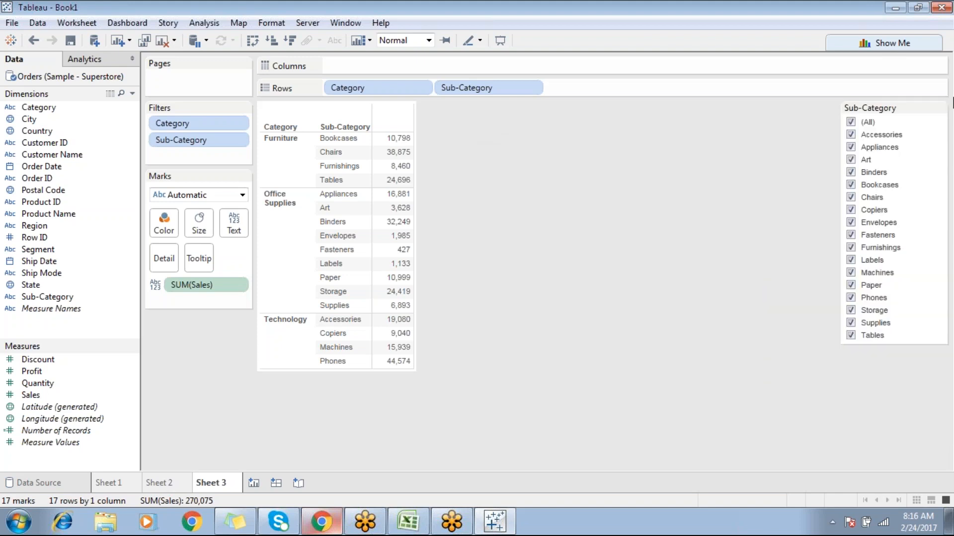
Hide the Sub-Category quick filter card and limit the Category filter to Office Supplies.
left_click(940, 108)
left_click(824, 428)
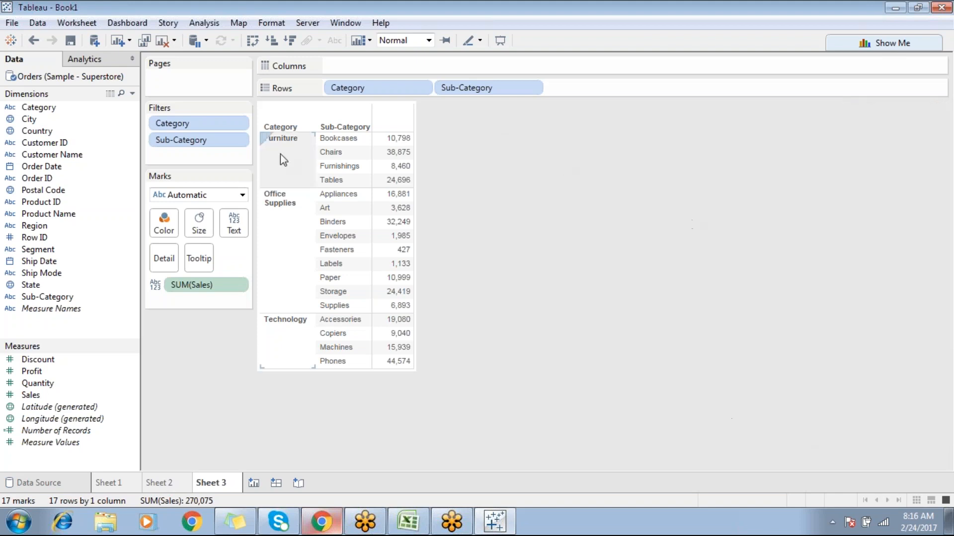
left_click(242, 123)
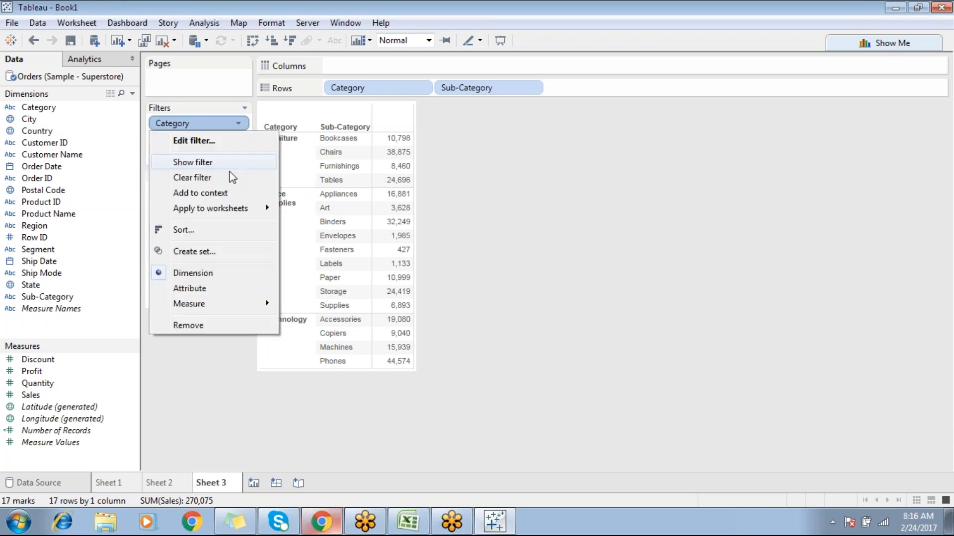
left_click(216, 142)
left_click(345, 156)
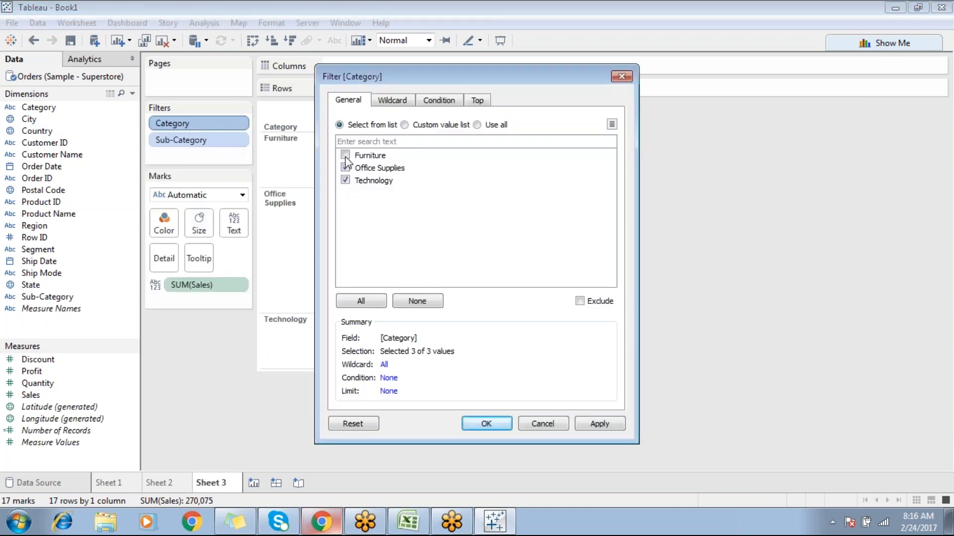
left_click(472, 428)
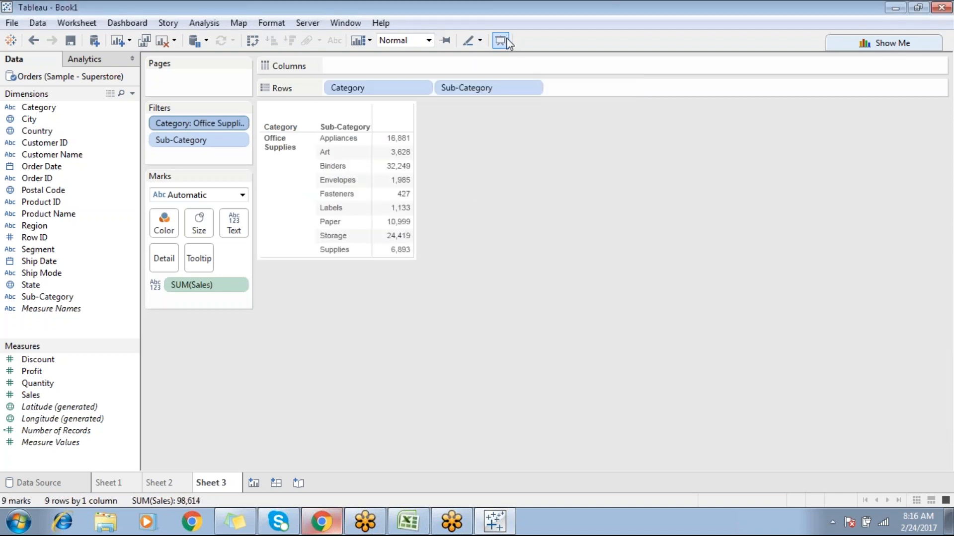
Preview Sheet 3 in presentation mode and return to the normal worksheet view.
left_click(501, 41)
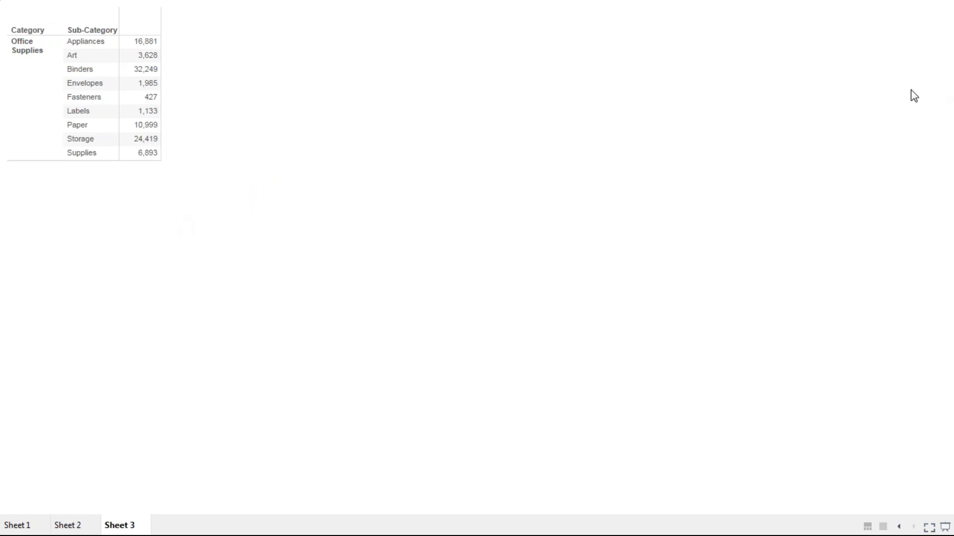
key("Escape")
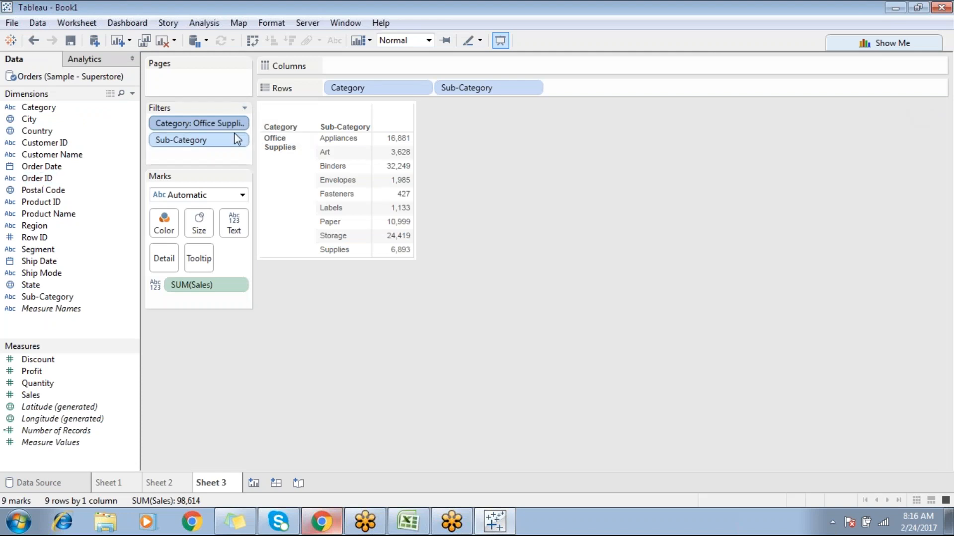
Show quick filters for Category and Sub-Category again and include all categories.
left_click(422, 88)
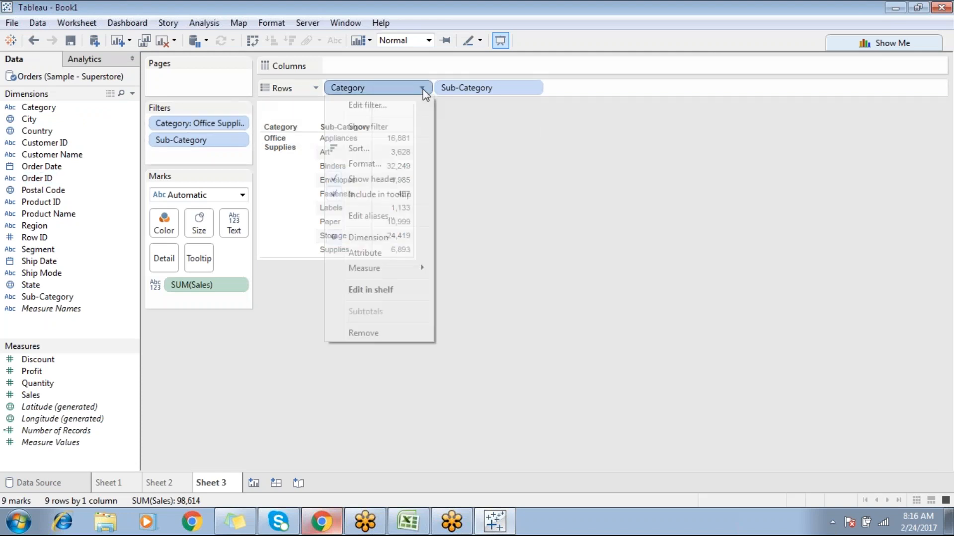
left_click(383, 126)
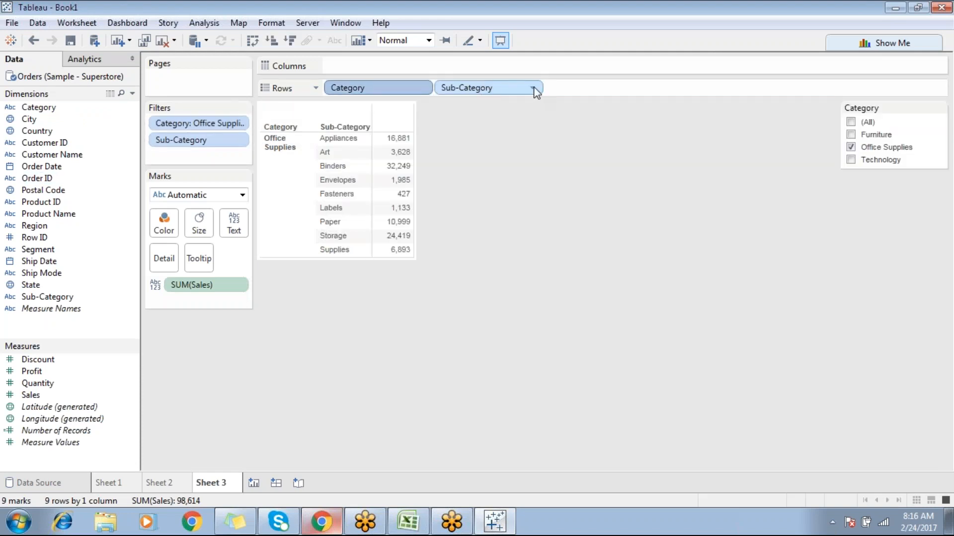
left_click(532, 89)
left_click(492, 127)
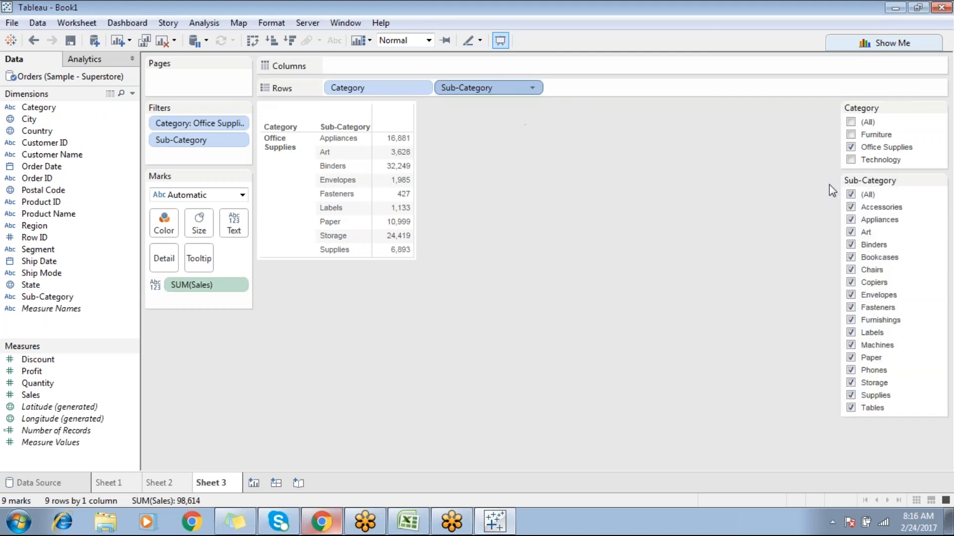
left_click(851, 123)
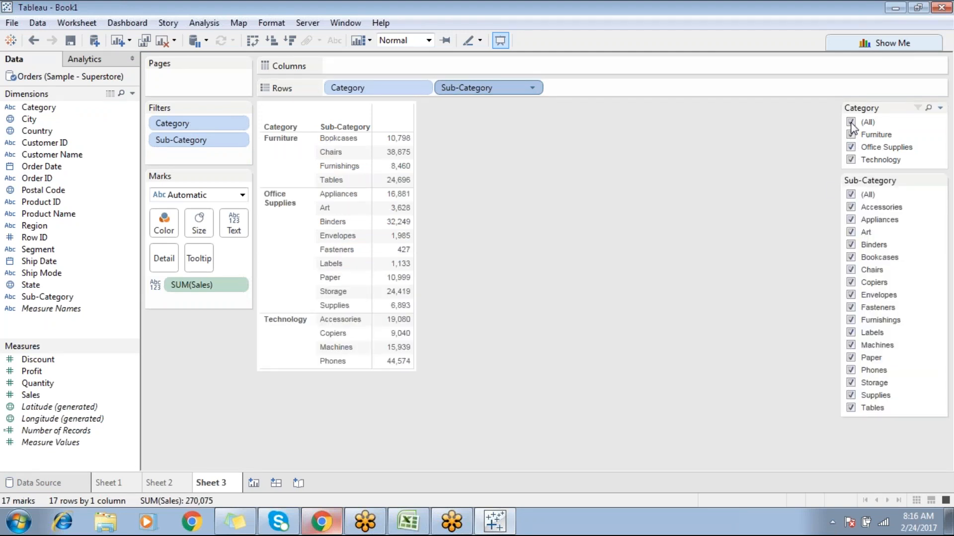
Convert the text table into a vertical bar chart of Sales by Category and Sub-Category, colored by Category.
left_click(887, 43)
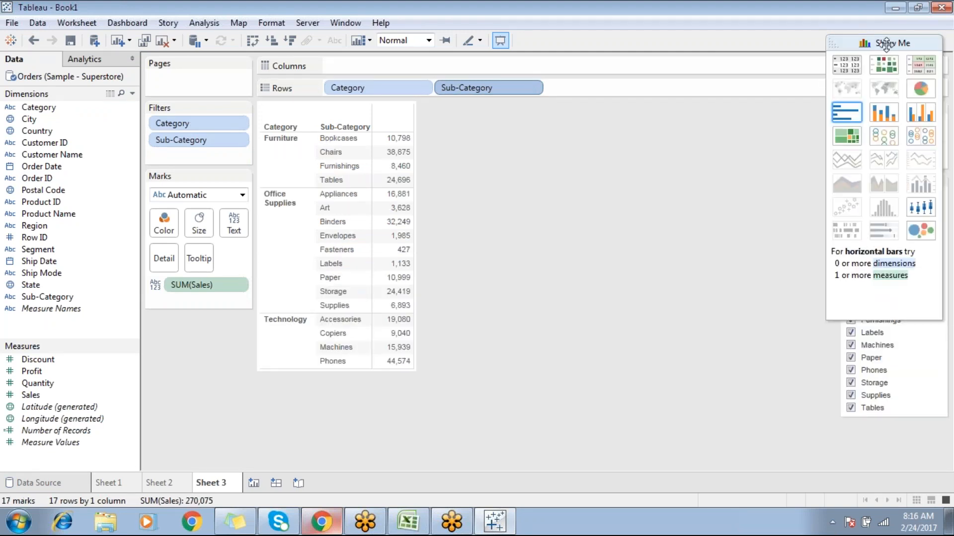
left_click(847, 113)
left_click_drag(127, 173, 164, 224)
left_click(252, 40)
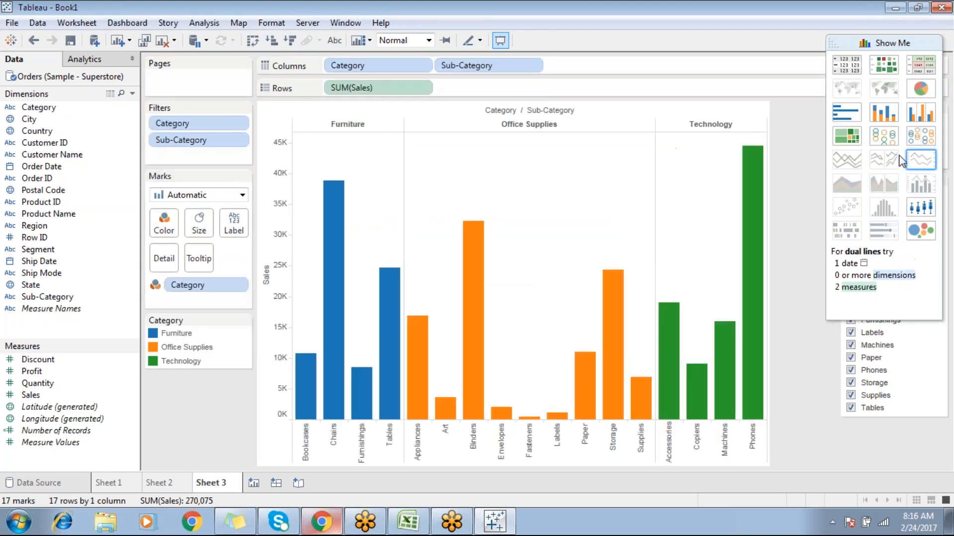
left_click(894, 45)
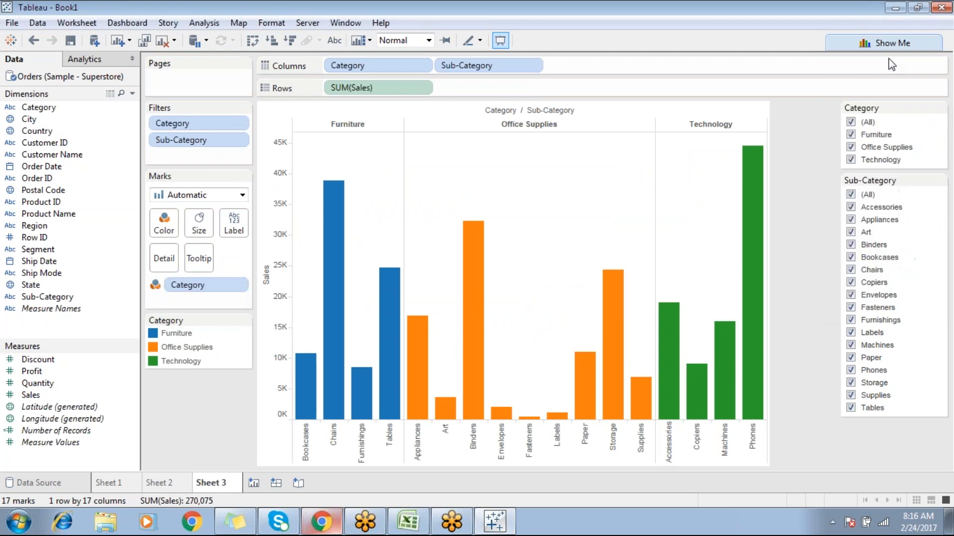
Try the Category quick filter by excluding Furniture, Office Supplies and Technology, restoring all, and toggling Furniture off and on.
left_click(851, 134)
left_click(851, 147)
left_click(851, 160)
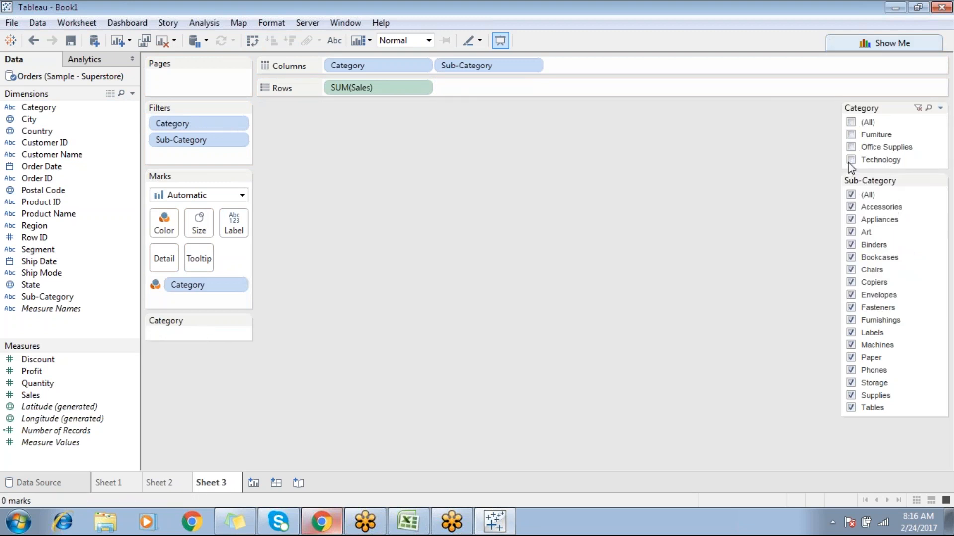
left_click(851, 122)
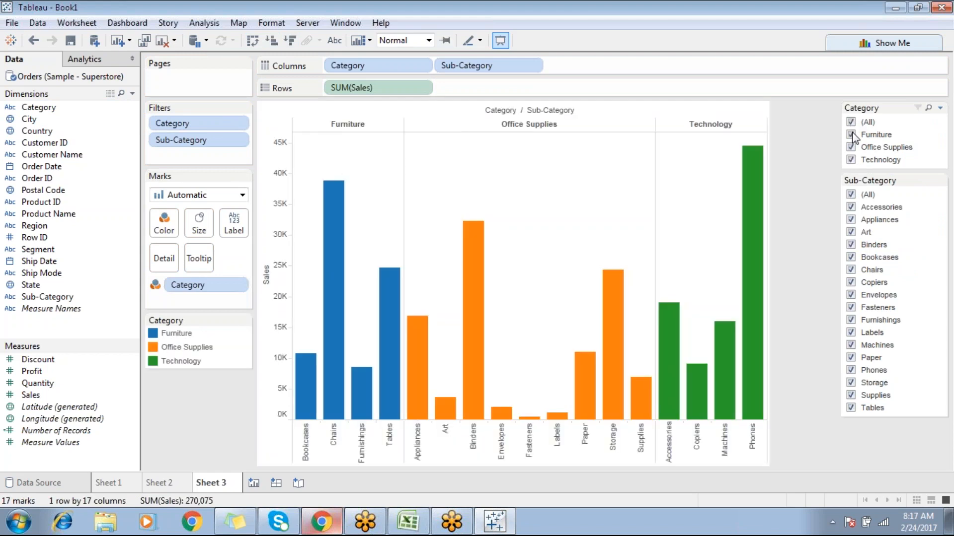
left_click(851, 135)
left_click(850, 135)
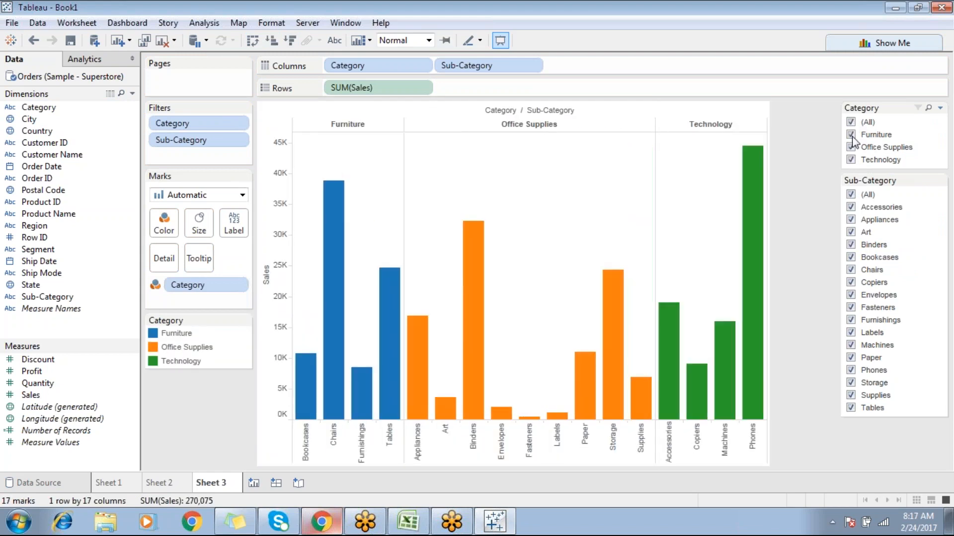
Try the Sub-Category quick filter by excluding Chairs, Copiers and Envelopes, and restore all sub-categories.
left_click(851, 270)
left_click(851, 283)
left_click(851, 294)
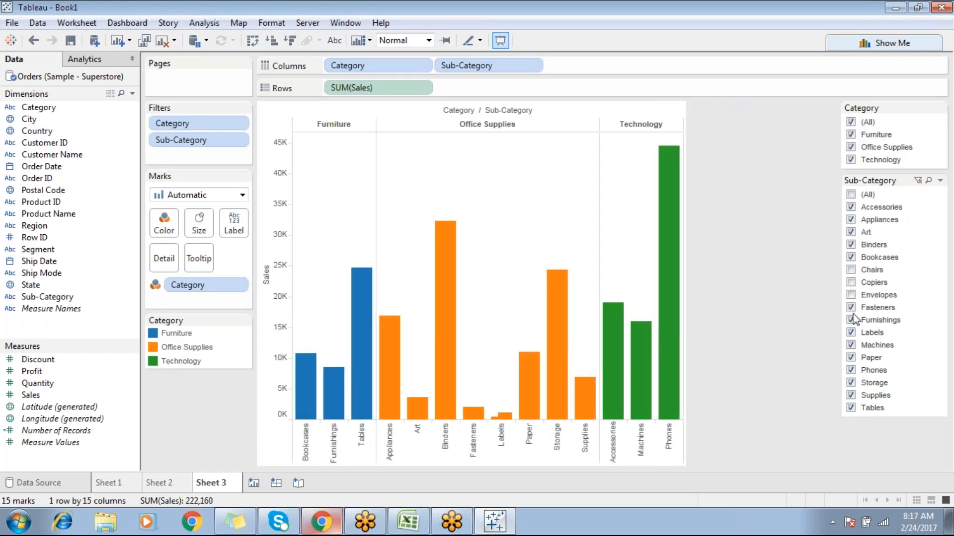
left_click(851, 194)
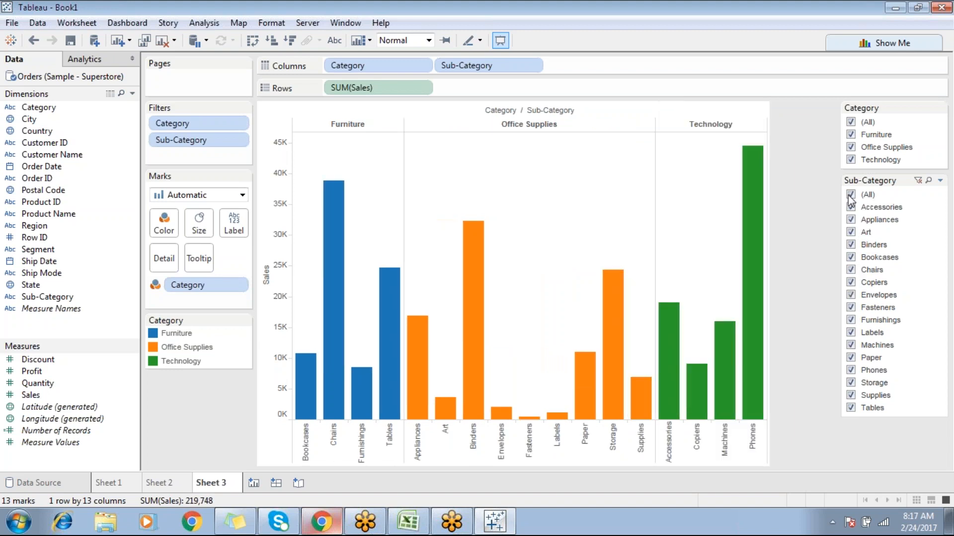
Switch to Flipkart in Chrome and expand the RAM filter options beside the mobile results.
left_click(321, 521)
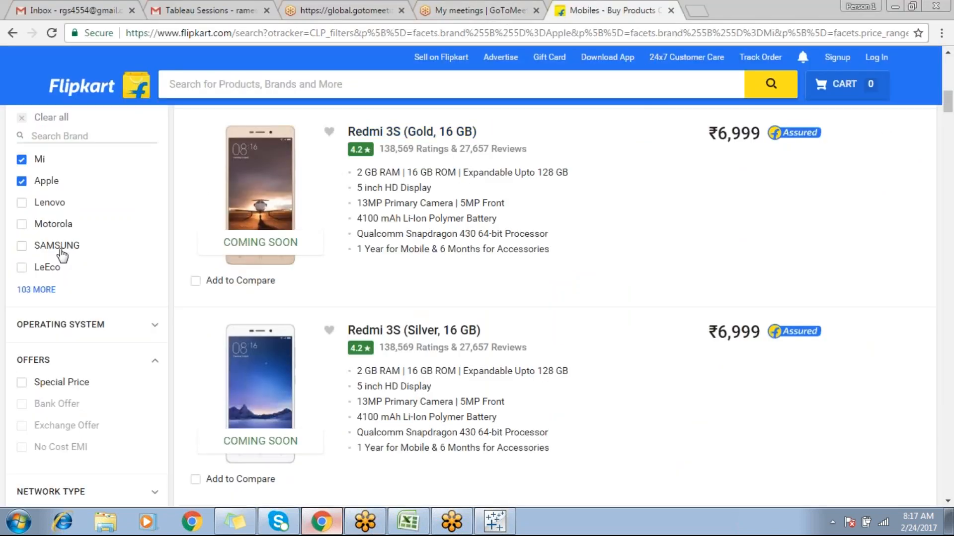
scroll(26, 190, "up", 1)
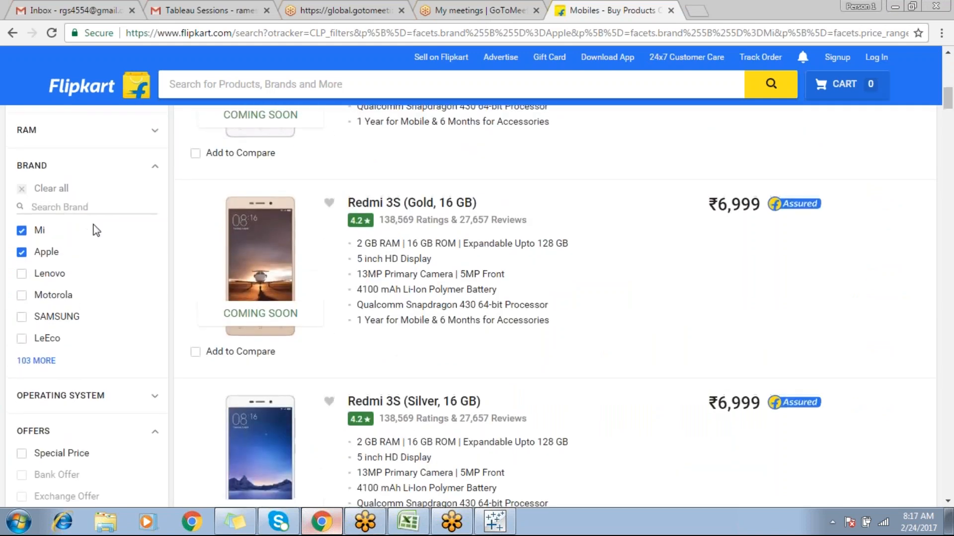
scroll(157, 279, "up", 2)
left_click(156, 270)
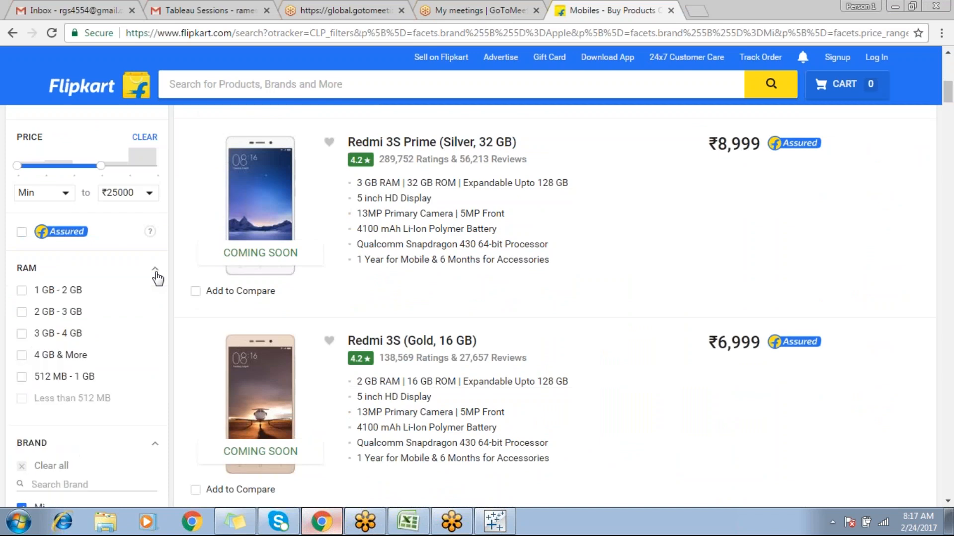
left_click(156, 272)
left_click(156, 272)
left_click(156, 272)
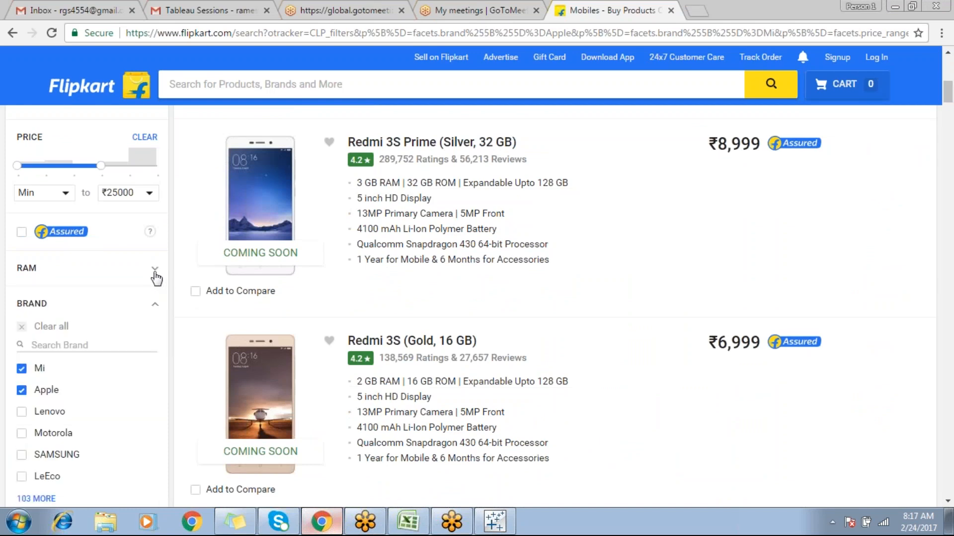
left_click(155, 274)
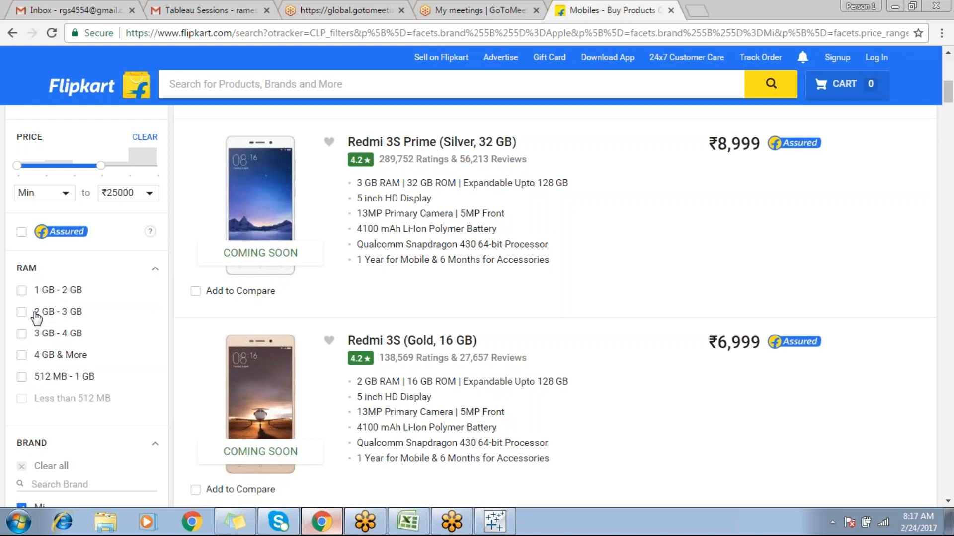
Filter the Flipkart mobiles by RAM sizes 1 GB - 2 GB and 2 GB - 3 GB.
scroll(37, 316, "down", 3)
left_click(22, 156)
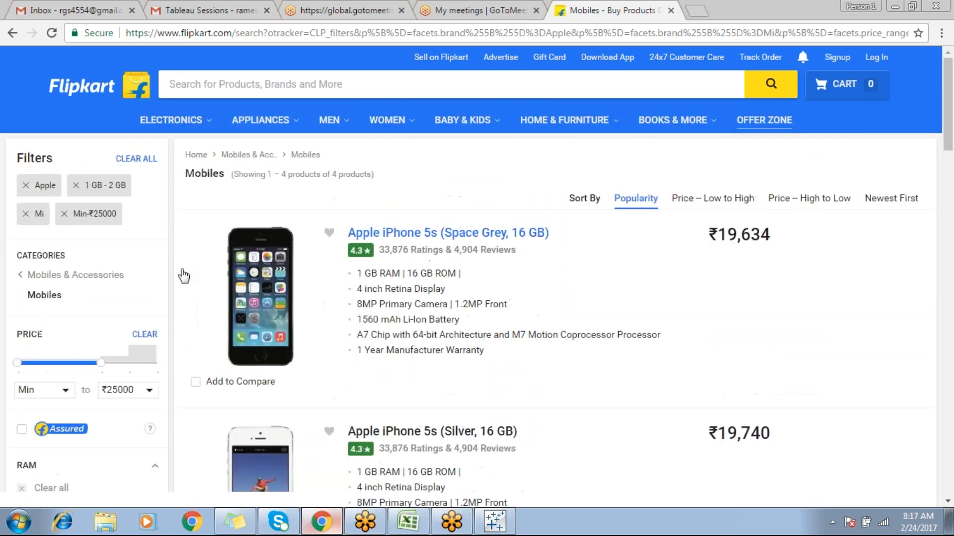
scroll(147, 341, "down", 4)
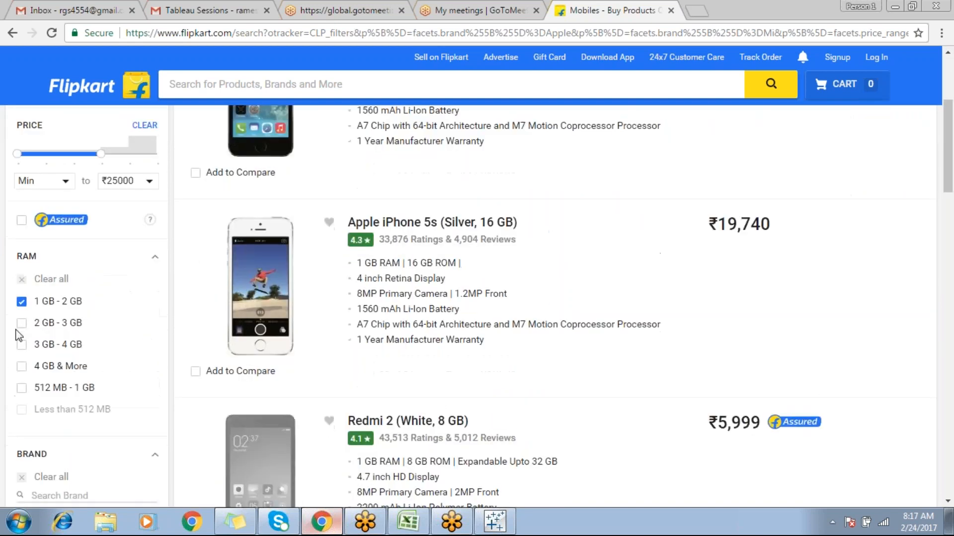
left_click(20, 324)
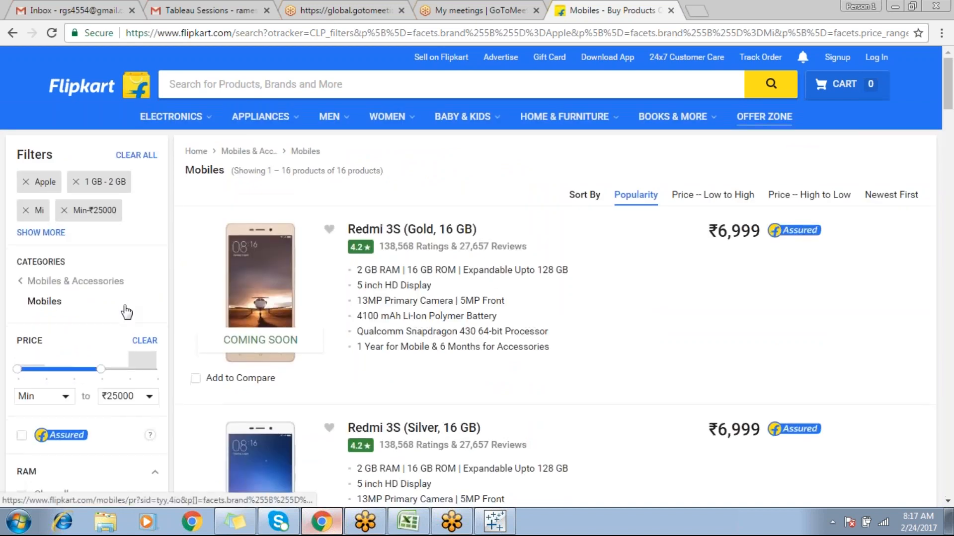
scroll(99, 323, "down", 4)
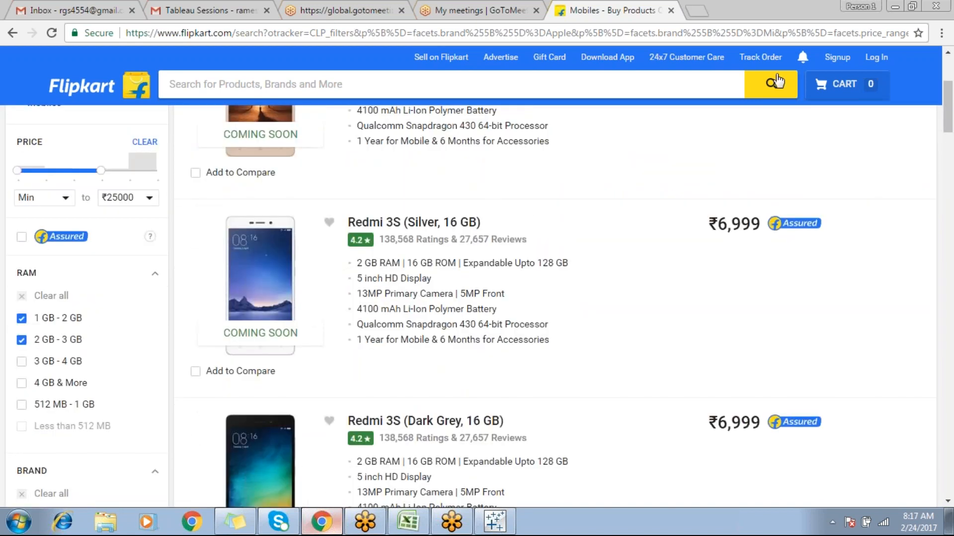
Return to Tableau, change the Sub-Category quick filter to Multiple values (dropdown), and try opening and closing its value list.
left_click(494, 522)
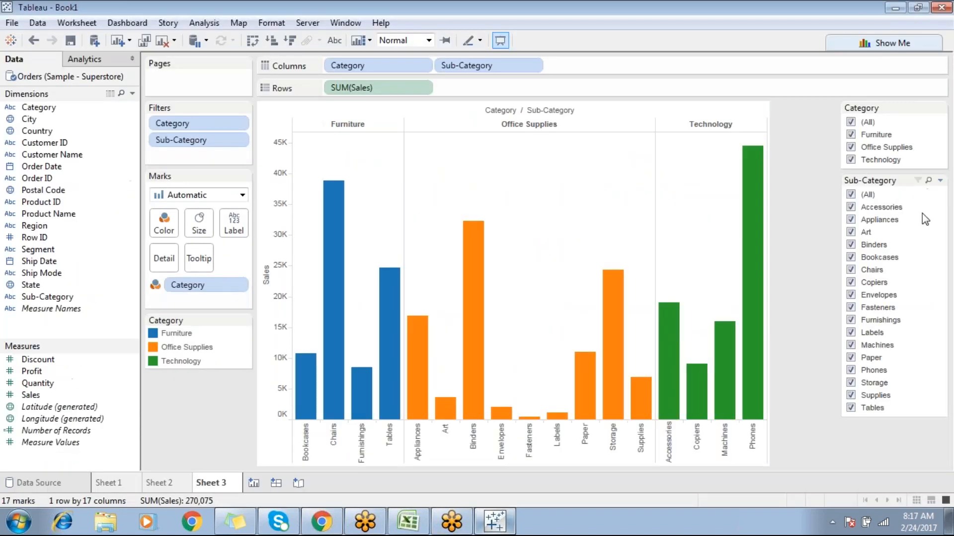
left_click(941, 181)
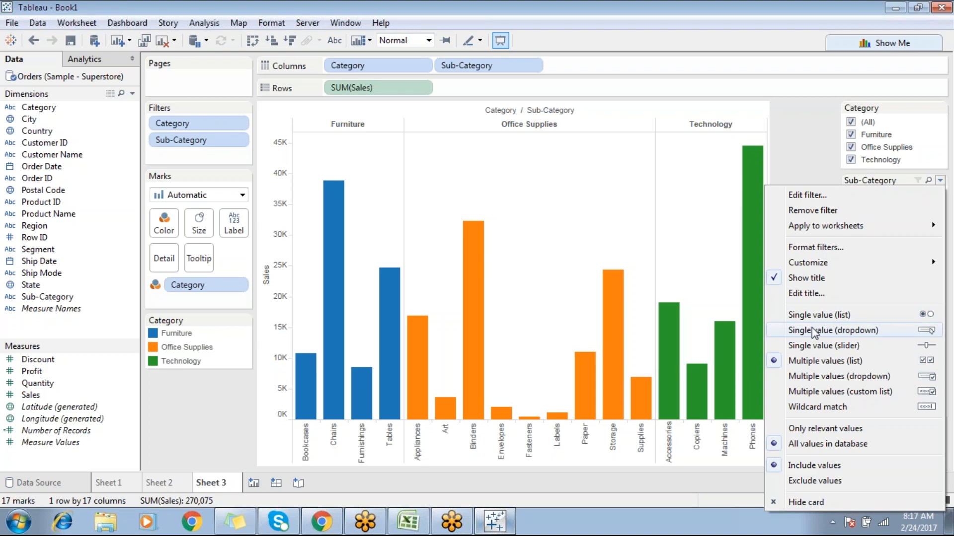
left_click(813, 377)
left_click(919, 195)
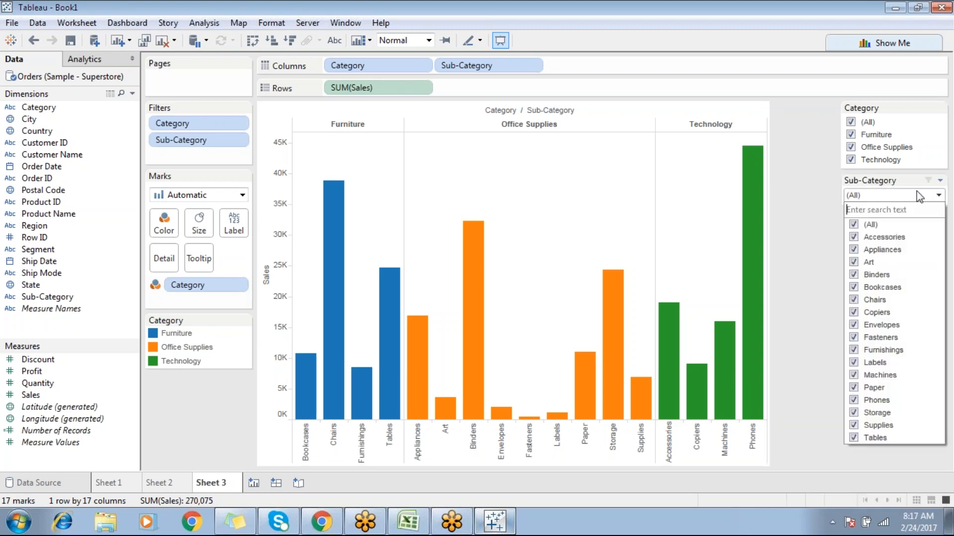
left_click(919, 195)
left_click(919, 196)
left_click(919, 196)
left_click(919, 195)
left_click(919, 196)
Restrict the Sub-Category dropdown filter to Accessories, Appliances, Art, Binders, Bookcases and Chairs.
left_click(919, 195)
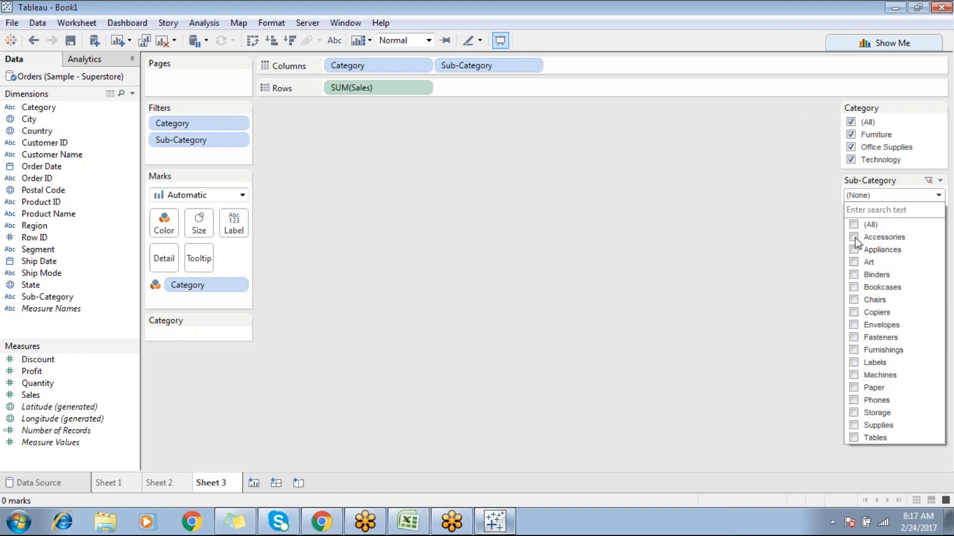
left_click(854, 238)
left_click(854, 250)
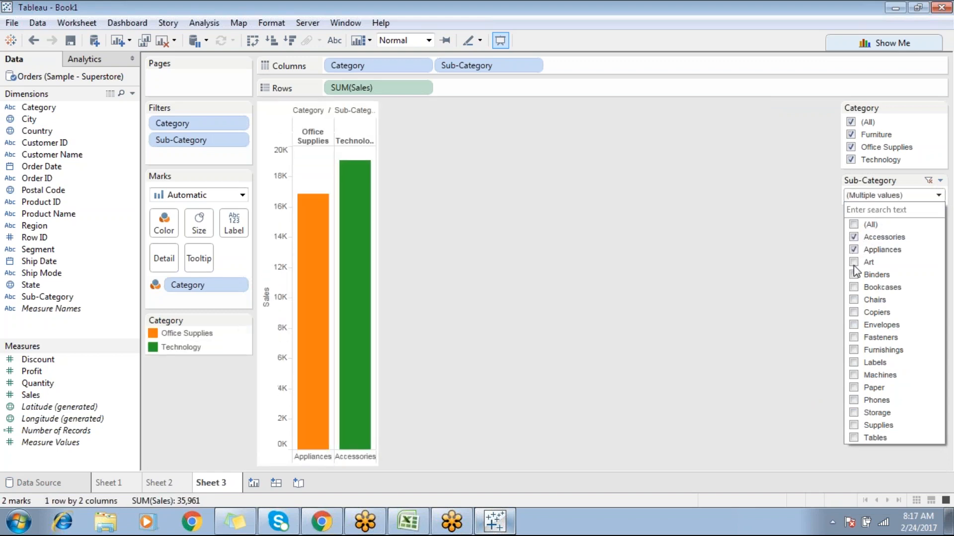
left_click(854, 263)
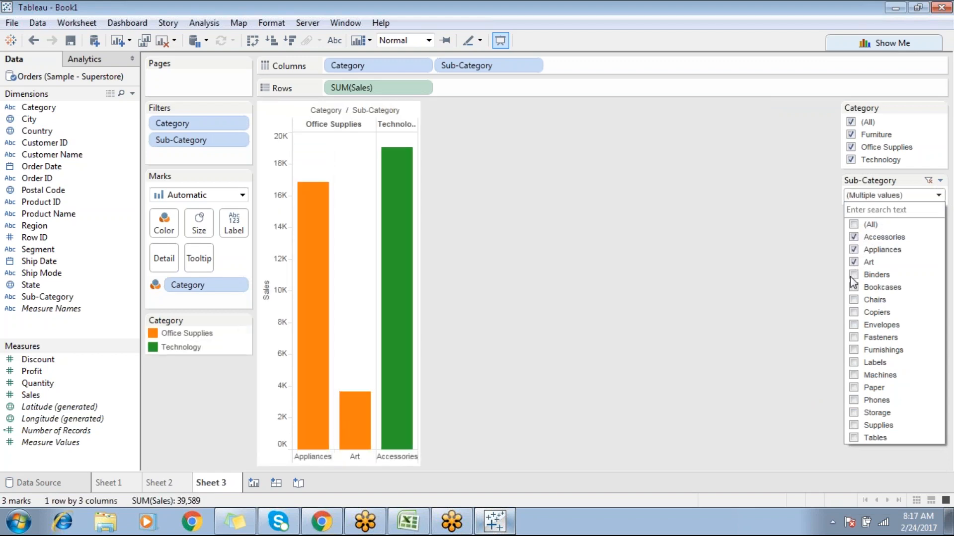
left_click(853, 275)
left_click(854, 288)
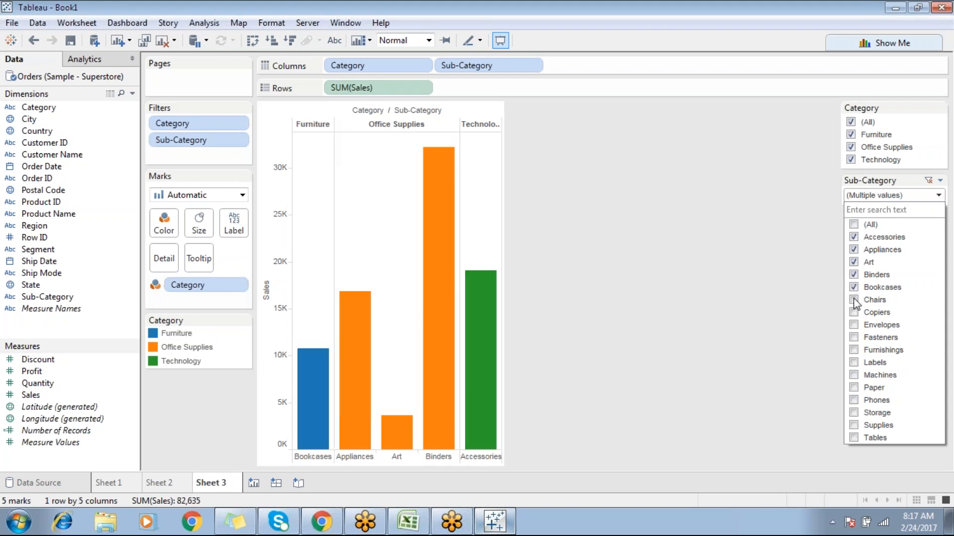
left_click(853, 300)
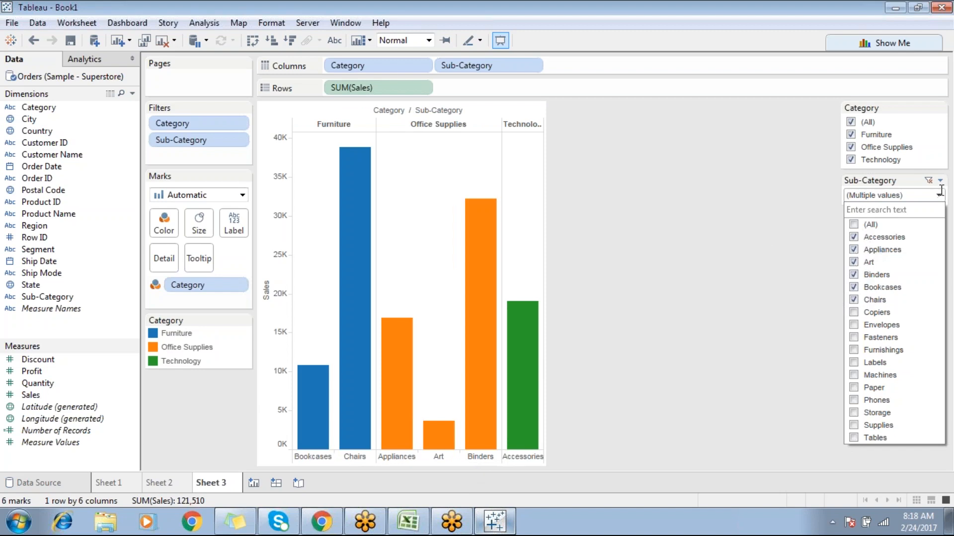
Reset the Sub-Category filter to include all values and open its dropdown list to check the selection.
left_click(928, 180)
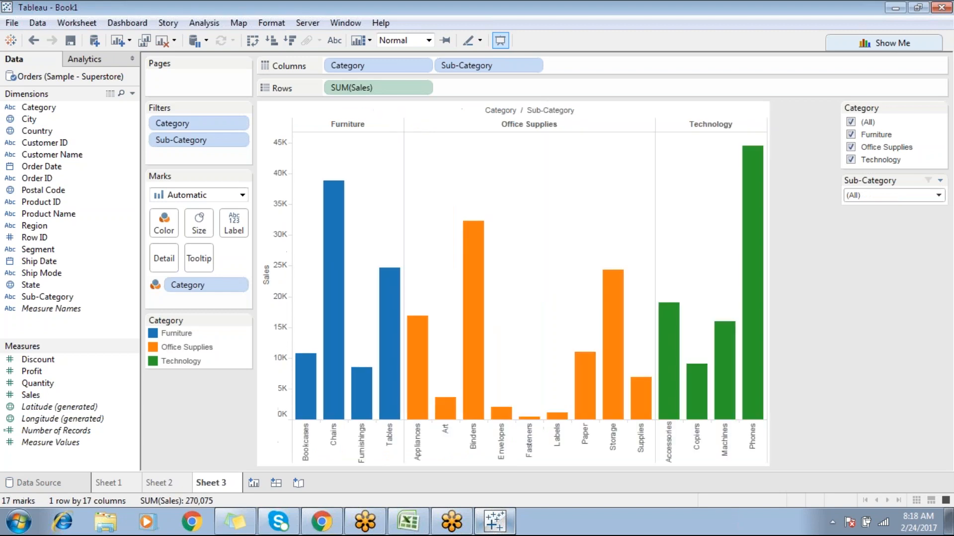
left_click(903, 199)
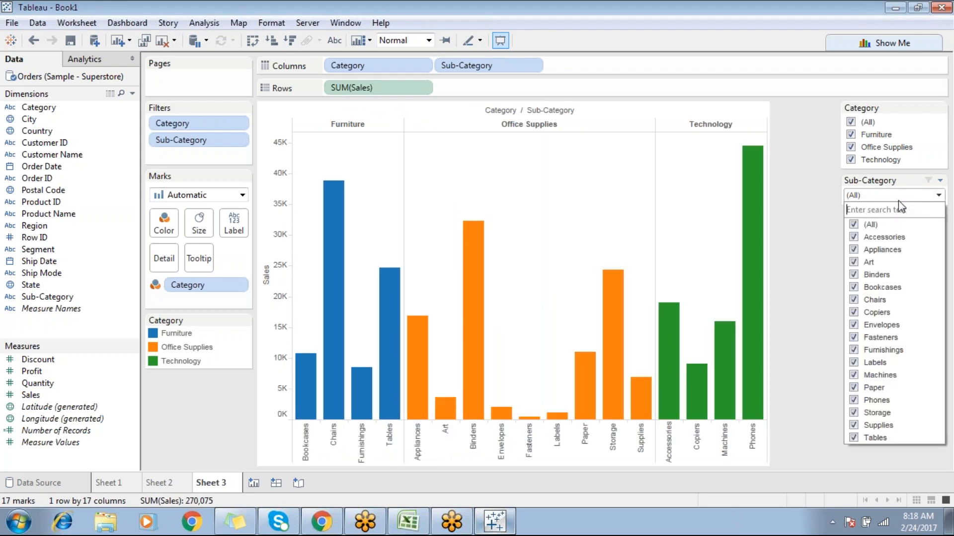
left_click(815, 258)
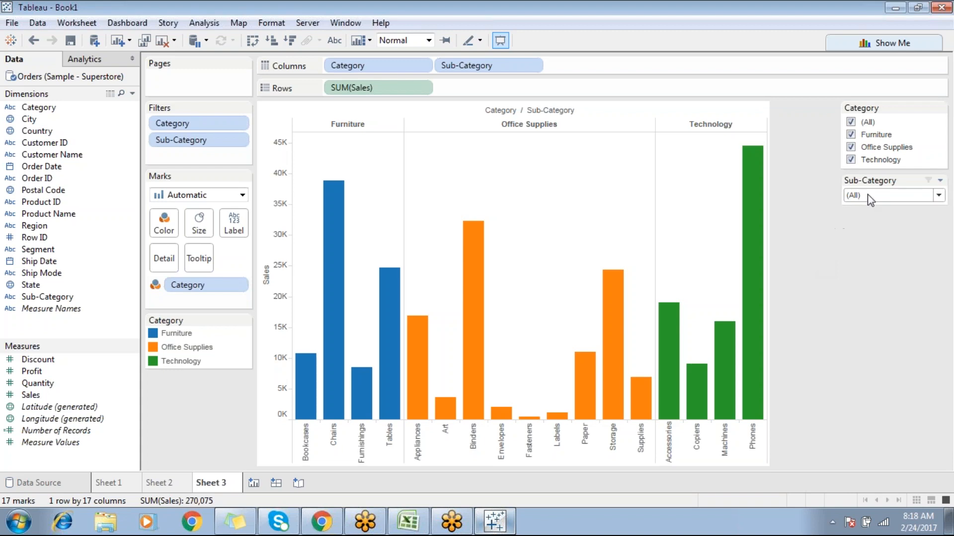
Clear Furniture, Office Supplies and Technology in the Category filter one after another, and select all three again.
left_click(851, 135)
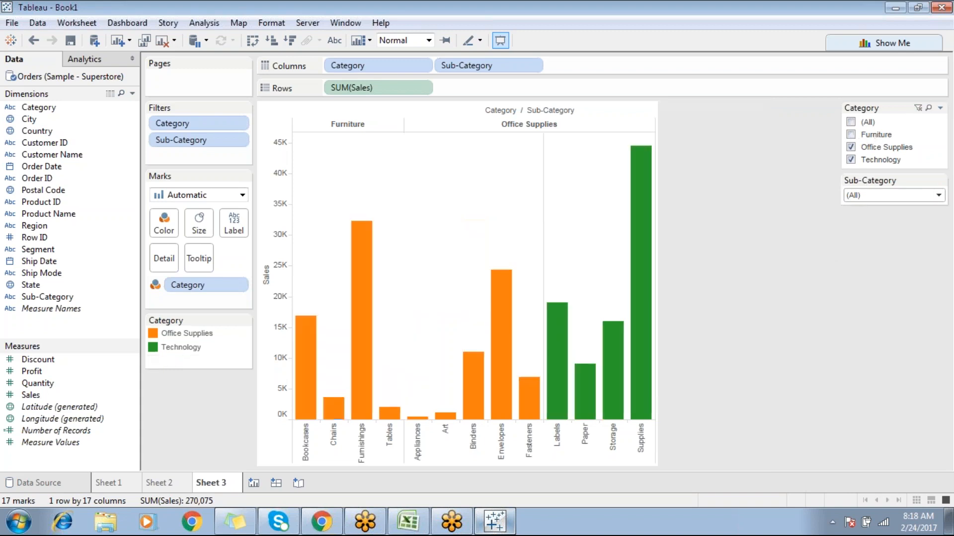
left_click(851, 147)
left_click(851, 160)
left_click(851, 134)
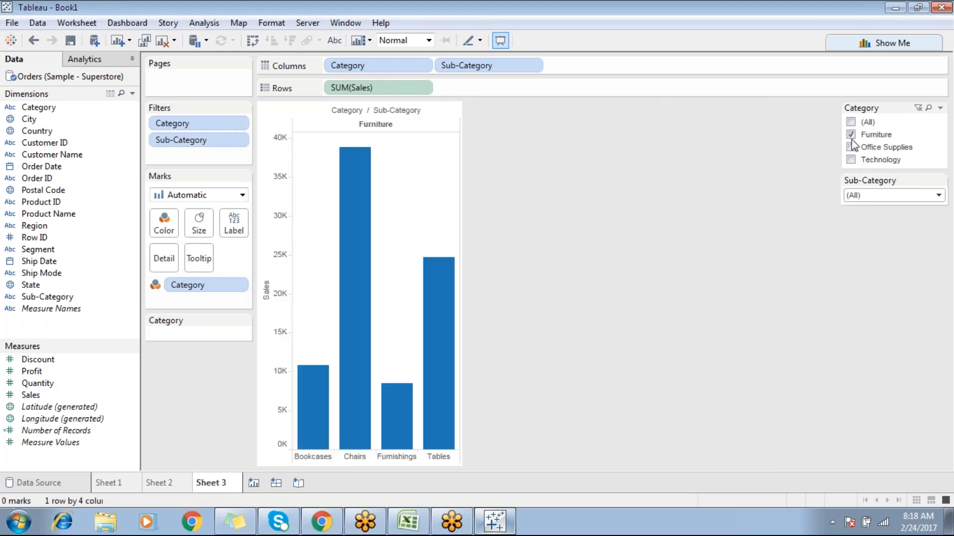
left_click(851, 147)
left_click(851, 160)
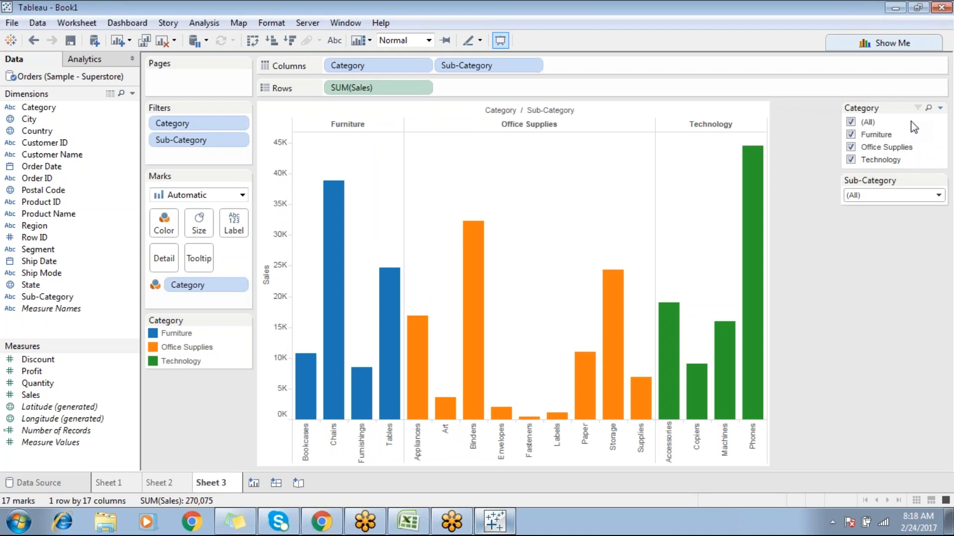
Hide the title of the Sub-Category filter and show it again.
mouse_move(875, 16)
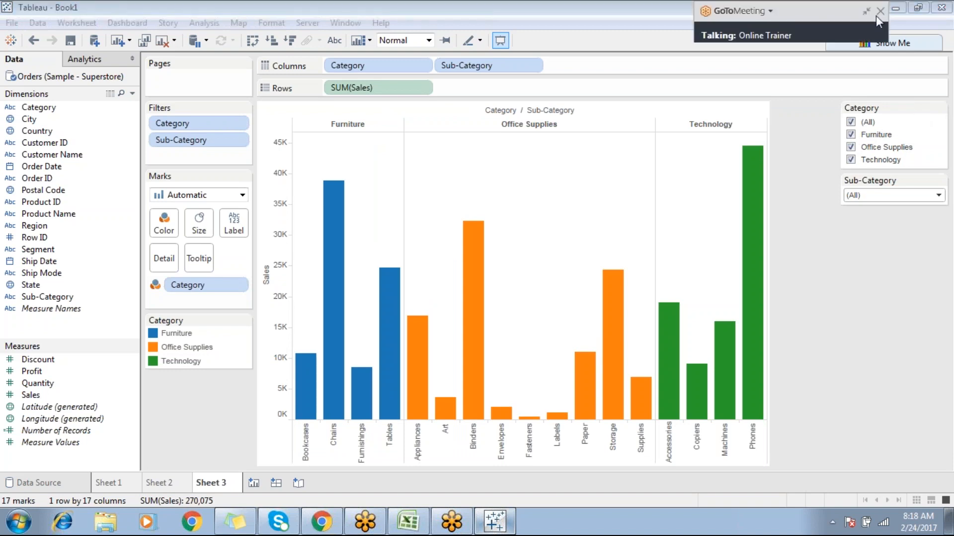
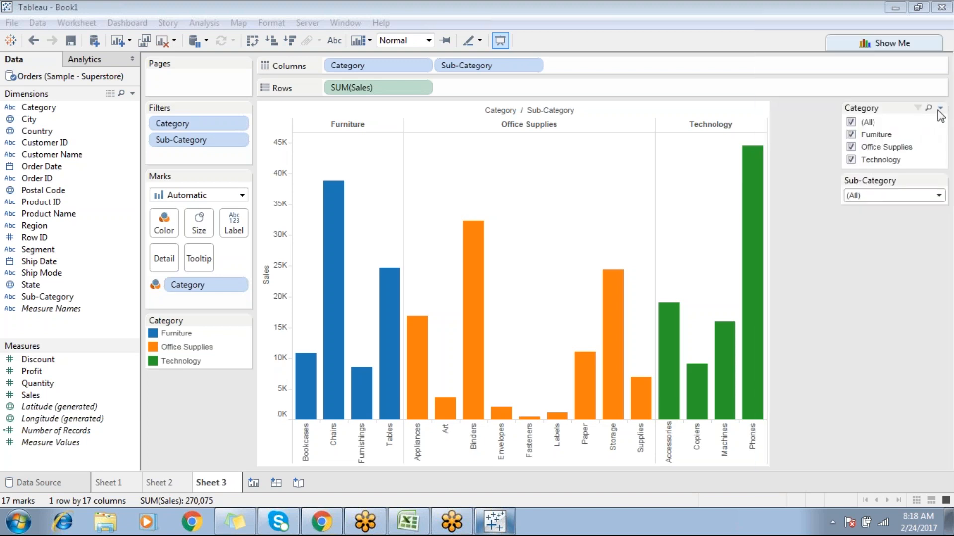
left_click(939, 108)
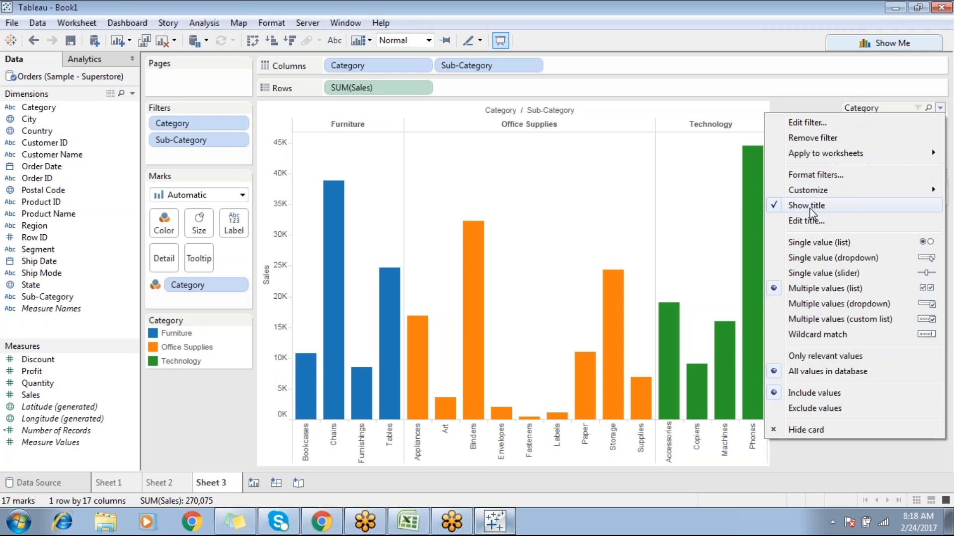
left_click(813, 103)
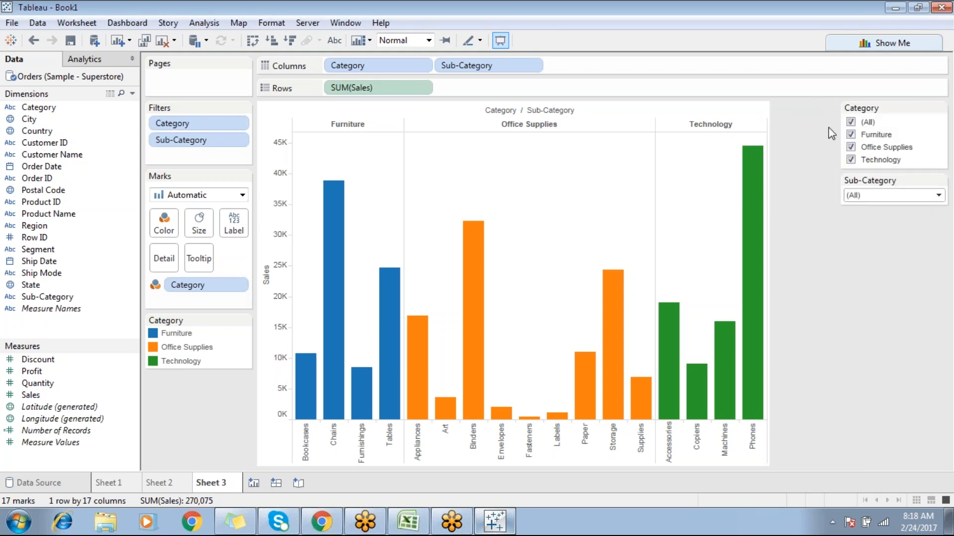
left_click(940, 180)
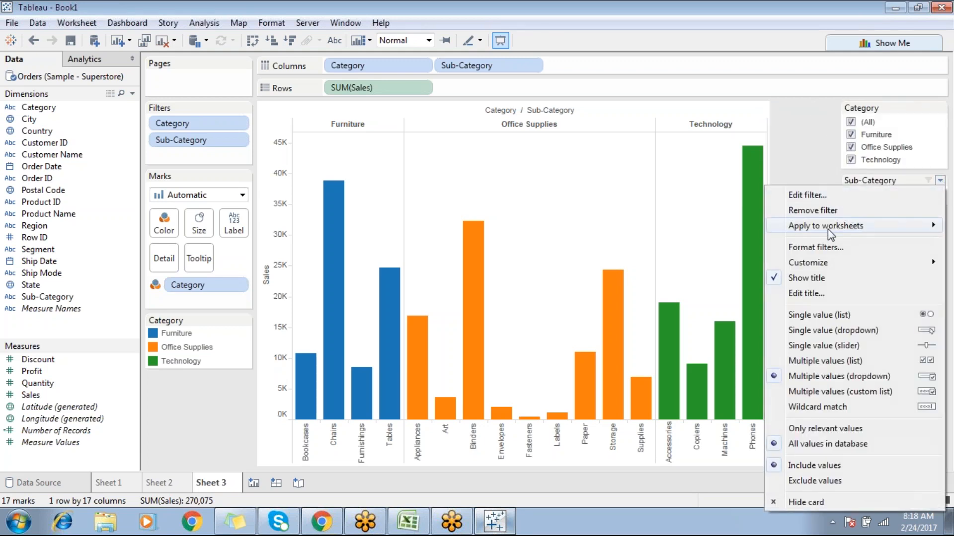
left_click(797, 279)
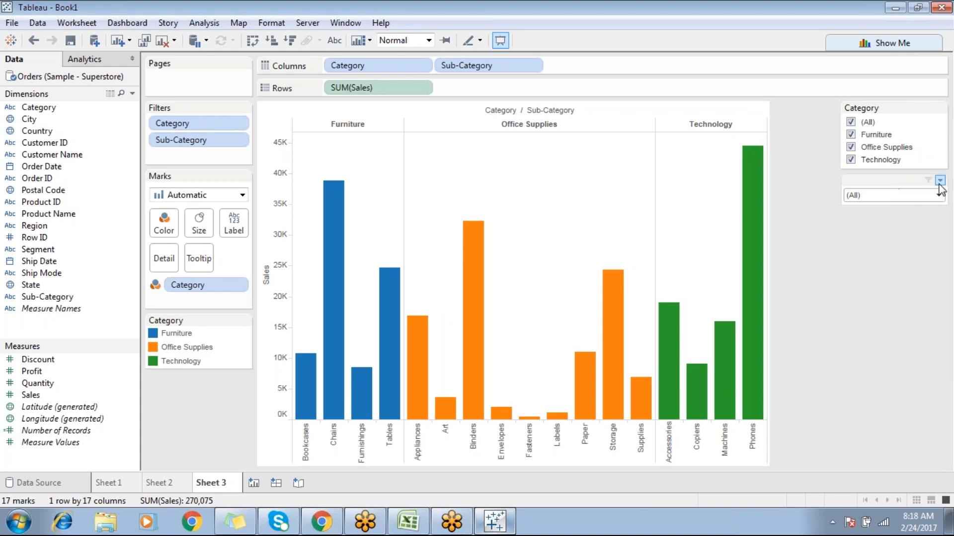
left_click(939, 182)
left_click(831, 279)
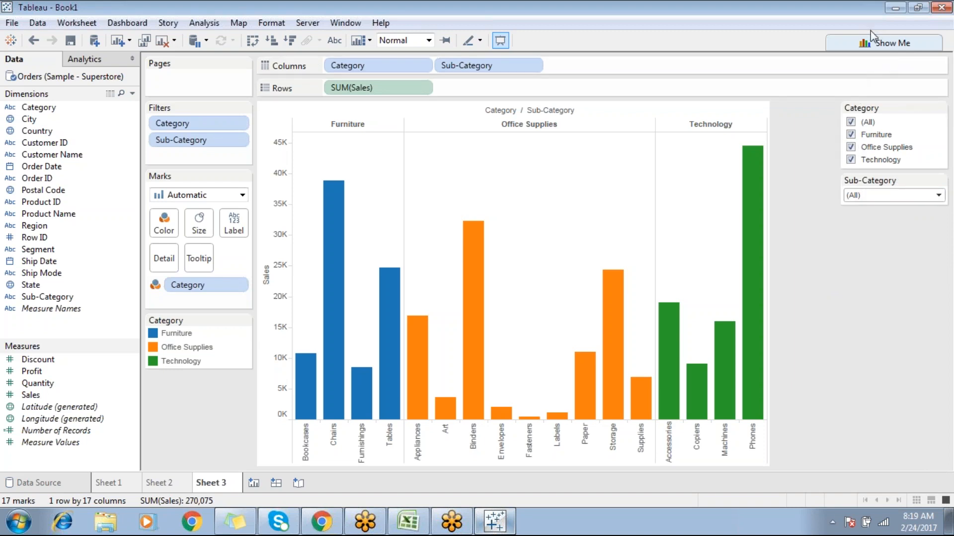
Open the Sub-Category filter's title for editing, select its text and cancel without changing it.
left_click(939, 181)
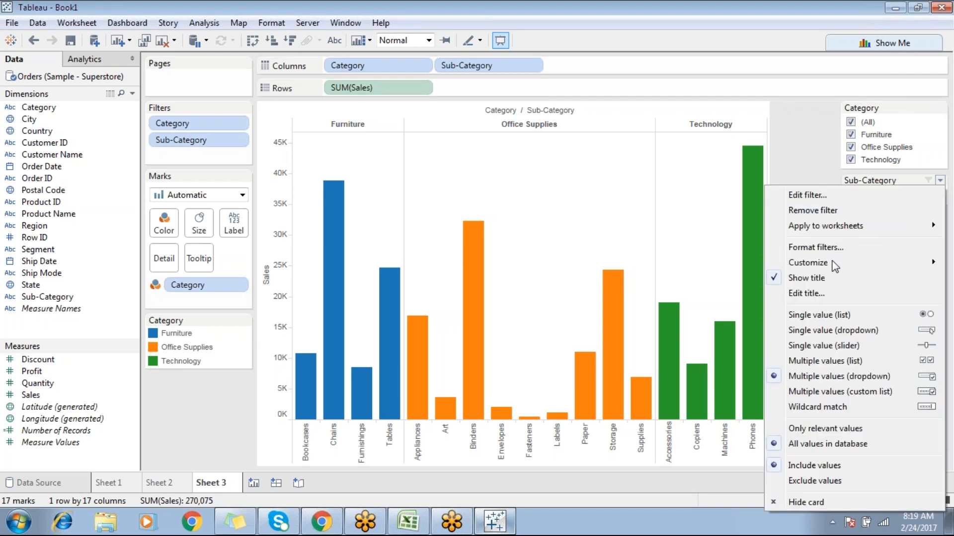
left_click(820, 294)
left_click_drag(389, 191, 273, 180)
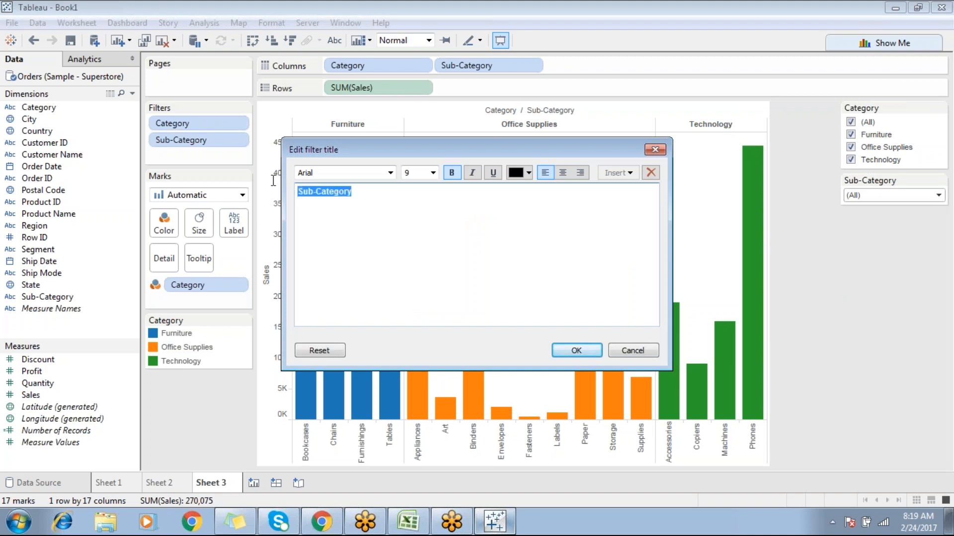
left_click(630, 351)
Clear all values in the Sub-Category dropdown filter, select the sub-categories from Accessories through Fasteners, and reset the filter to all values.
left_click(883, 196)
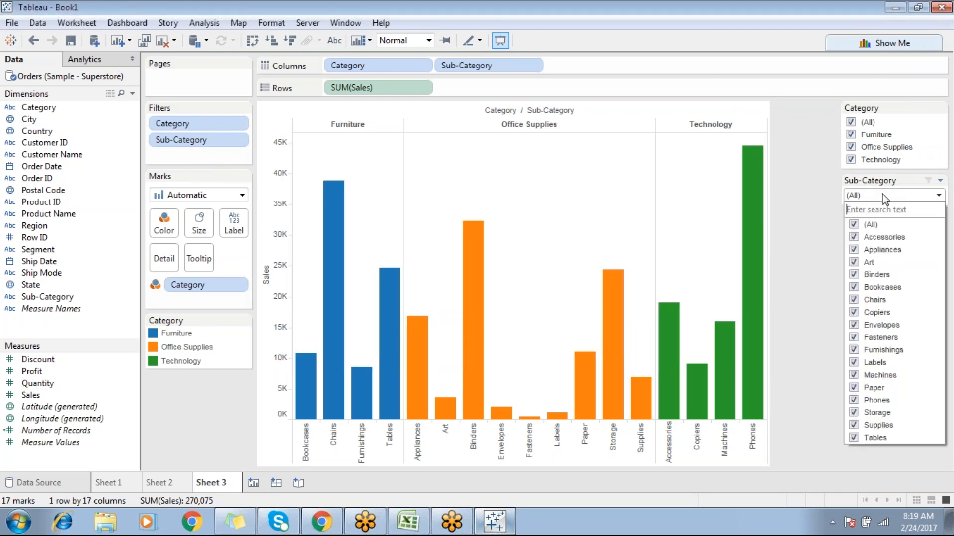
left_click(853, 225)
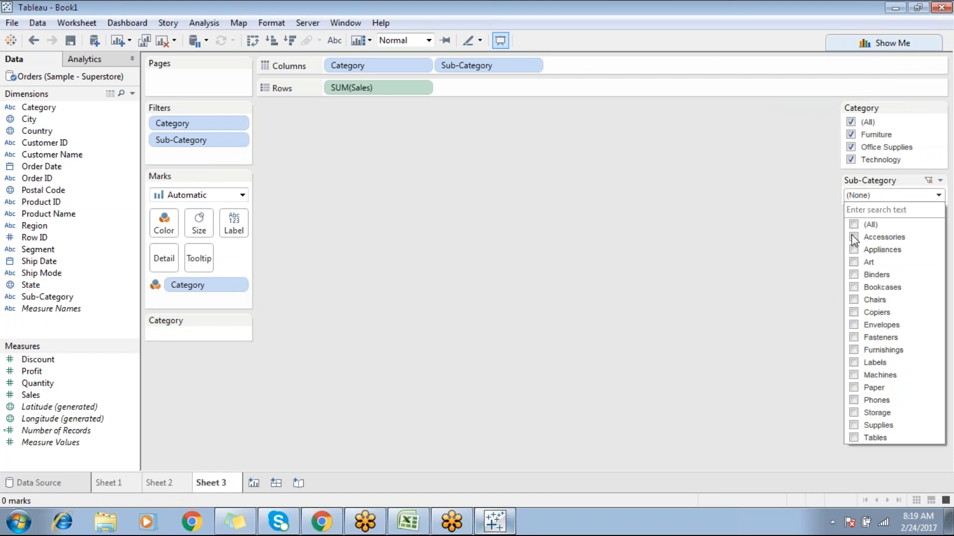
left_click(853, 237)
left_click(853, 250)
left_click(854, 262)
left_click(854, 274)
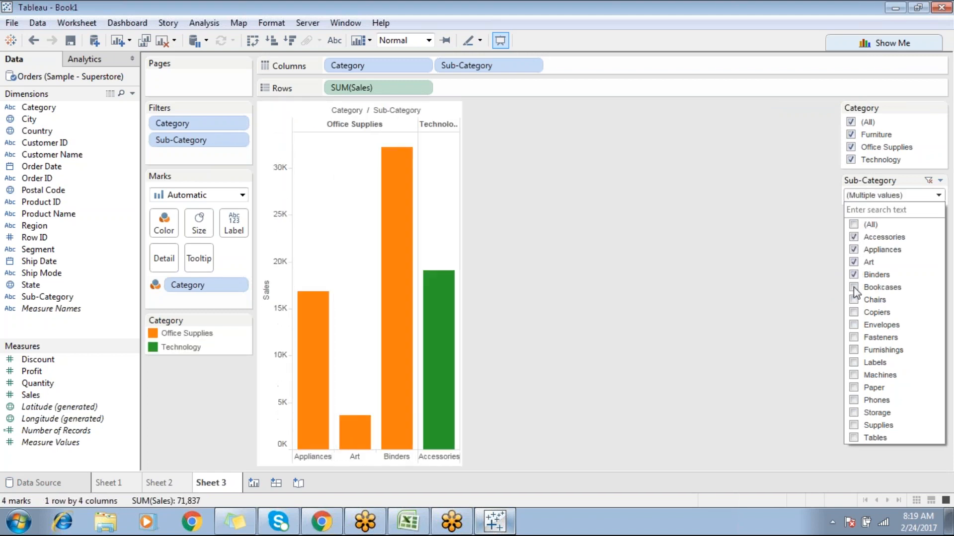
left_click(854, 287)
left_click(853, 299)
left_click(854, 312)
left_click(854, 324)
left_click(854, 337)
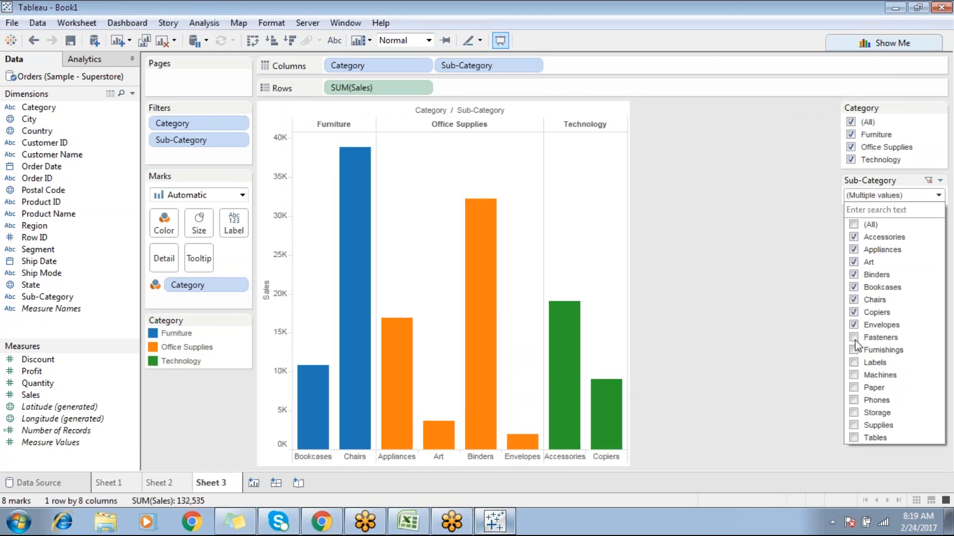
left_click(928, 181)
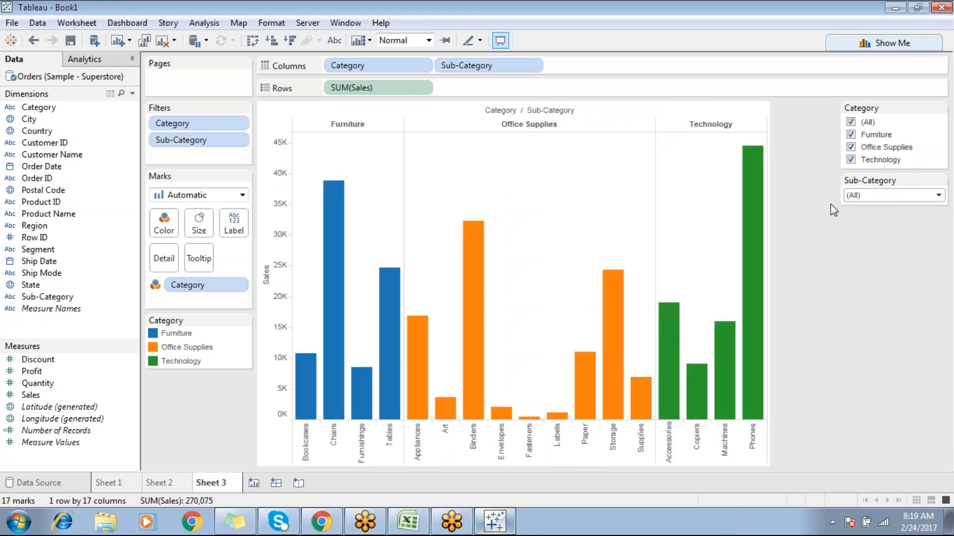
Change the Sub-Category quick filter's display mode to Multiple values (list).
left_click(900, 196)
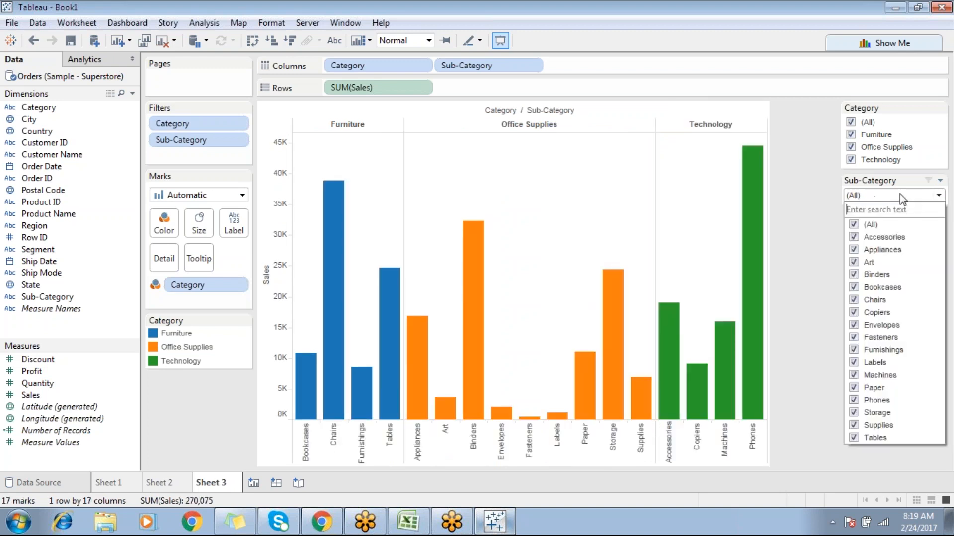
left_click(939, 181)
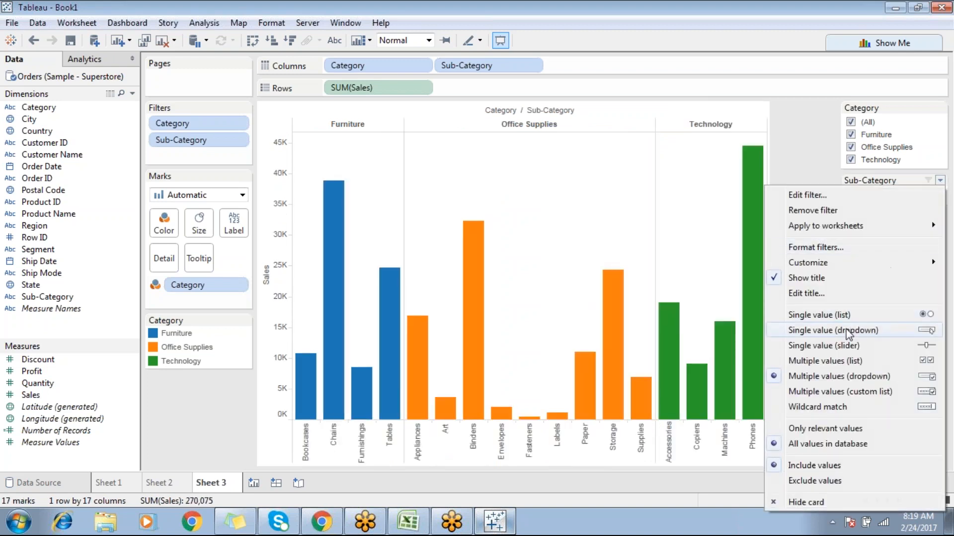
left_click(835, 359)
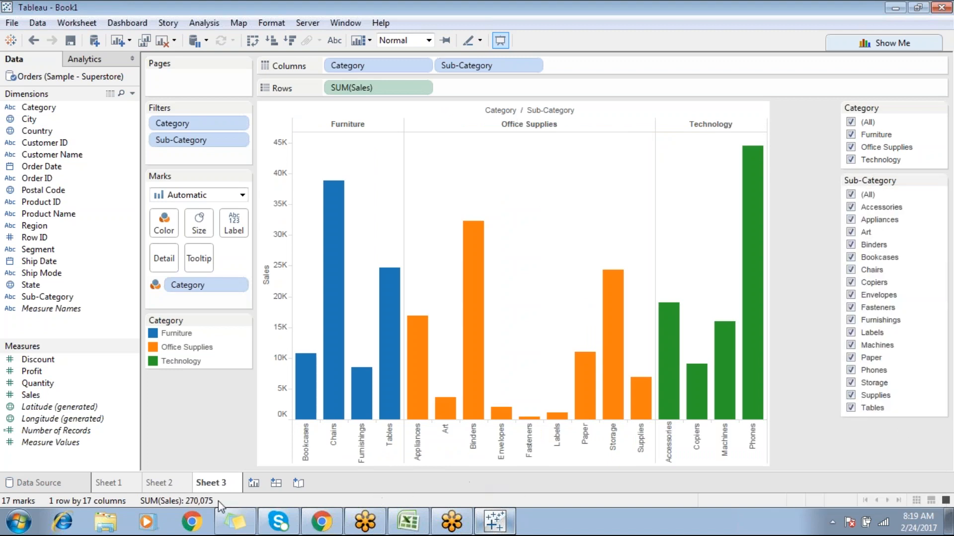
Create a new dashboard and place Sheet 3 on it.
left_click(276, 483)
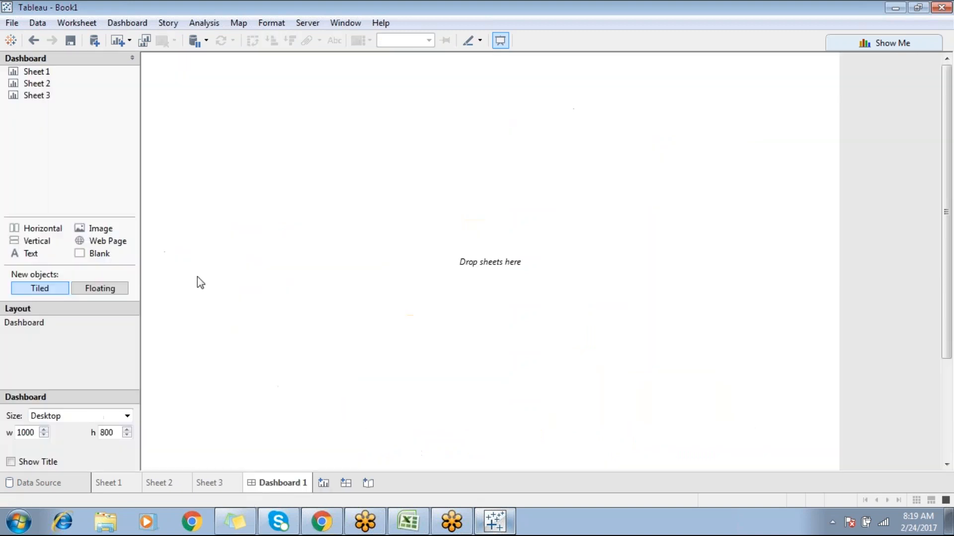
left_click_drag(37, 97, 259, 130)
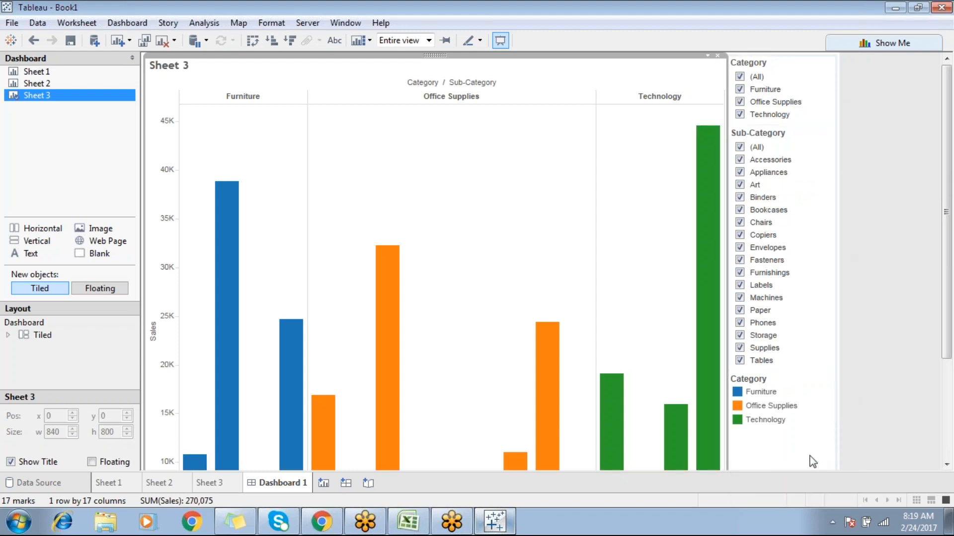
mouse_move(209, 252)
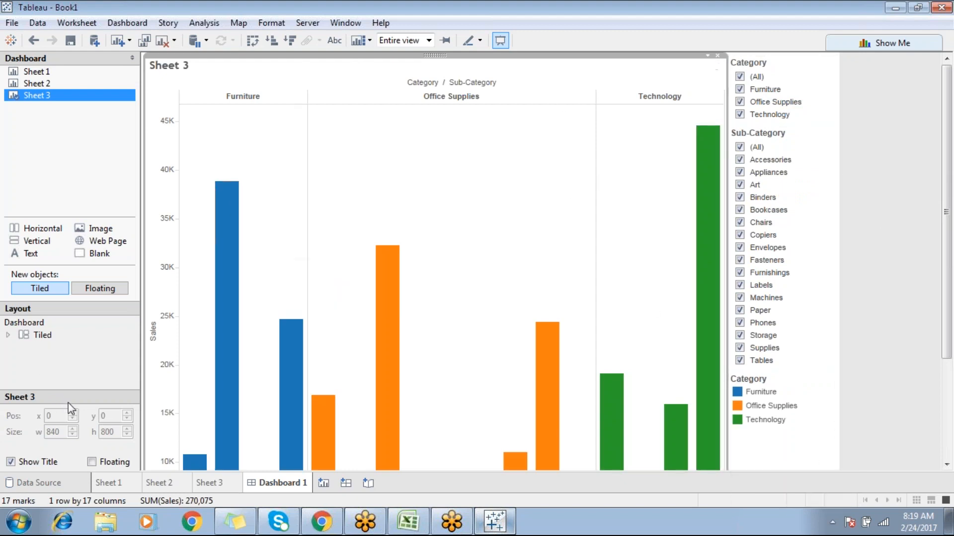
Set the dashboard size to Automatic and select the Sheet 3 chart.
left_click(69, 191)
left_click(64, 416)
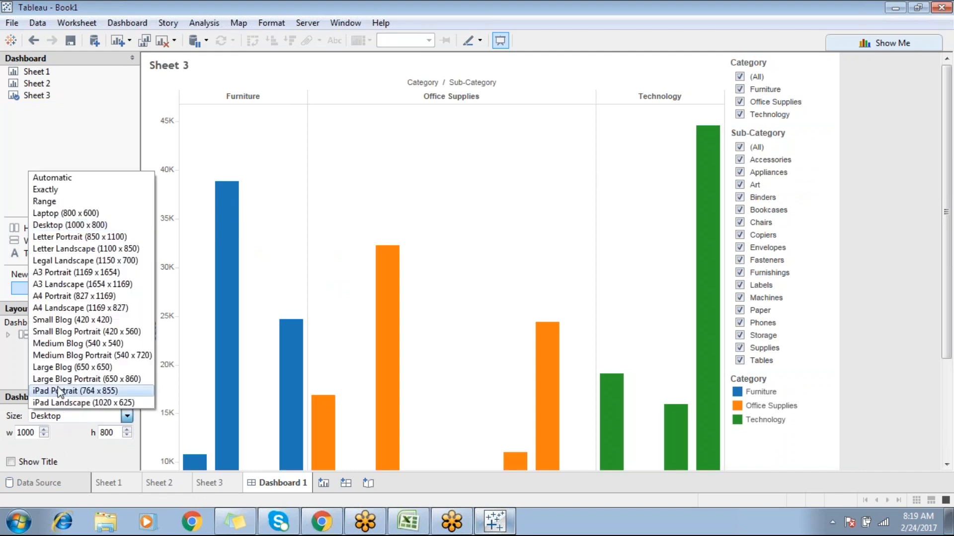
left_click(84, 176)
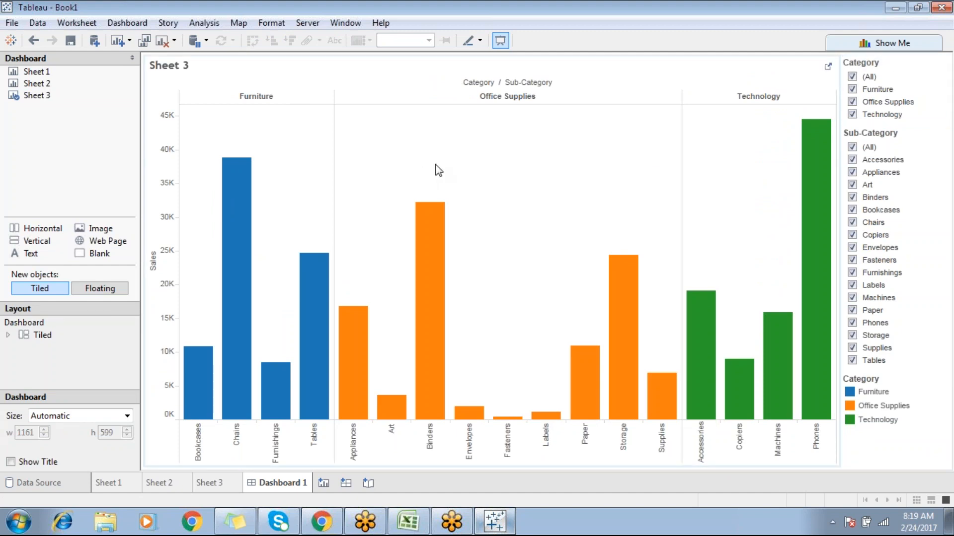
left_click(653, 183)
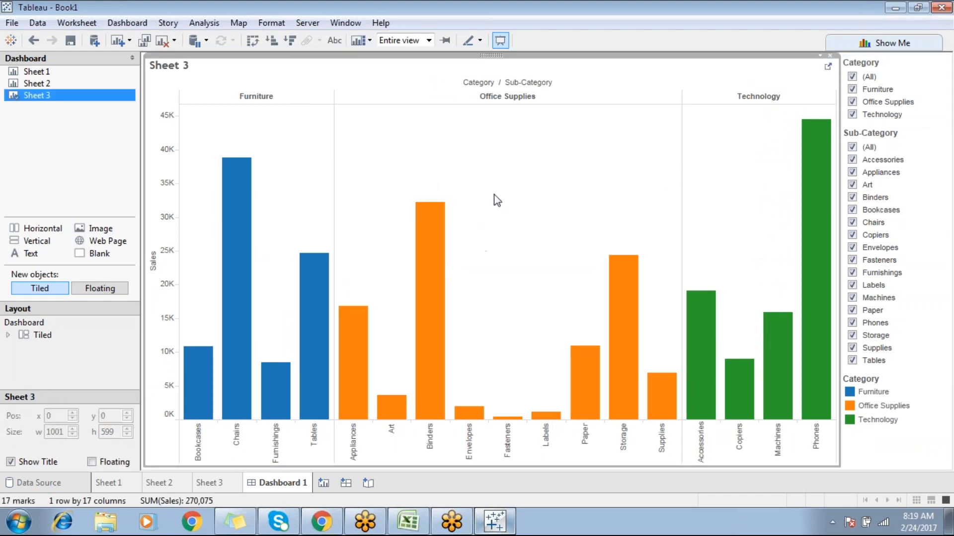
Try placing Sheet 2 and Sheet 1 above Sheet 3 on the dashboard, and undo both additions.
left_click_drag(76, 81, 314, 82)
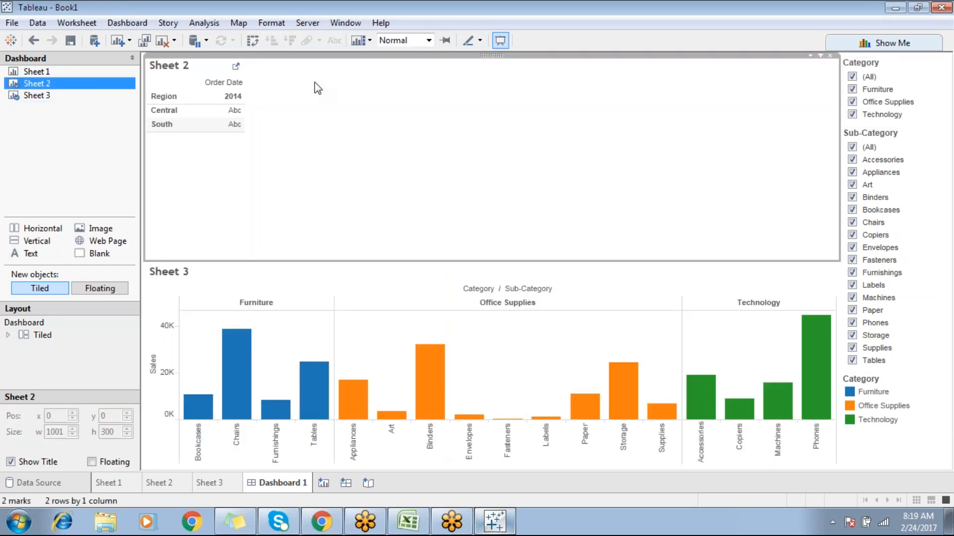
left_click_drag(55, 70, 339, 87)
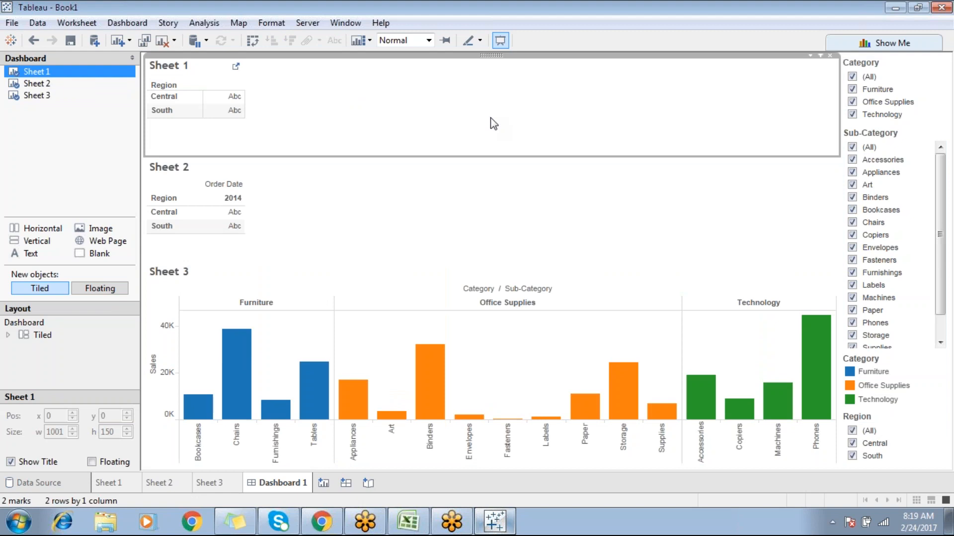
key("ctrl+z")
key("ctrl+z")
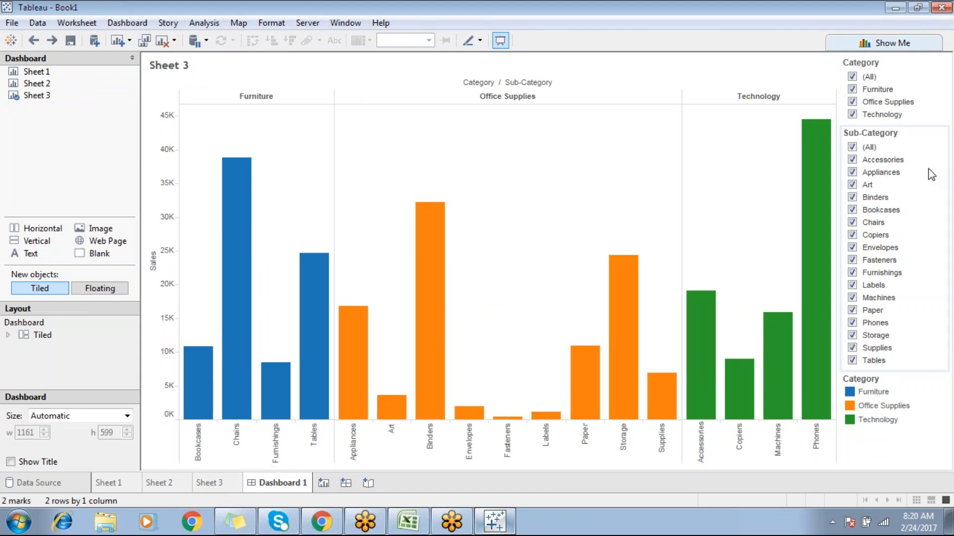
Change the dashboard's Category filter to Multiple values (dropdown).
left_click(927, 72)
left_click(929, 57)
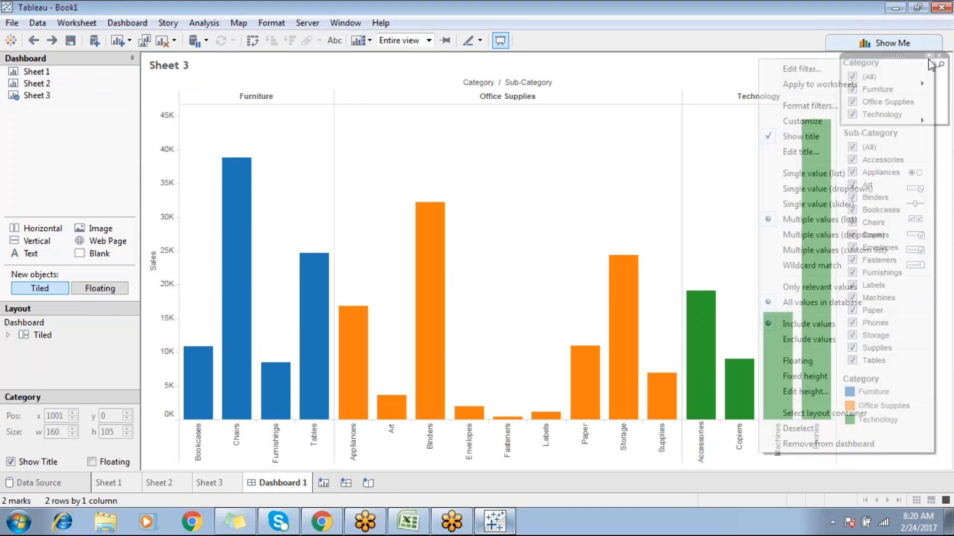
left_click(820, 239)
Change the dashboard's Sub-Category filter to Multiple values (dropdown).
left_click(917, 111)
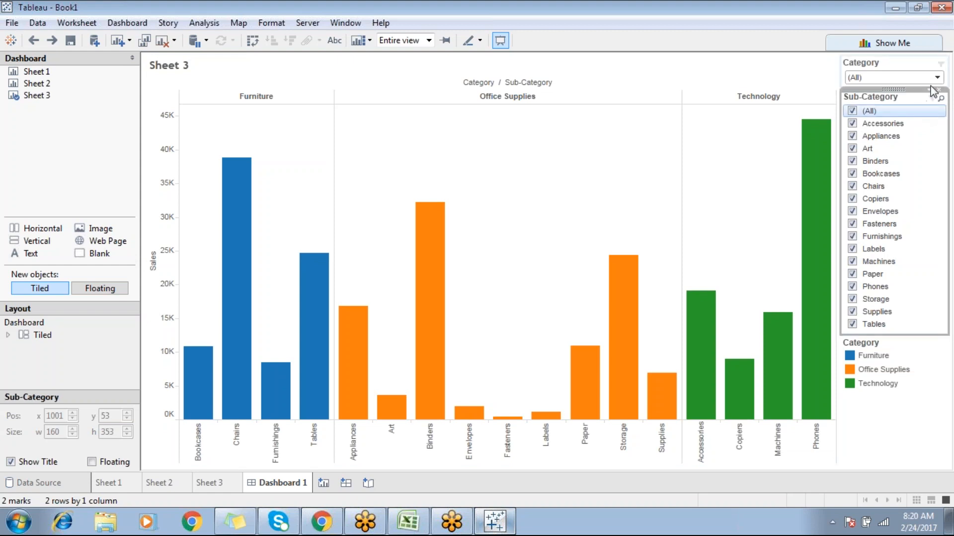
left_click(929, 90)
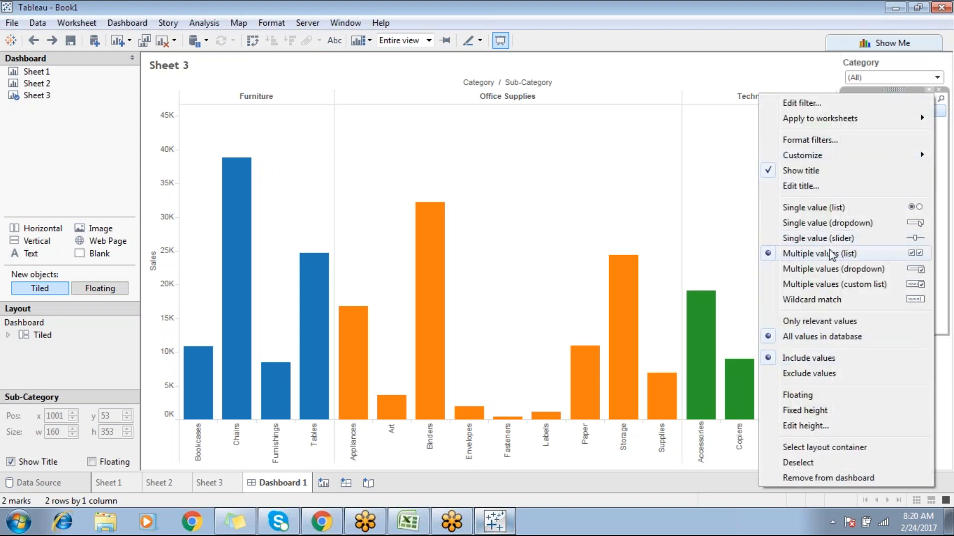
left_click(828, 269)
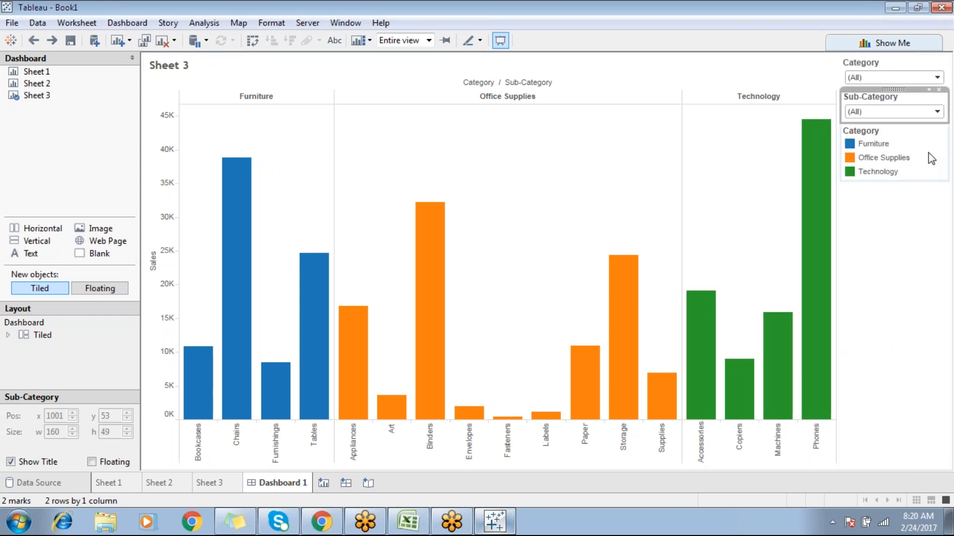
Make the Category color legend floating and place it over the upper Office Supplies area of the chart.
left_click(928, 130)
left_click(931, 124)
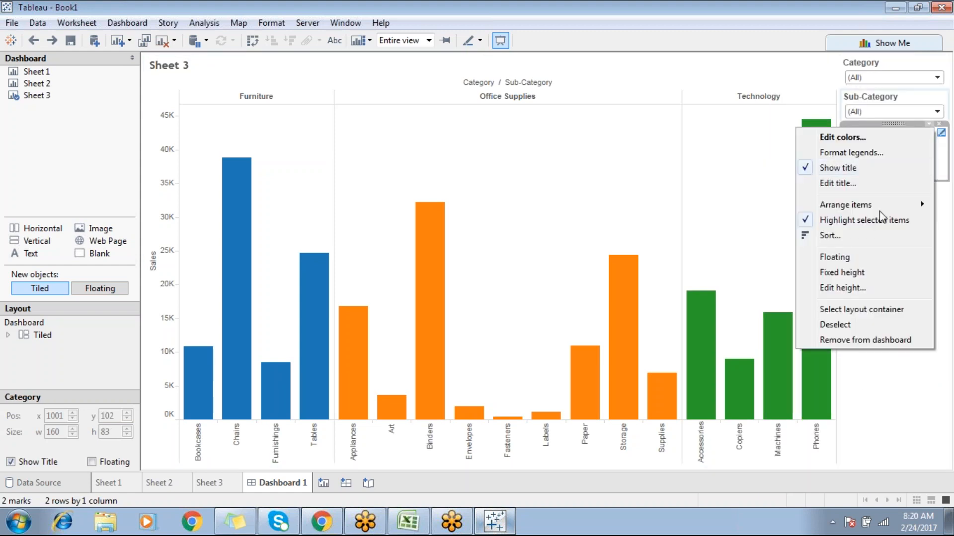
left_click(844, 366)
left_click_drag(877, 148, 547, 133)
left_click(612, 185)
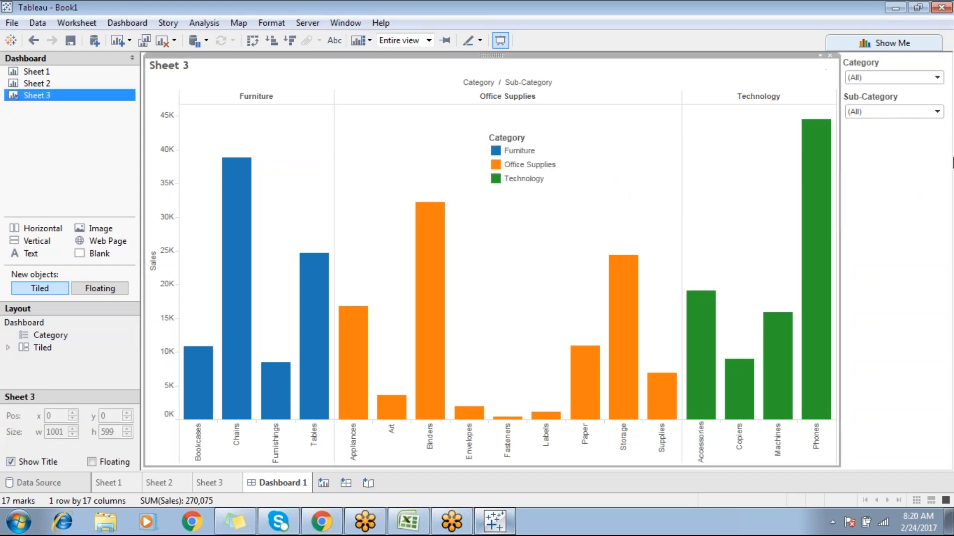
Try placing the Category and Sub-Category filters in a row above the chart, and undo both moves.
left_click(897, 166)
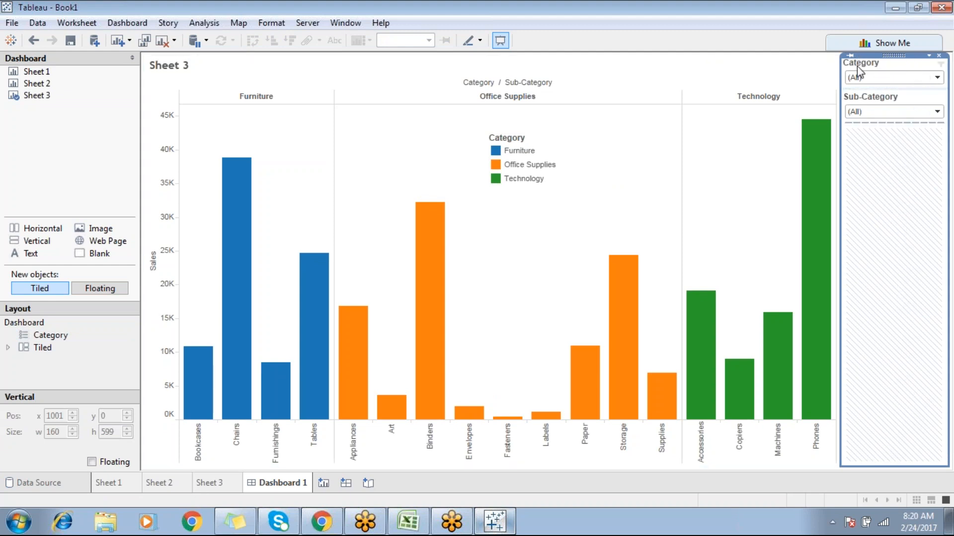
left_click(912, 64)
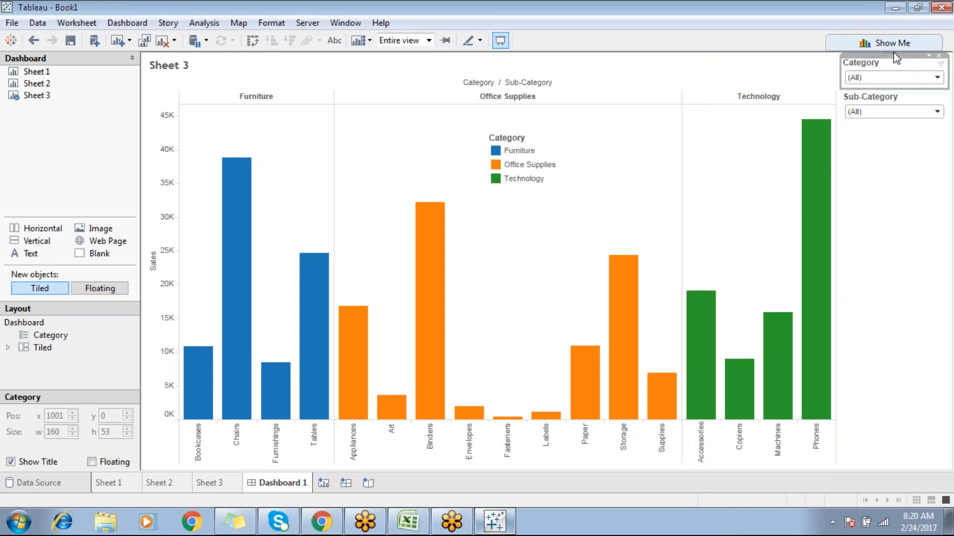
left_click_drag(889, 54, 440, 56)
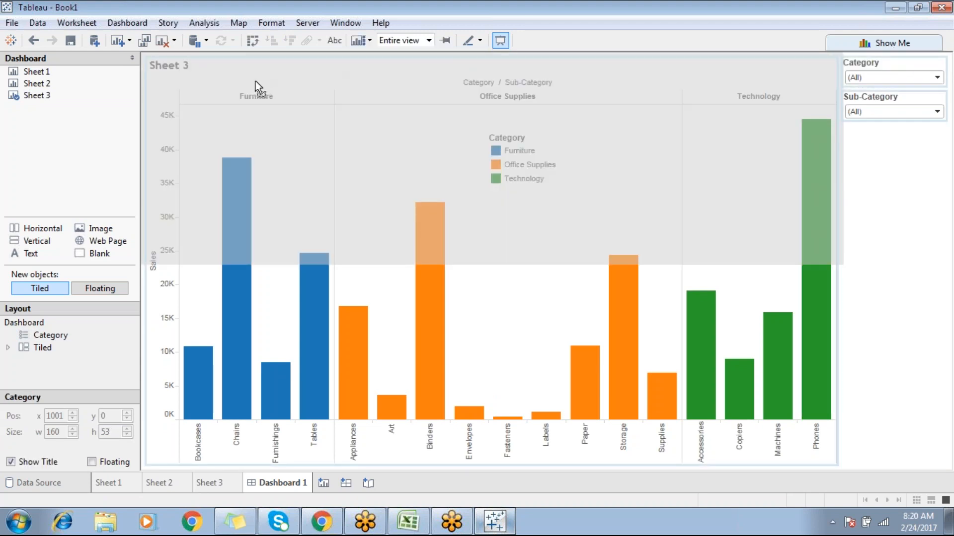
left_click_drag(591, 93, 592, 93)
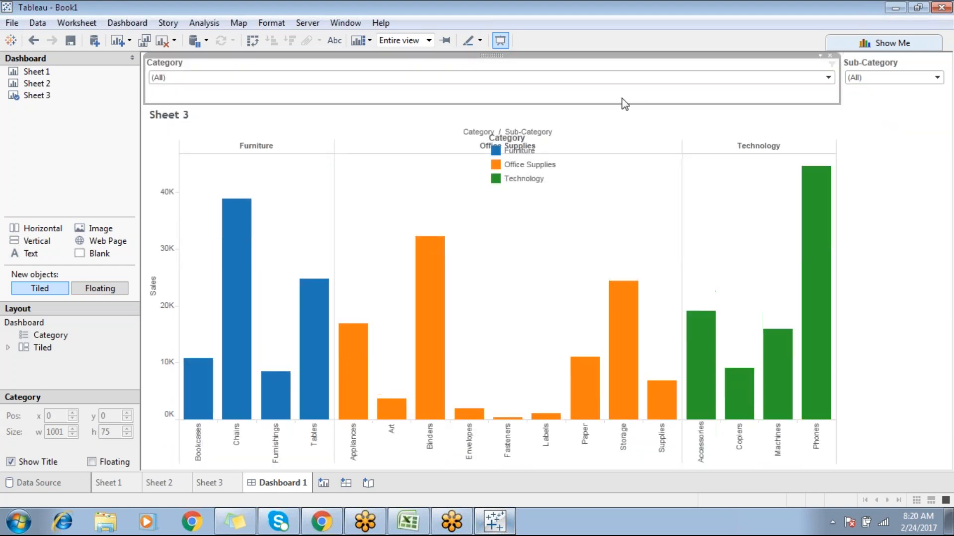
left_click(895, 60)
left_click(929, 55)
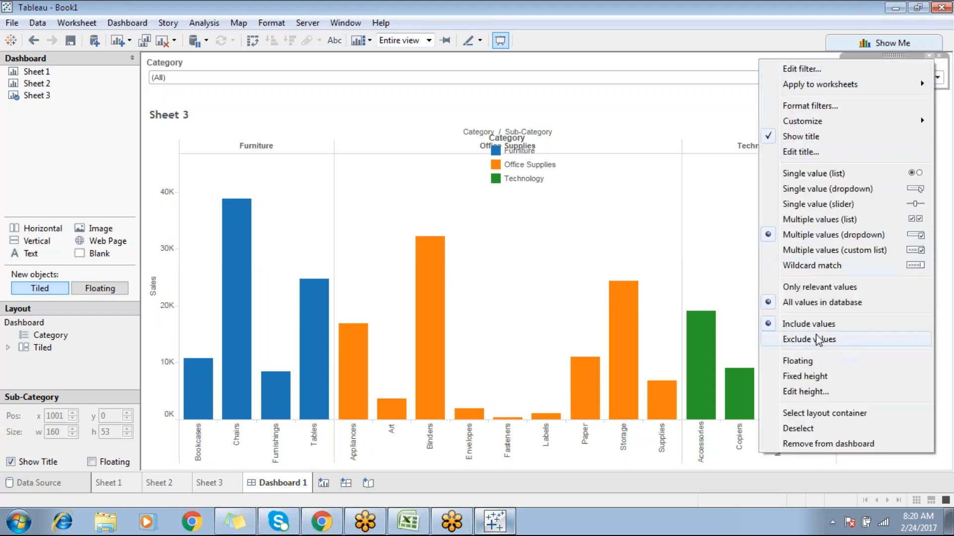
left_click(898, 61)
left_click_drag(898, 60, 731, 72)
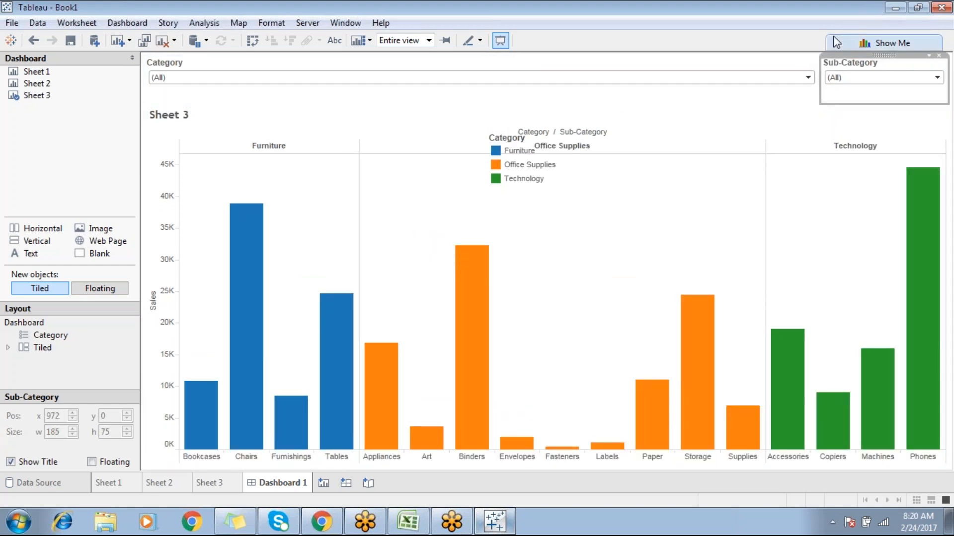
left_click(32, 42)
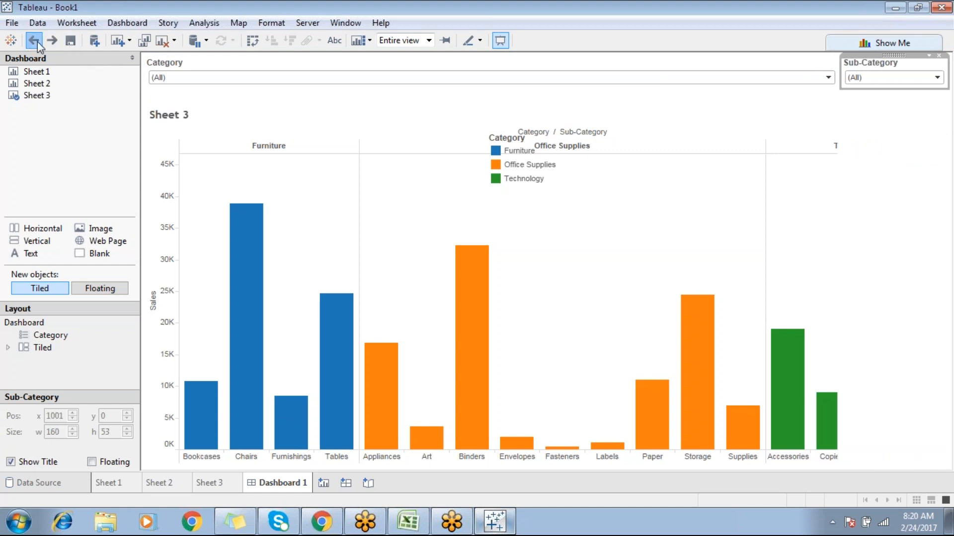
left_click(919, 209)
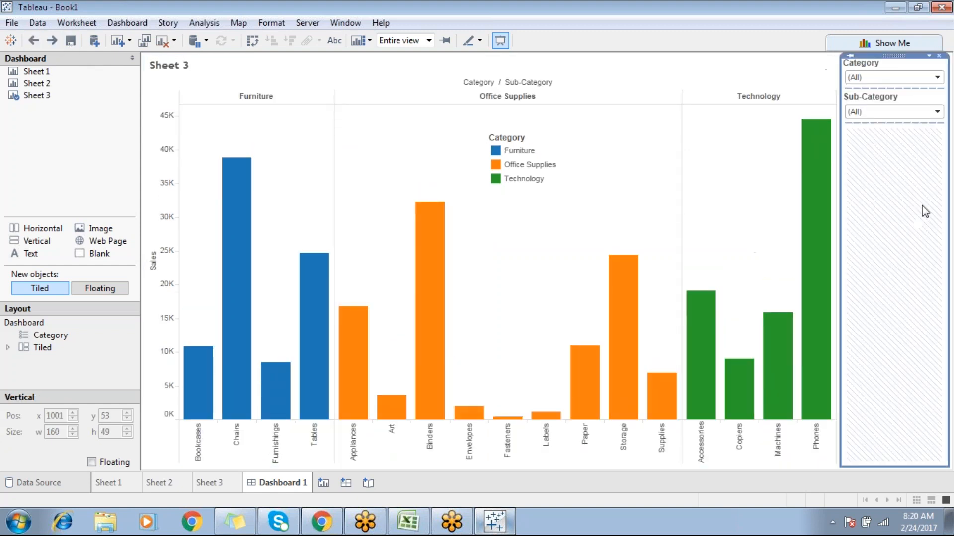
View the dashboard in presentation mode, open its Category and Sub-Category filter lists, and return to editing.
left_click(500, 40)
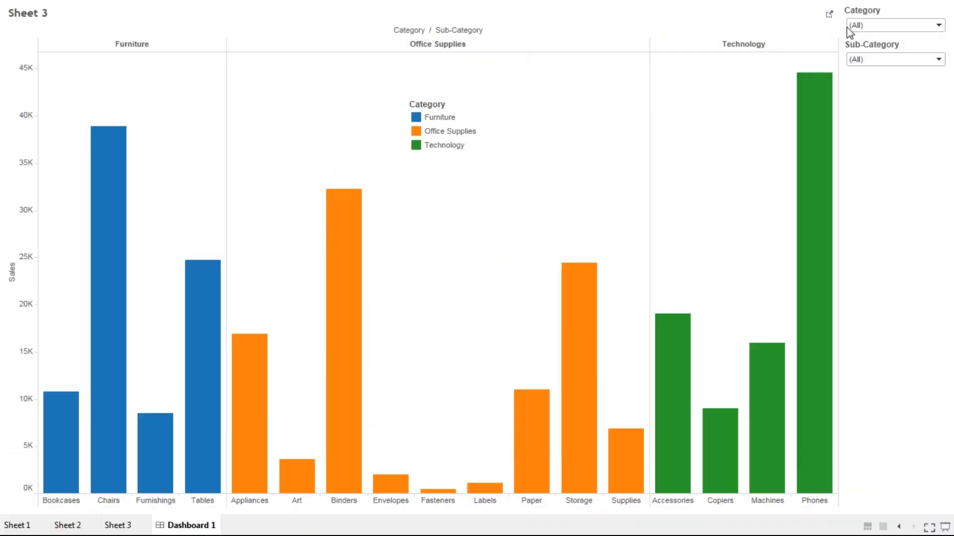
left_click(918, 22)
left_click(920, 21)
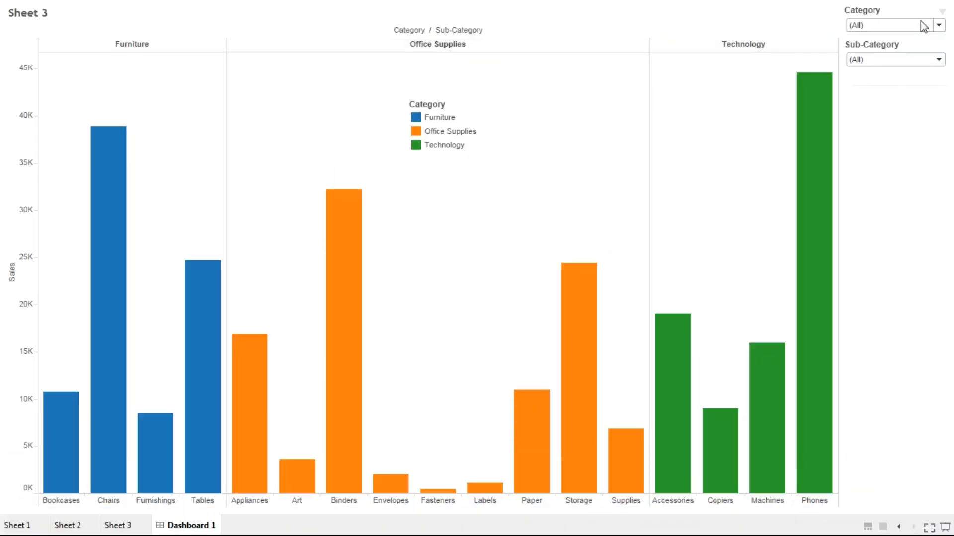
left_click(899, 56)
left_click(900, 56)
left_click(900, 56)
left_click(900, 57)
left_click(932, 25)
left_click(918, 27)
left_click(896, 59)
left_click(897, 59)
key("Escape")
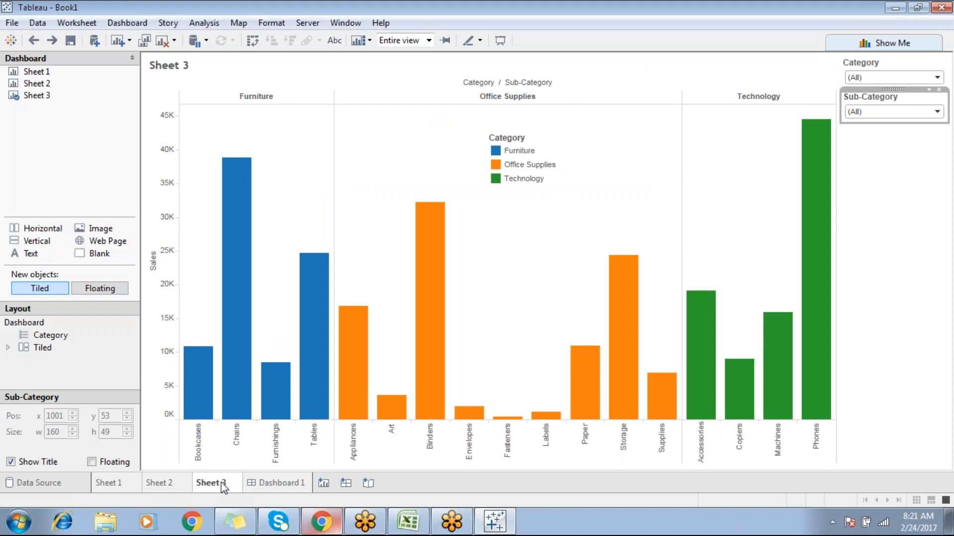
Go to Sheet 3 and change its Category filter to Single value (list).
left_click(209, 483)
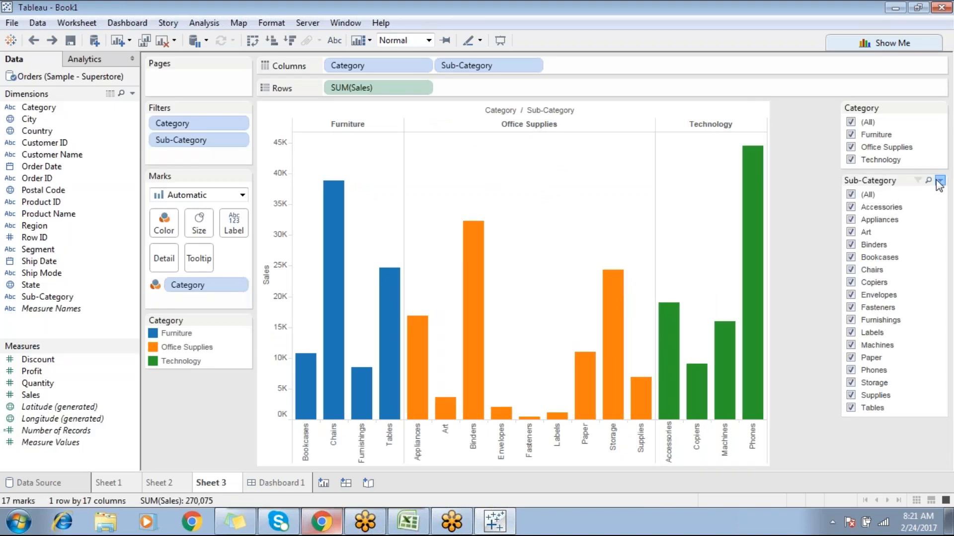
left_click(939, 181)
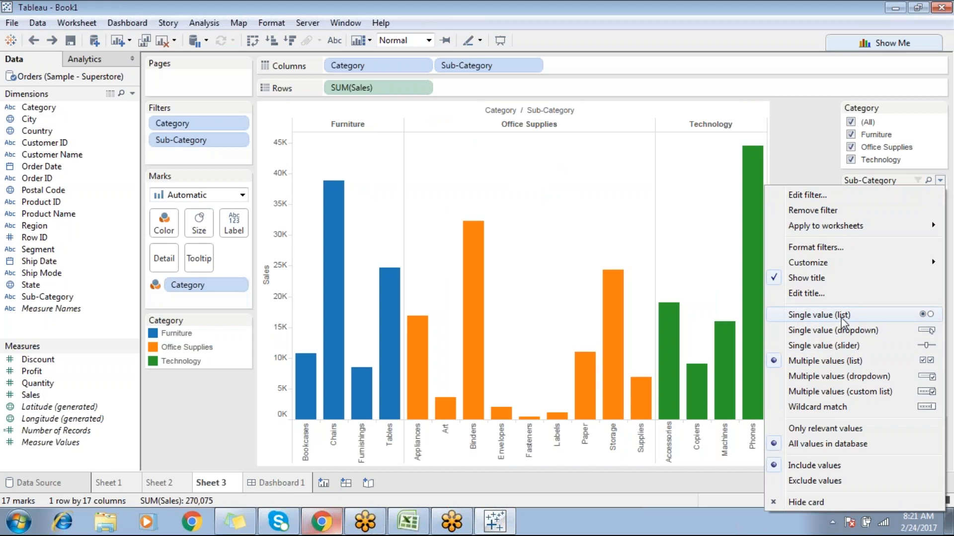
left_click(942, 109)
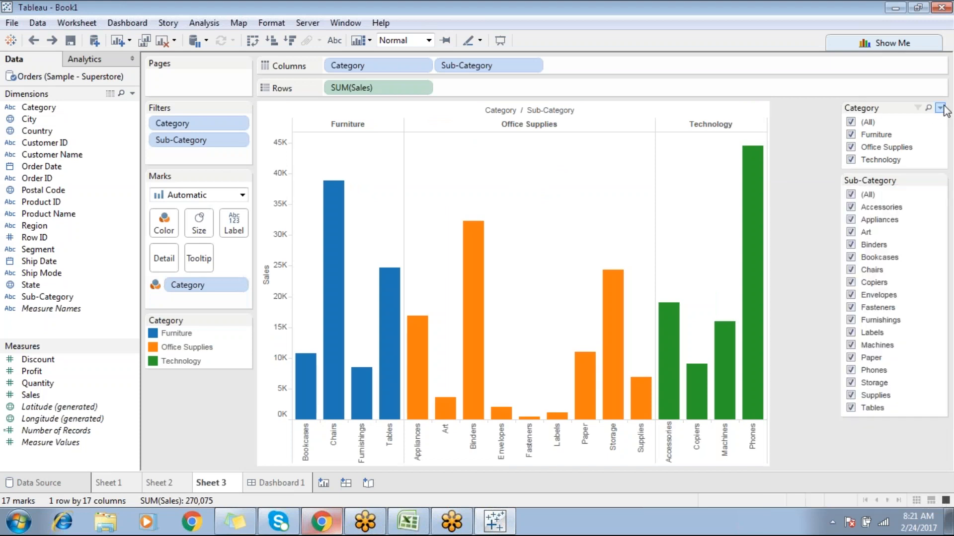
left_click(942, 109)
left_click(820, 218)
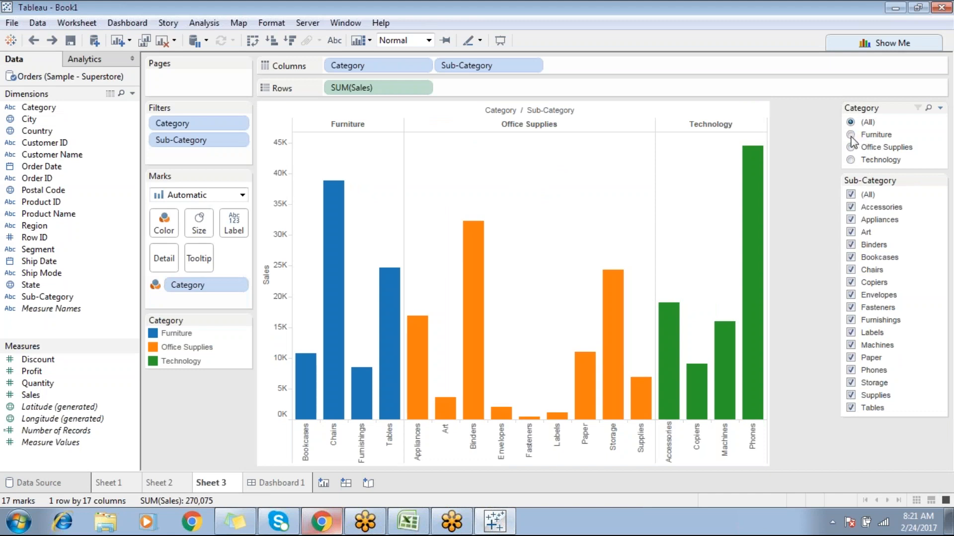
Cycle the Category filter repeatedly through Furniture, Office Supplies and Technology, ending on Technology.
left_click(851, 136)
key("Down")
key("Down")
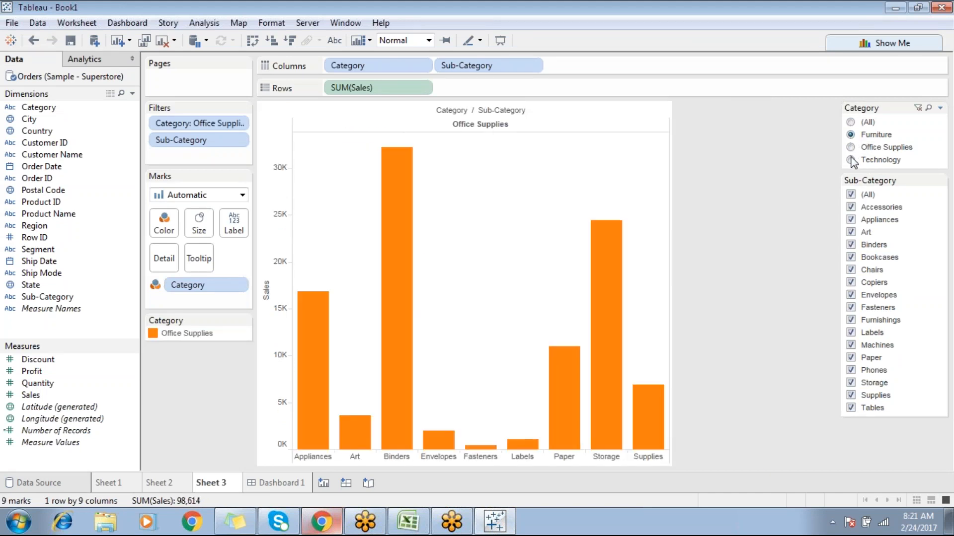
left_click(851, 134)
left_click(851, 149)
left_click(851, 159)
left_click(851, 135)
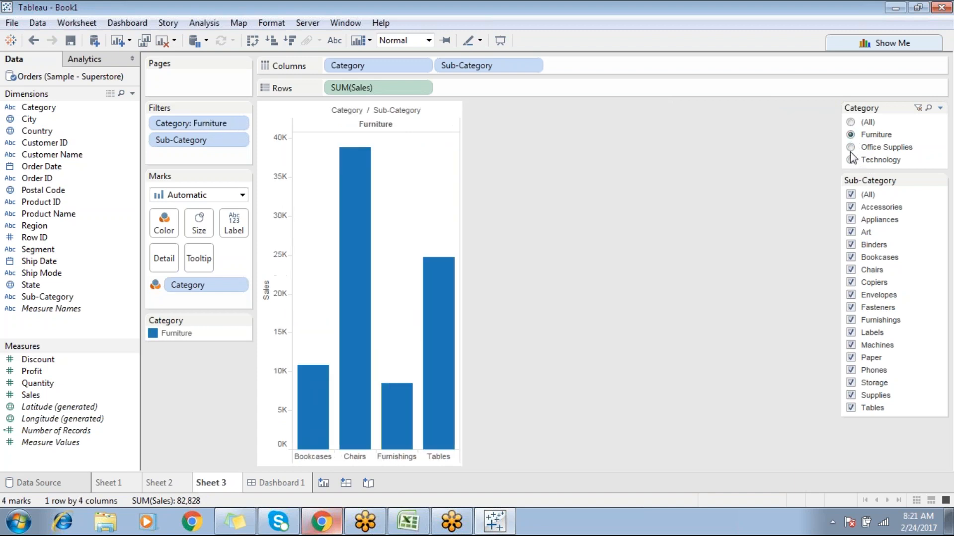
left_click(851, 147)
left_click(851, 159)
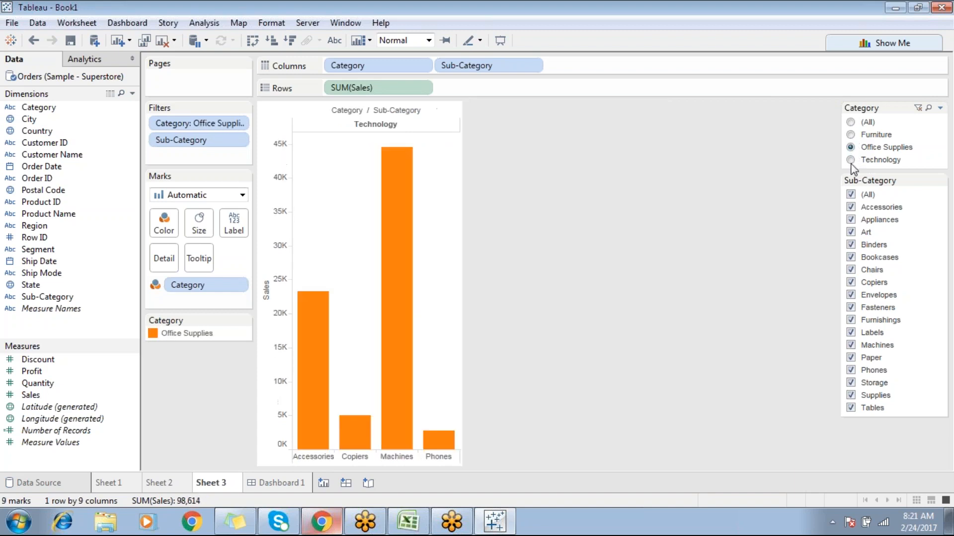
left_click(851, 135)
left_click(851, 147)
left_click(850, 160)
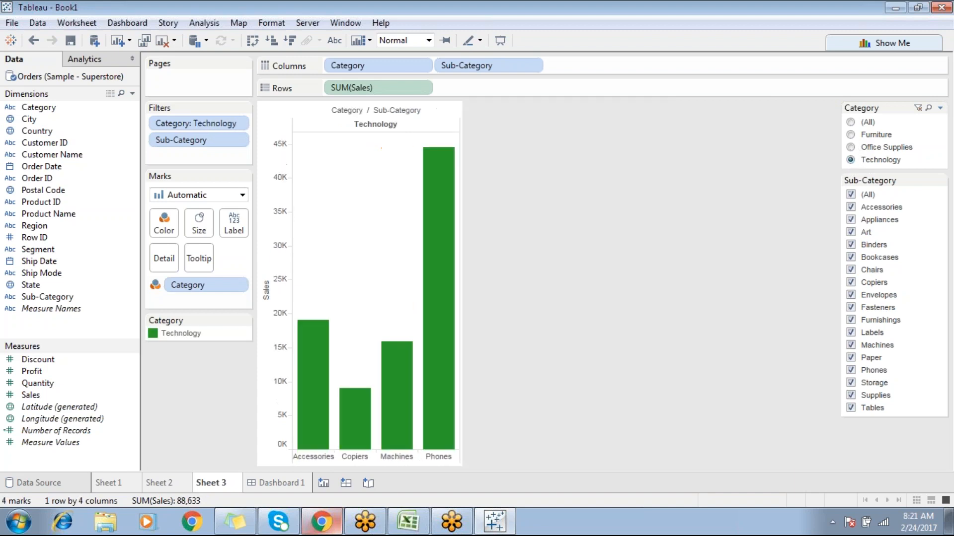
left_click(851, 135)
left_click(851, 147)
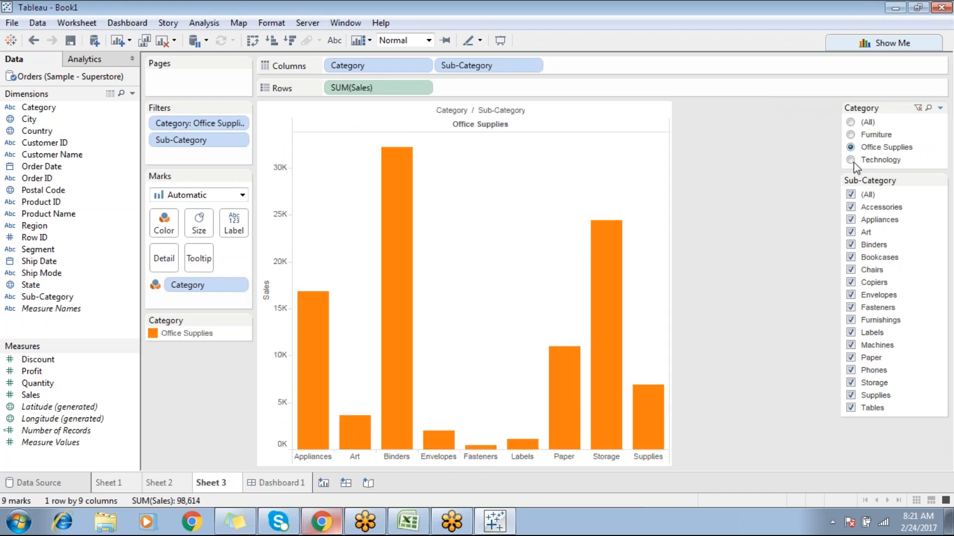
left_click(851, 159)
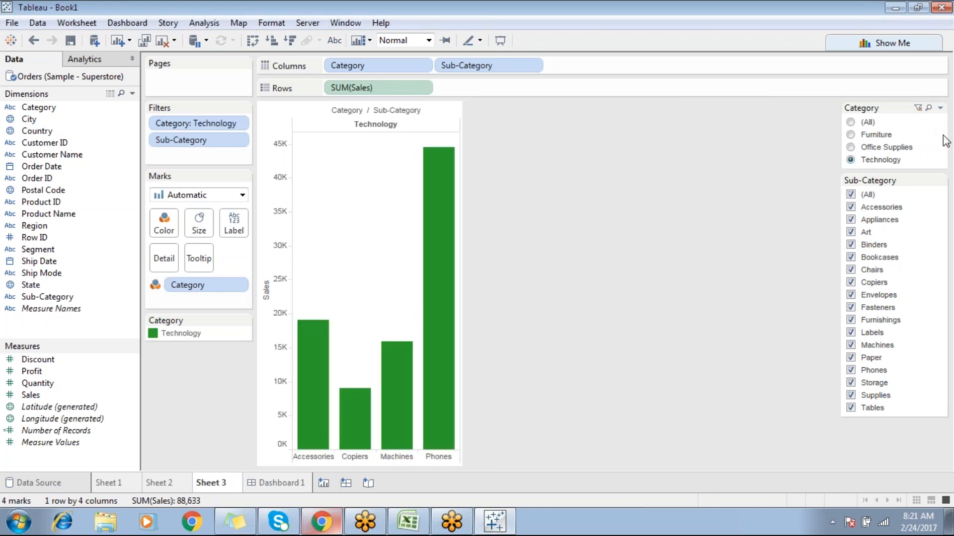
Change Sheet 3's Category filter to Multiple values (list) and include all categories.
left_click(940, 107)
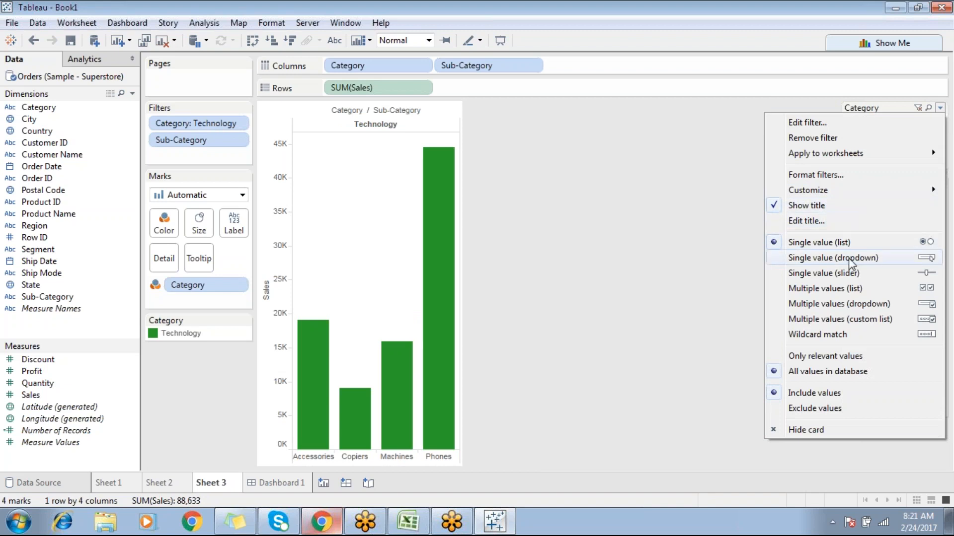
left_click(811, 288)
left_click(851, 122)
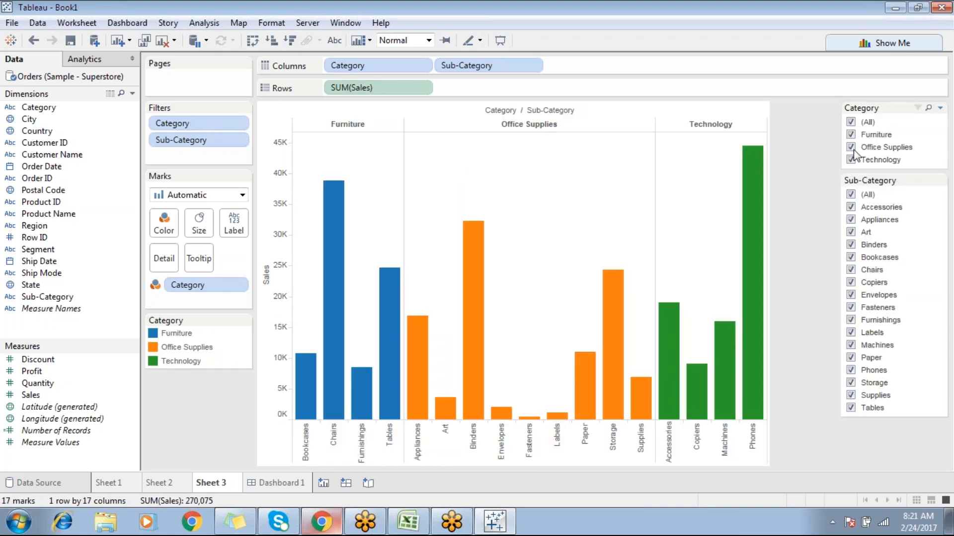
Change the Category filter to Single value (dropdown) and filter by Furniture, Office Supplies, and finally Technology.
left_click(940, 109)
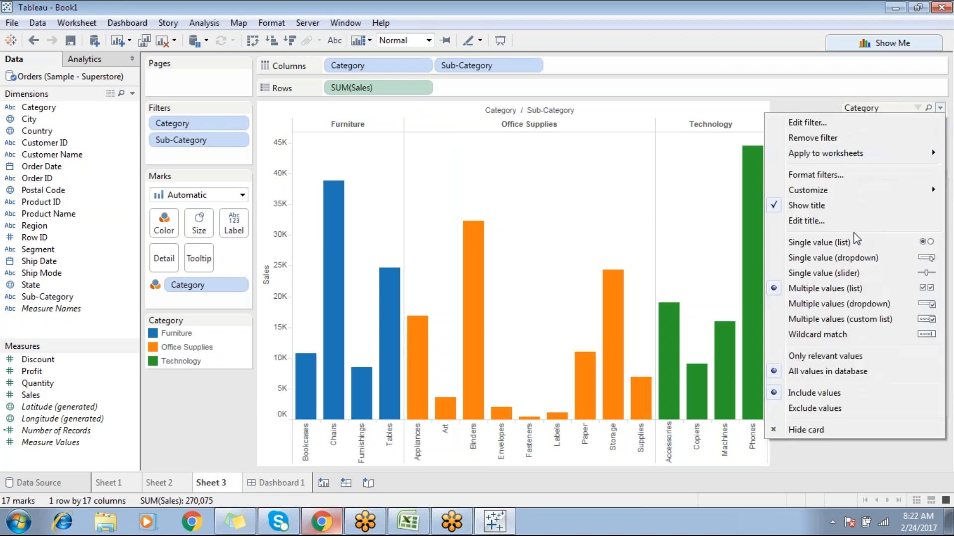
left_click(827, 258)
left_click(891, 123)
left_click(891, 124)
left_click(879, 127)
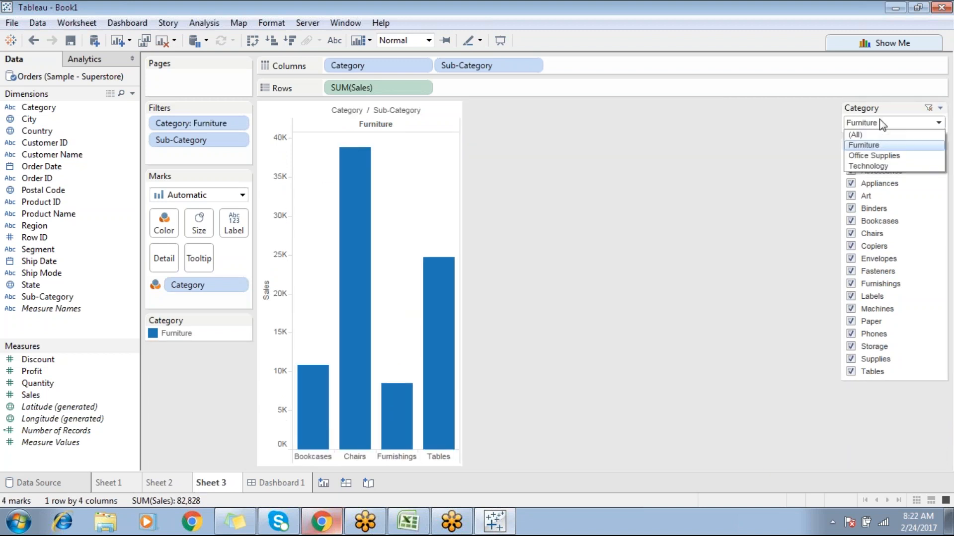
left_click(878, 156)
left_click(879, 127)
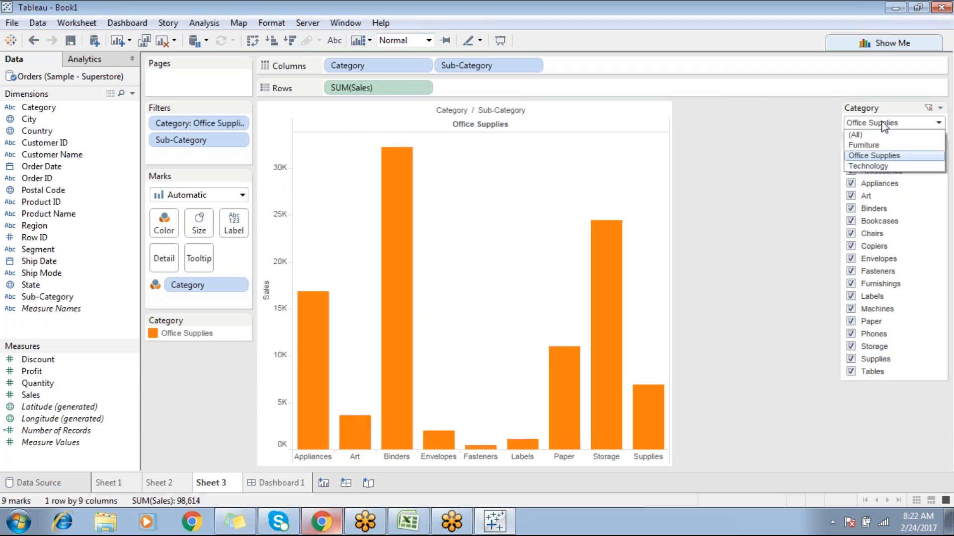
left_click(871, 164)
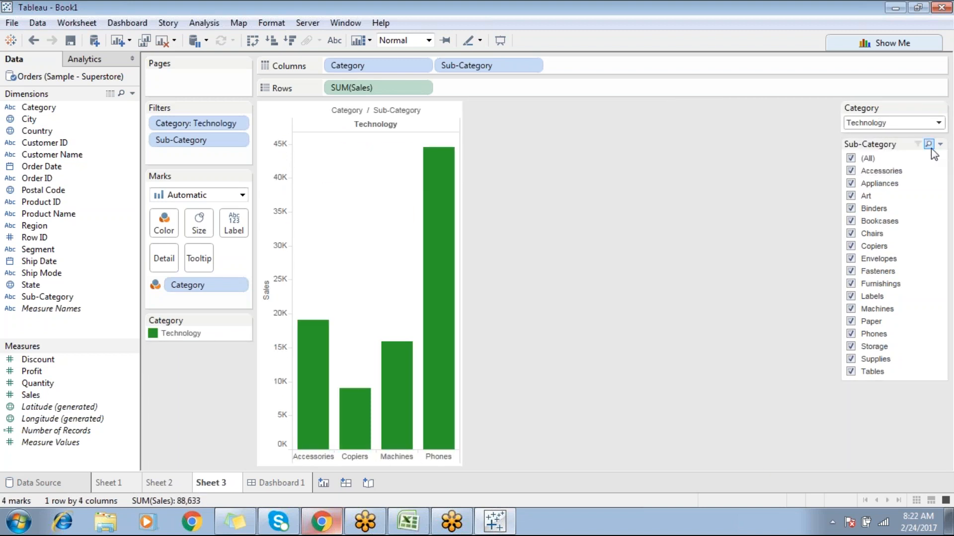
Change Sheet 3's Sub-Category filter to Multiple values (dropdown).
left_click(940, 144)
left_click(839, 340)
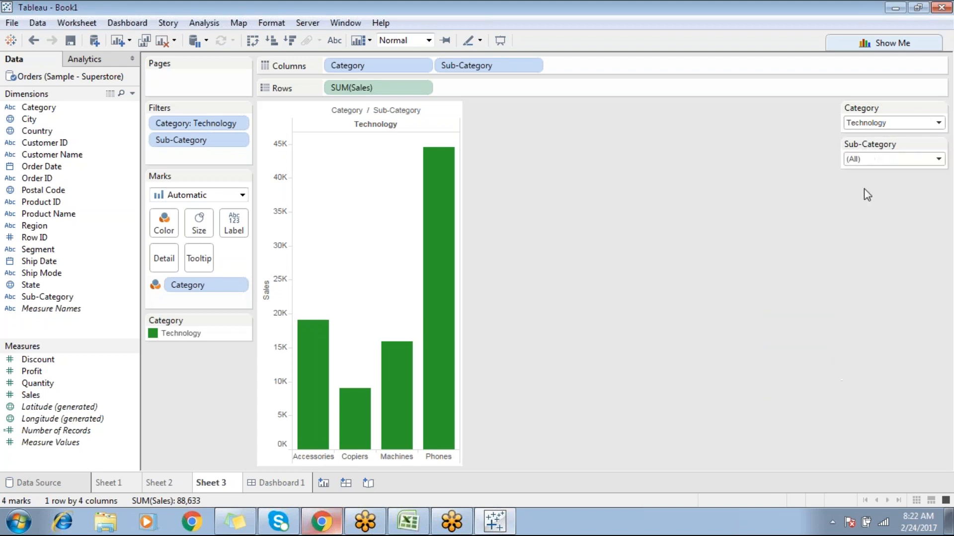
Limit the Sub-Category filter to Accessories, Appliances, Art and Chairs.
left_click(880, 160)
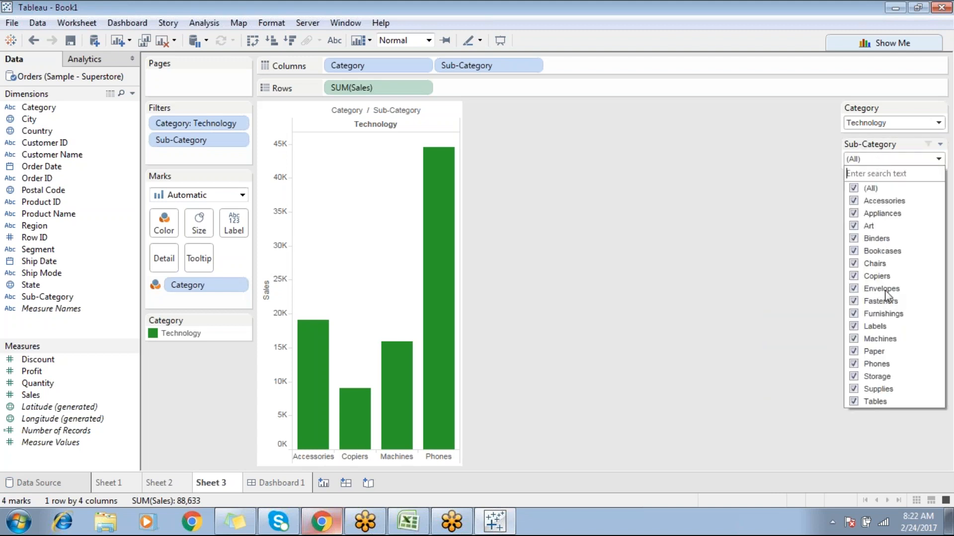
left_click(853, 188)
left_click(853, 201)
left_click(853, 213)
left_click(854, 226)
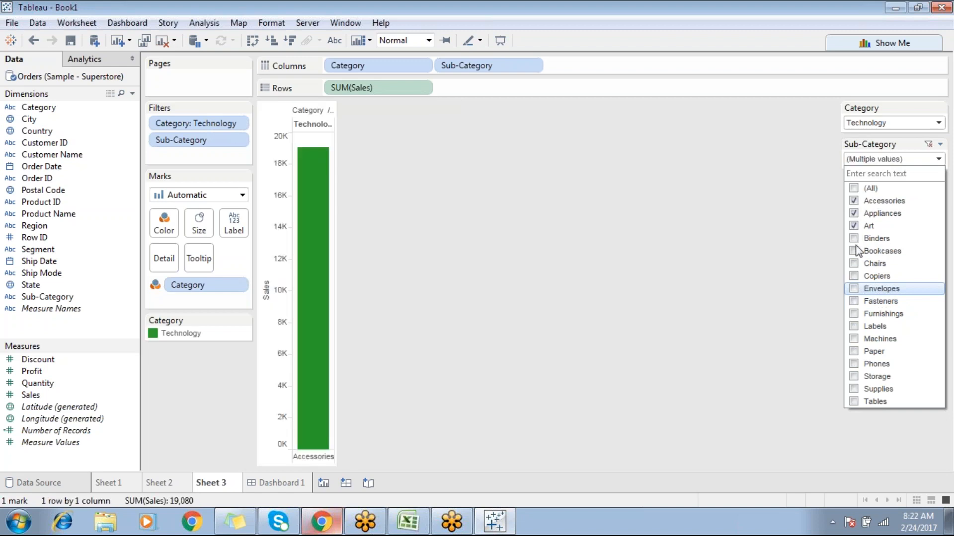
left_click(854, 266)
left_click(879, 159)
Set the Category filter to (All) and clear the Sub-Category filter so every sub-category is included.
left_click(939, 122)
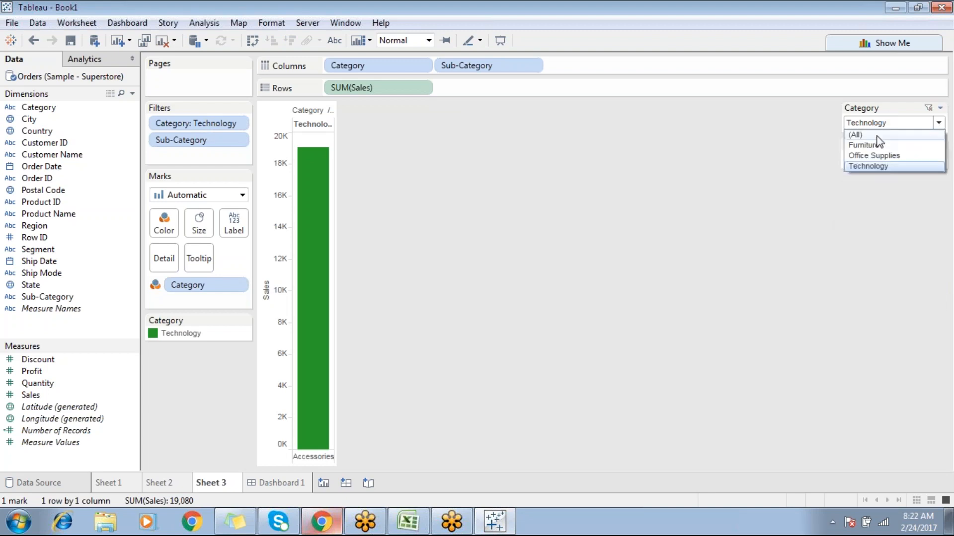
left_click(857, 132)
left_click(927, 144)
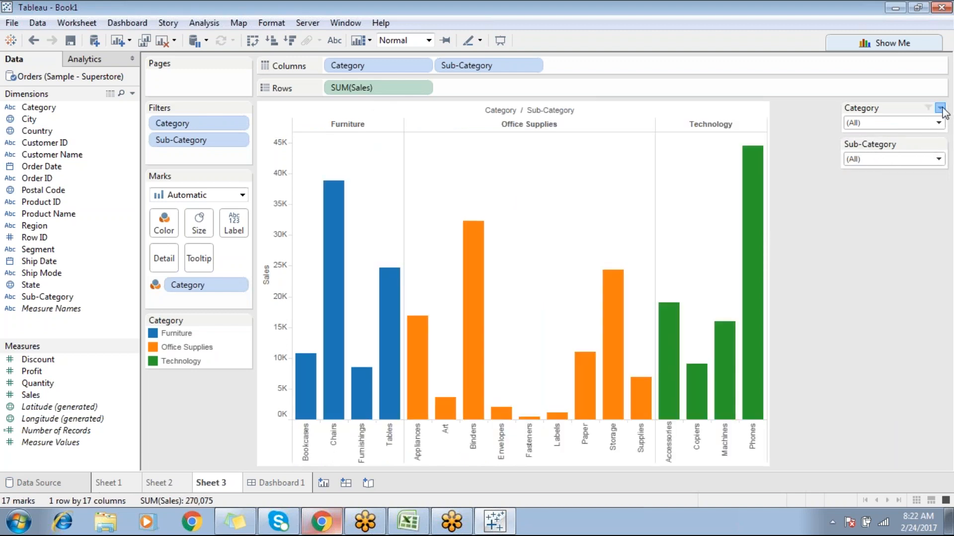
Change the Category filter to a single-value slider, step it forward to Technology and back to (All).
left_click(940, 107)
left_click(843, 273)
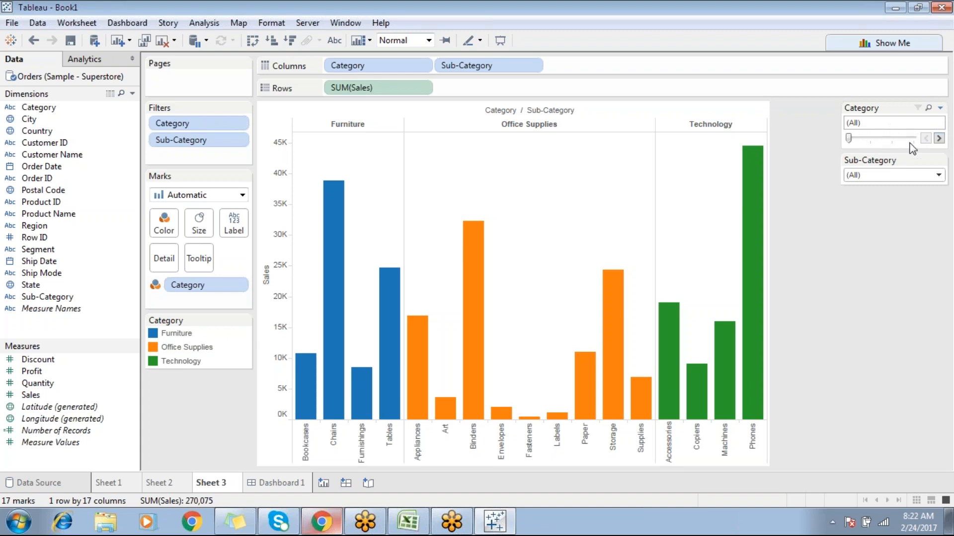
left_click(939, 139)
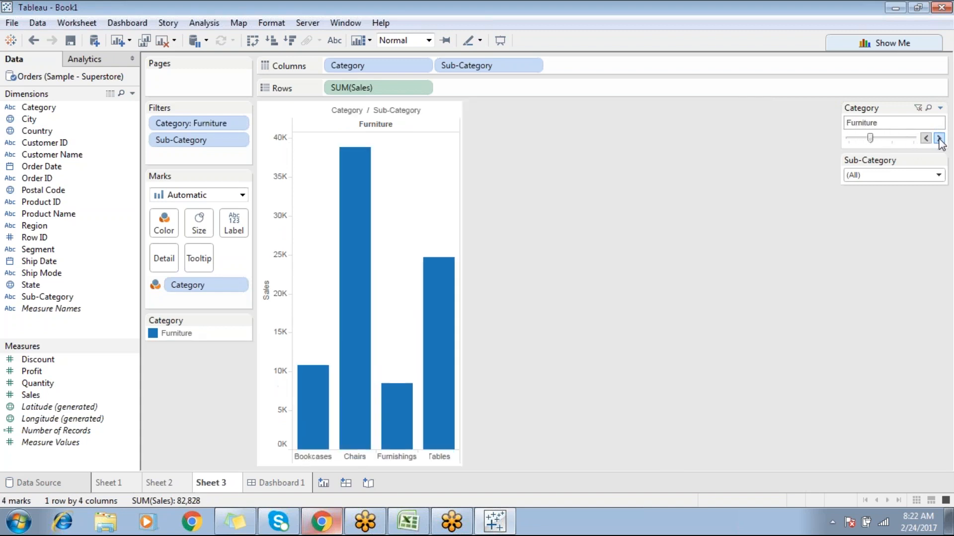
left_click(939, 138)
left_click(939, 139)
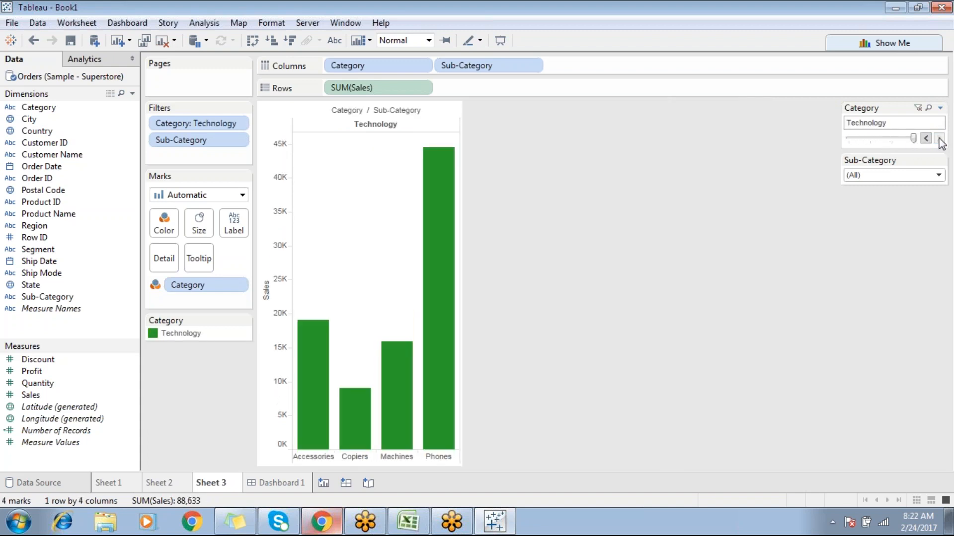
left_click(927, 138)
left_click(927, 139)
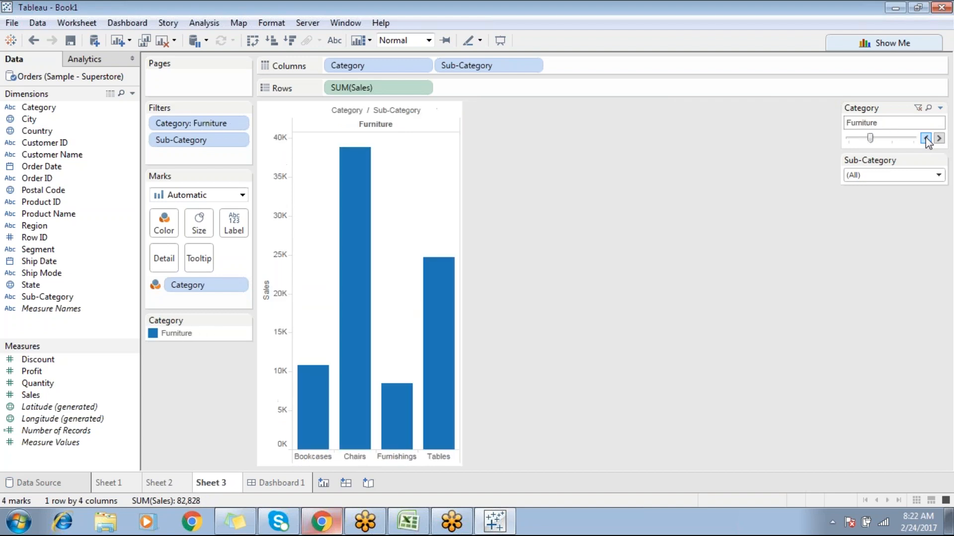
left_click(926, 138)
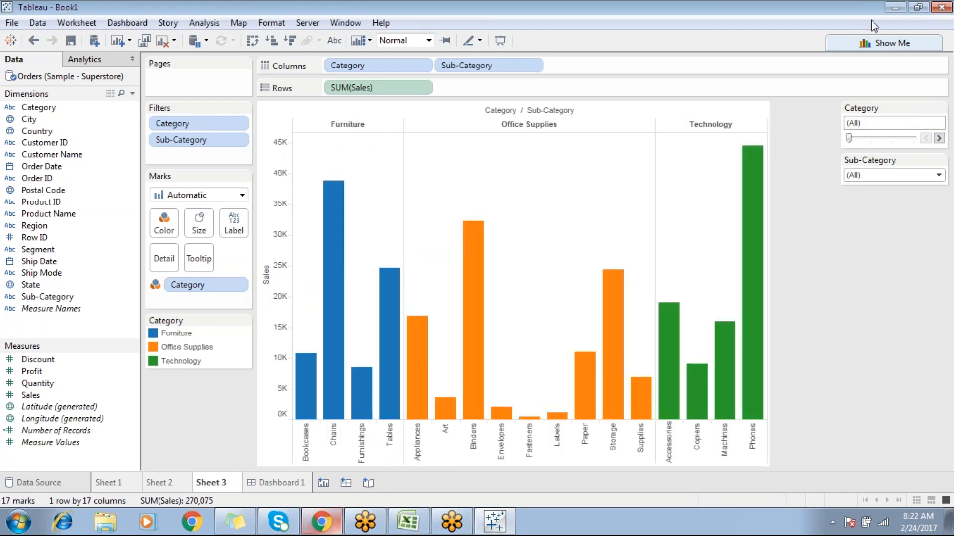
Advance the Category slider from Furniture to Technology once more and clear the Category filter.
left_click(939, 138)
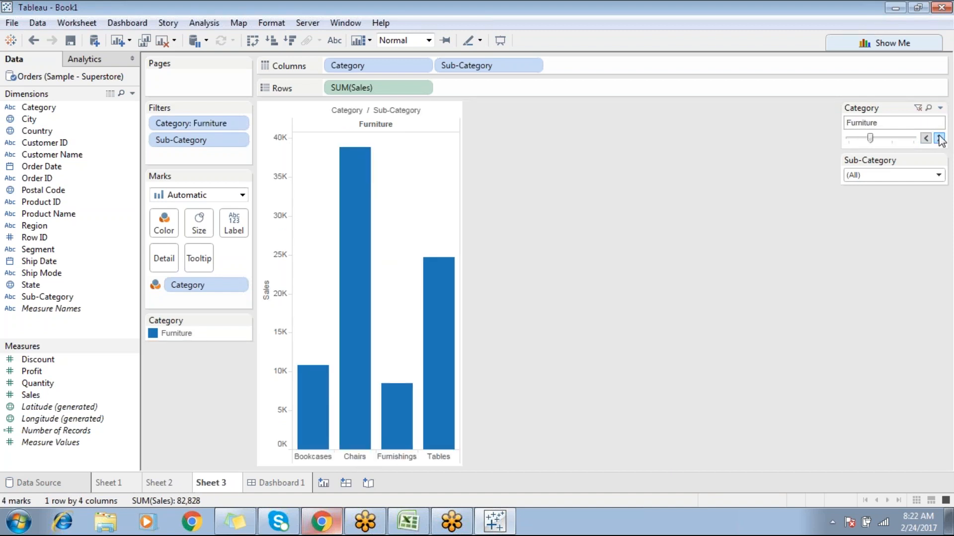
left_click(939, 139)
left_click(939, 138)
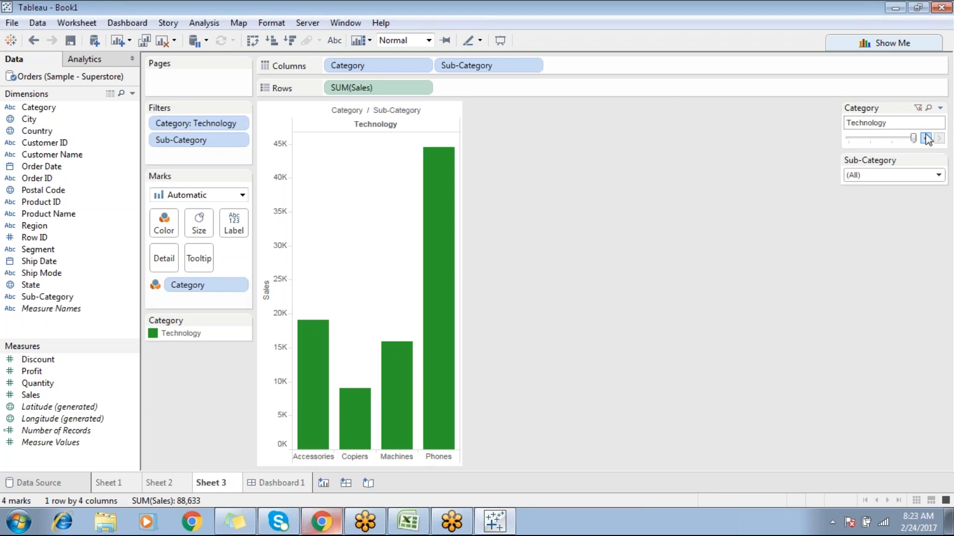
left_click(917, 107)
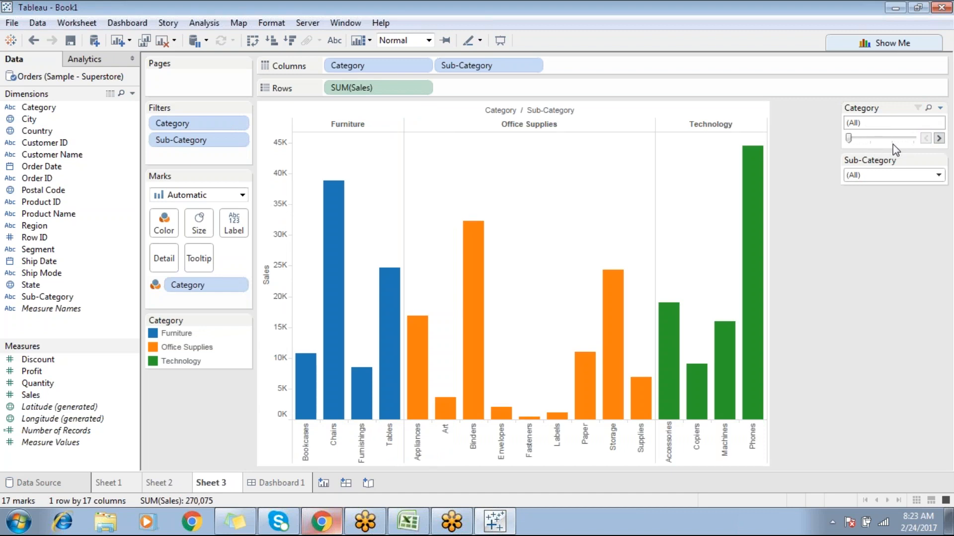
Change the Sub-Category filter to a single-value slider and set it to Art.
left_click(939, 160)
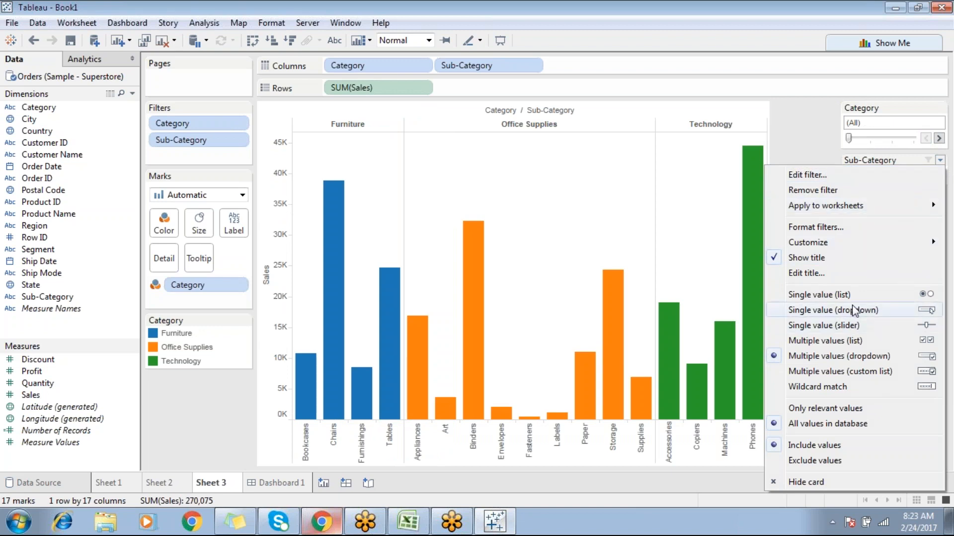
left_click(854, 325)
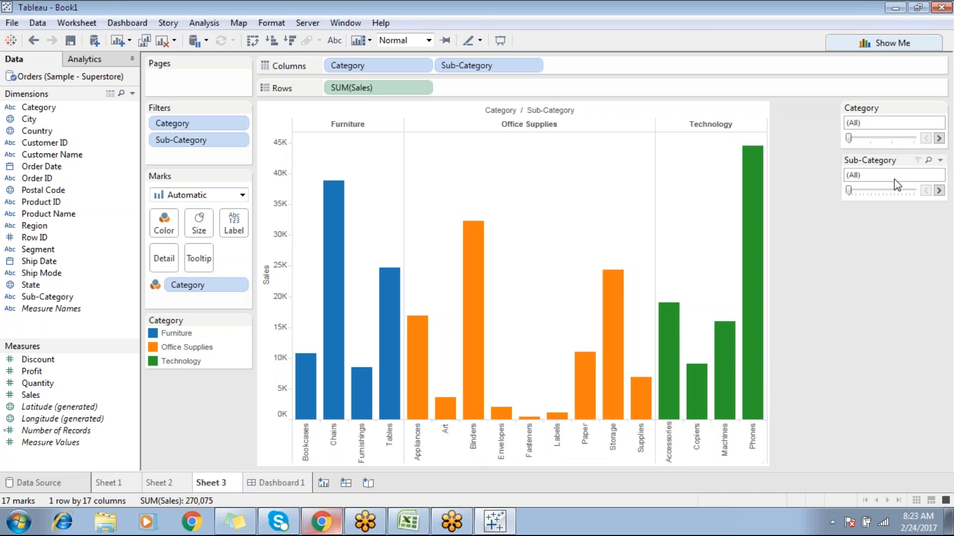
left_click_drag(849, 191, 856, 192)
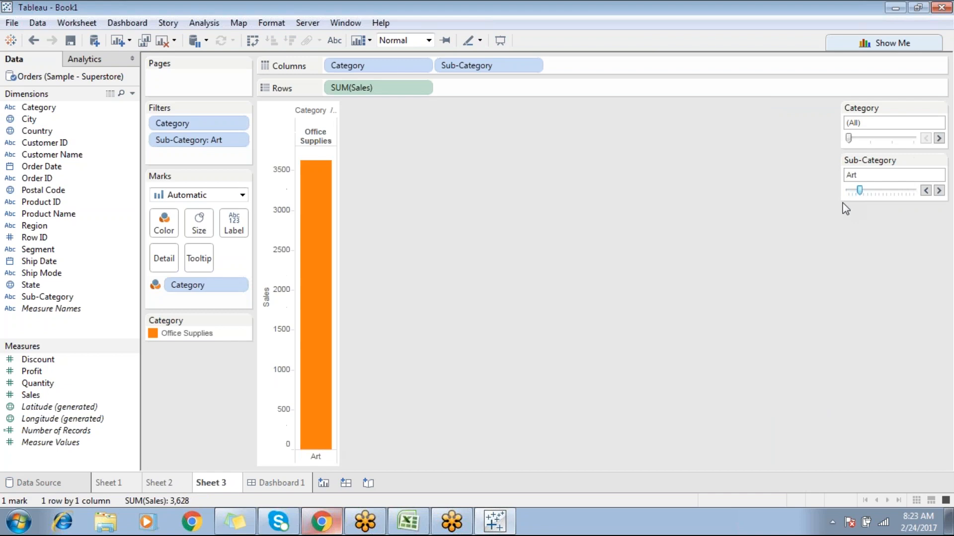
Step the Sub-Category slider forward one value at a time, starting with Binders.
left_click(939, 191)
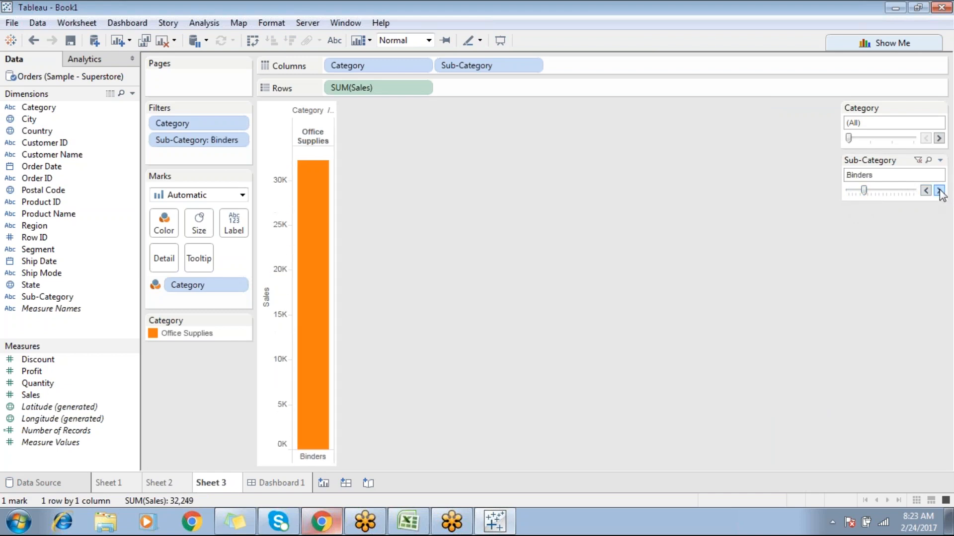
left_click(939, 191)
left_click(939, 191)
left_click(938, 190)
left_click(939, 191)
left_click(939, 190)
left_click(938, 191)
left_click(938, 191)
left_click(939, 191)
left_click(939, 191)
left_click(938, 191)
left_click(939, 190)
left_click(939, 191)
left_click(938, 191)
Move the Sub-Category slider back to (All).
left_click(926, 191)
left_click(926, 190)
left_click(926, 190)
left_click(926, 190)
left_click_drag(898, 192, 867, 192)
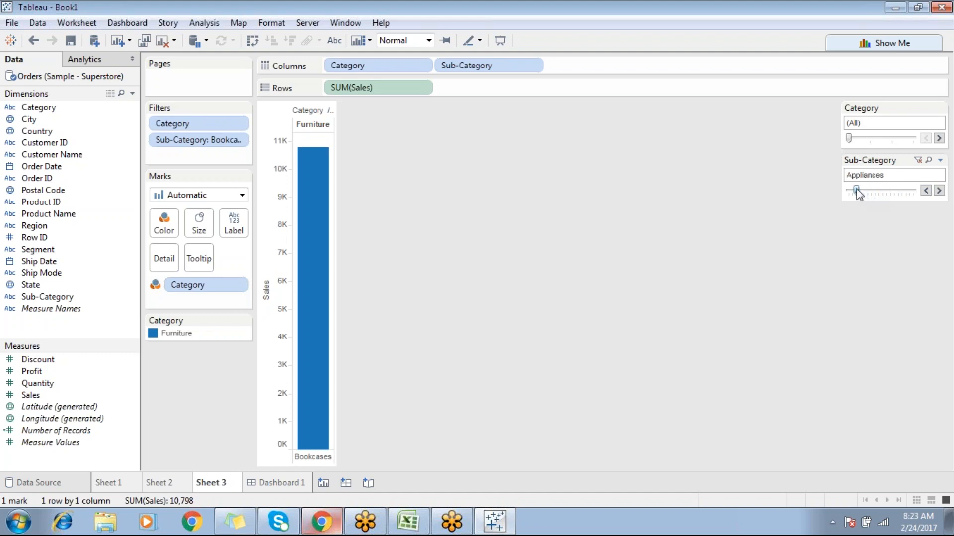
left_click_drag(876, 191, 862, 193)
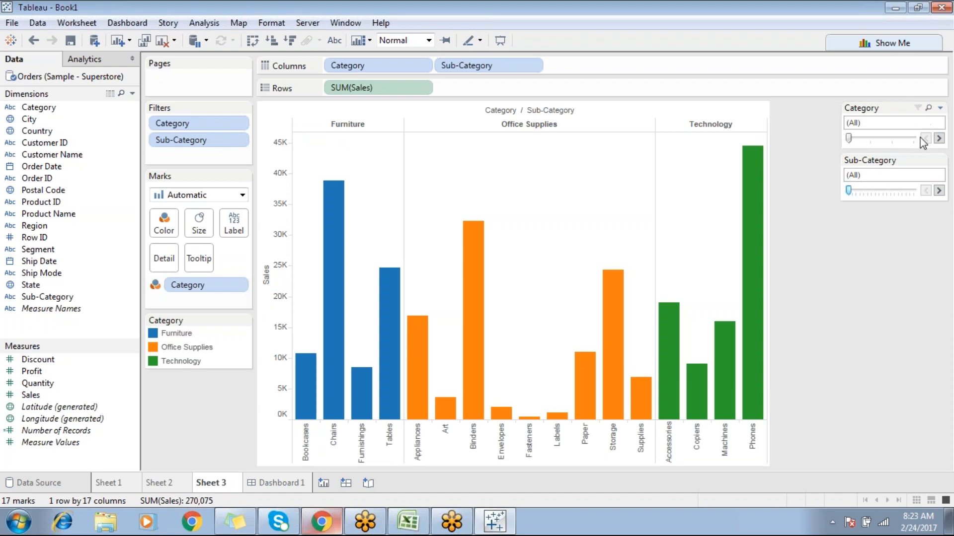
Change the Category filter to a single-value dropdown and filter the chart to Office Supplies.
left_click(940, 108)
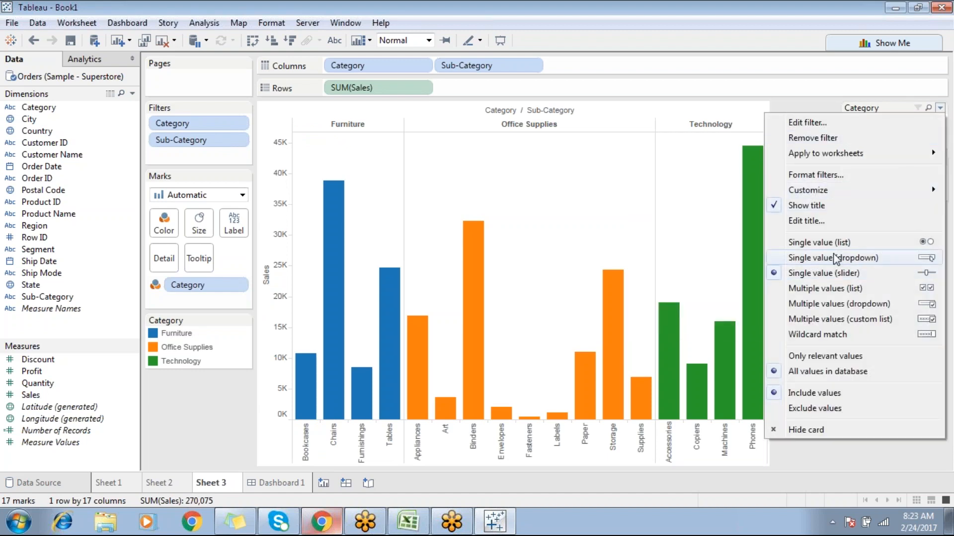
left_click(831, 257)
left_click(902, 118)
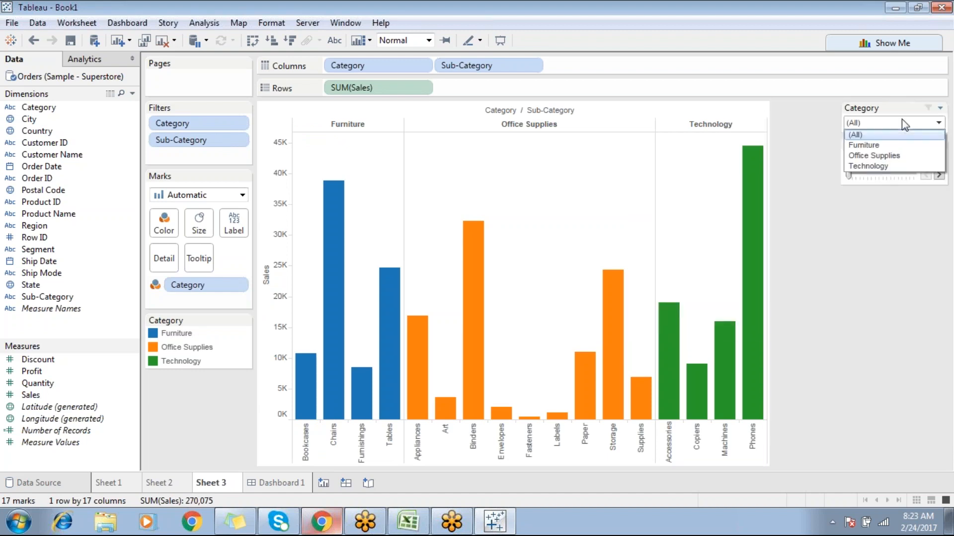
left_click(877, 155)
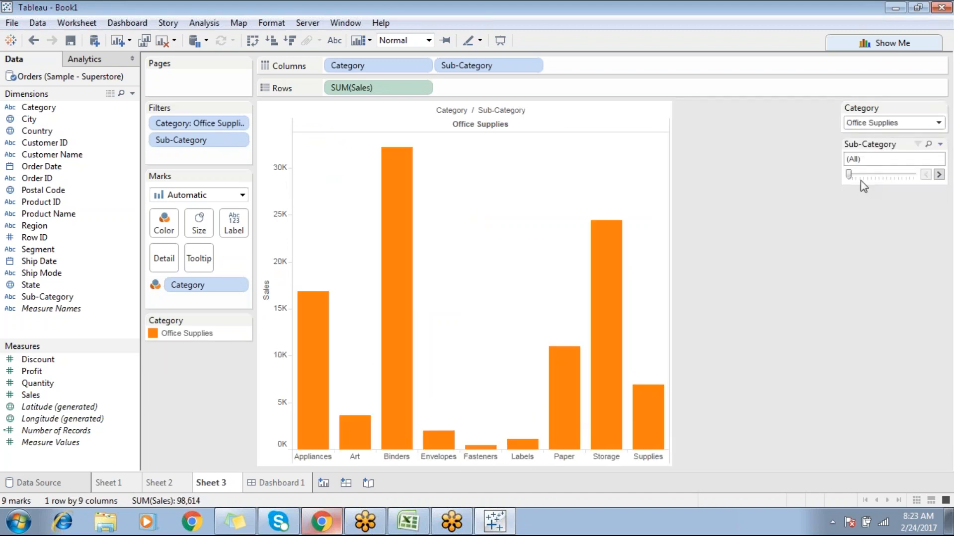
Try the Sub-Category slider on Office Supplies, return it to (All), and view the Category filter's display options.
mouse_move(848, 176)
left_mouse_down()
mouse_move(870, 177)
mouse_move(848, 176)
left_mouse_up()
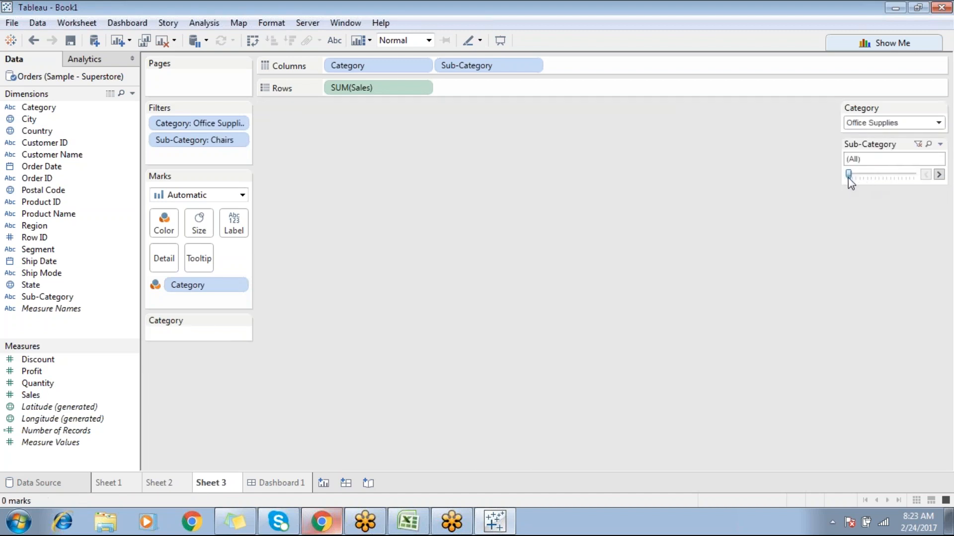
left_click(939, 107)
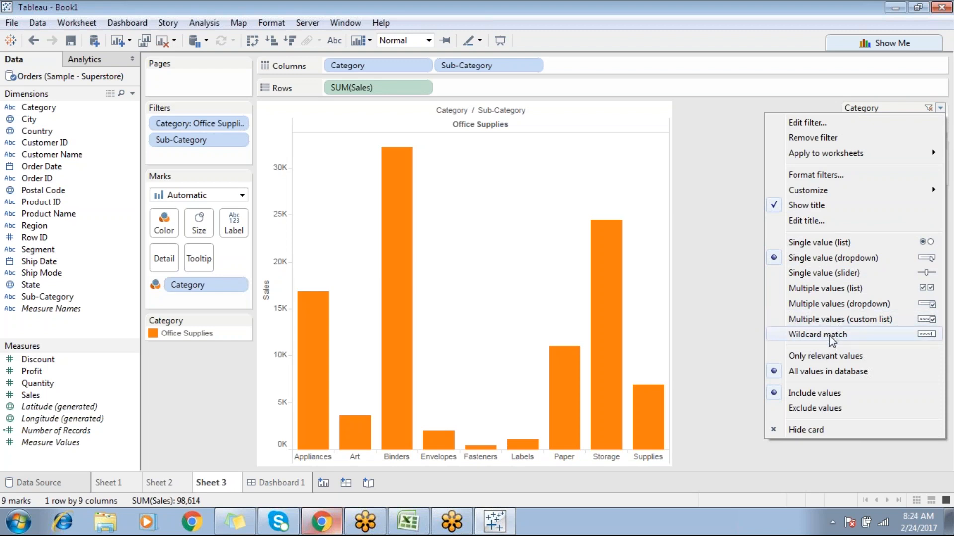
left_click(731, 291)
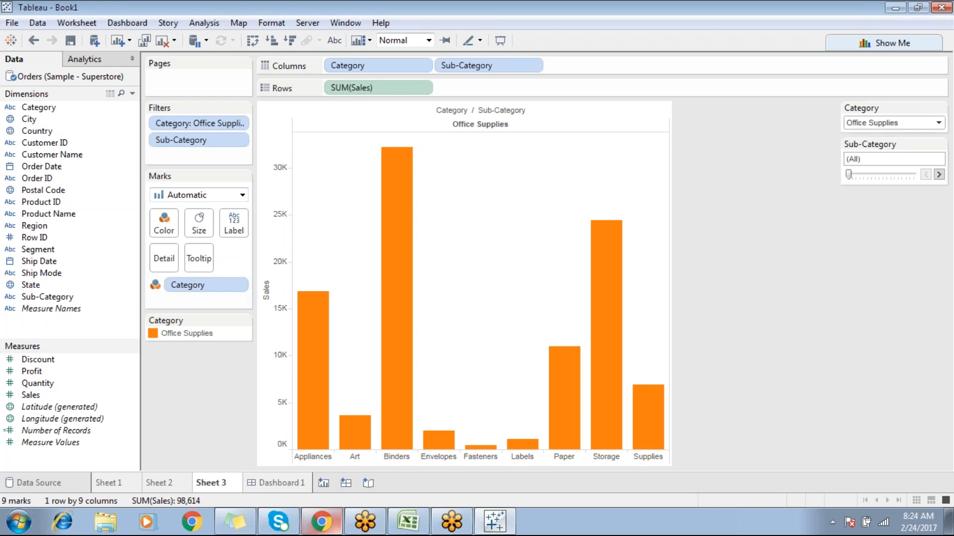
left_click(94, 214)
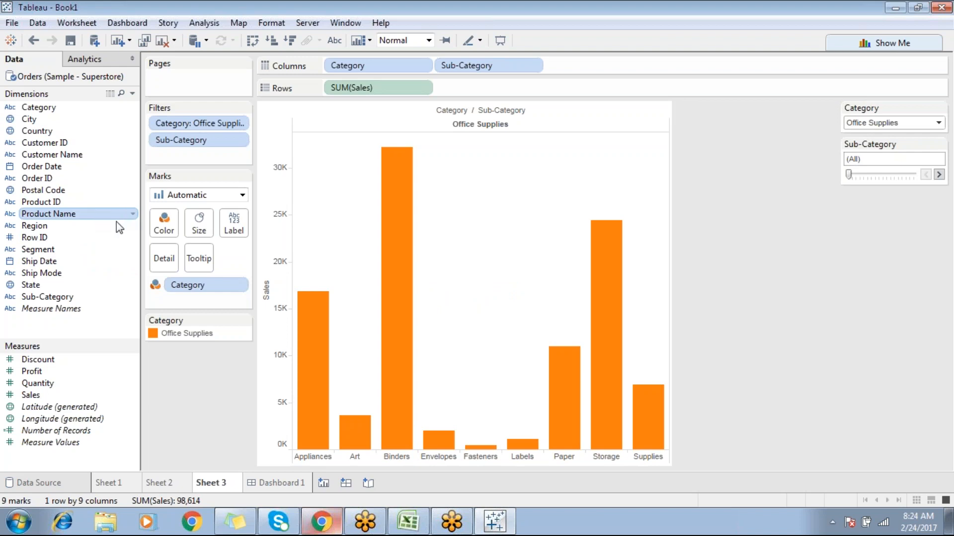
double_click(72, 218)
right_click(72, 218)
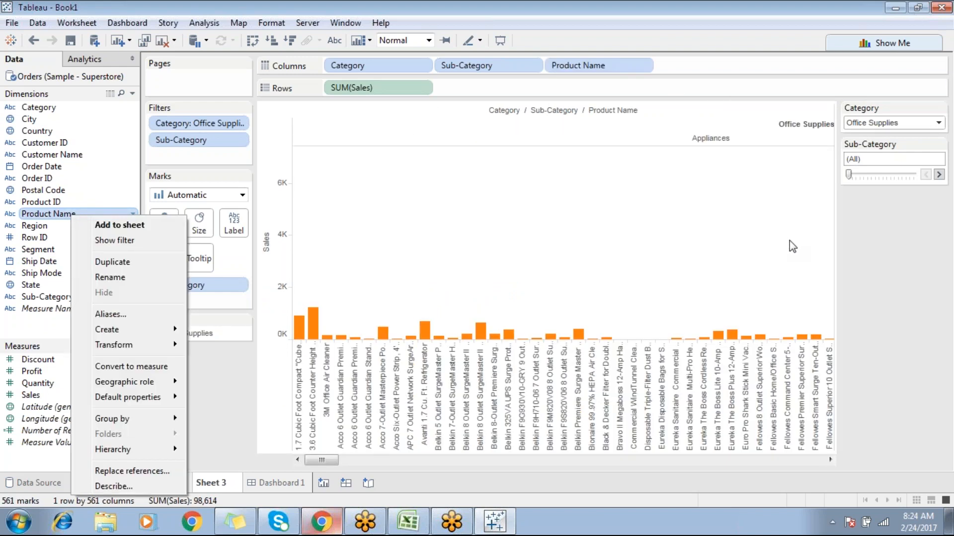
left_click(854, 226)
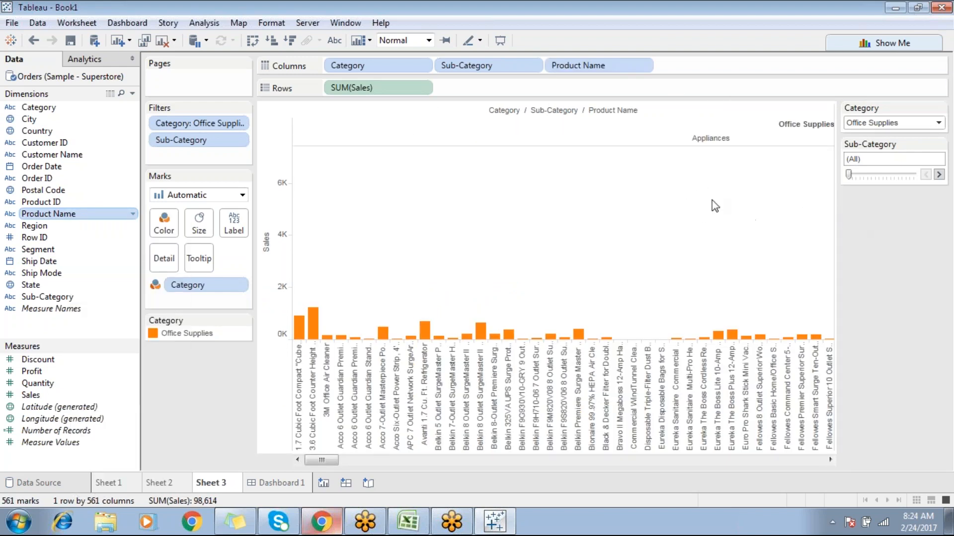
key("ctrl+z")
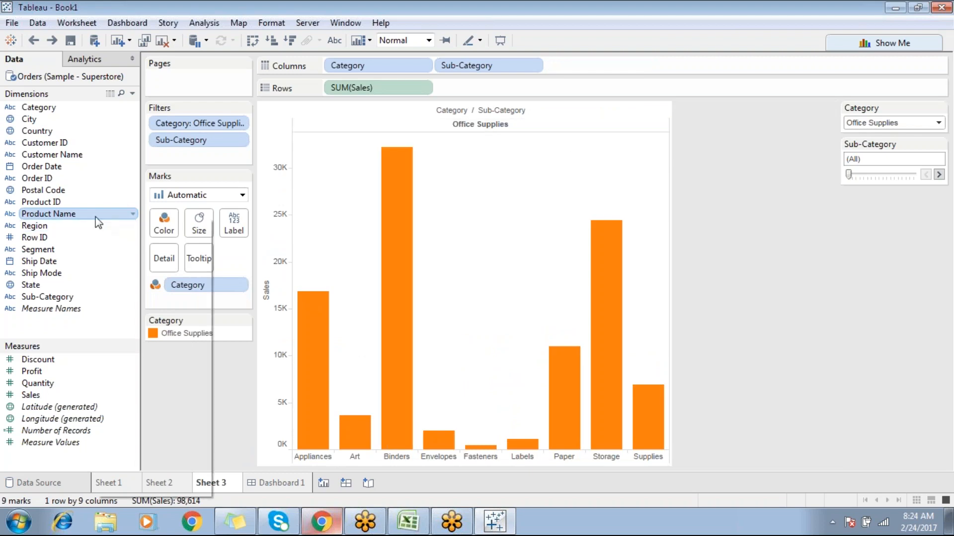
Show a filter for the Product Name dimension on the worksheet.
right_click(95, 217)
left_click(129, 241)
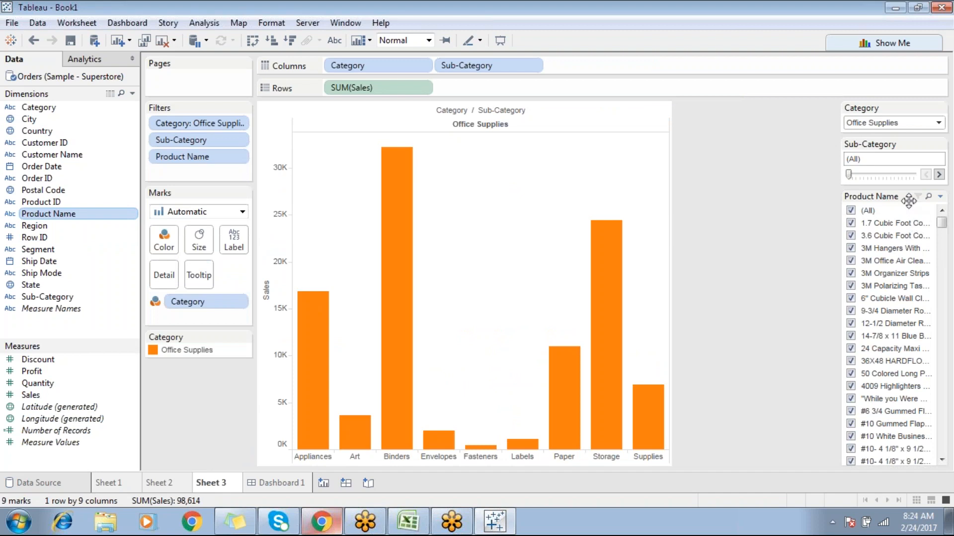
left_click(873, 19)
left_click(875, 26)
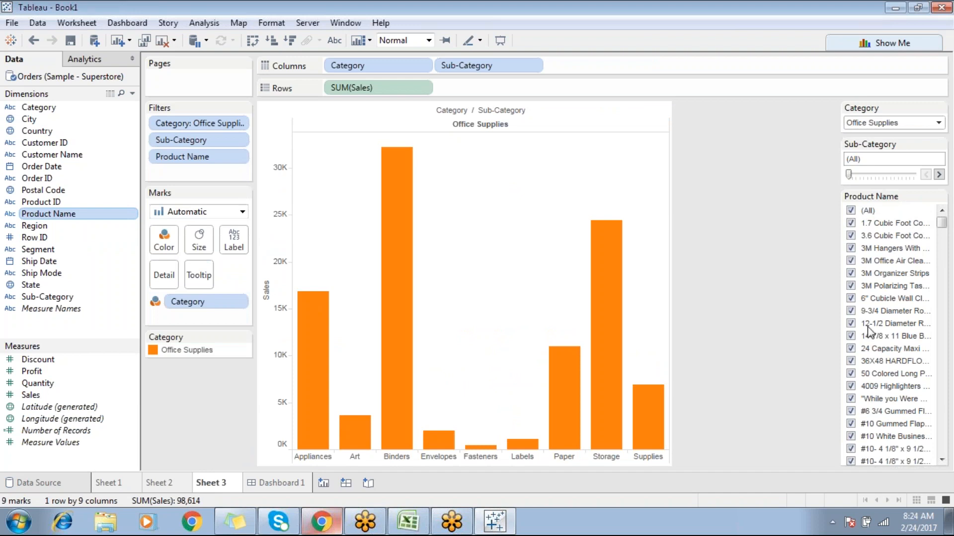
left_click(948, 364)
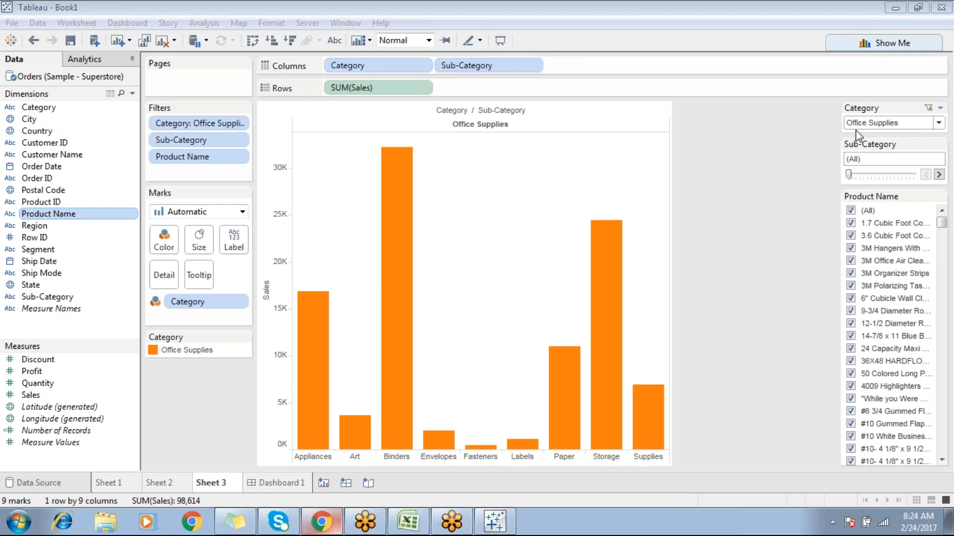
Switch to Dashboard 1 and make the Sheet 3 chart a floating object.
left_click(281, 483)
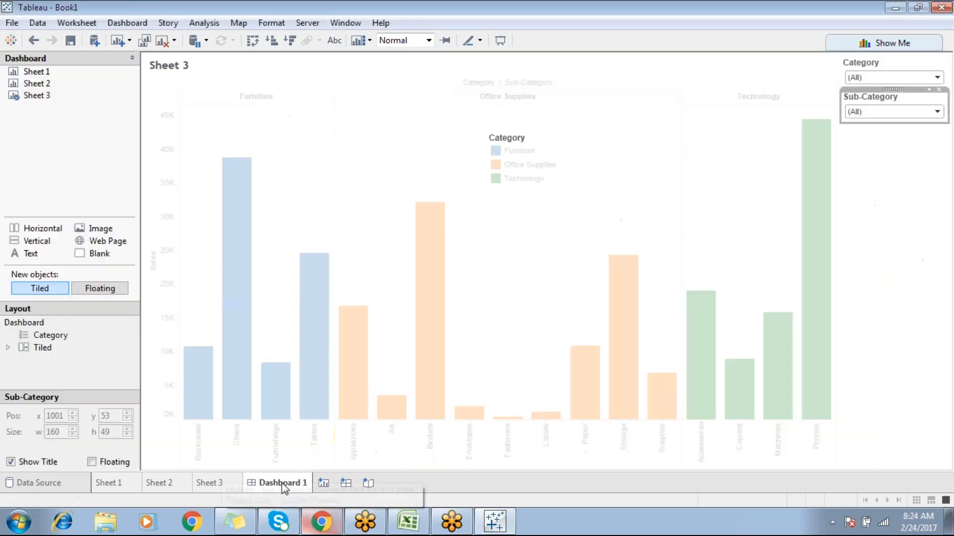
left_click(672, 85)
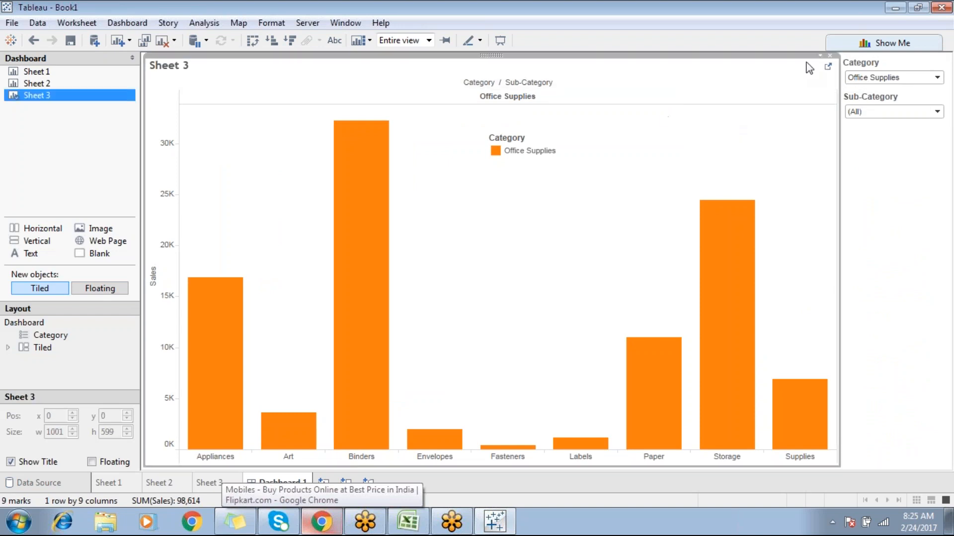
left_click(817, 55)
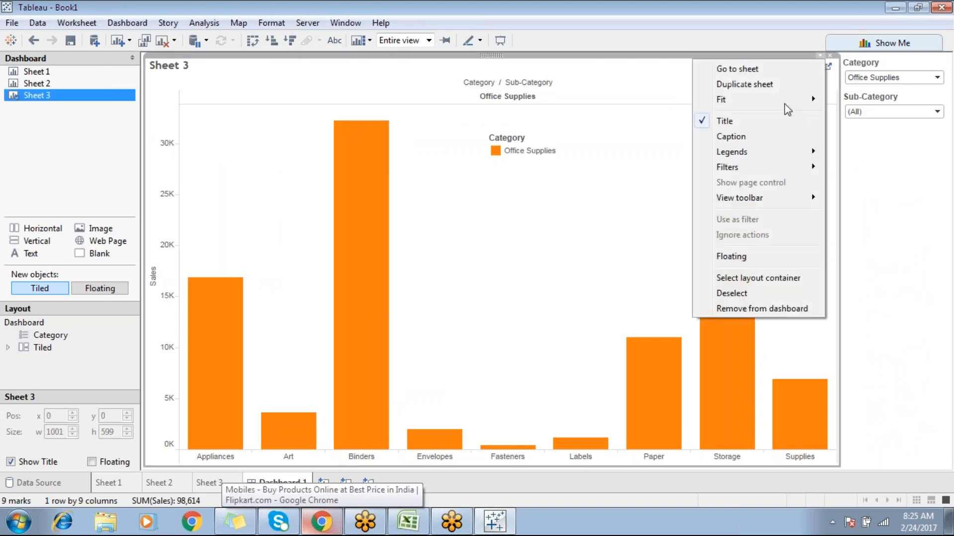
left_click(725, 257)
left_click(658, 193)
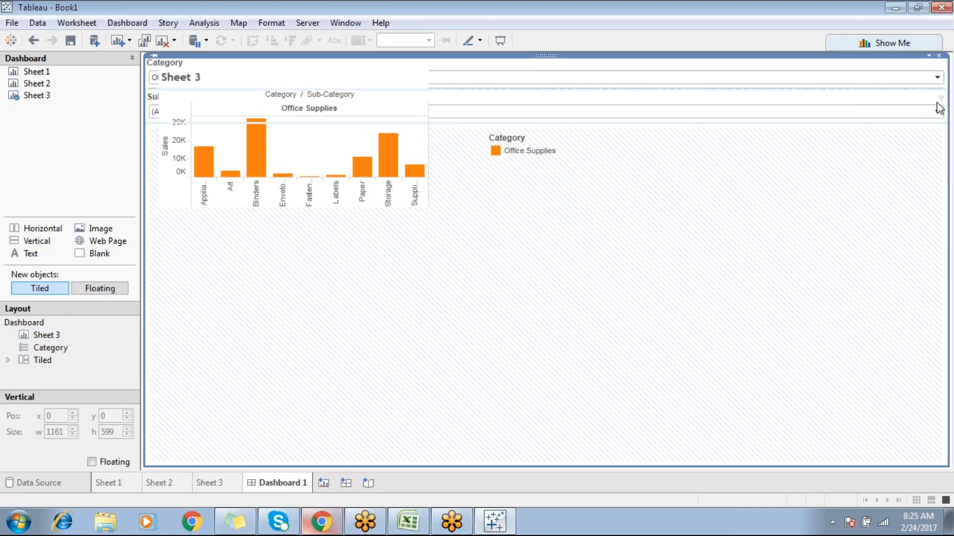
Make the layout container holding the Category and Sub-Category filters a floating object on the dashboard.
left_click(928, 56)
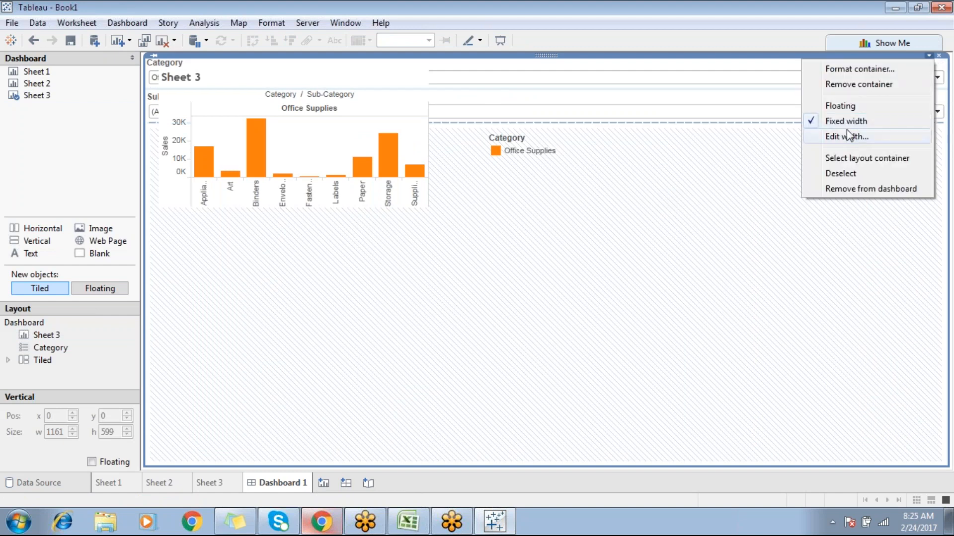
left_click(852, 105)
left_click(790, 141)
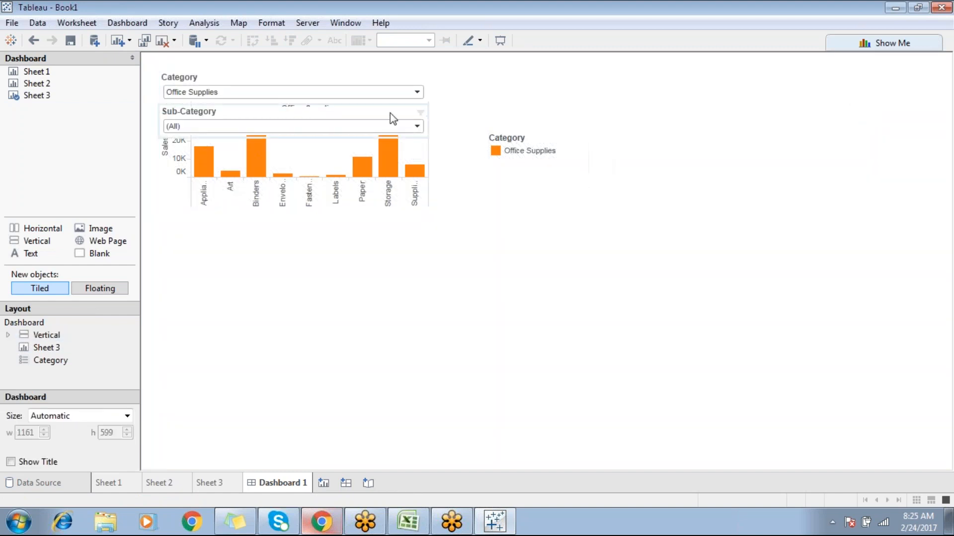
Take the Category filter out of the vertical container and make it a separate floating object.
left_click(314, 79)
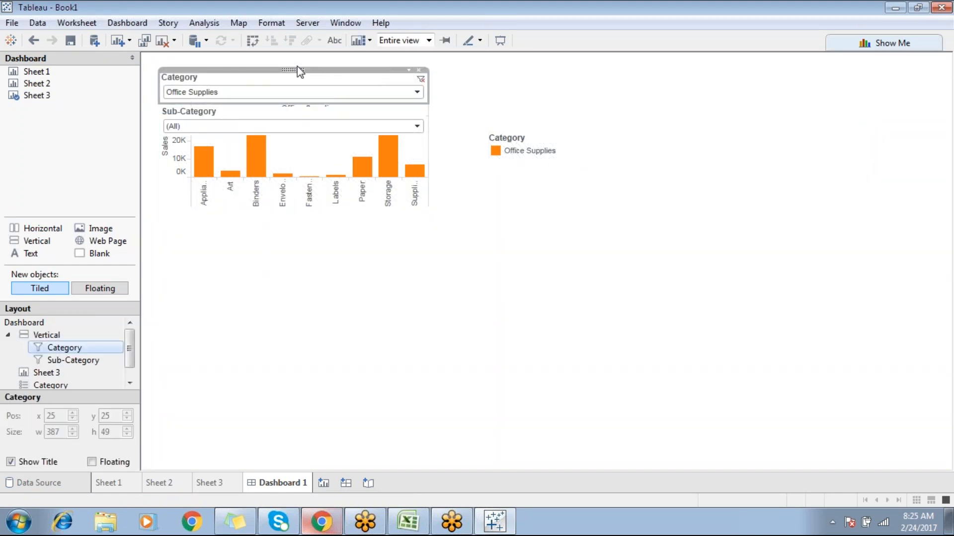
left_click_drag(293, 70, 678, 77)
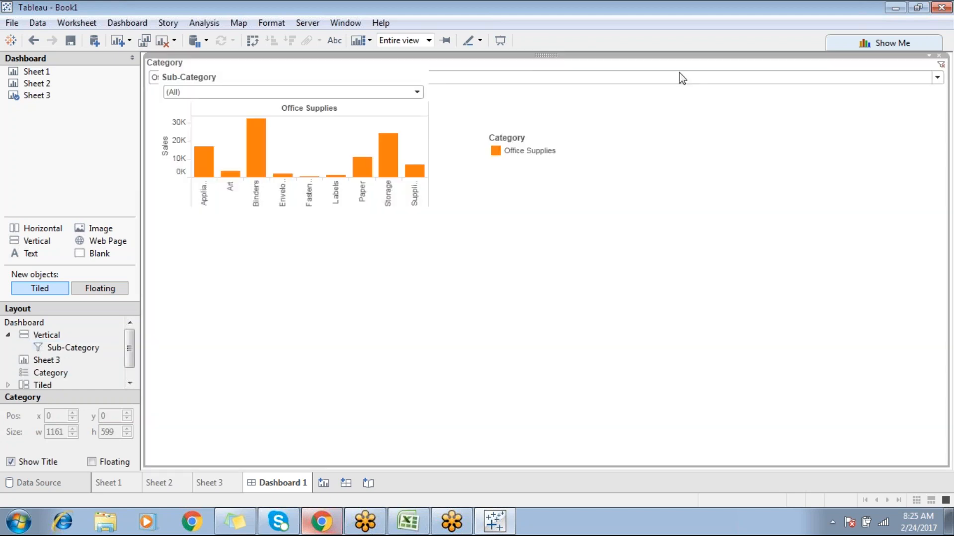
left_click(932, 56)
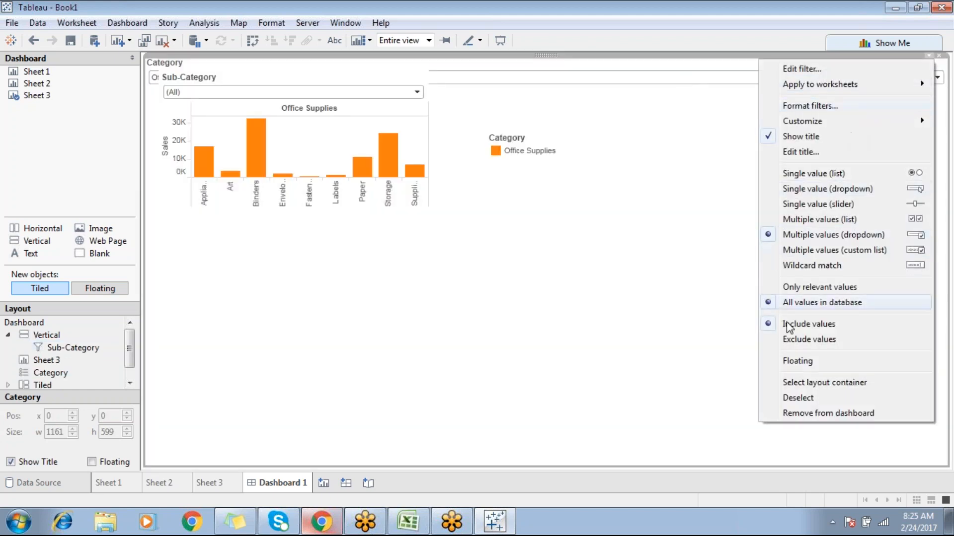
left_click(790, 362)
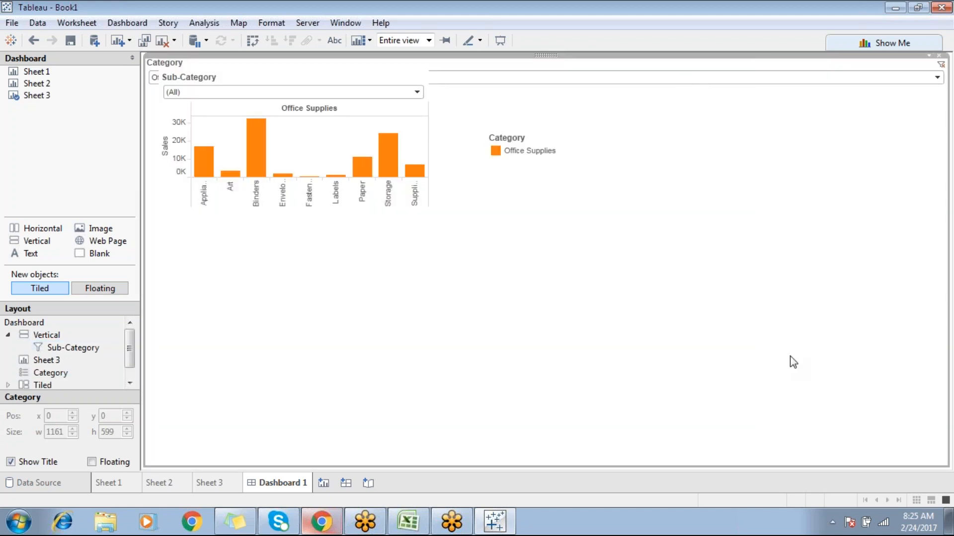
left_click(455, 119)
Make the Sub-Category filter floating and place it well to the right of the Category filter.
left_click(319, 82)
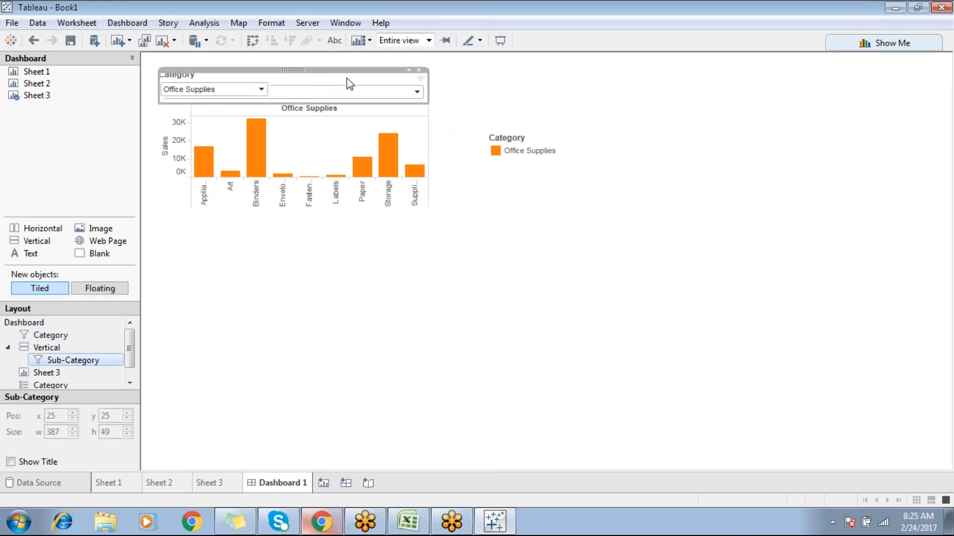
left_click(413, 74)
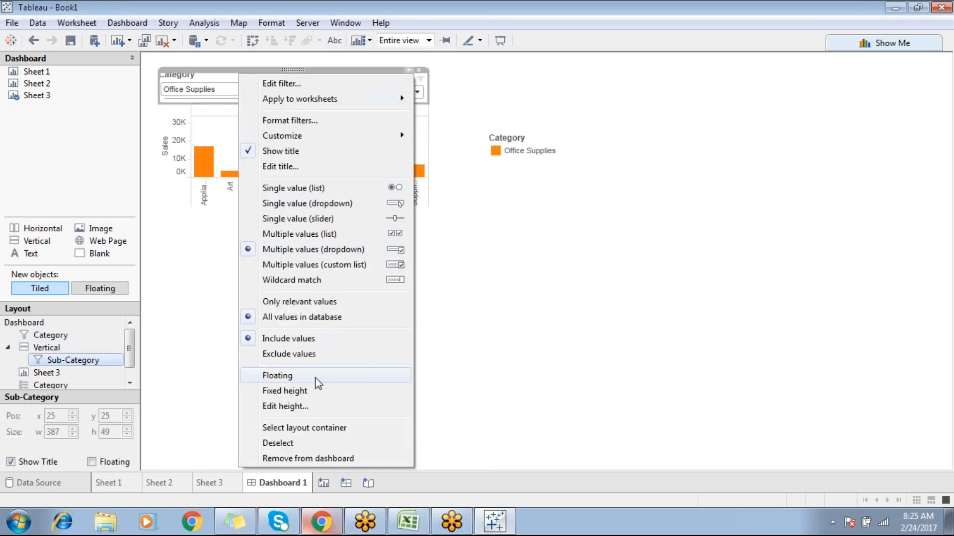
left_click(315, 376)
left_click_drag(230, 94, 642, 74)
Move the Sheet 3 chart to about x 286, y 271 and place the Category and Sub-Category filters side by side above it.
left_click(380, 97)
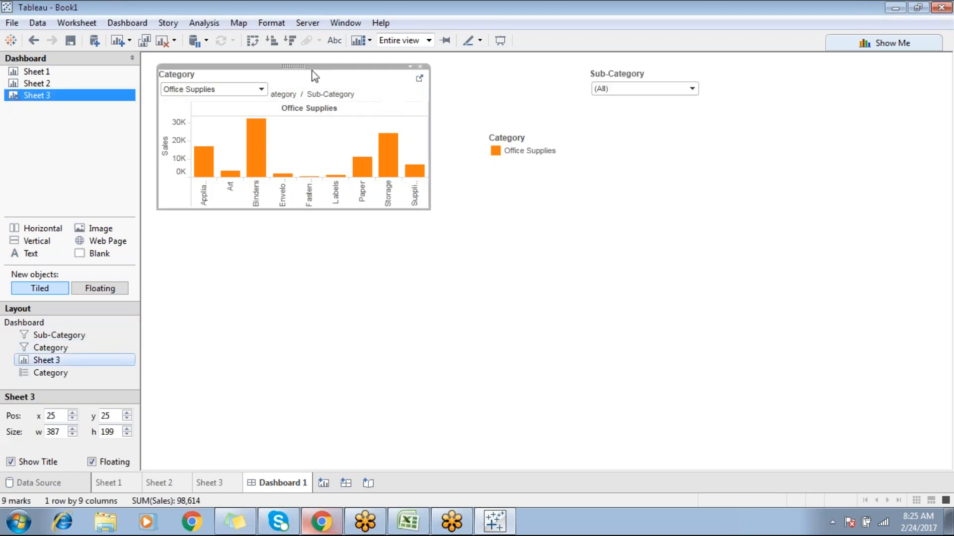
left_click_drag(300, 66, 484, 244)
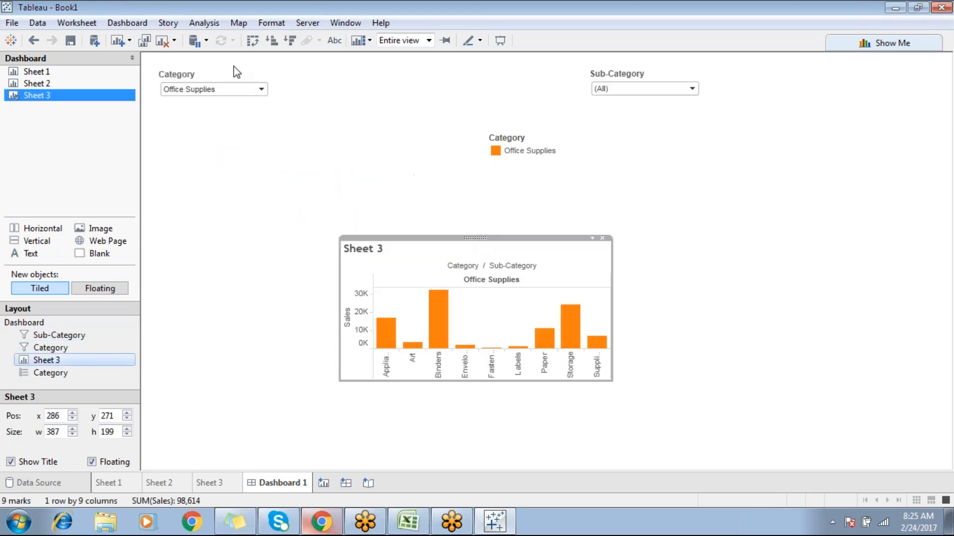
left_click(220, 76)
left_click_drag(223, 69, 530, 75)
left_click(602, 114)
left_click(628, 74)
left_click_drag(643, 65, 637, 74)
left_click(655, 129)
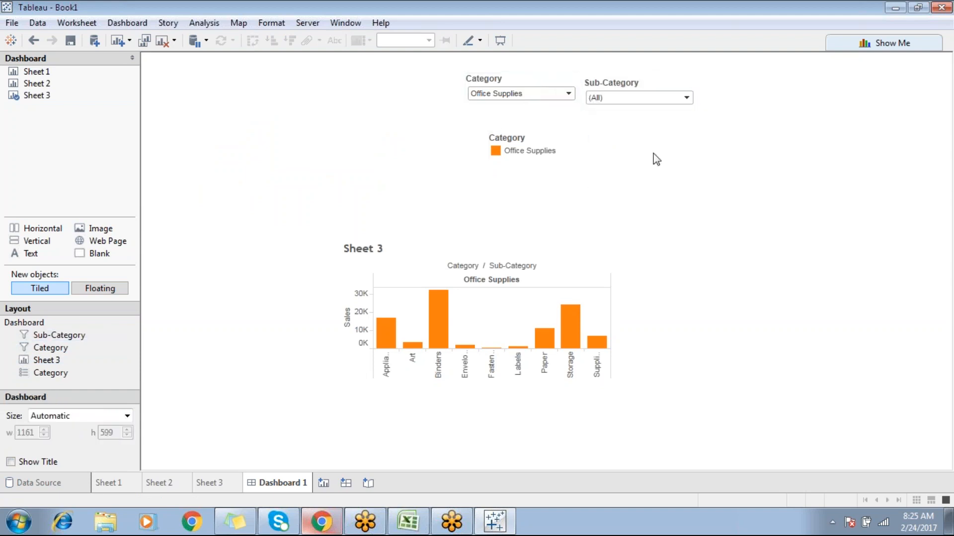
Check the Category filter's position values and set the Sub-Category filter's y position to 31 to align both.
left_click(518, 82)
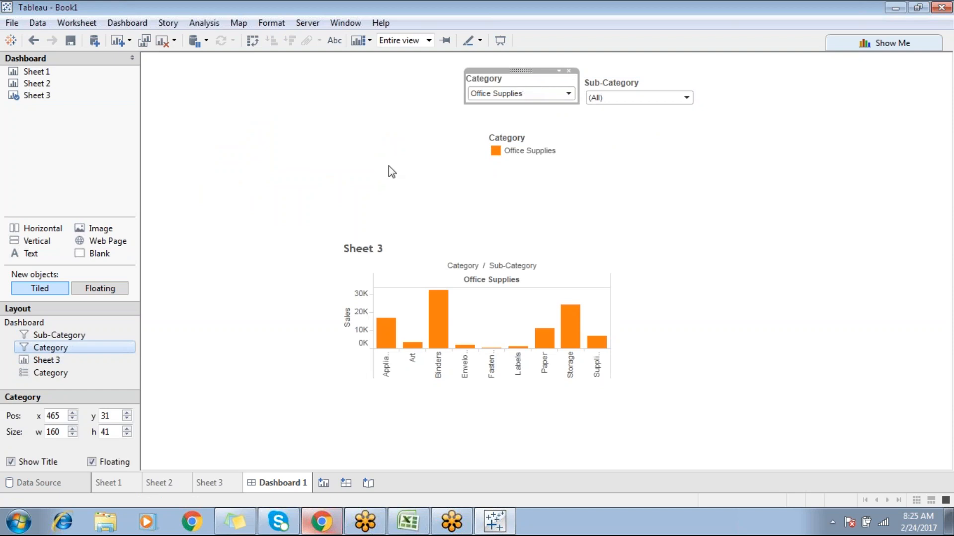
double_click(55, 416)
double_click(106, 415)
double_click(53, 432)
double_click(50, 416)
key("Tab")
left_click(619, 91)
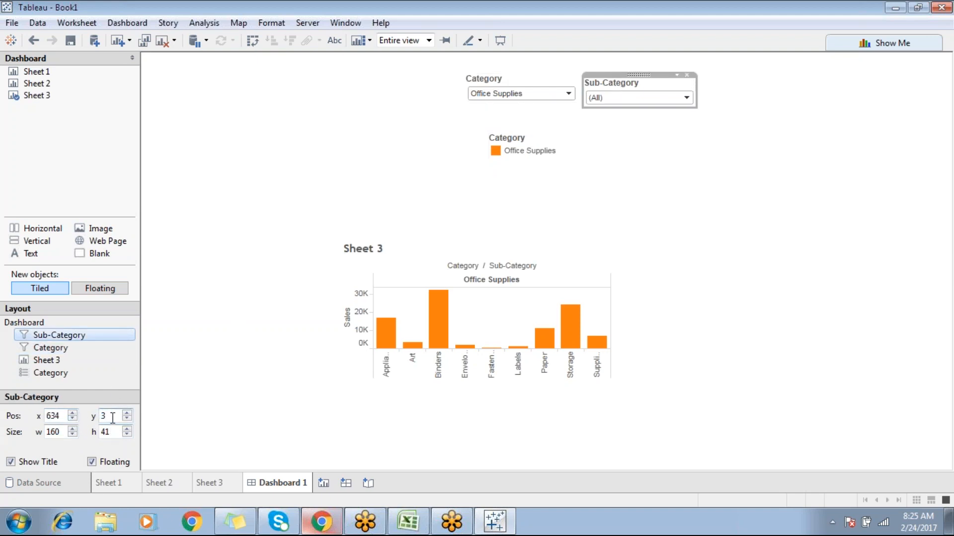
key("Return")
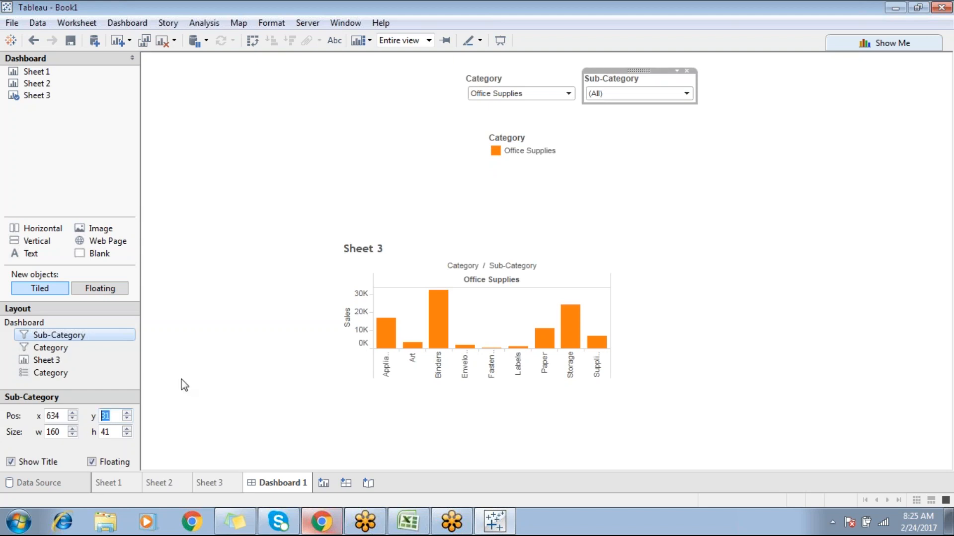
left_click(723, 158)
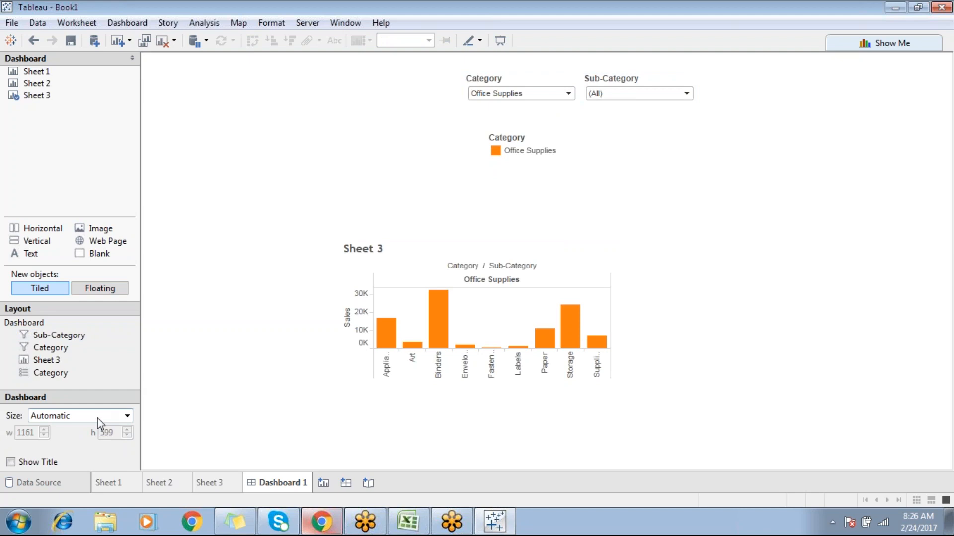
Compare the position and size values of the Category and Sub-Category filters.
left_click(539, 82)
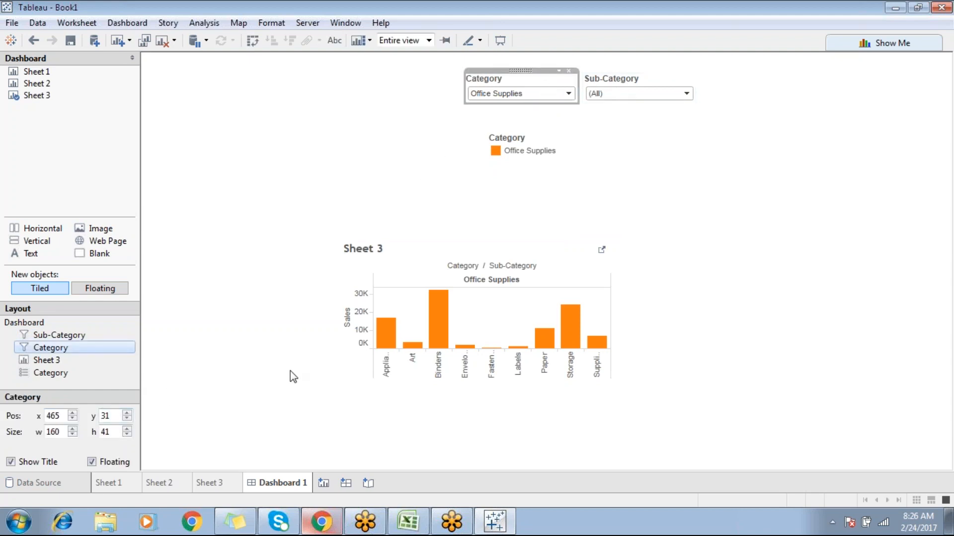
left_click(616, 86)
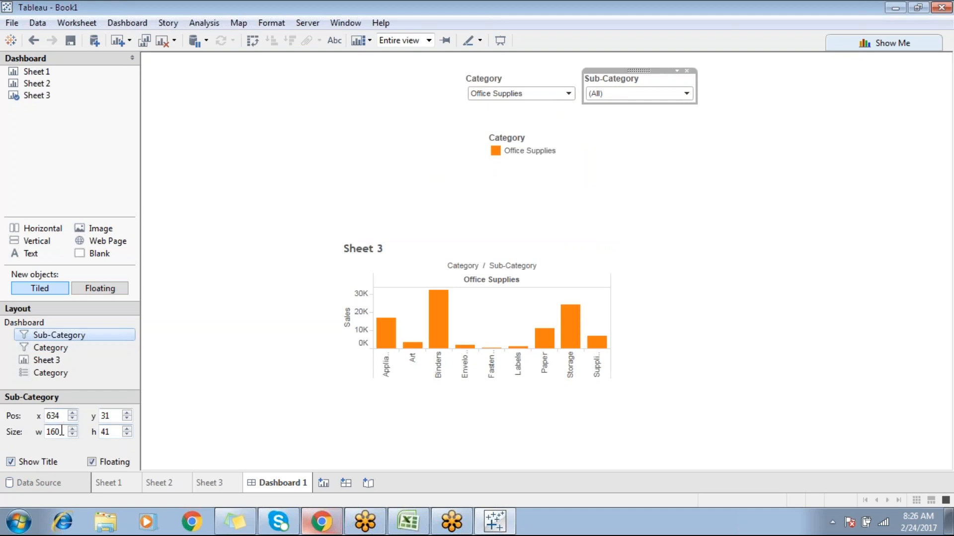
left_click(679, 141)
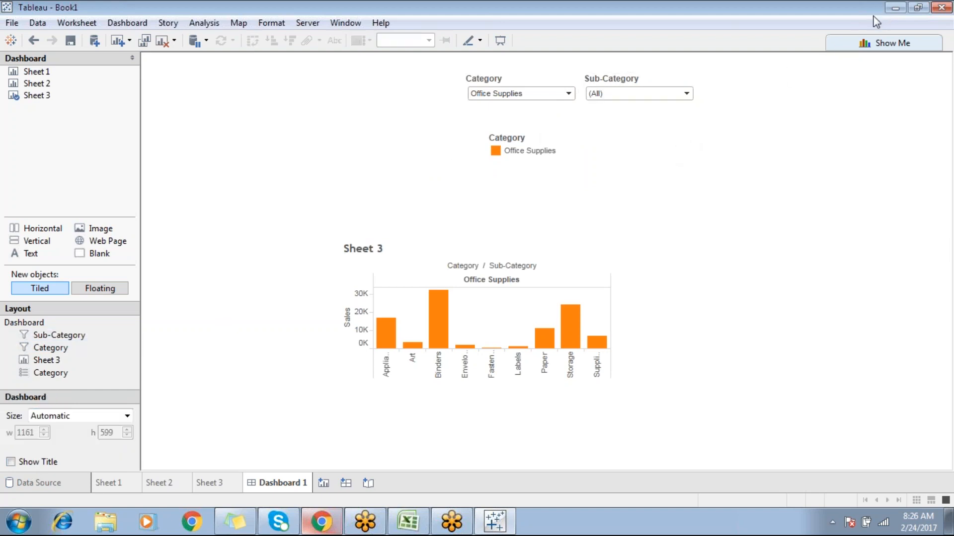
left_click(887, 33)
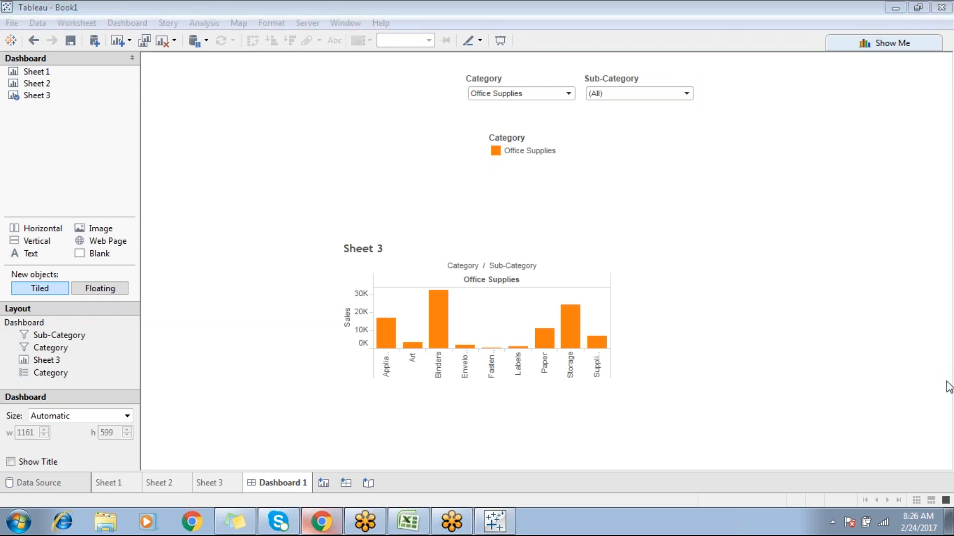
Widen the Sheet 3 chart to about 587 and move it up to about x 63, y 170.
left_click(486, 251)
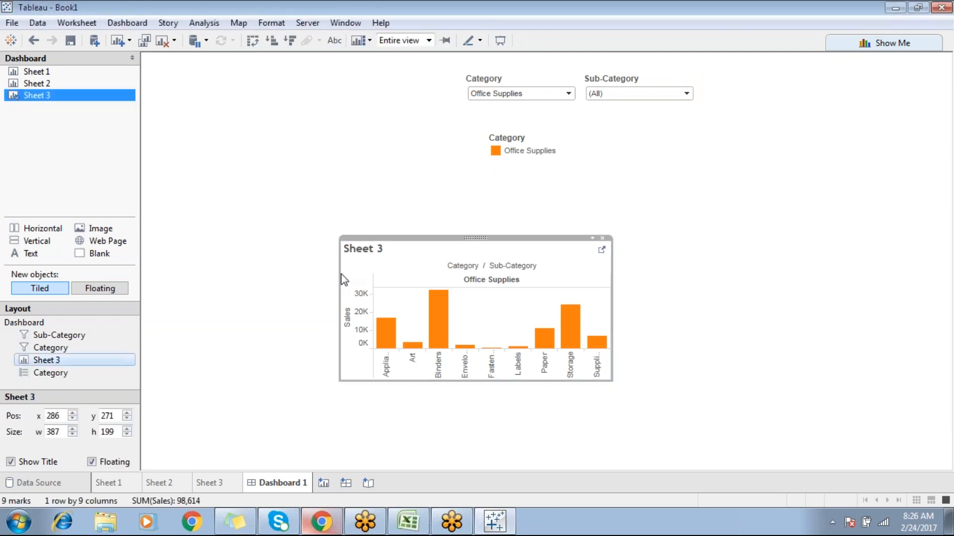
left_click_drag(340, 274, 200, 283)
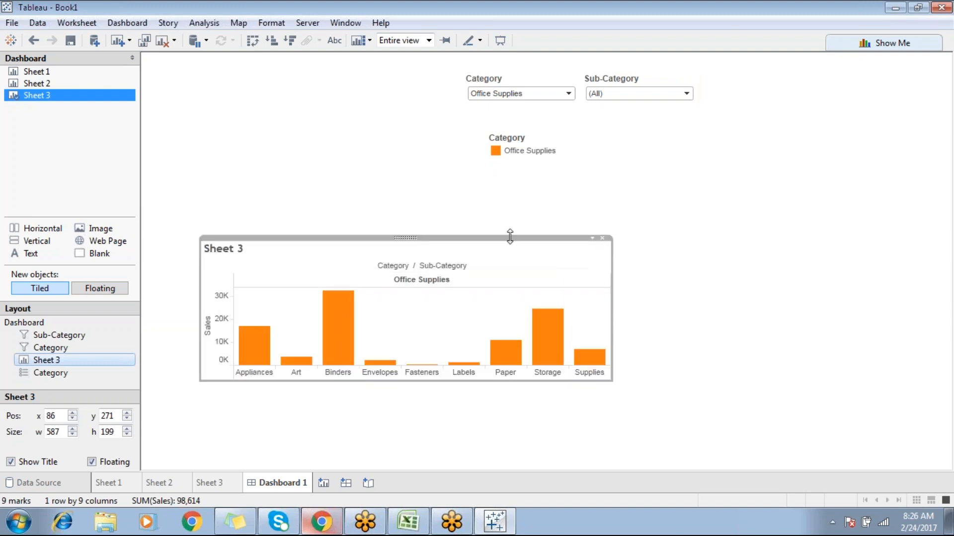
left_click_drag(404, 237, 388, 167)
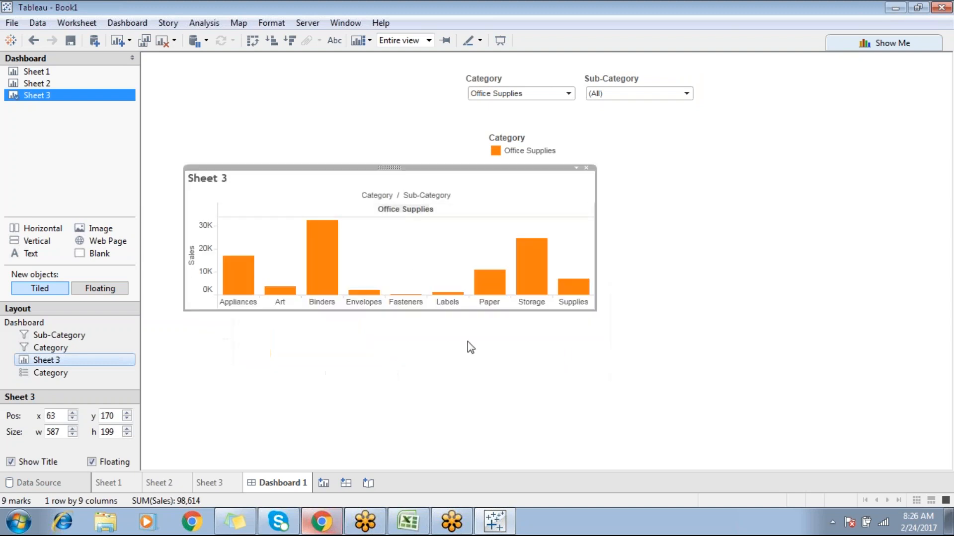
left_click(468, 347)
On Sheet 3, move the Product Name filter card beside the Category filter and display it as a multiple values dropdown.
left_click(224, 482)
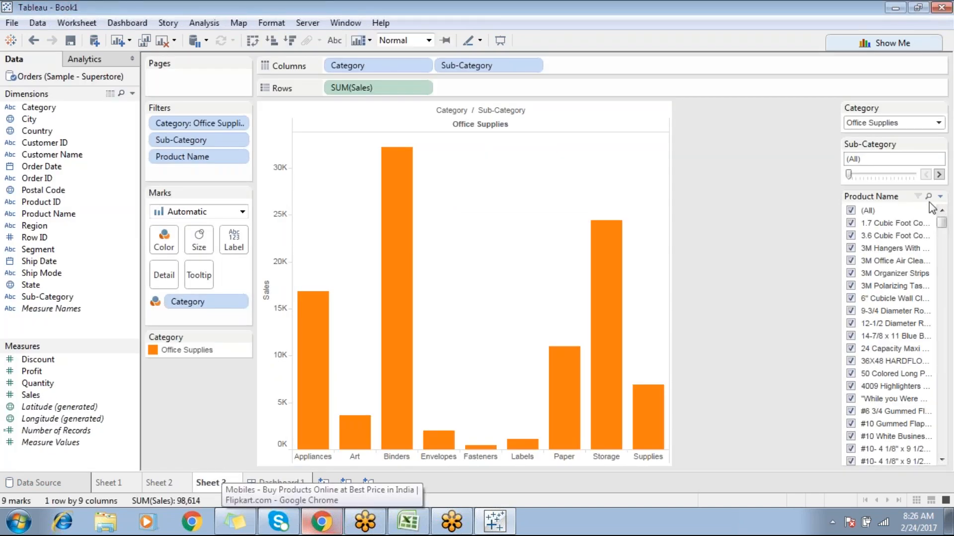
left_click_drag(909, 196, 822, 119)
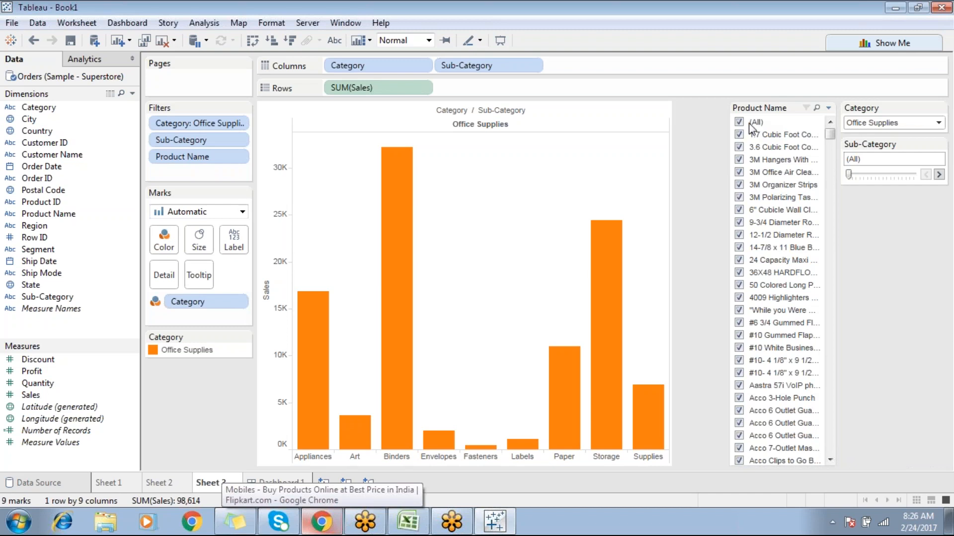
left_click(828, 107)
left_click(753, 278)
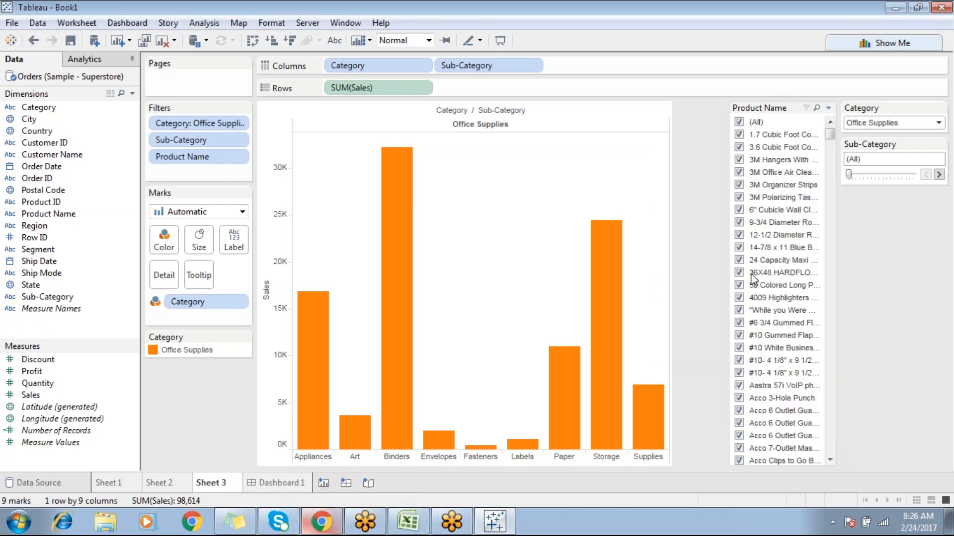
left_click(789, 127)
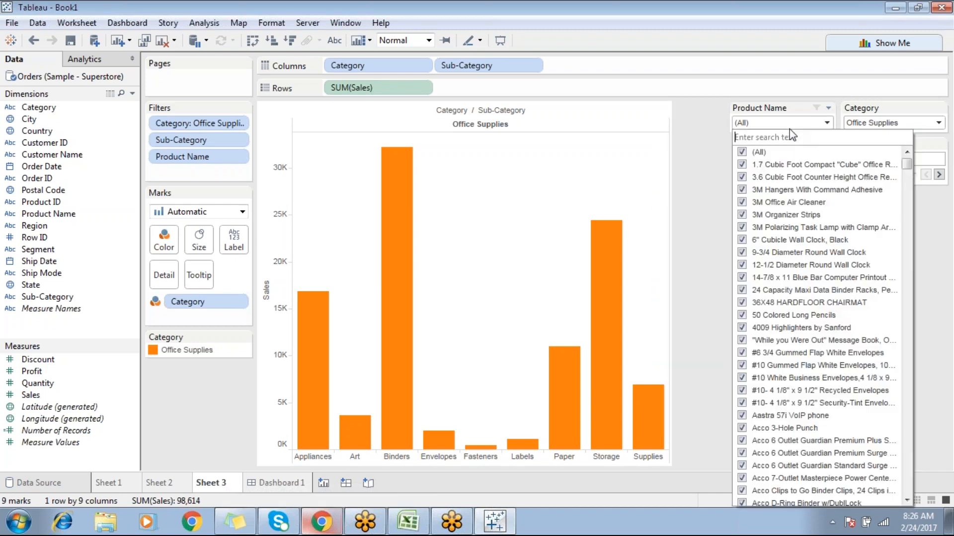
left_click(702, 189)
Switch the Product Name filter to a multiple values list and look through its entries.
left_click(824, 123)
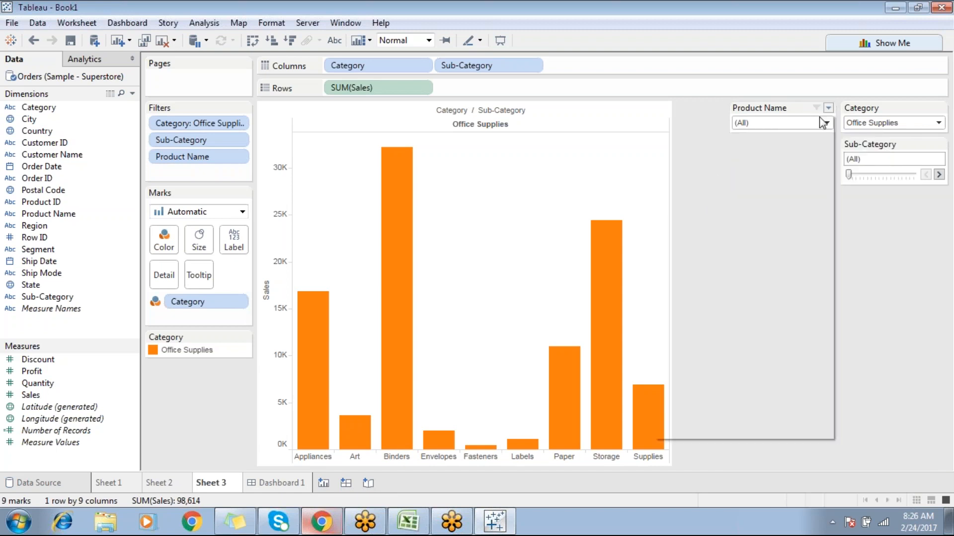
left_click(759, 285)
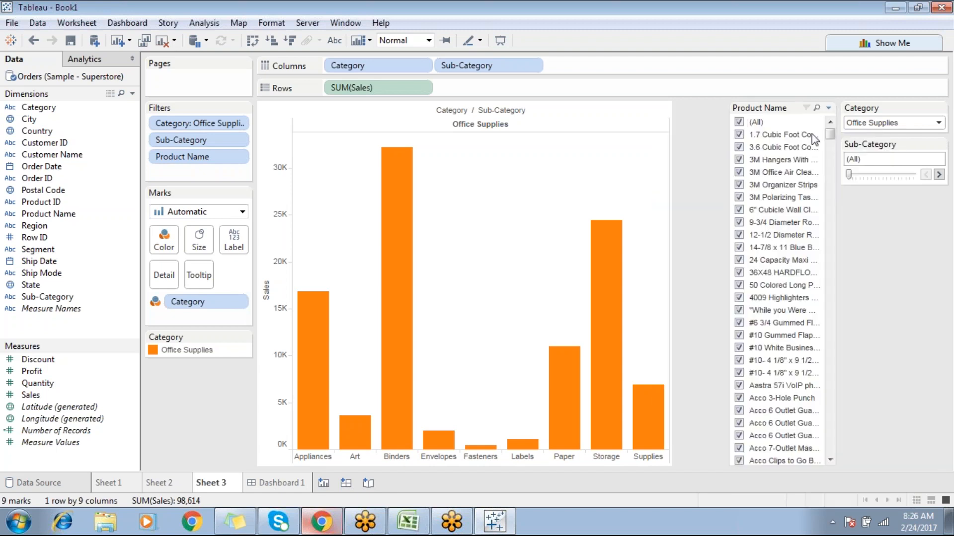
mouse_move(829, 135)
left_mouse_down()
mouse_move(826, 378)
mouse_move(847, 155)
mouse_move(832, 190)
mouse_move(834, 127)
left_mouse_up()
Display the Product Name filter as a multiple values dropdown again and inspect its value list.
left_click(828, 109)
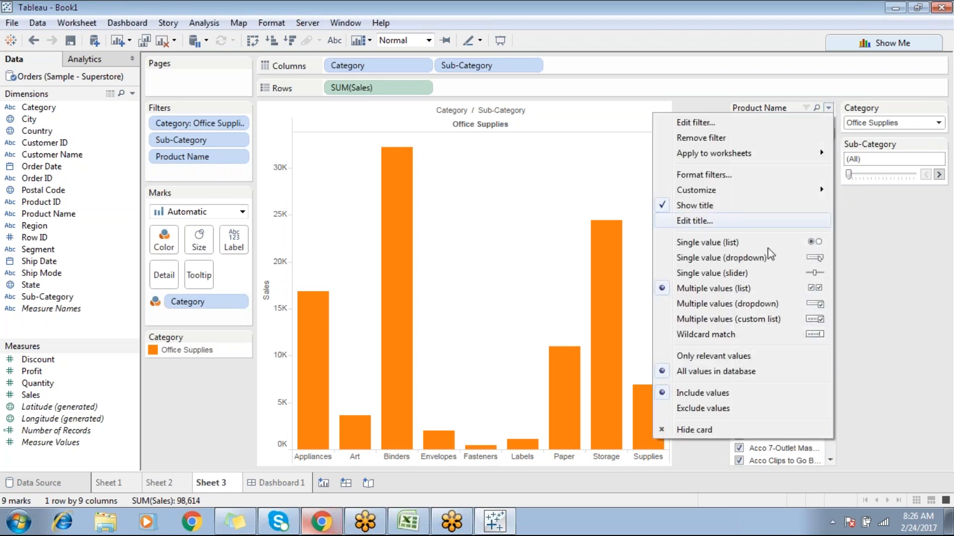
left_click(775, 306)
left_click(806, 125)
left_click(806, 125)
Switch to the Flipkart mobiles page in Chrome and examine its collapsible filter sections, from Brand and Screen Size to Number of Cores.
left_click(320, 528)
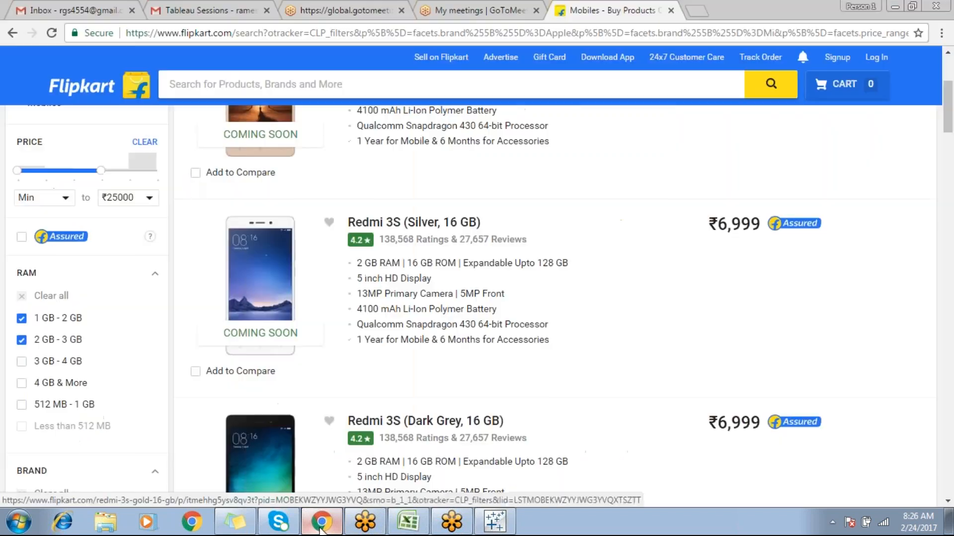
scroll(125, 316, "down", 10)
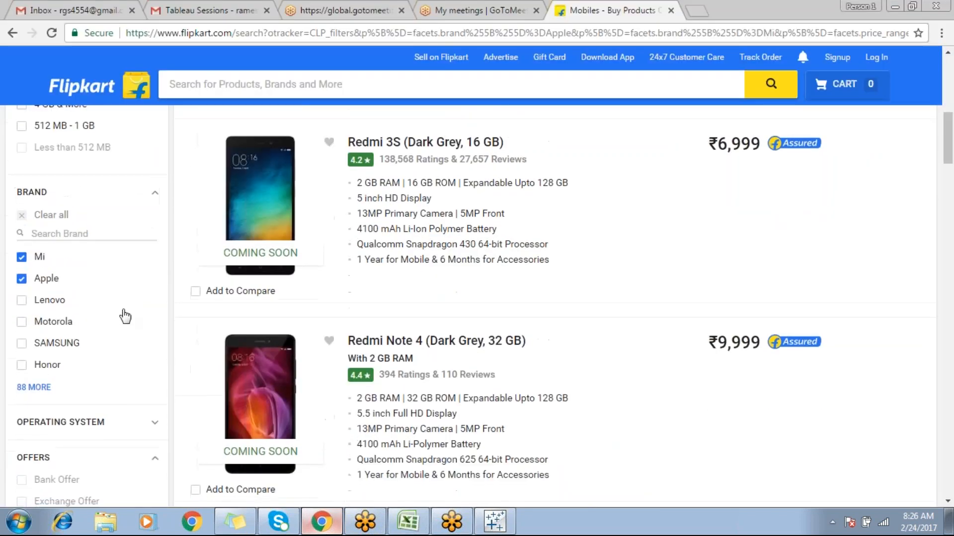
left_click(156, 243)
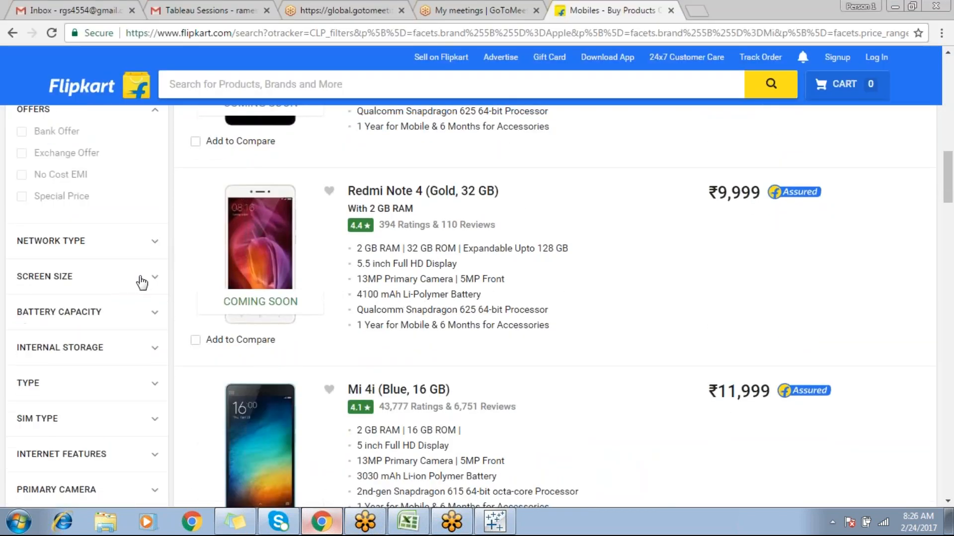
left_click(156, 280)
left_click(156, 280)
scroll(134, 292, "down", 8)
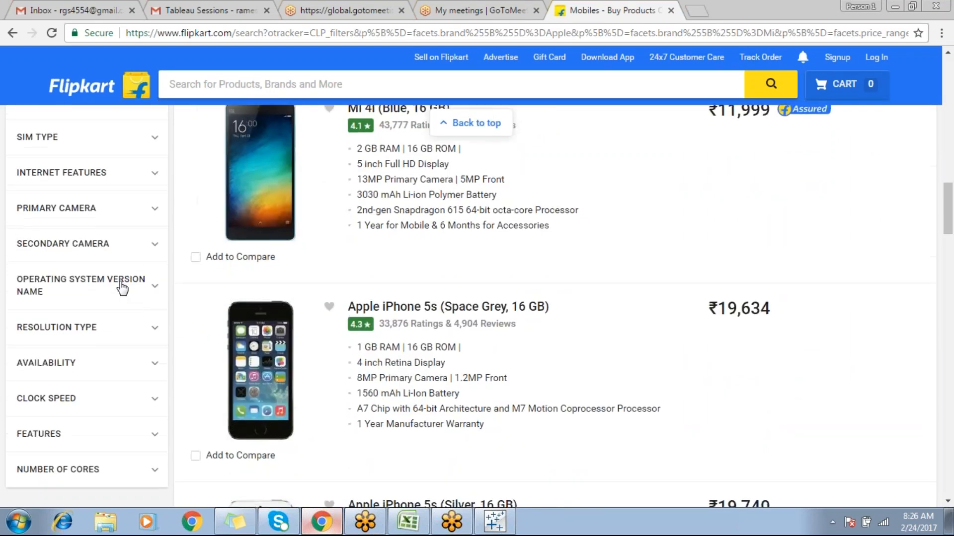
scroll(116, 213, "up", 12)
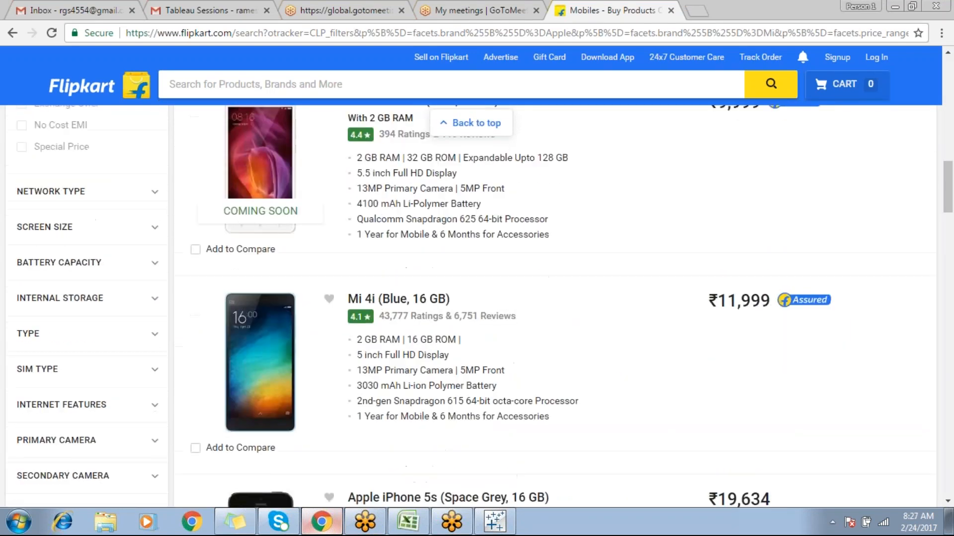
scroll(115, 212, "down", 14)
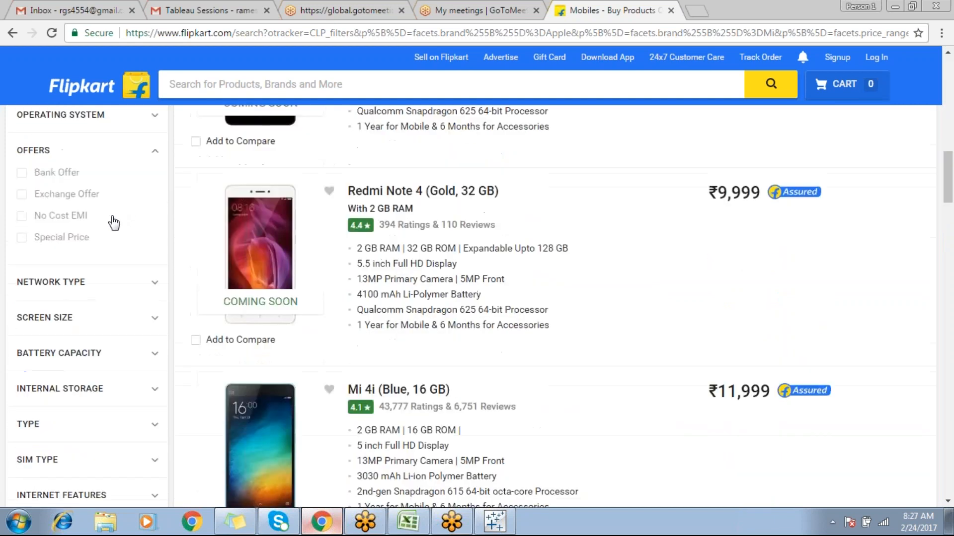
Expand and collapse more filter sections on the Flipkart mobiles page, including Operating System Version Name and Availability, to examine their options.
left_click(156, 259)
left_click(155, 259)
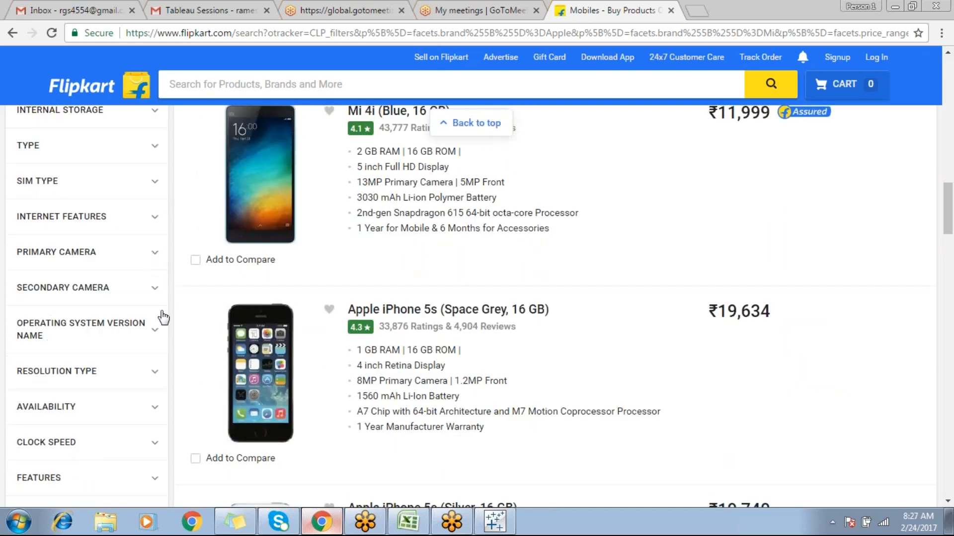
left_click(153, 332)
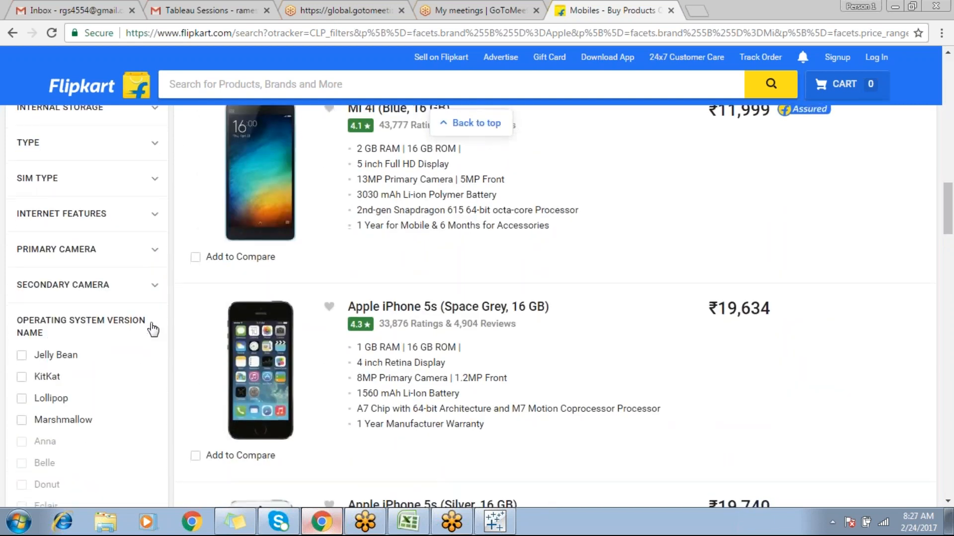
scroll(149, 326, "down", 3)
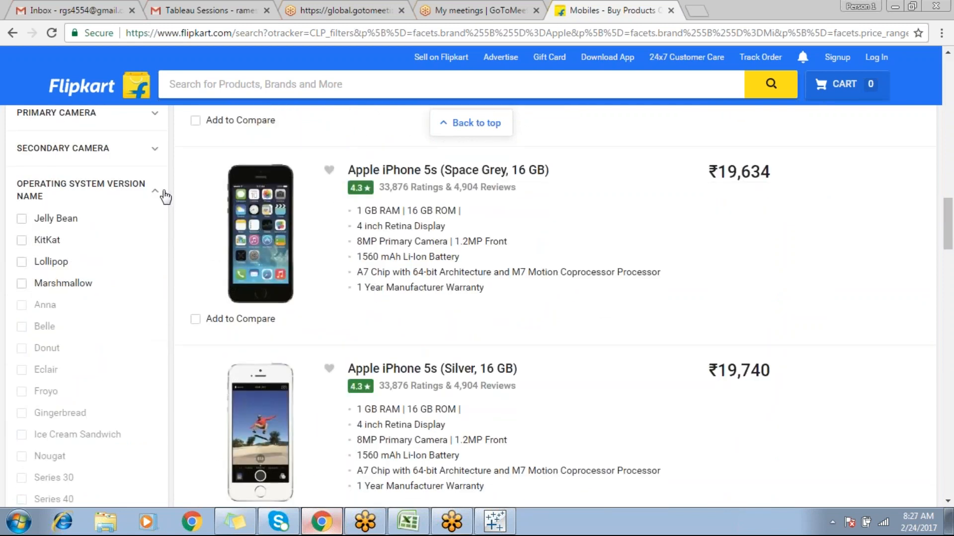
left_click(154, 195)
left_click(155, 268)
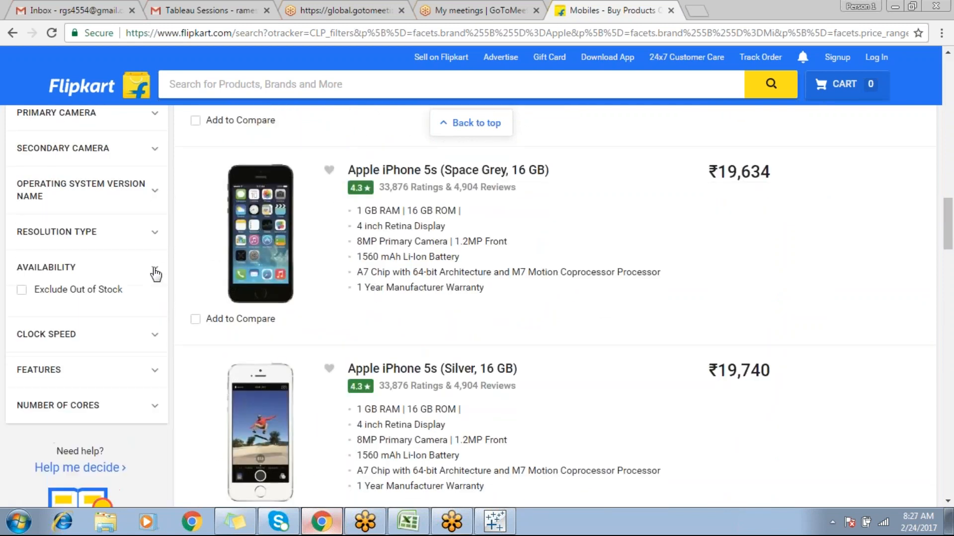
left_click(155, 272)
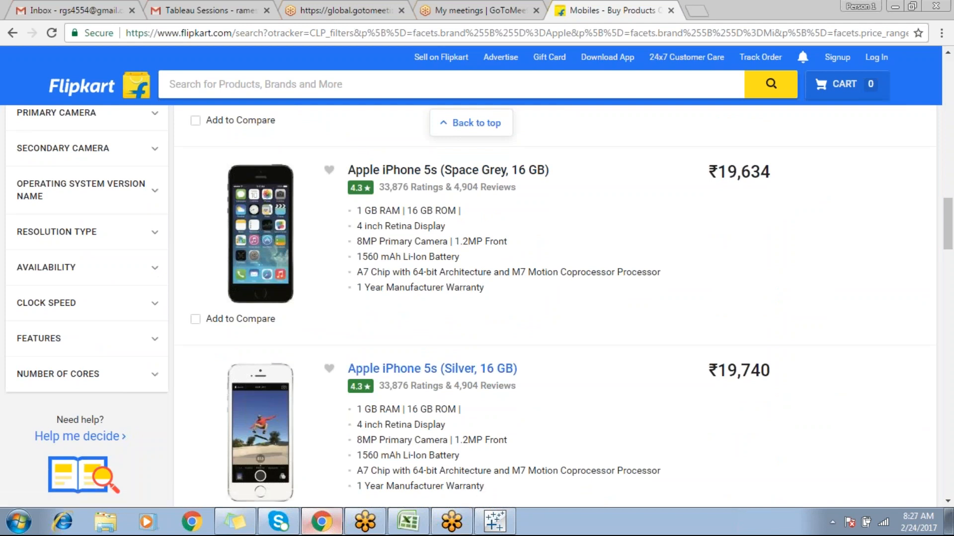
Switch to Tableau, reset the Category filter to all values and display the Sub-Category filter as a single value dropdown.
left_click(495, 522)
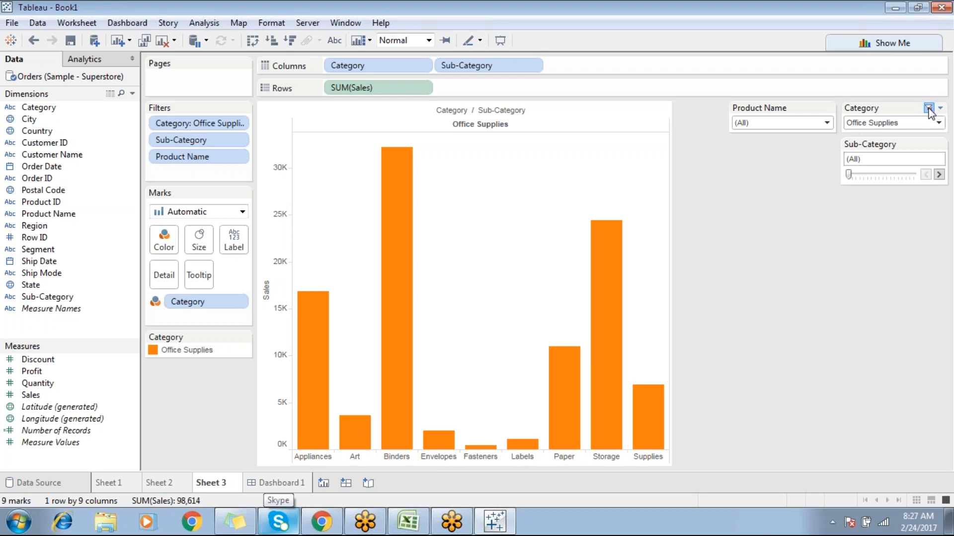
left_click(928, 107)
left_click(940, 144)
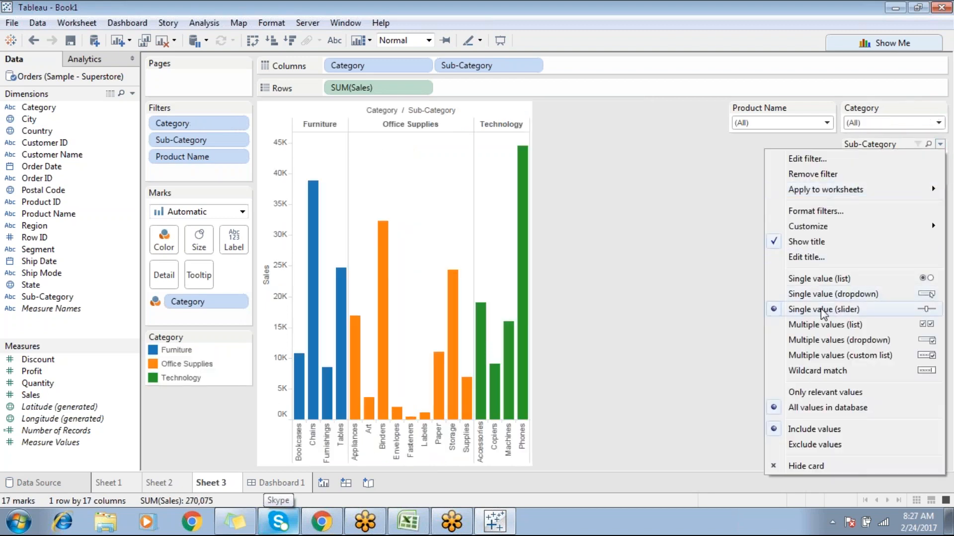
left_click(894, 305)
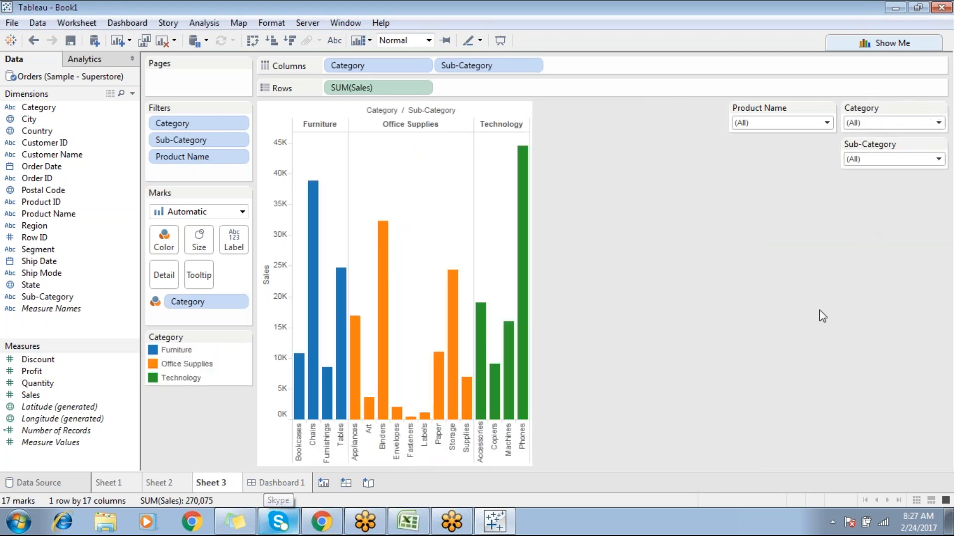
Display the Sub-Category filter as a multiple values dropdown, and change it to a multiple values list.
left_click(940, 144)
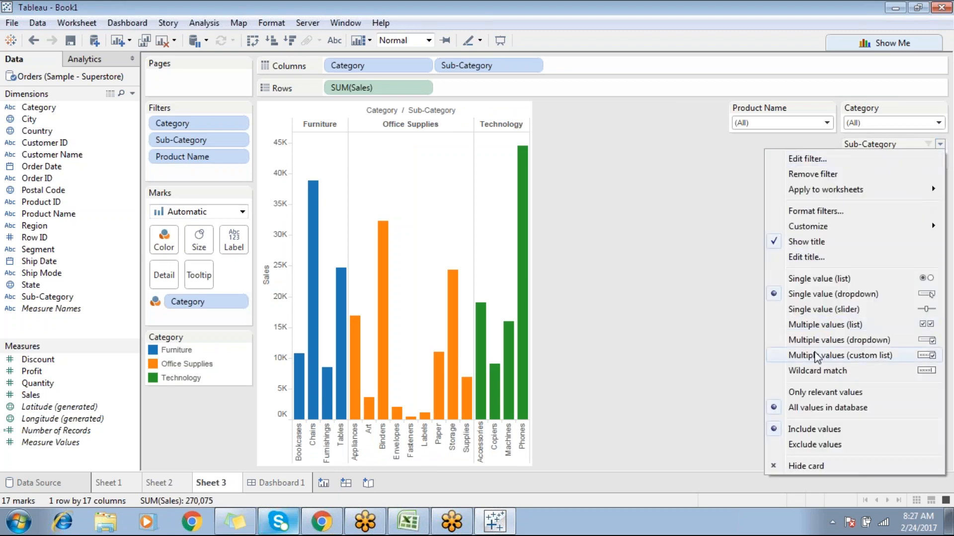
left_click(820, 336)
left_click(939, 145)
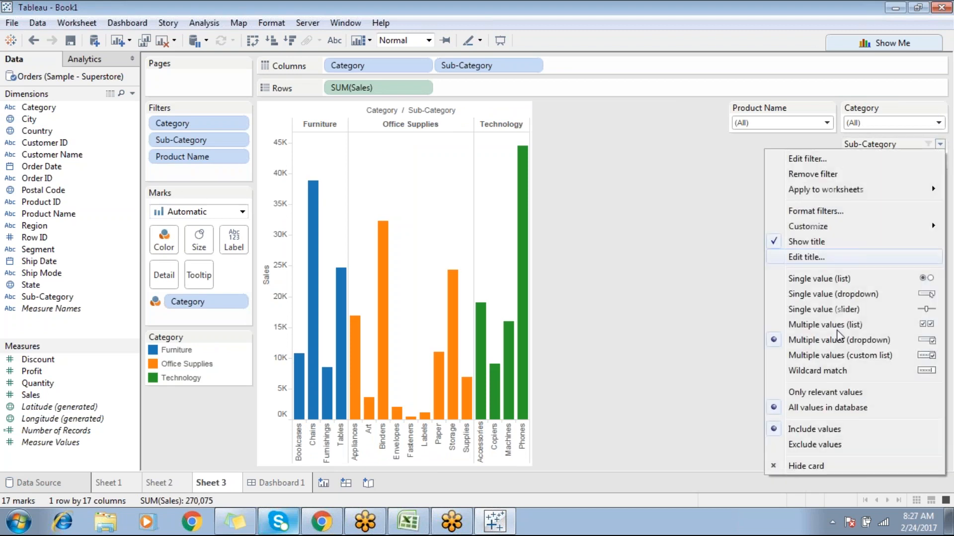
left_click(827, 336)
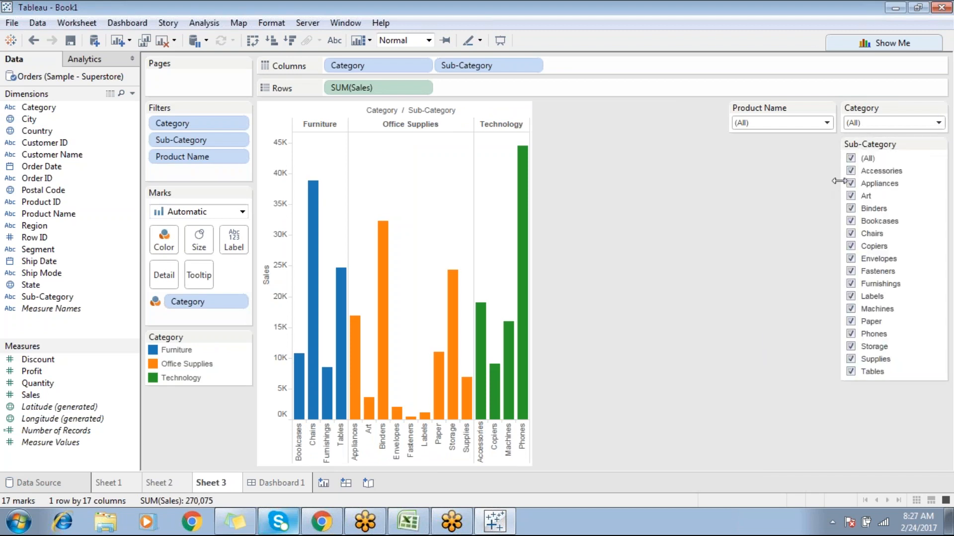
Display the Category filter as a single value list and fit the chart to the entire view.
left_click(940, 107)
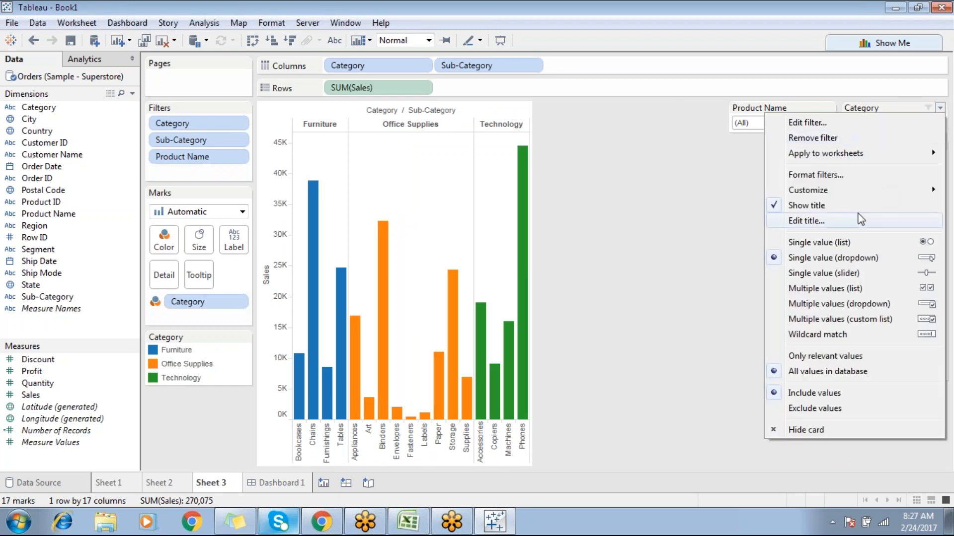
left_click(840, 241)
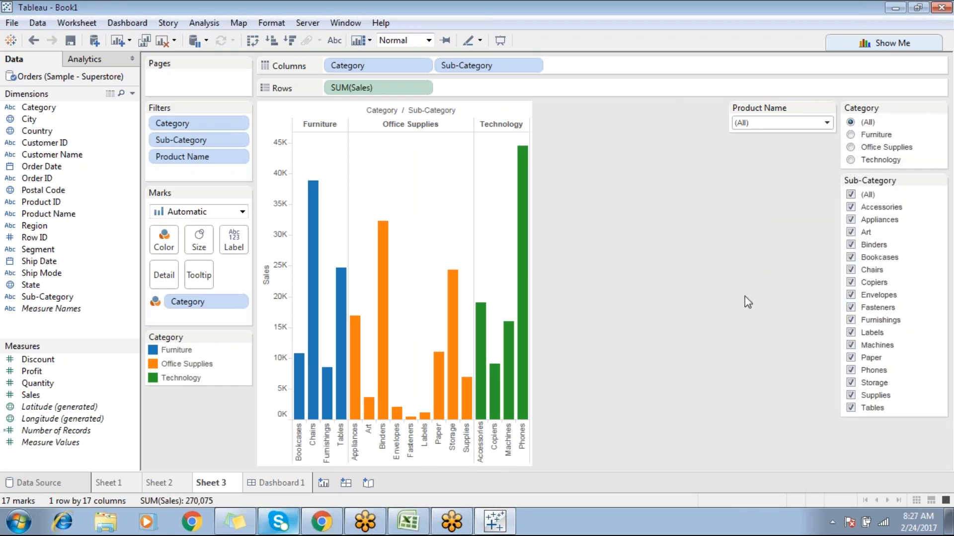
left_click(404, 40)
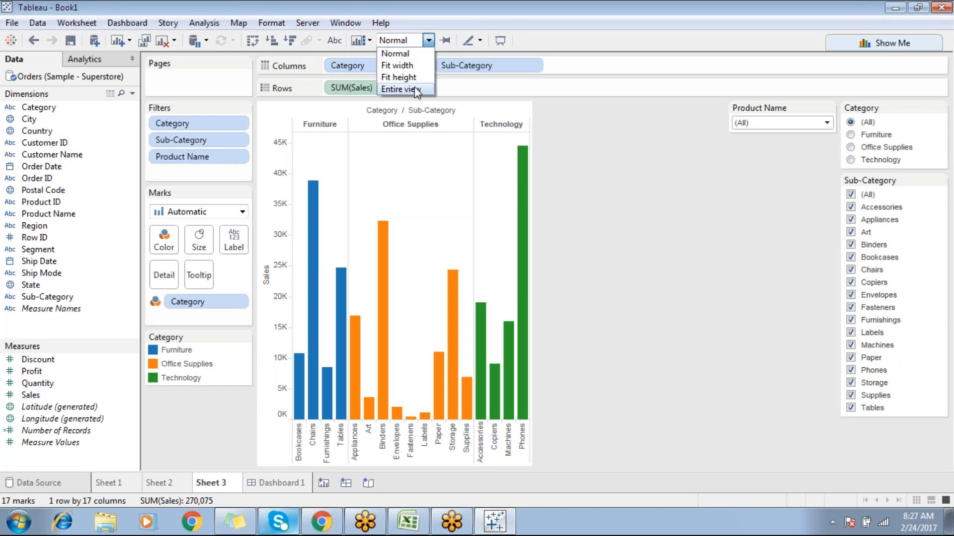
left_click(414, 88)
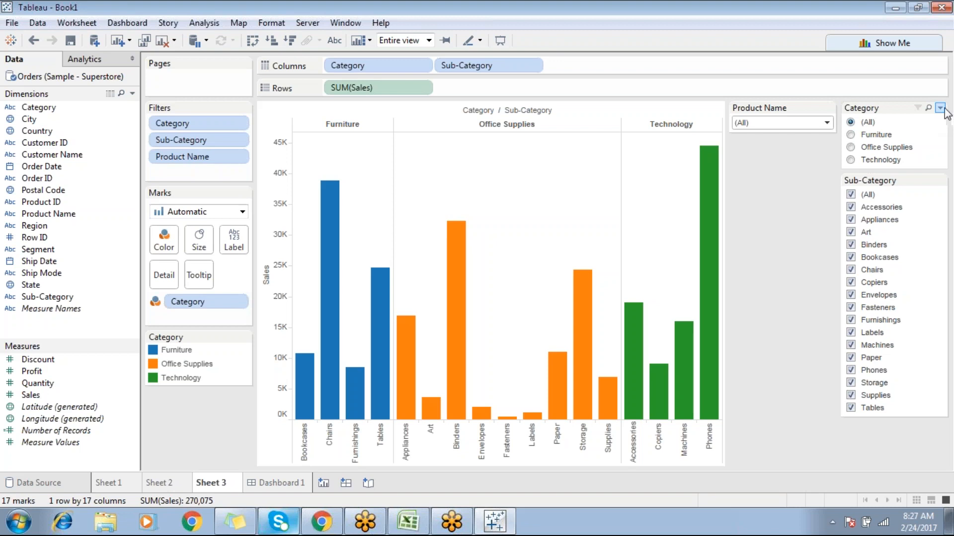
Preview Sheet 3 in presentation mode, and filter the chart by Furniture, Office Supplies and Technology in turn.
left_click(501, 41)
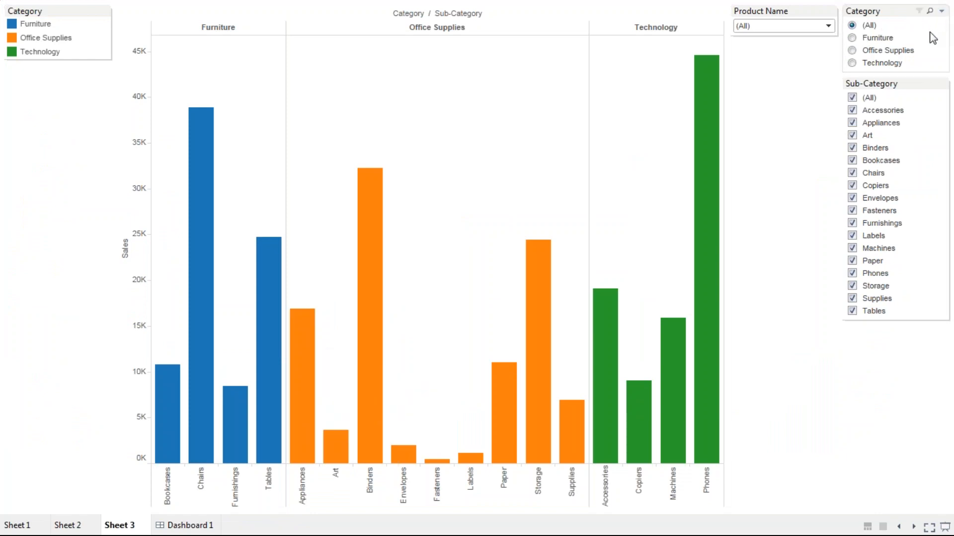
key("Escape")
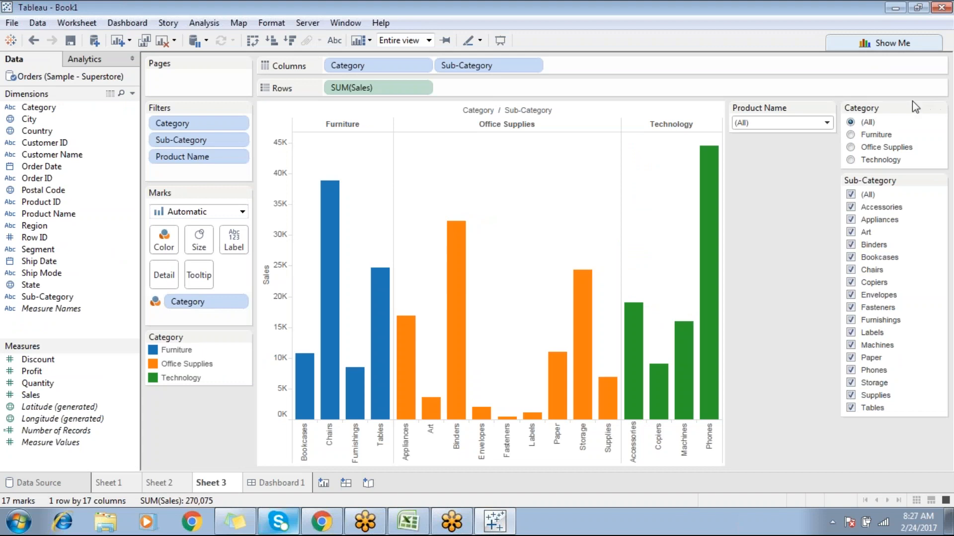
left_click(850, 135)
left_click(850, 147)
left_click(850, 159)
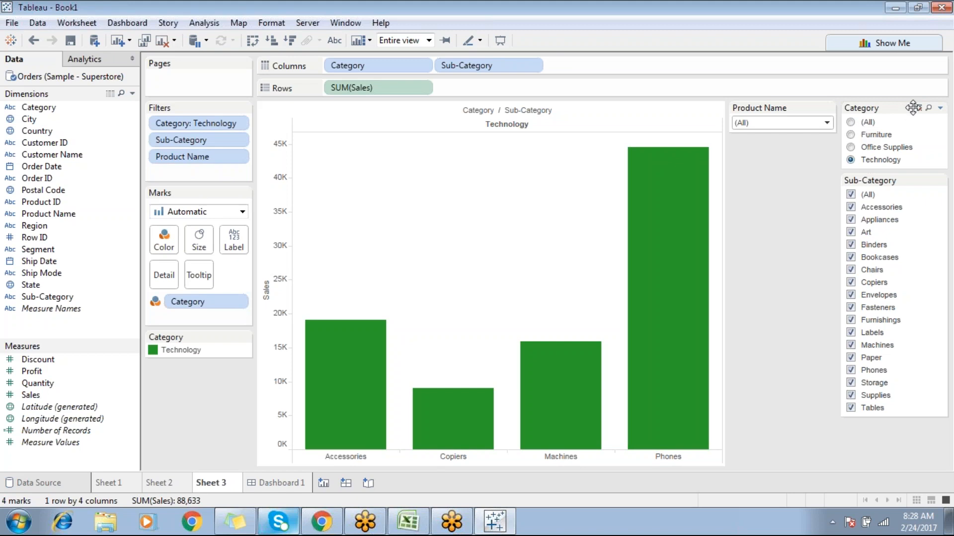
Customize the Category filter to hide its "All" value.
left_click(940, 107)
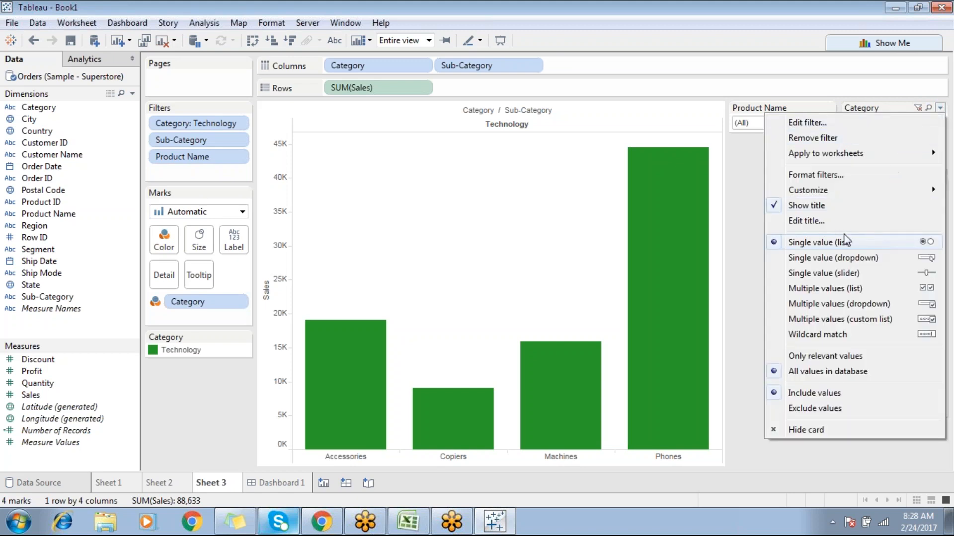
mouse_move(805, 194)
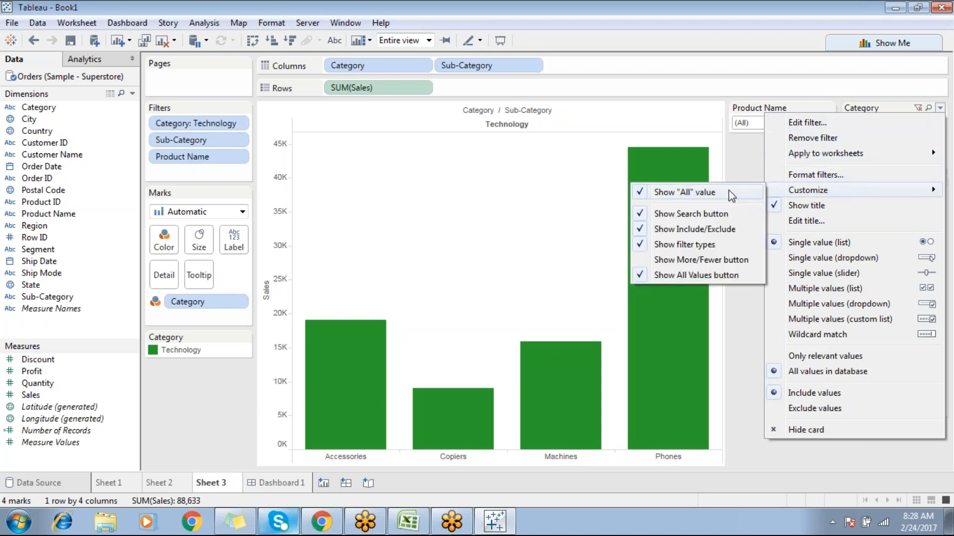
left_click(702, 195)
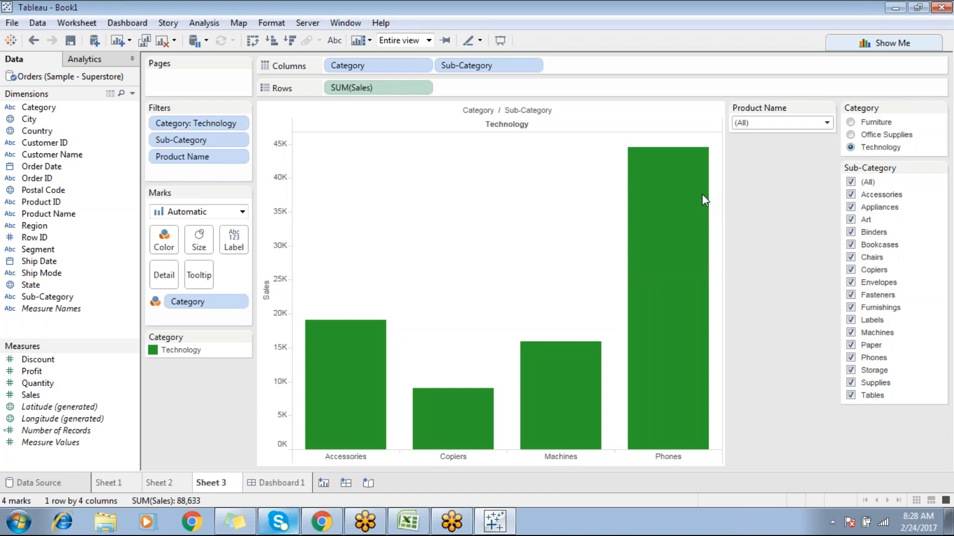
Cycle the Category filter repeatedly through Furniture, Office Supplies and Technology, finishing on Technology, to compare their sub-category sales.
left_click(850, 122)
left_click(851, 135)
left_click(851, 148)
left_click(850, 124)
left_click(850, 135)
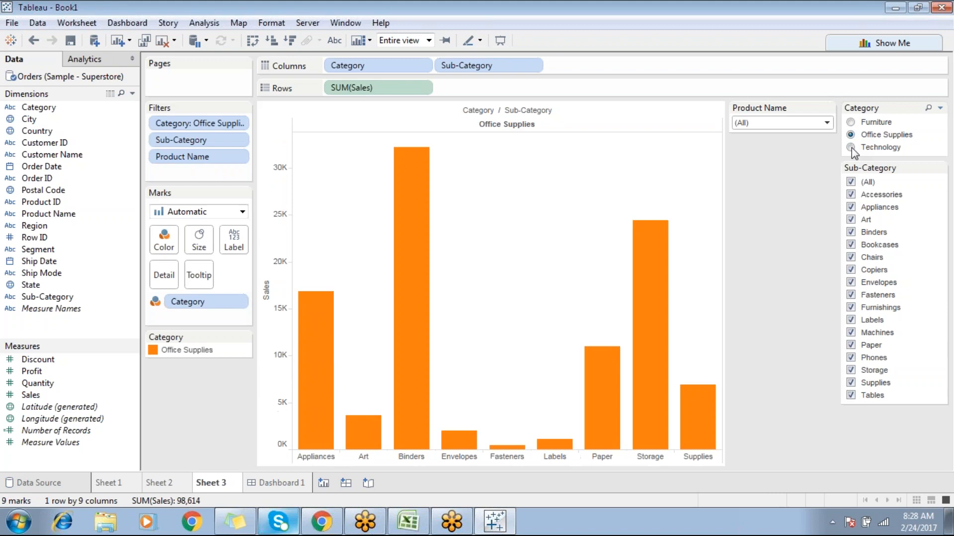
left_click(851, 148)
left_click(852, 123)
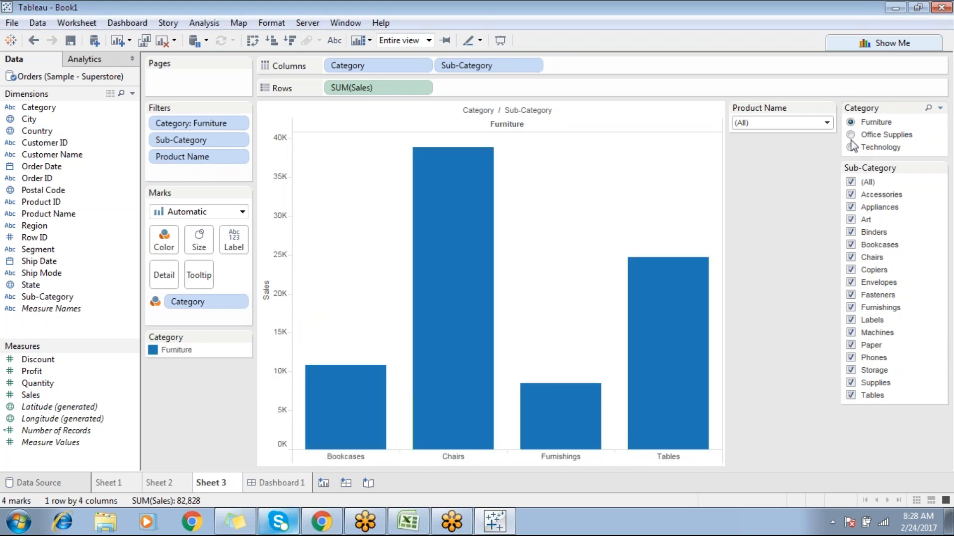
left_click(850, 135)
left_click(851, 148)
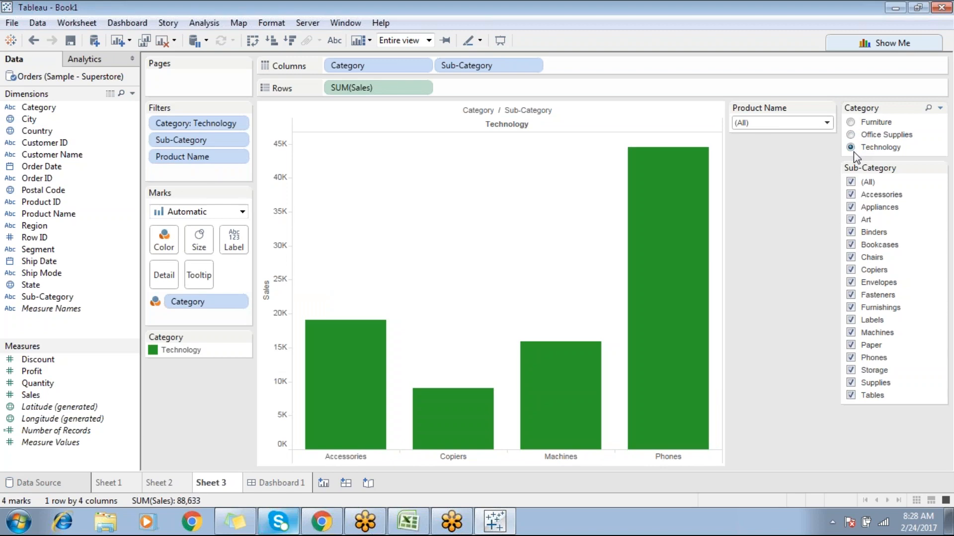
left_click(940, 109)
mouse_move(861, 190)
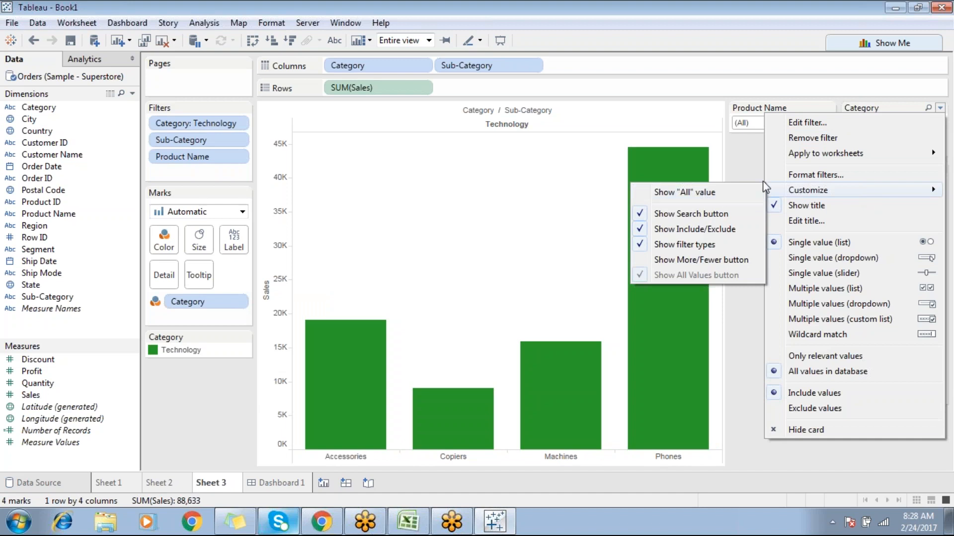
left_click(738, 152)
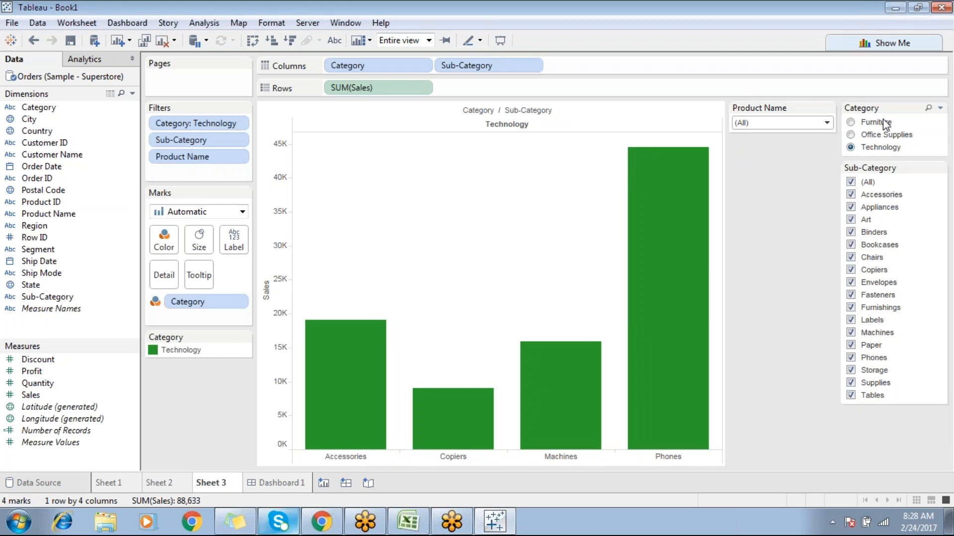
Customize the Sub-Category filter to show an Apply button.
left_click(940, 168)
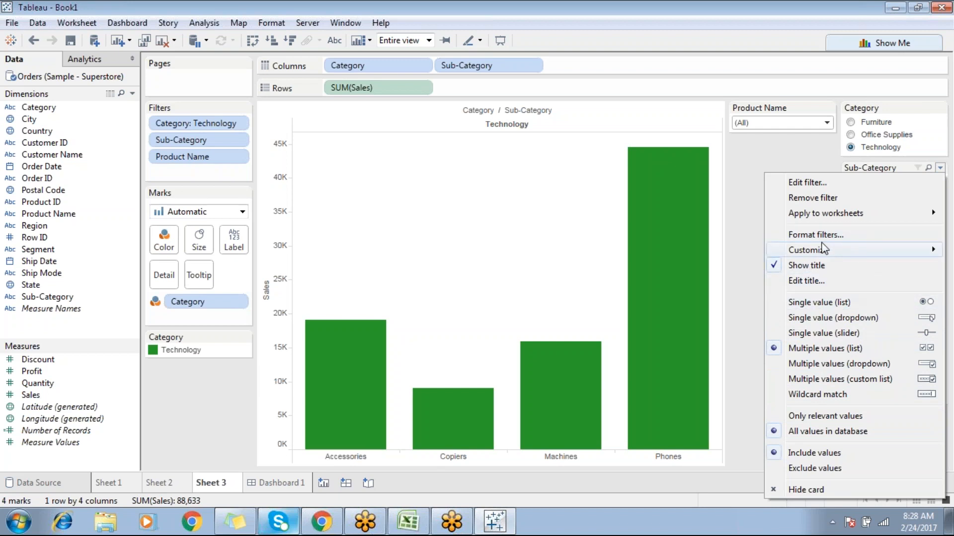
mouse_move(820, 251)
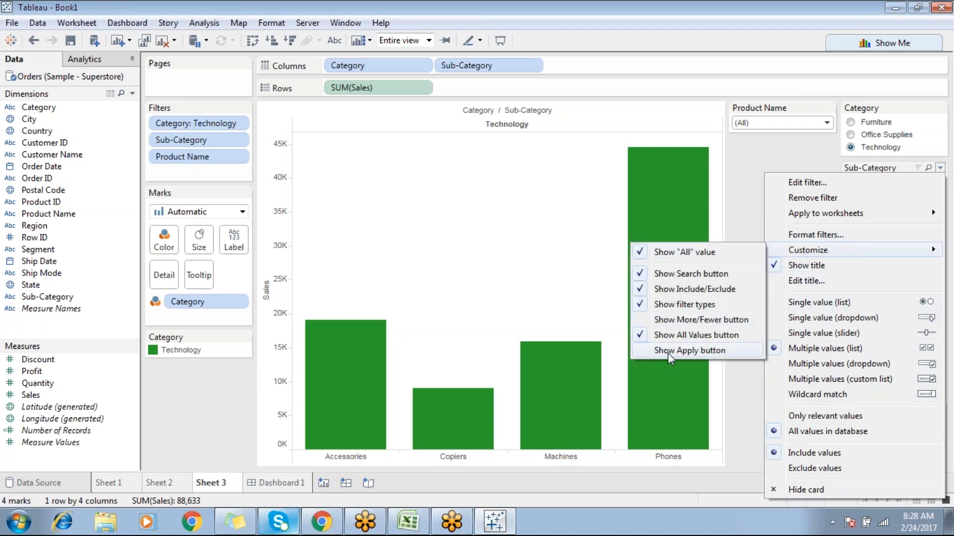
left_click(681, 354)
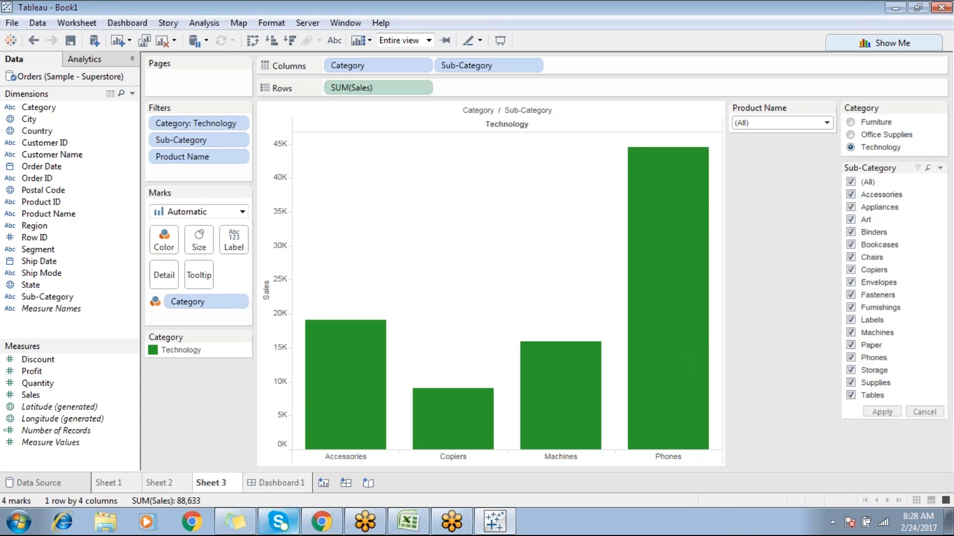
Show the "All" value in the Category filter again and select it.
left_click(940, 108)
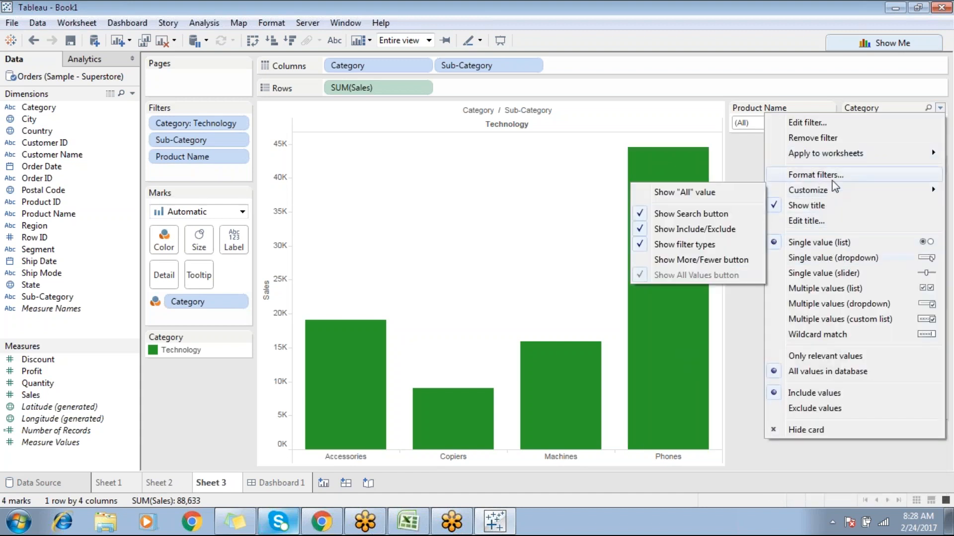
left_click(731, 192)
left_click(850, 122)
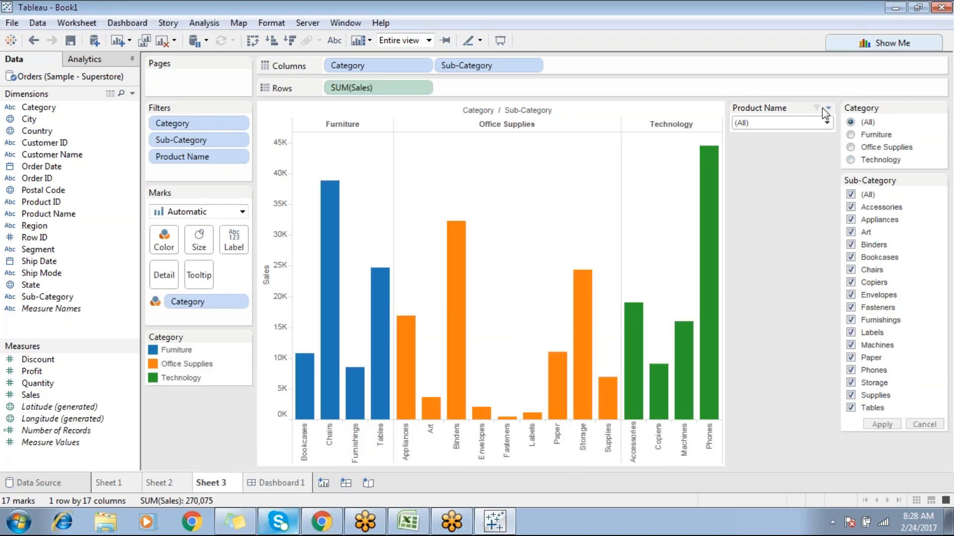
Move the Product Name filter card below Sub-Category, and apply the Sub-Category filter without Accessories, Appliances, Art, Binders, Bookcases and Chairs.
left_click_drag(760, 108, 858, 207)
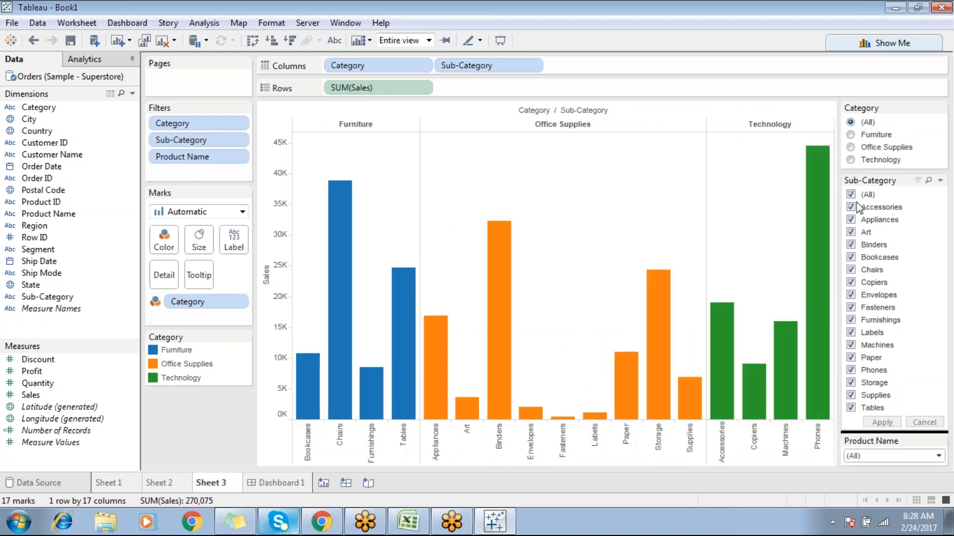
left_click(852, 208)
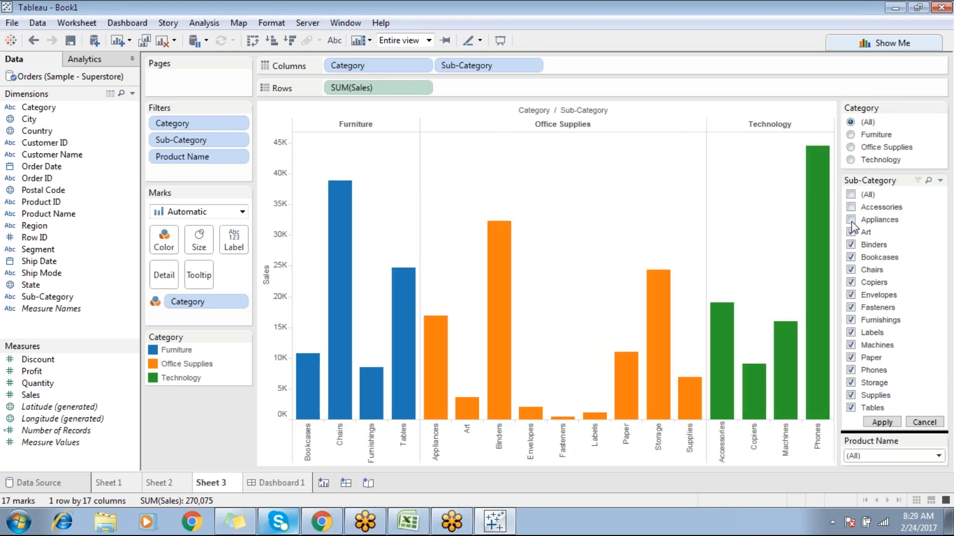
left_click(851, 246)
left_click_drag(304, 178, 810, 350)
left_click(621, 217)
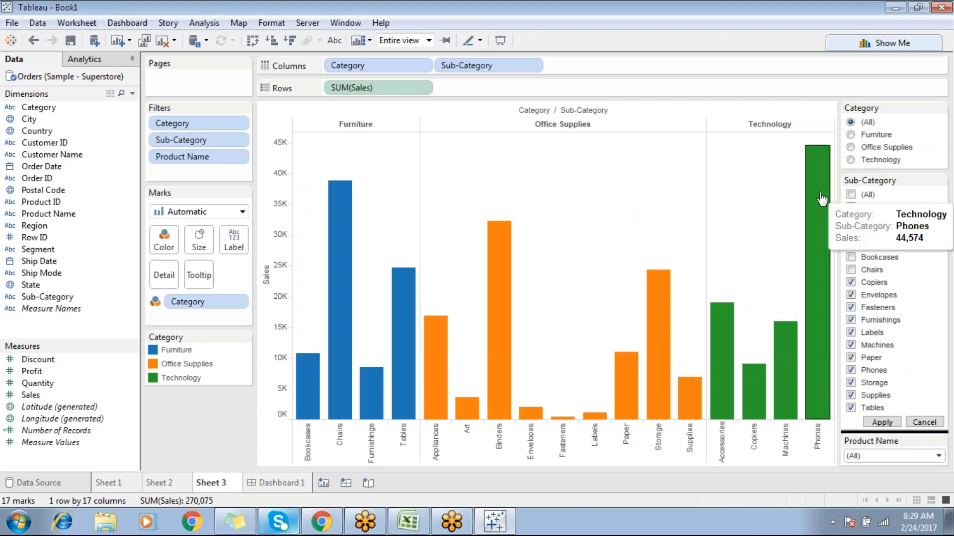
left_click(882, 423)
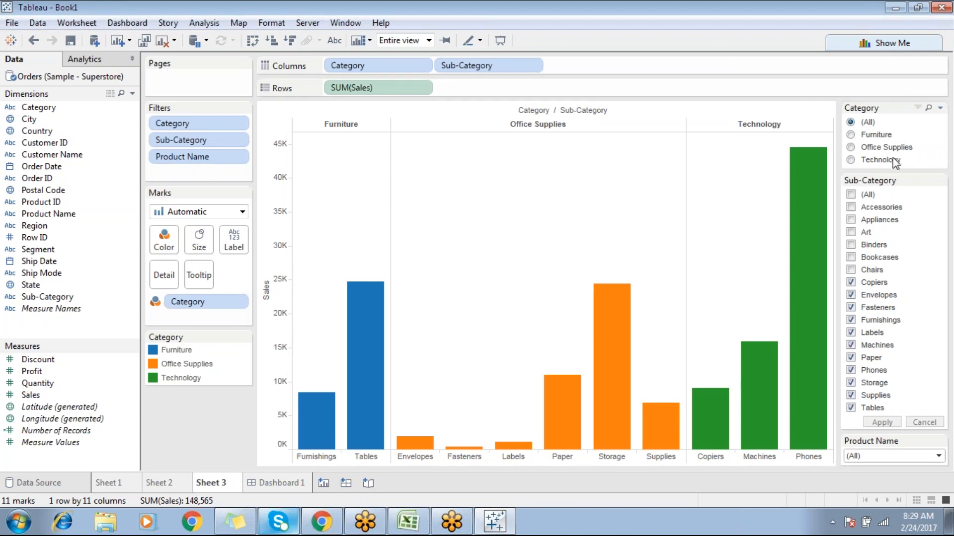
Look through the display and customization options of the Category and Sub-Category filter cards.
left_click(940, 109)
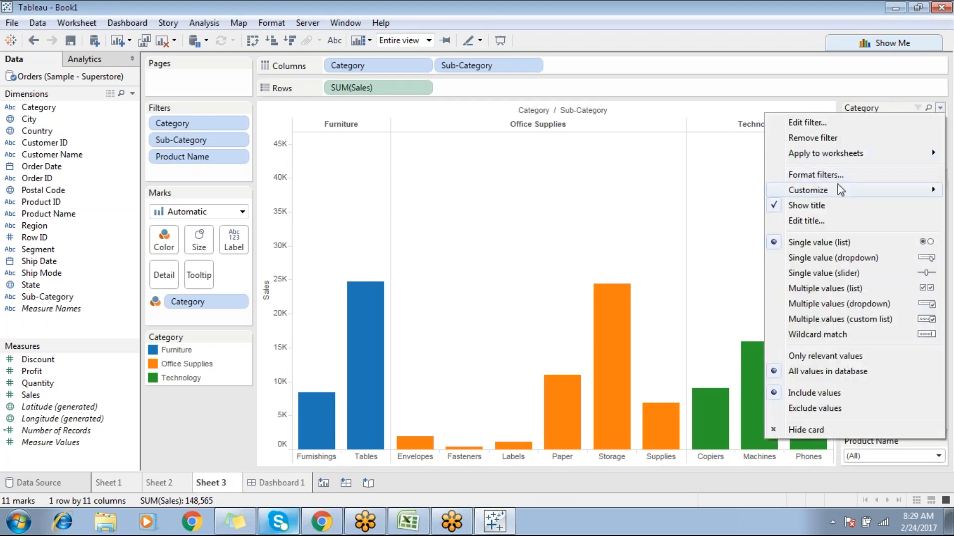
mouse_move(839, 191)
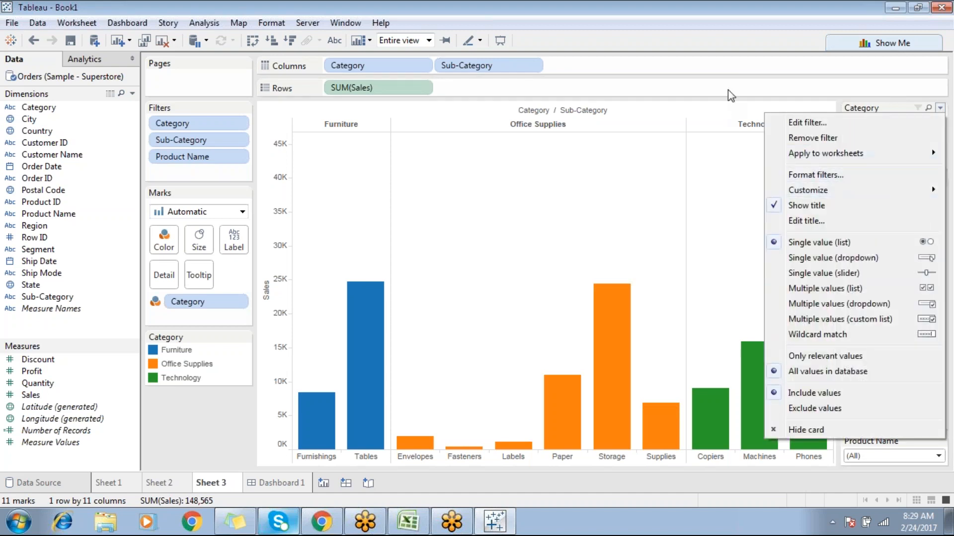
left_click(728, 91)
left_click(940, 181)
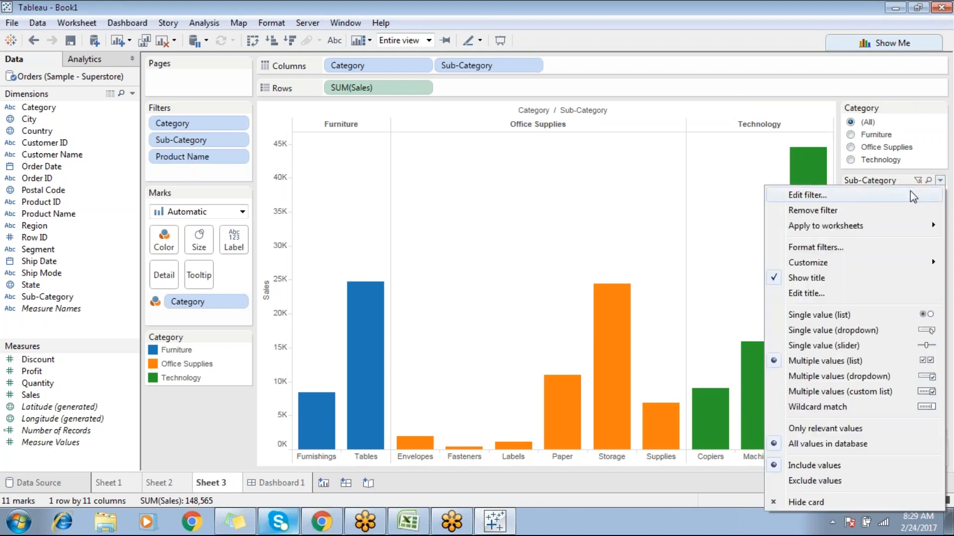
mouse_move(825, 263)
left_click(807, 84)
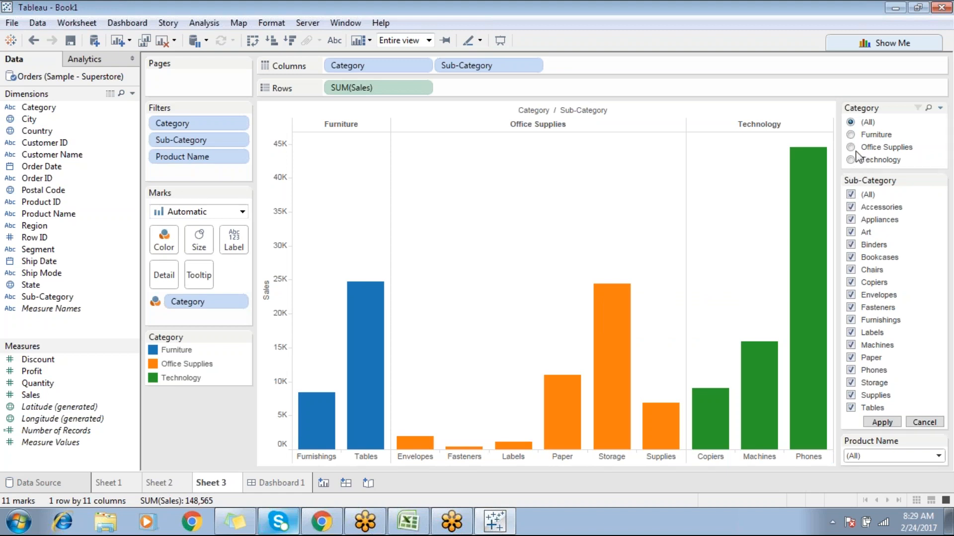
Switch to the Excel notes and review the Quick, Global, Cascading and Context Filter entries in the filter list.
left_click(421, 521)
left_click_drag(328, 320, 407, 350)
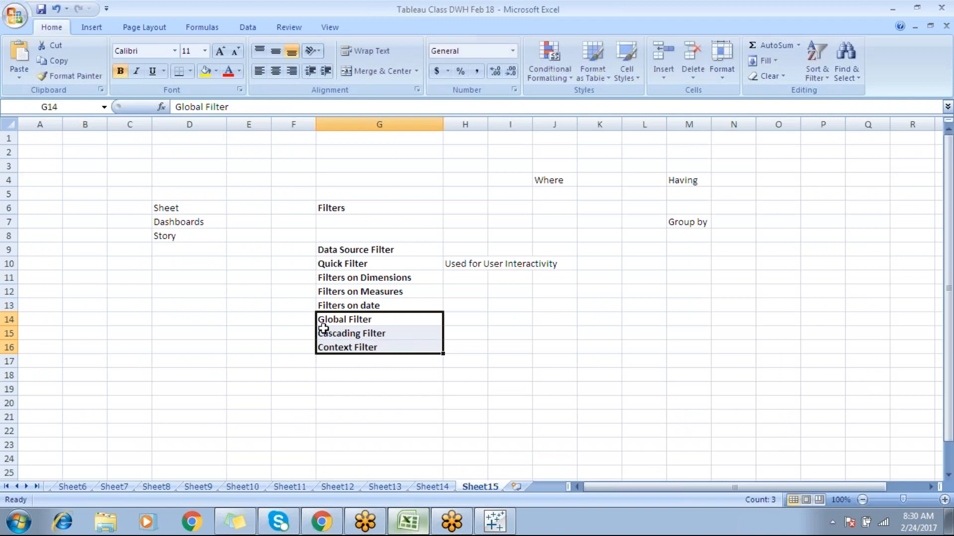
left_click(304, 320)
left_click_drag(322, 318, 369, 349)
left_click(348, 264)
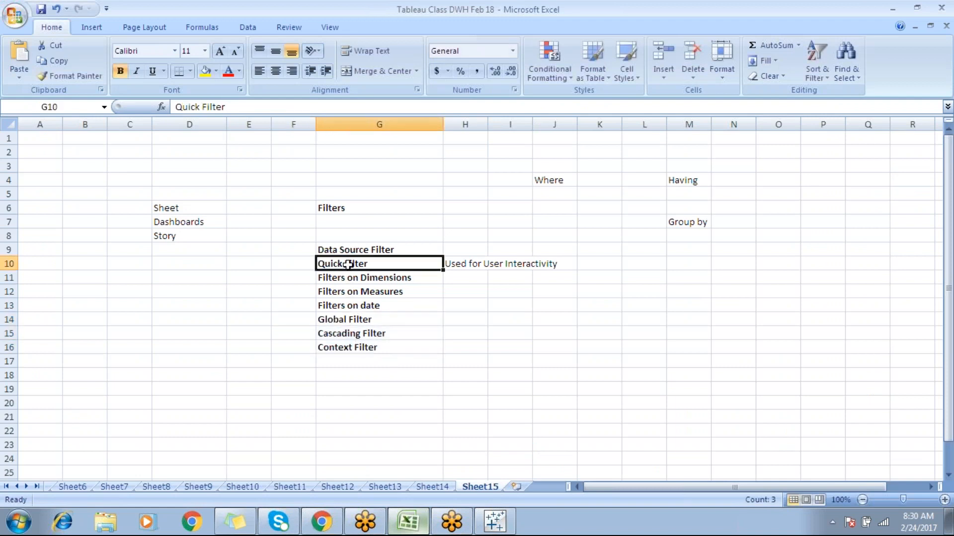
left_click(336, 319)
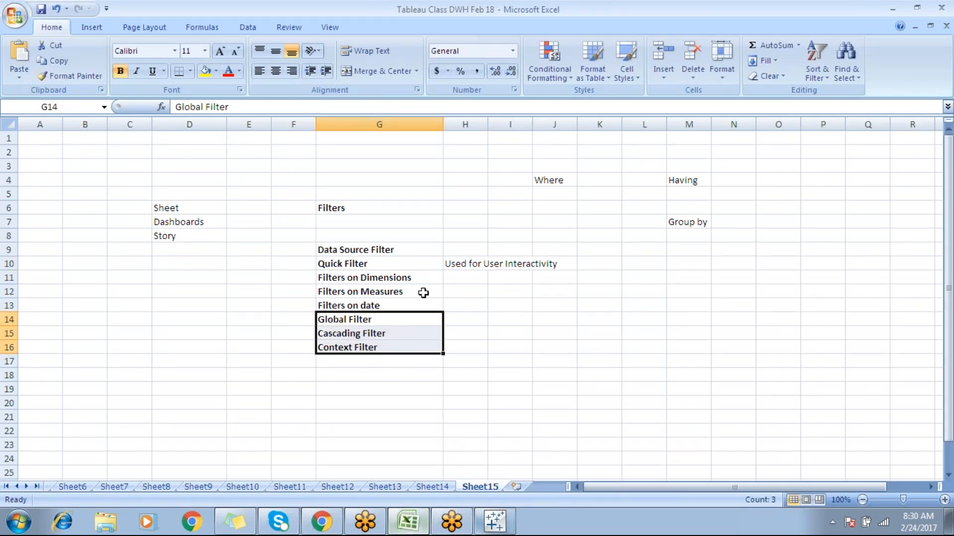
Highlight the Context Filter entry with a red font and a yellow fill.
left_click(371, 349)
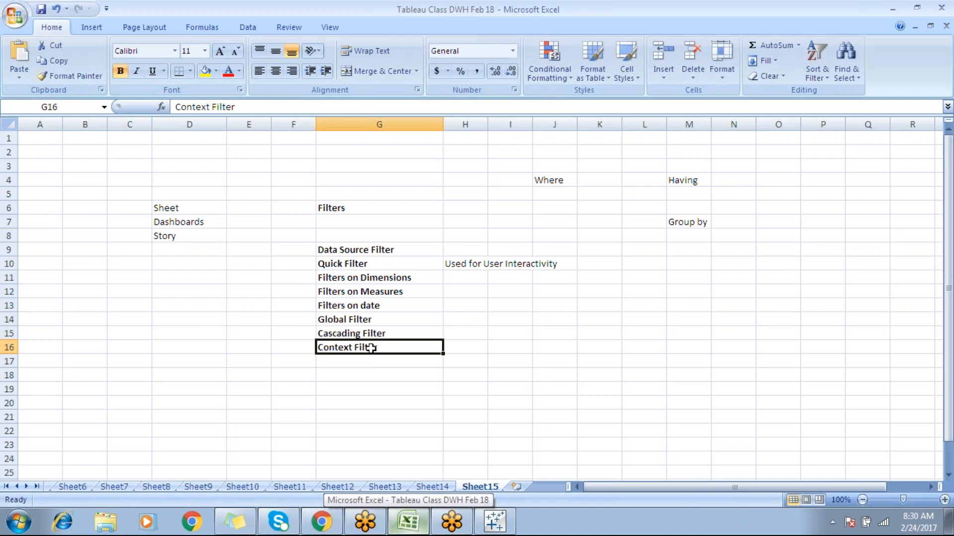
left_click(229, 71)
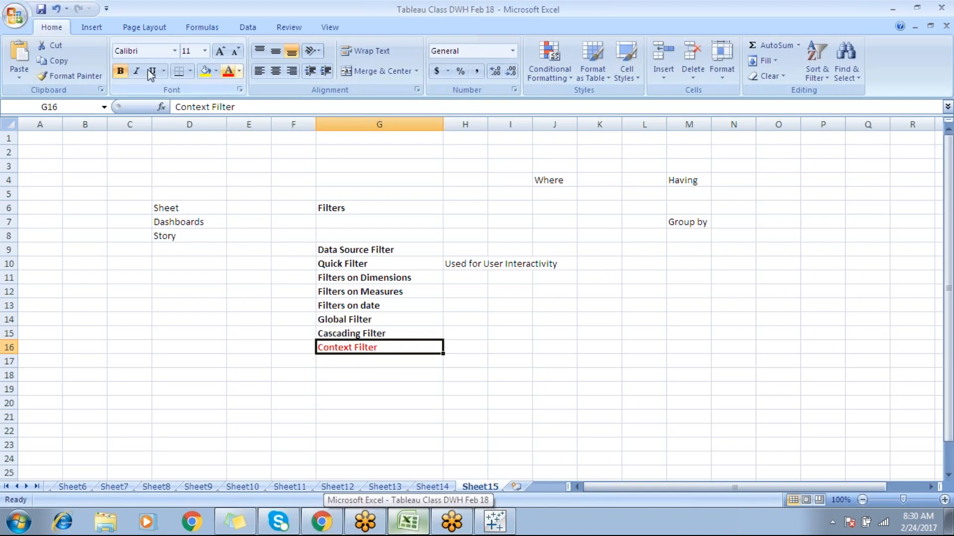
left_click(205, 72)
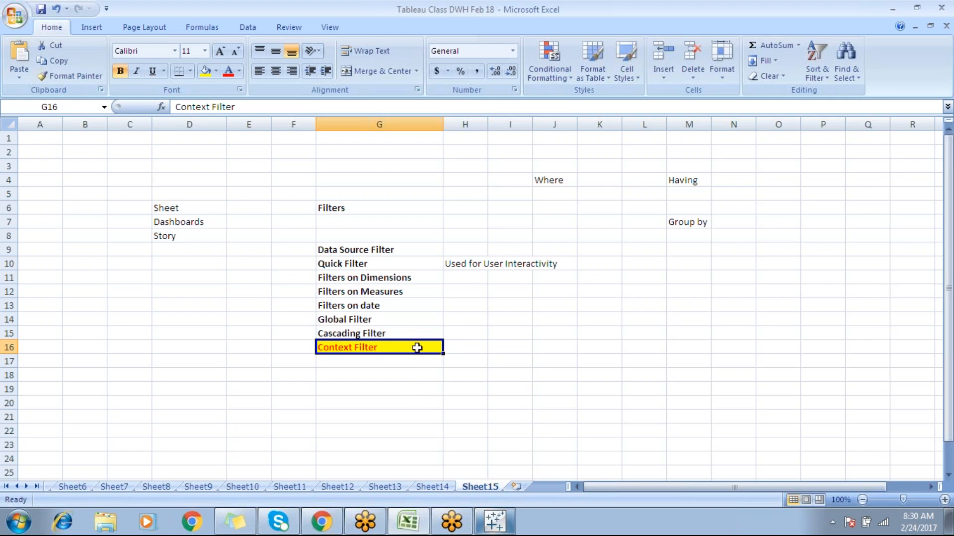
Return to Tableau, look at the data source and Dashboard 1, and add a new worksheet.
left_click(498, 523)
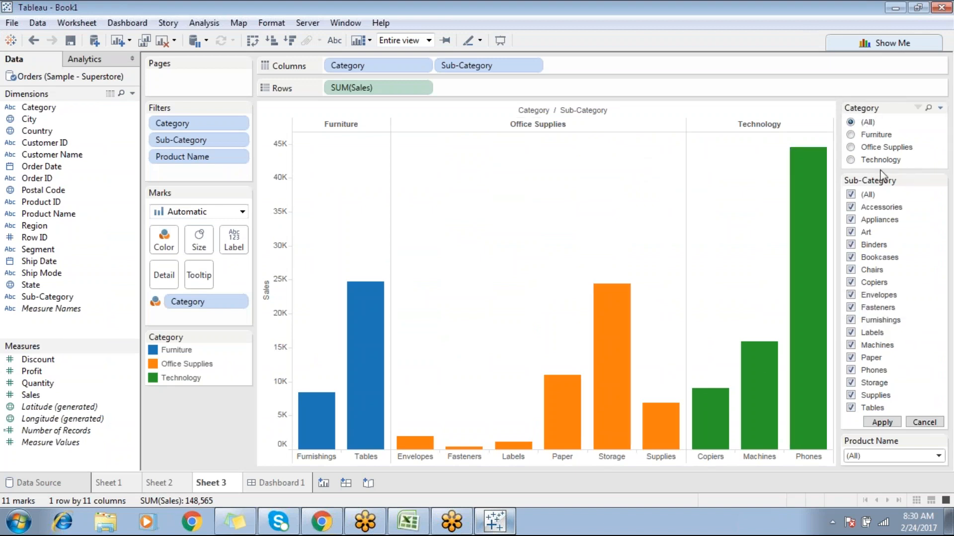
left_click(56, 481)
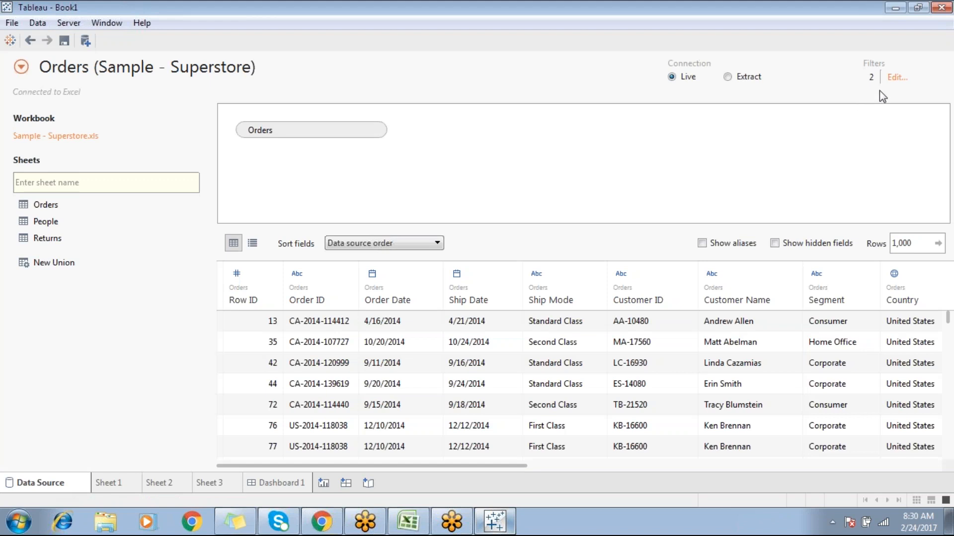
left_click(271, 485)
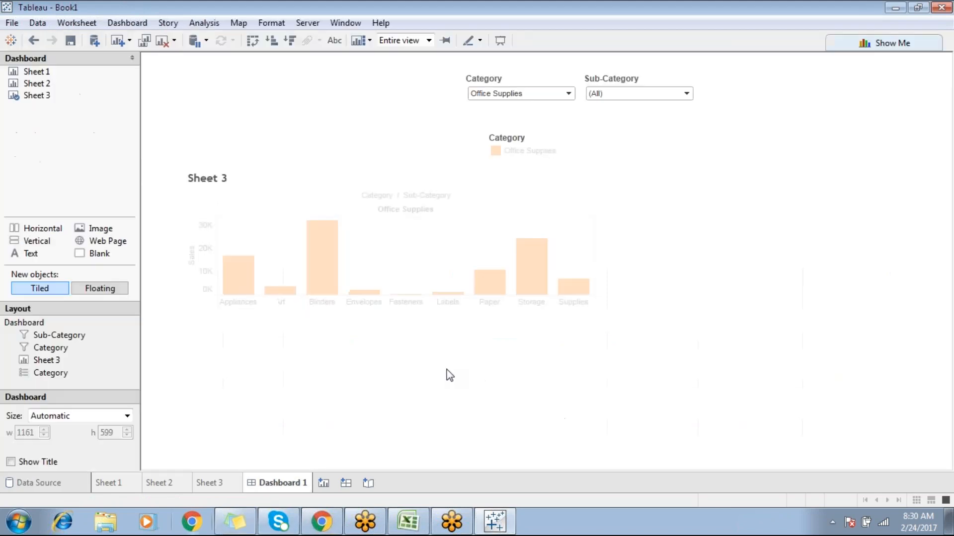
left_click(324, 483)
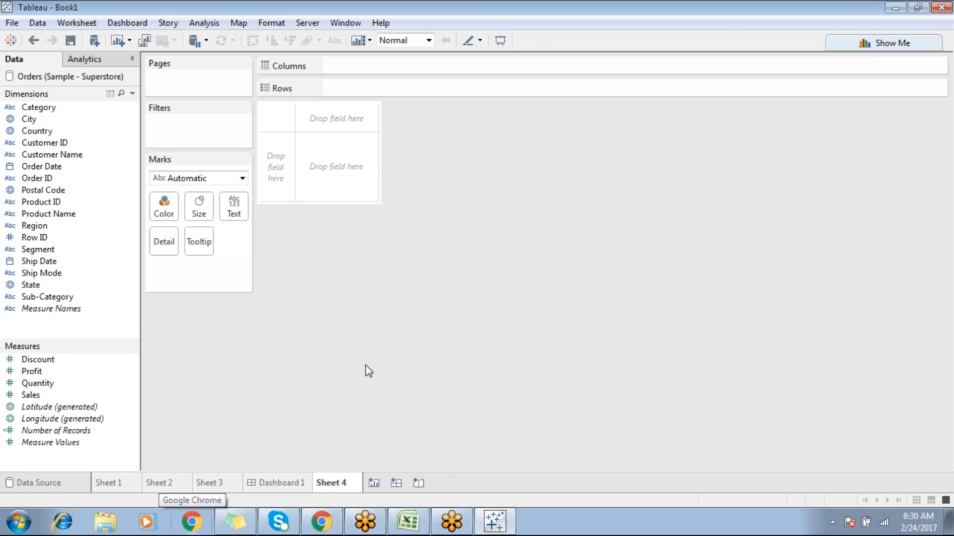
Switch to the Excel notes, select Filters on Dimensions, and widen column H to fit its text.
left_click(408, 521)
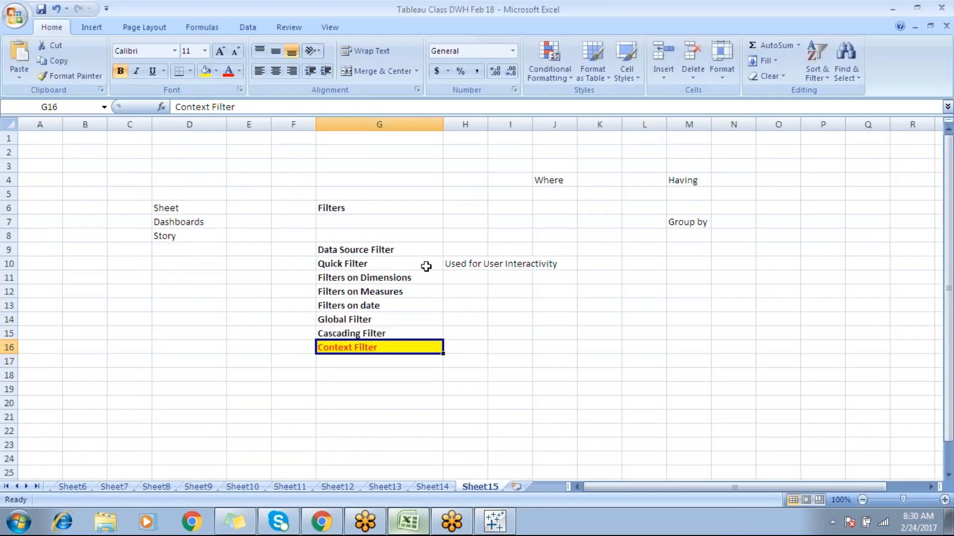
left_click(374, 279)
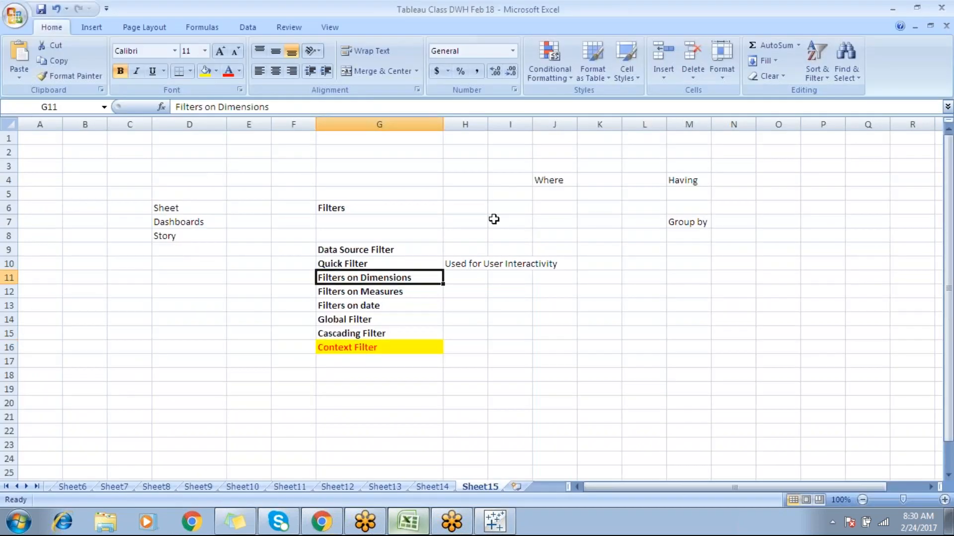
left_click_drag(488, 128, 560, 124)
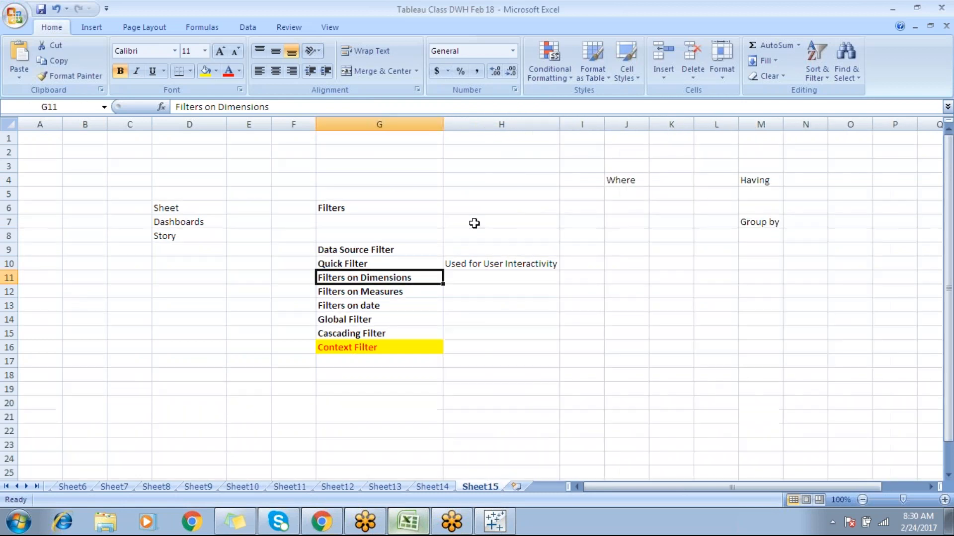
Return to Tableau and build a horizontal bar chart of Sales by Sub-Category on Sheet 4, fitted to the entire view.
left_click(494, 522)
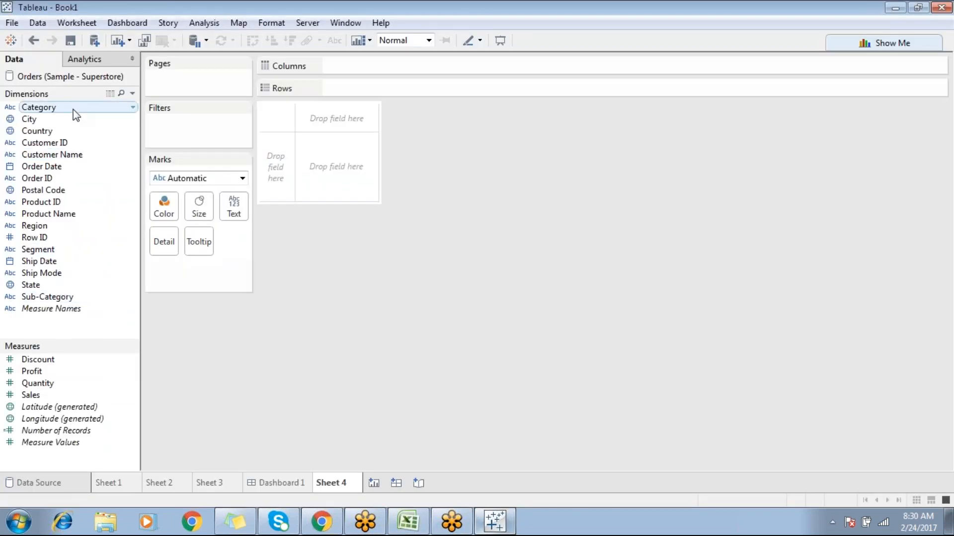
double_click(52, 297)
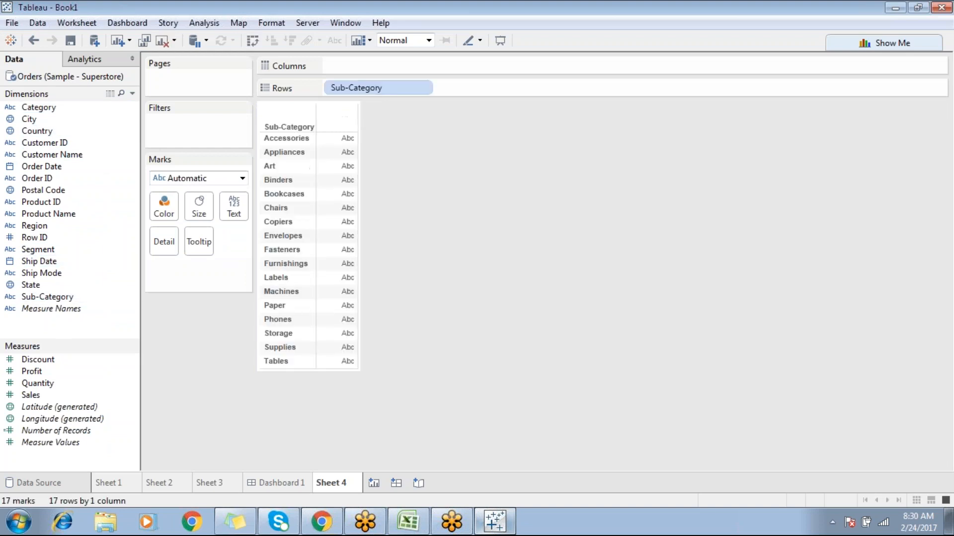
double_click(30, 396)
left_click_drag(188, 268, 348, 65)
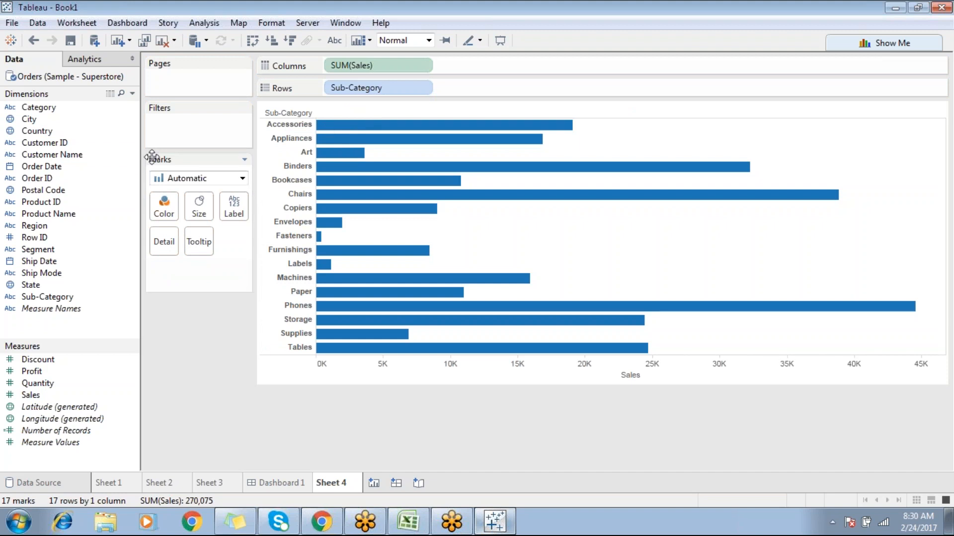
left_click_drag(74, 298, 132, 166)
left_click(406, 42)
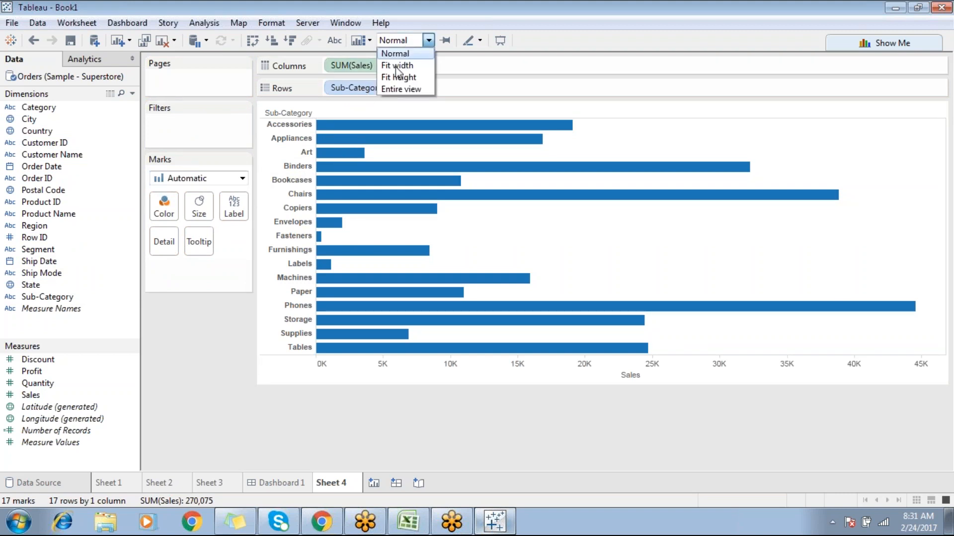
left_click(398, 90)
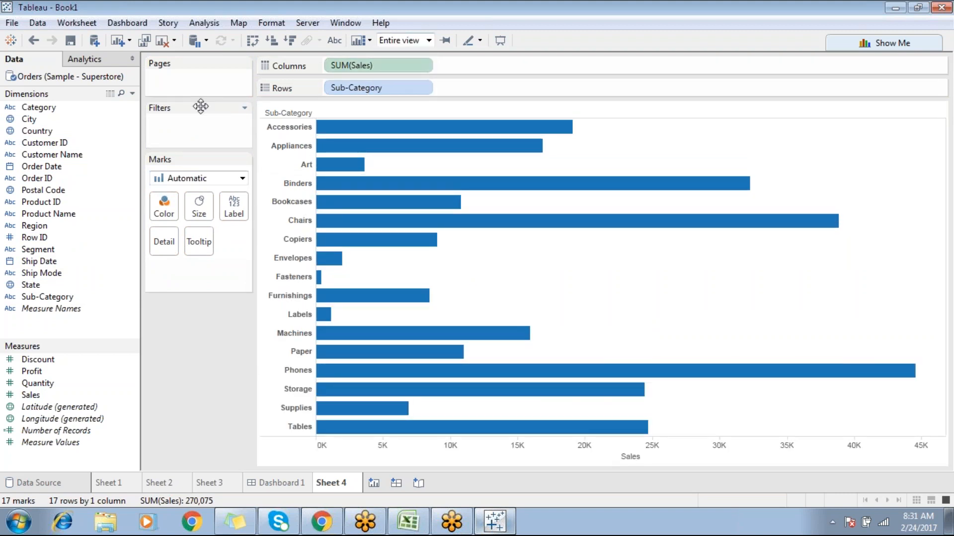
Add a Category filter to the sheet with Furniture, Office Supplies and Technology selected.
left_click(244, 108)
left_click(222, 138)
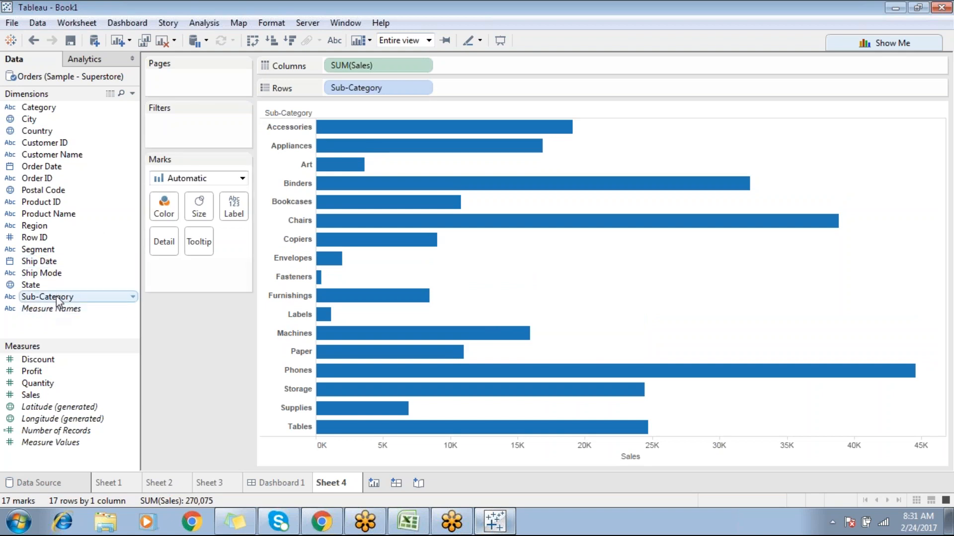
left_click_drag(67, 108, 181, 122)
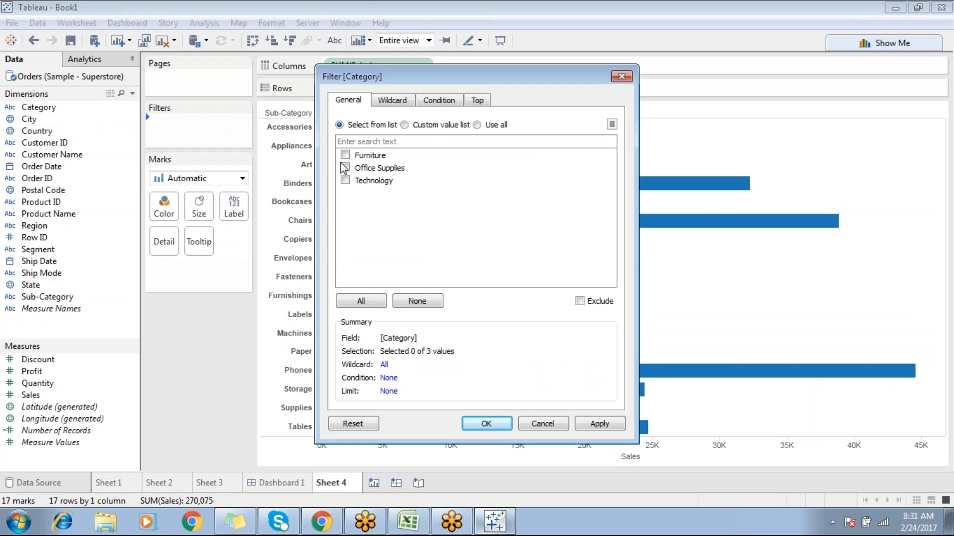
left_click(345, 155)
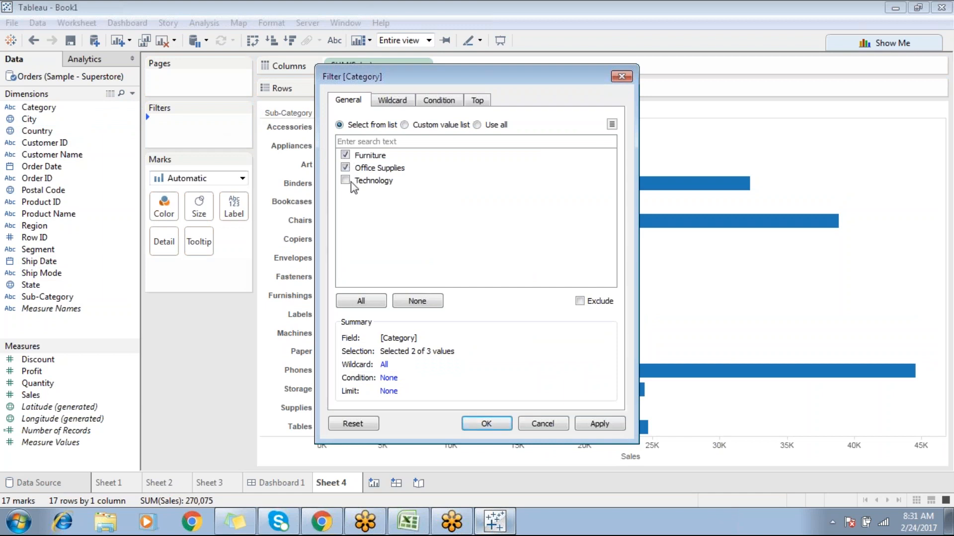
left_click(481, 423)
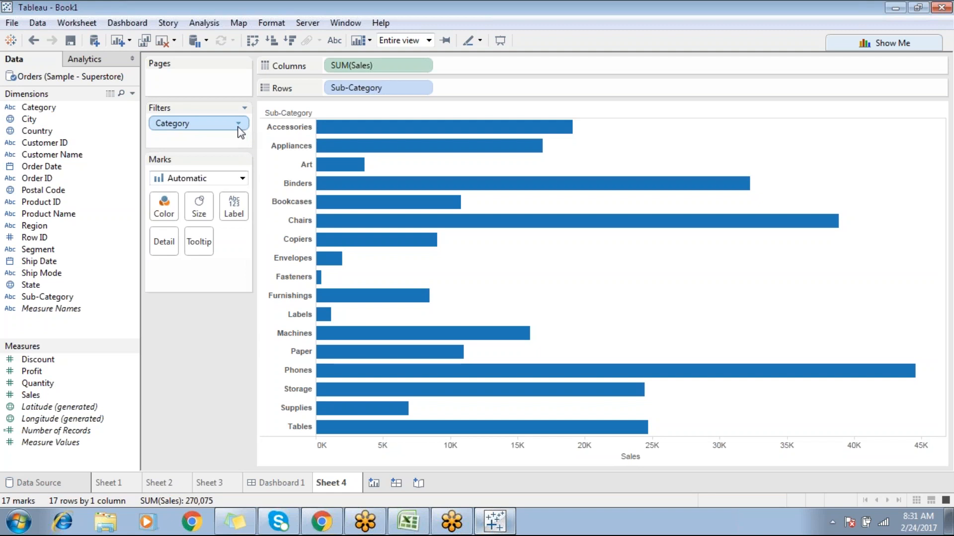
Show the Category filter card and deselect Furniture, Office Supplies and Technology one after another.
left_click(238, 124)
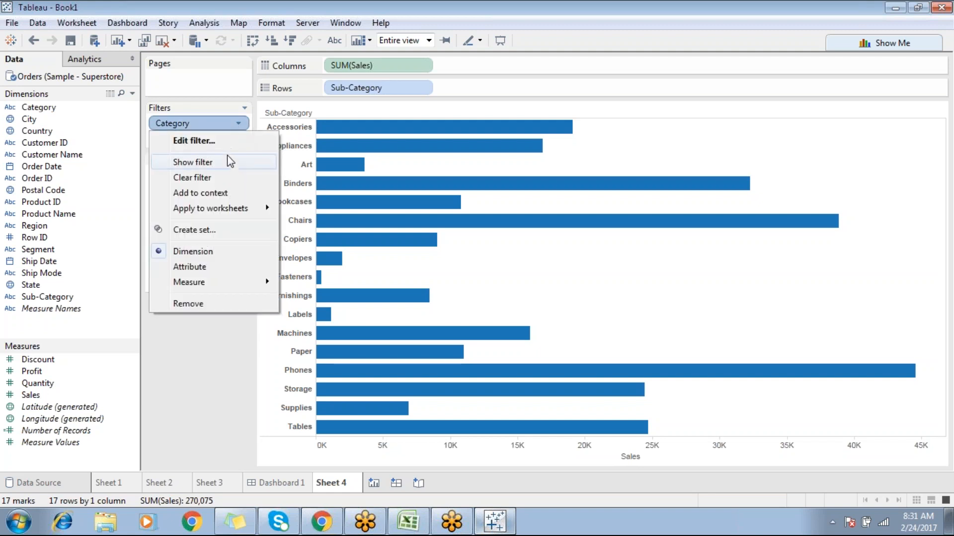
left_click(230, 161)
left_click(851, 141)
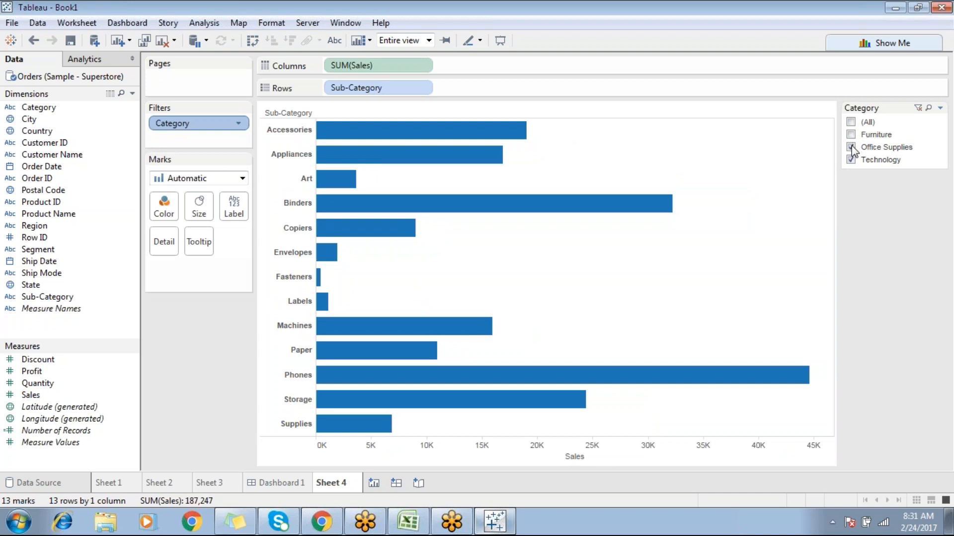
left_click(851, 148)
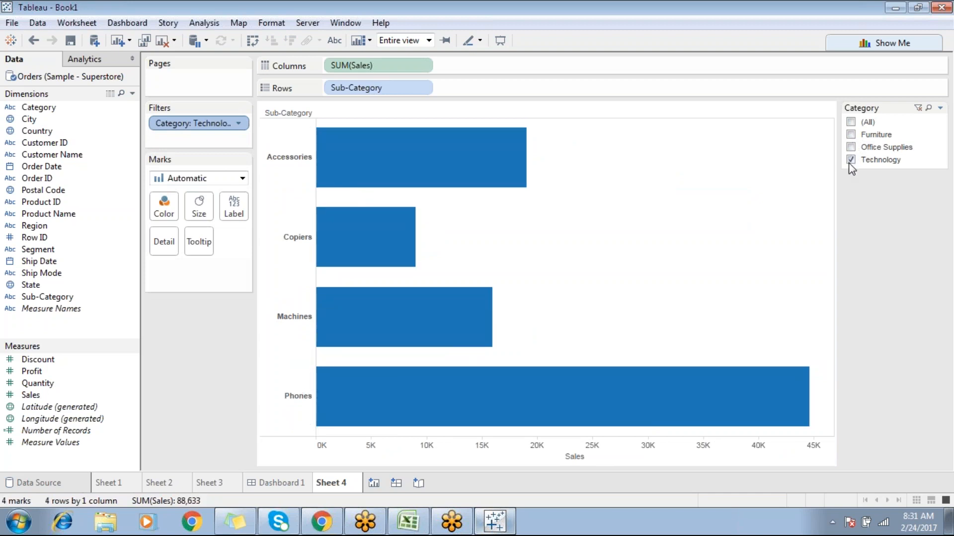
left_click(851, 160)
Clear the Category filter back to all values and hide its card.
left_click(918, 107)
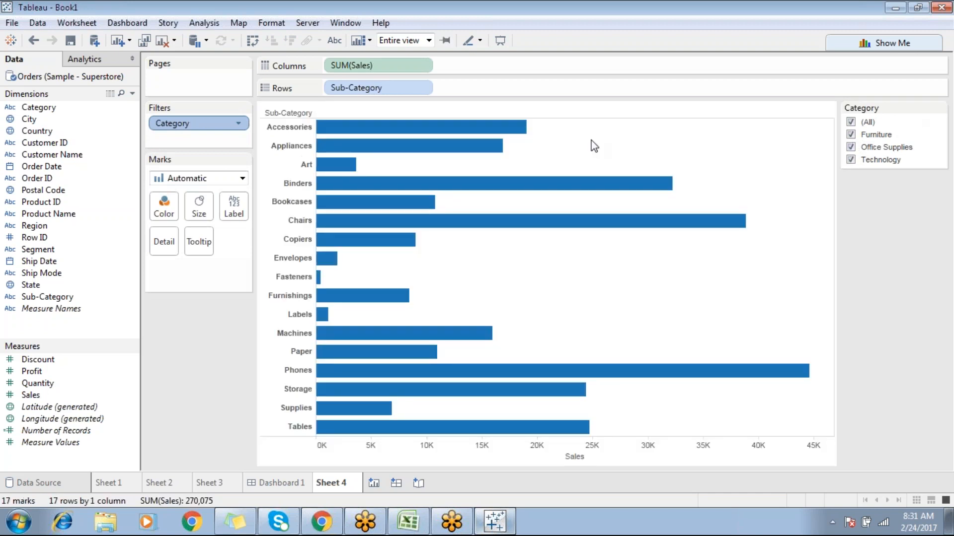
left_click(940, 108)
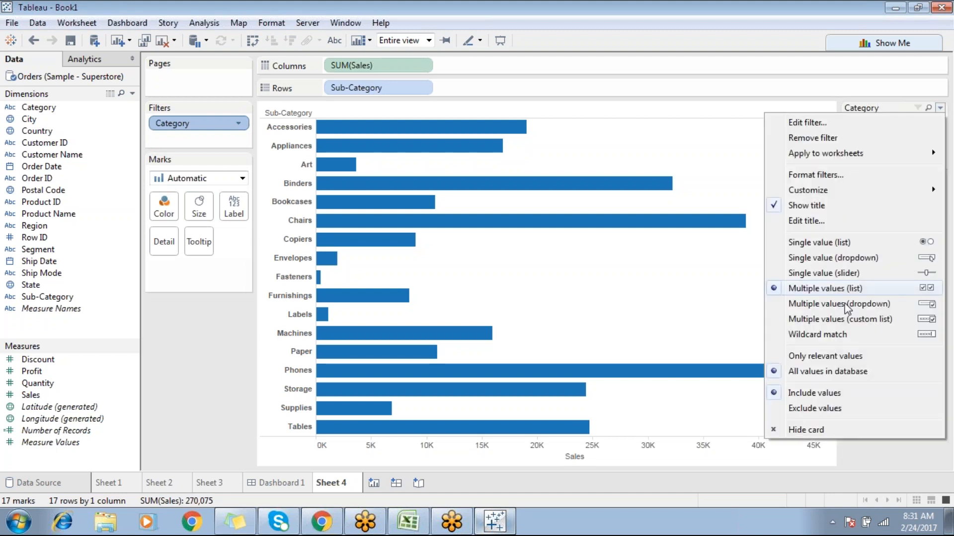
left_click(806, 430)
Open the Category filter for editing and examine its General, Wildcard, Condition and Top settings.
right_click(194, 123)
left_click(226, 139)
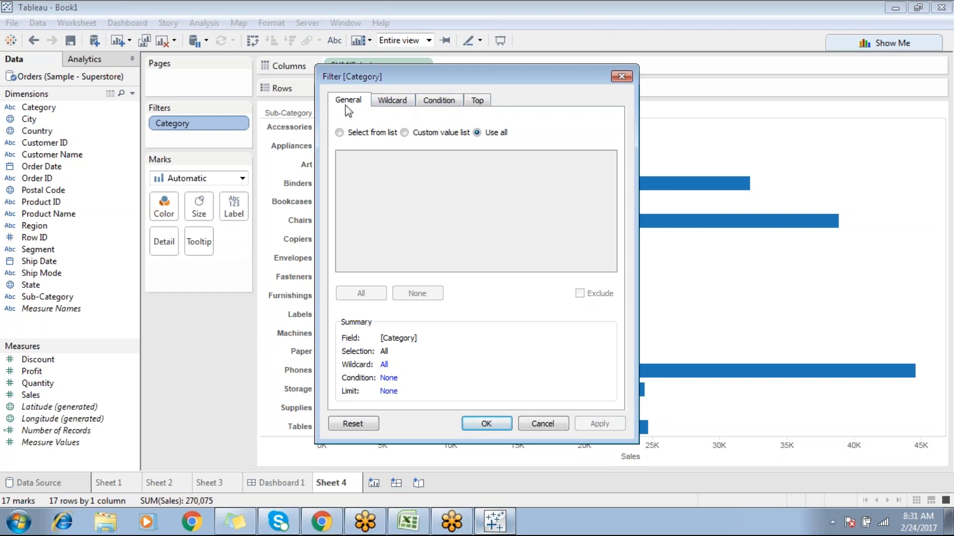
left_click(400, 108)
left_click(440, 103)
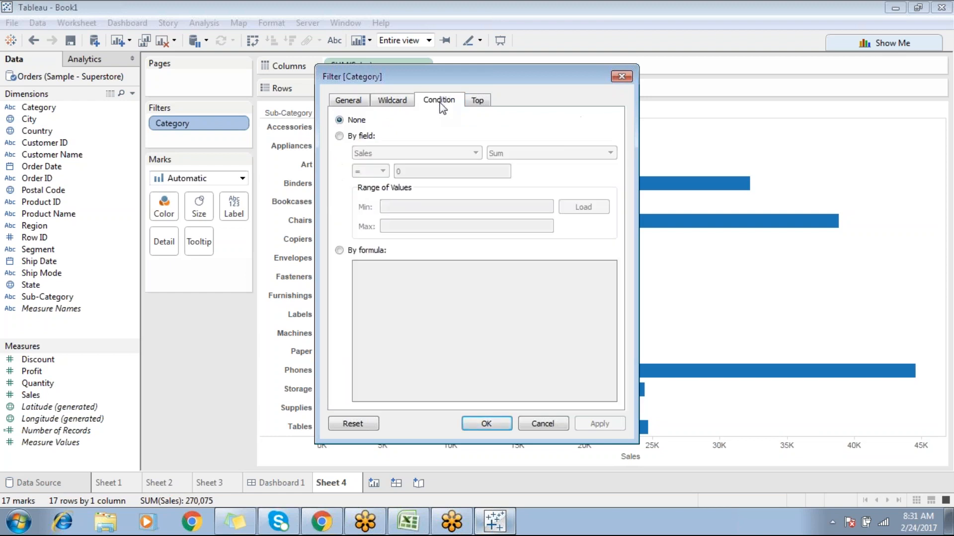
left_click(477, 102)
left_click(343, 104)
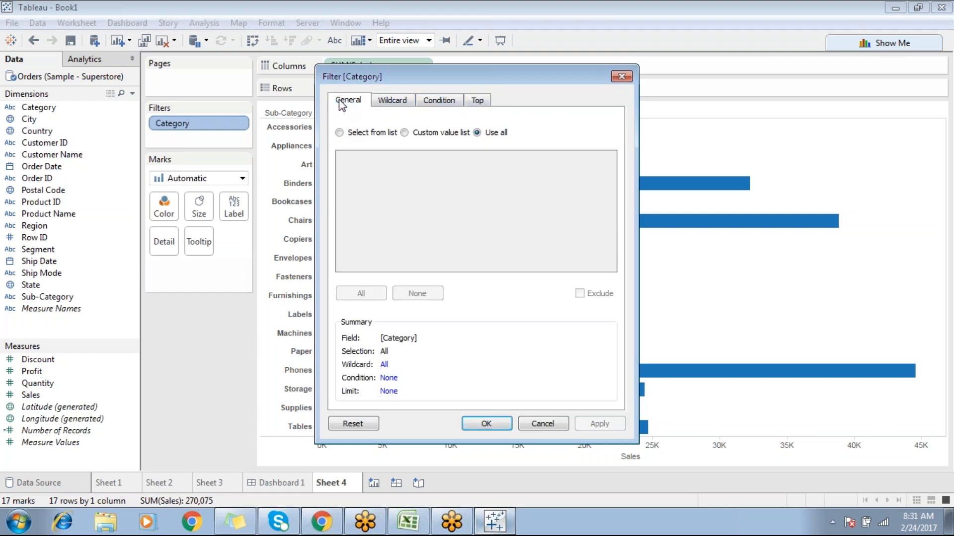
left_click(393, 101)
left_click(435, 102)
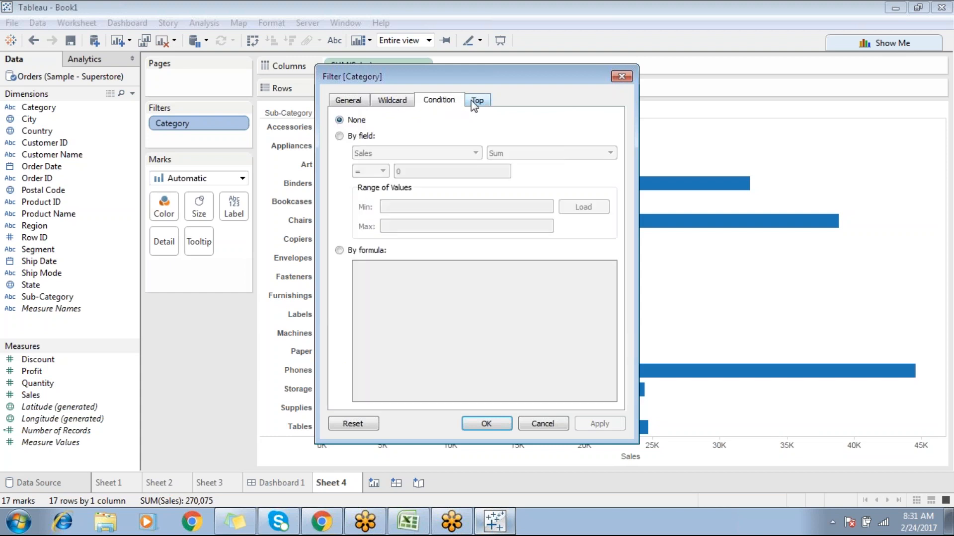
left_click(479, 102)
left_click(343, 101)
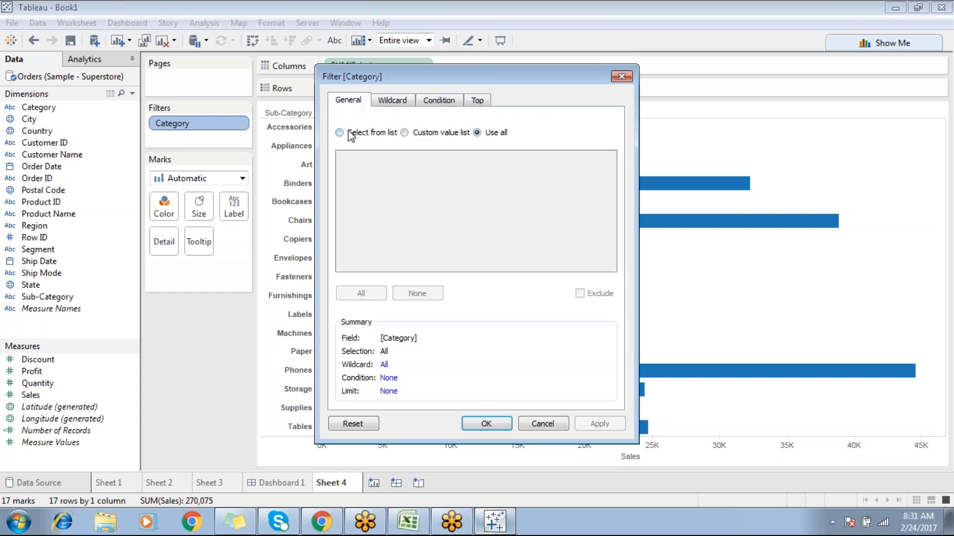
Compare the Select from list, Custom value list and Use all modes of the Category filter, and cancel the changes.
left_click(340, 133)
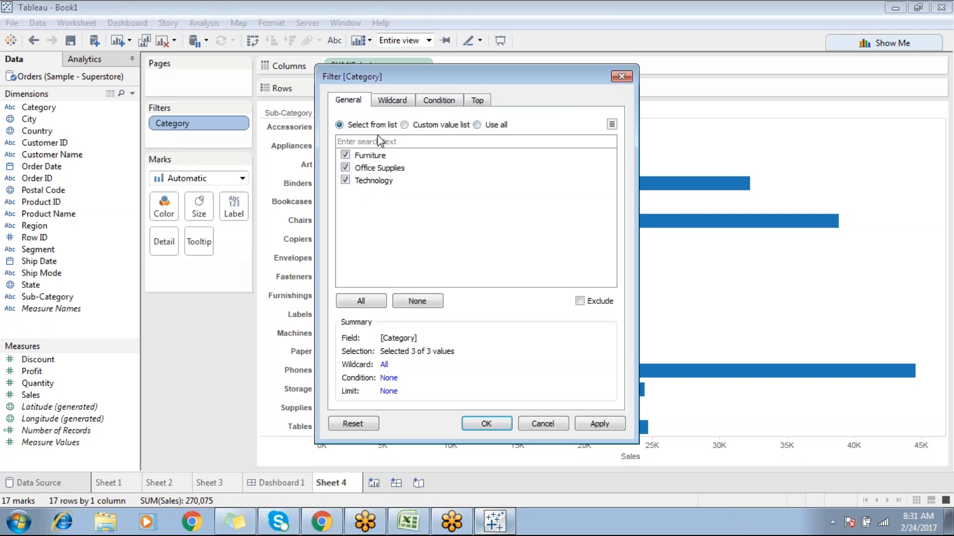
left_click(404, 125)
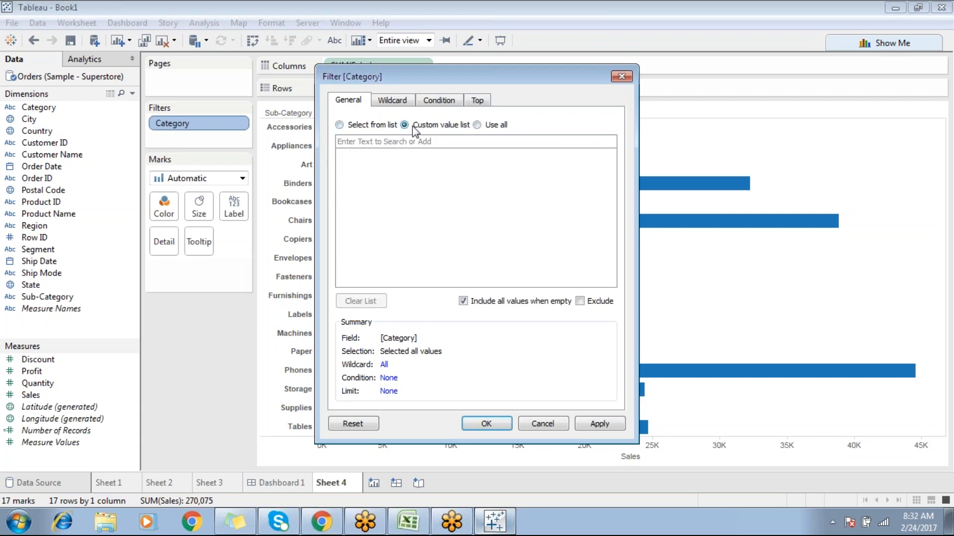
left_click(477, 126)
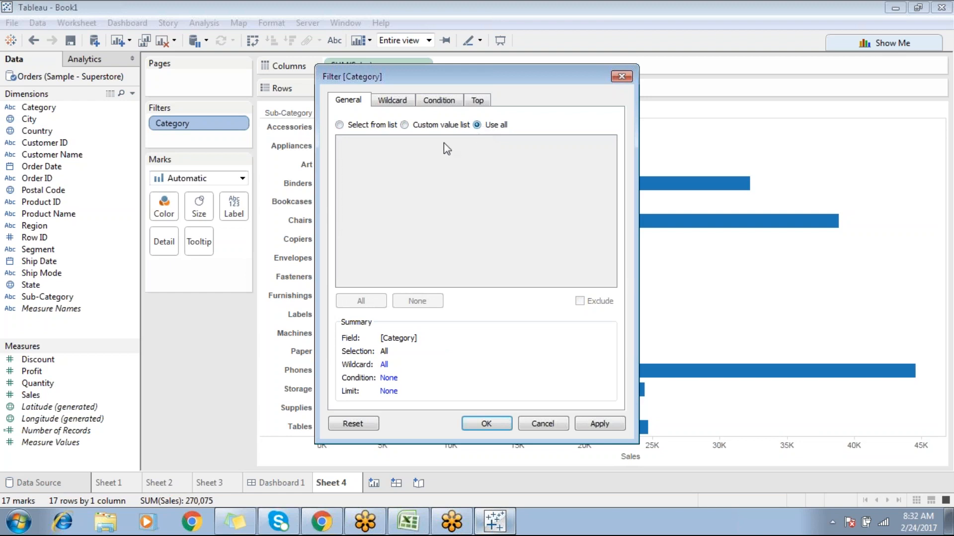
left_click(340, 126)
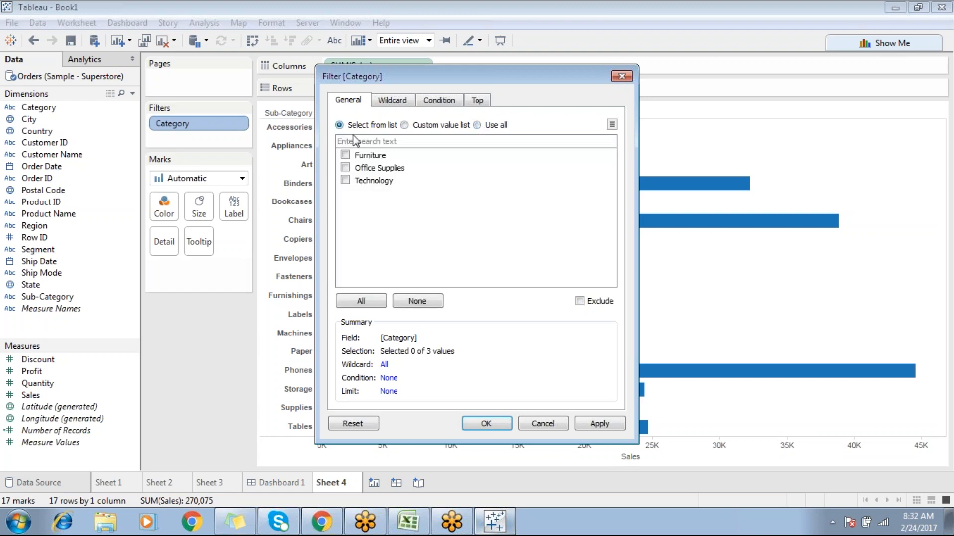
left_click(542, 423)
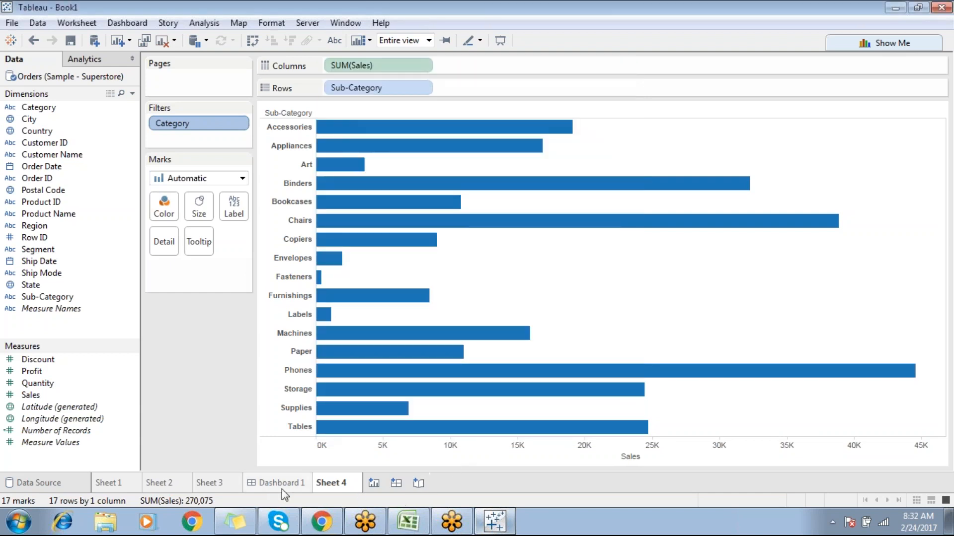
Create a new worksheet and shift the divider between Dimensions and Measures to give the measures more room.
left_click(374, 483)
left_click_drag(105, 342, 71, 312)
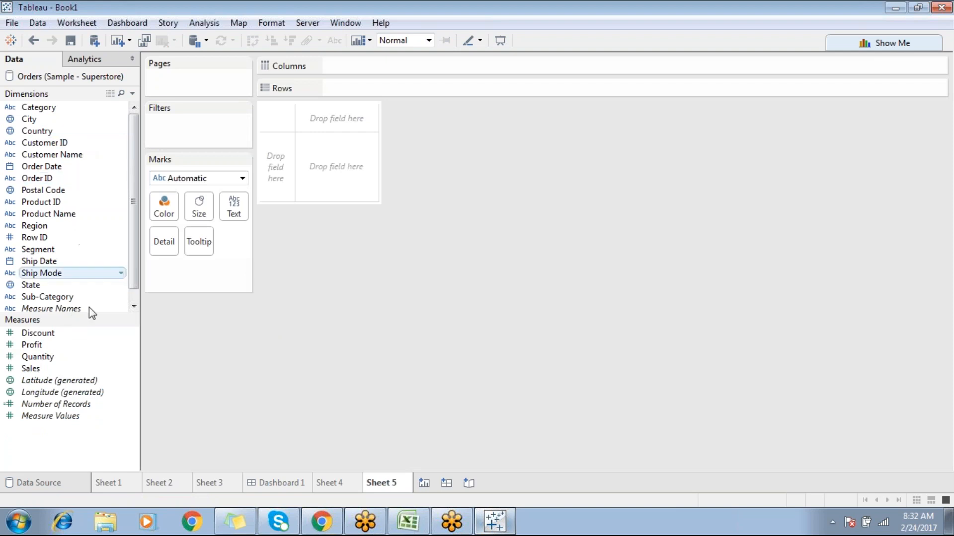
left_click_drag(64, 320, 65, 338)
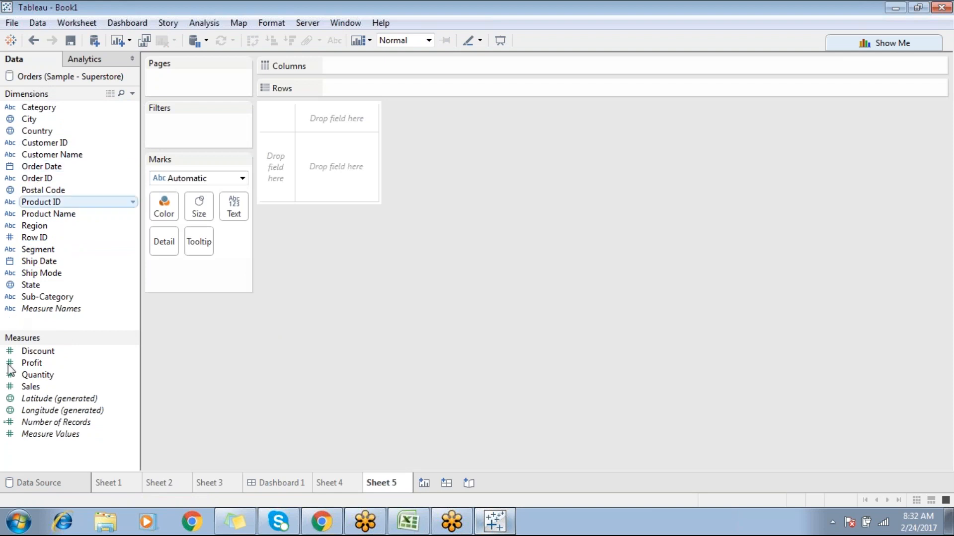
left_click_drag(33, 334, 34, 281)
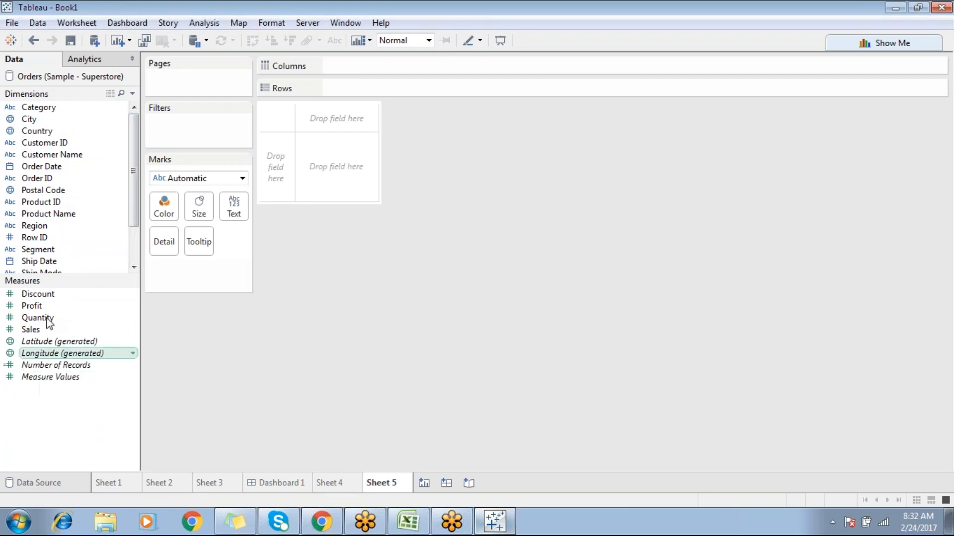
mouse_move(51, 286)
left_mouse_down()
mouse_move(52, 316)
mouse_move(59, 207)
mouse_move(59, 281)
left_mouse_up()
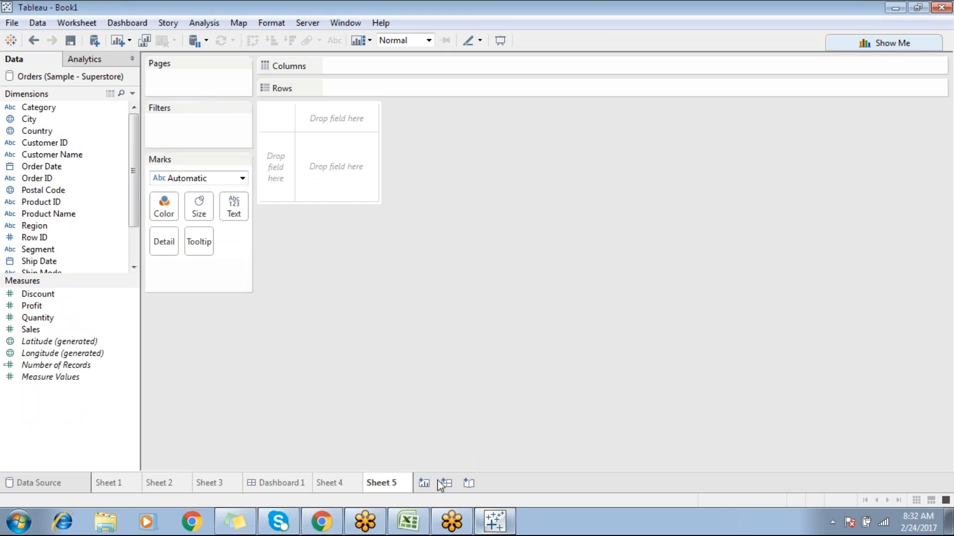
Switch to Excel, review the Global Filter and Filters on Dimensions entries in the filter list, and return to Tableau.
left_click(407, 522)
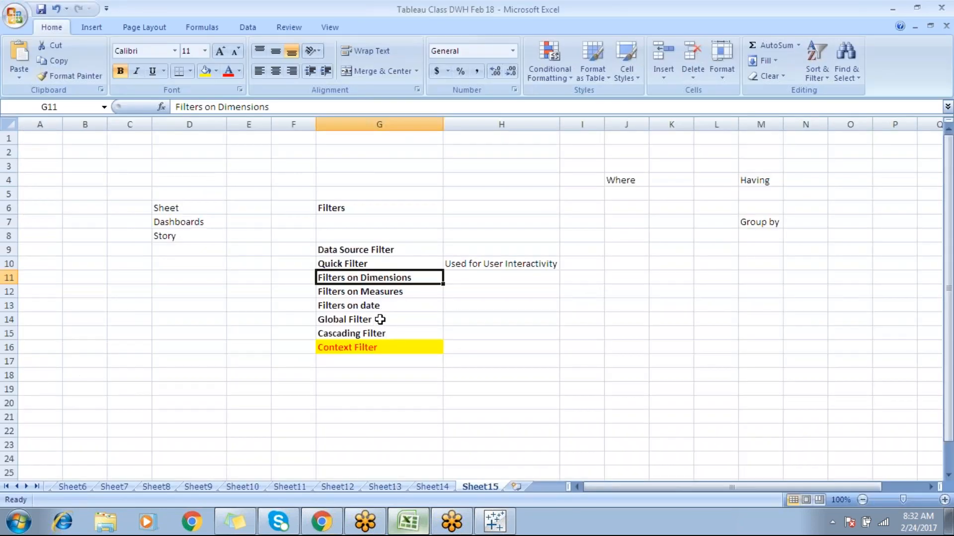
left_click(380, 319)
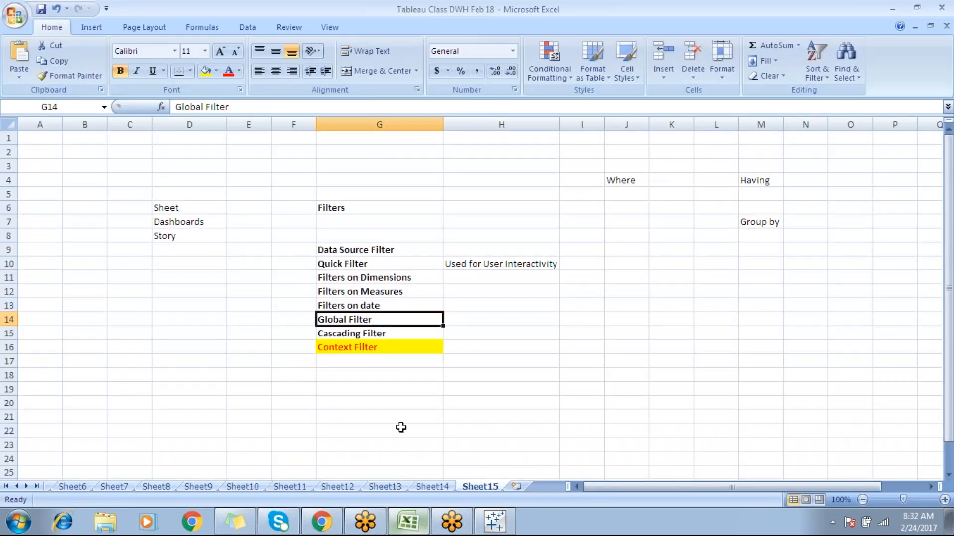
left_click(375, 278)
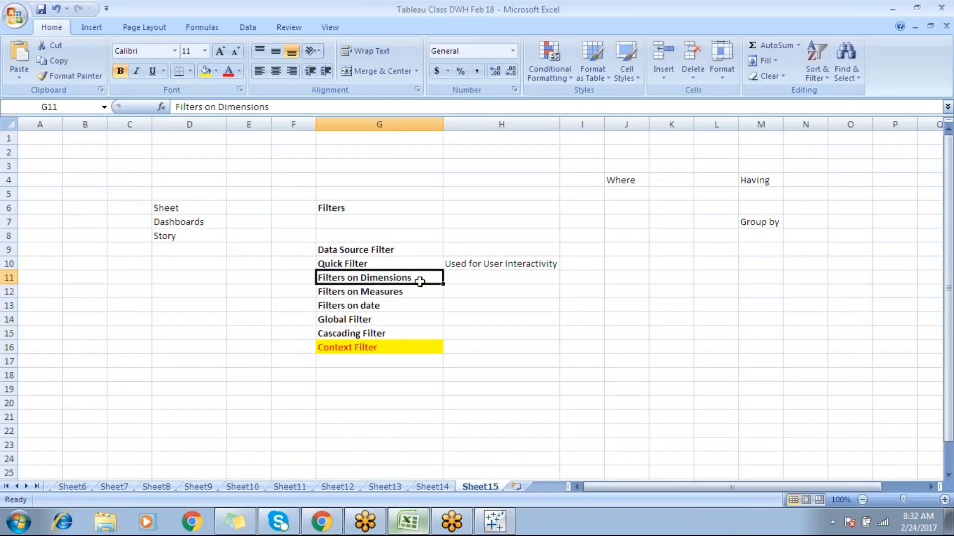
left_click(497, 522)
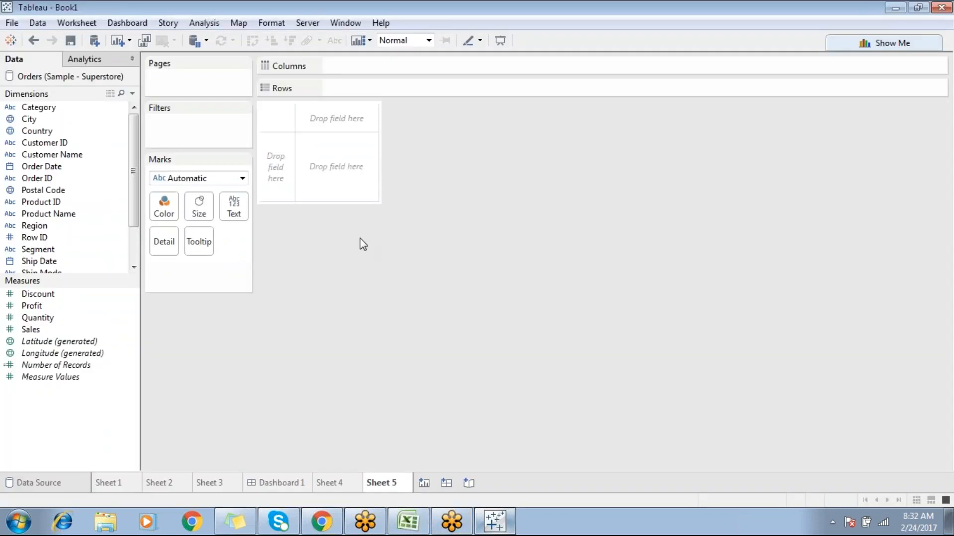
On Sheet 4, replace the Category filter with a Sub-Category filter that leaves out Accessories, Appliances and Art.
left_click(341, 487)
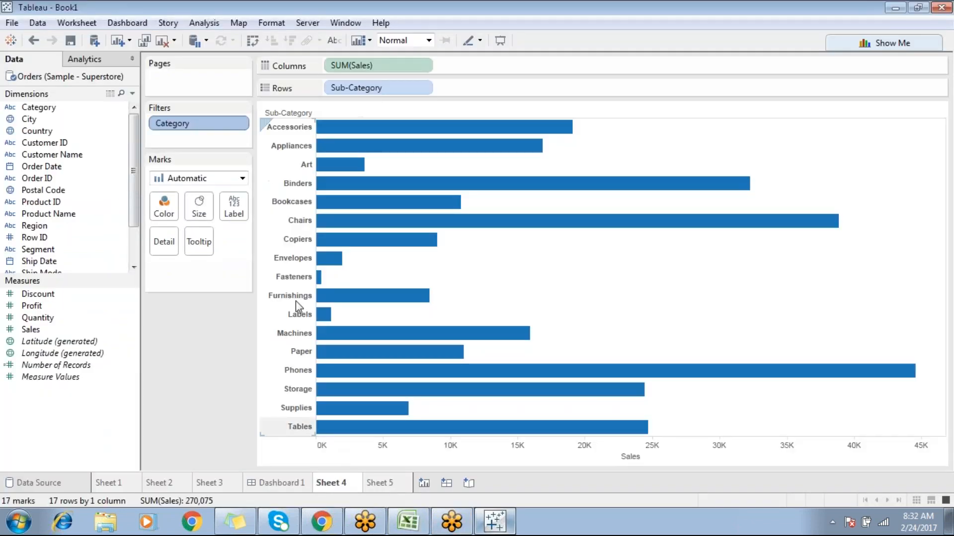
left_click_drag(233, 128, 90, 311)
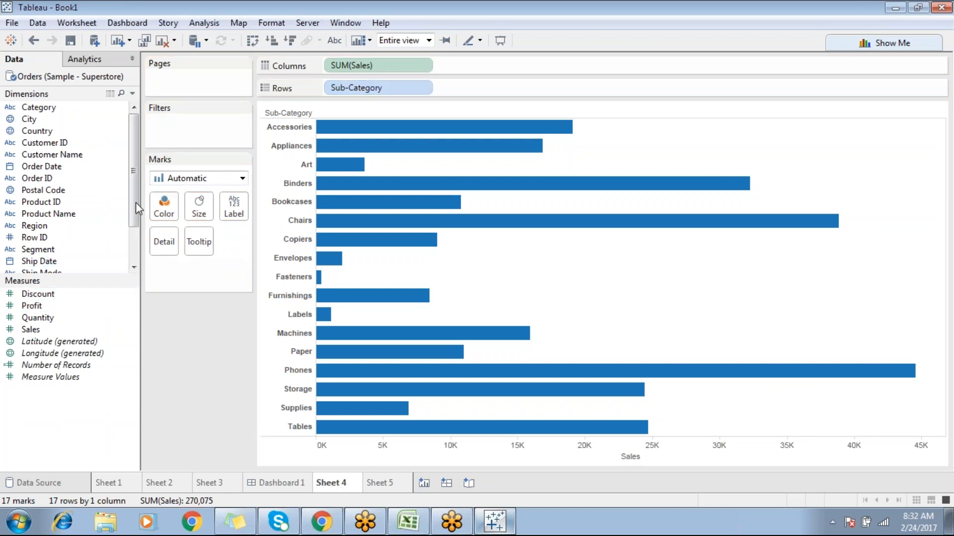
scroll(139, 208, "down", 3)
left_click_drag(65, 250, 189, 125)
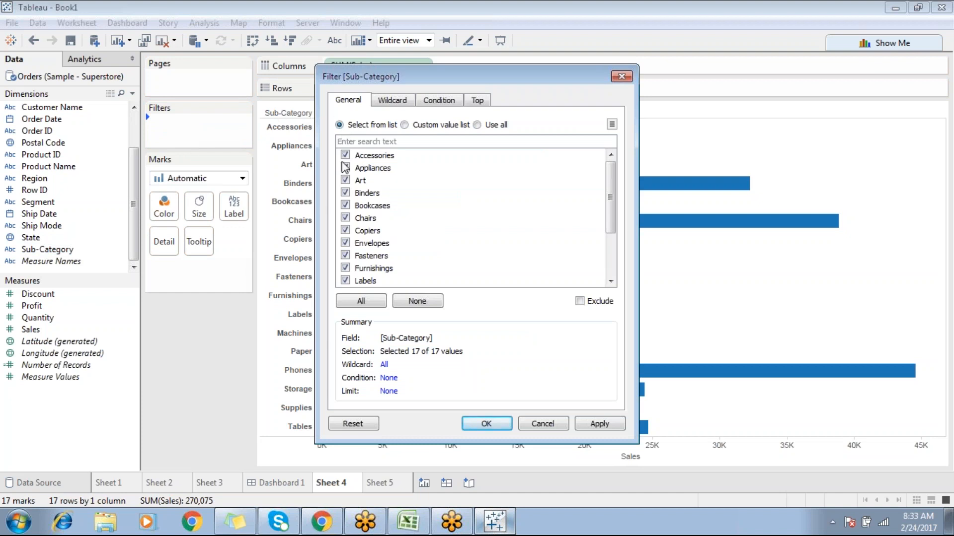
left_click(346, 182)
left_click(487, 424)
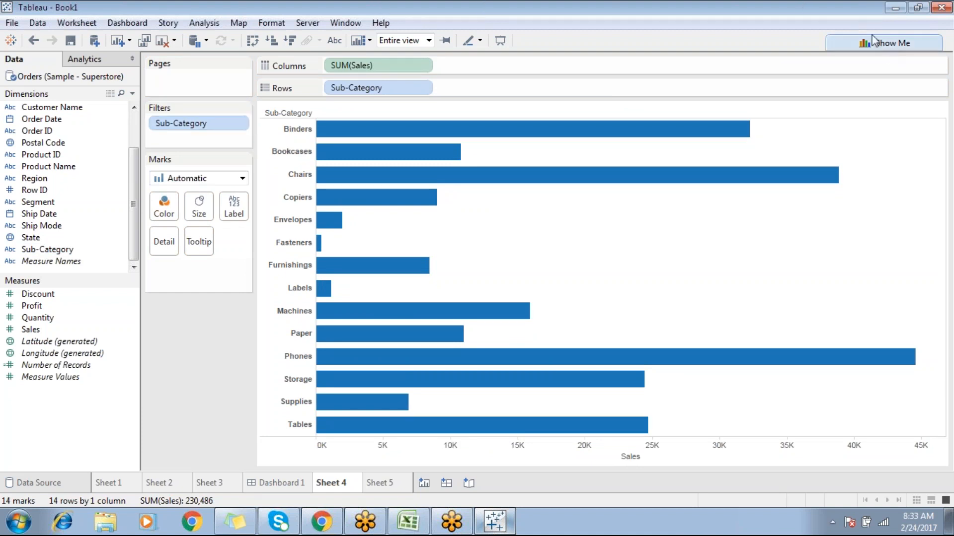
left_click(876, 12)
left_click(876, 38)
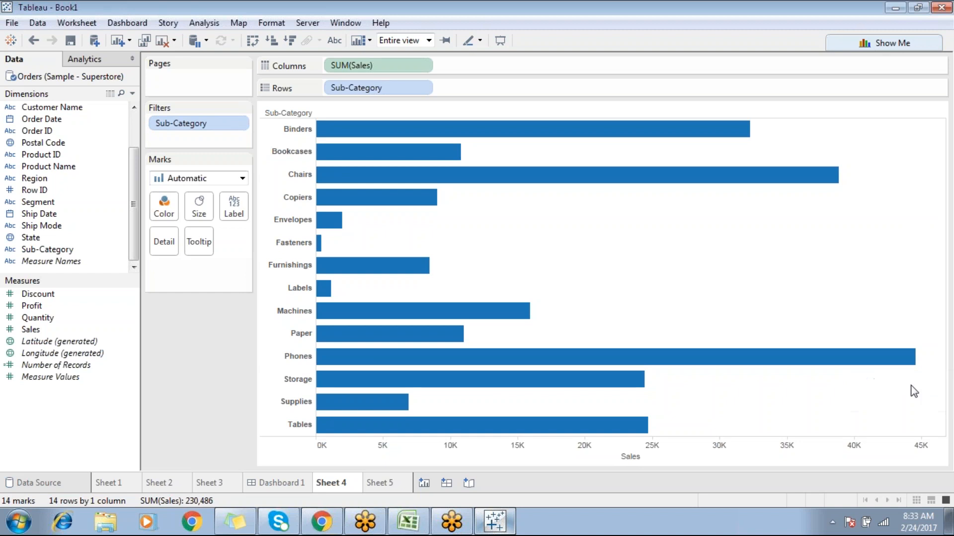
left_click(941, 380)
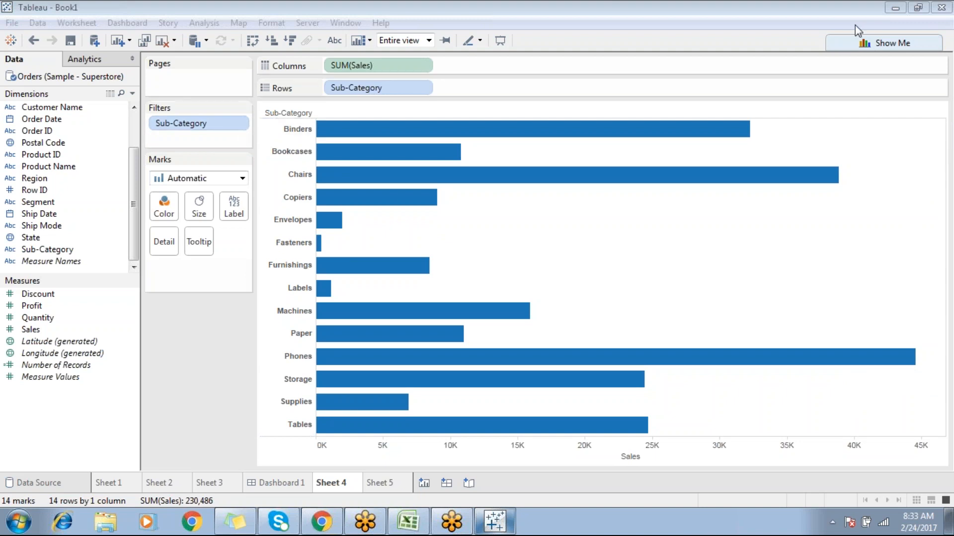
Edit the Sub-Category filter so that all sub-categories are selected again.
right_click(199, 124)
left_click(222, 131)
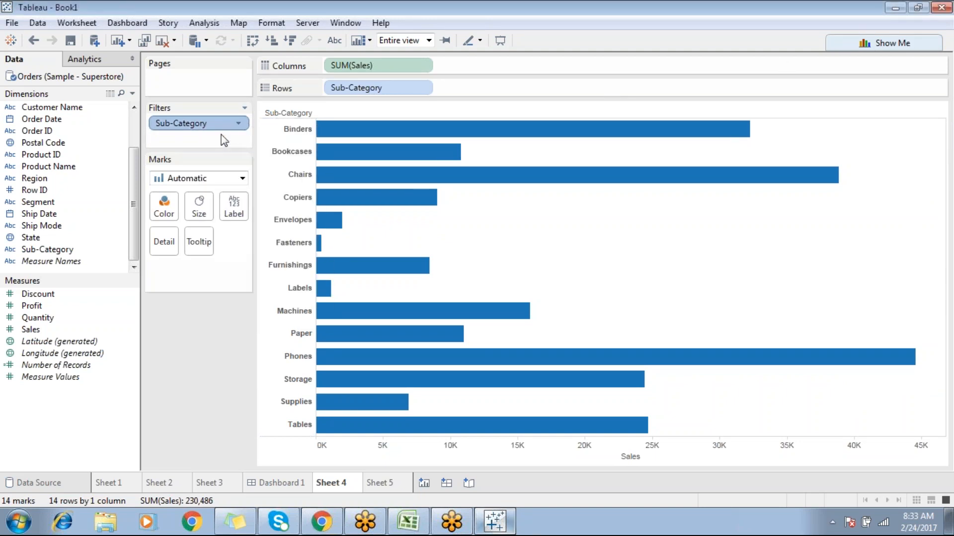
left_click(345, 204)
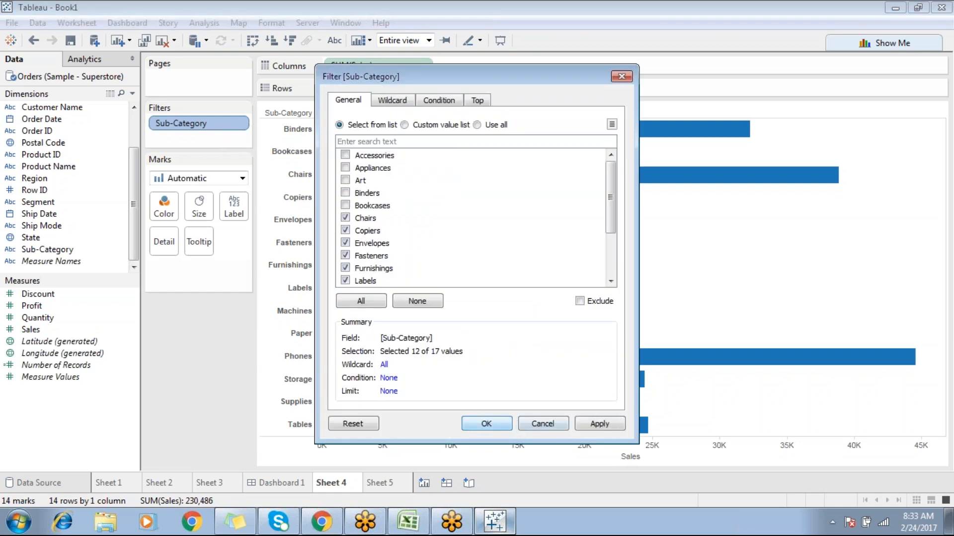
left_click(362, 301)
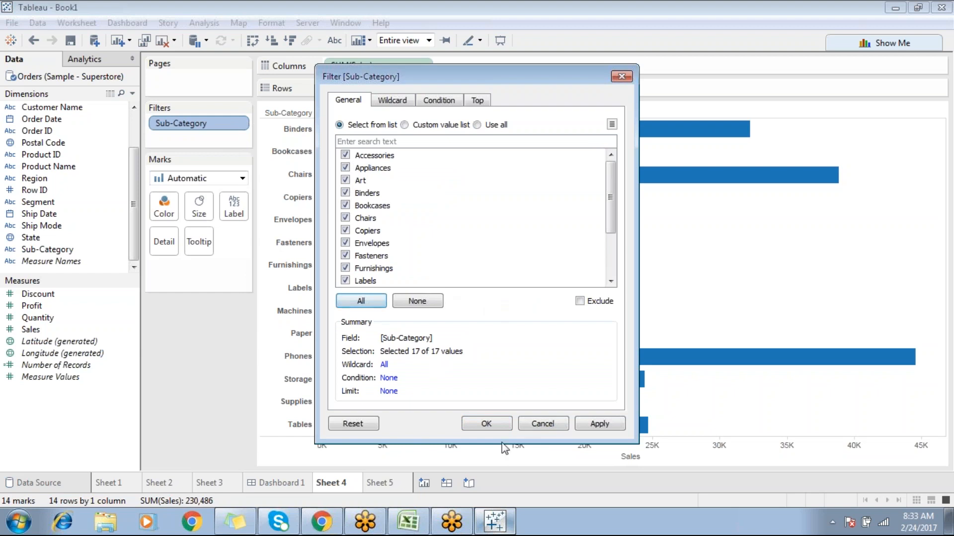
left_click(498, 426)
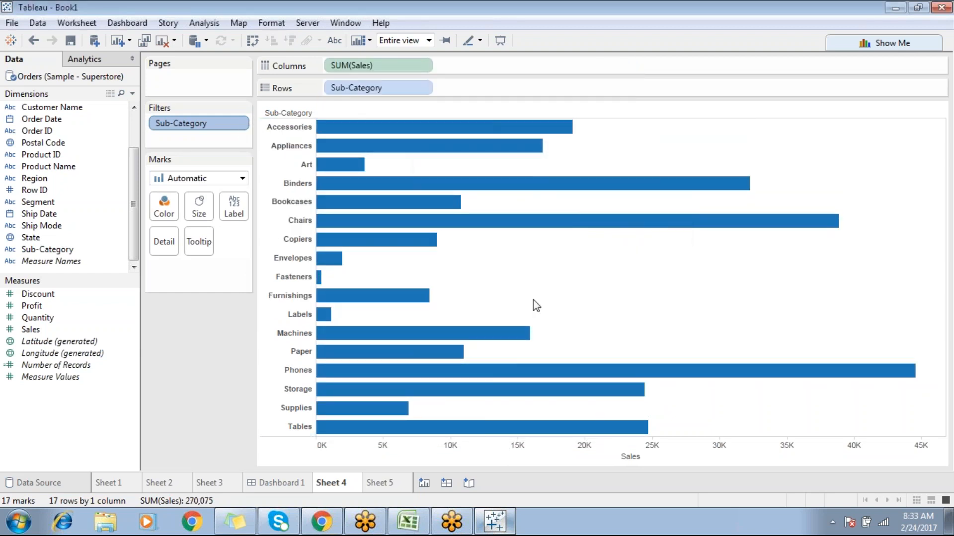
Swap rows and columns to turn the Sub-Category sales chart into vertical bars.
left_click_drag(616, 347, 362, 138)
left_click(519, 282)
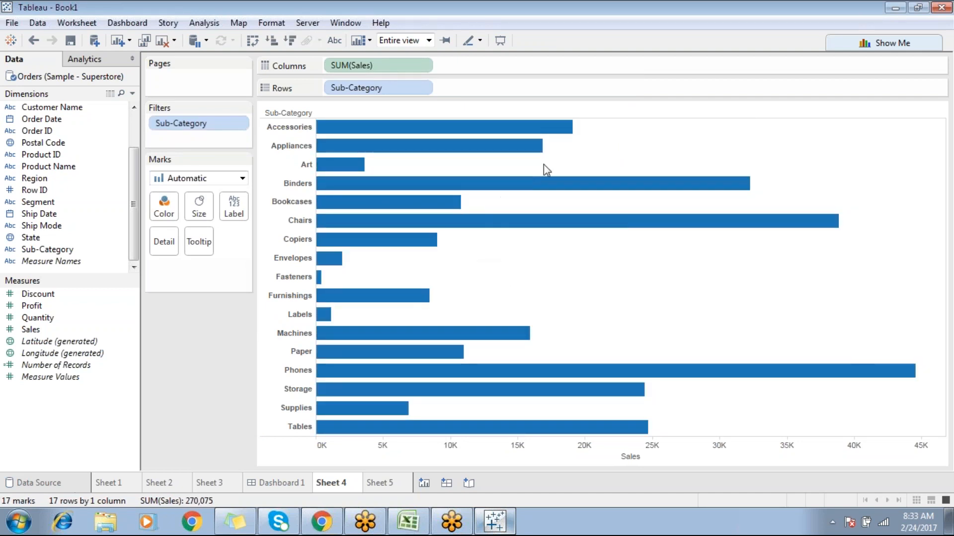
left_click(252, 41)
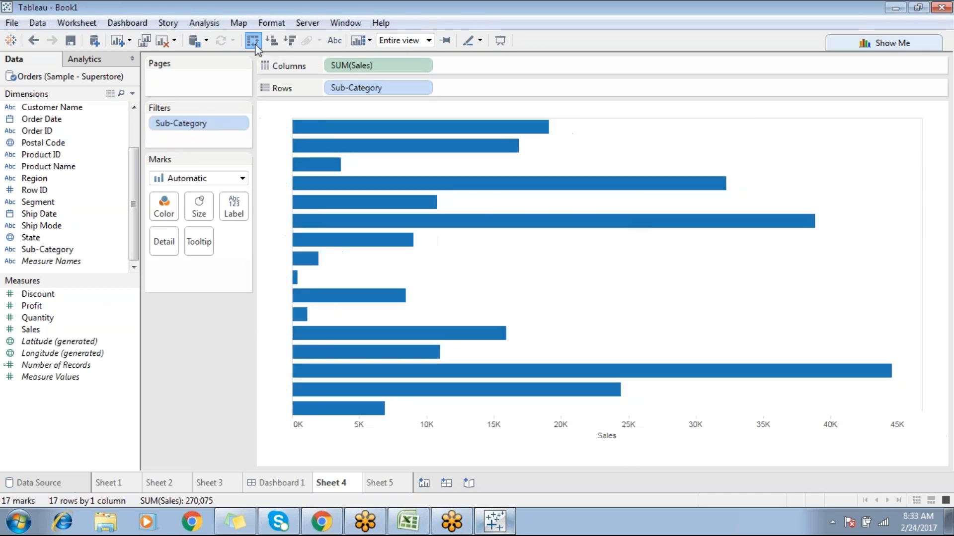
Try keeping only the Binders, Chairs and Phones bars in the chart, and undo it.
left_click_drag(353, 182, 903, 245)
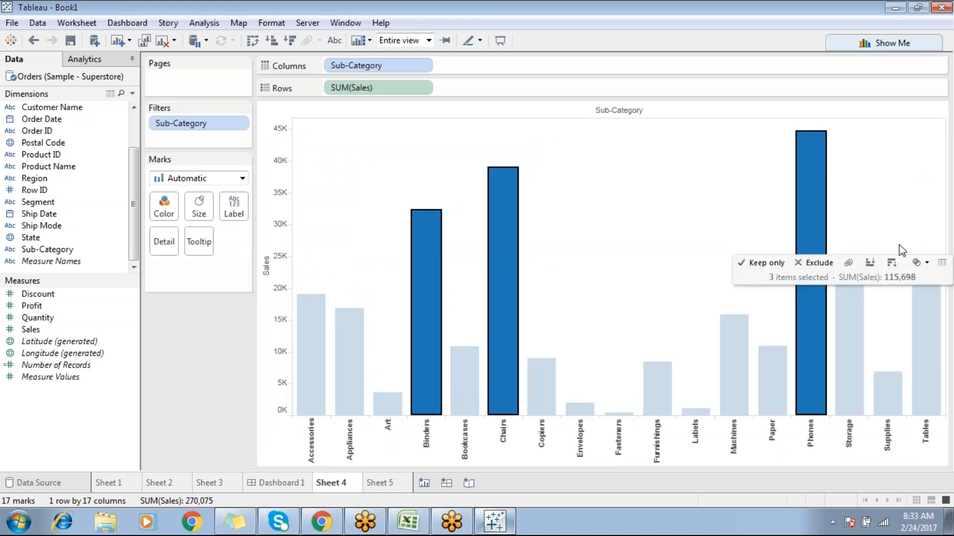
left_click(760, 262)
left_click(546, 152)
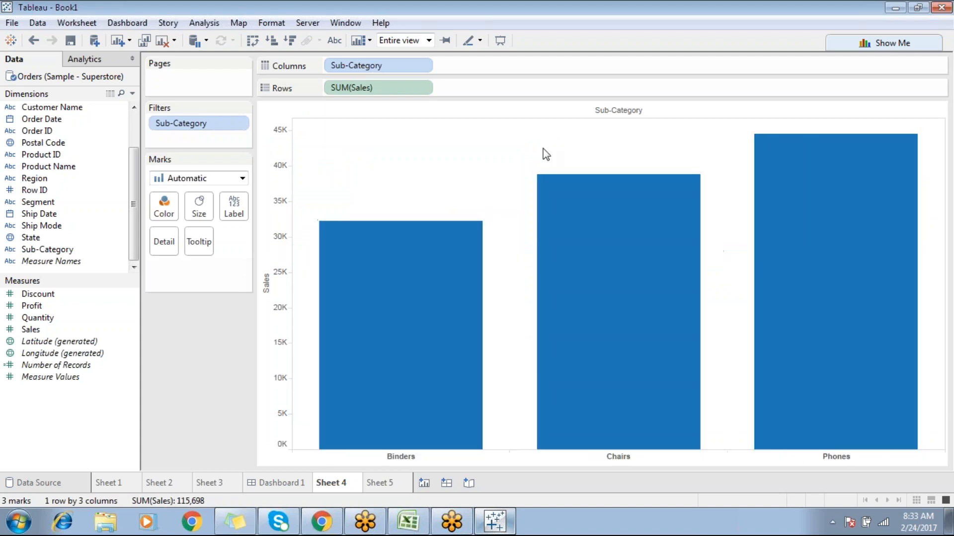
left_click(35, 41)
Try excluding the three tallest bars, Binders, Chairs and Phones, and undo the exclusion.
left_click_drag(349, 200, 939, 227)
left_click(833, 245)
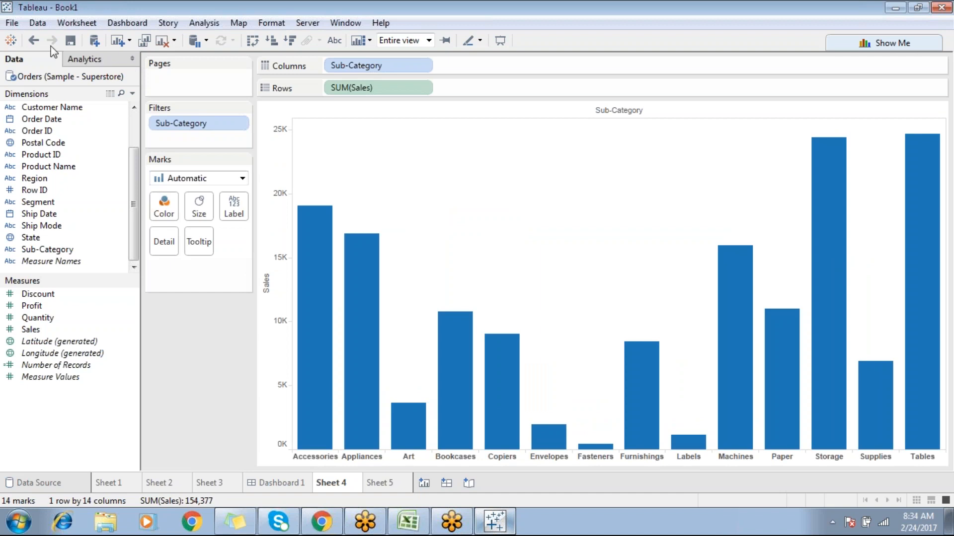
left_click(34, 41)
Exclude the Binders, Chairs and Phones bars from the Sub-Category sales chart.
left_click_drag(333, 162, 885, 224)
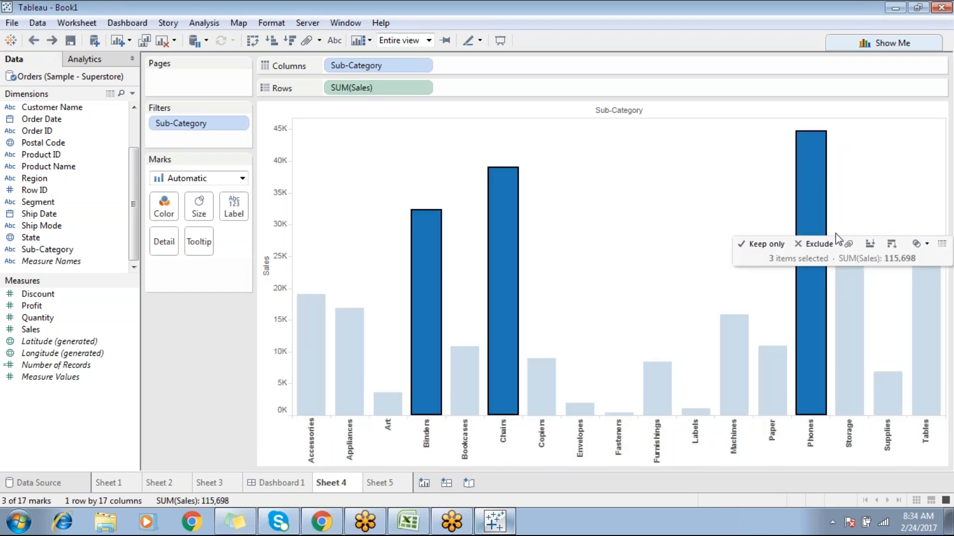
left_click(815, 243)
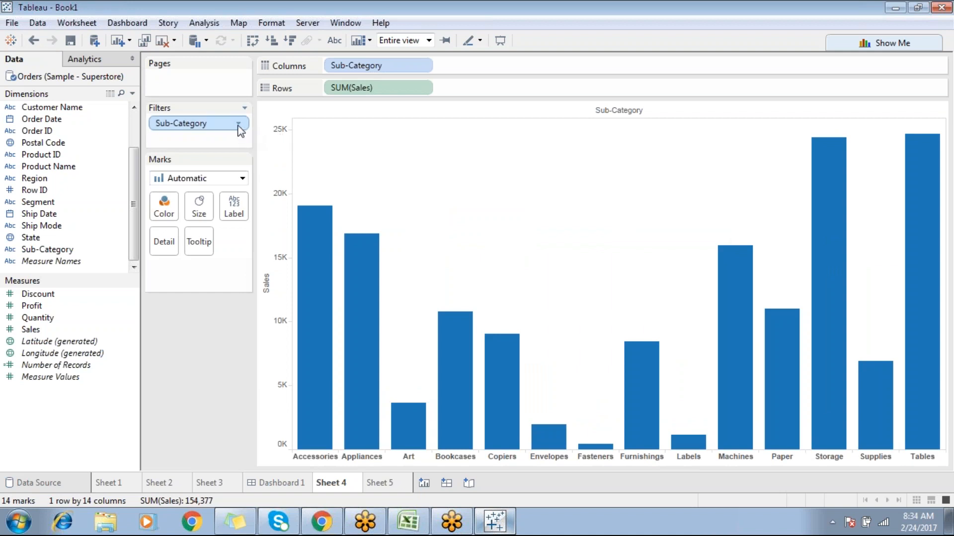
Edit the Sub-Category filter to exclude its 14 checked values and apply the change.
left_click(238, 126)
left_click(234, 142)
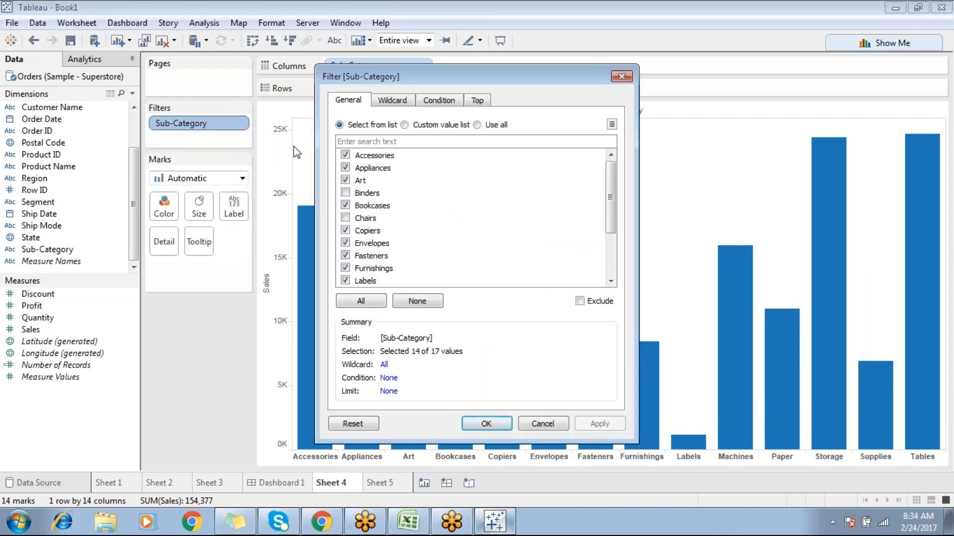
mouse_move(612, 199)
left_mouse_down()
mouse_move(619, 248)
mouse_move(625, 191)
left_mouse_up()
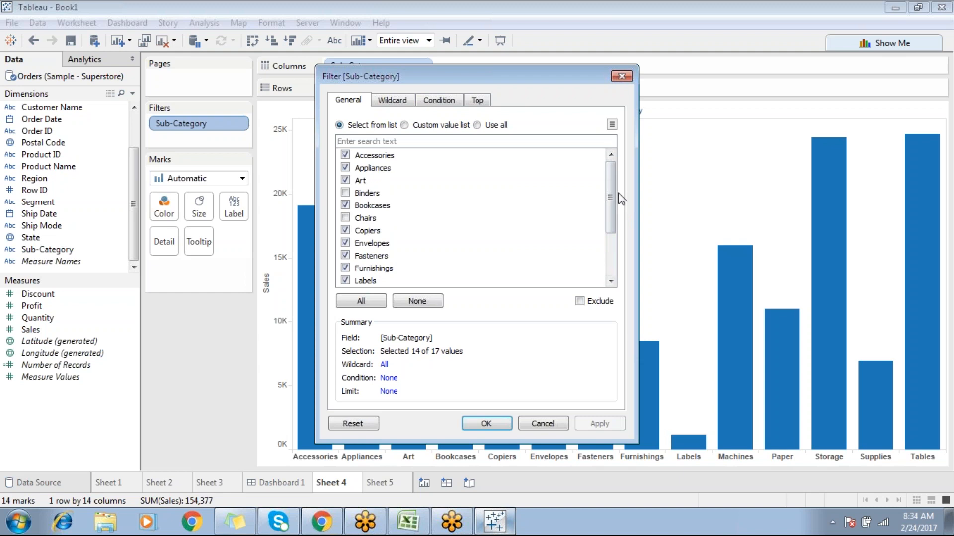
left_click_drag(607, 209, 608, 251)
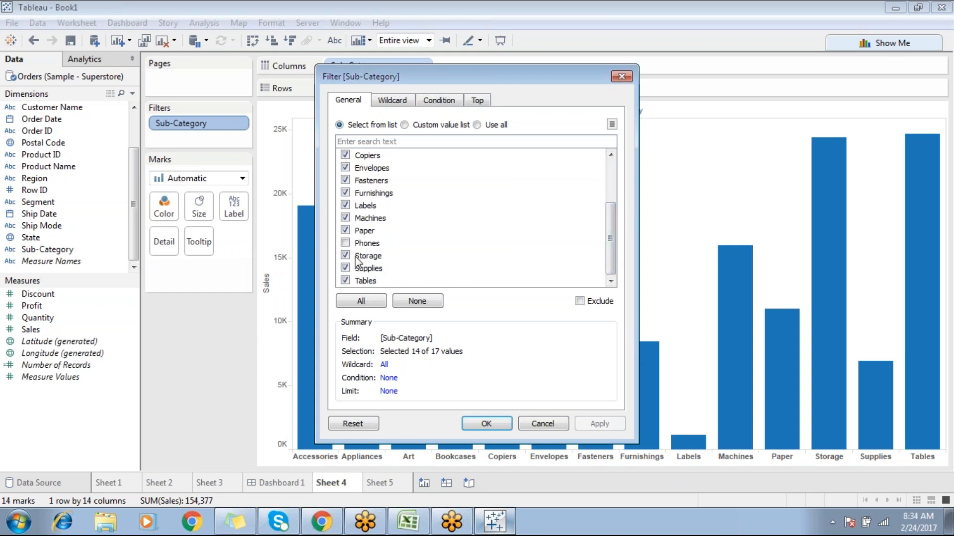
left_click(579, 301)
left_click(601, 424)
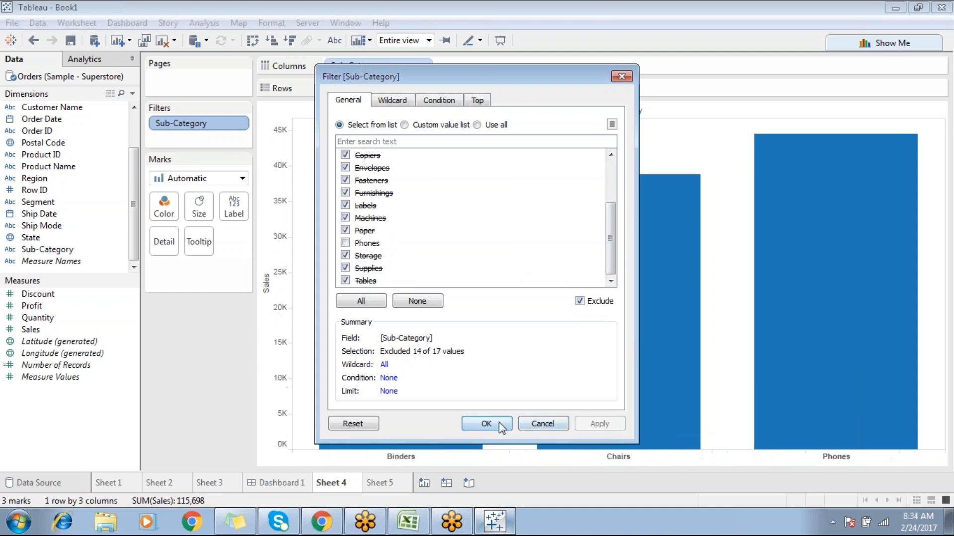
left_click(486, 423)
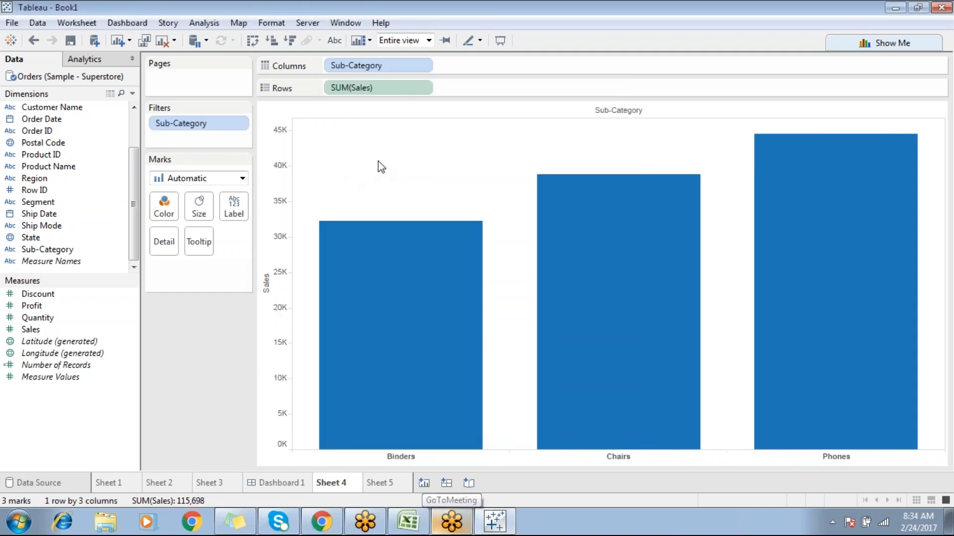
Show the Sub-Category filter card beside the chart and set it to (All).
left_click(238, 123)
left_click(224, 162)
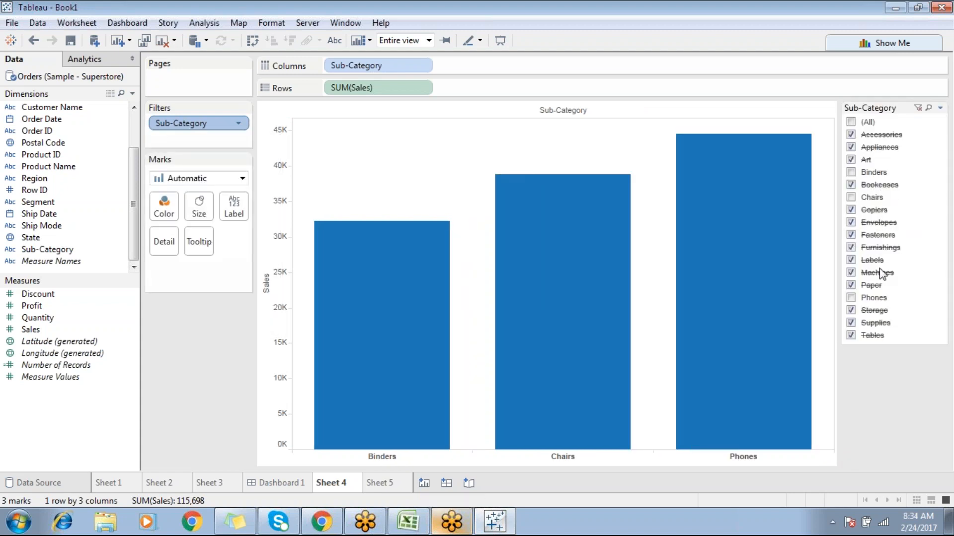
left_click(851, 122)
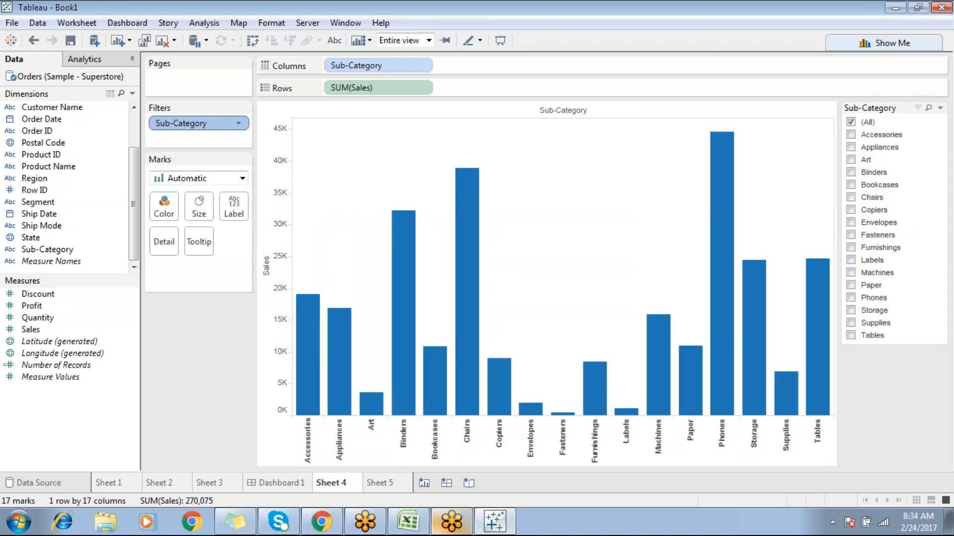
Exclude every sub-category from Art through Paper one by one using the Sub-Category filter card.
left_click(851, 159)
left_click(851, 172)
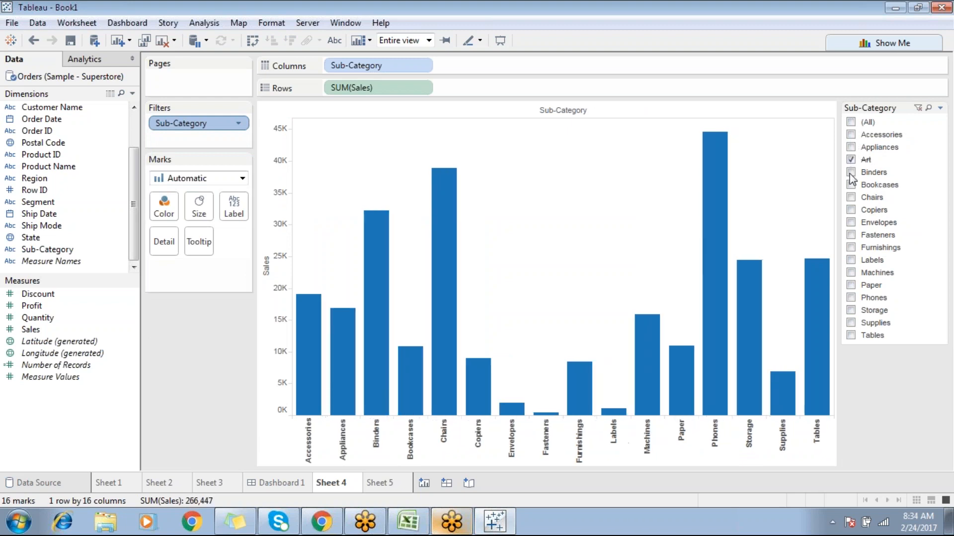
left_click(850, 185)
left_click(850, 197)
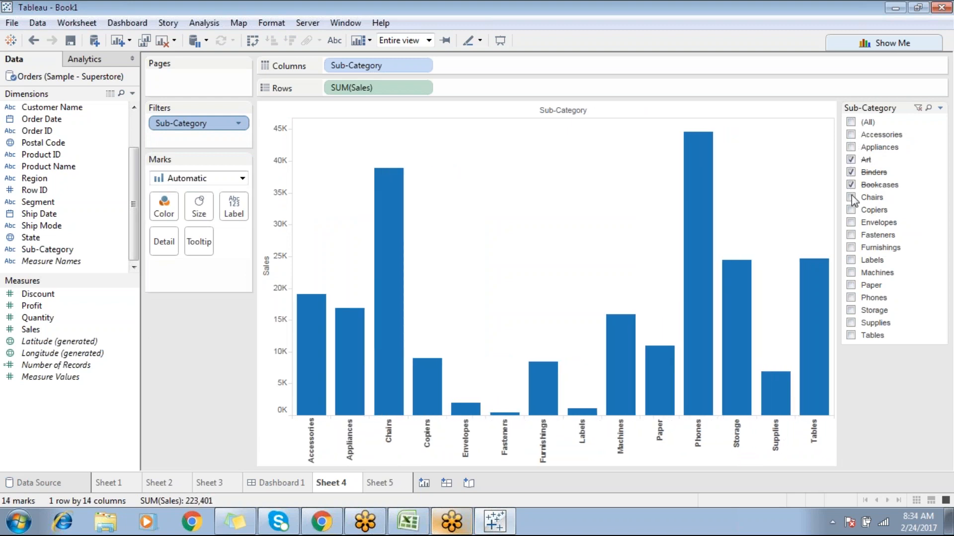
left_click(850, 210)
left_click(851, 222)
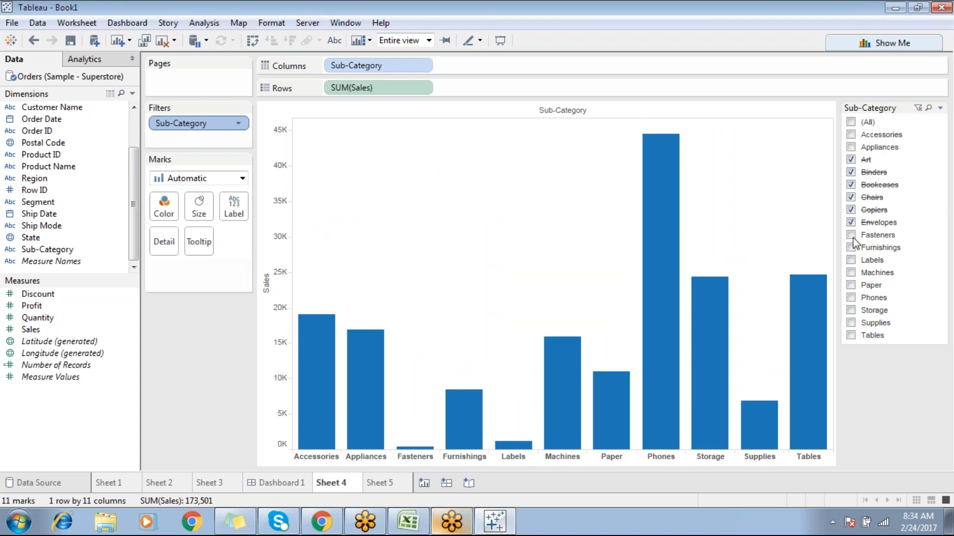
left_click(851, 235)
left_click(850, 247)
left_click(850, 260)
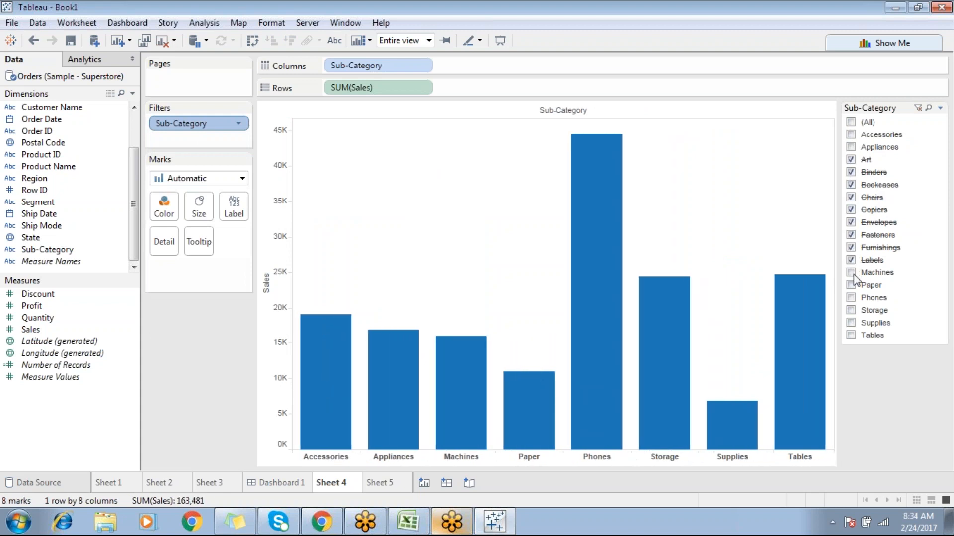
left_click(851, 273)
left_click(851, 285)
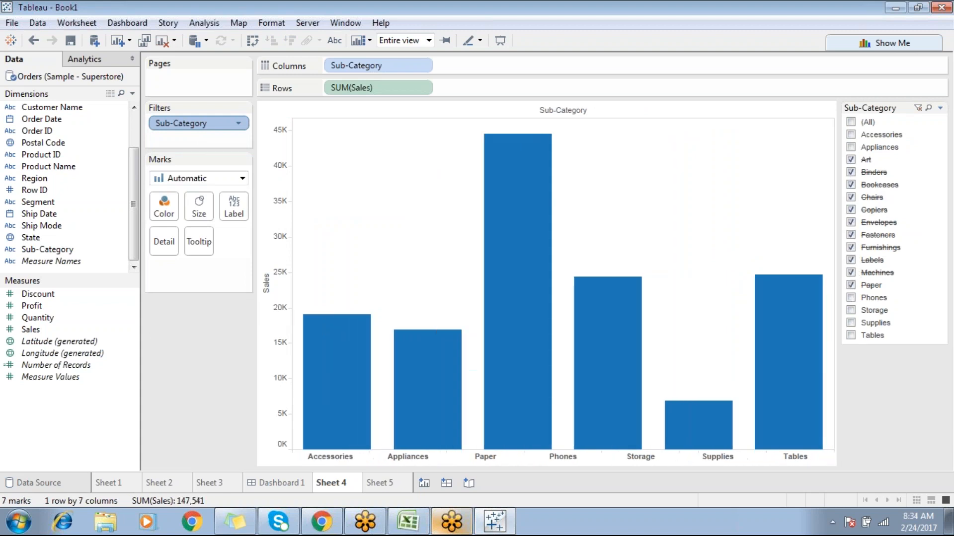
Try the Sub-Category filter card with Include values, and return it to Exclude values.
left_click(940, 109)
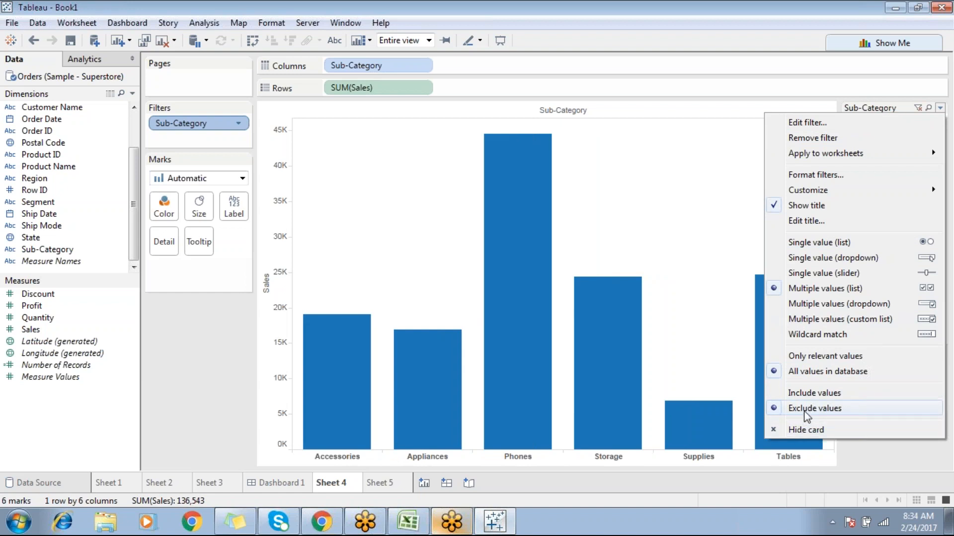
left_click(807, 394)
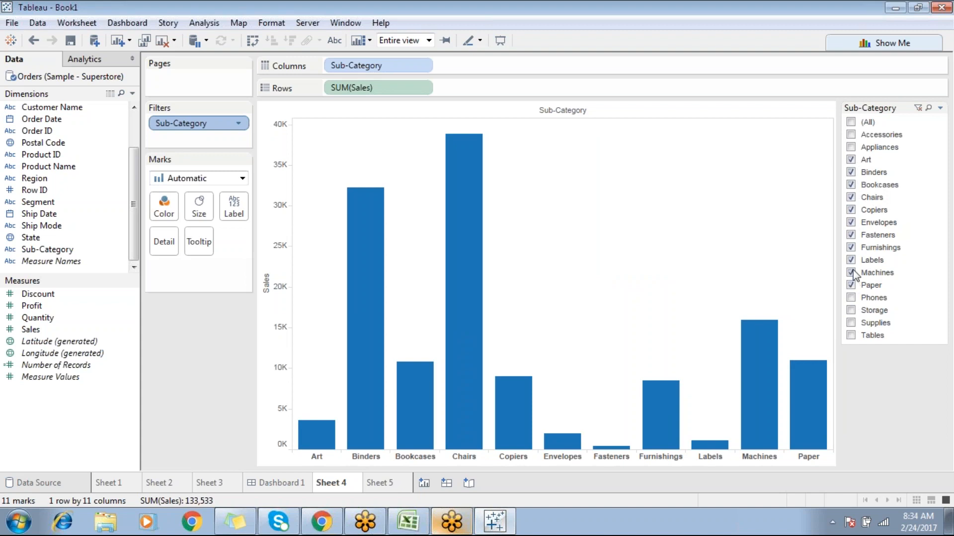
left_click(940, 108)
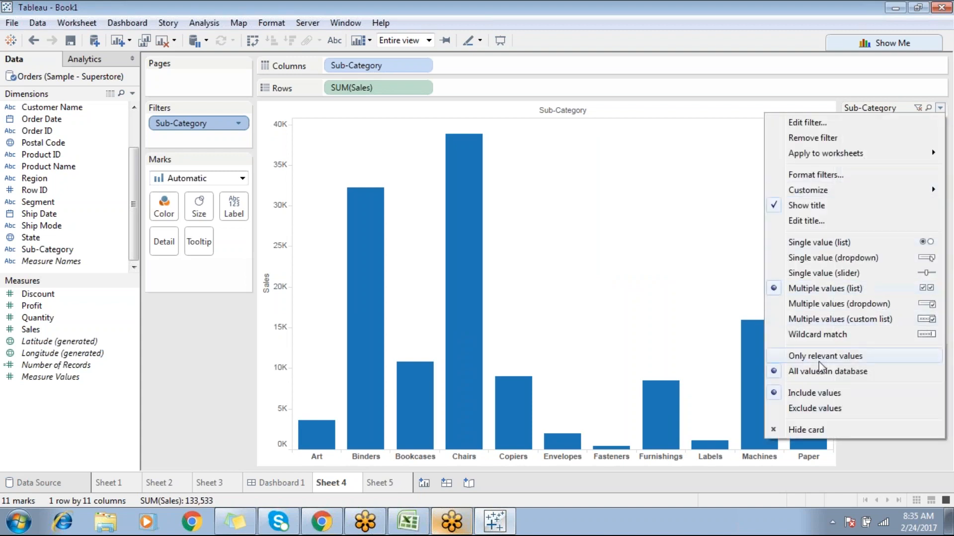
left_click(803, 408)
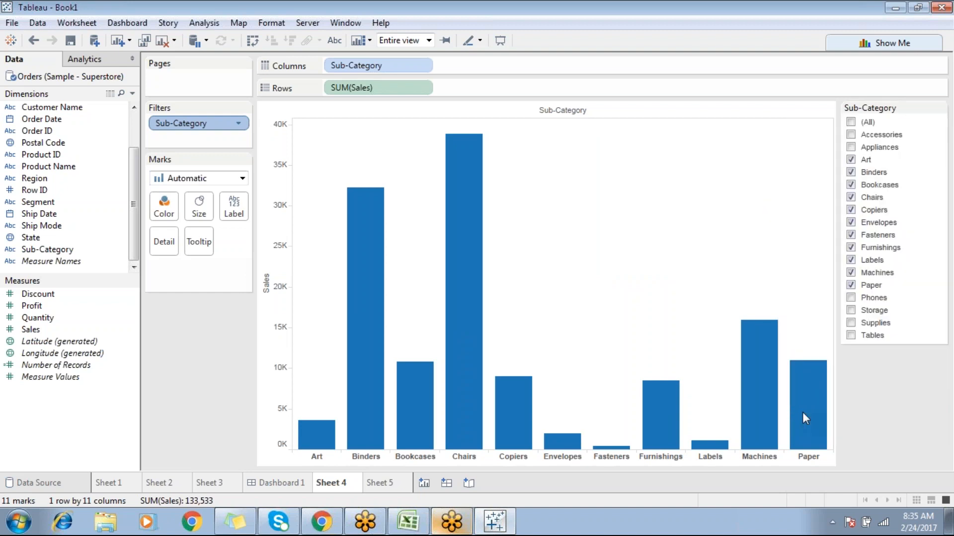
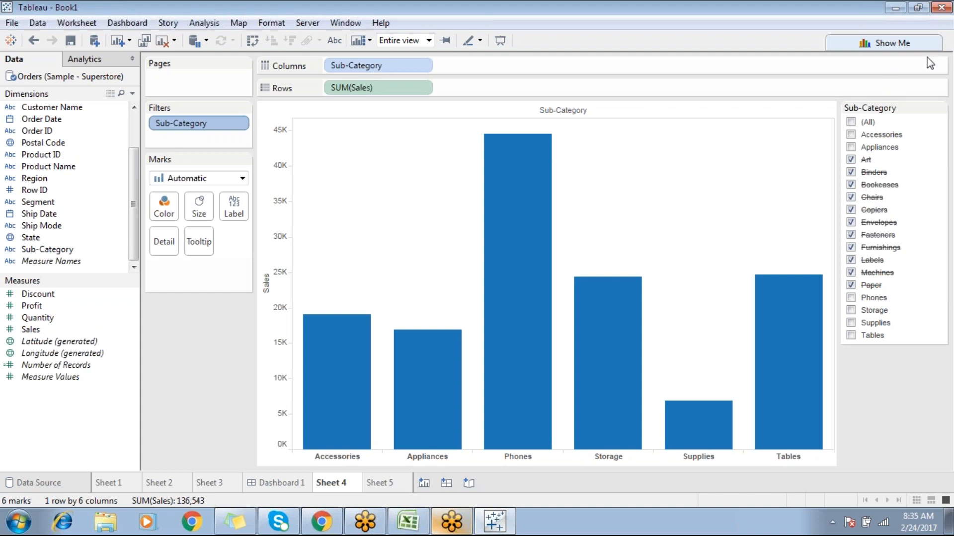
Clear the selections in the Sub-Category filter card so all sub-categories are displayed.
left_click(934, 40)
left_click(931, 33)
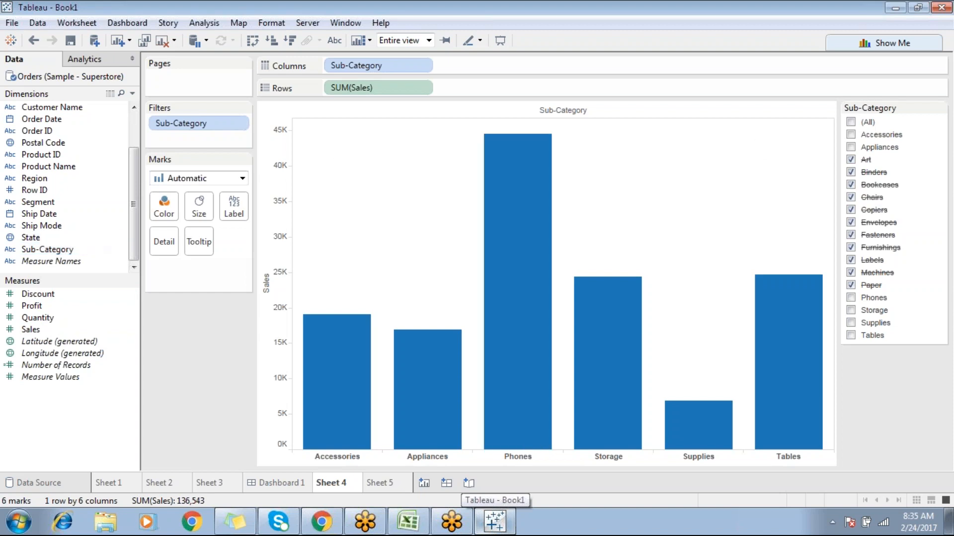
left_click(940, 108)
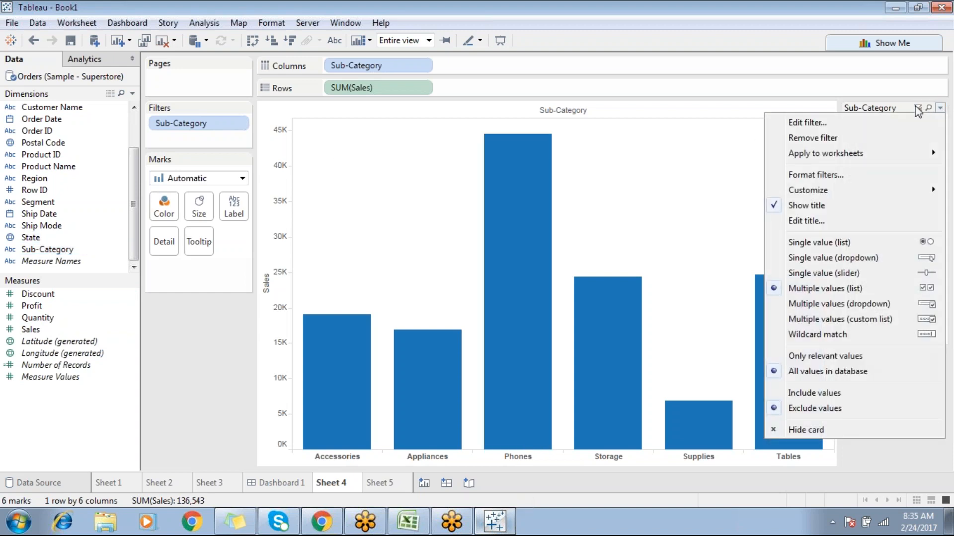
left_click(918, 108)
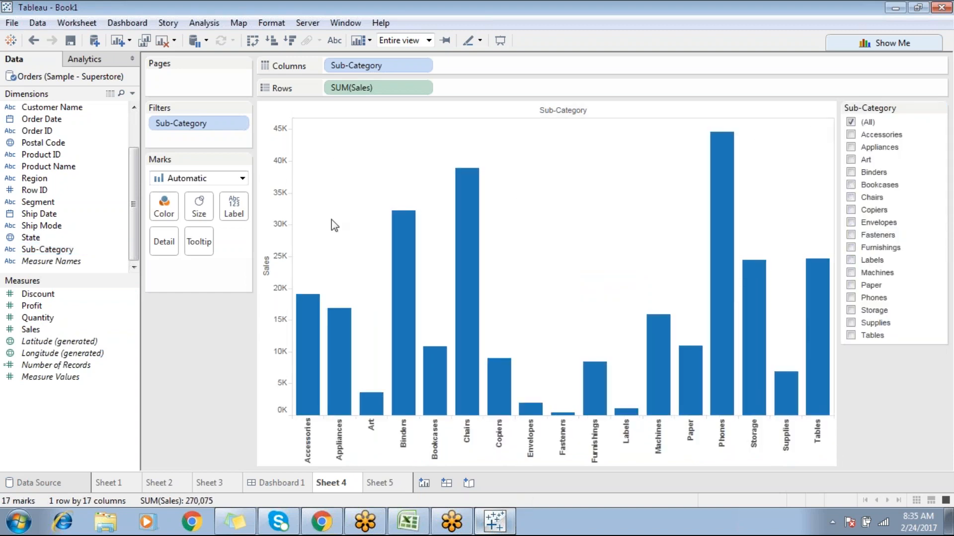
Color the bars by Sub-Category and highlight Accessories, Chairs, Envelopes, Fasteners and Furnishings one at a time from the color legend.
left_click_drag(64, 255, 164, 206)
left_click(184, 319)
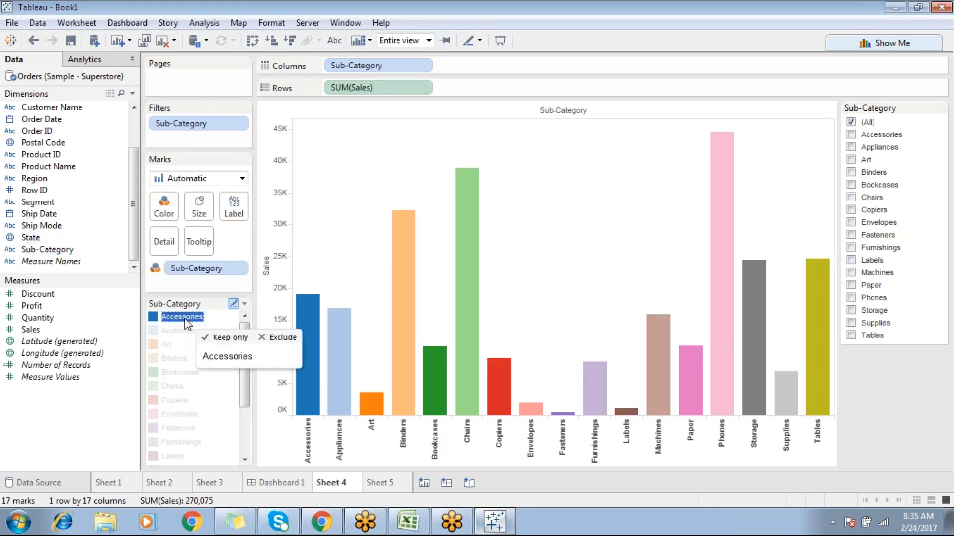
left_click(170, 387)
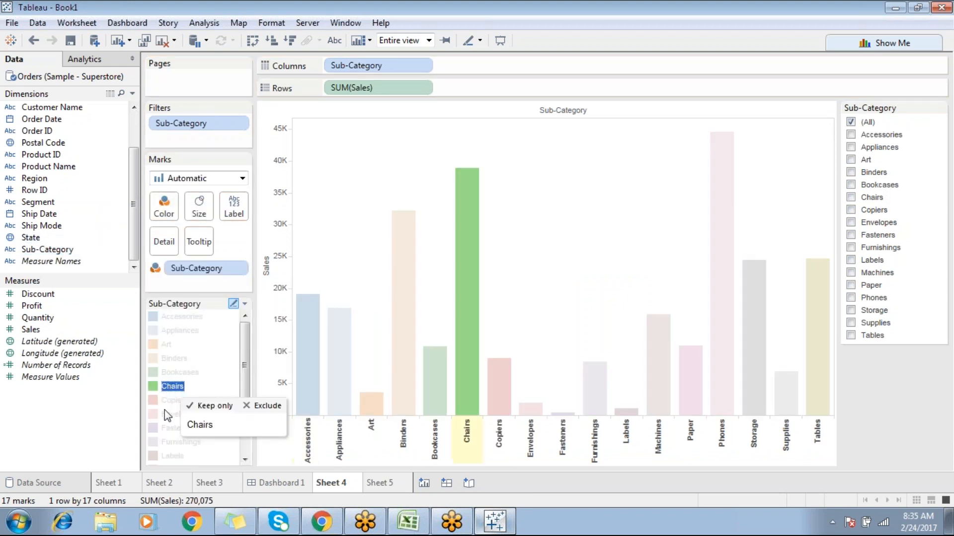
left_click(165, 413)
left_click(166, 429)
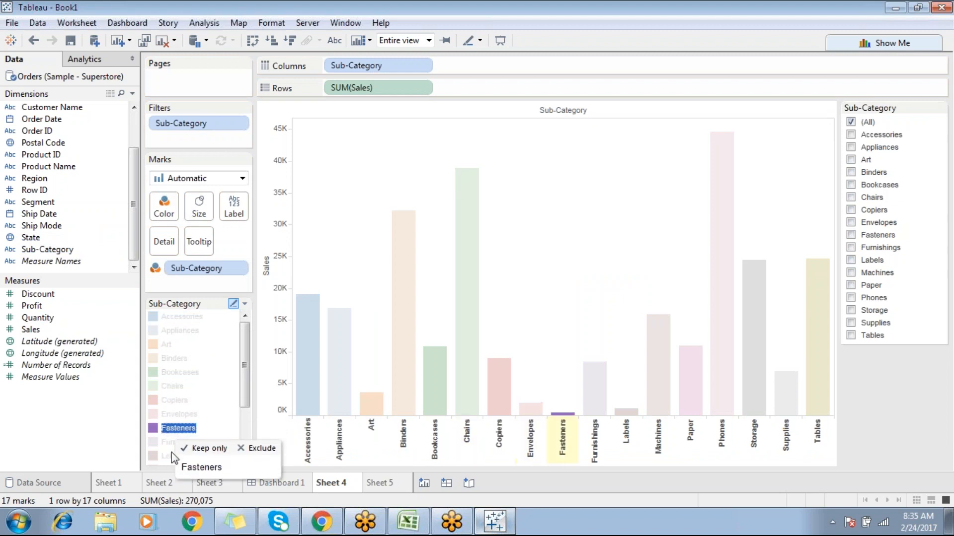
left_click(169, 441)
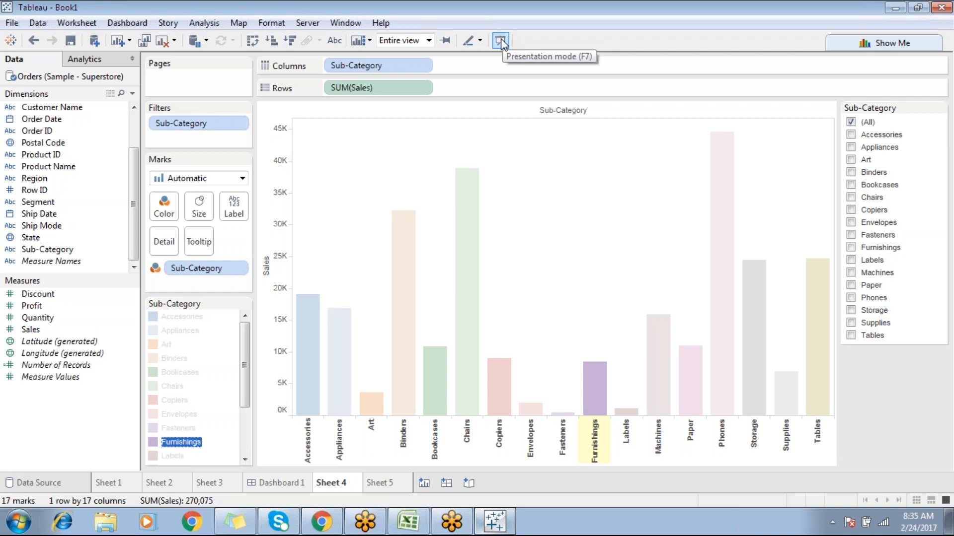
View the chart in presentation mode, and check the list of filter types in the Excel workbook before returning to Tableau.
left_click(500, 42)
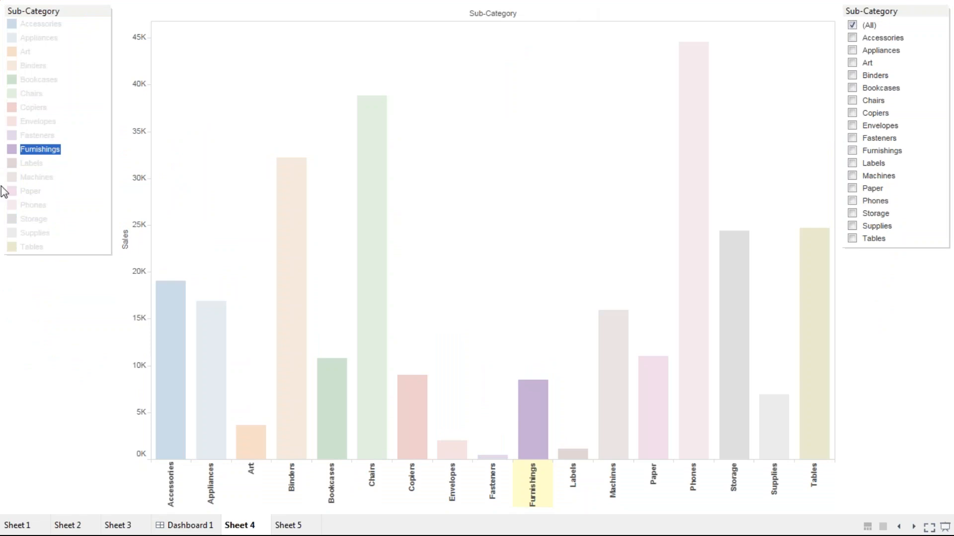
key("Escape")
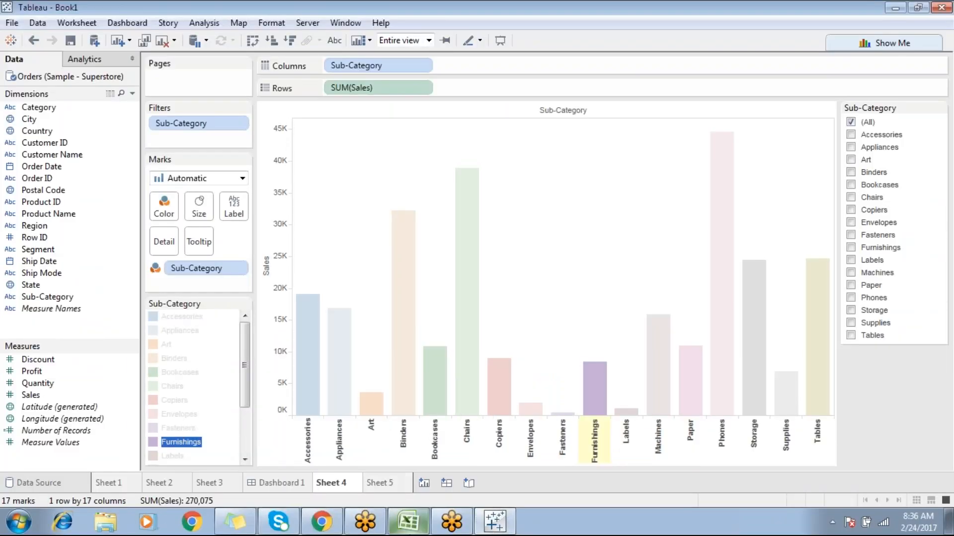
left_click(409, 522)
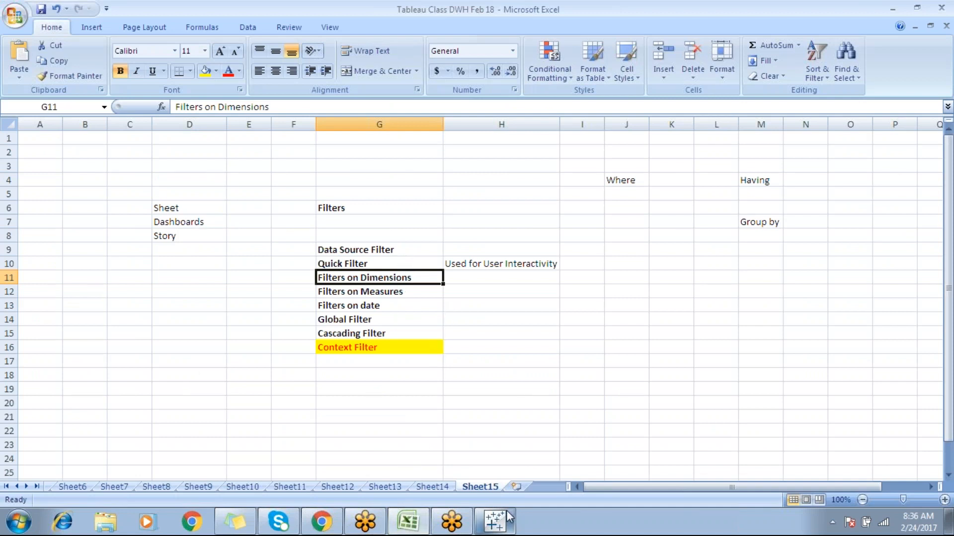
left_click(495, 522)
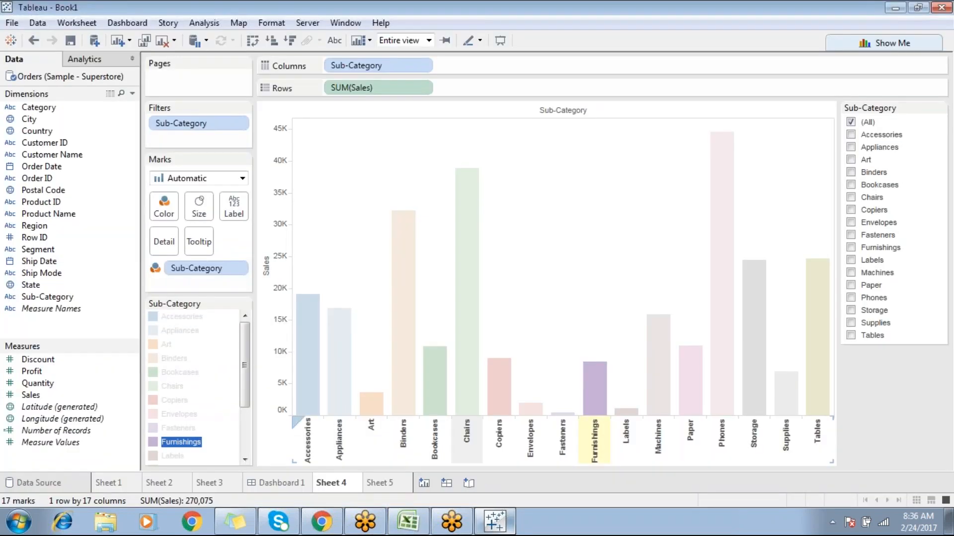
Clear the Furnishings highlight and remove the Sub-Category coloring from the bars.
left_click(590, 173)
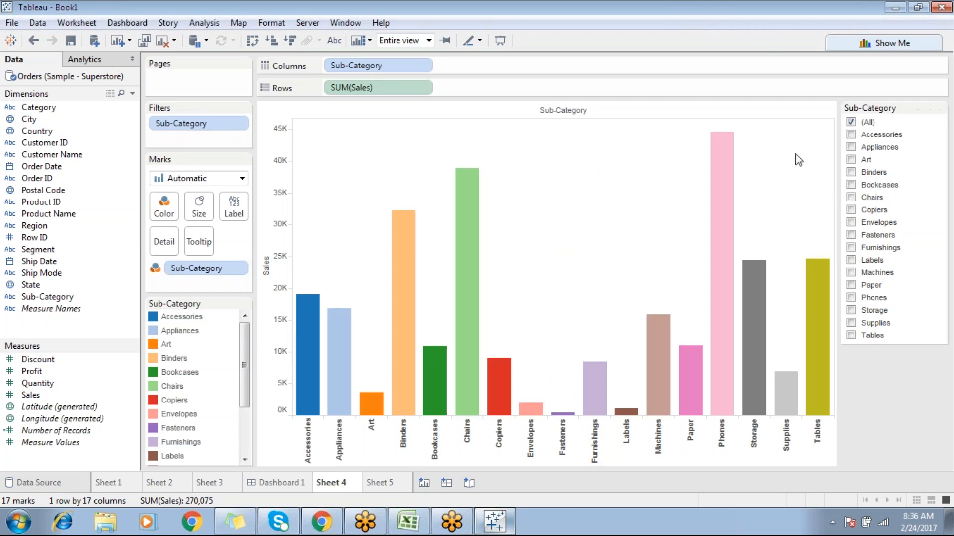
left_click(178, 336)
left_click(423, 66)
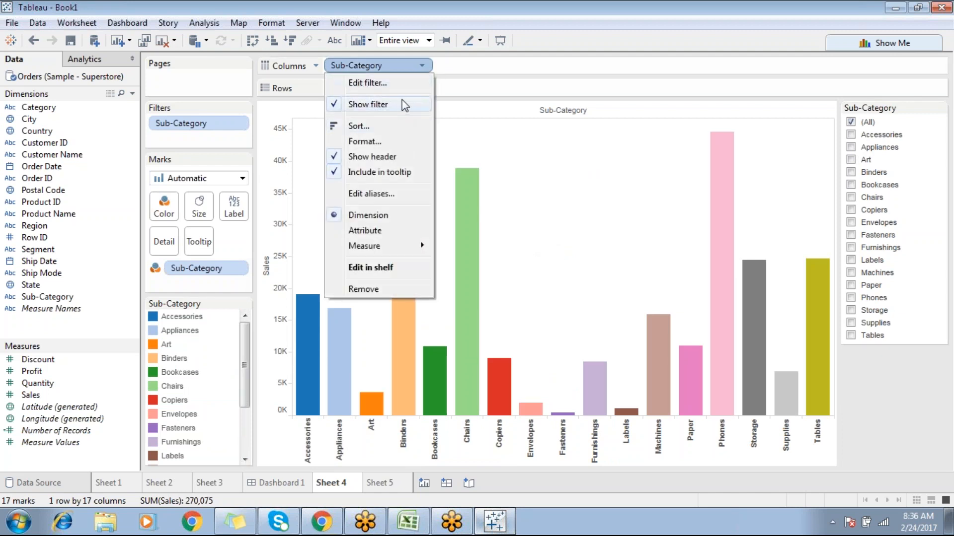
left_click(437, 61)
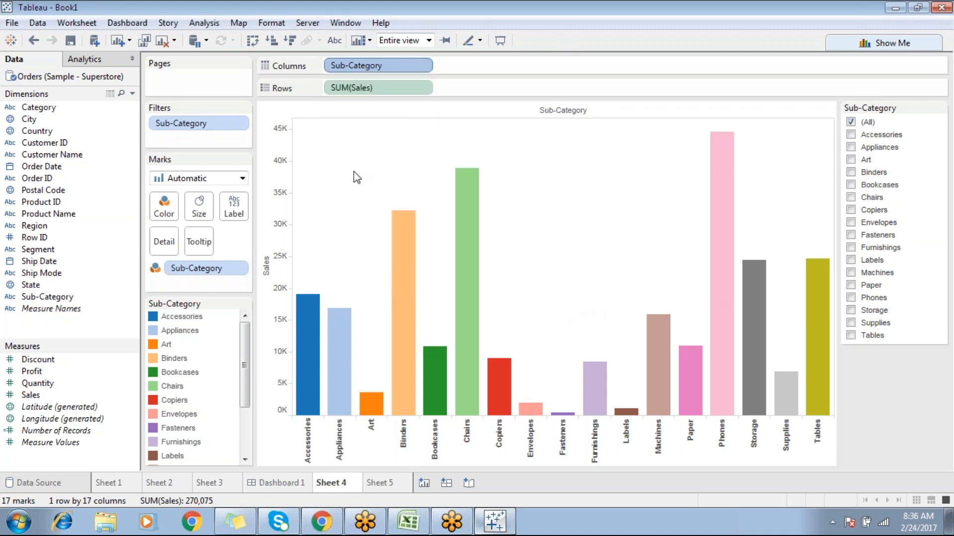
left_click_drag(216, 269, 37, 273)
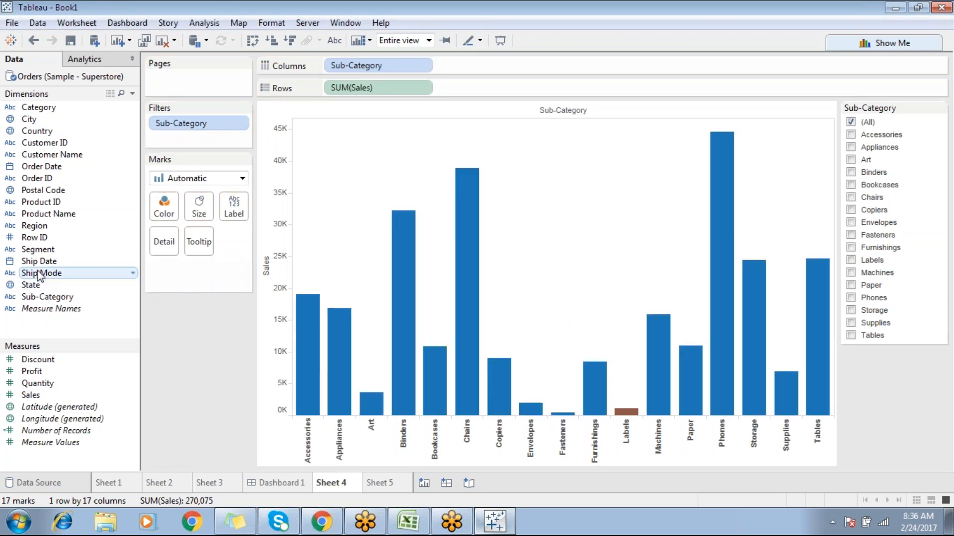
Switch the Sub-Category filter to a custom value list after viewing the Use all mode, and add Art to the list.
right_click(194, 124)
left_click(251, 142)
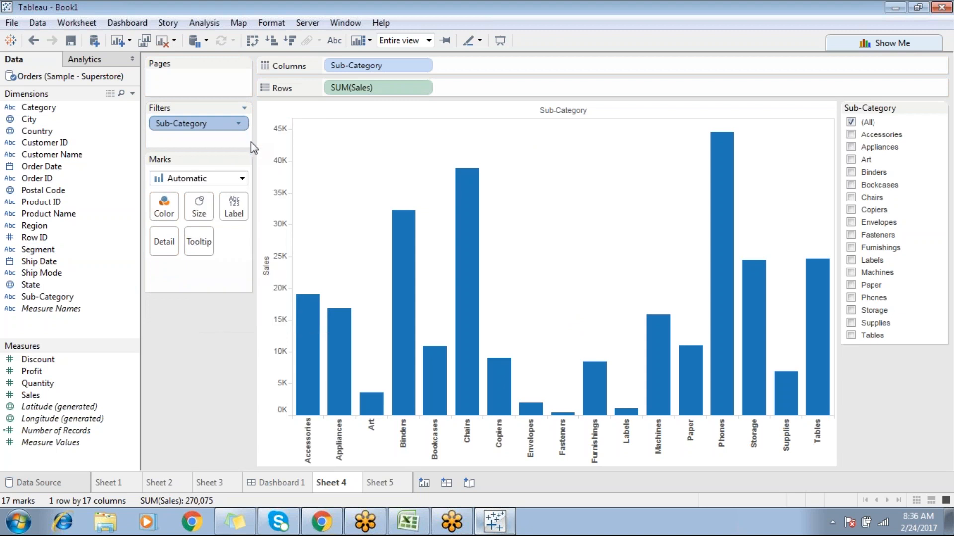
left_click(339, 125)
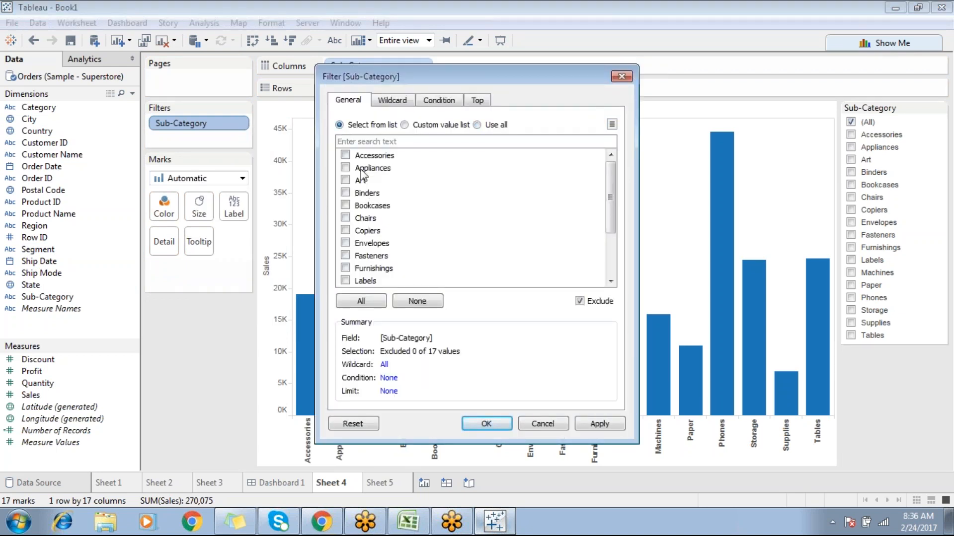
left_click(476, 125)
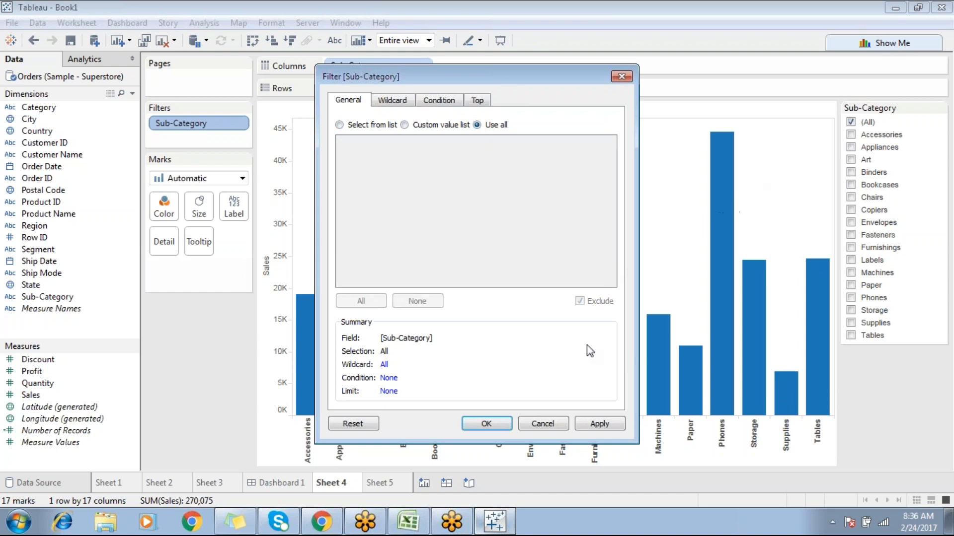
left_click(415, 127)
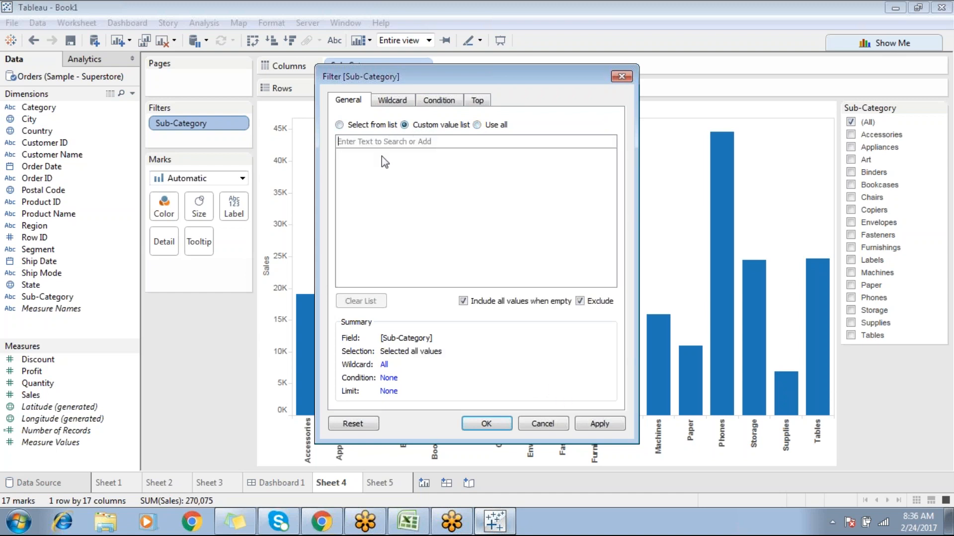
left_click(402, 141)
left_click_drag(435, 80, 541, 79)
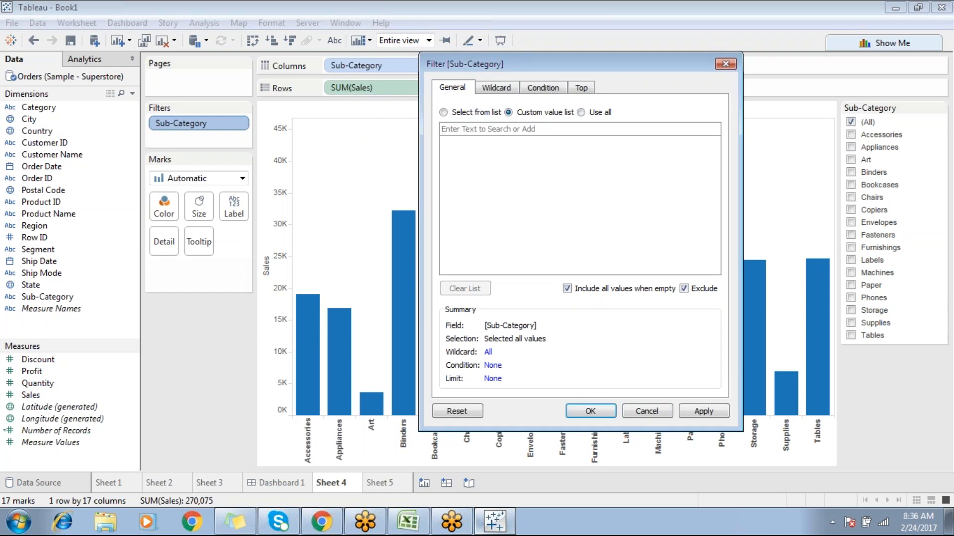
type("Art")
left_click(702, 130)
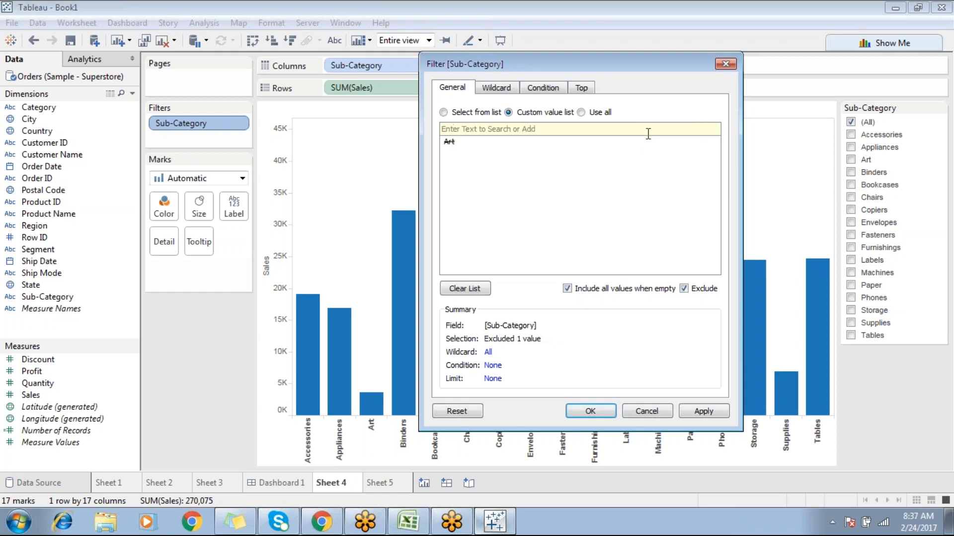
Turn off exclusion for the custom list, add Paper, and apply the Sub-Category filter.
left_click(683, 289)
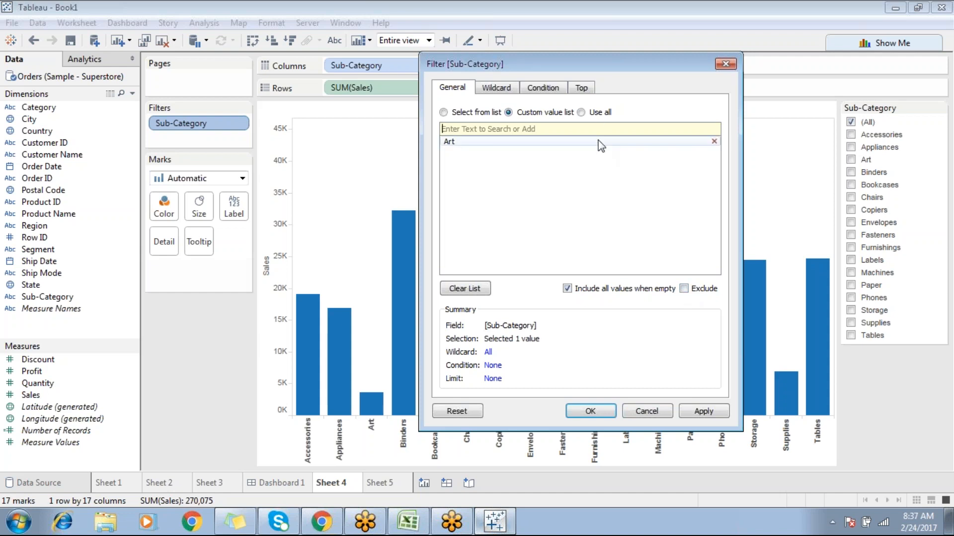
type("Paper")
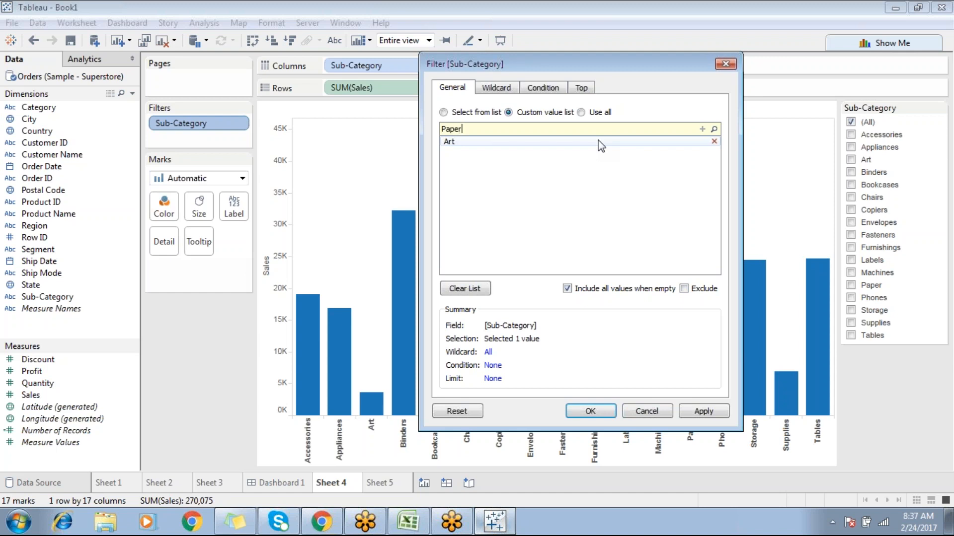
left_click(703, 130)
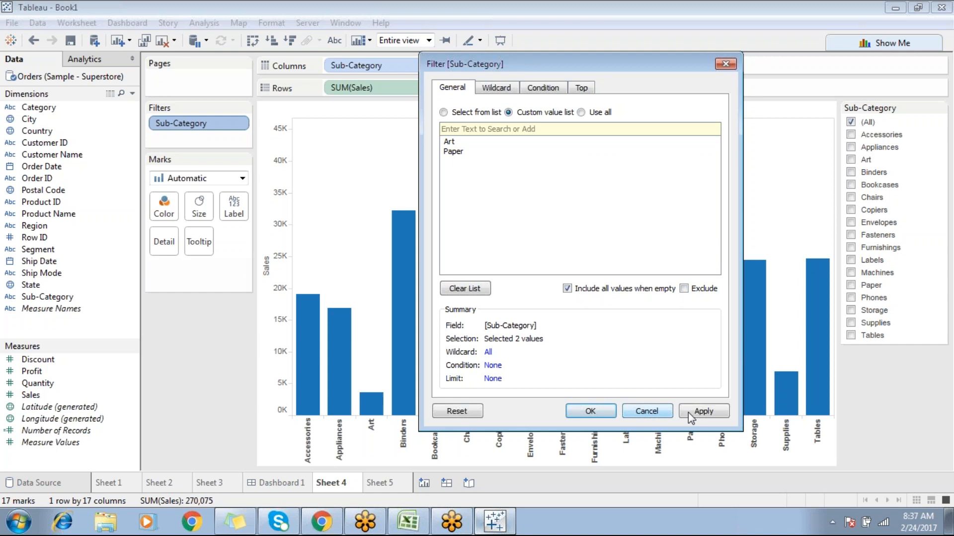
left_click(693, 413)
left_click(590, 412)
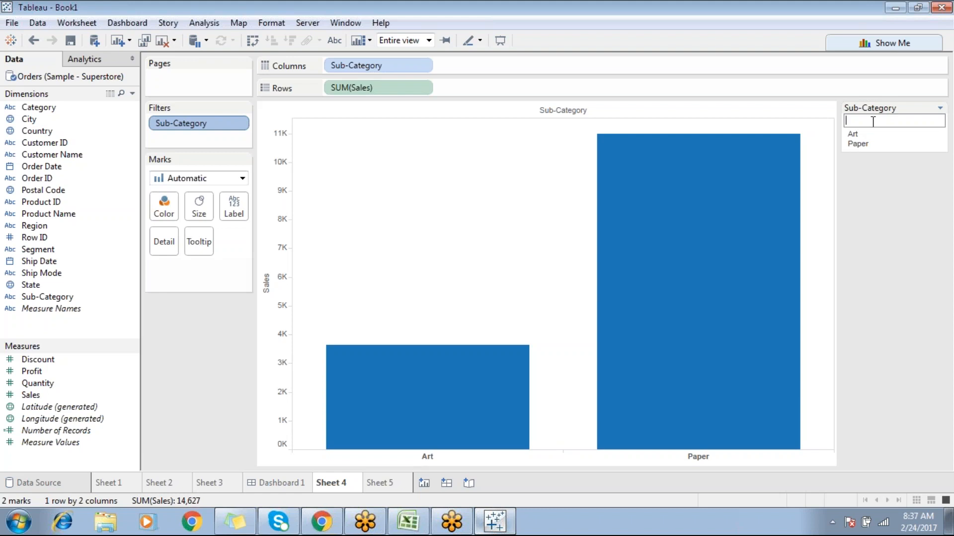
Add Chairs, Bookcases and Binders to the custom value list in the Sub-Category filter card.
type("Chairs")
left_click(926, 121)
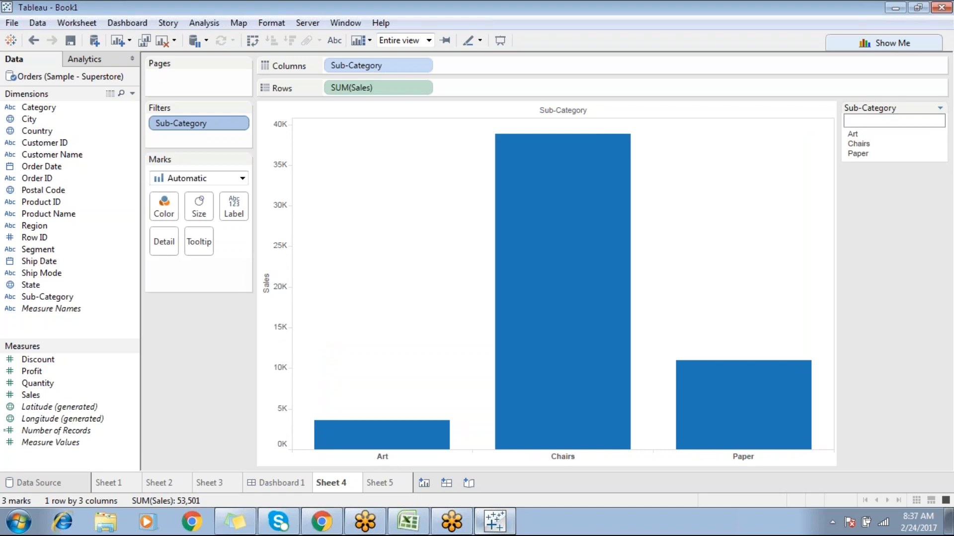
type("Bookcases")
key("Return")
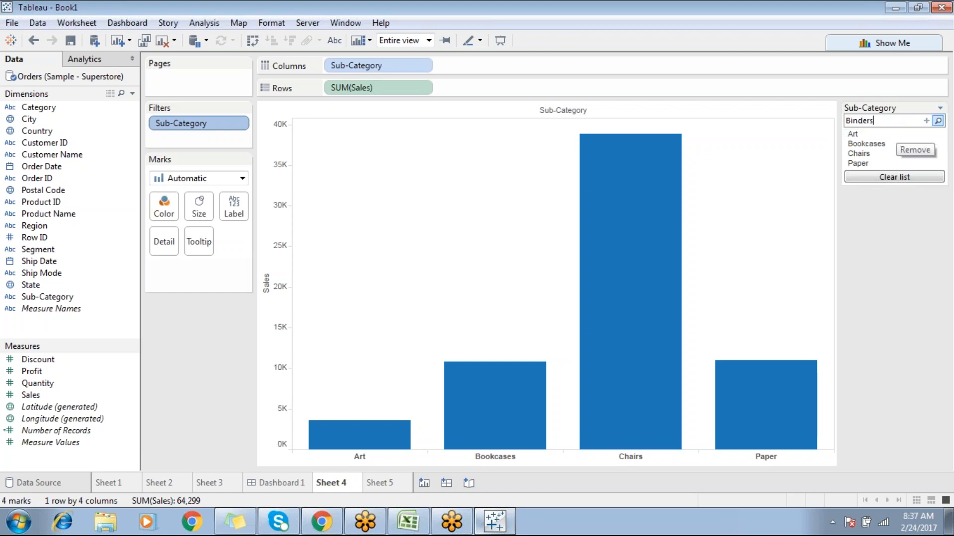
left_click(927, 121)
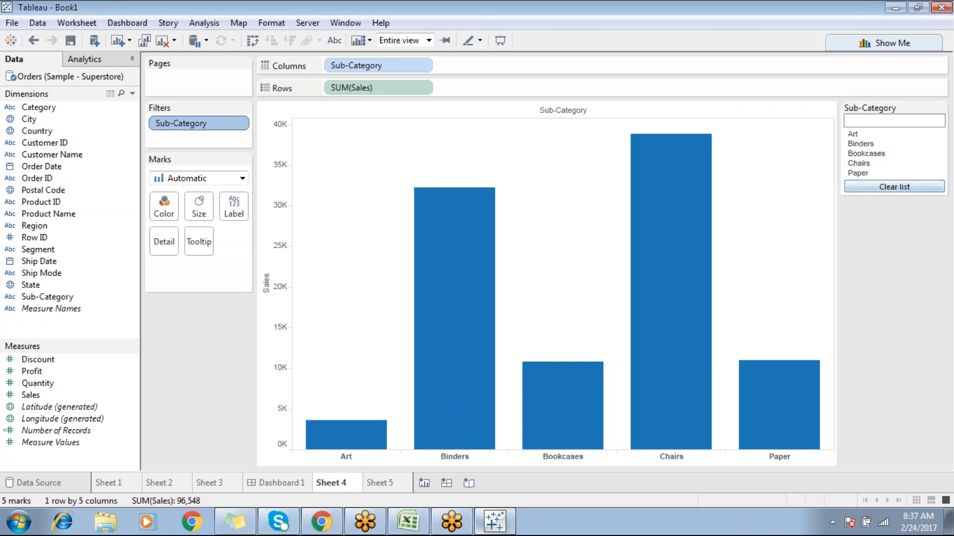
Clear the filter card's custom value list and check the display modes available for the card.
left_click(896, 186)
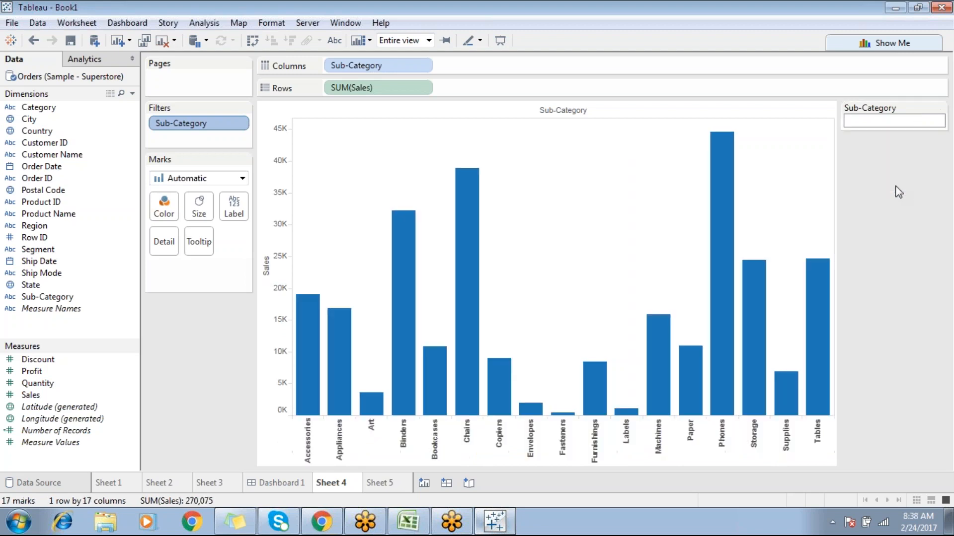
left_click(940, 108)
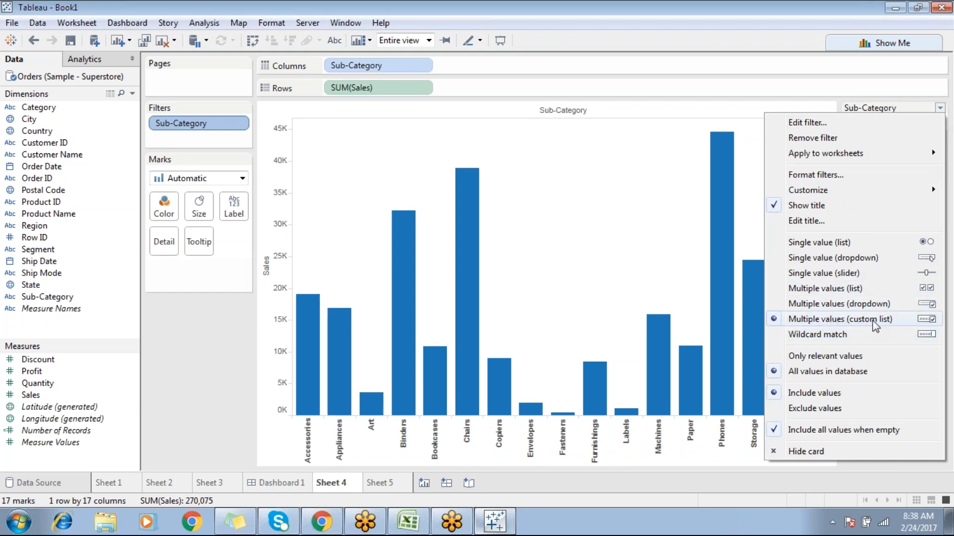
Edit the Sub-Category filter, review Select from list with exclusion on and off, and set the filter to use all values.
left_click(238, 124)
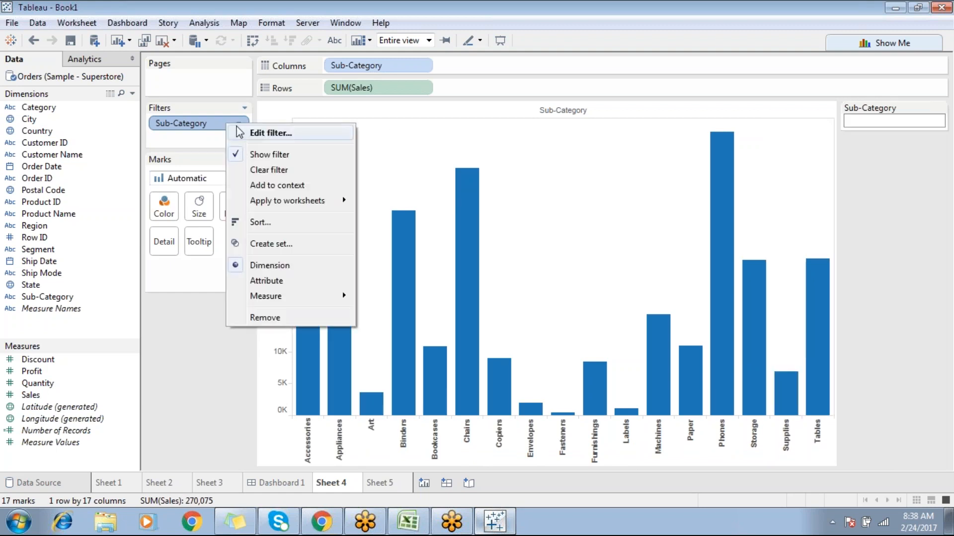
left_click(258, 133)
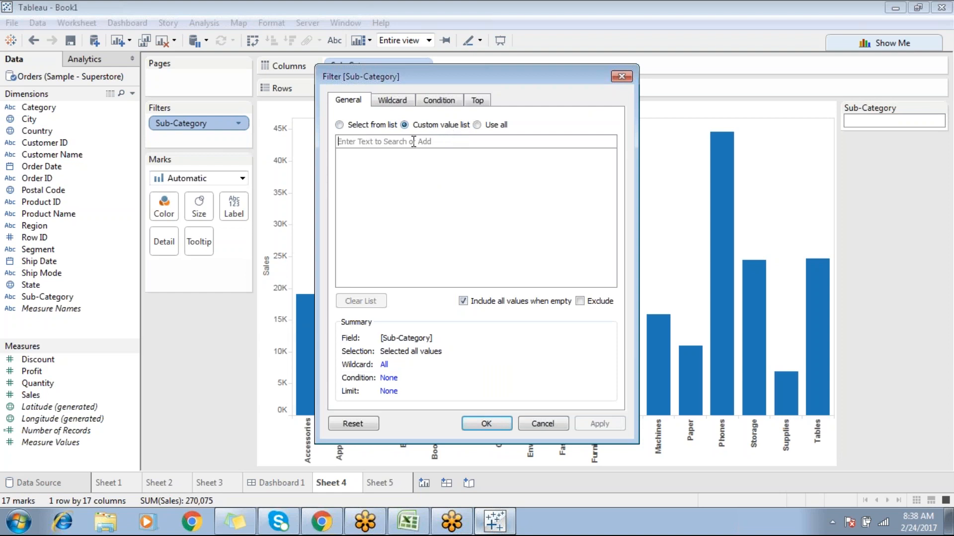
left_click(350, 126)
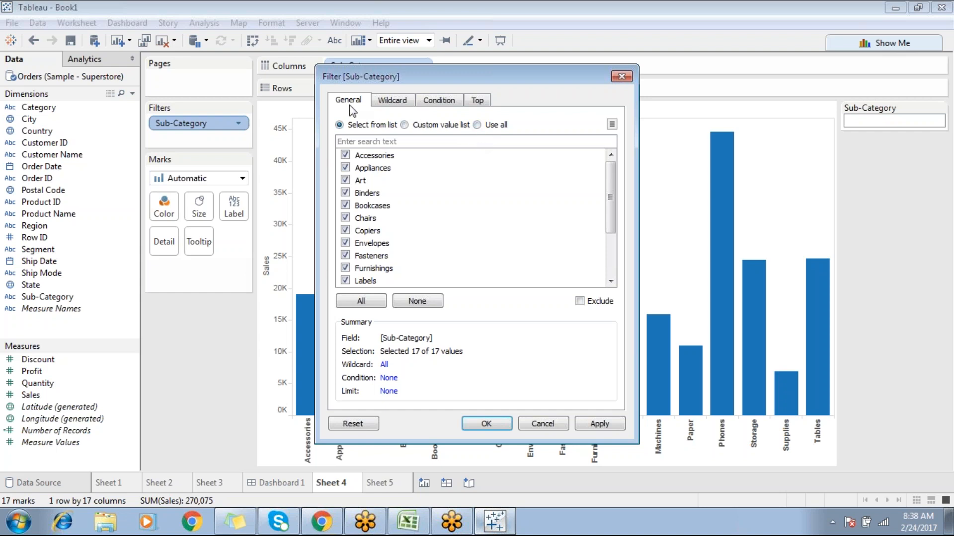
scroll(347, 189, "down", 2)
scroll(346, 187, "up", 2)
left_click(580, 301)
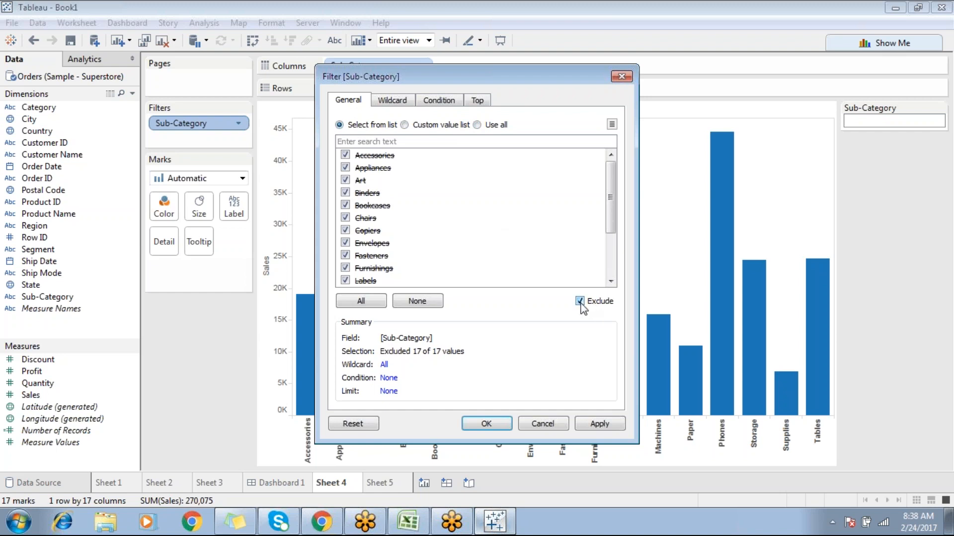
left_click(580, 301)
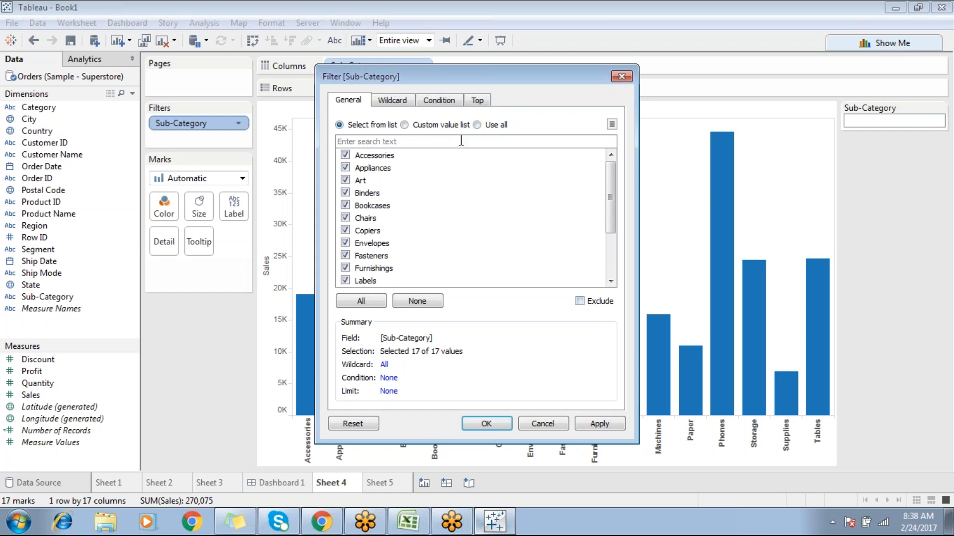
left_click(478, 125)
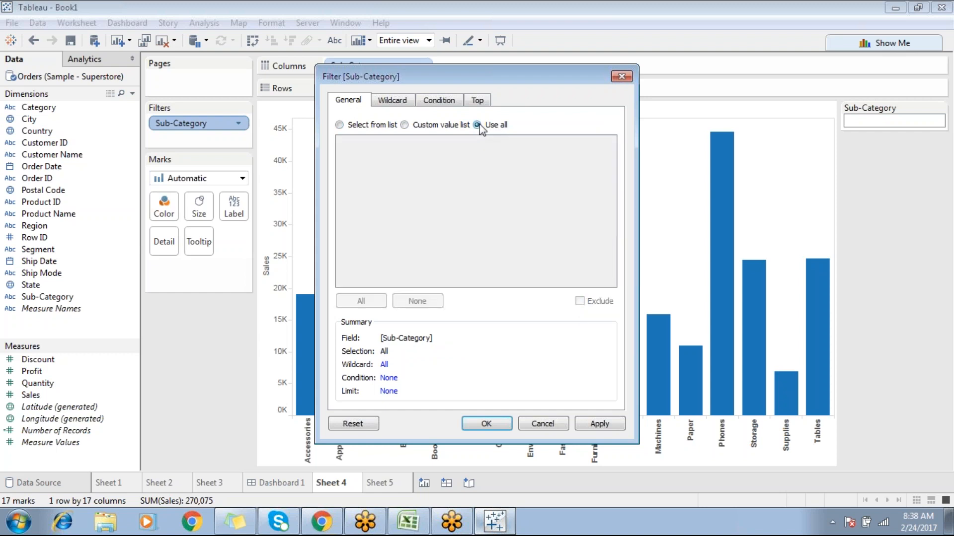
left_click(486, 424)
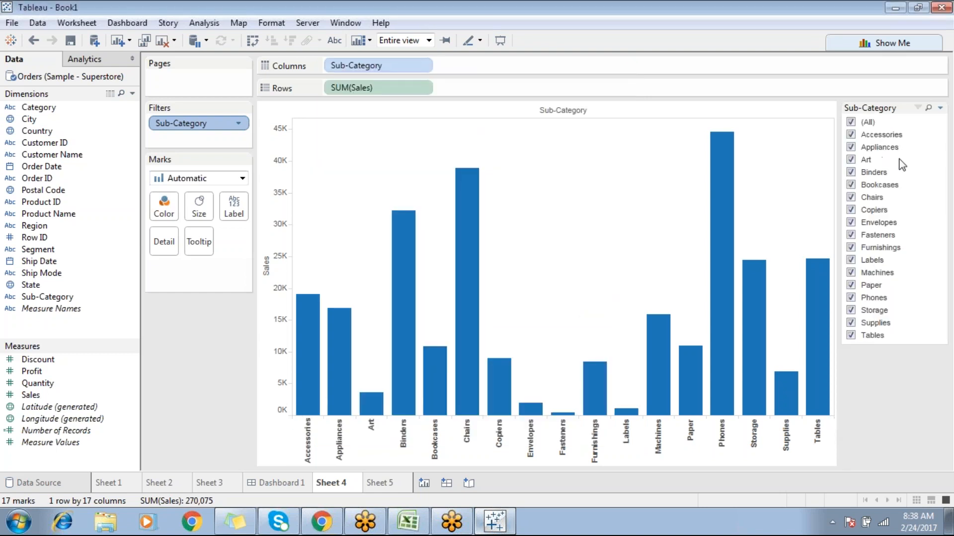
Open the Sub-Category filter's Wildcard settings and close them without saving.
right_click(206, 128)
left_click(234, 137)
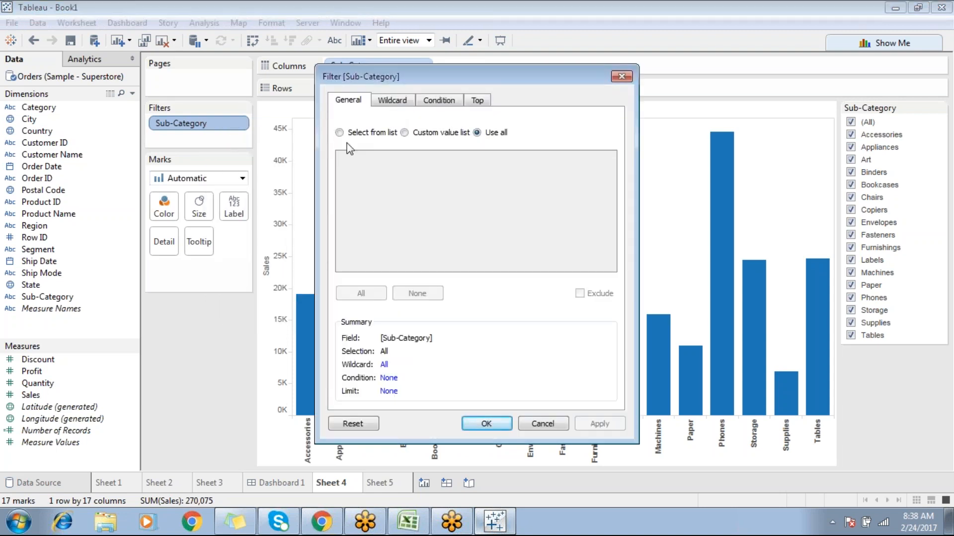
left_click(342, 133)
left_click(382, 101)
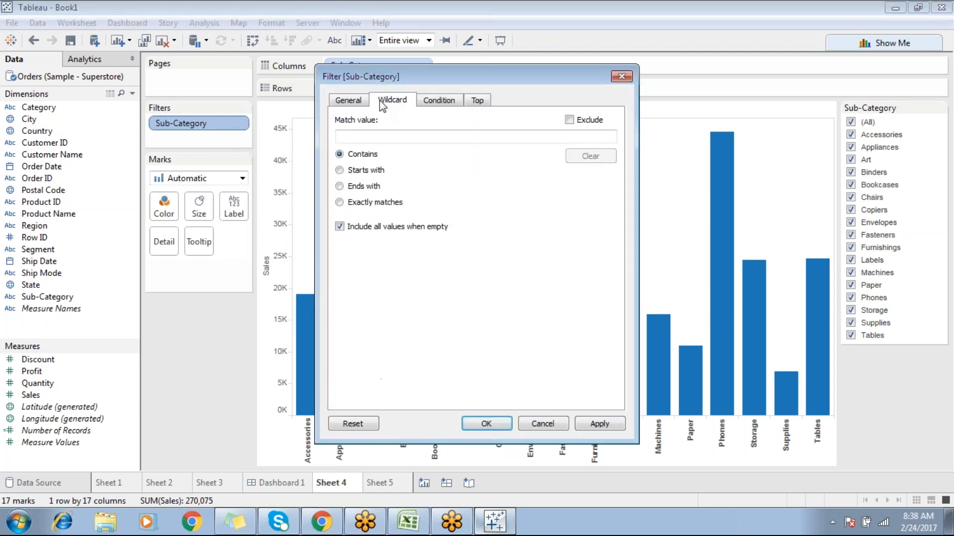
left_click(539, 422)
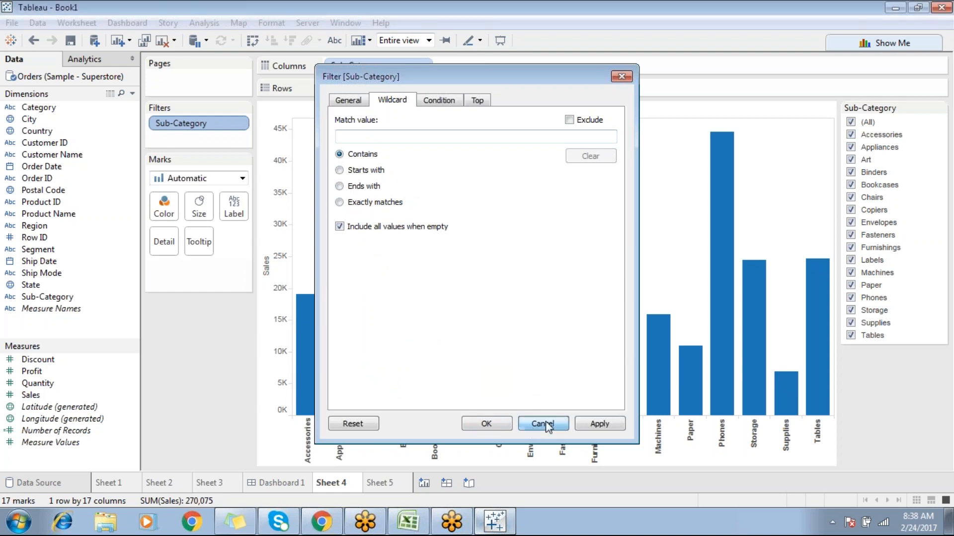
Swap the chart's rows and columns, and review the Wildcard match options of the Sub-Category filter.
left_click(252, 41)
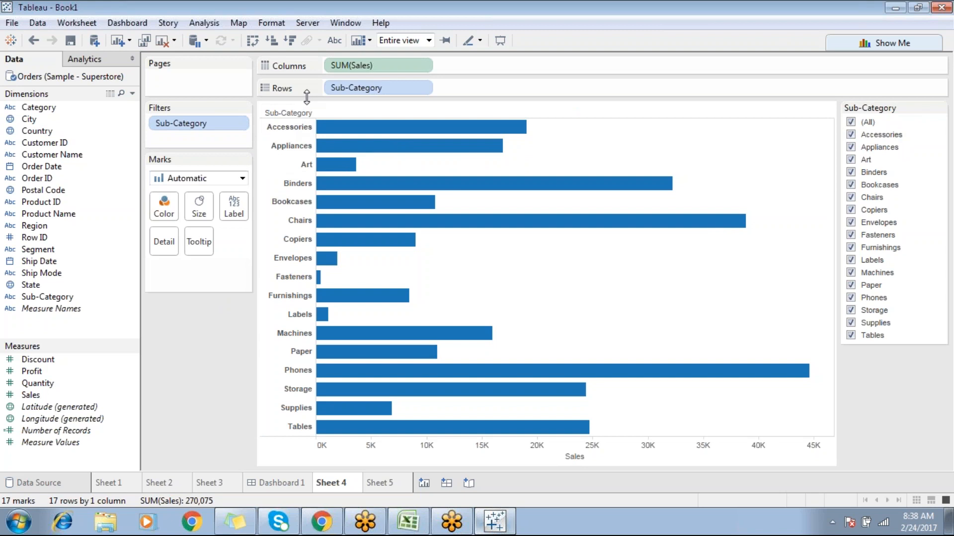
right_click(201, 127)
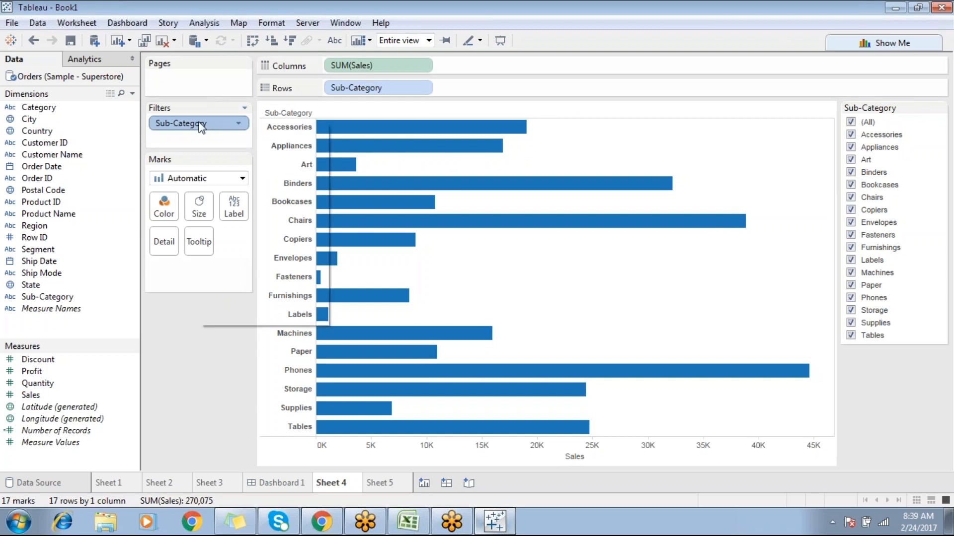
left_click(233, 133)
left_click_drag(459, 79, 532, 79)
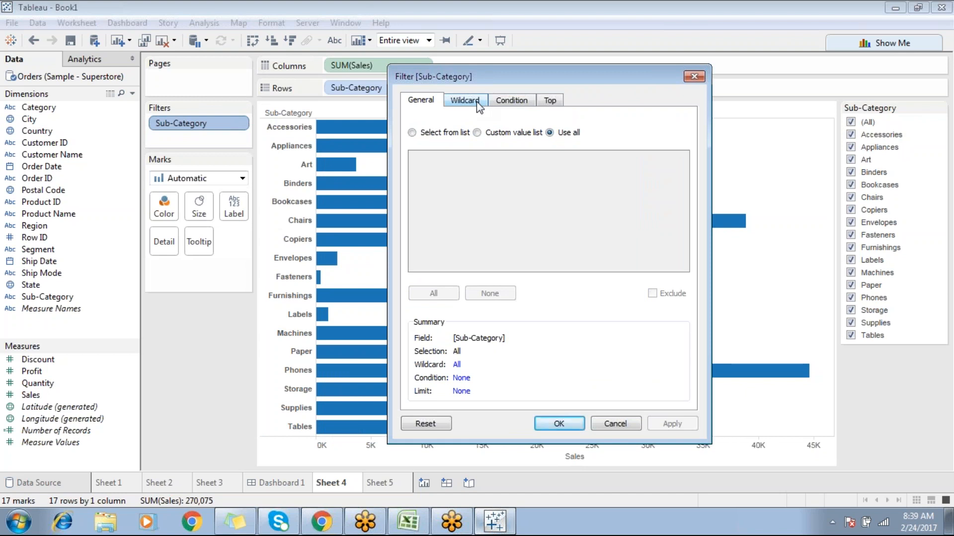
left_click(476, 101)
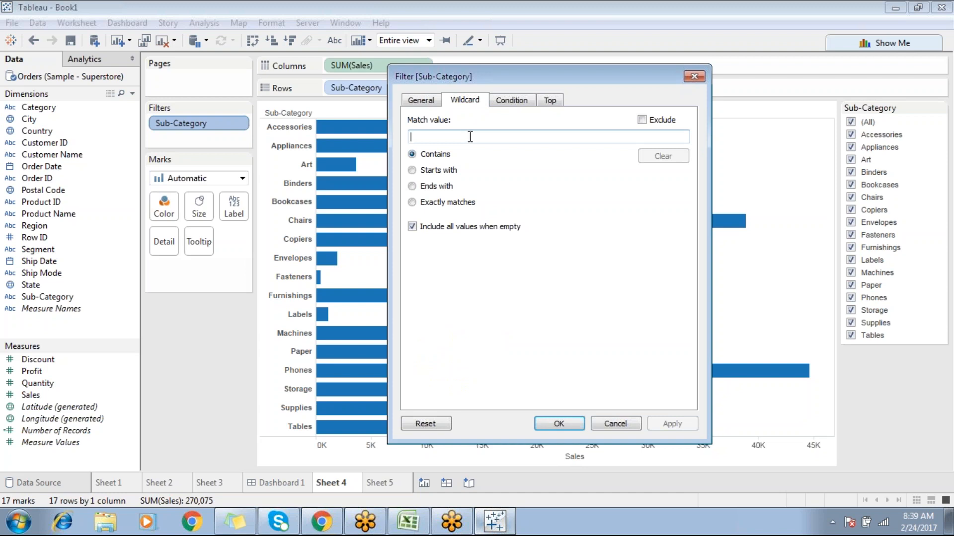
left_click_drag(540, 74, 506, 76)
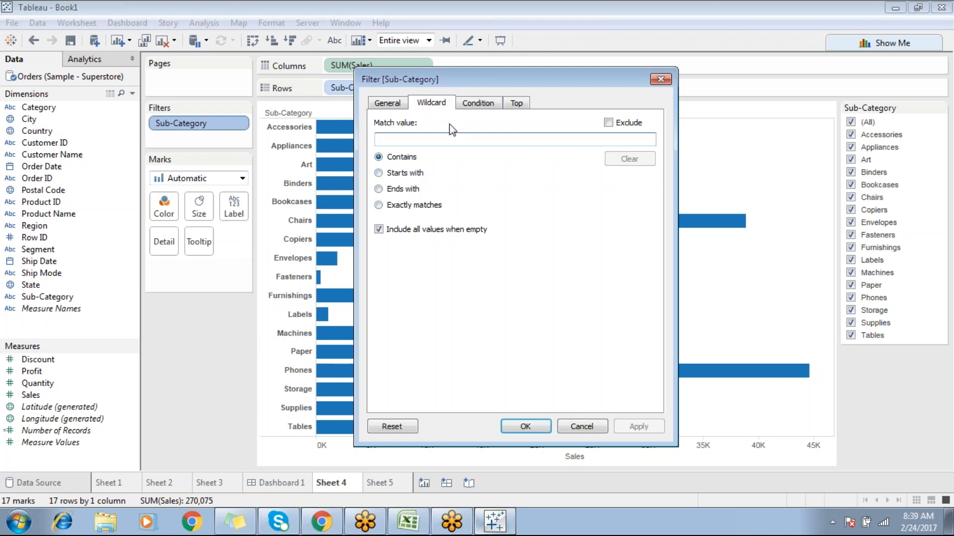
left_click(578, 431)
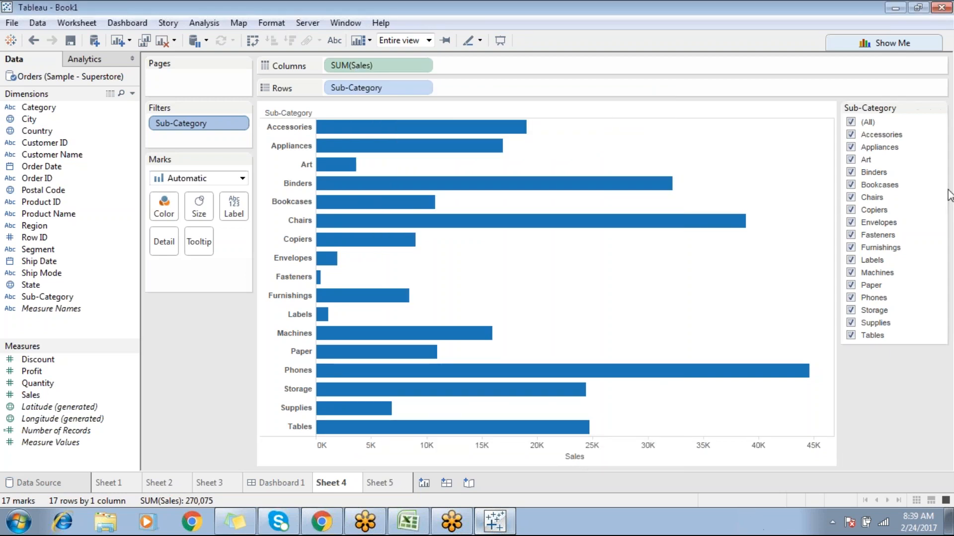
Change the Sub-Category filter card to Wildcard match.
left_click(940, 108)
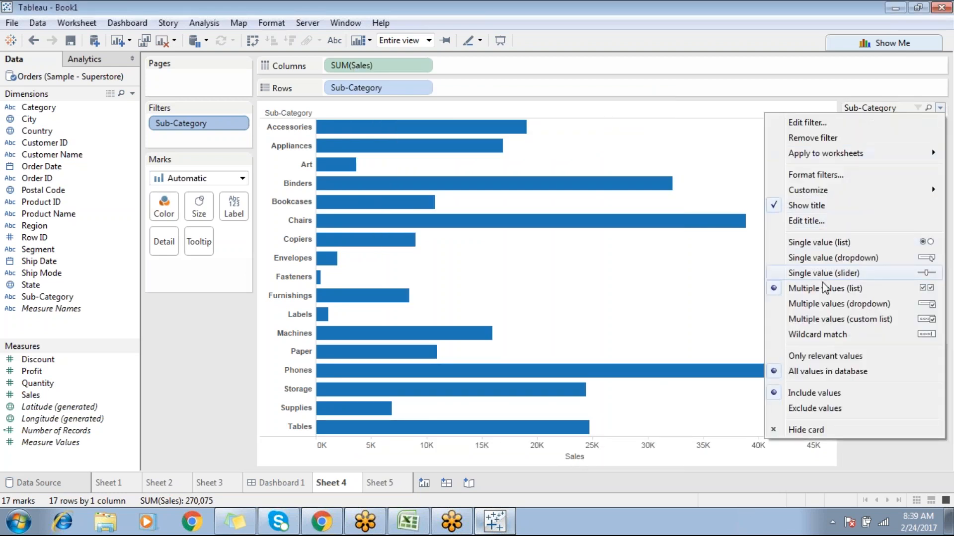
left_click(814, 334)
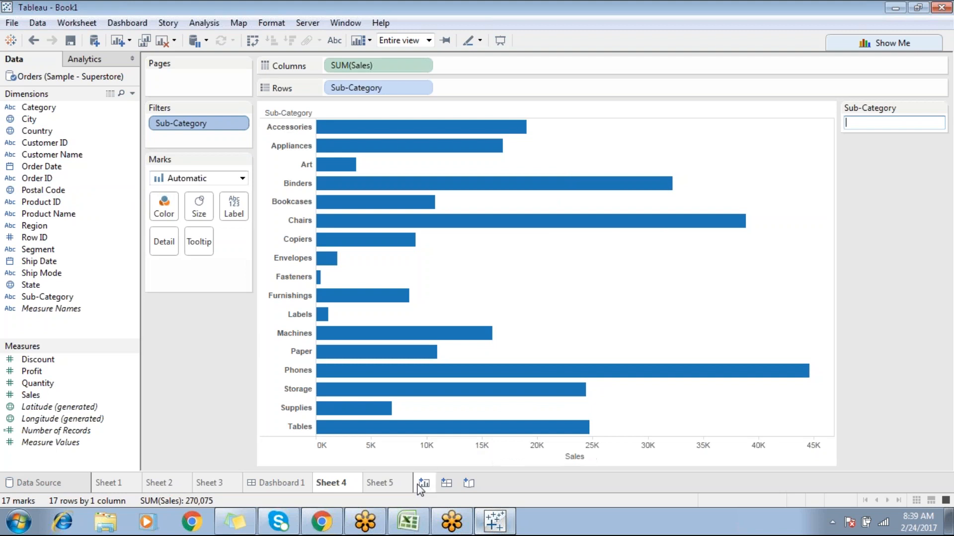
On Sheet 5, add Order ID to the rows and show its filter.
left_click(400, 485)
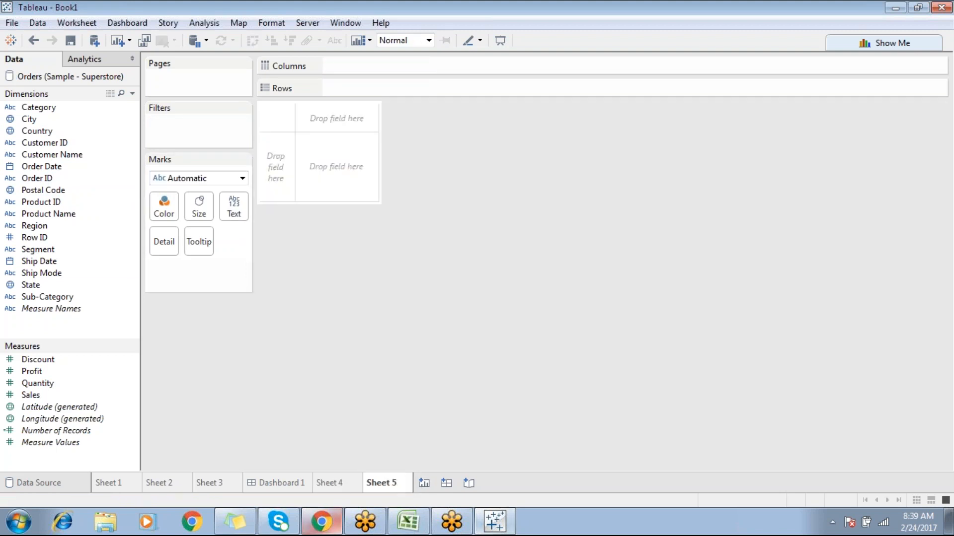
mouse_move(55, 180)
left_mouse_down()
mouse_move(362, 94)
mouse_move(329, 89)
left_mouse_up()
left_click(423, 88)
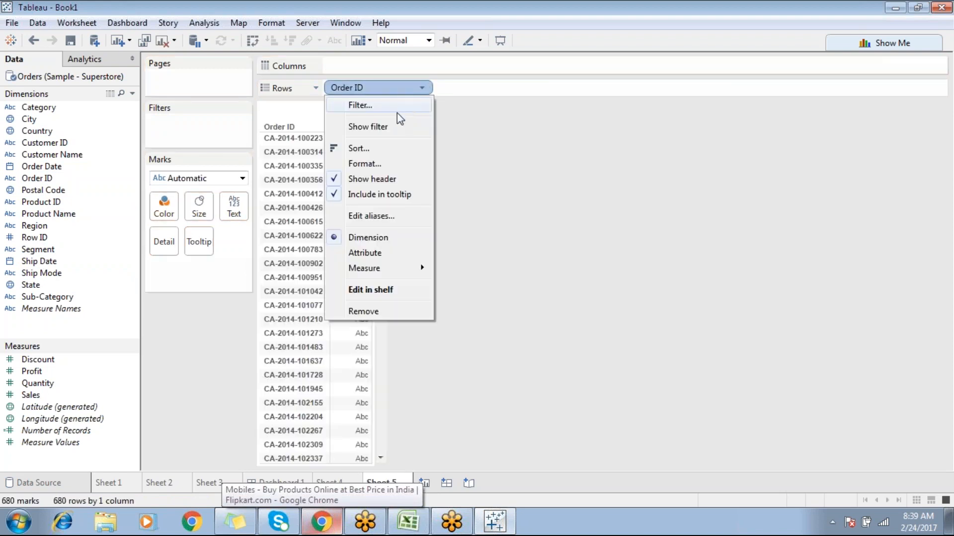
left_click(380, 132)
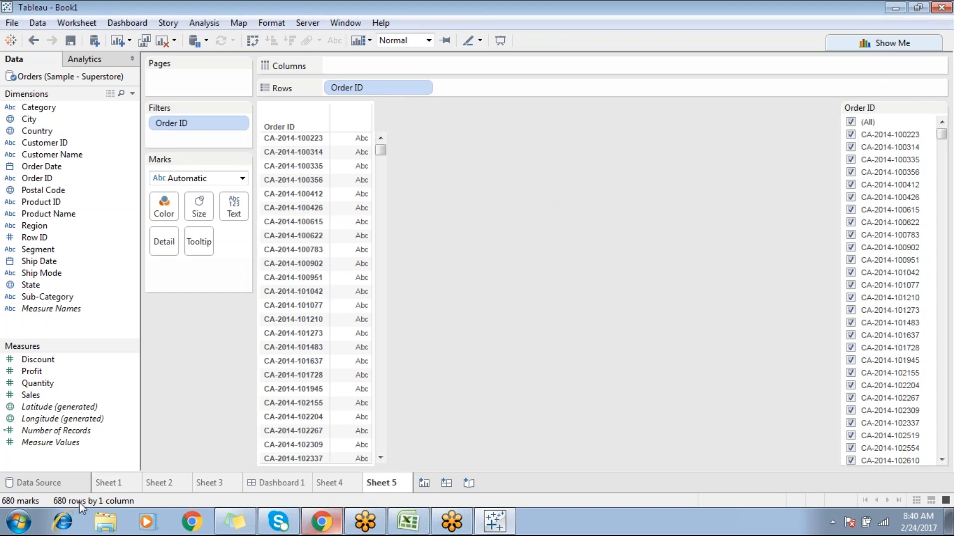
Remove the Region and YEAR(Order Date) data source filters and return to Sheet 5.
left_click(47, 487)
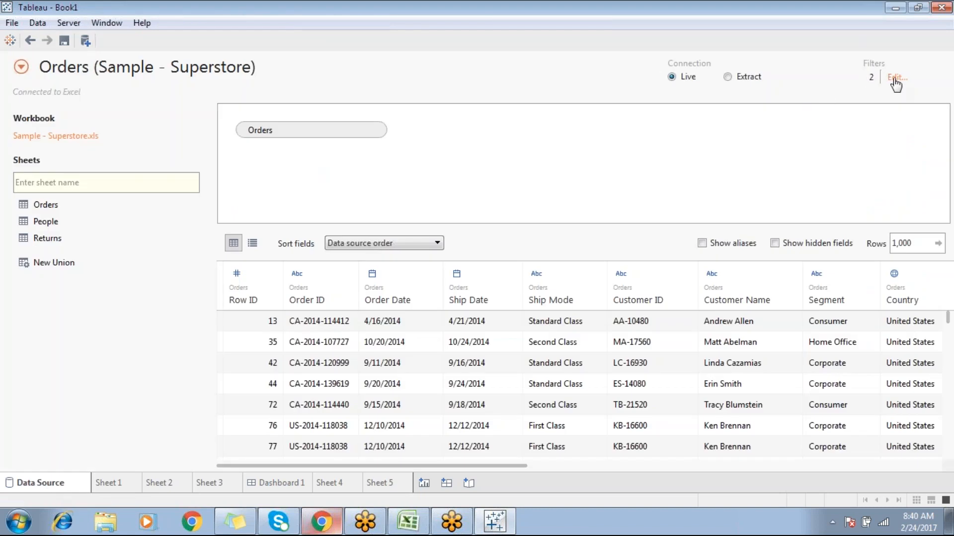
left_click(896, 78)
left_click(417, 271)
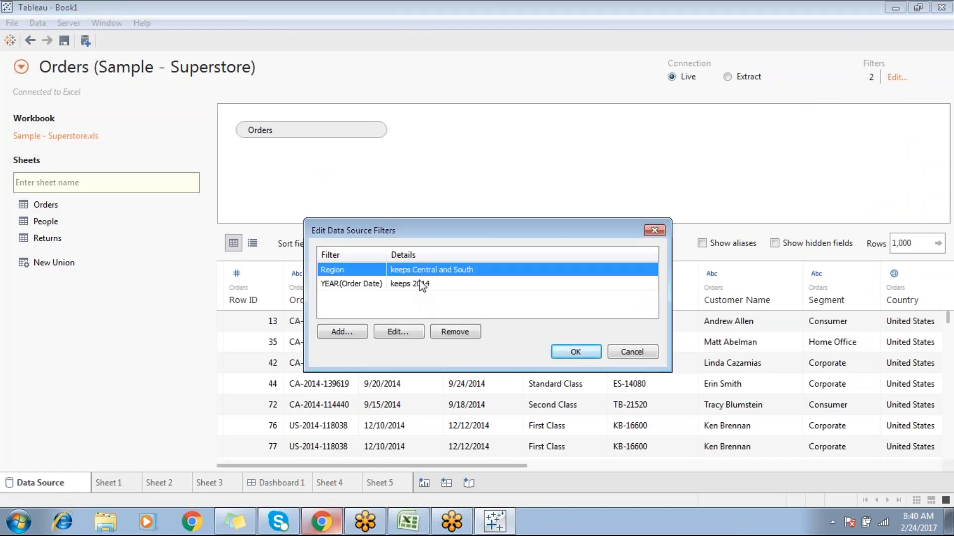
left_click(439, 333)
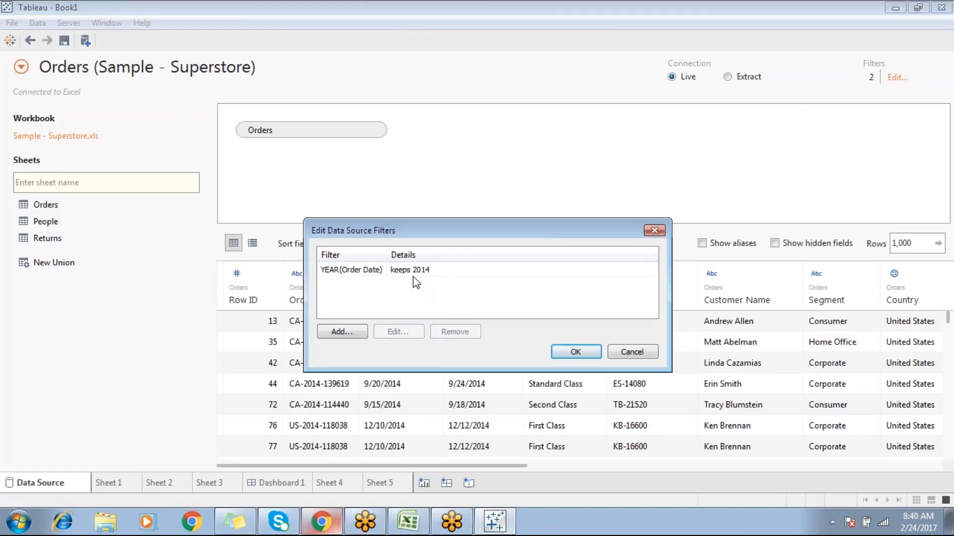
left_click(442, 331)
left_click(575, 352)
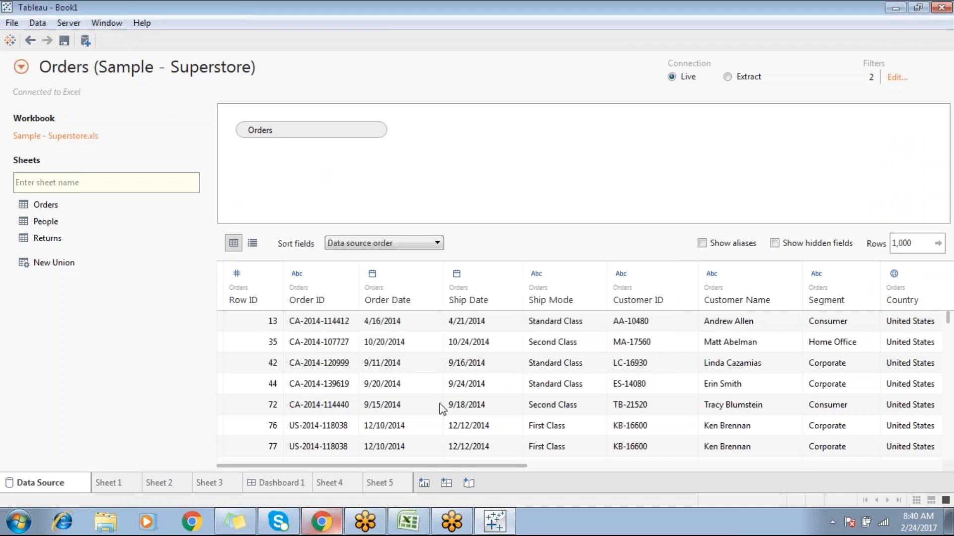
left_click(380, 481)
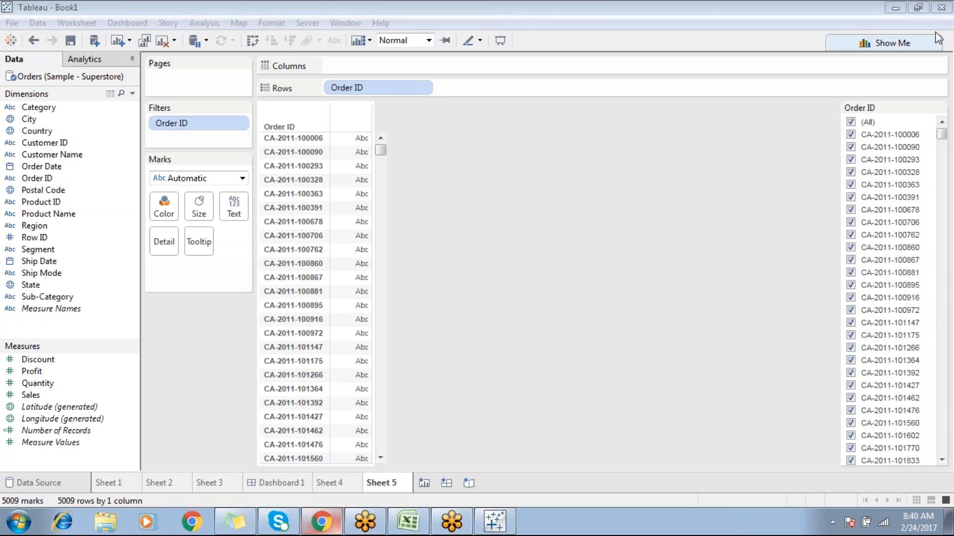
Change the Order ID filter card to Wildcard match.
left_click(940, 108)
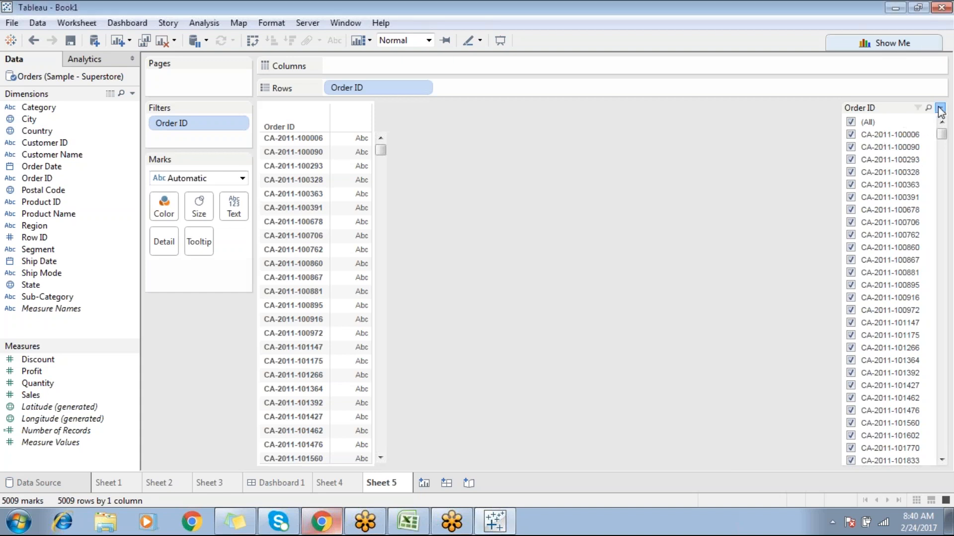
left_click(599, 258)
left_click(940, 108)
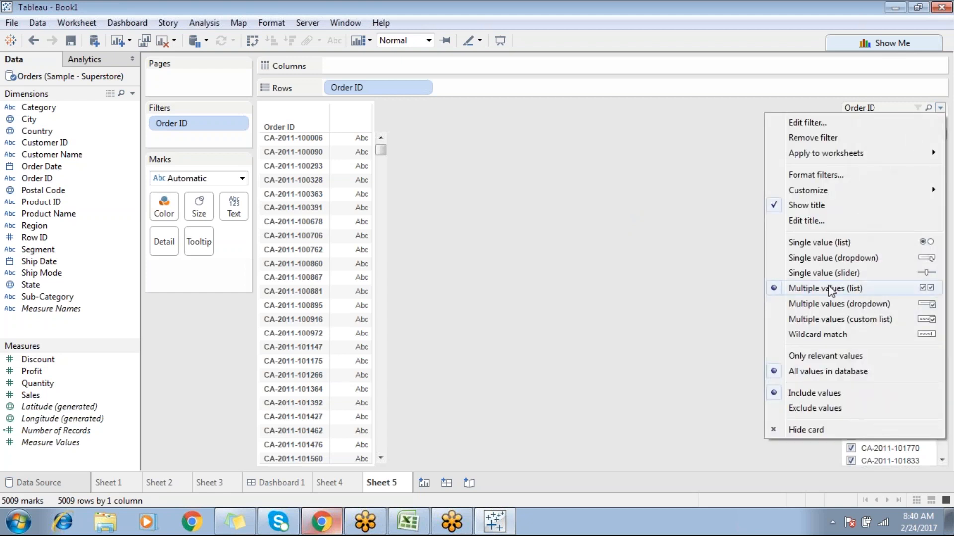
left_click(806, 333)
Filter the Order IDs by the wildcard text ca, clear it, and filter them by ca*.
left_click(865, 123)
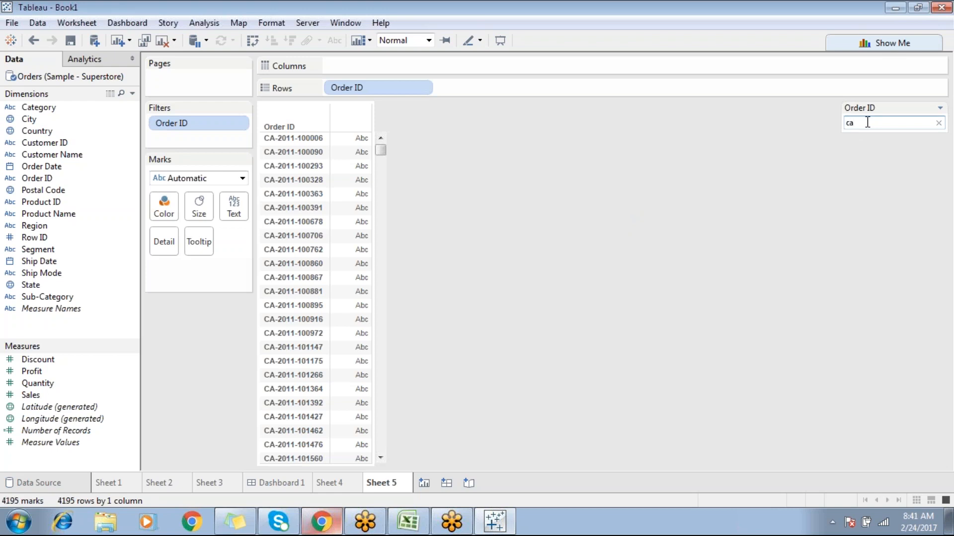
left_click(937, 123)
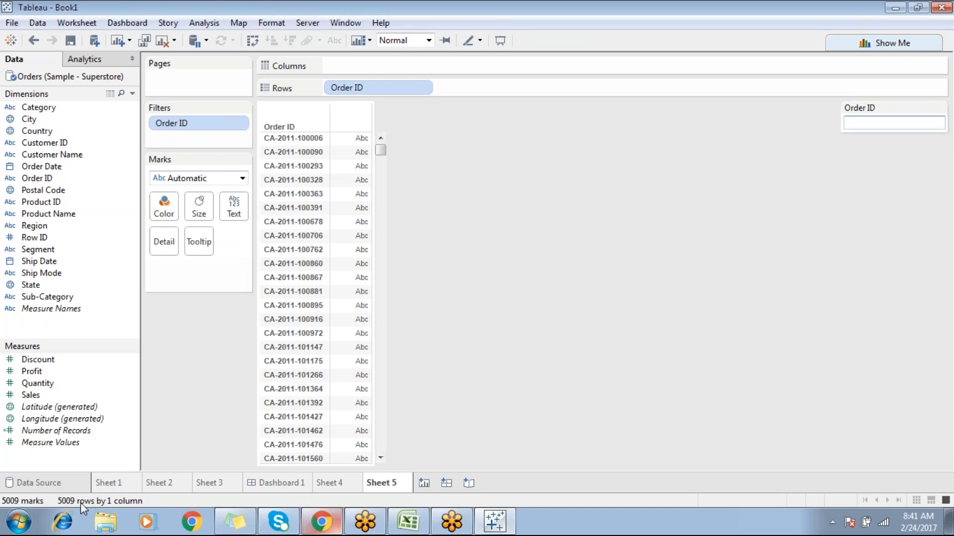
left_click(859, 123)
type("C")
key("BackSpace")
type("ca*")
key("Return")
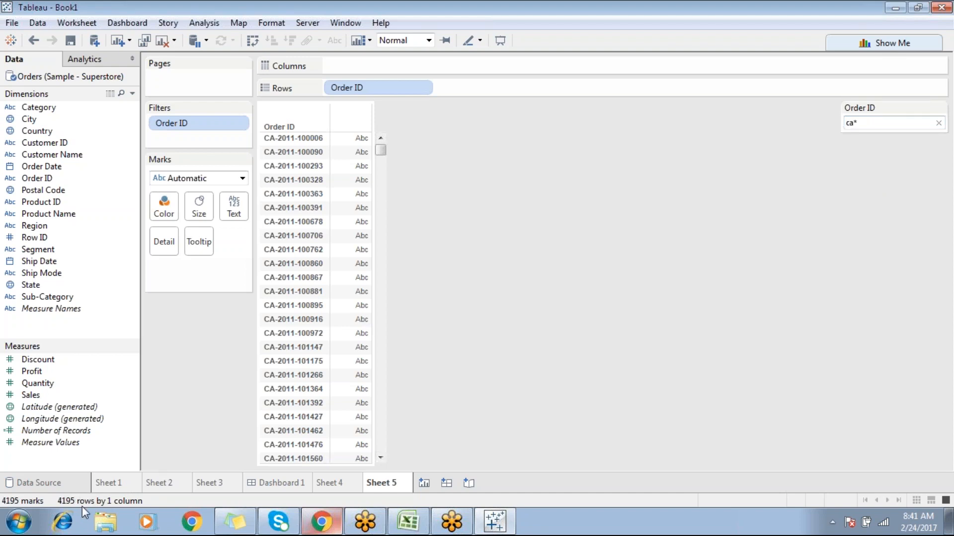
Replace the Order ID wildcard text with ca, and review the filter's Wildcard settings without saving changes.
left_click_drag(869, 123, 790, 124)
left_click_drag(862, 123, 811, 119)
key("BackSpace")
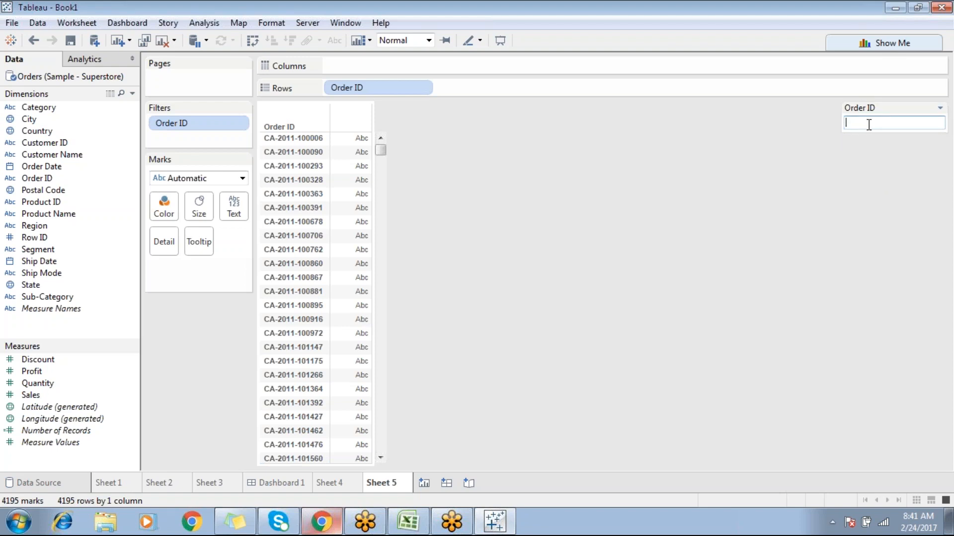
type("ca")
left_click(238, 124)
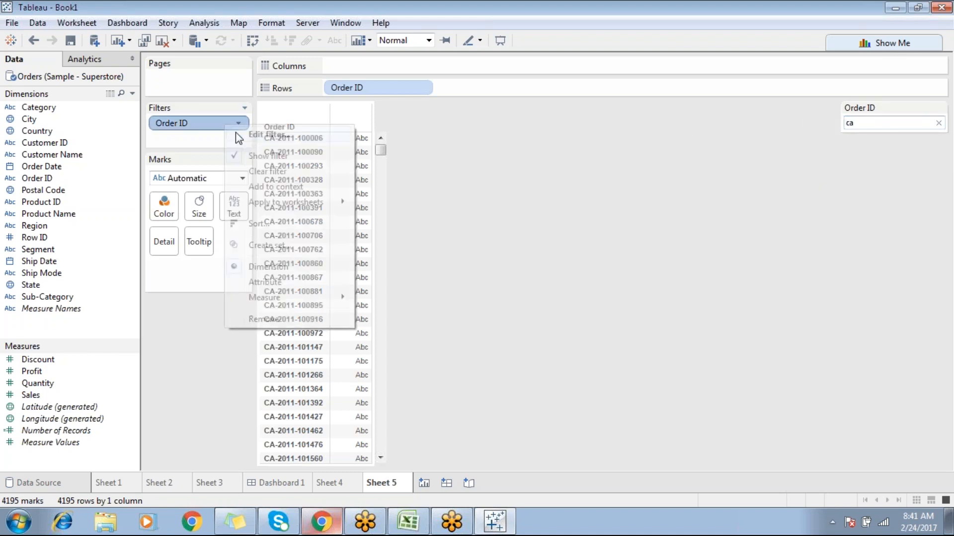
left_click(261, 137)
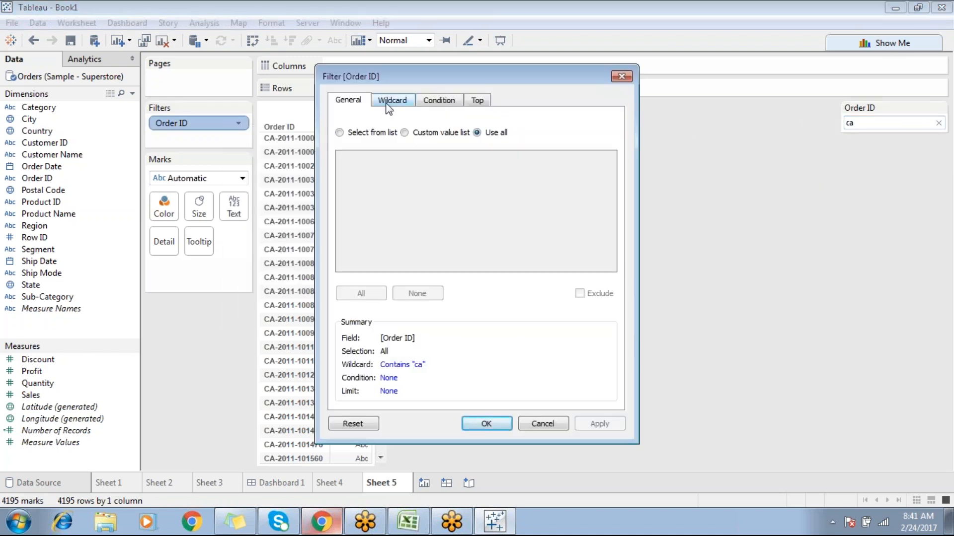
left_click(392, 101)
double_click(345, 137)
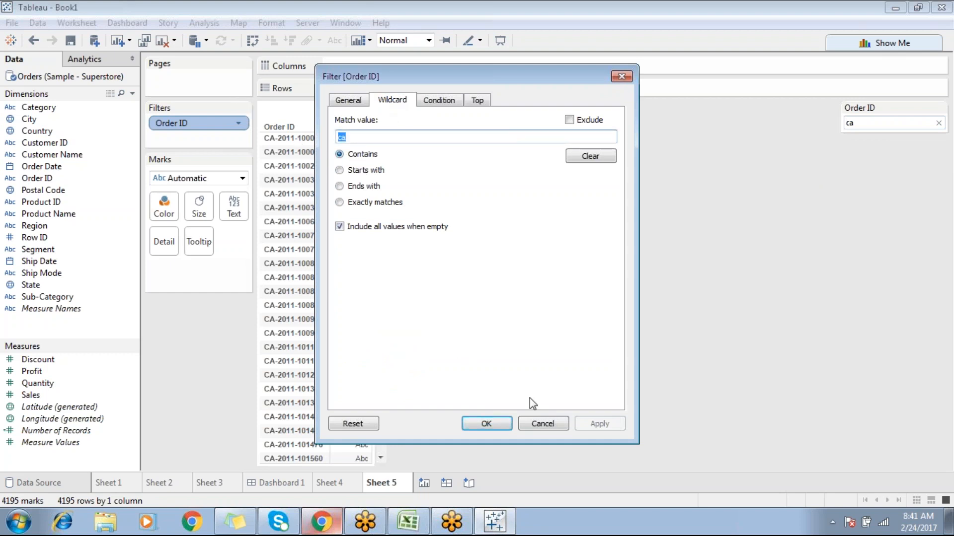
left_click(542, 424)
Set the Order ID wildcard text to ca*, and review the match type in the filter's Wildcard settings without saving.
left_click(938, 122)
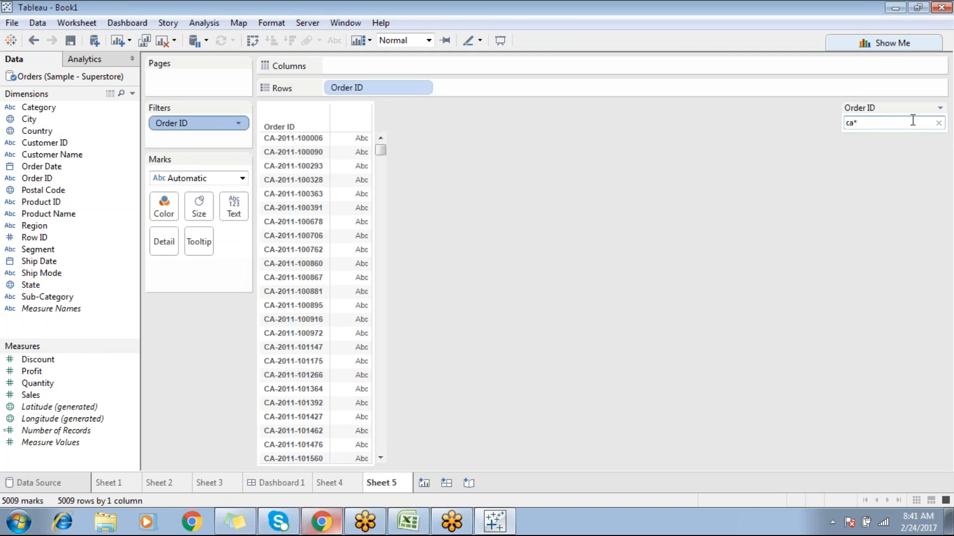
key("Return")
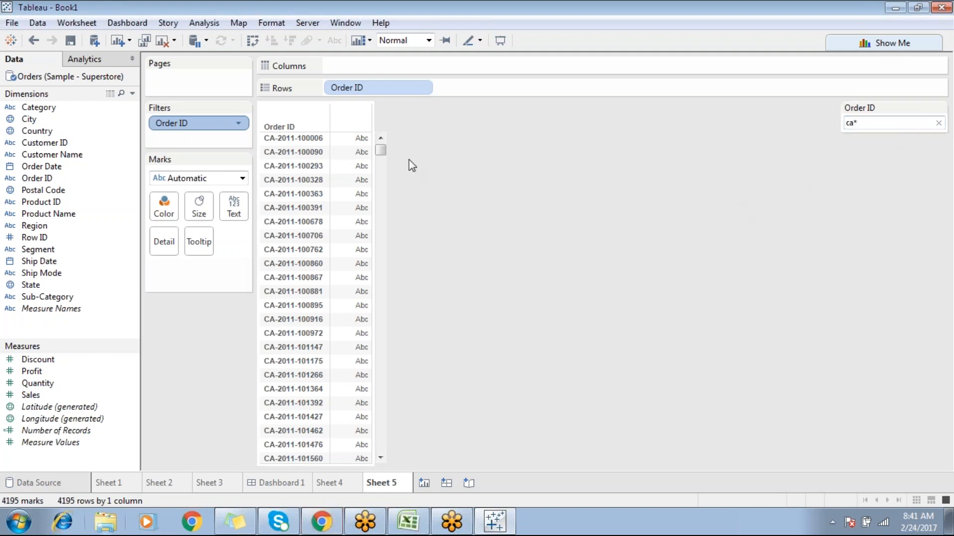
right_click(208, 122)
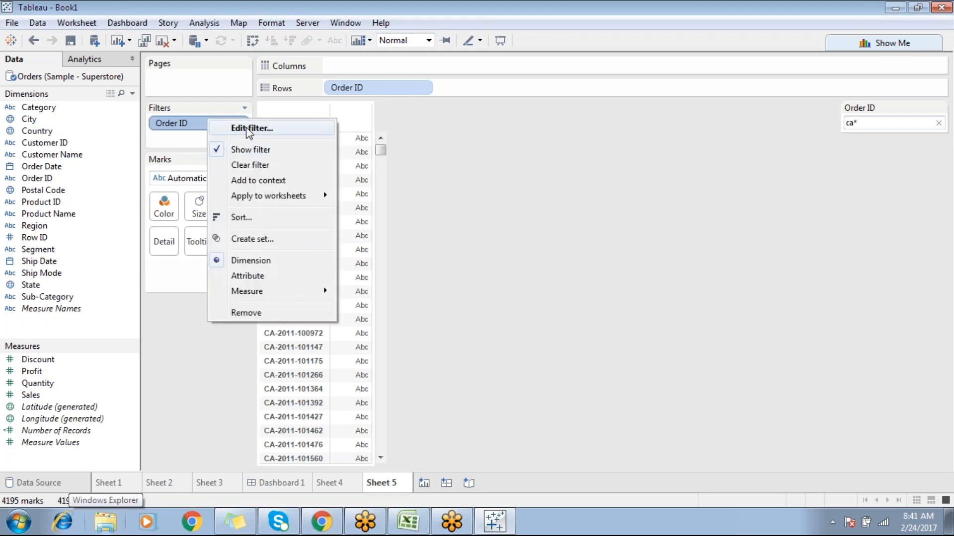
left_click(246, 127)
left_click(395, 101)
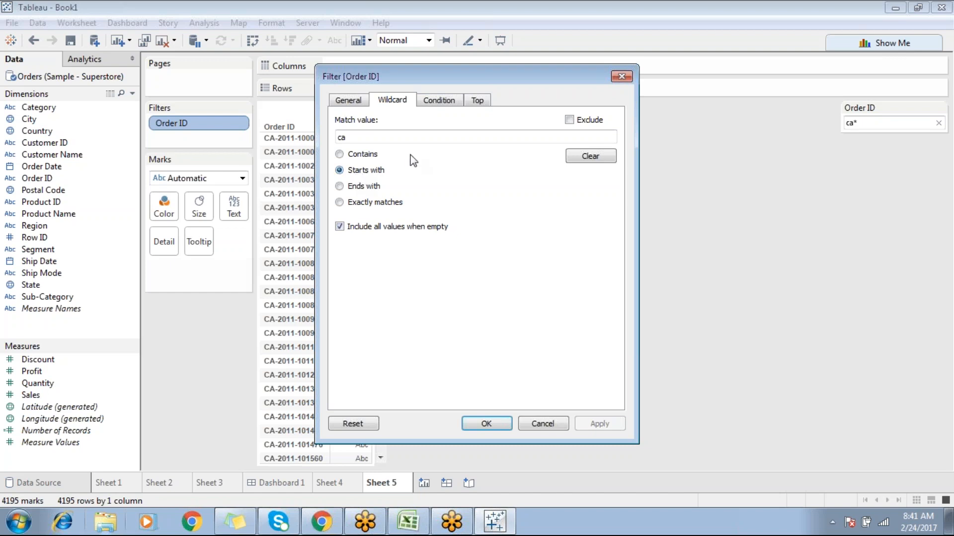
left_click_drag(359, 136, 320, 130)
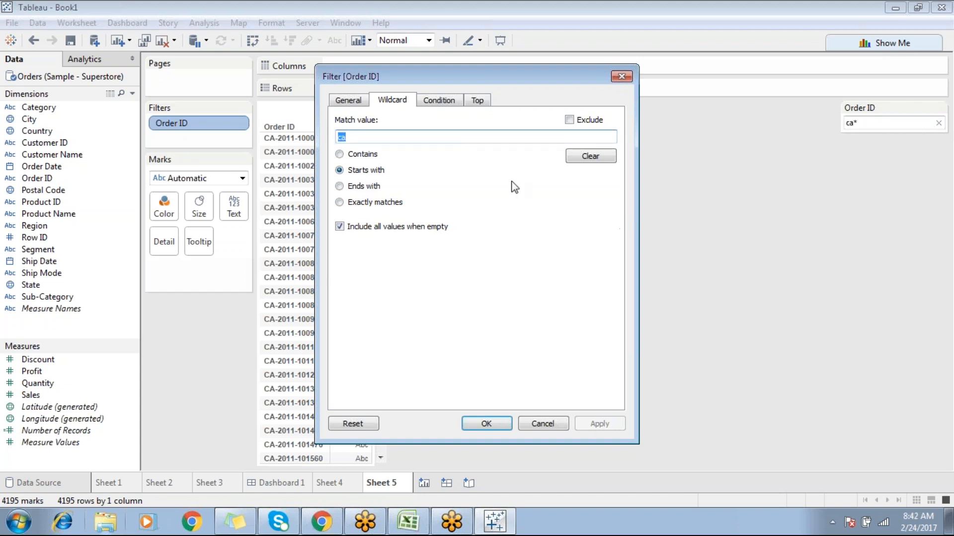
left_click(536, 426)
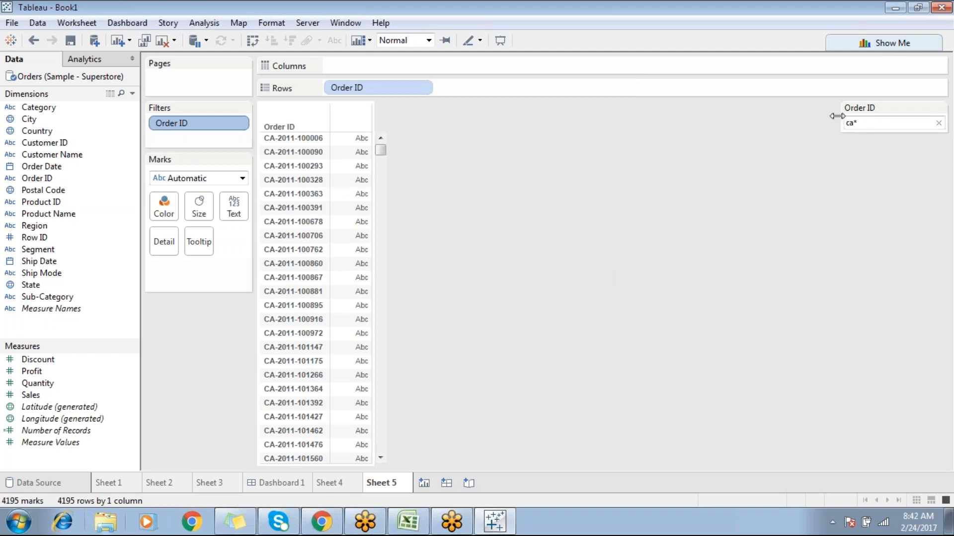
Try an extra asterisk in the Order ID wildcard text, and clear the text.
left_click(881, 127)
type("*")
key("Return")
left_click(938, 123)
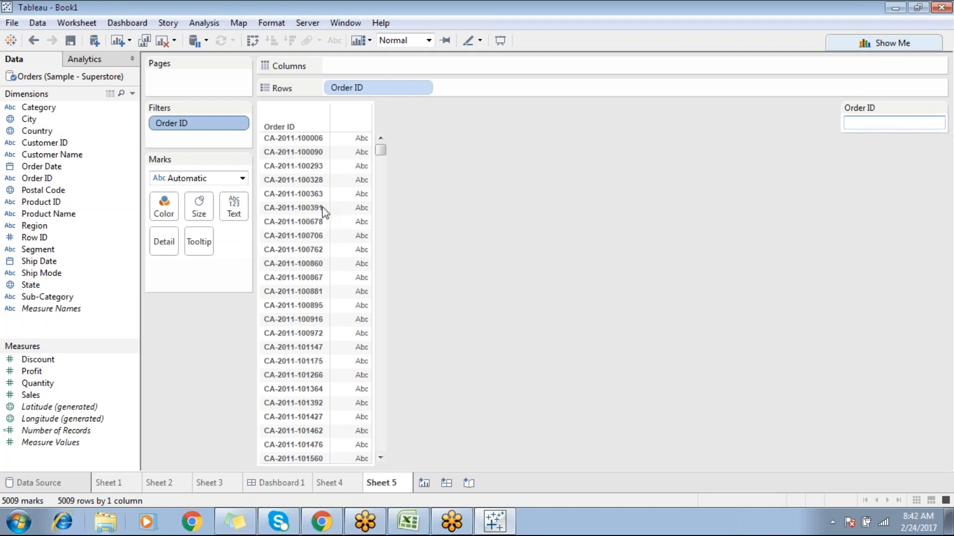
Open the Order ID filter's general settings beside the list, and close them without changes.
right_click(223, 128)
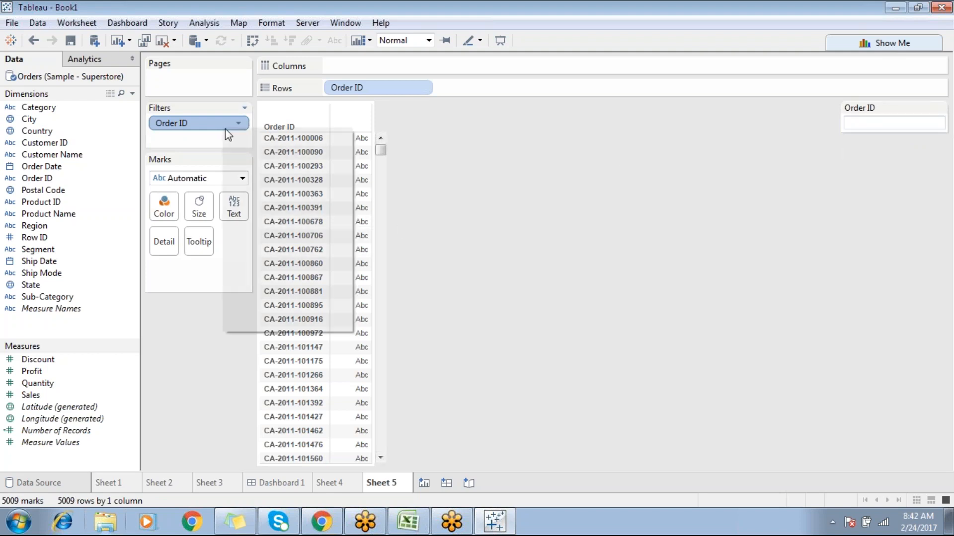
left_click(266, 141)
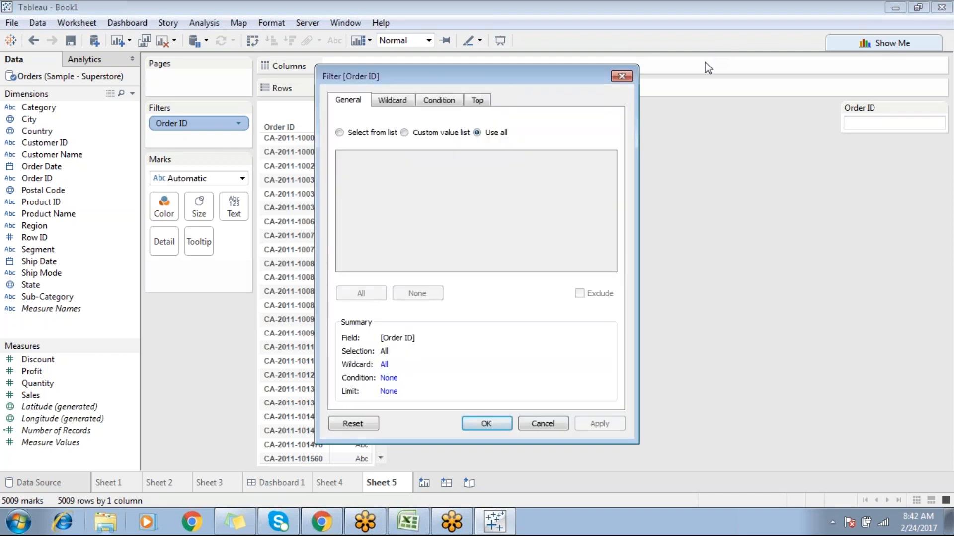
left_click_drag(538, 70, 692, 86)
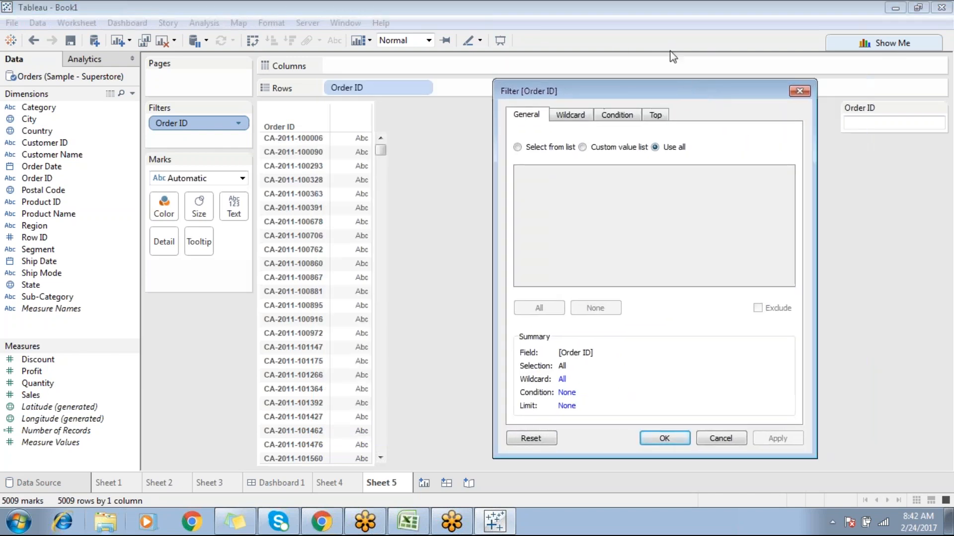
left_click(674, 7)
left_click(950, 375)
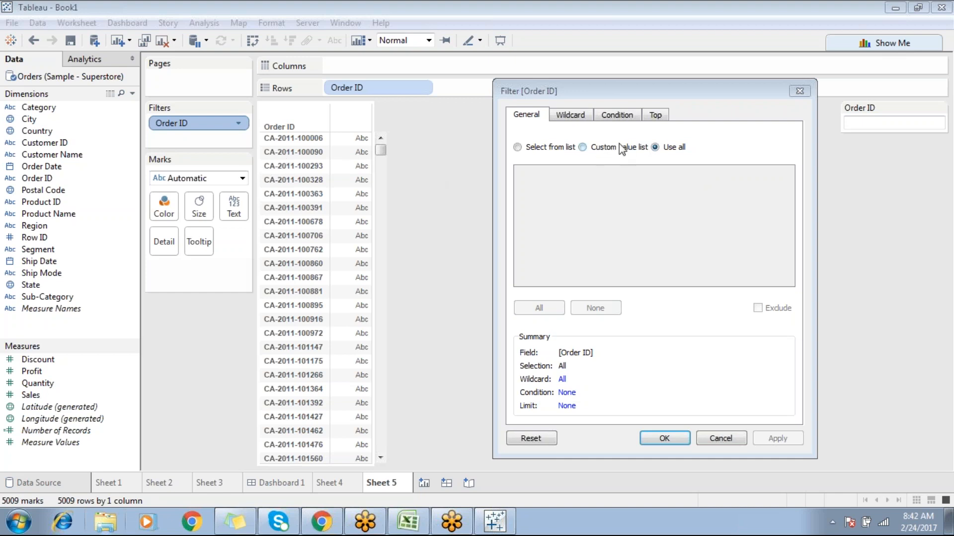
left_click(799, 92)
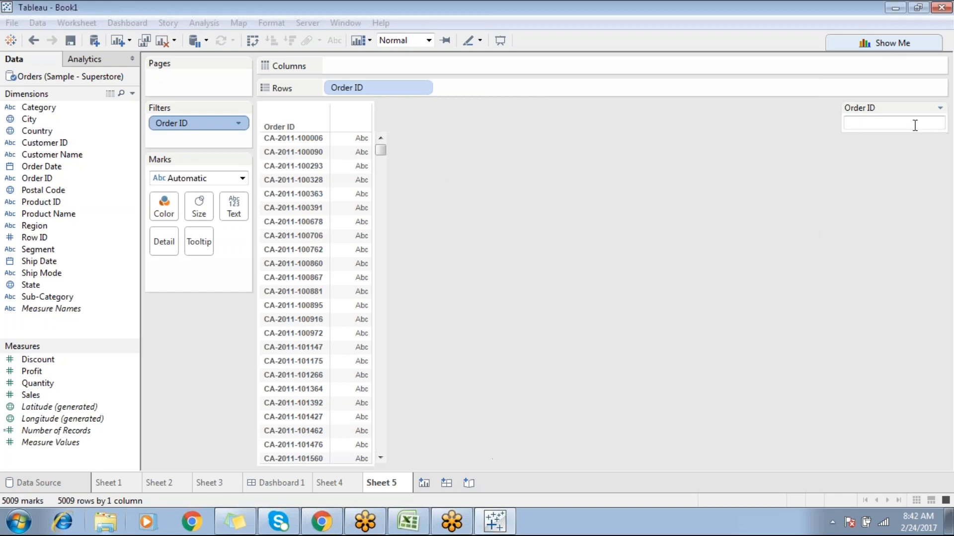
Filter the Order IDs by the wildcard text 2011, and inspect the last Order ID in the list.
left_click(879, 126)
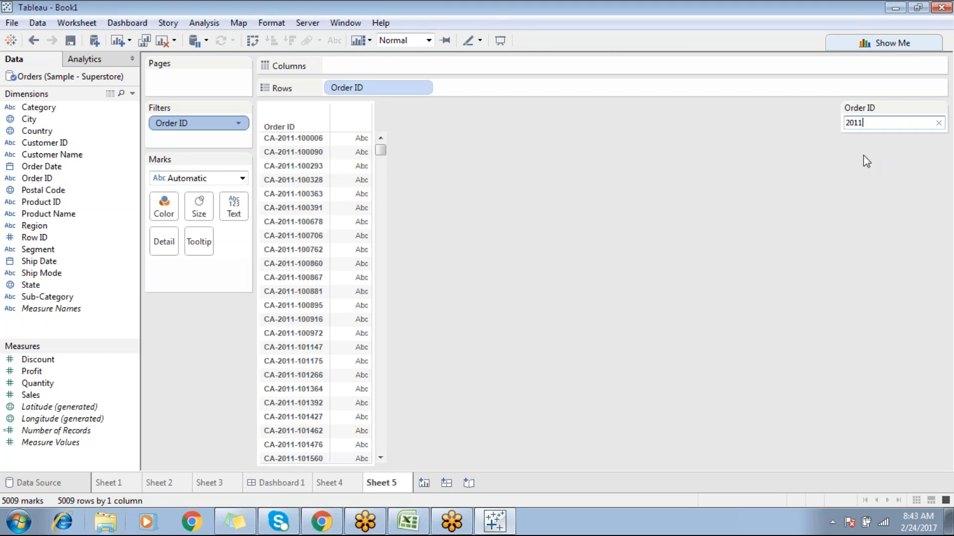
key("Return")
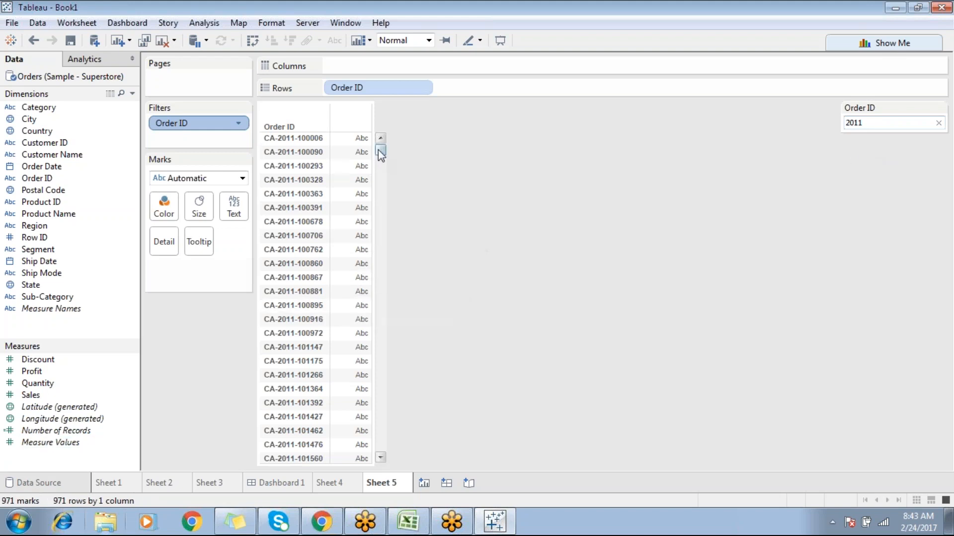
left_click_drag(380, 150, 380, 446)
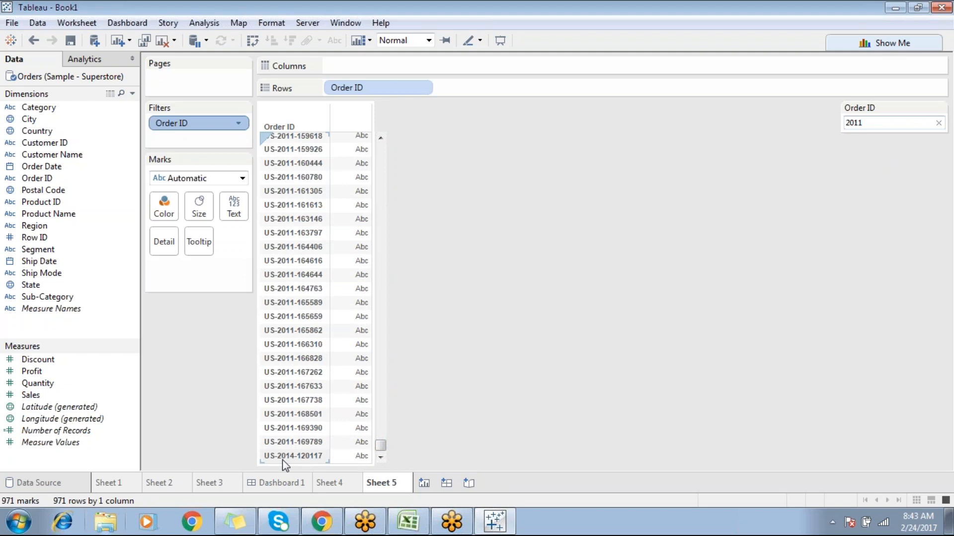
left_click(309, 457)
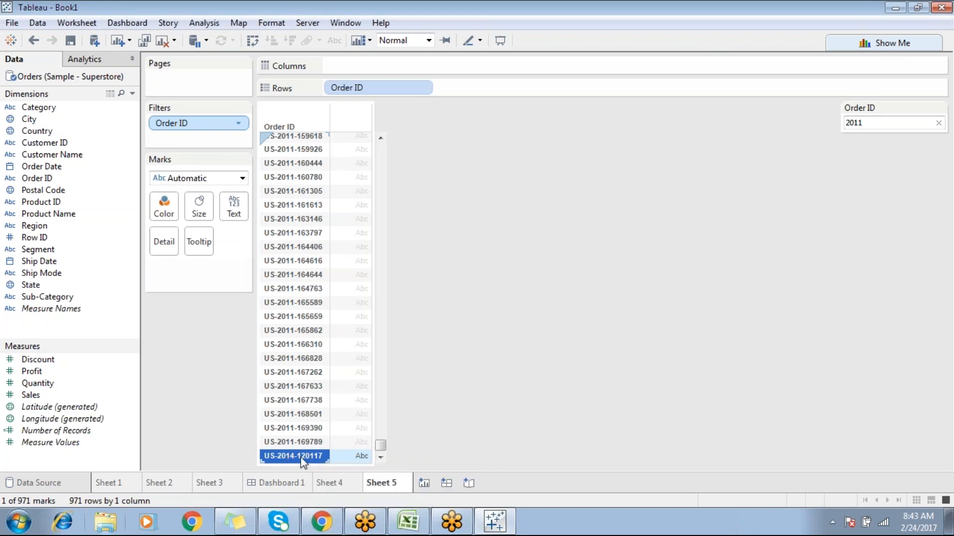
mouse_move(322, 459)
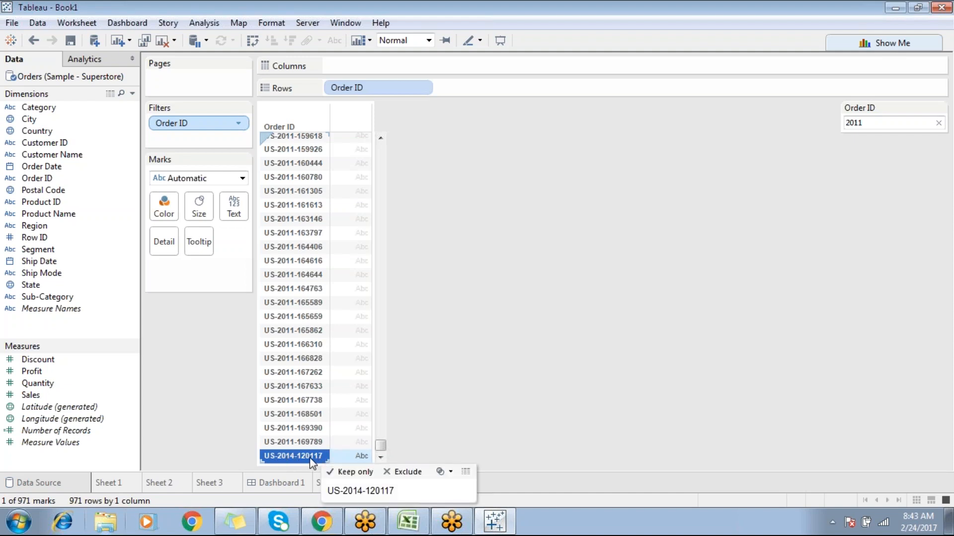
left_click(402, 412)
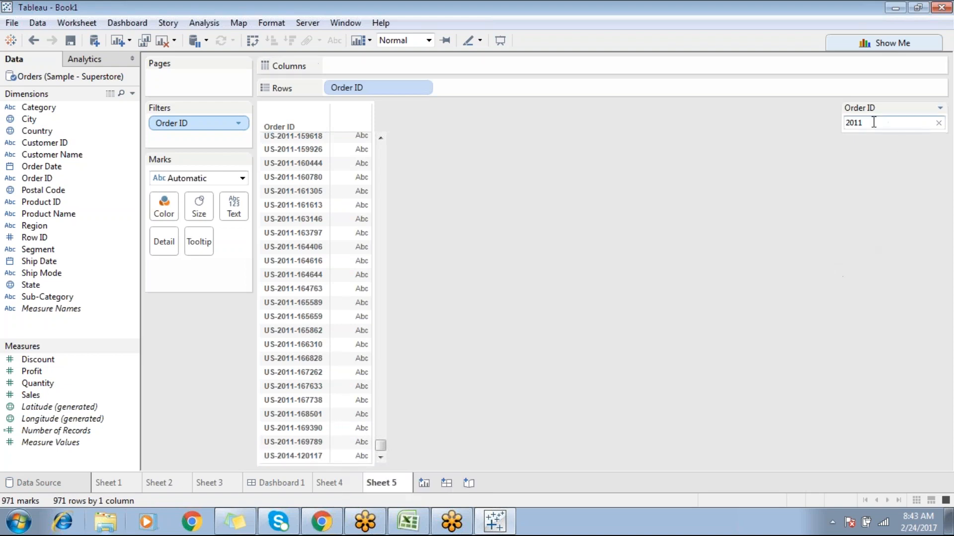
Clear the wildcard text 2011 from the Order ID filter to list every order again.
left_click_drag(873, 123, 656, 121)
left_click_drag(870, 121, 805, 126)
key("BackSpace")
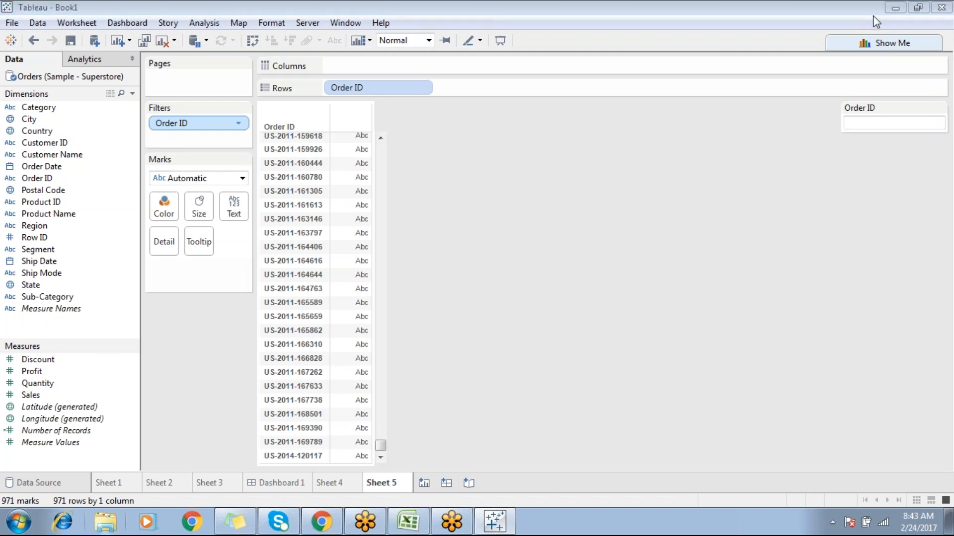
left_click(948, 374)
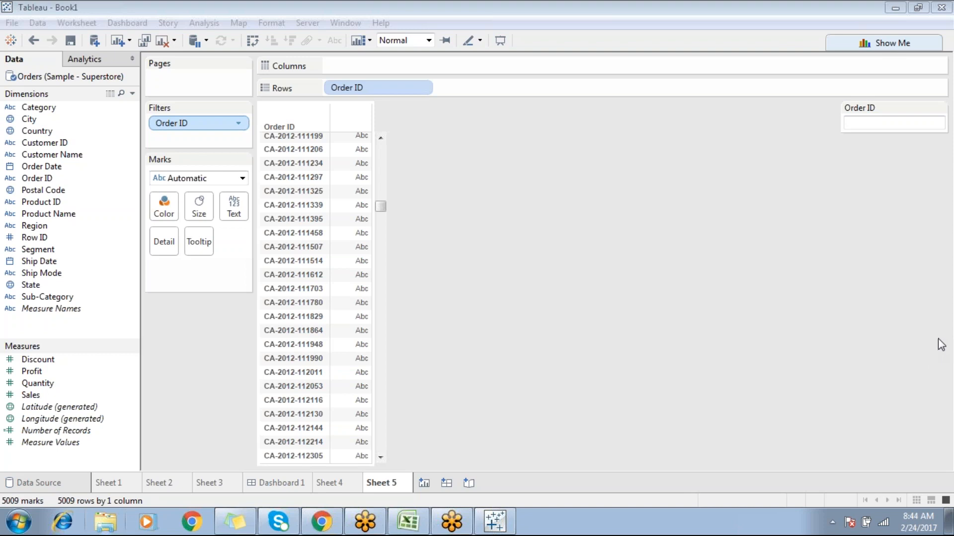
Review the Wildcard match options in the Order ID filter's settings, and close them without changes.
mouse_move(340, 148)
right_click(210, 122)
left_click(248, 134)
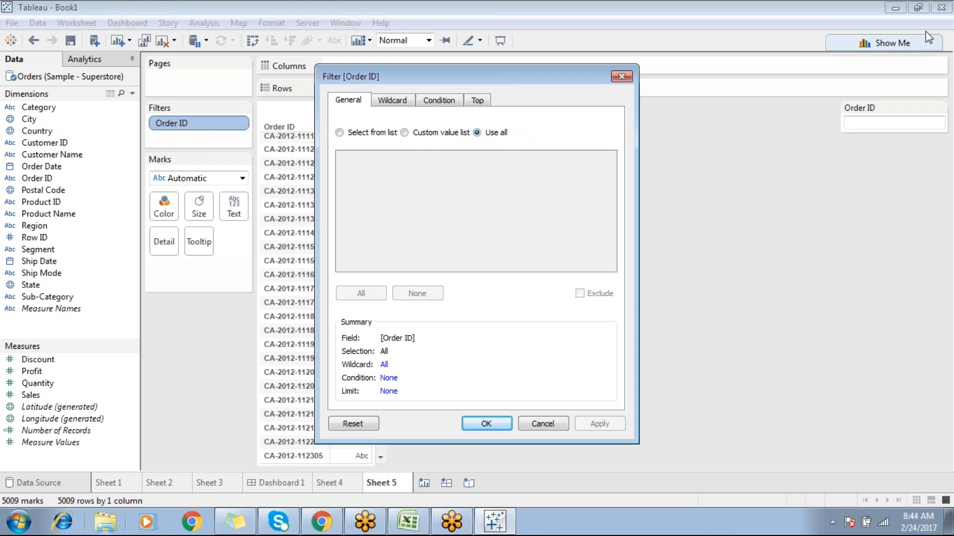
left_click(387, 100)
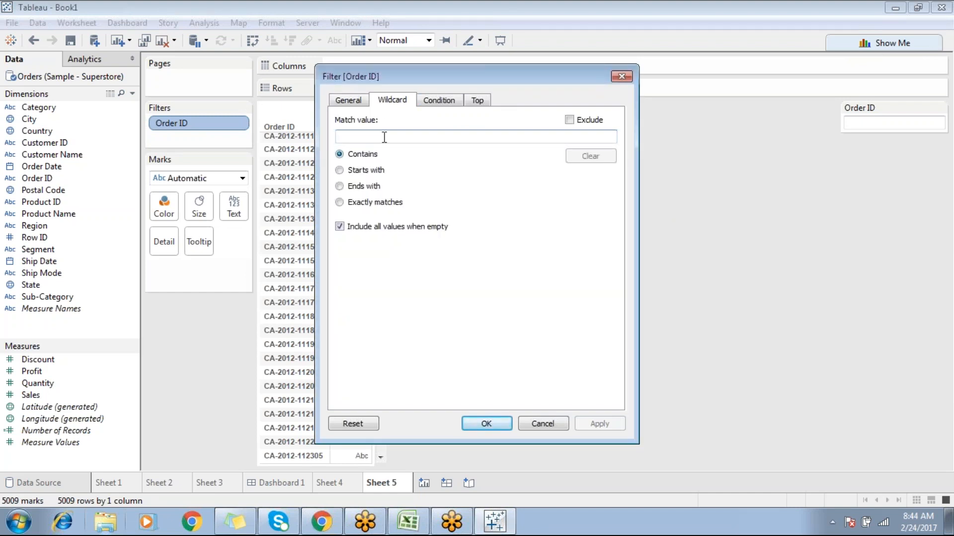
left_click(622, 77)
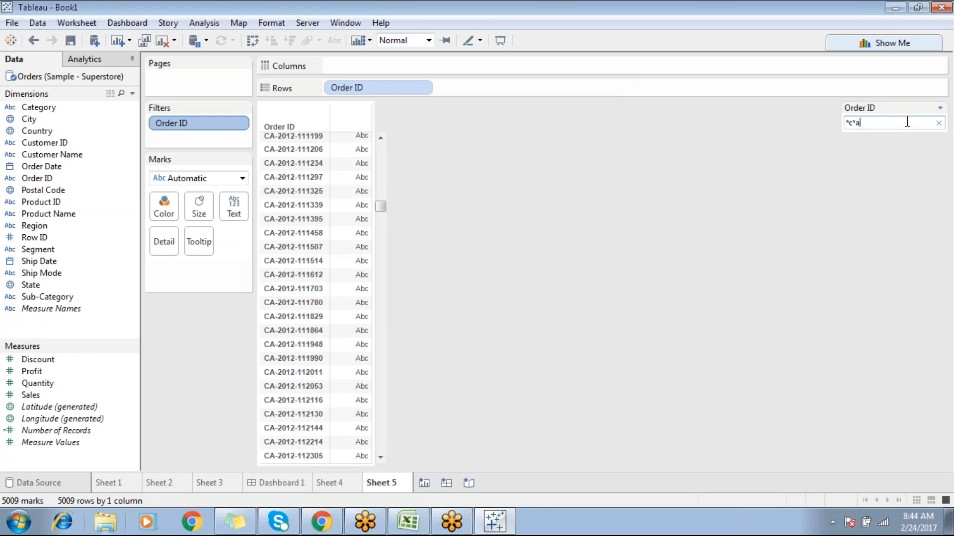
Try the Order ID wildcard text c*a, and replace it with ca to filter the list.
key("Return")
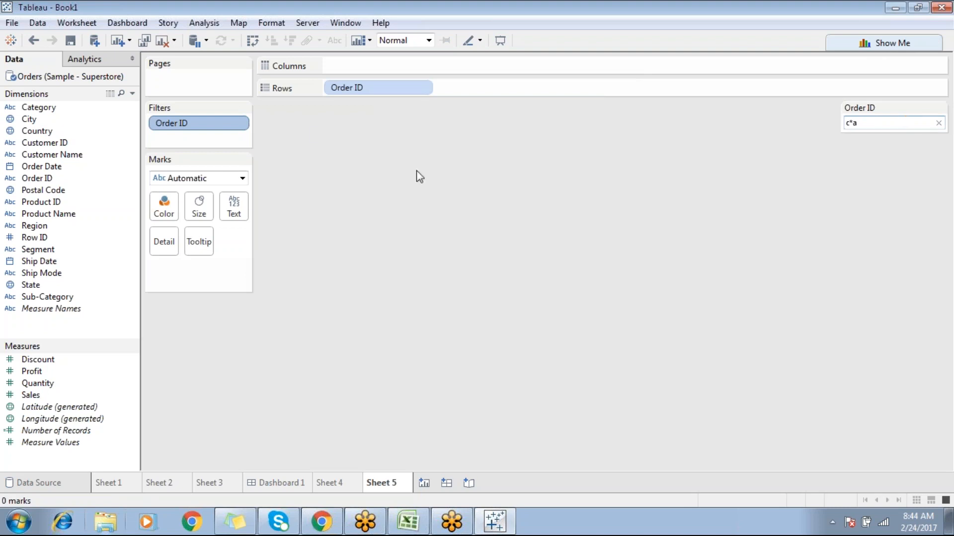
left_click(308, 118)
left_click(865, 128)
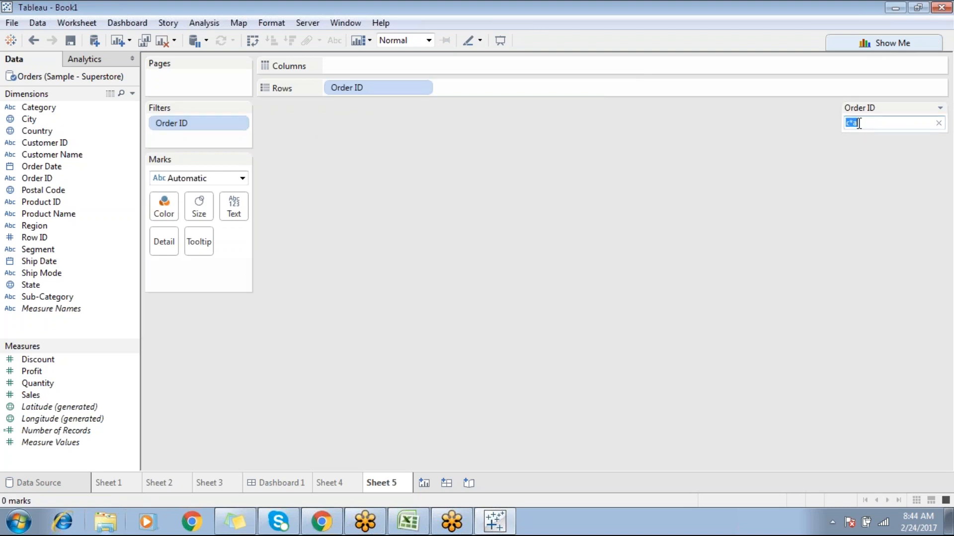
type("ca")
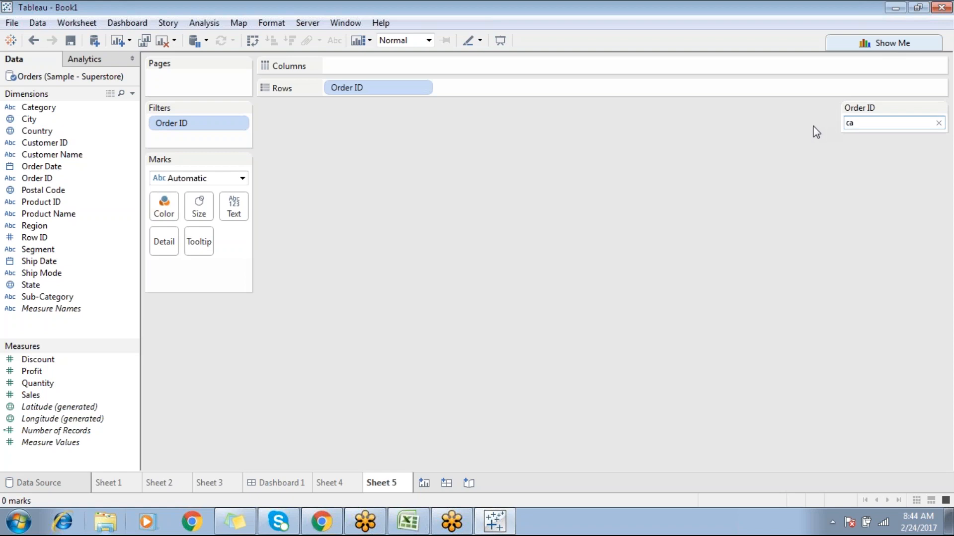
key("Return")
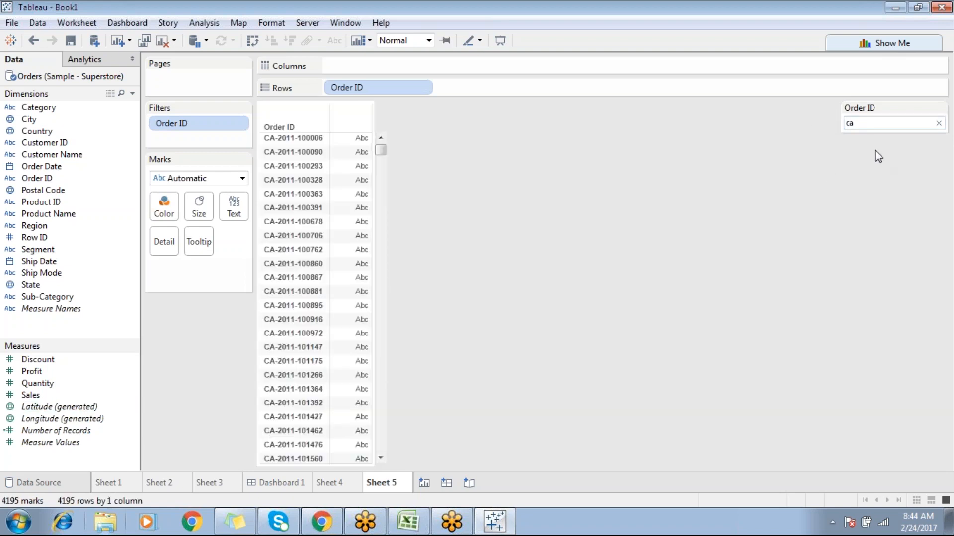
Set the Order ID filter's wildcard match value to us with the Contains option, and apply it.
left_click(239, 123)
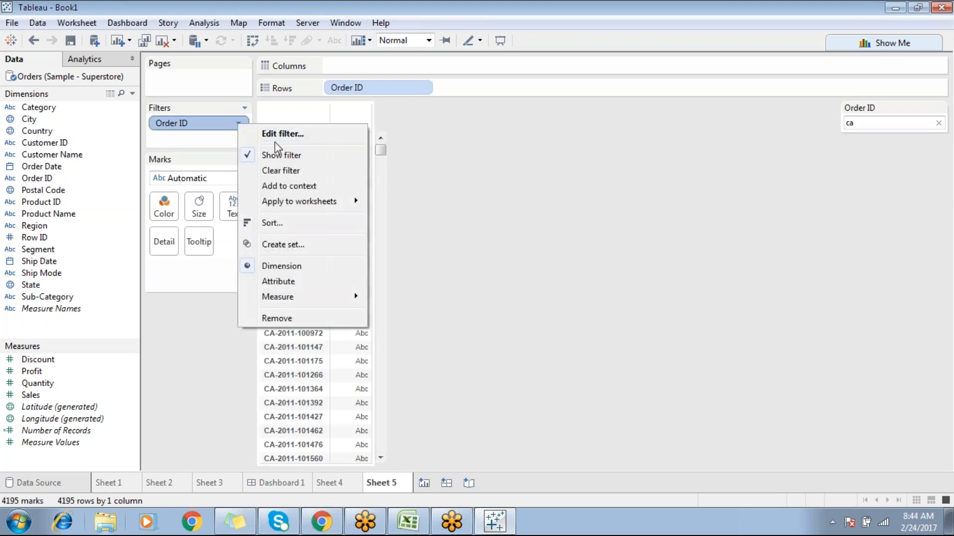
left_click(277, 134)
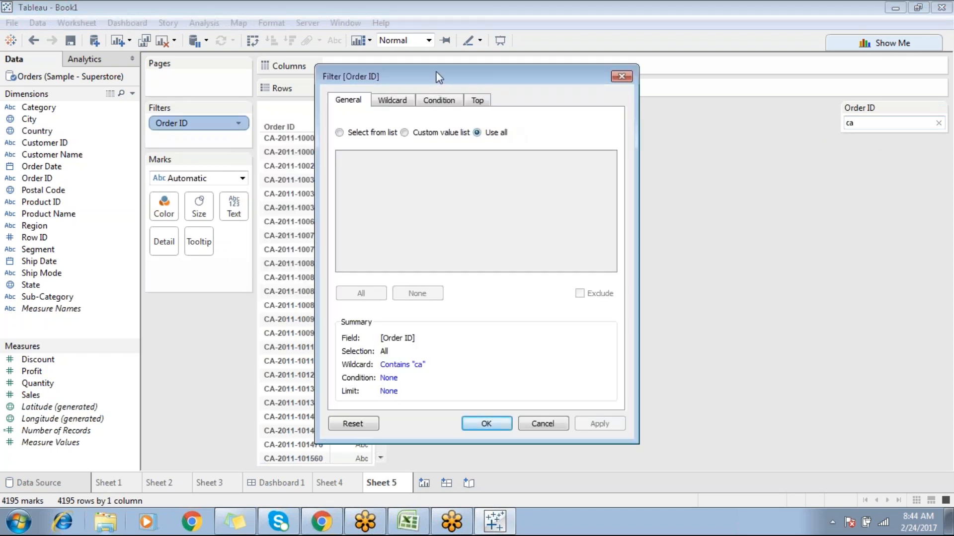
left_click_drag(464, 76, 610, 71)
left_click(535, 95)
left_click_drag(510, 134, 438, 120)
left_click_drag(535, 136, 450, 131)
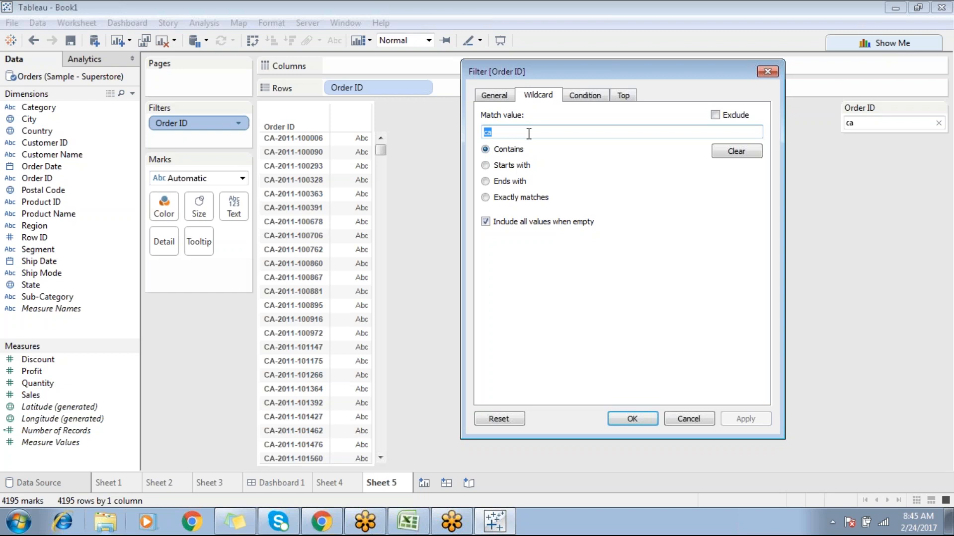
type("us")
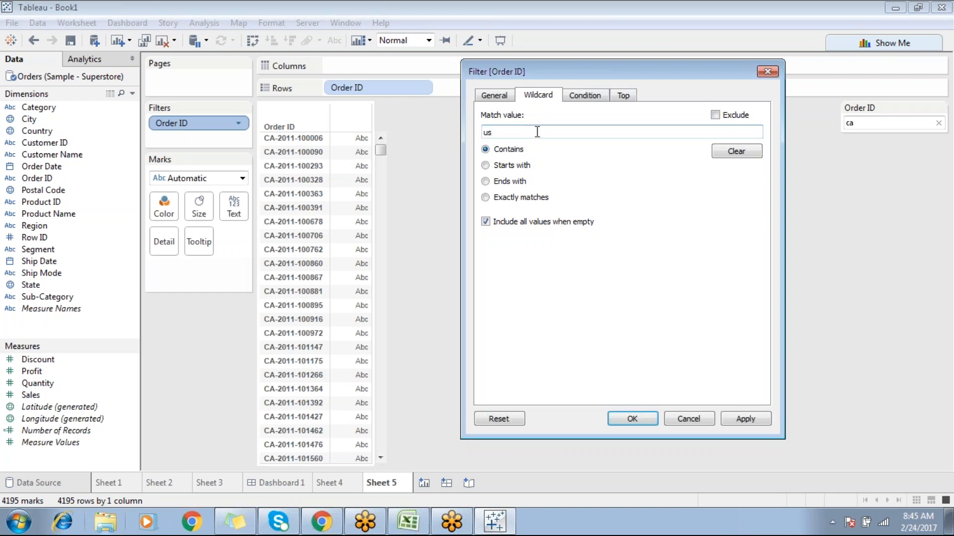
left_click(747, 422)
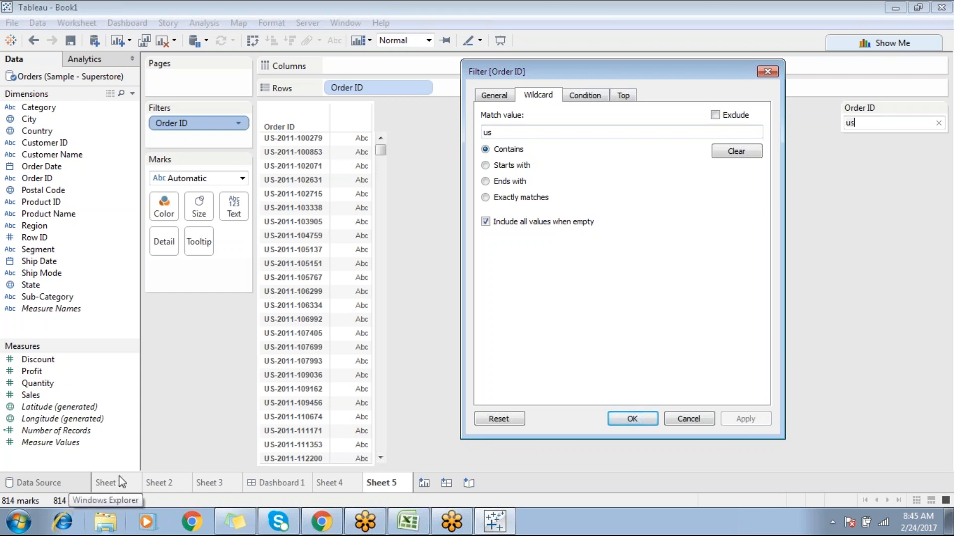
Switch the Order ID wildcard match for us to Starts with, and apply it.
left_click_drag(493, 132, 472, 136)
left_click(508, 132)
left_click(485, 165)
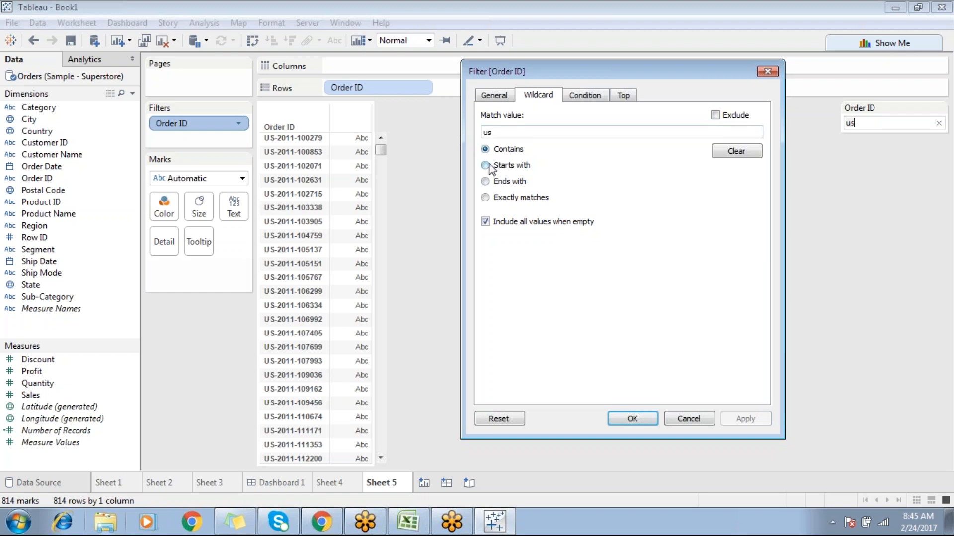
left_click(755, 418)
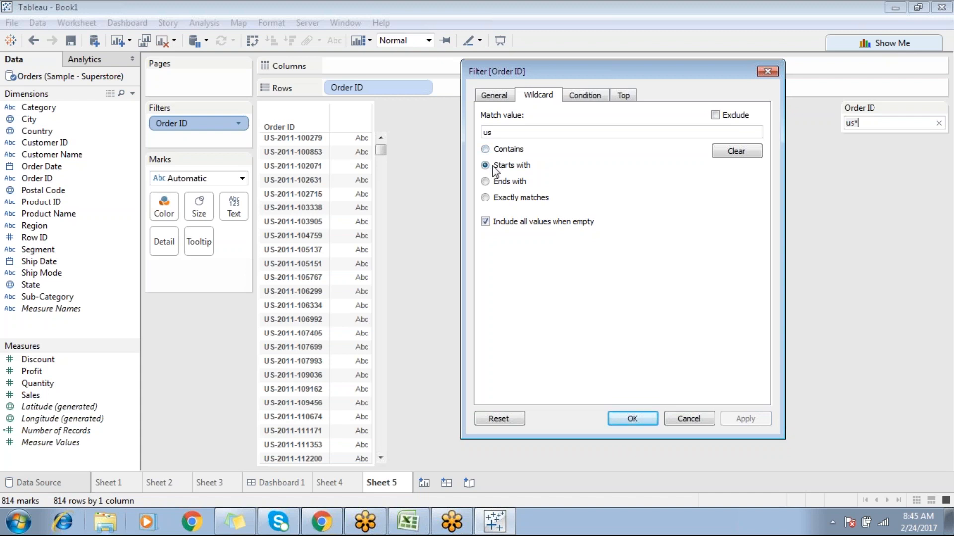
Compare the wildcard notation for us by applying Contains and Starts with again in the Order ID filter.
double_click(497, 134)
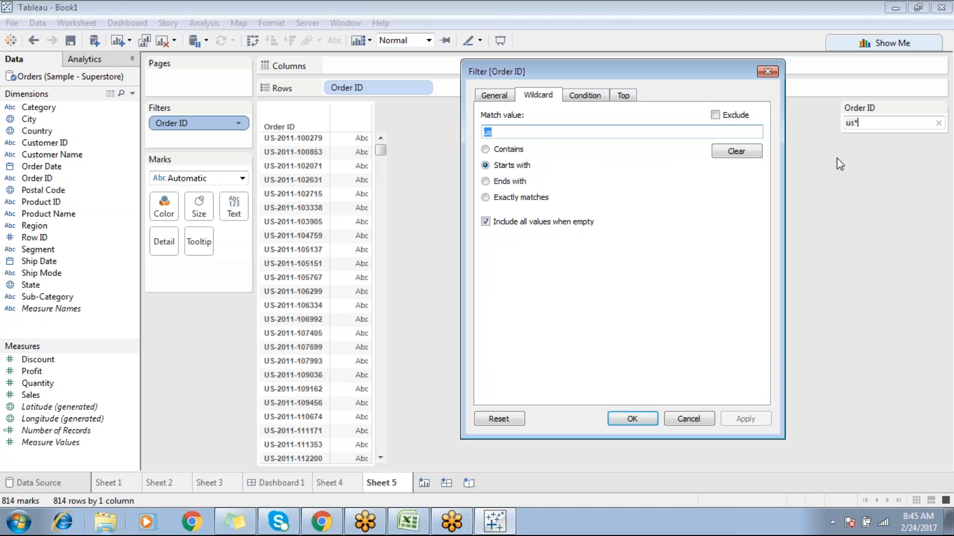
left_click(486, 150)
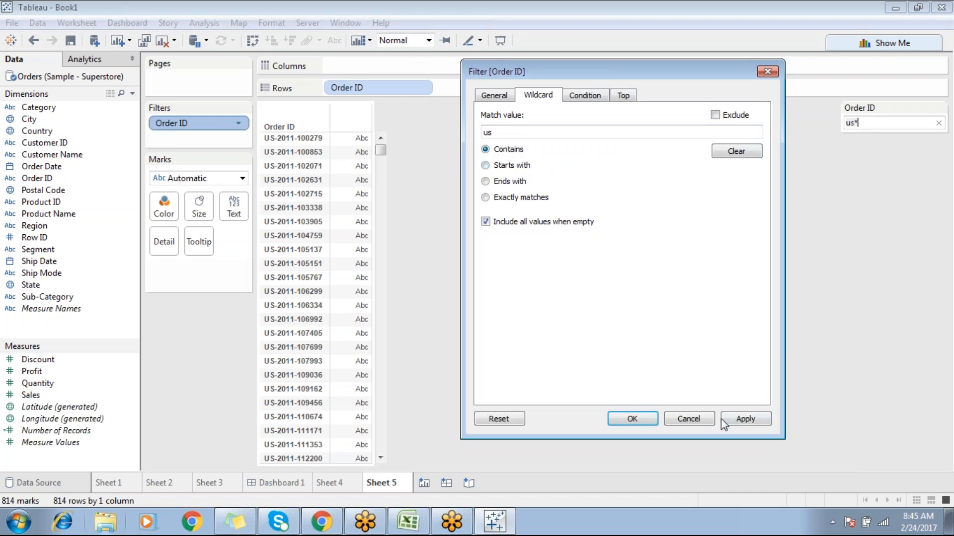
left_click(723, 418)
left_click(485, 165)
left_click(745, 419)
Apply Ends with and then Exactly matches to the Order ID match value us, and close the filter settings.
left_click(514, 181)
left_click(745, 419)
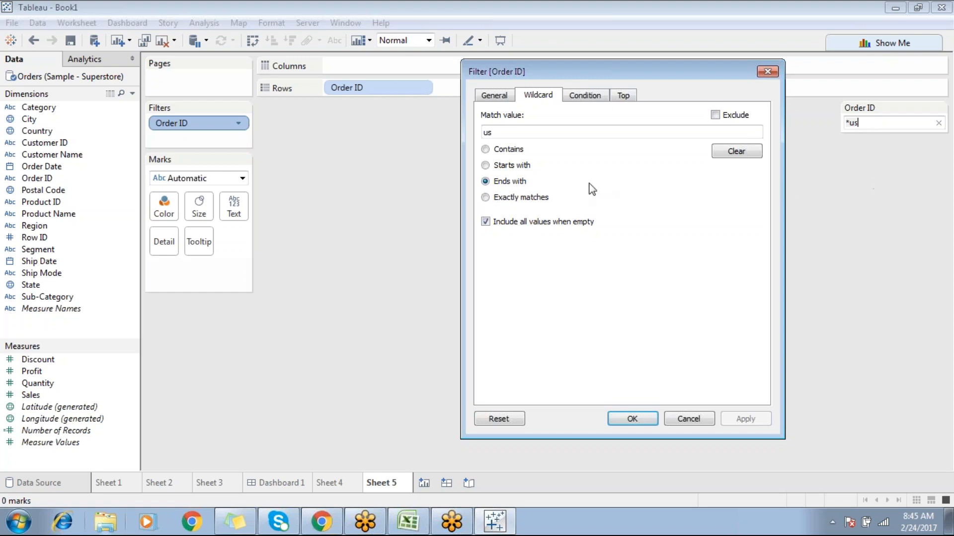
left_click(485, 198)
left_click(745, 418)
left_click(688, 419)
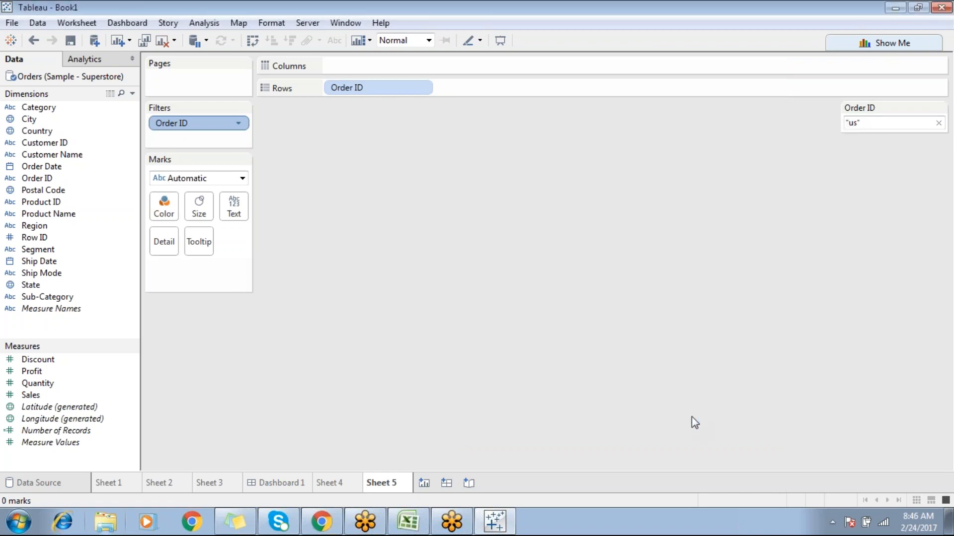
right_click(219, 122)
left_click(302, 129)
left_click(396, 101)
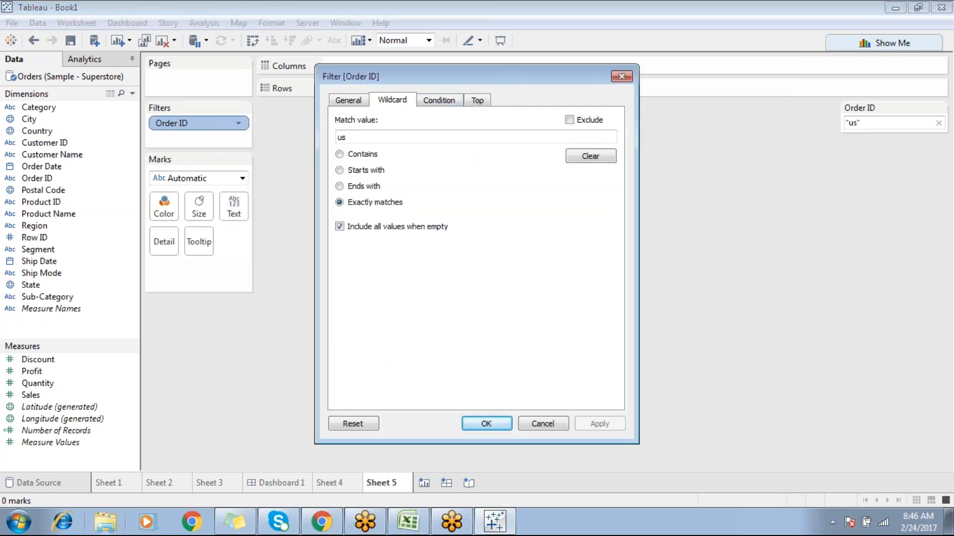
left_click(362, 154)
left_click_drag(365, 137, 333, 139)
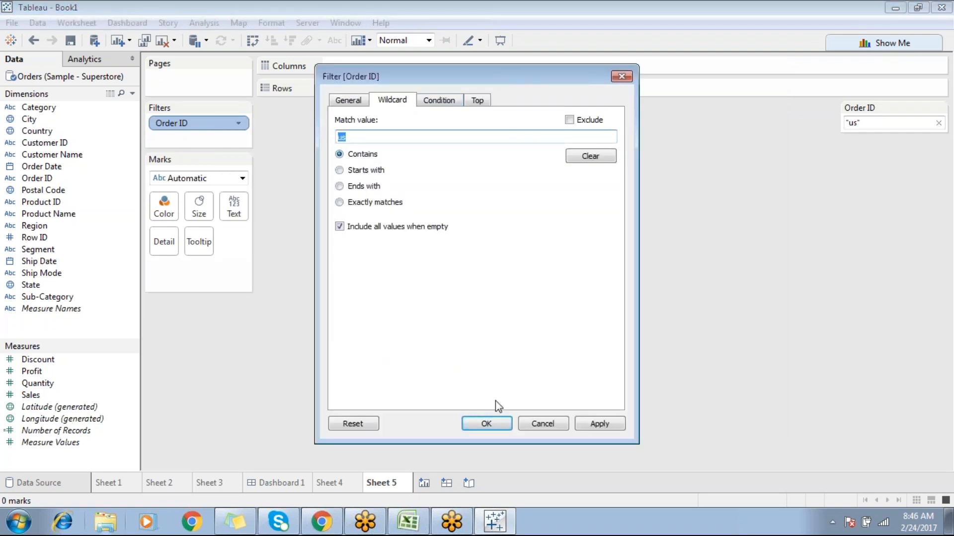
left_click(542, 424)
On Sheet 4, filter Sub-Category to the values that contain a using the wildcard match.
left_click(330, 483)
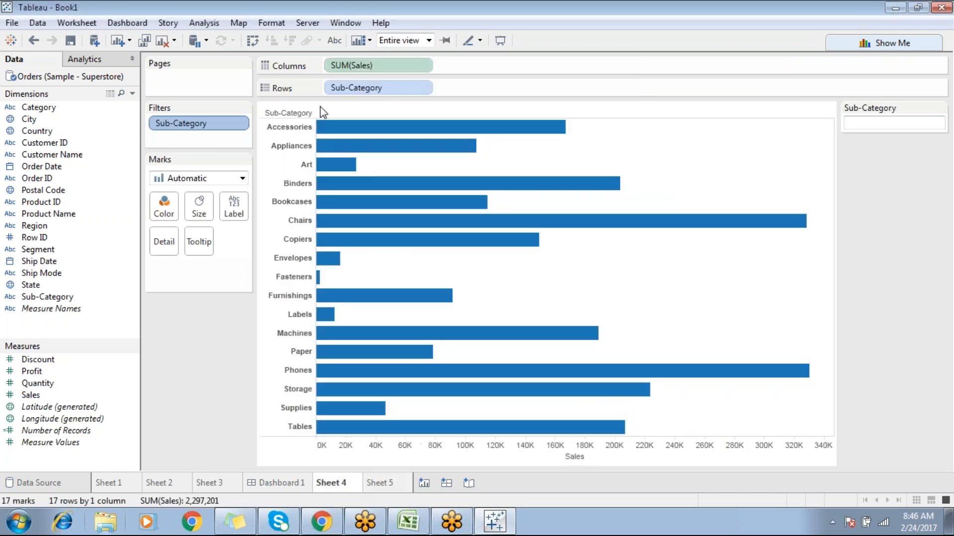
left_click(239, 123)
left_click(288, 132)
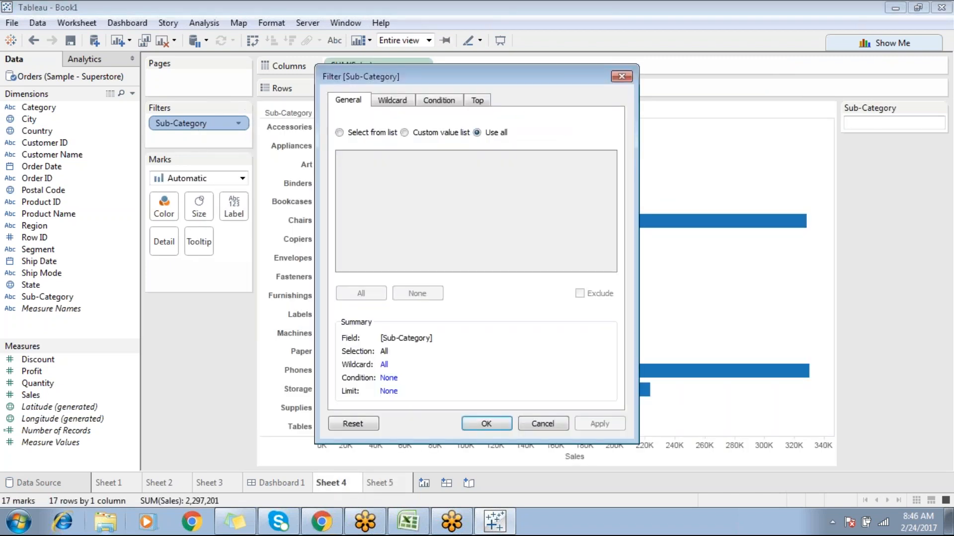
left_click(404, 101)
left_click(372, 138)
type("a")
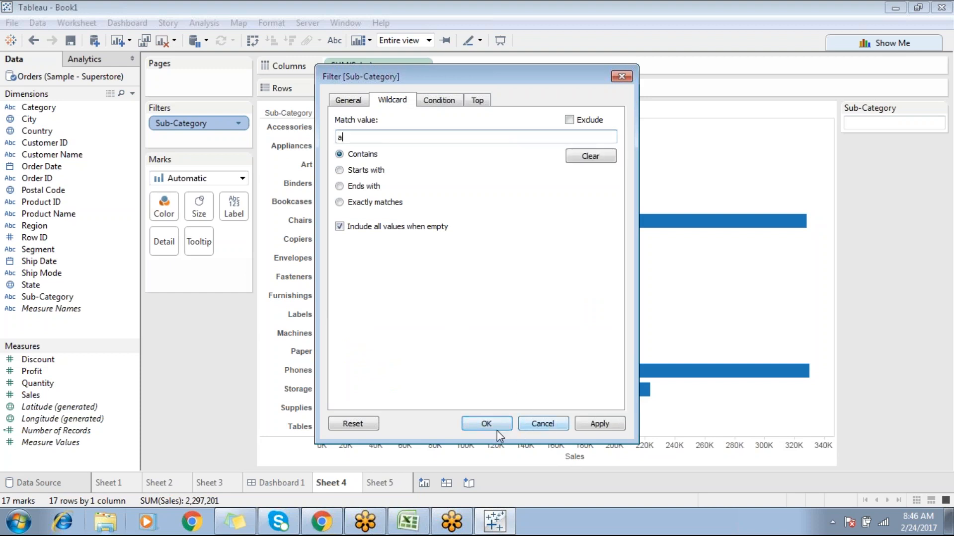
left_click(587, 425)
left_click(487, 423)
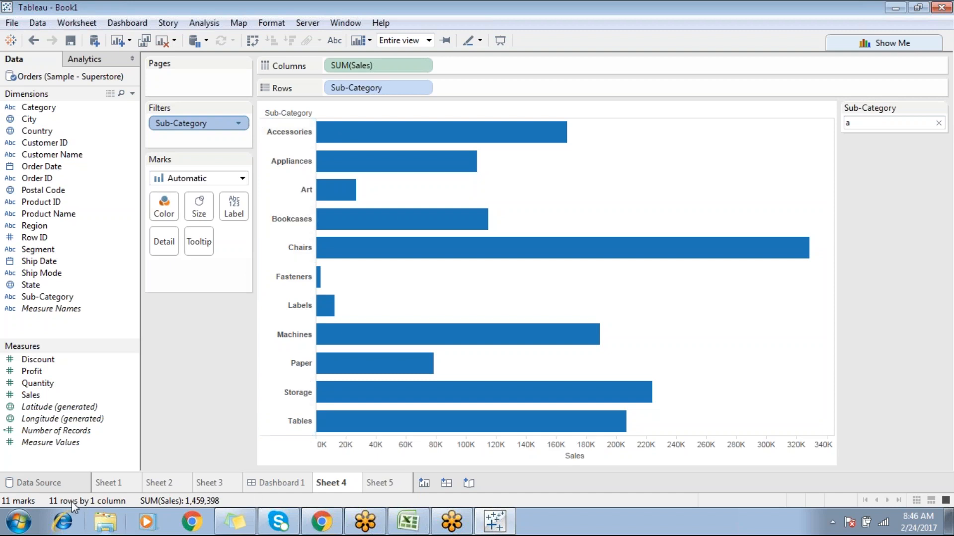
Change the Sub-Category wildcard match for a to Starts with, apply it, and uncover the chart behind the filter settings.
right_click(208, 125)
left_click(247, 135)
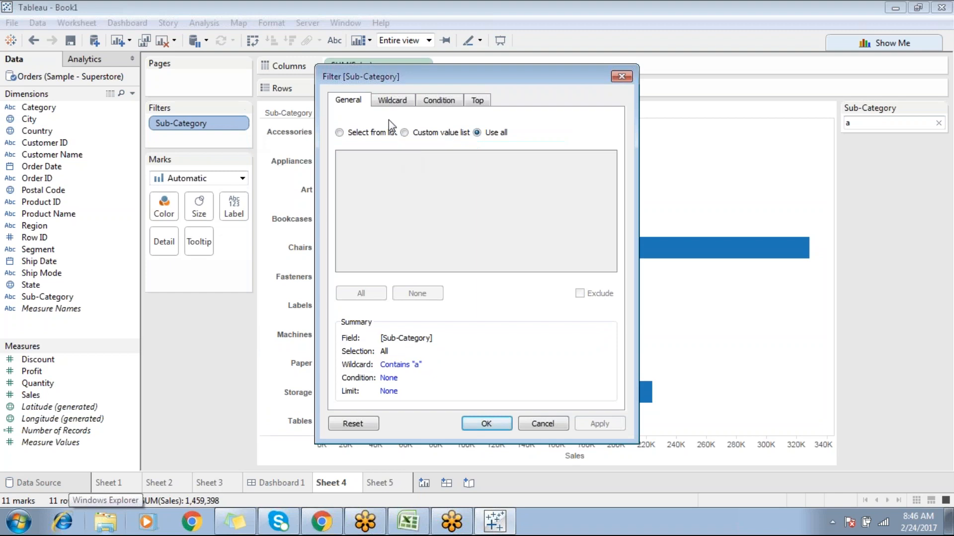
left_click(392, 100)
left_click(357, 170)
left_click(598, 424)
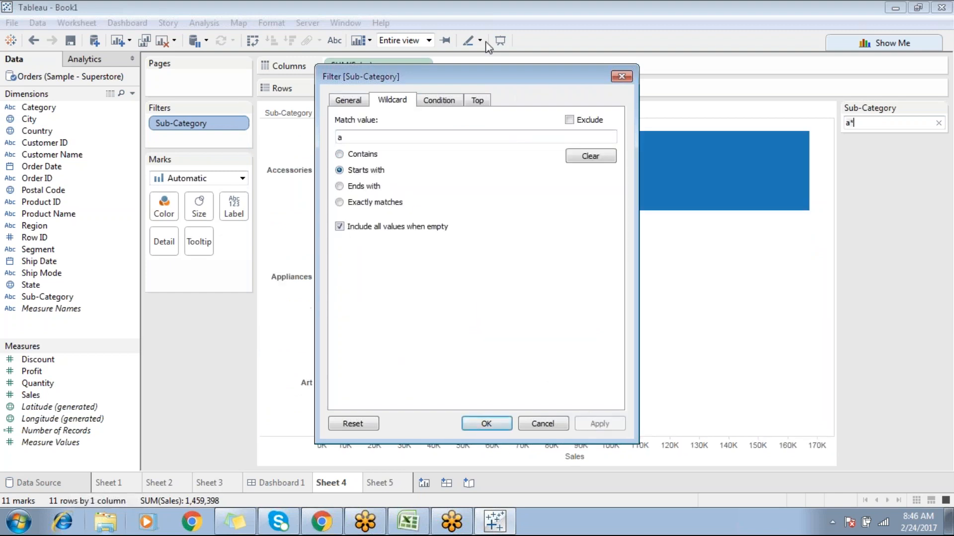
left_click_drag(438, 71, 628, 74)
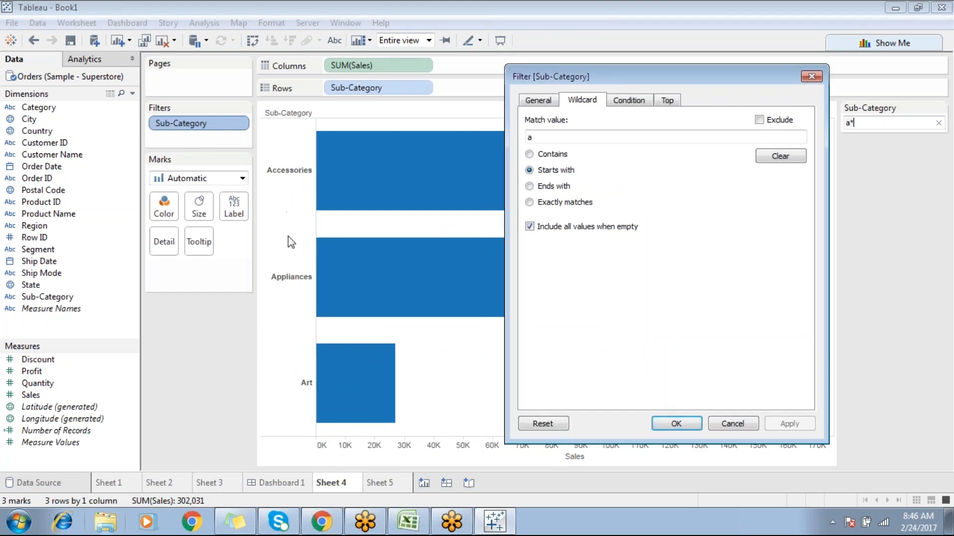
Set the Sub-Category Starts with match value to s, and confirm the filter.
left_click(574, 139)
key("BackSpace")
type("s")
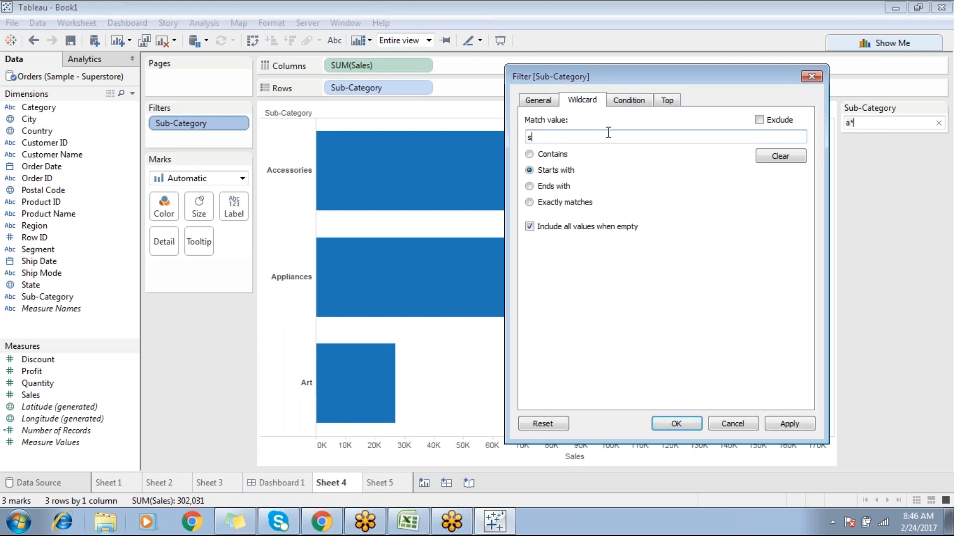
key("Return")
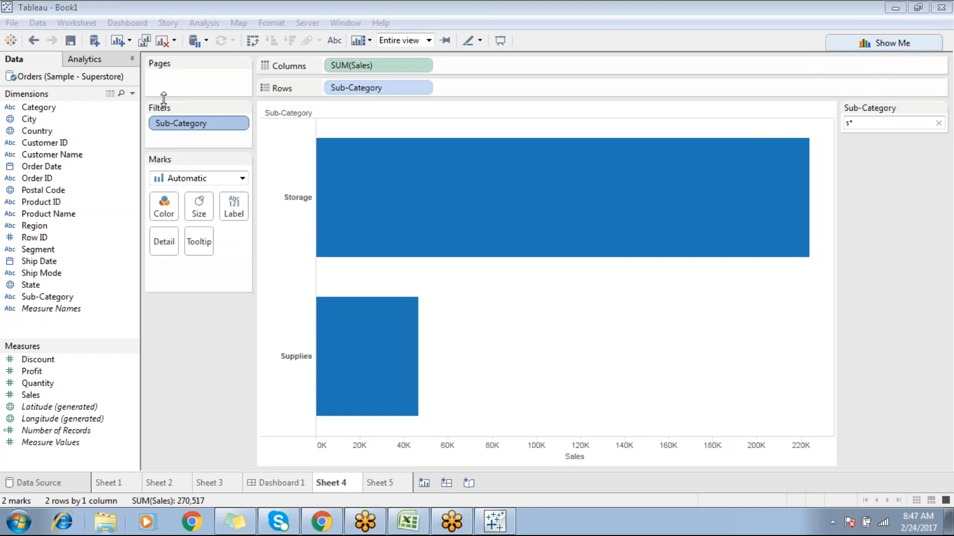
Set the Sub-Category filter's Starts with match value to A*S, and apply it.
right_click(195, 129)
left_click(268, 136)
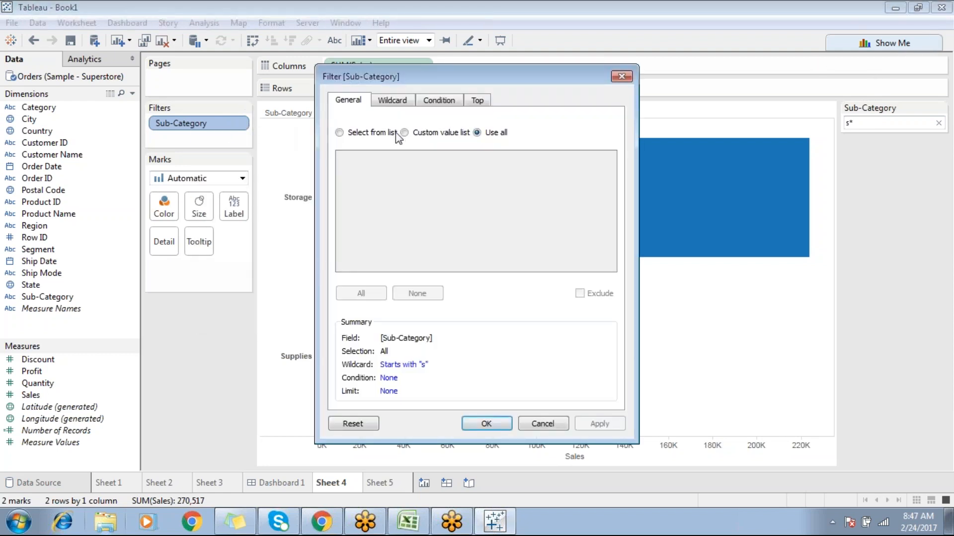
left_click(402, 102)
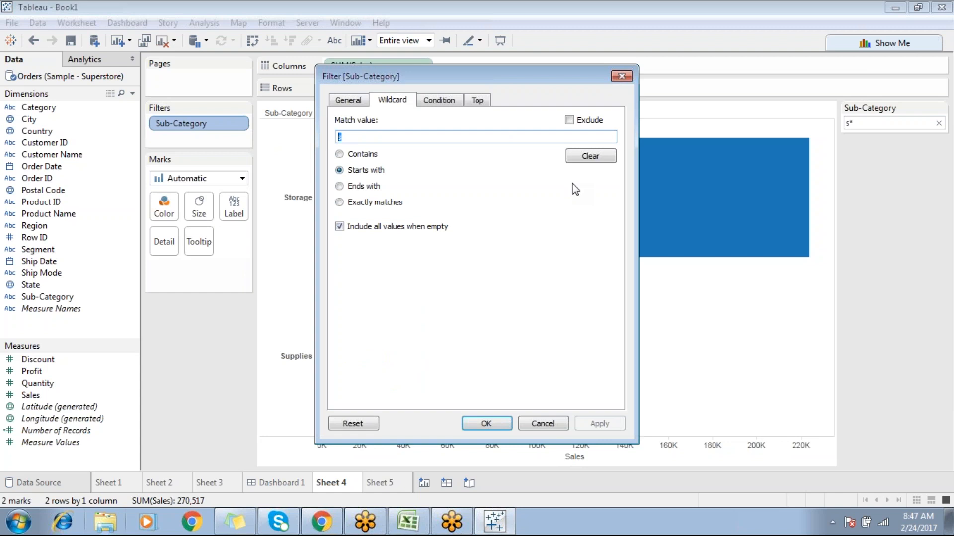
type("CA*")
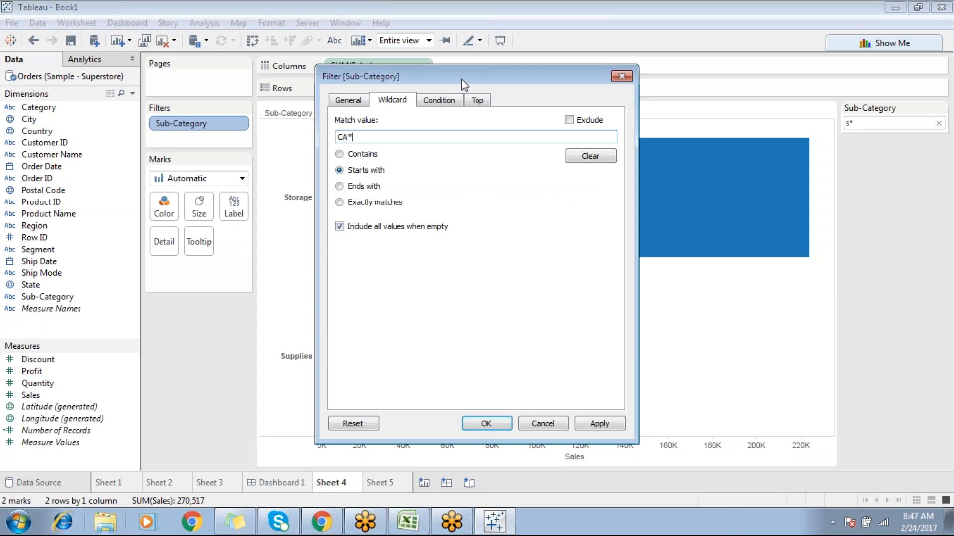
left_click_drag(461, 79, 642, 64)
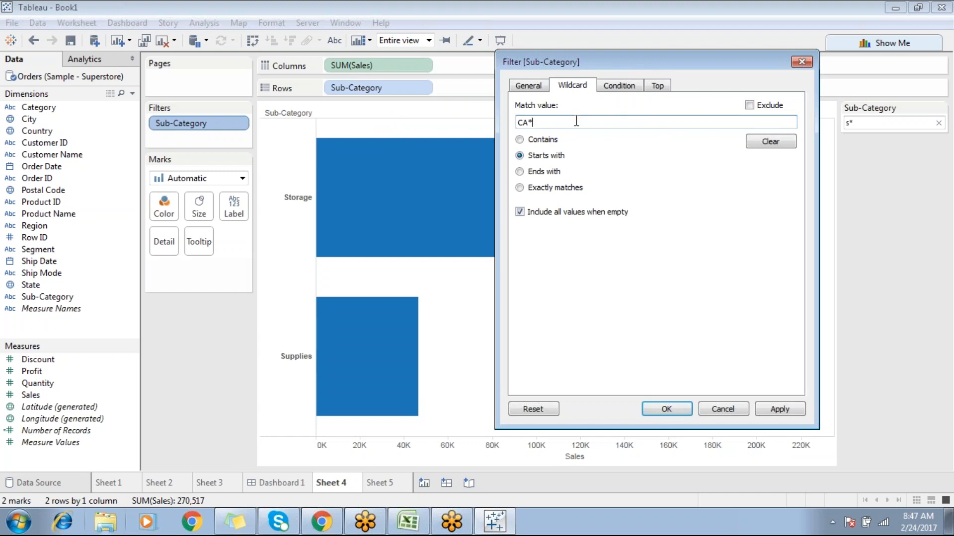
left_click_drag(556, 122, 486, 120)
type("A")
left_click_drag(522, 60, 380, 32)
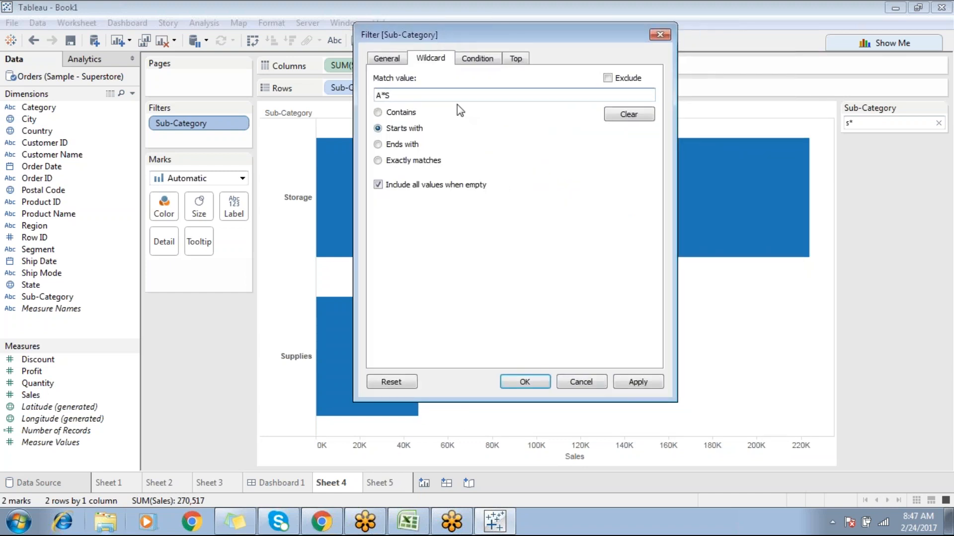
left_click(645, 383)
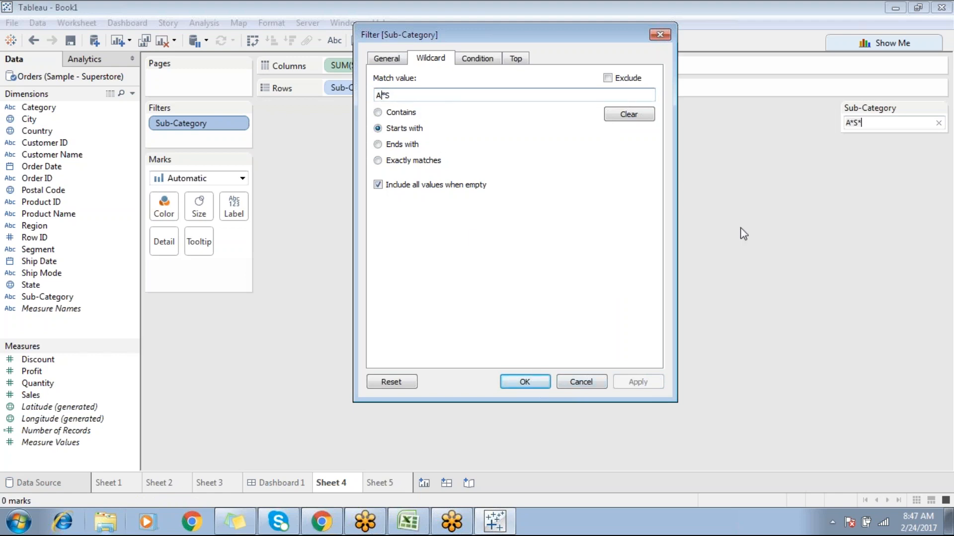
Delete the leading A from the Sub-Category wildcard match value.
key("BackSpace")
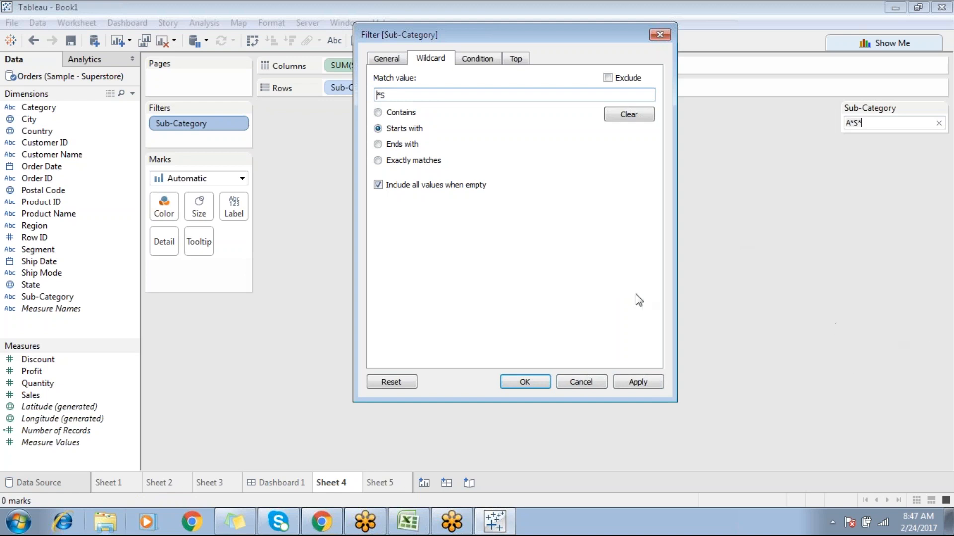
Apply the wildcard match value B*S with Starts with matching to the Sub-Category filter.
type("B")
left_click(636, 382)
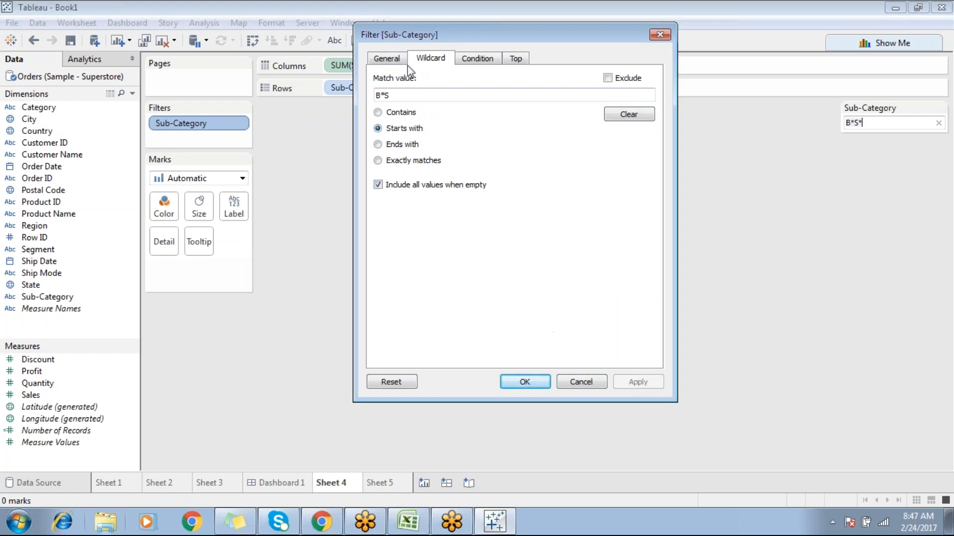
left_click_drag(395, 94, 376, 95)
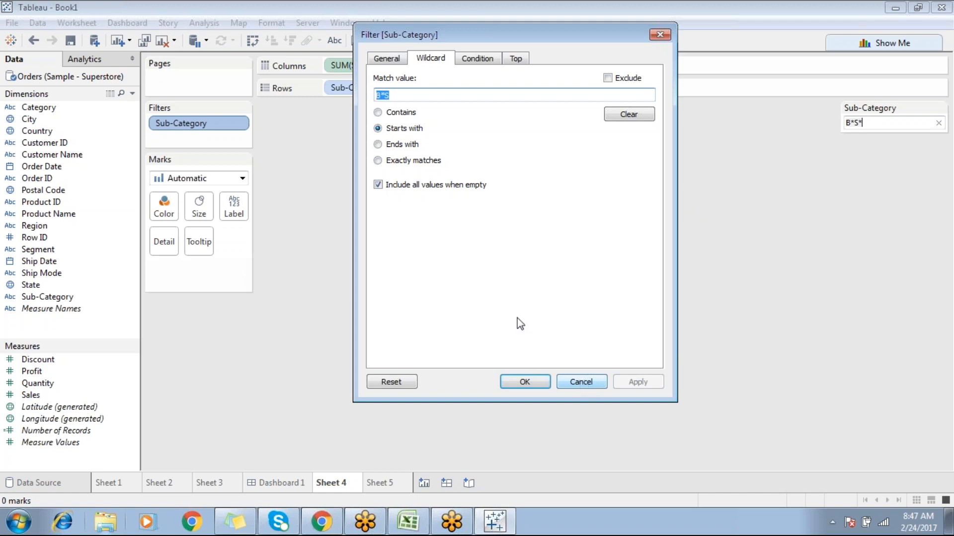
left_click(405, 94)
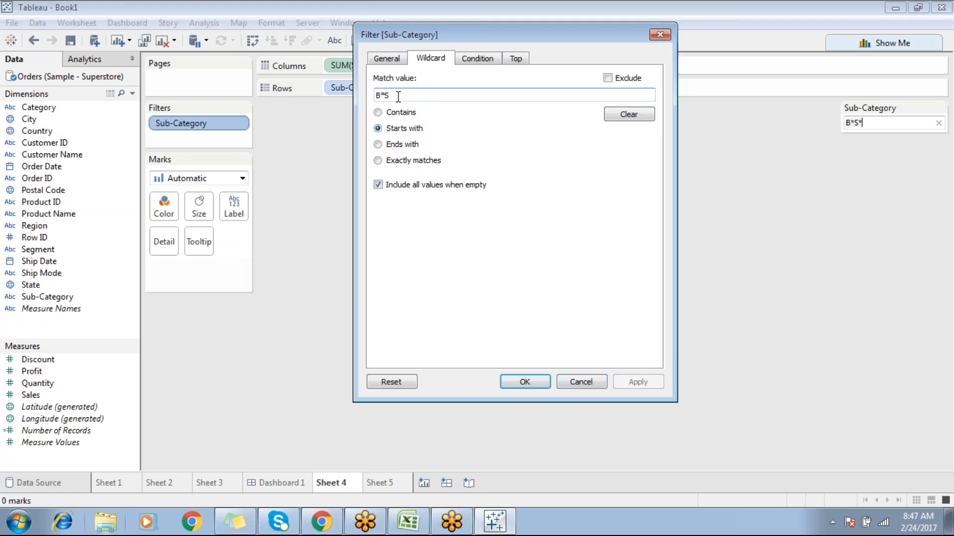
Apply Contains as the Sub-Category wildcard matching mode, trying Starts with and Ends with before returning to Contains.
left_click(388, 113)
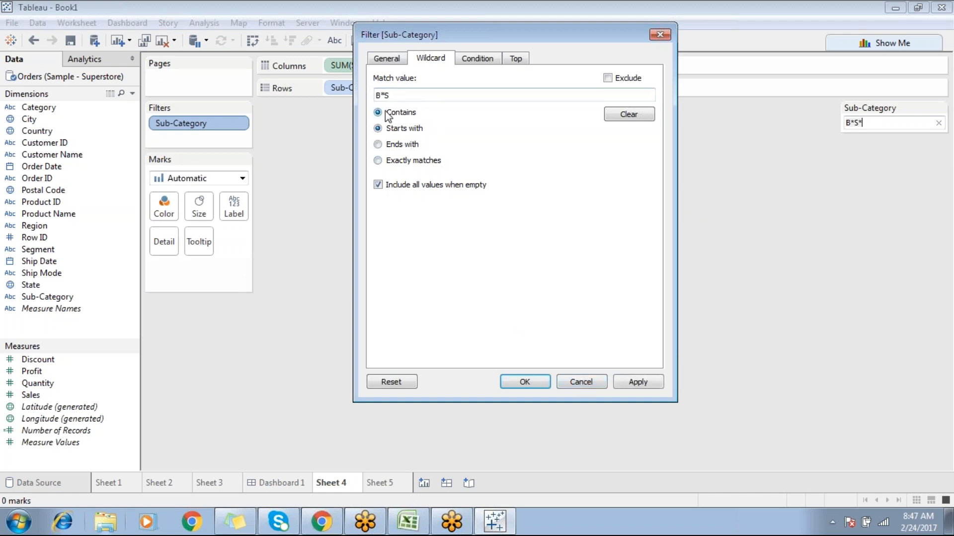
left_click(640, 383)
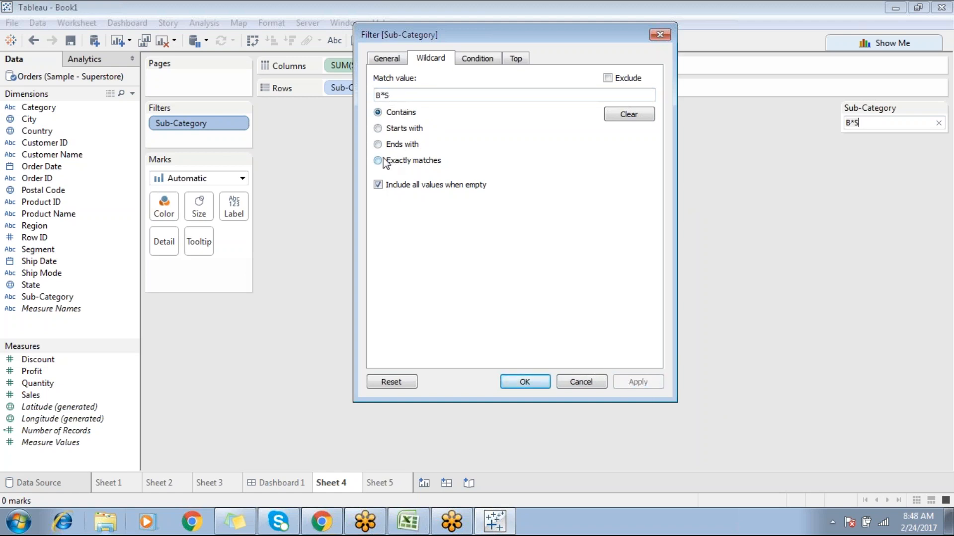
left_click(386, 130)
left_click(383, 145)
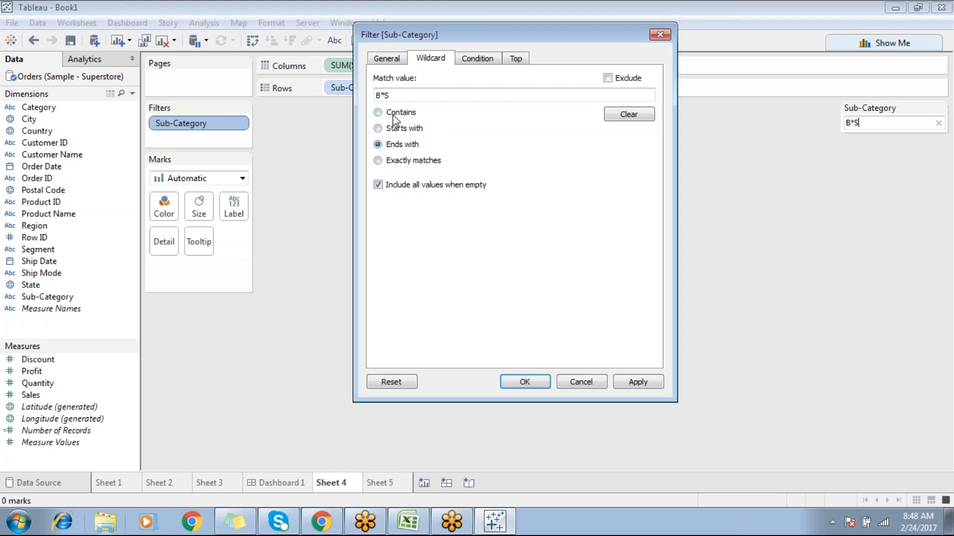
left_click(388, 145)
left_click(394, 112)
Replace the Sub-Category wildcard match value with a, apply it and close the filter settings.
left_click_drag(395, 95, 373, 94)
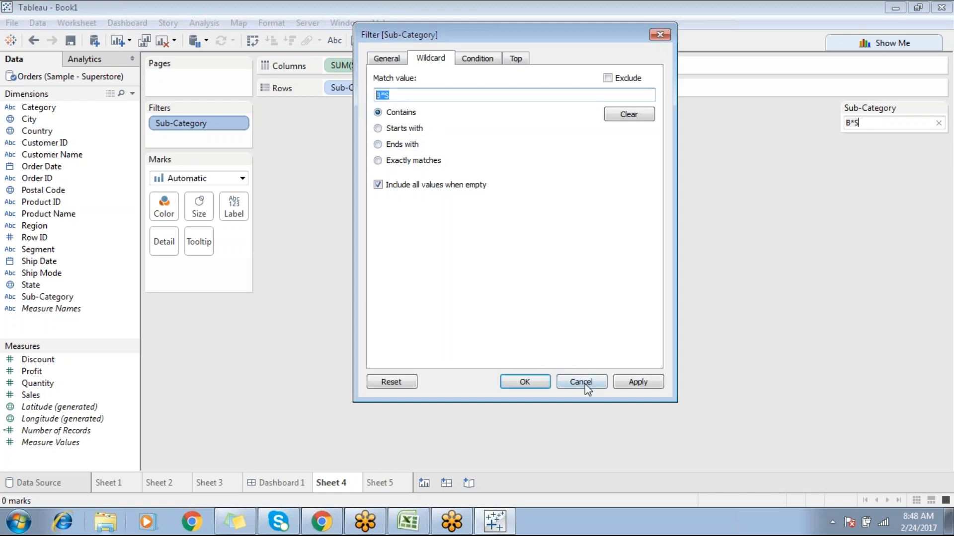
left_click(944, 382)
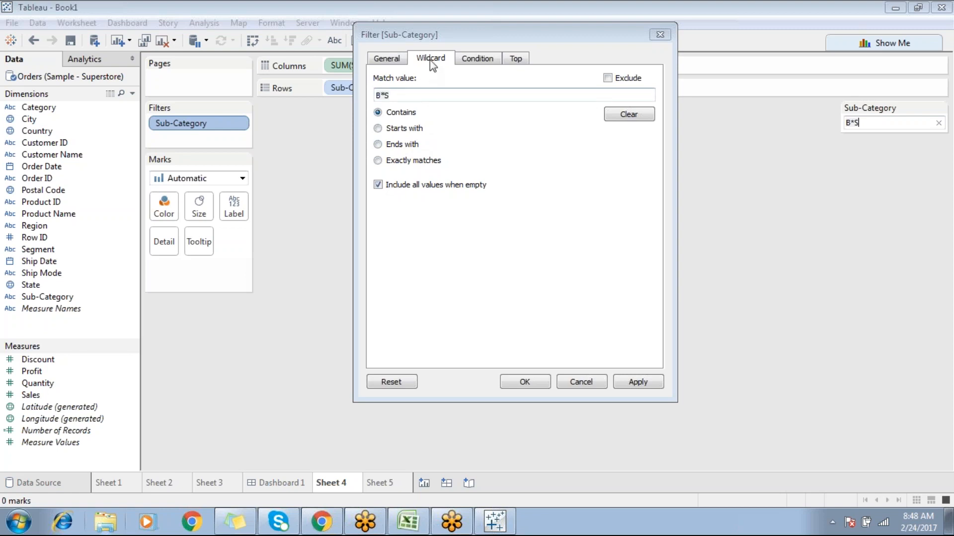
left_click(425, 95)
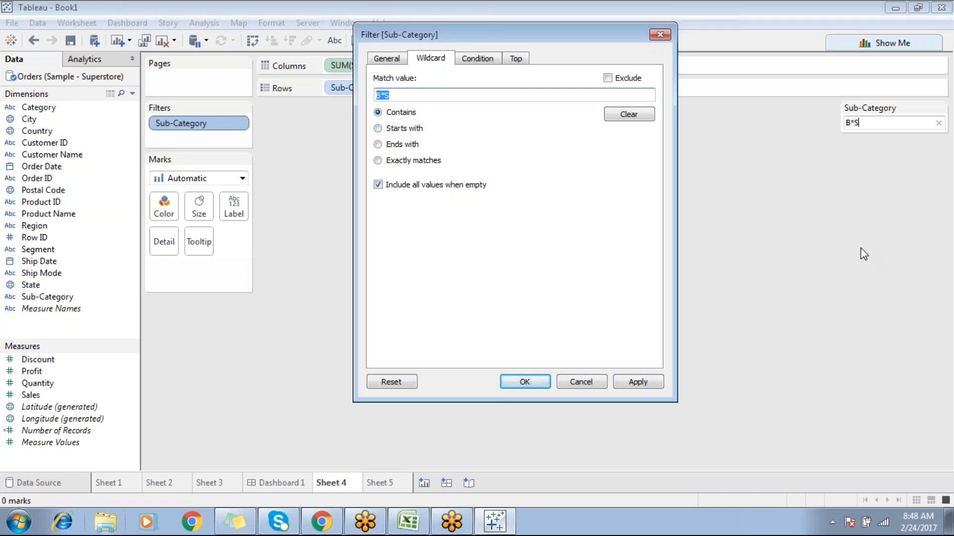
type("b")
key("BackSpace")
type("a")
left_click(638, 381)
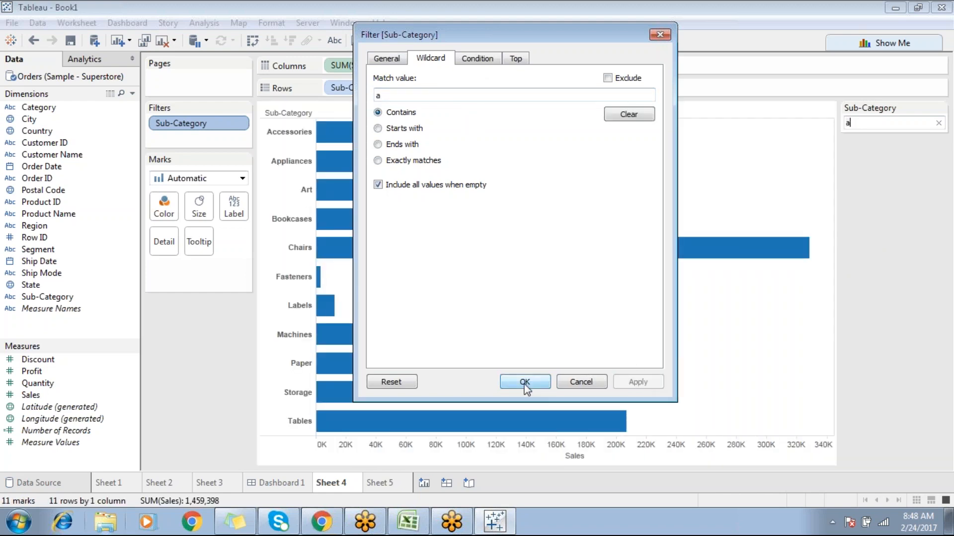
left_click(525, 382)
Review the wildcard settings of the Sub-Category filter and close them without changes.
right_click(220, 128)
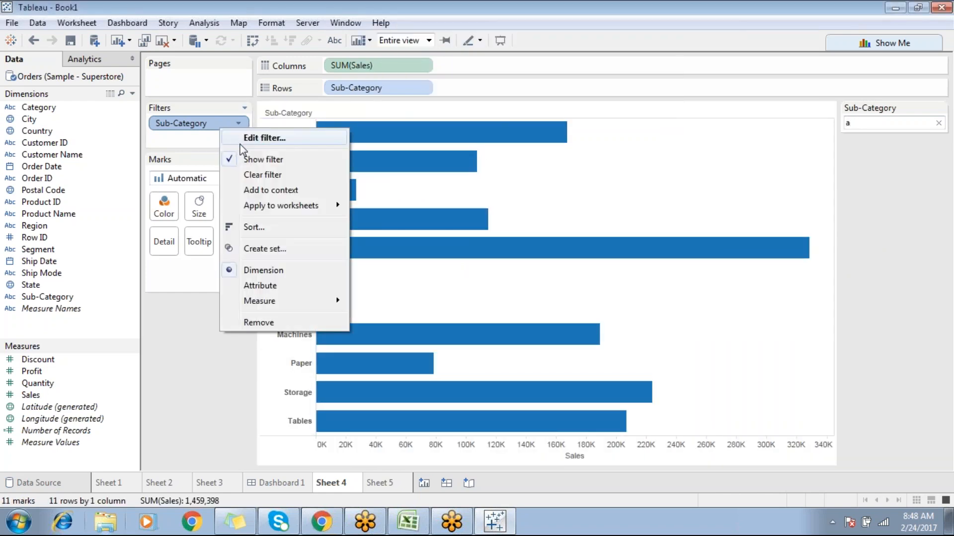
left_click(268, 135)
left_click(392, 100)
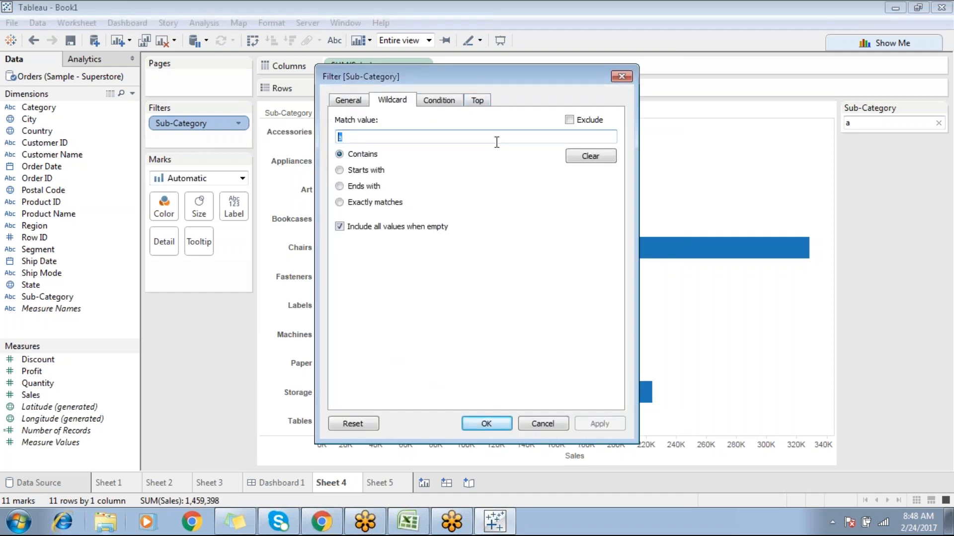
left_click(620, 77)
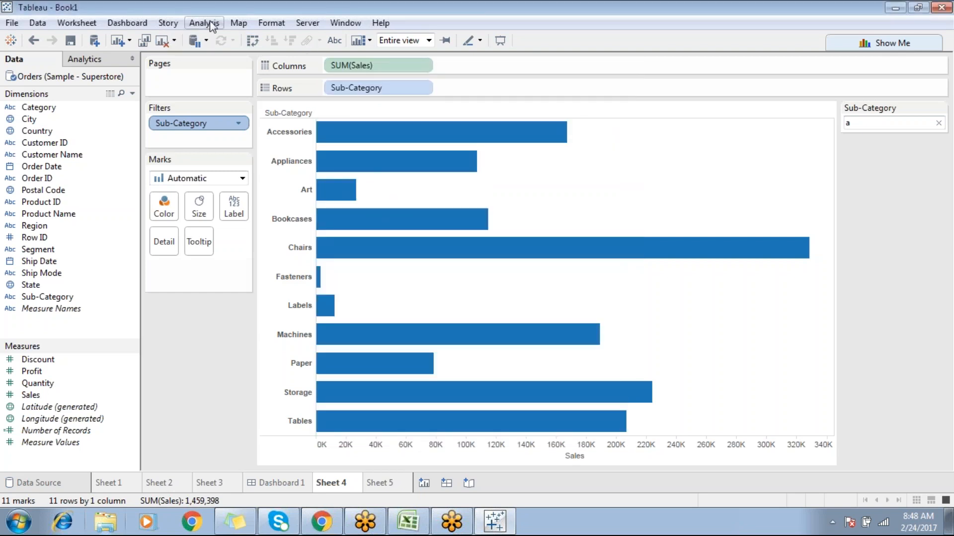
Create a calculated field with the formula CONTAINS([Sub-Category],"S"), keeping the default name Calculation1.
left_click(204, 22)
left_click(219, 279)
left_click_drag(500, 163, 416, 165)
left_click(390, 211)
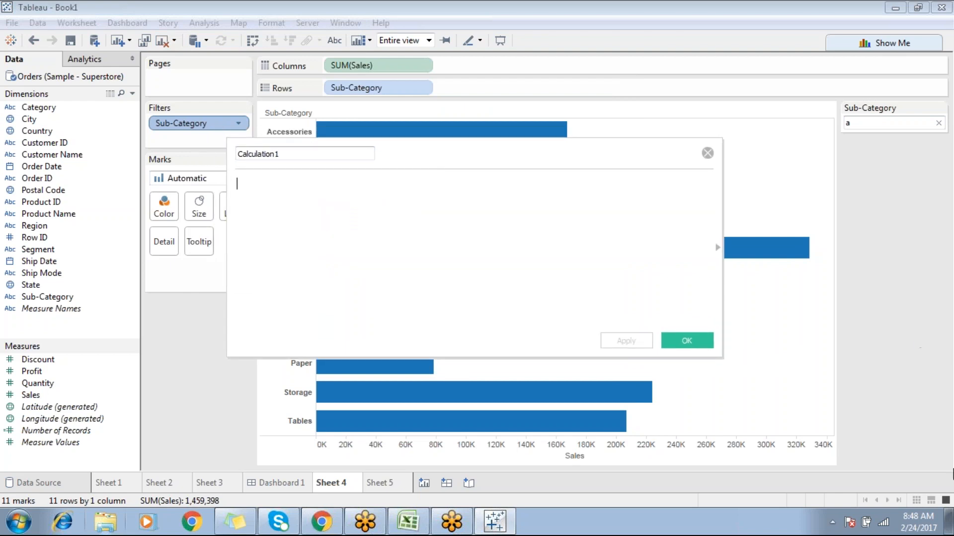
type("con")
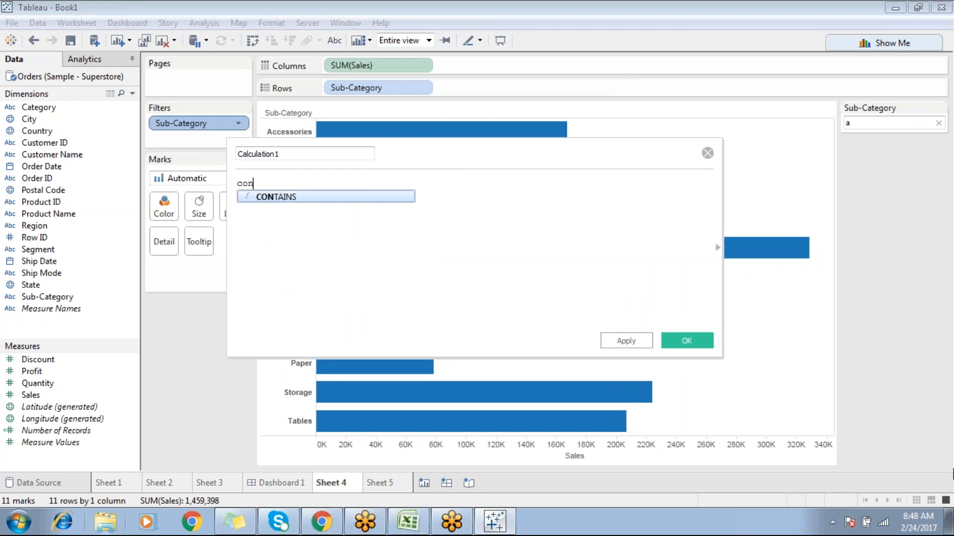
key("Return")
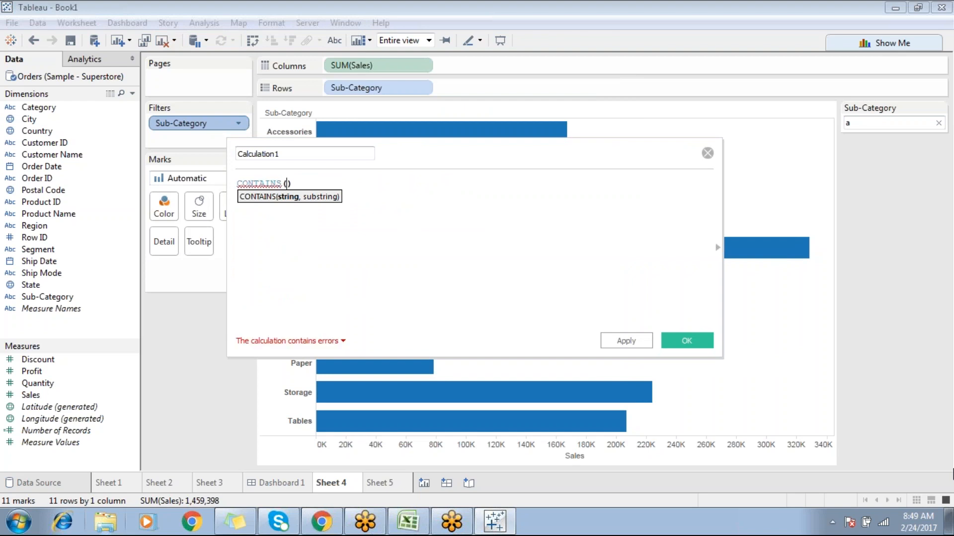
type("su")
key("Return")
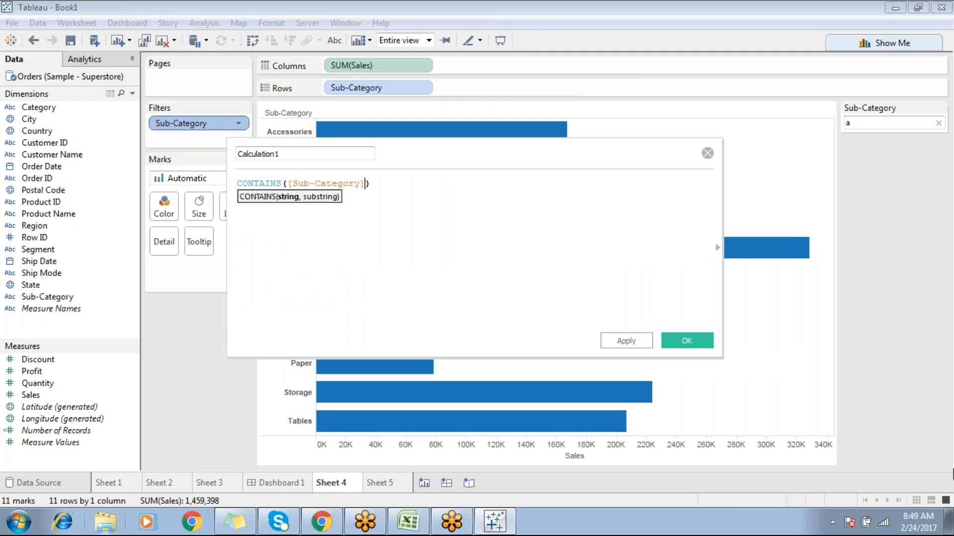
type(",\"S\"")
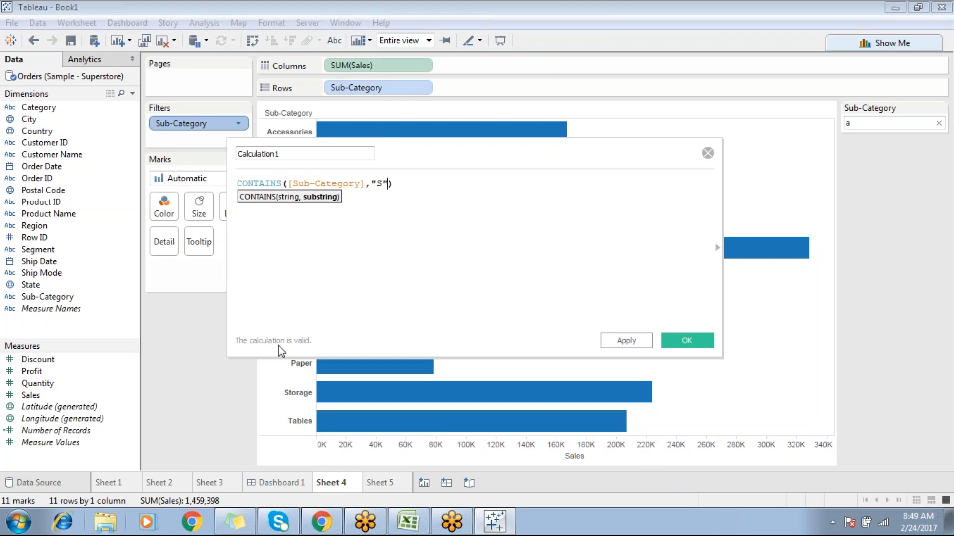
left_click(687, 341)
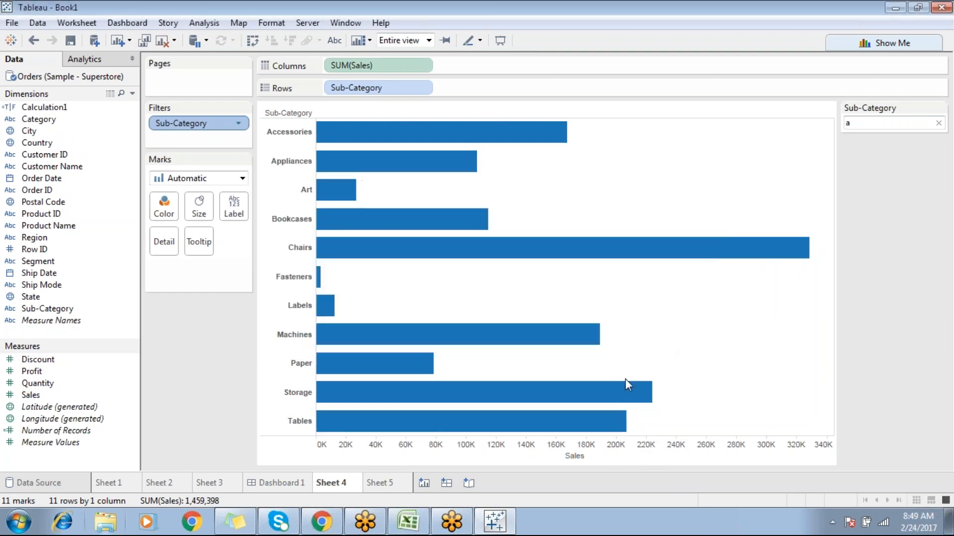
Add a new worksheet and build its rows from Sub-Category followed by Calculation1.
left_click(392, 484)
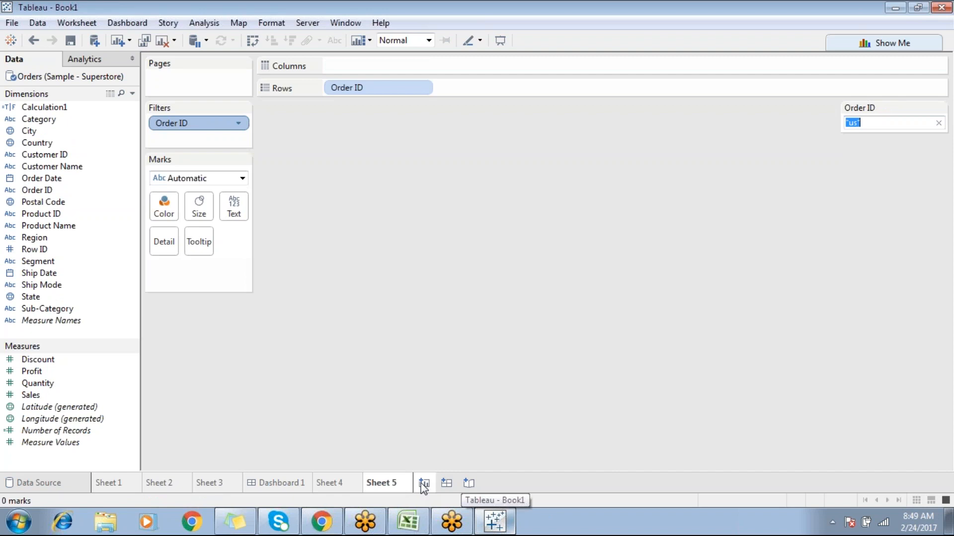
left_click(424, 484)
left_click_drag(53, 110, 348, 89)
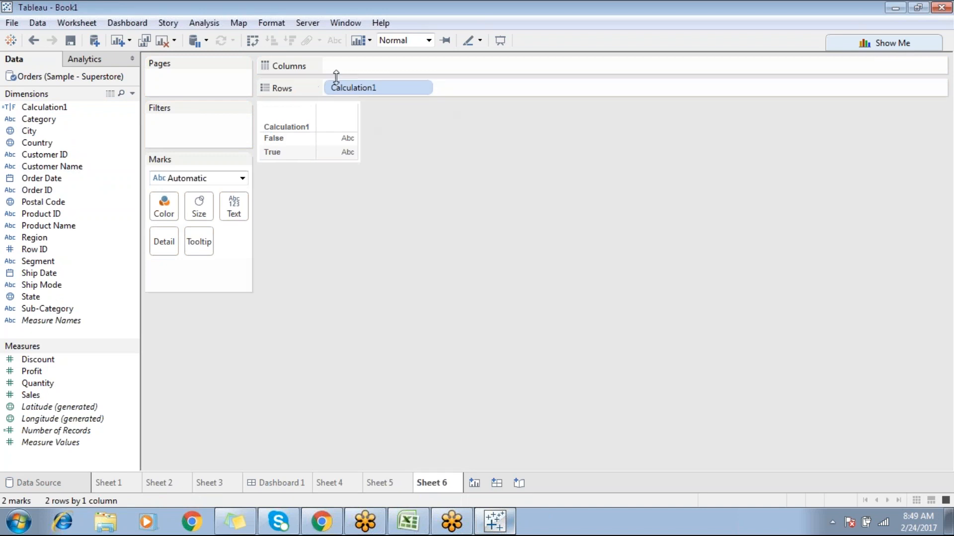
left_click_drag(410, 93, 413, 248)
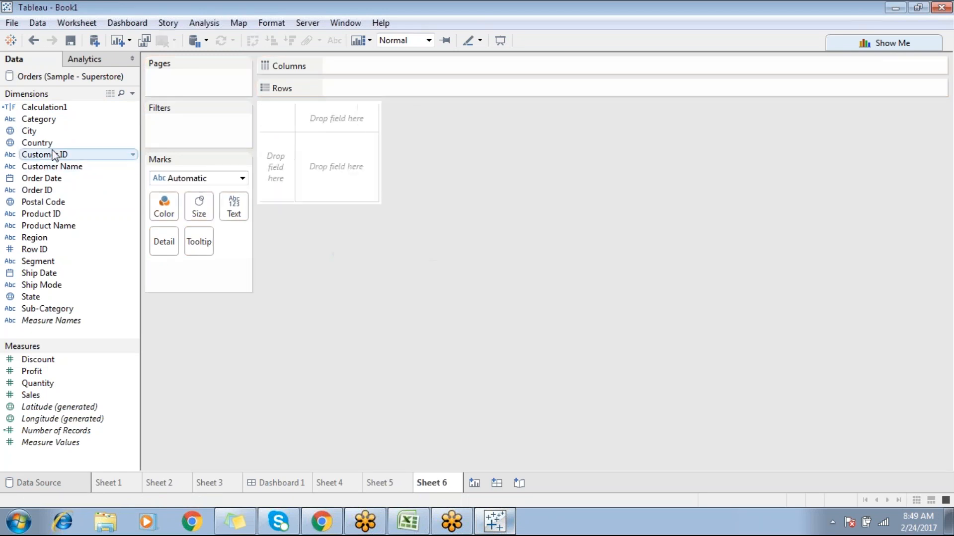
double_click(52, 310)
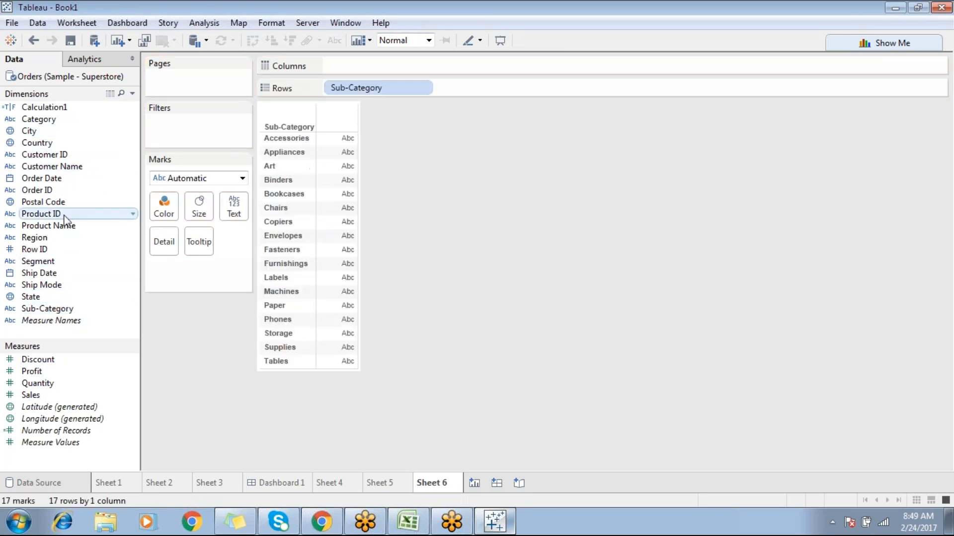
double_click(45, 112)
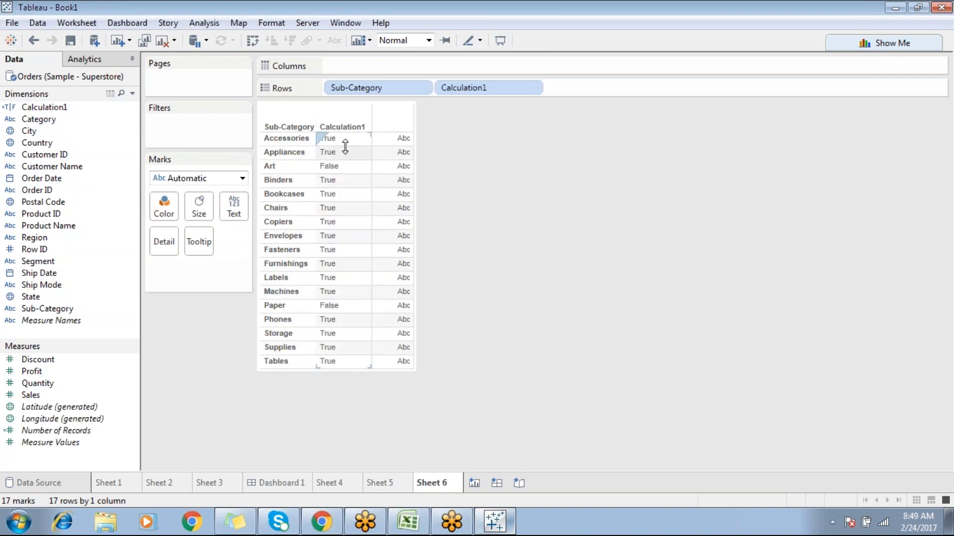
Inspect the formula of Calculation1, including its "S" substring argument, and close the editor.
right_click(65, 109)
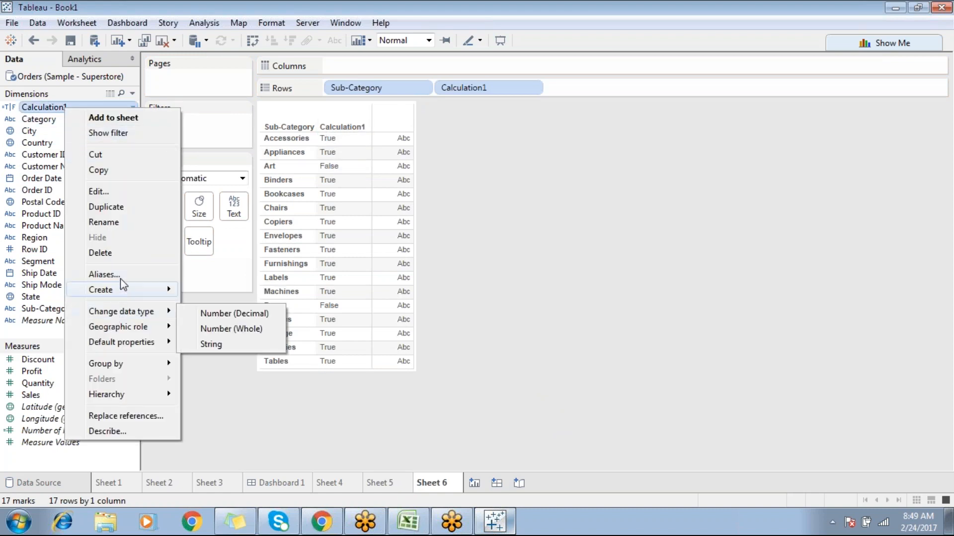
left_click(125, 192)
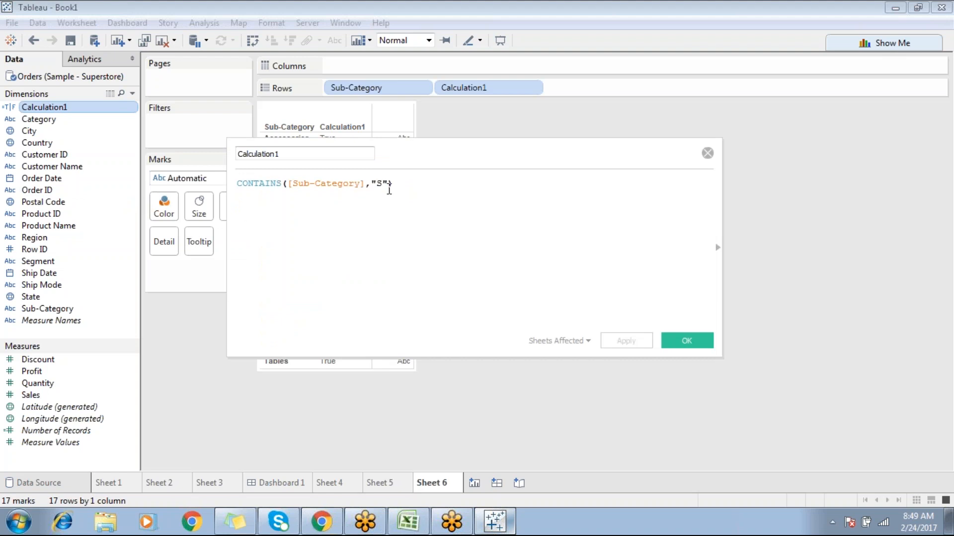
mouse_move(377, 185)
left_mouse_down()
mouse_move(365, 182)
mouse_move(396, 183)
mouse_move(366, 182)
left_mouse_up()
left_click_drag(411, 153, 452, 190)
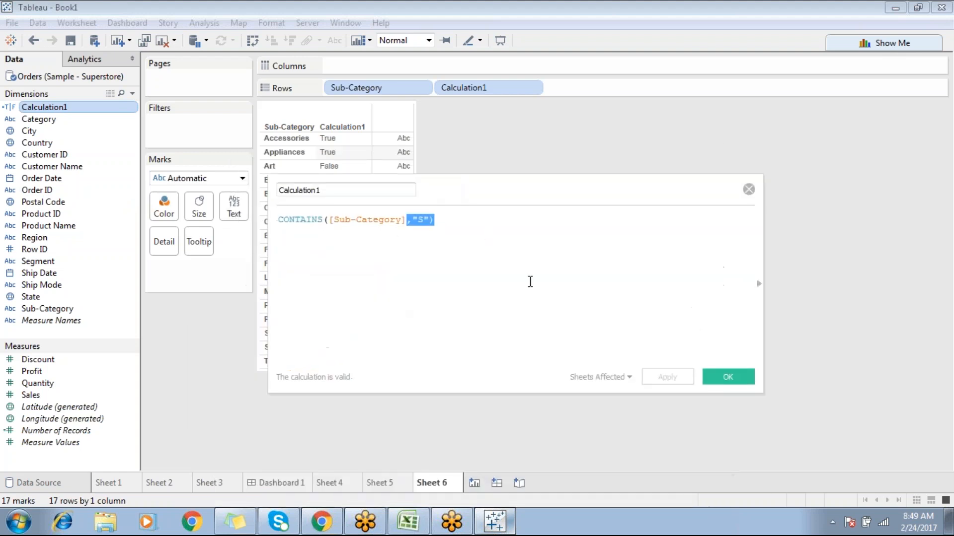
left_click(729, 376)
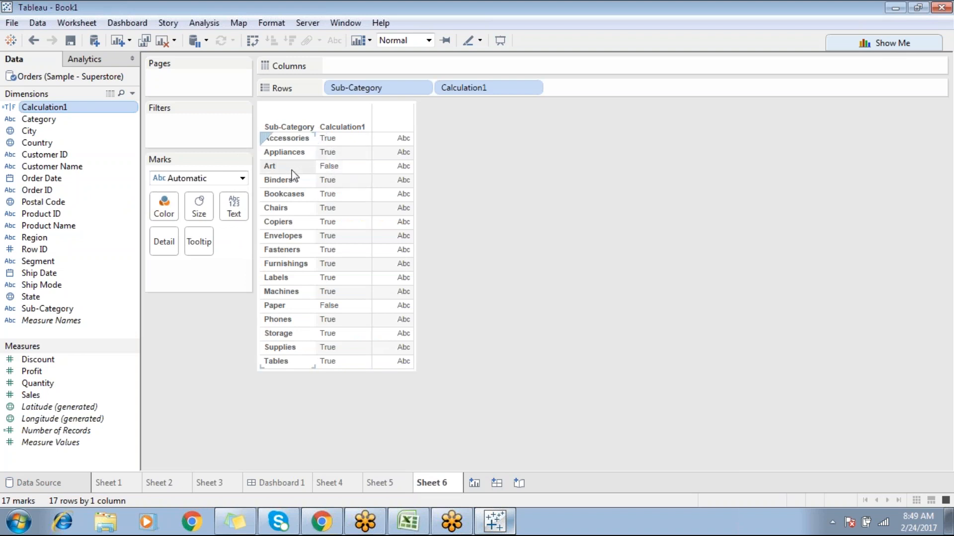
Highlight the Calculation1 results for Art and Paper one after the other and clear the selection.
left_click(335, 168)
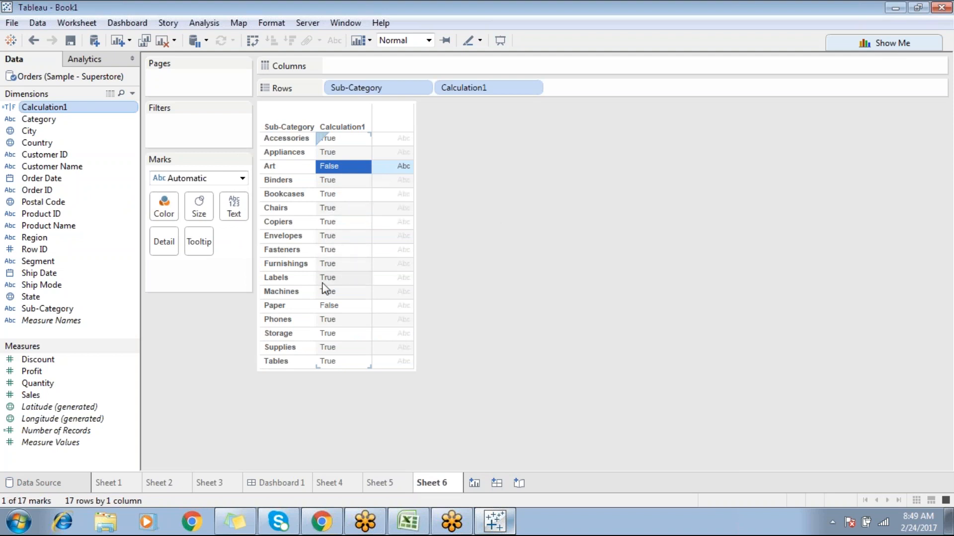
left_click(329, 305)
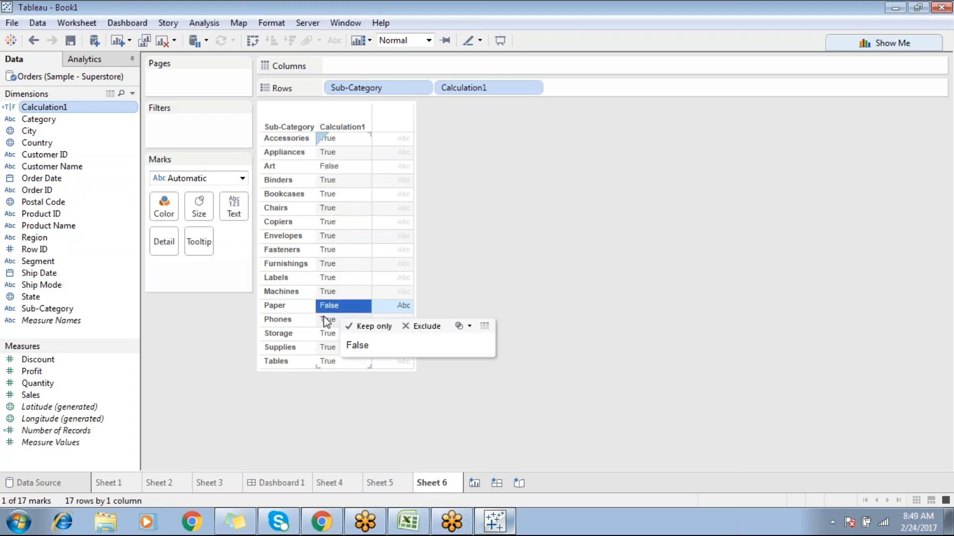
left_click(529, 259)
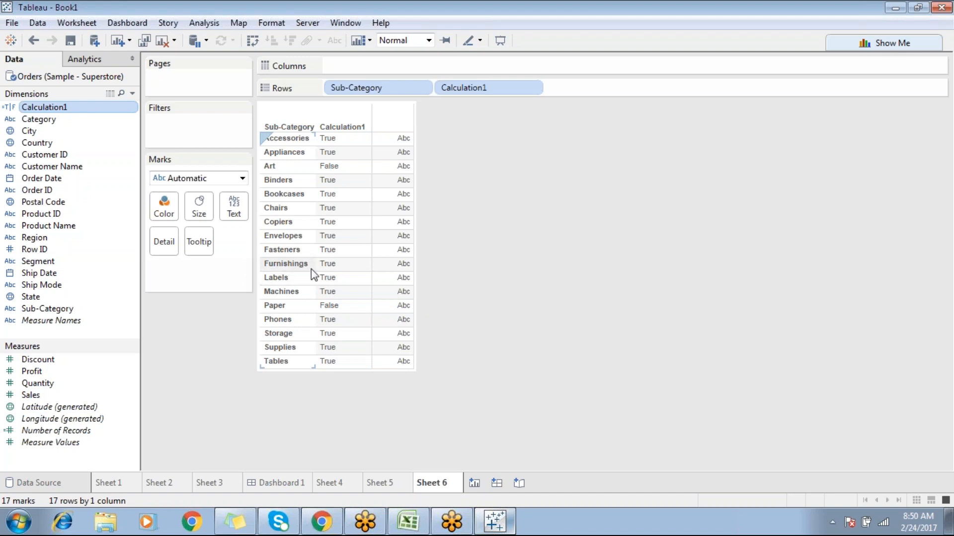
Replace the formula of Calculation1 with CONTAINS('Tableau','t').
right_click(79, 110)
left_click(110, 192)
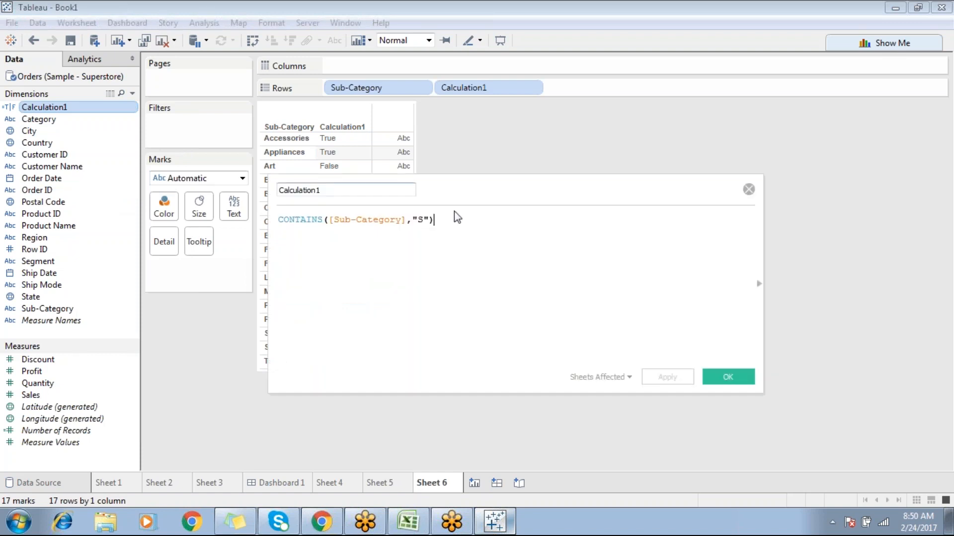
left_click_drag(436, 220, 277, 220)
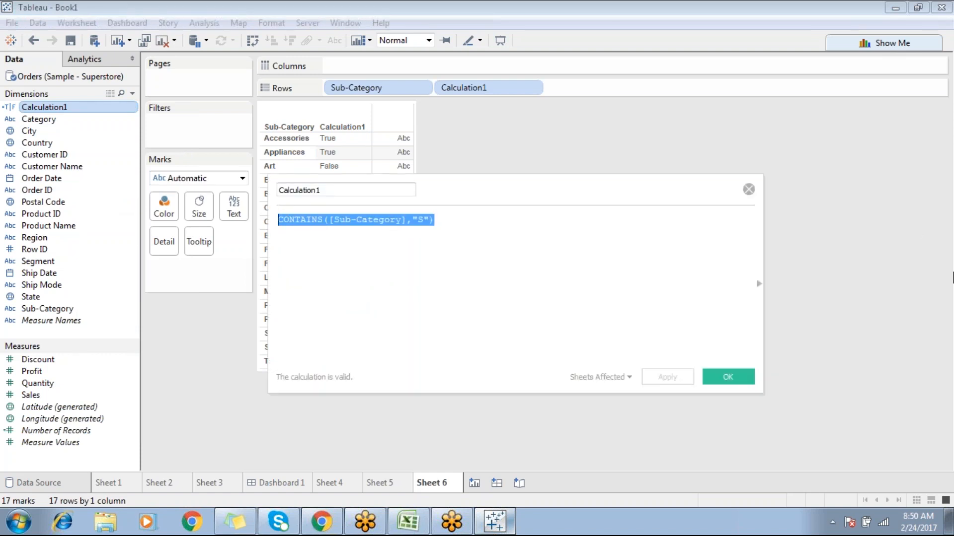
type("co")
key("Return")
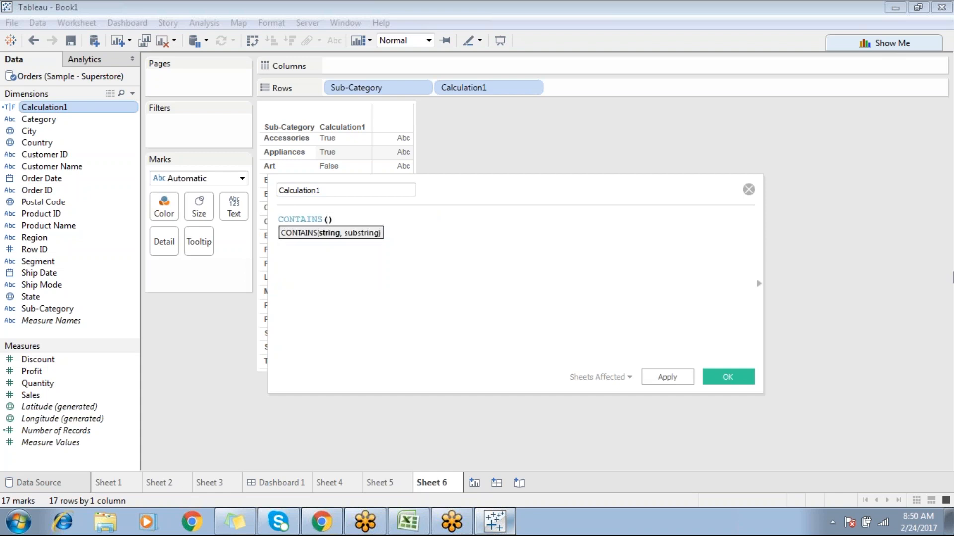
type("'Tableau',")
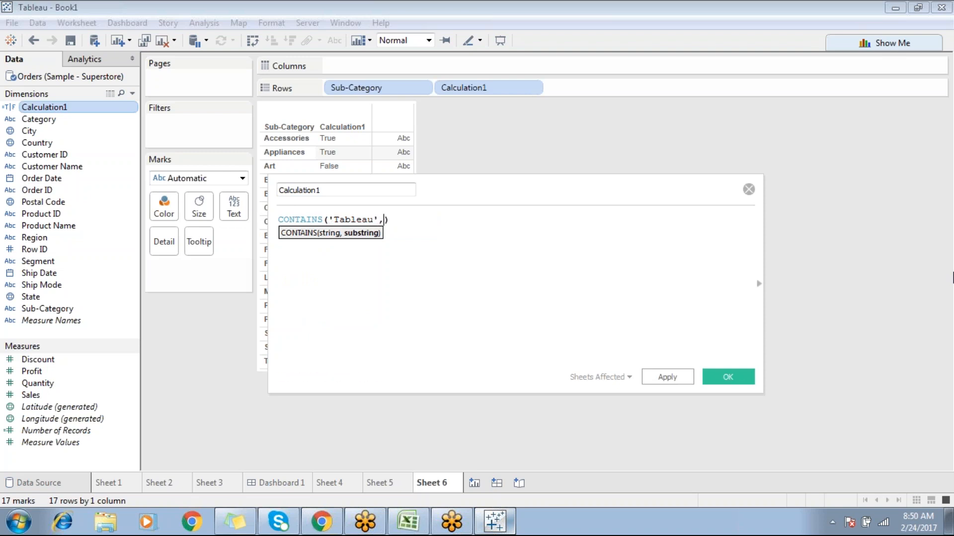
type("'t")
Rename the calculated field as CONTAINS('Tableau','t'), save it, and place it on the rows of a new worksheet.
left_click_drag(411, 220, 276, 219)
key("ctrl+c")
double_click(347, 193)
key("ctrl+v")
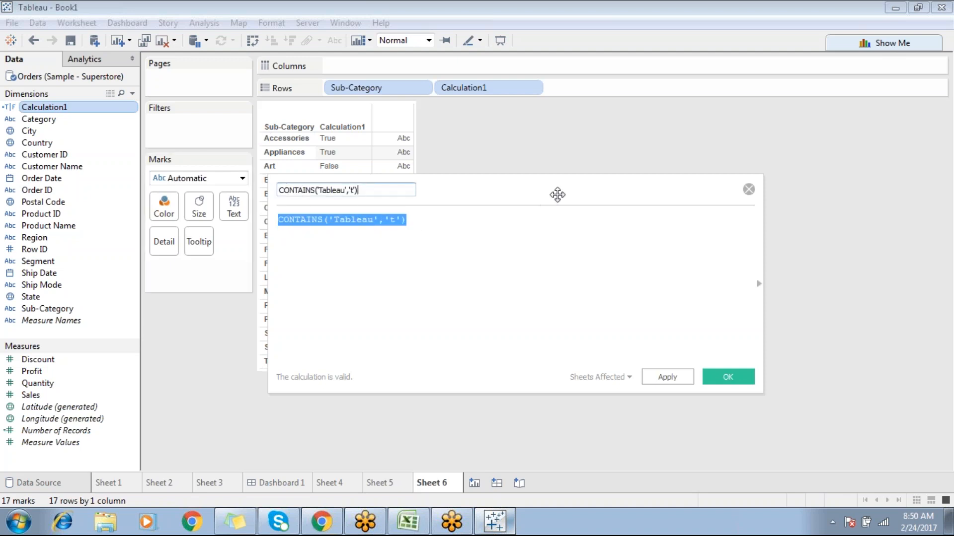
left_click_drag(557, 193, 438, 155)
left_click(601, 341)
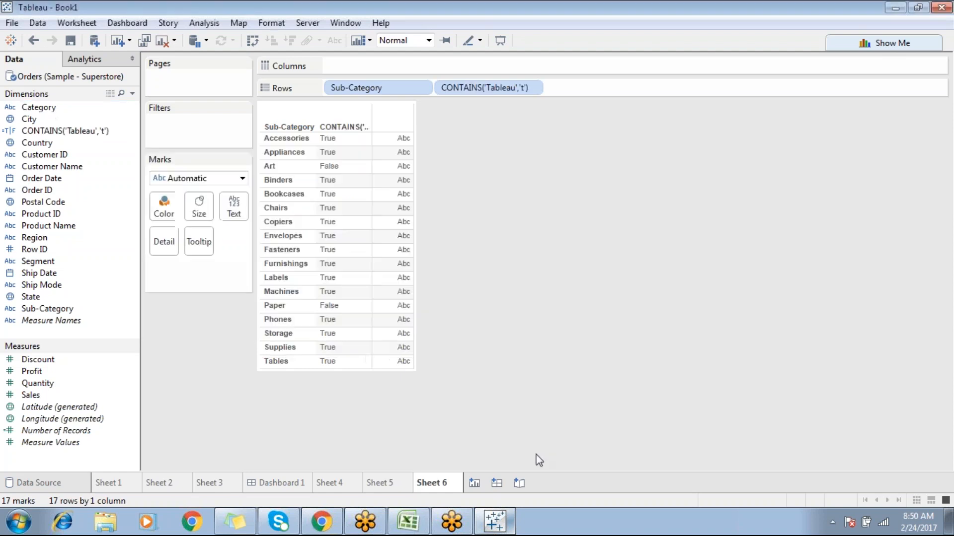
left_click(474, 482)
double_click(74, 131)
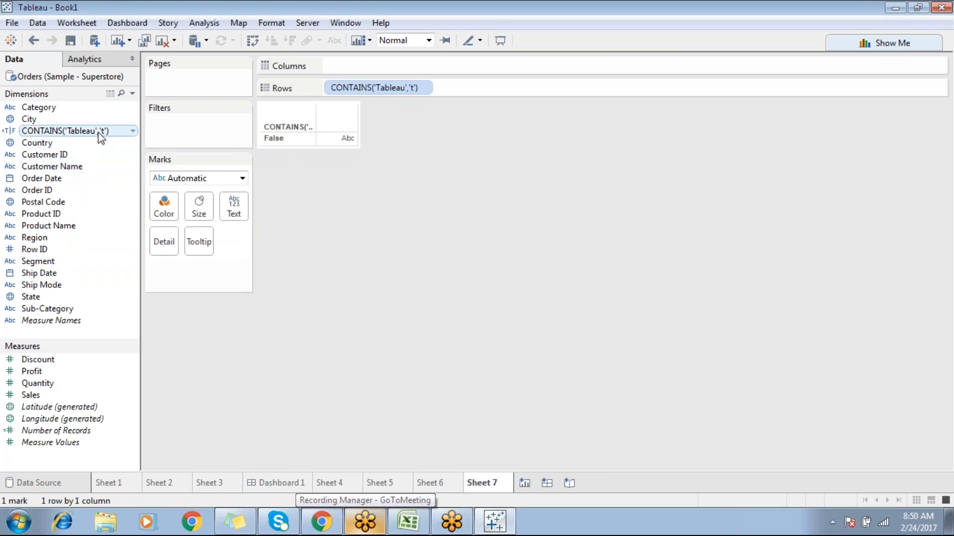
Change the substring in the CONTAINS('Tableau','t') field's formula to an uppercase 'T' and apply the change.
right_click(34, 132)
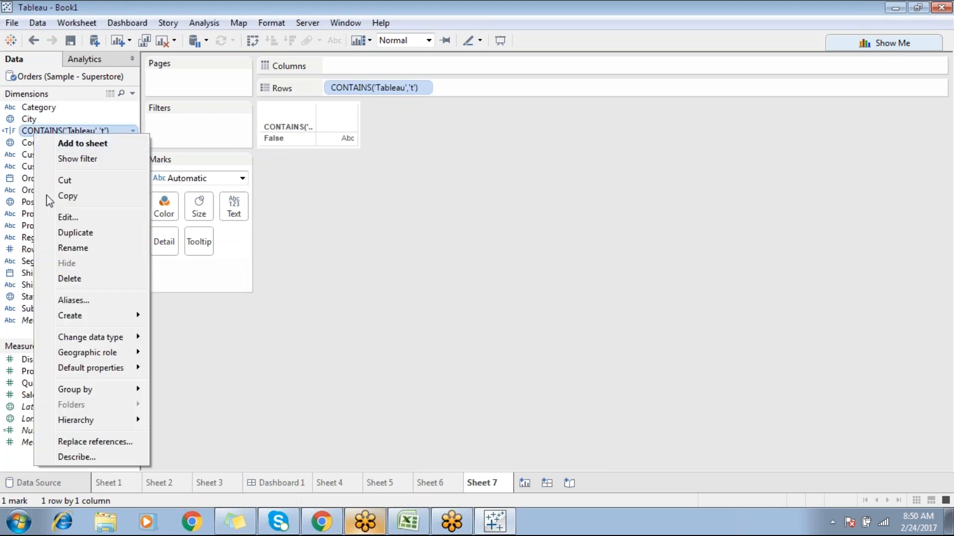
left_click(59, 216)
left_click_drag(260, 181, 217, 182)
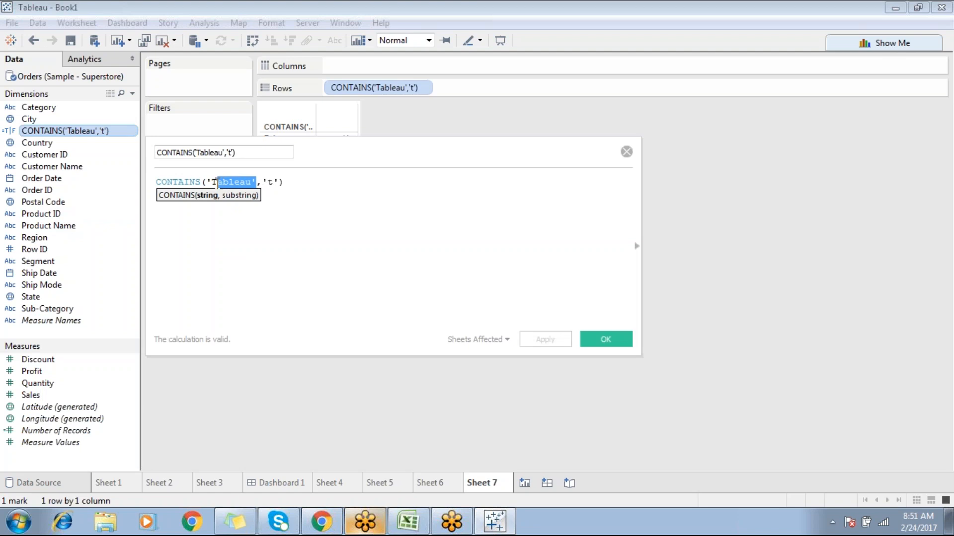
left_click(274, 184)
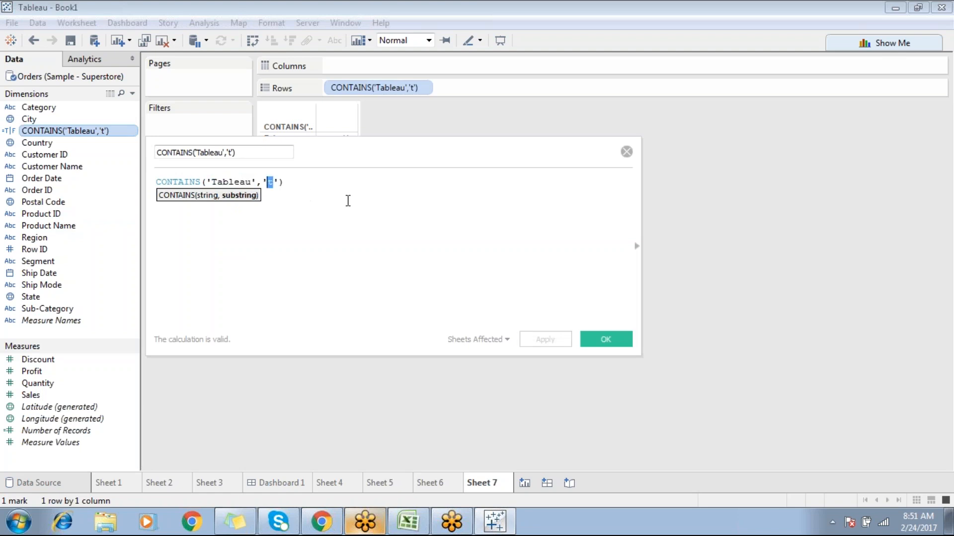
type("T")
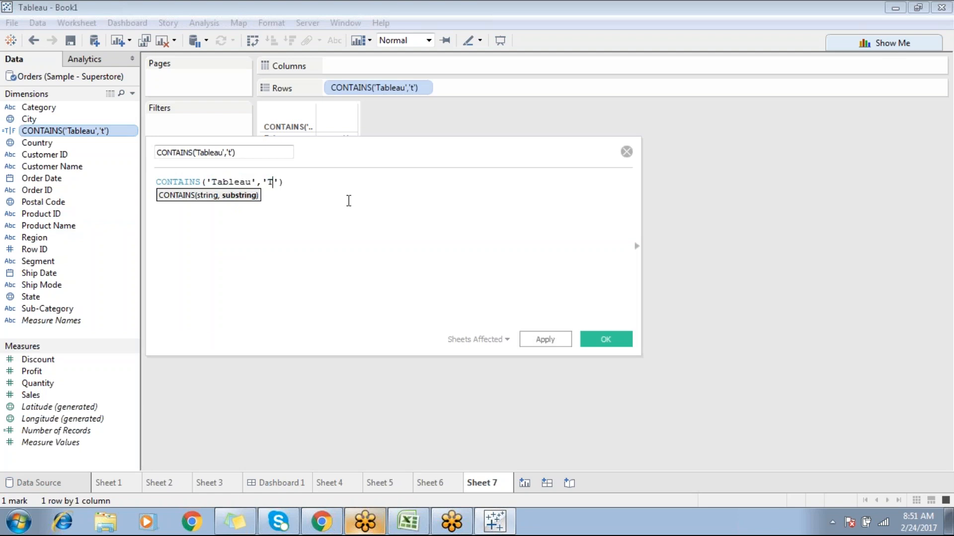
left_click_drag(360, 150, 366, 196)
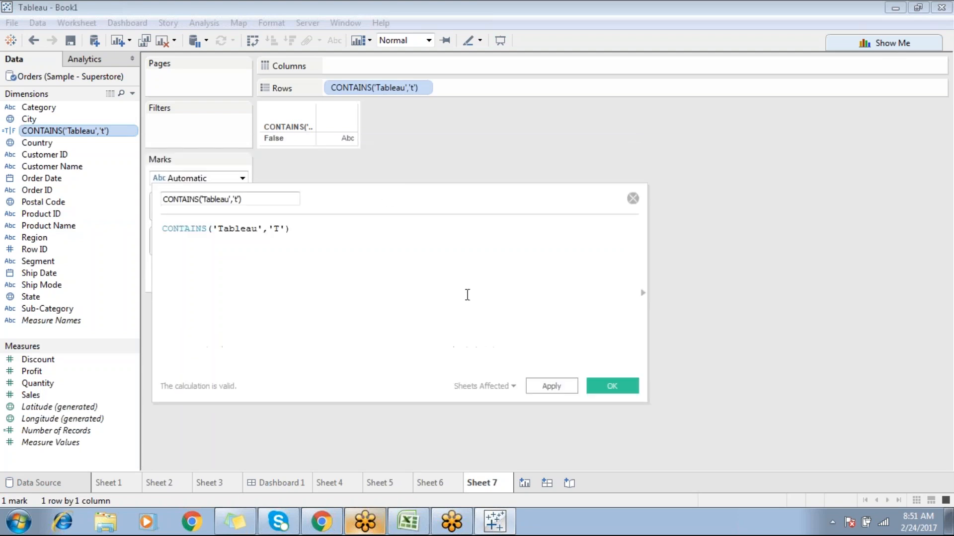
left_click(546, 387)
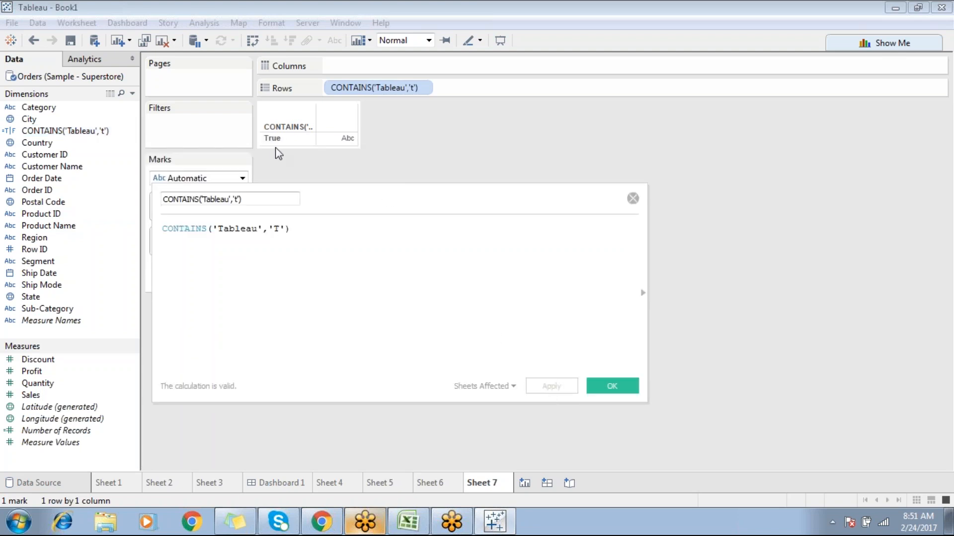
Review the full CONTAINS('Tableau','T') formula and close the calculation editor.
left_click_drag(437, 207, 130, 182)
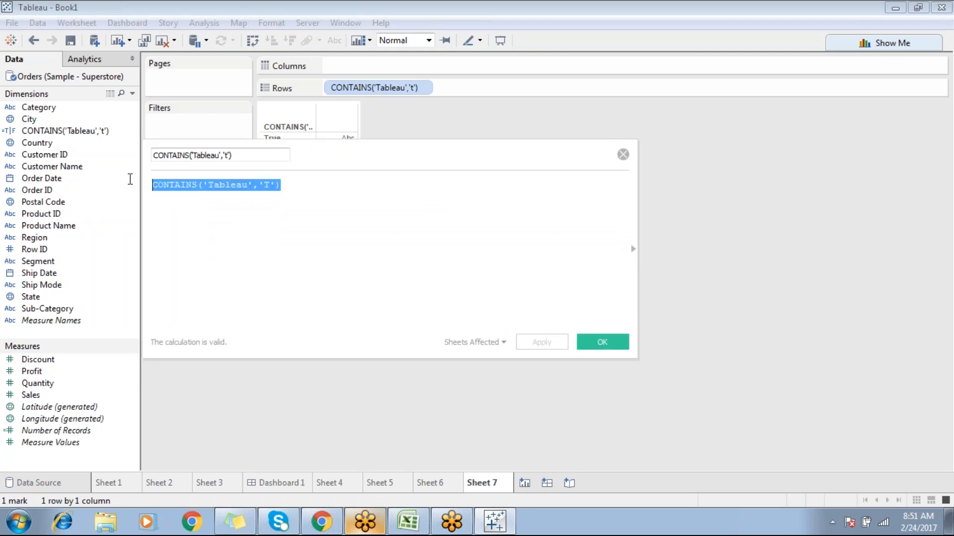
left_click(289, 185)
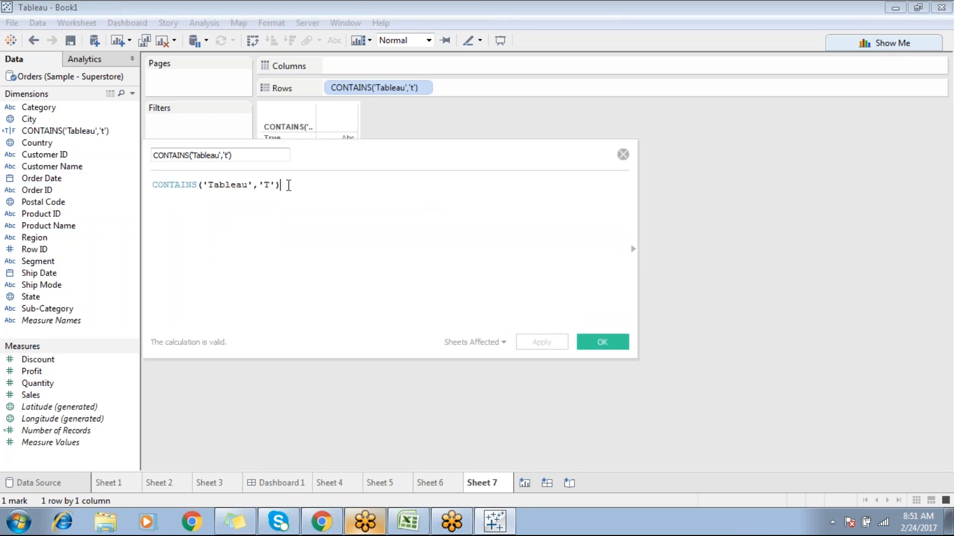
left_click_drag(288, 185, 134, 191)
left_click(610, 342)
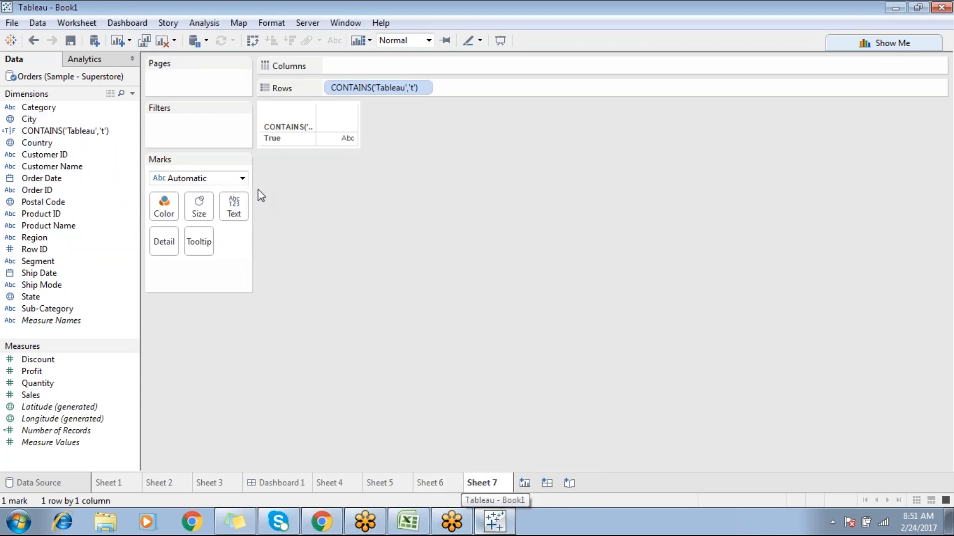
On Sheet 5, change the Order ID wildcard filter for "us" to the Starts with option.
left_click(423, 477)
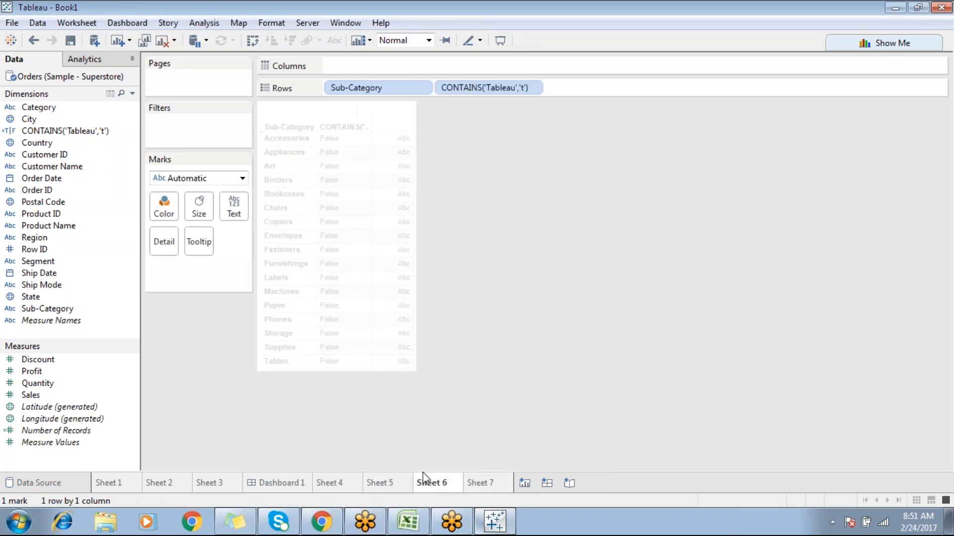
left_click(404, 479)
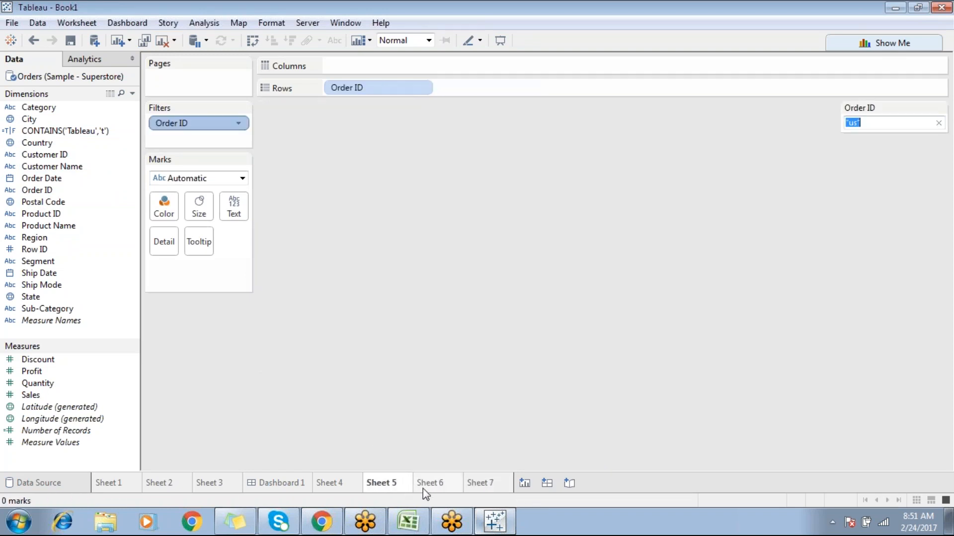
right_click(217, 122)
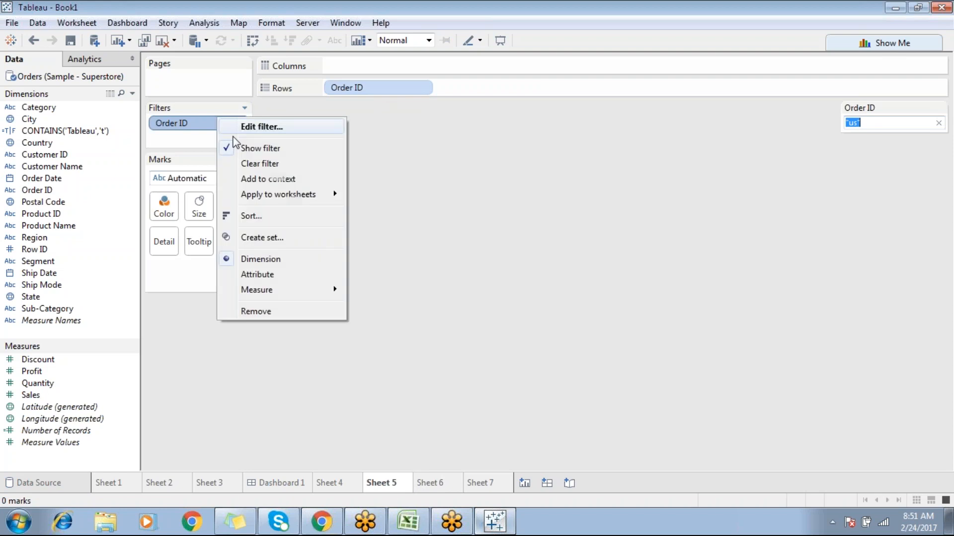
left_click(262, 127)
left_click(391, 100)
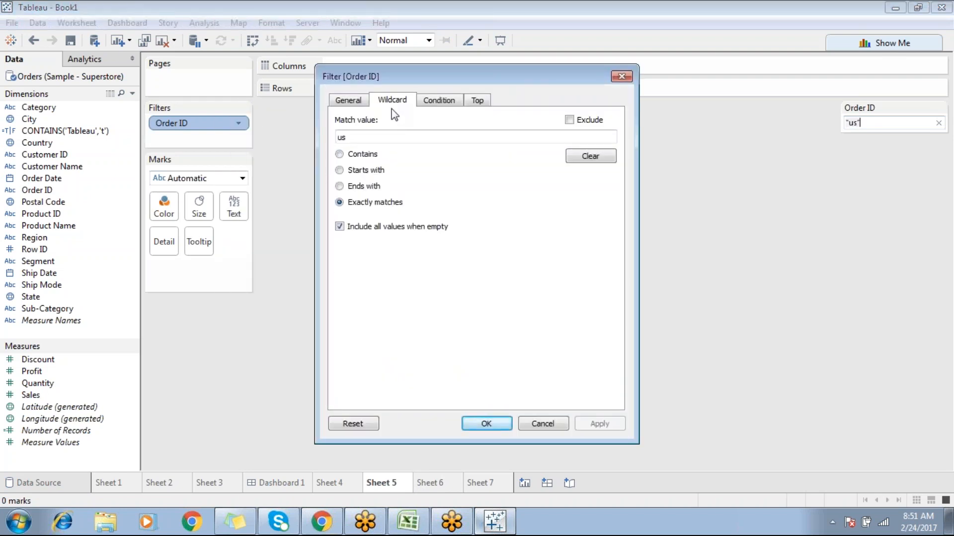
left_click(342, 171)
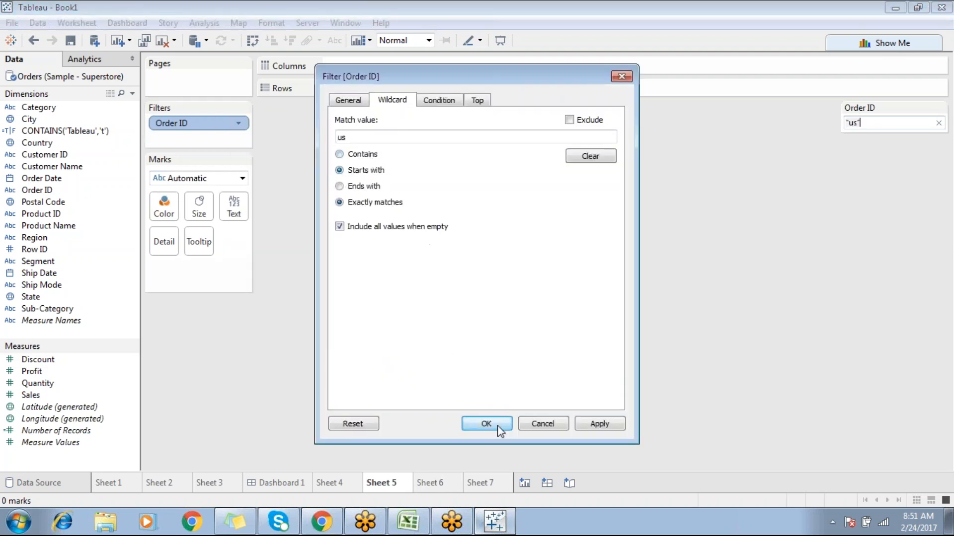
left_click(494, 425)
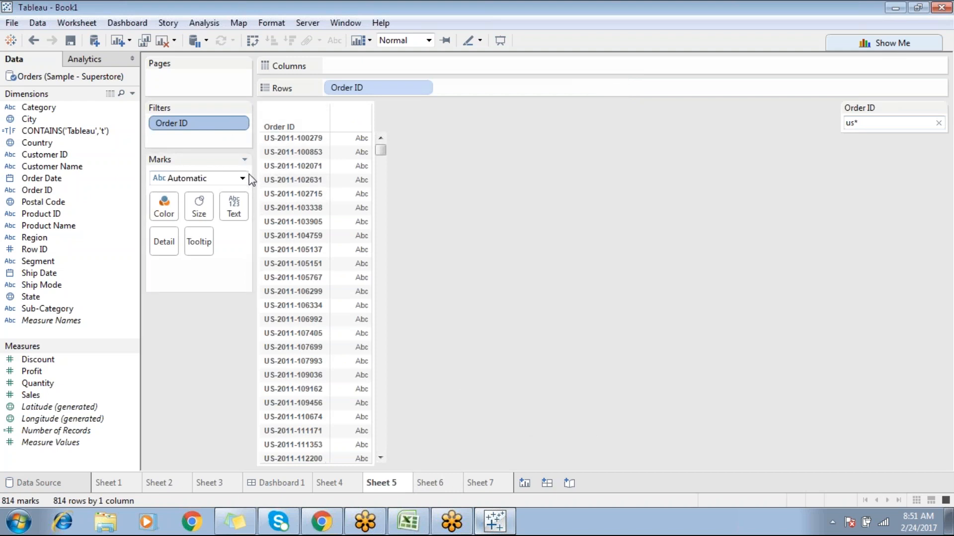
right_click(197, 129)
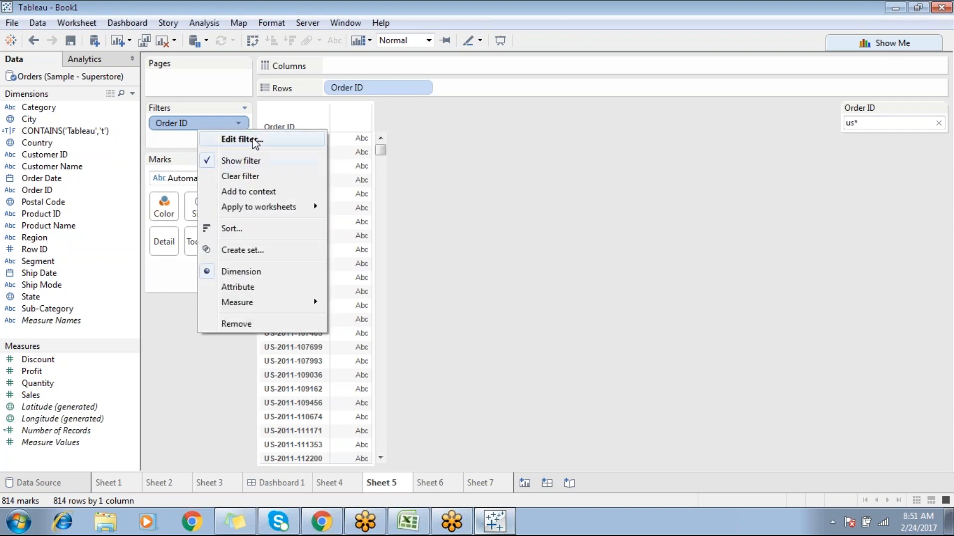
left_click(491, 204)
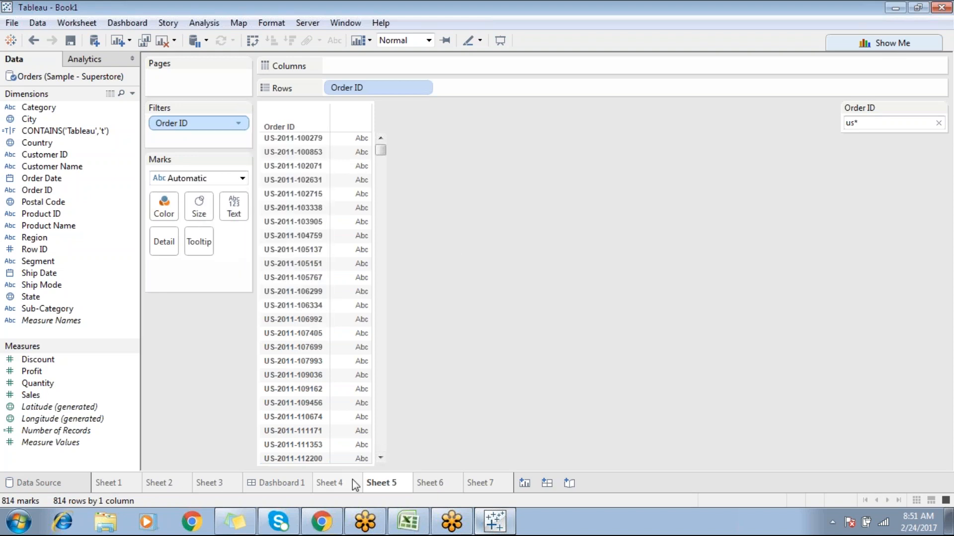
On Sheet 4, set the Sub-Category wildcard filter to Ends with "s".
left_click(432, 484)
left_click(380, 482)
left_click(342, 478)
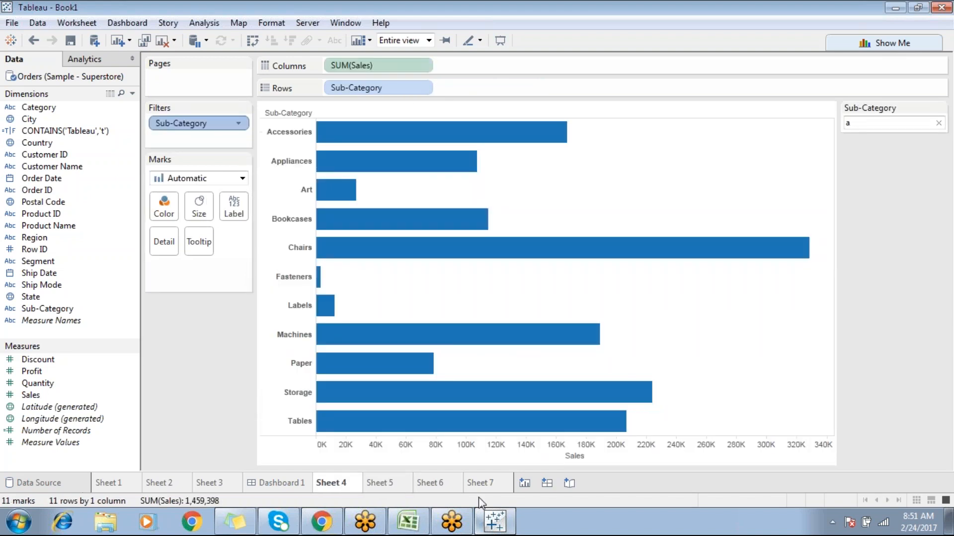
right_click(203, 124)
left_click(248, 133)
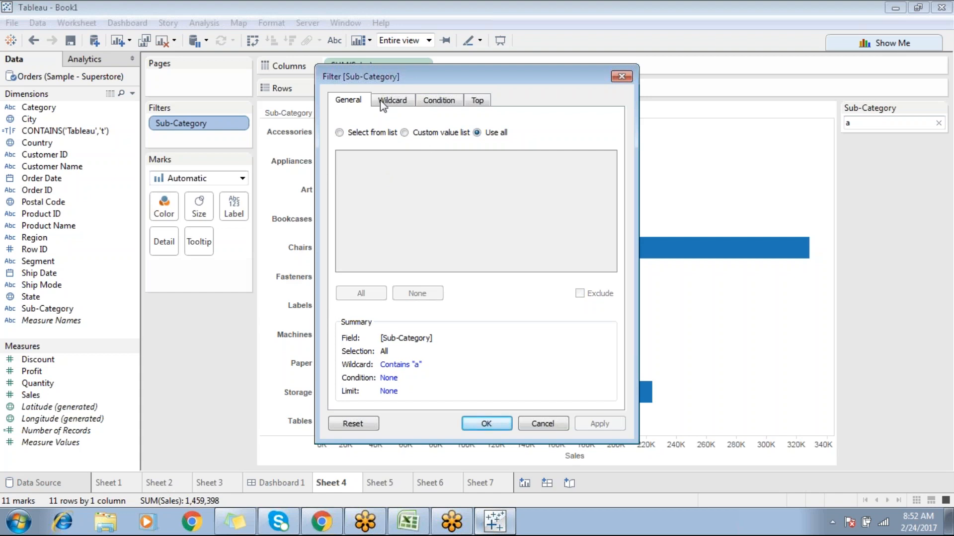
left_click(388, 99)
left_click(360, 186)
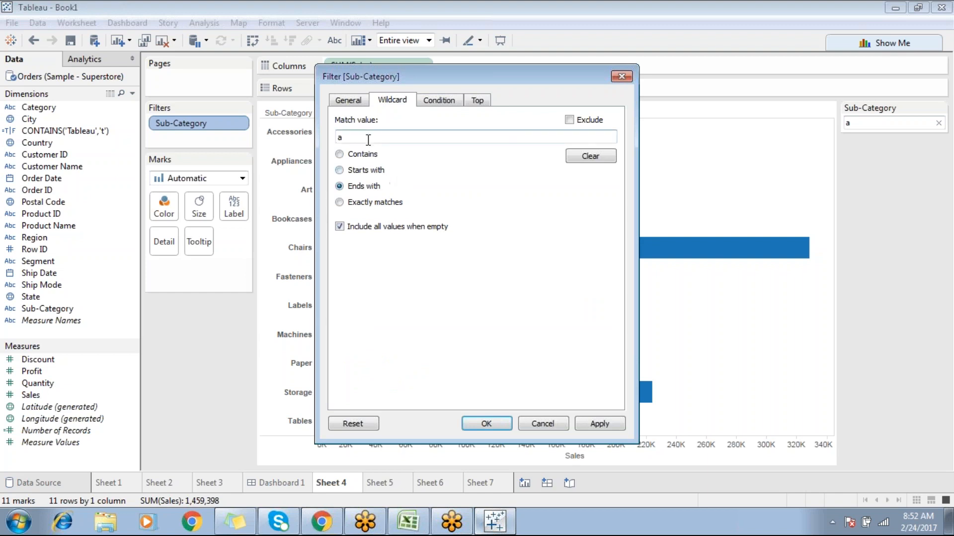
type("s")
left_click_drag(384, 83, 411, 75)
left_click(610, 417)
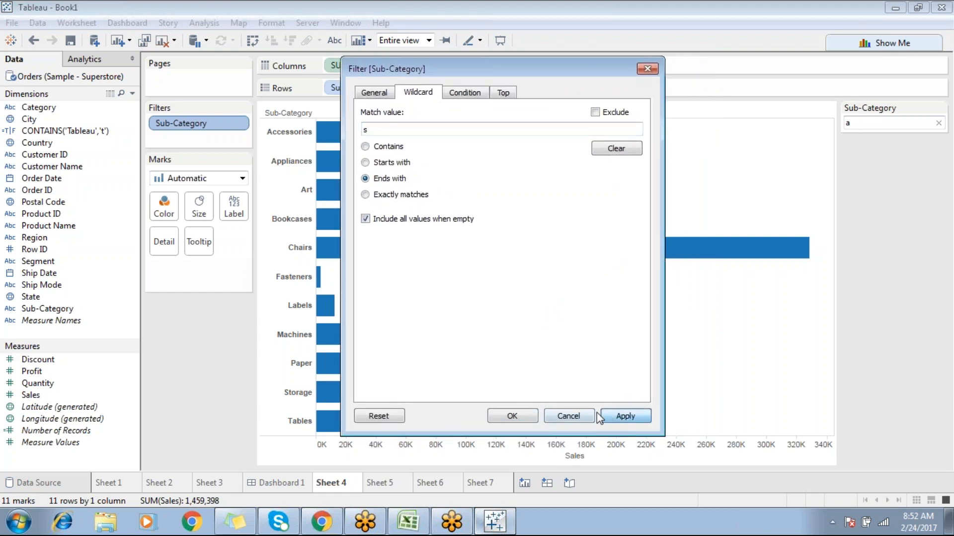
left_click(512, 416)
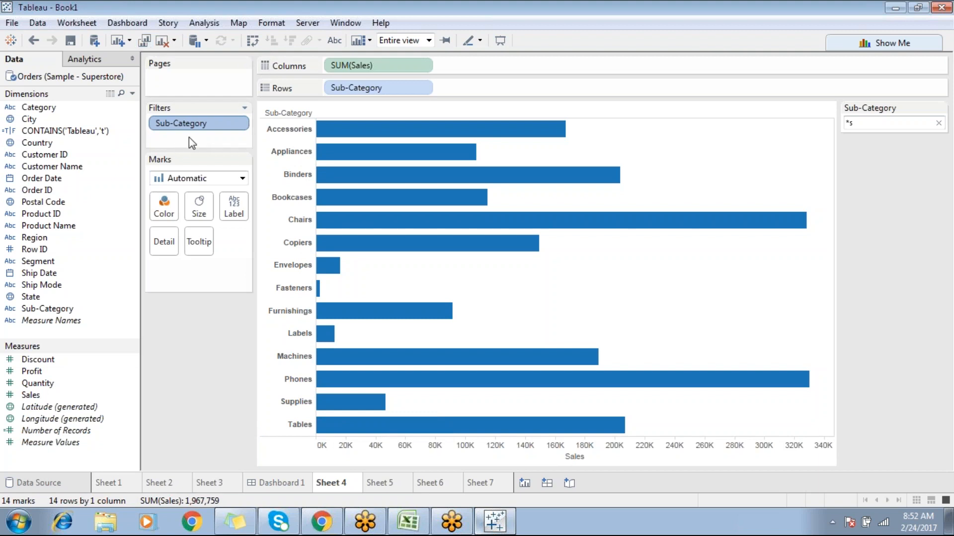
Reopen the Sub-Category filter's wildcard settings to examine the matching options.
right_click(201, 124)
left_click(263, 130)
left_click(397, 102)
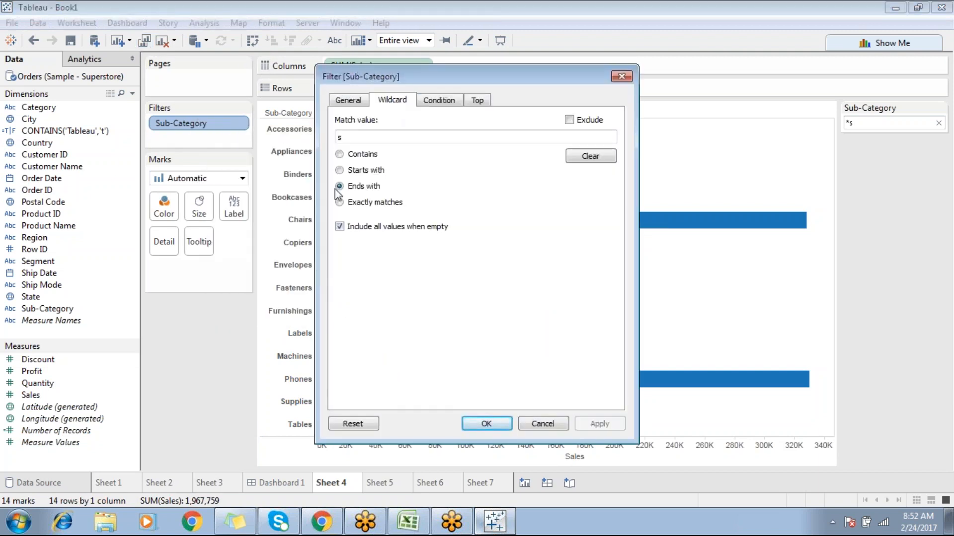
Switch to the class notes workbook in Excel, try an "@" entry in cell I15, and discard it.
left_click(407, 521)
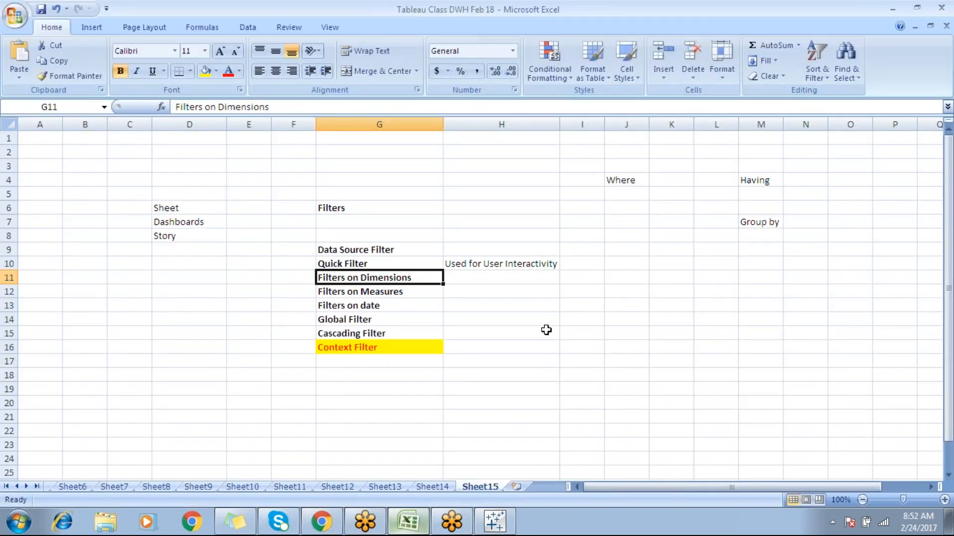
left_click(573, 330)
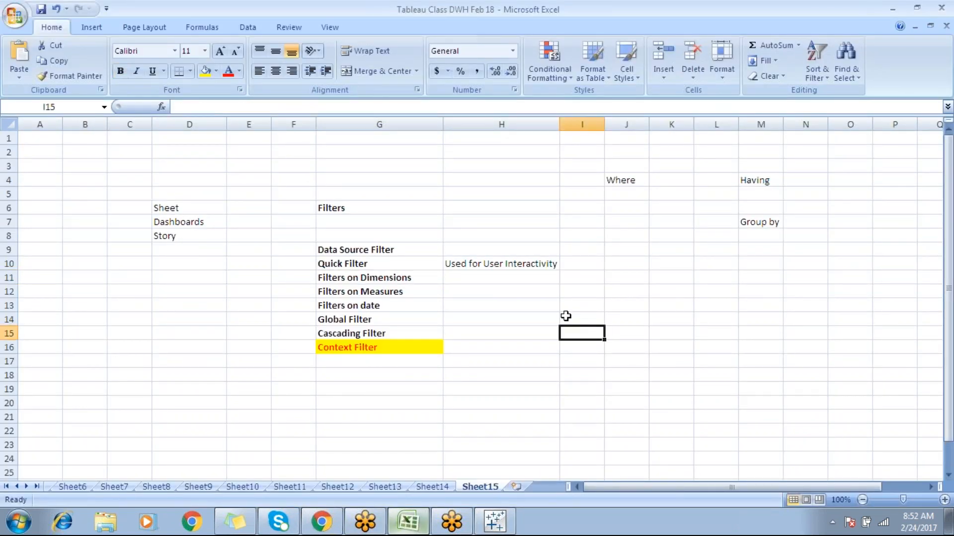
type("@")
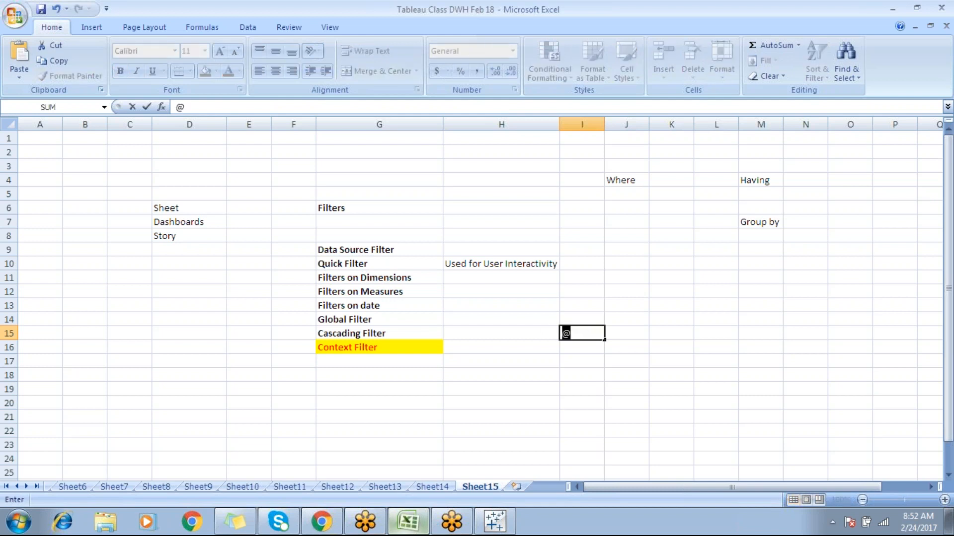
key("BackSpace")
key("Escape")
left_click(581, 301)
left_click_drag(581, 301, 650, 349)
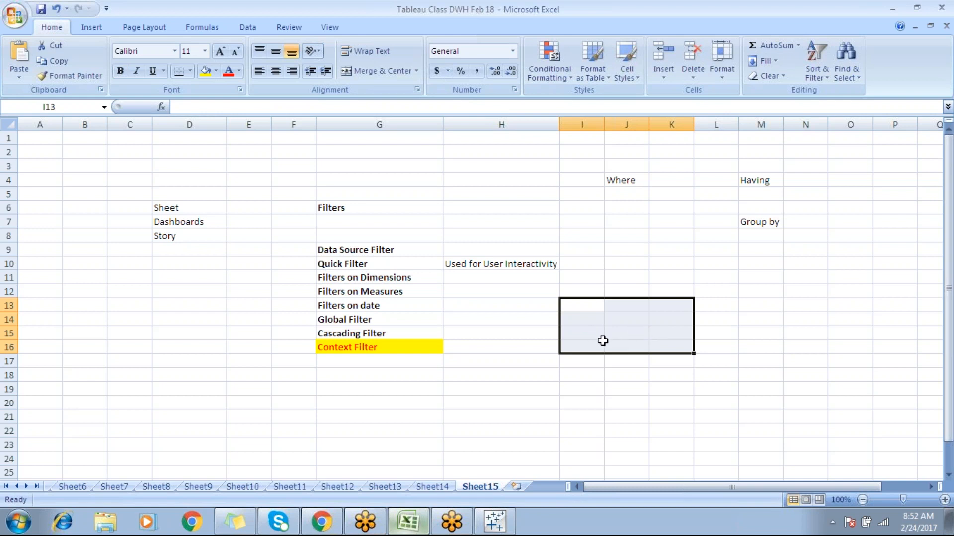
left_click(588, 330)
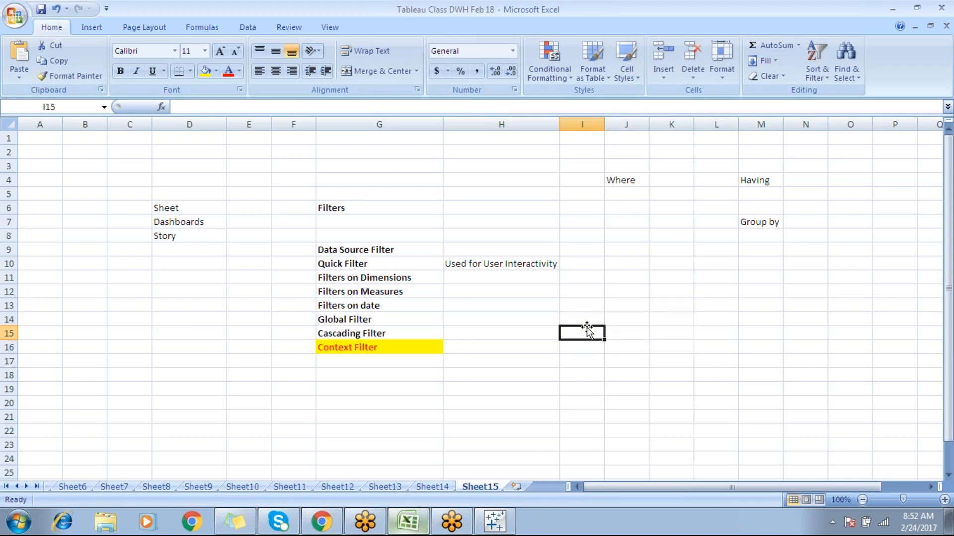
type("@go")
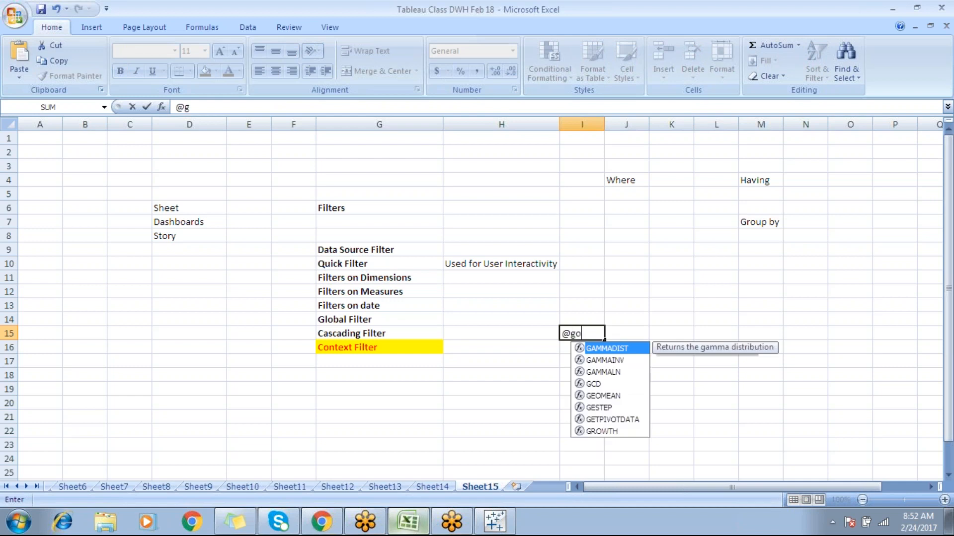
type("ogl")
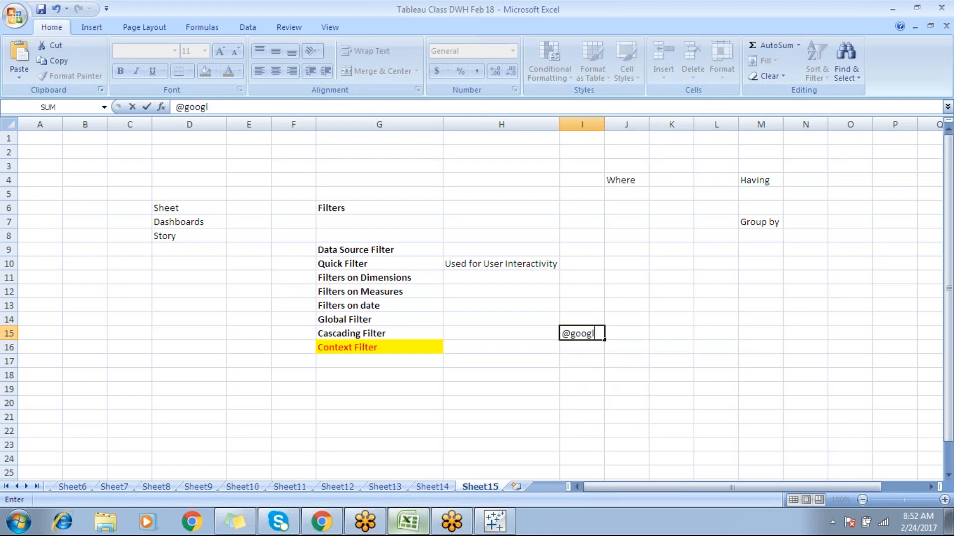
type("e.com")
key("Return")
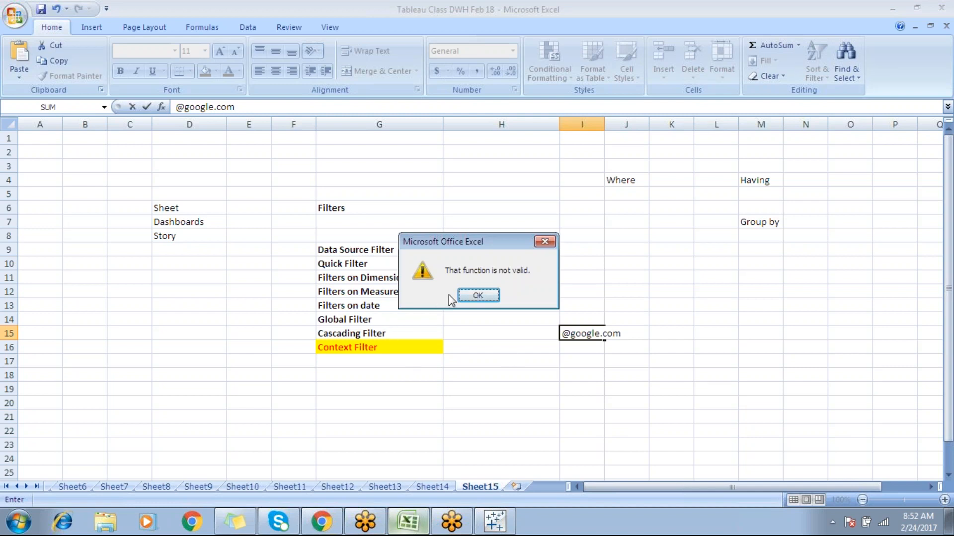
left_click(474, 295)
type("=")
left_click(590, 349)
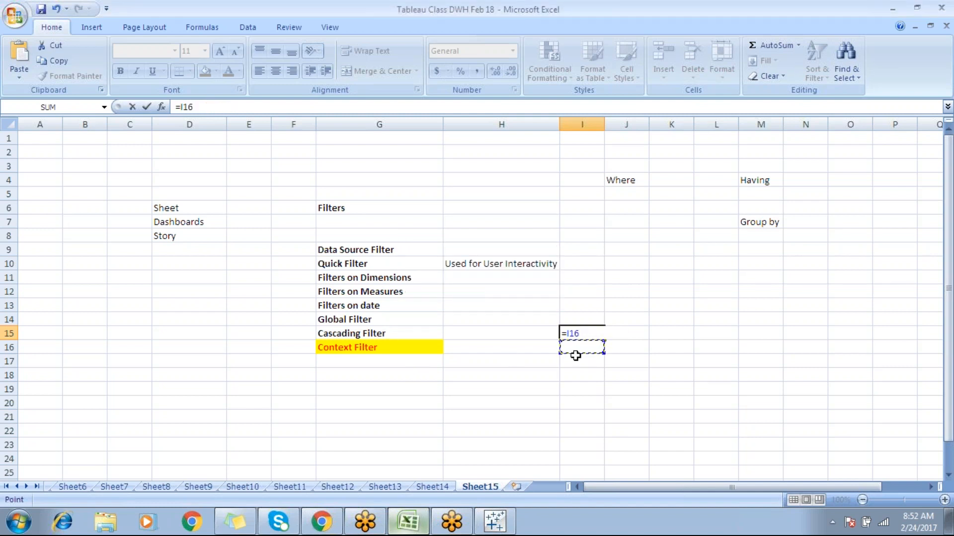
key("ctrl+z")
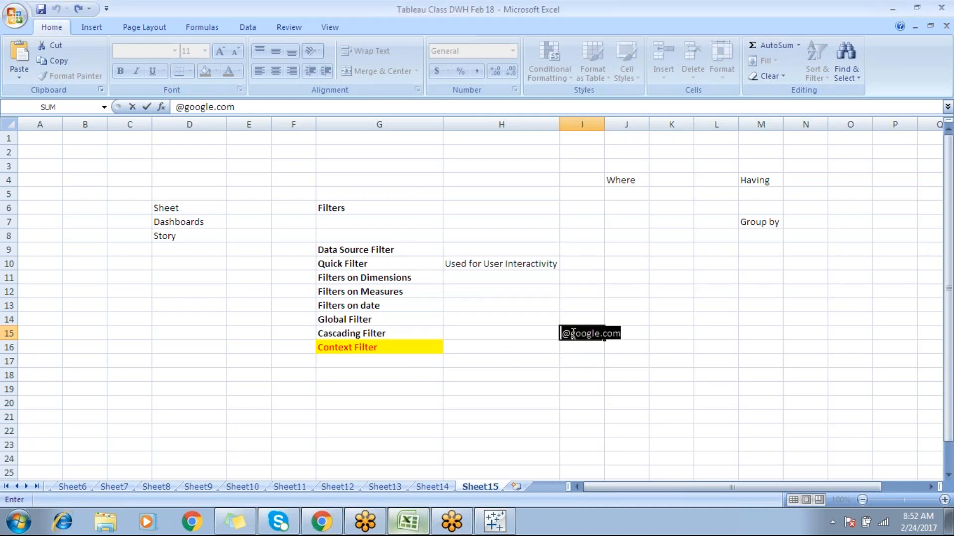
key("BackSpace")
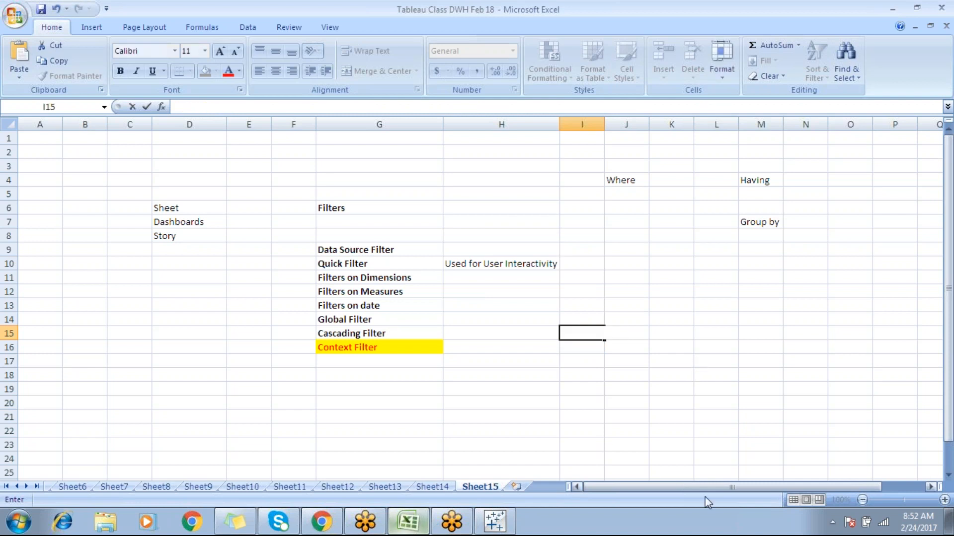
left_click(589, 358)
left_click(586, 374)
left_click(577, 287)
left_click_drag(577, 287, 660, 291)
left_click_drag(587, 316, 660, 318)
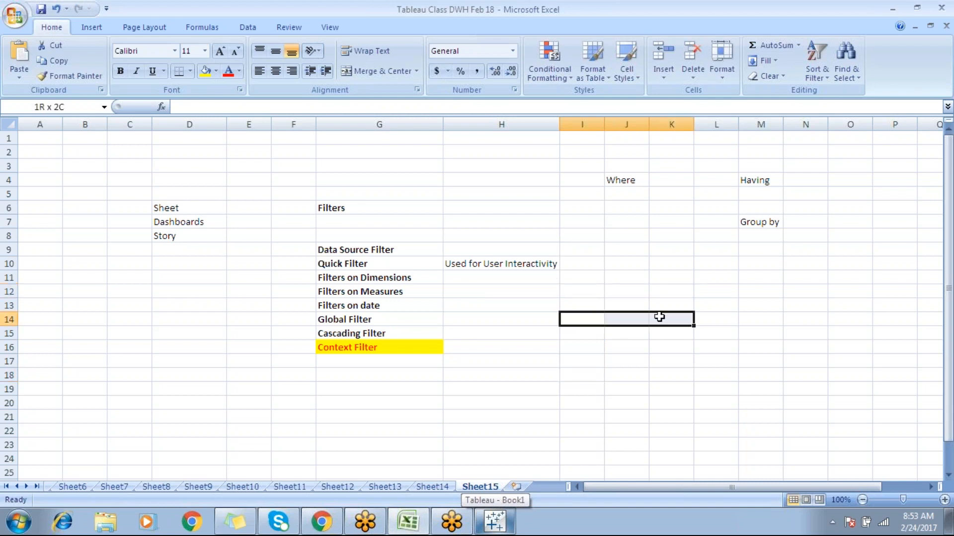
left_click_drag(589, 300, 619, 347)
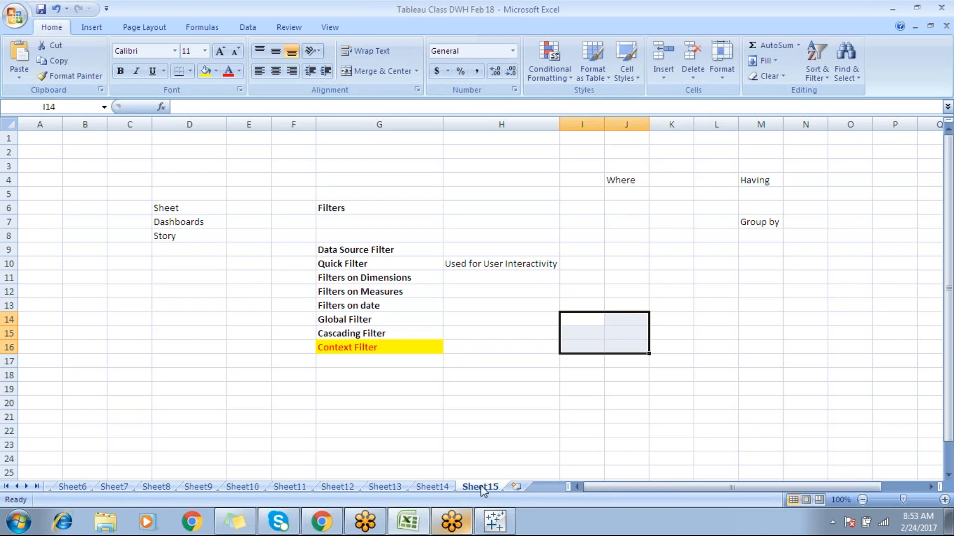
Switch back to Tableau and set the Sub-Category wildcard match for "s" to Starts with.
left_click(496, 525)
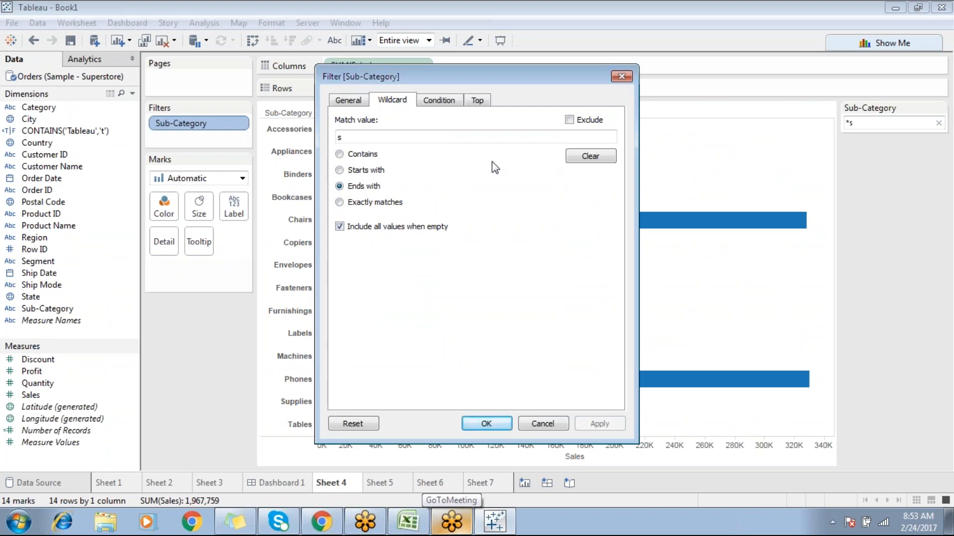
left_click_drag(388, 138, 315, 137)
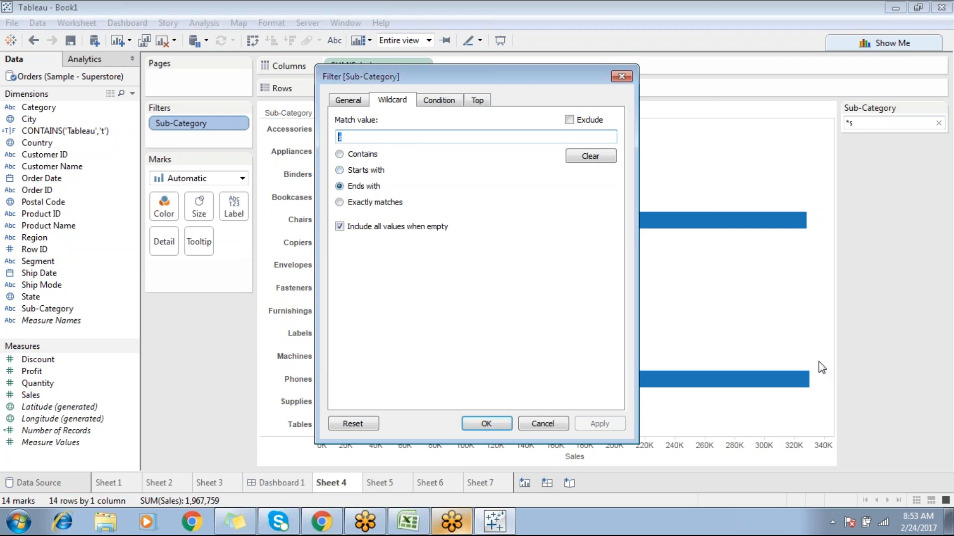
left_click(347, 171)
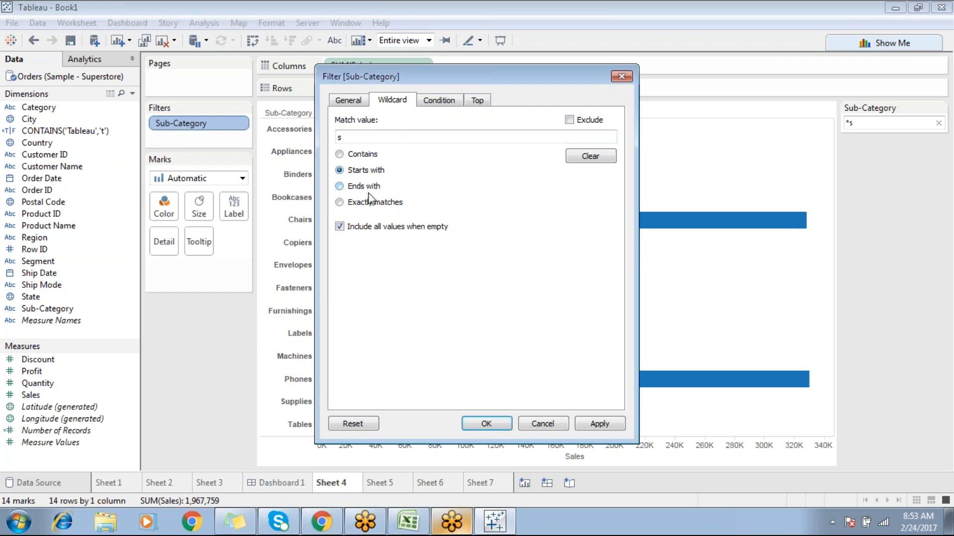
left_click(913, 381)
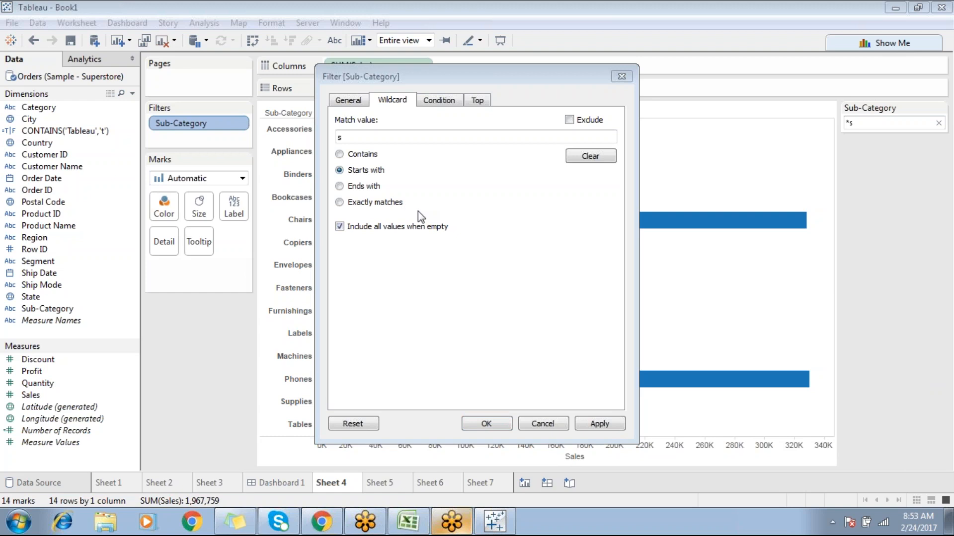
Switch to Chrome and search Google in a new tab for "615 area code".
key("alt+Tab")
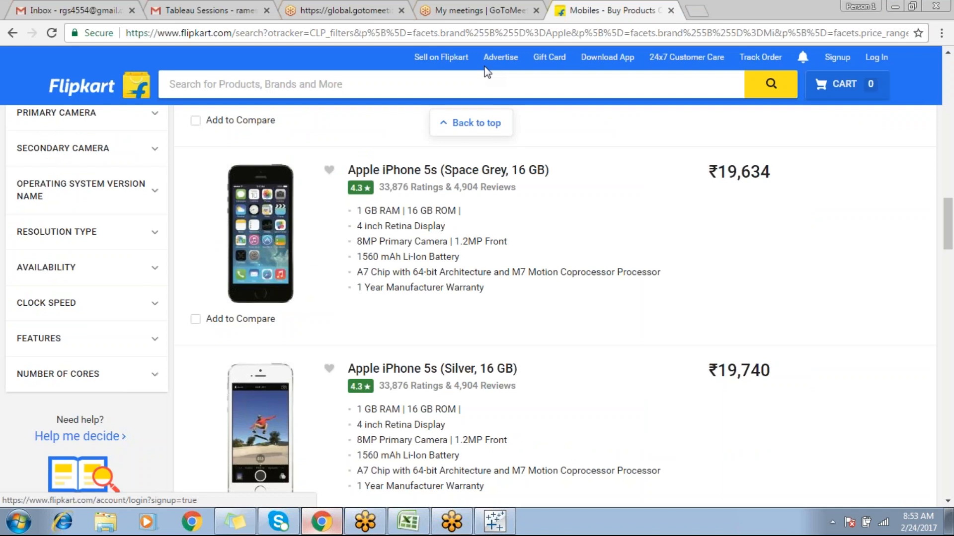
key("ctrl+t")
type("5")
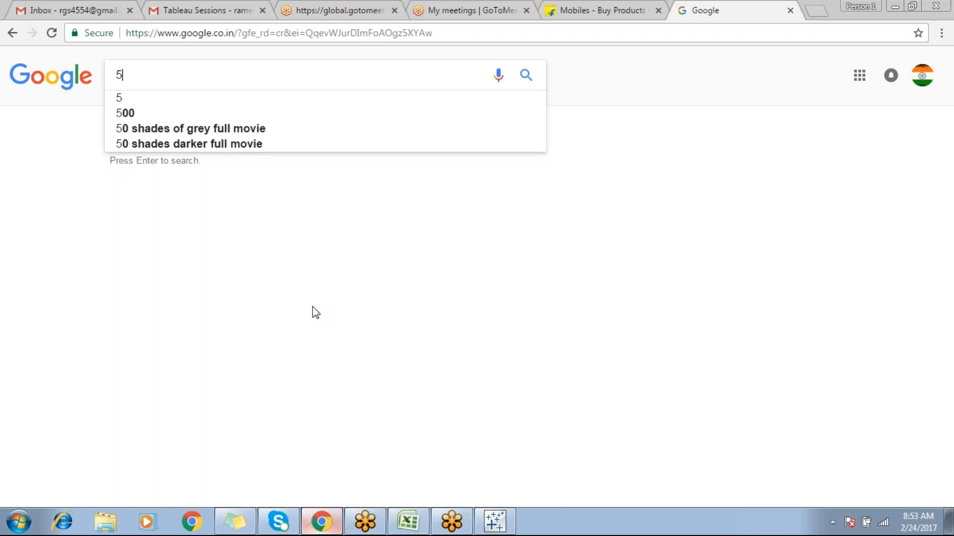
type("15 area code")
key("Return")
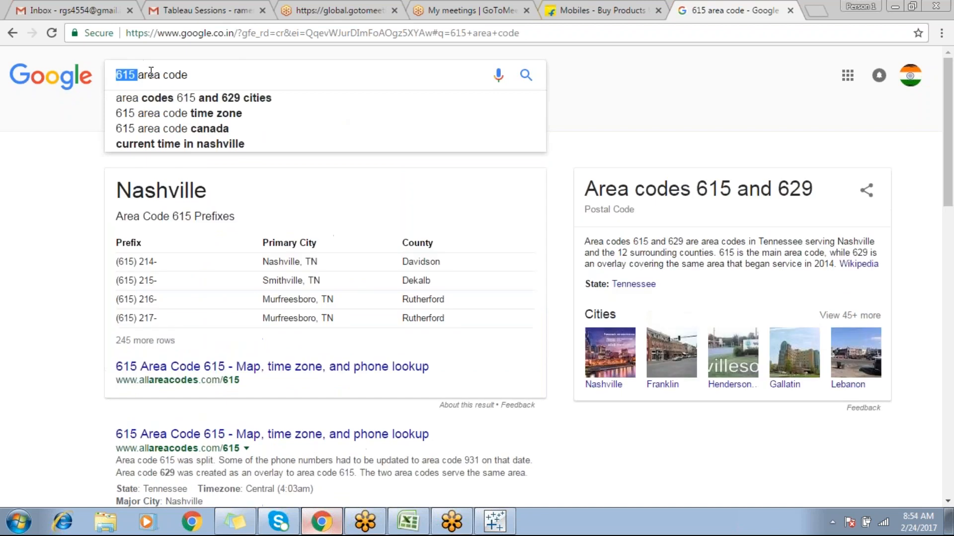
left_click_drag(209, 76, 105, 64)
Return to Tableau and set the Sub-Category wildcard to Ends with and the match value google.com.
left_click(495, 529)
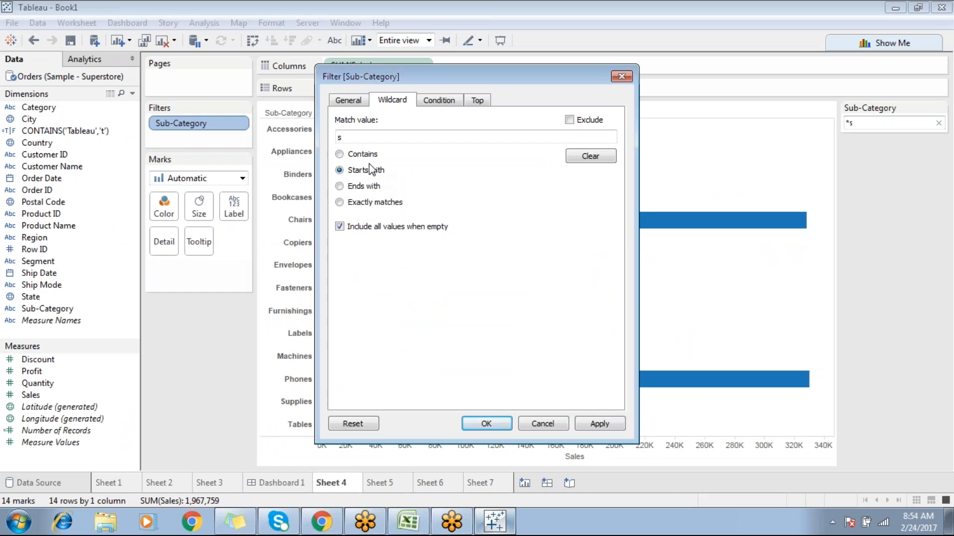
left_click(345, 186)
double_click(353, 137)
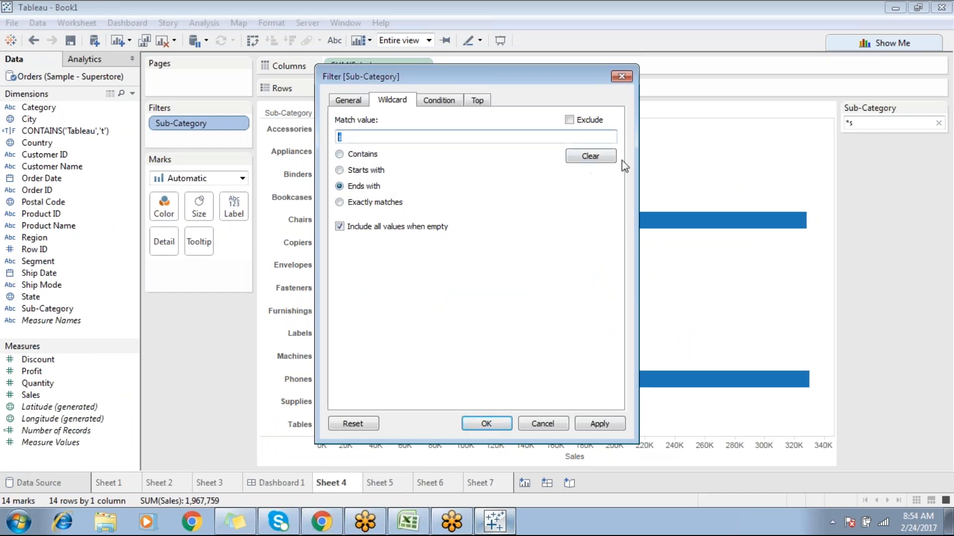
type("google@")
key("BackSpace")
type(".com")
left_click(947, 350)
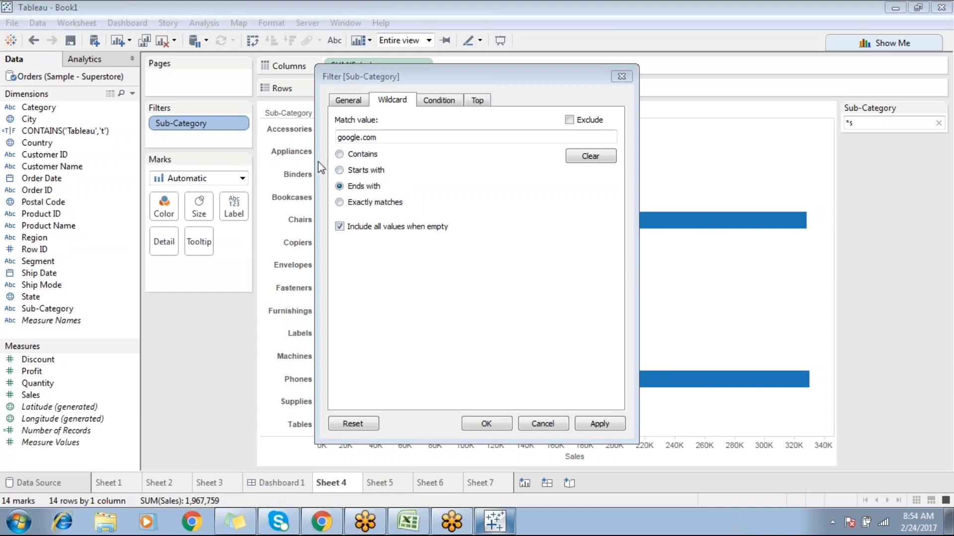
Compare the Starts with and Ends with options for google.com, and cancel the Sub-Category filter changes.
left_click(340, 172)
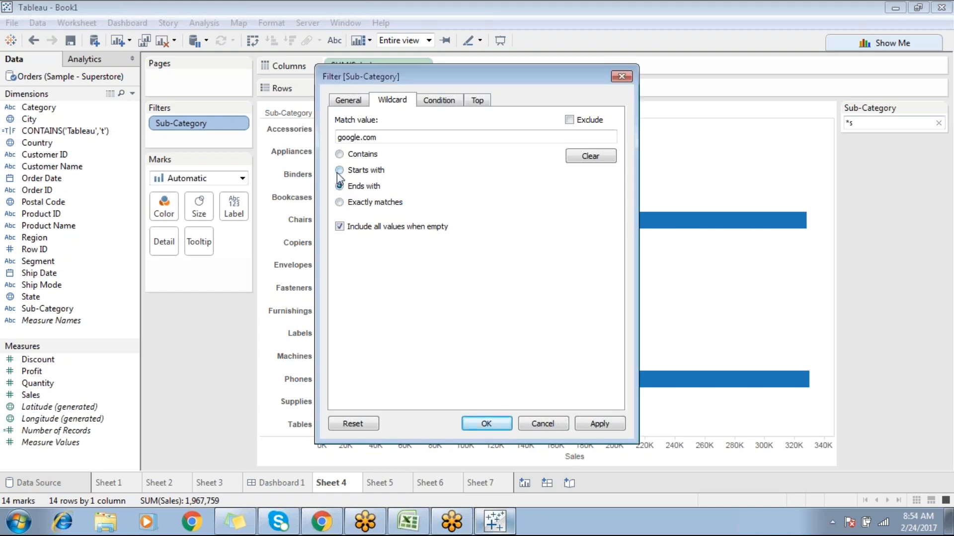
left_click(340, 186)
left_click(340, 171)
left_click(340, 186)
left_click(339, 172)
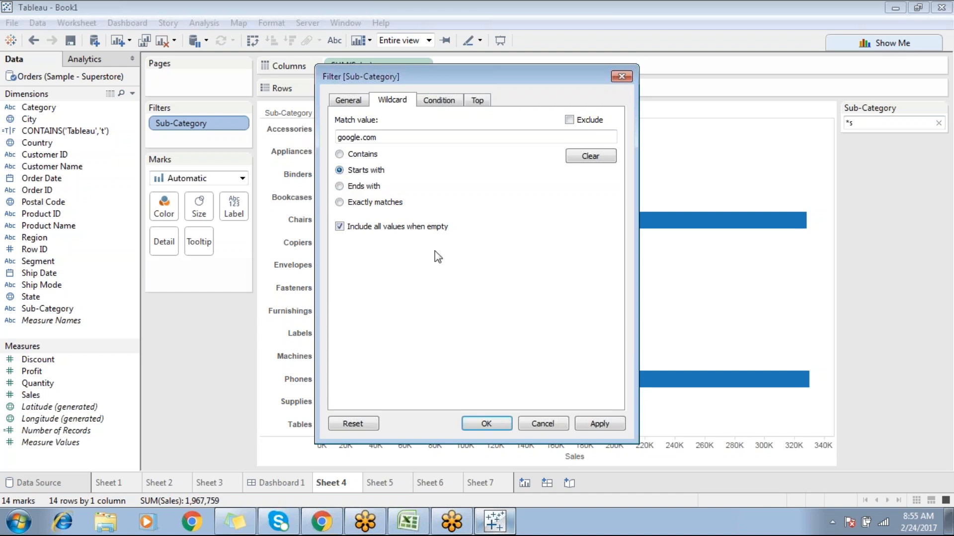
left_click(947, 356)
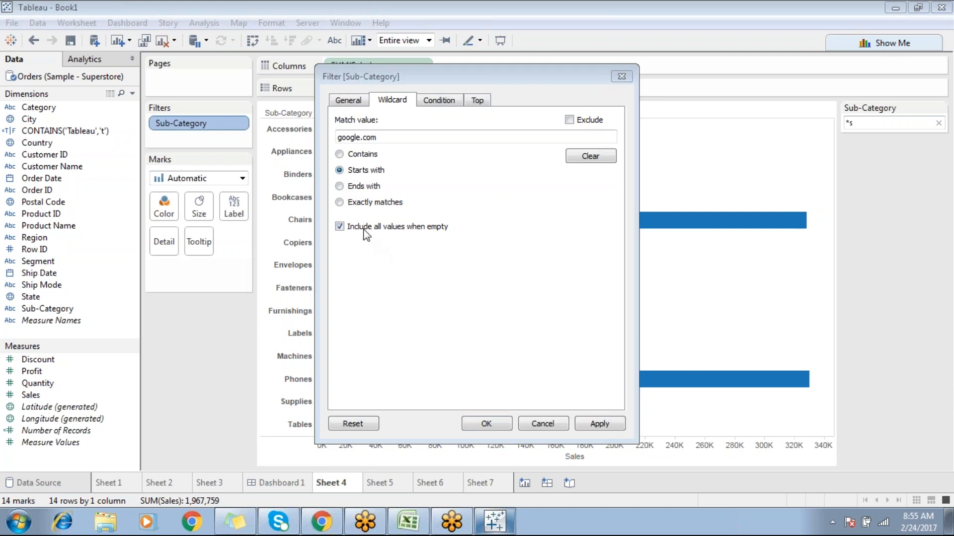
left_click(344, 191)
left_click(340, 187)
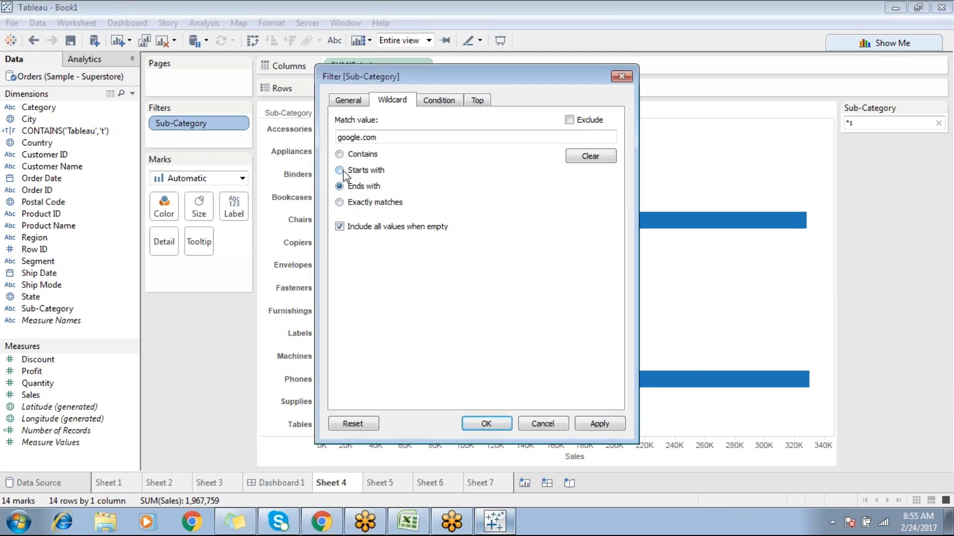
left_click(543, 423)
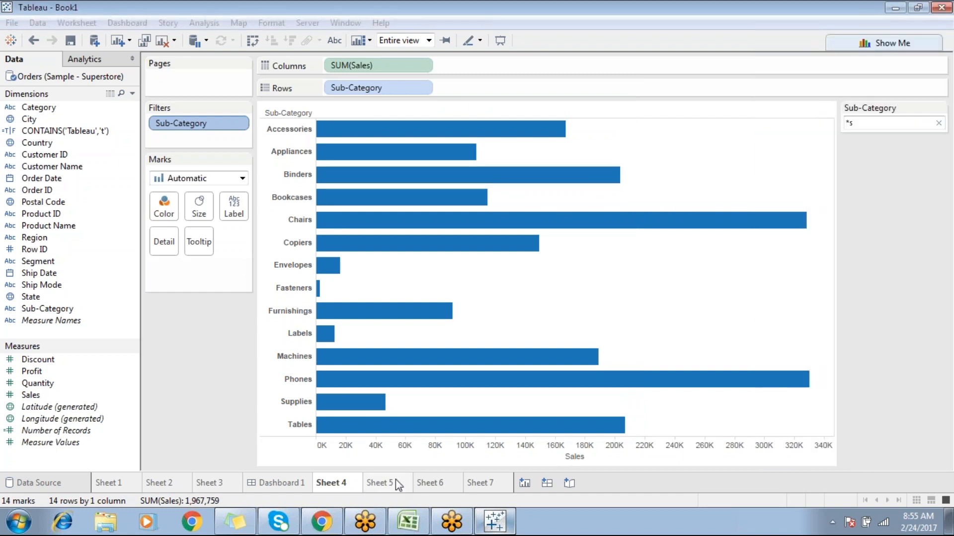
Go to Sheet 5 and split the Order ID dimension into its separate parts.
left_click(480, 483)
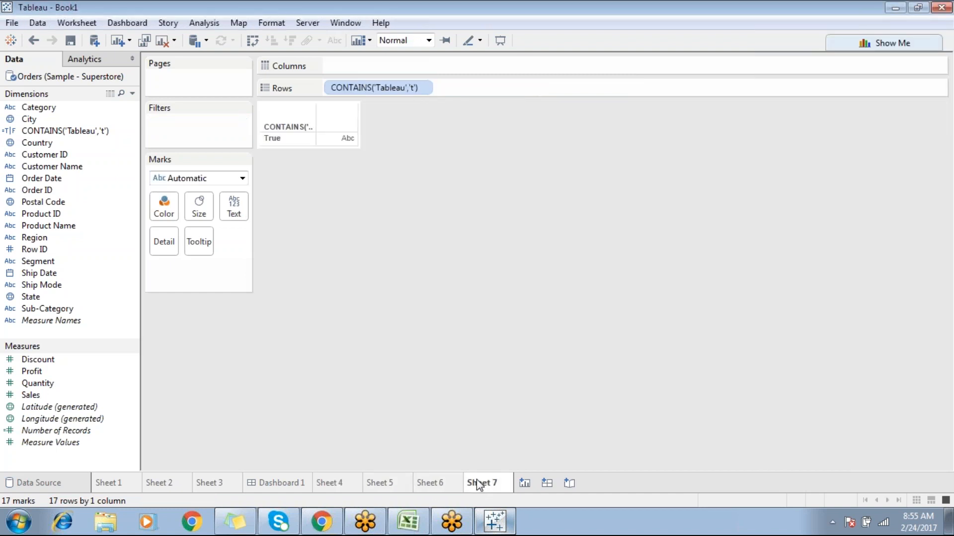
left_click(430, 483)
left_click(380, 482)
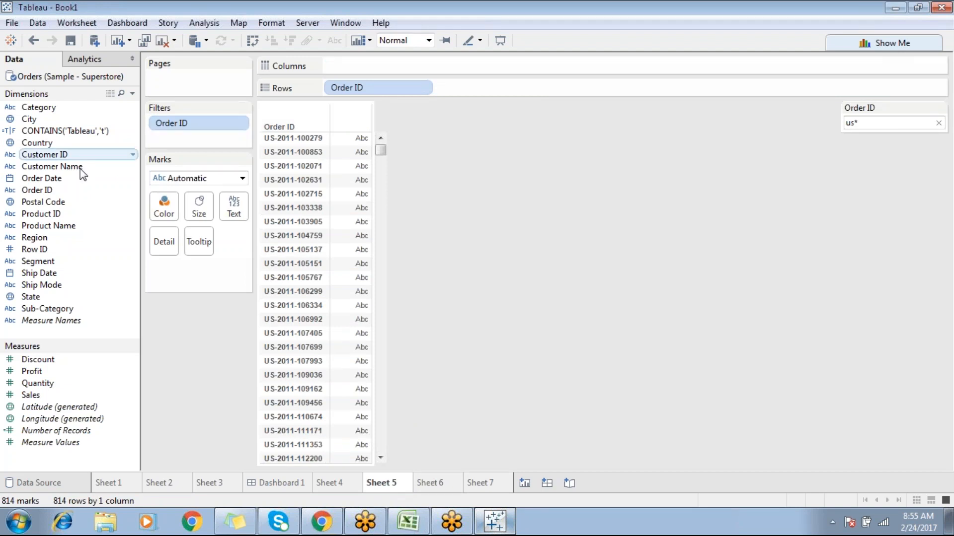
right_click(48, 191)
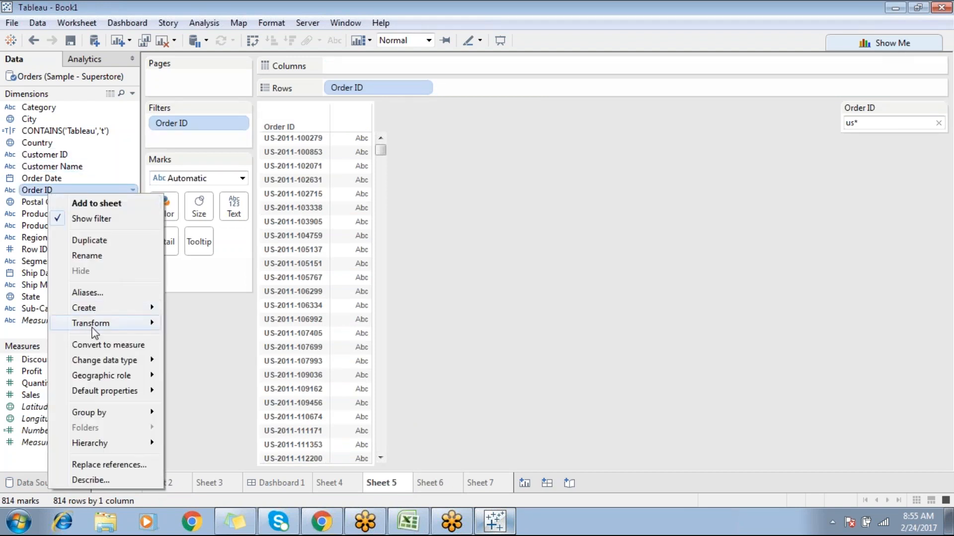
mouse_move(120, 323)
left_click(194, 326)
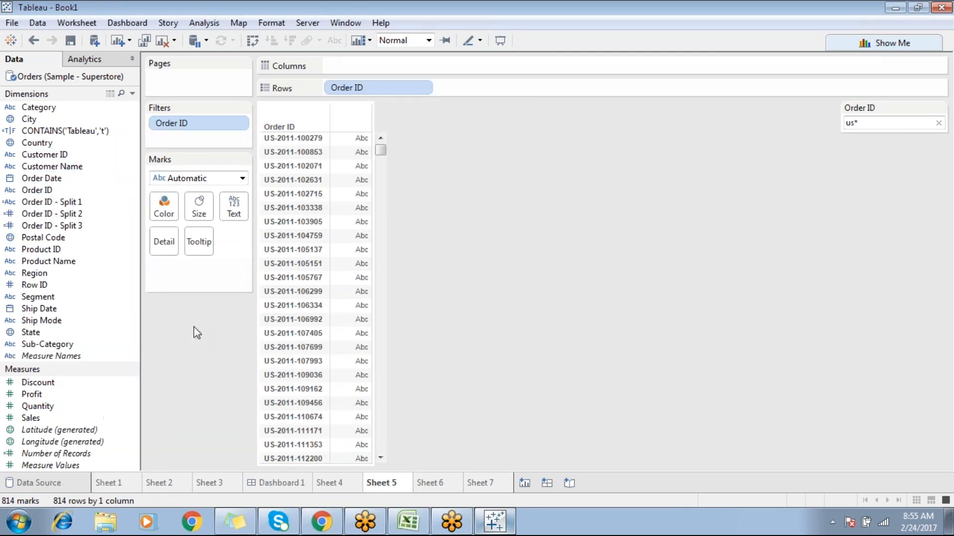
Show filters for the Order ID - Split 2 and Order ID - Split 1 fields.
right_click(64, 212)
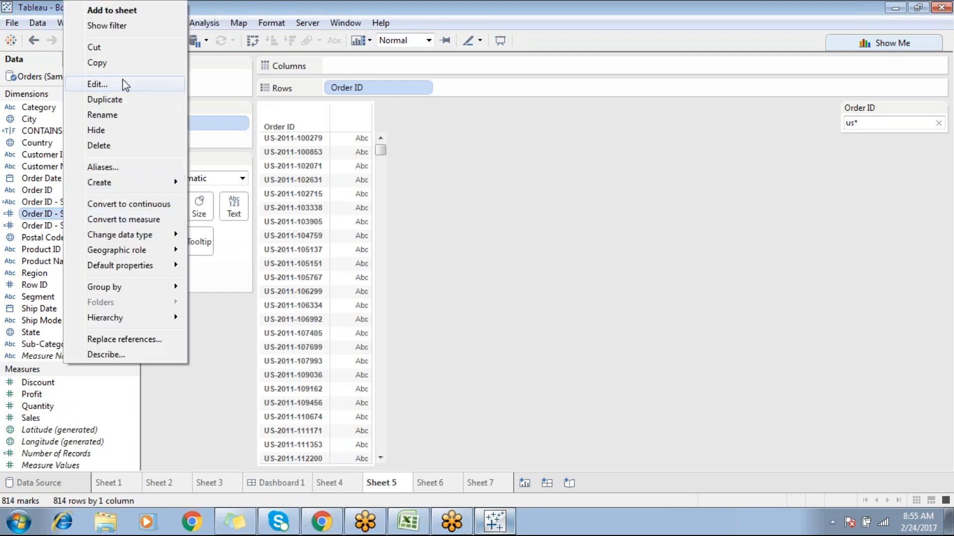
left_click(119, 26)
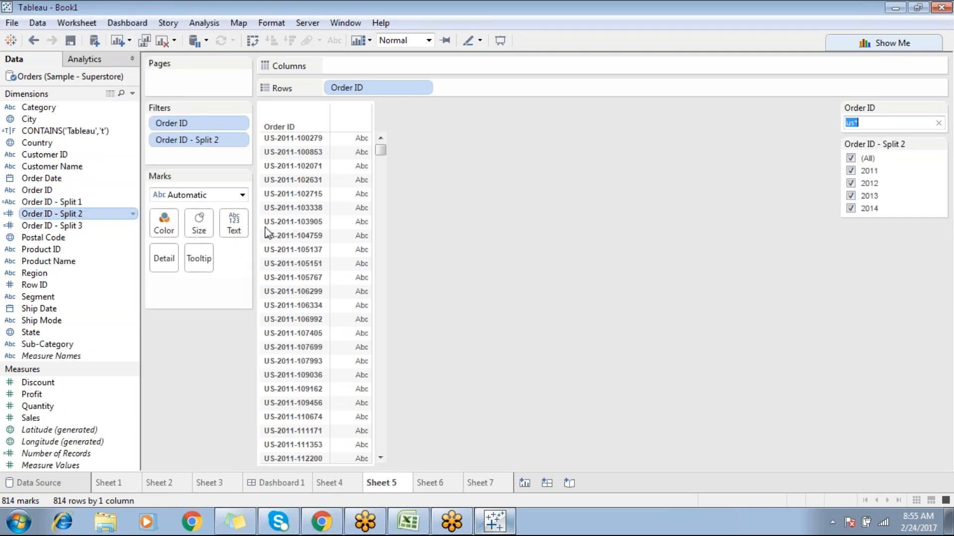
right_click(93, 202)
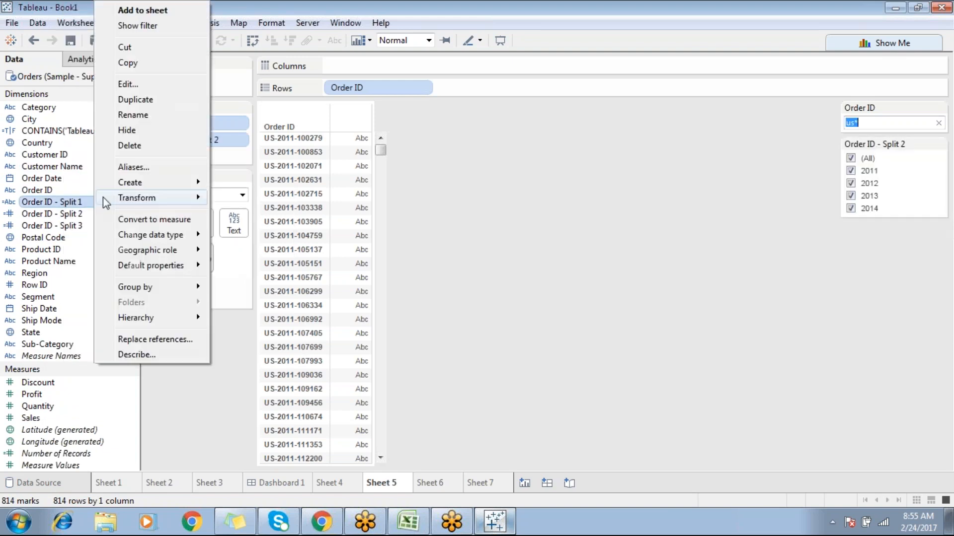
left_click(135, 29)
Filter Order ID - Split 1 to US only and Order ID - Split 2 to 2011 only, and review the order list.
left_click(850, 243)
left_click(850, 268)
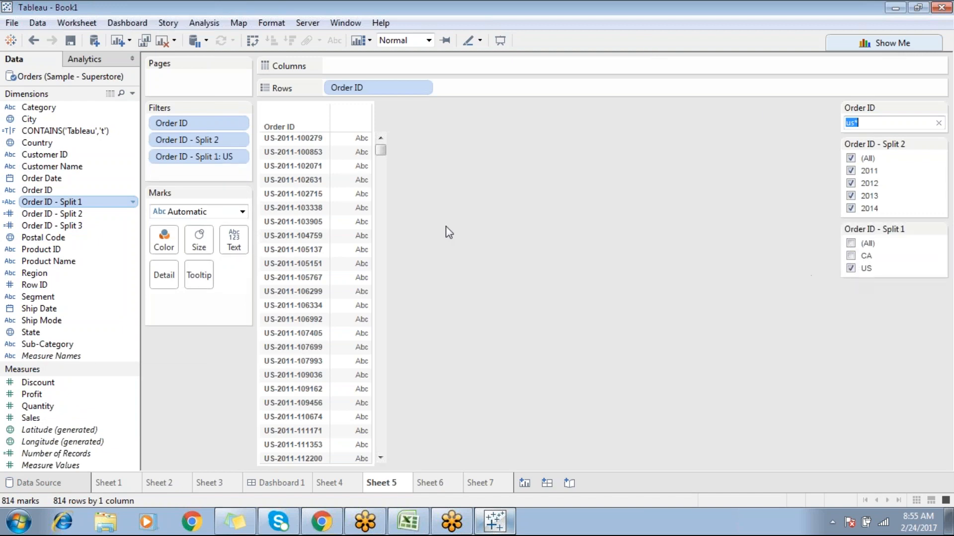
left_click(850, 158)
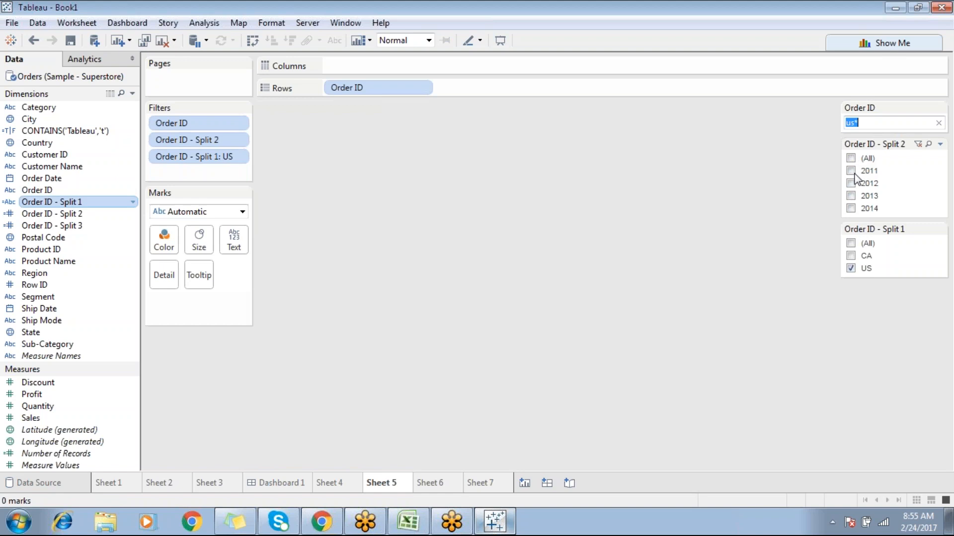
left_click(850, 171)
left_click_drag(382, 184, 358, 442)
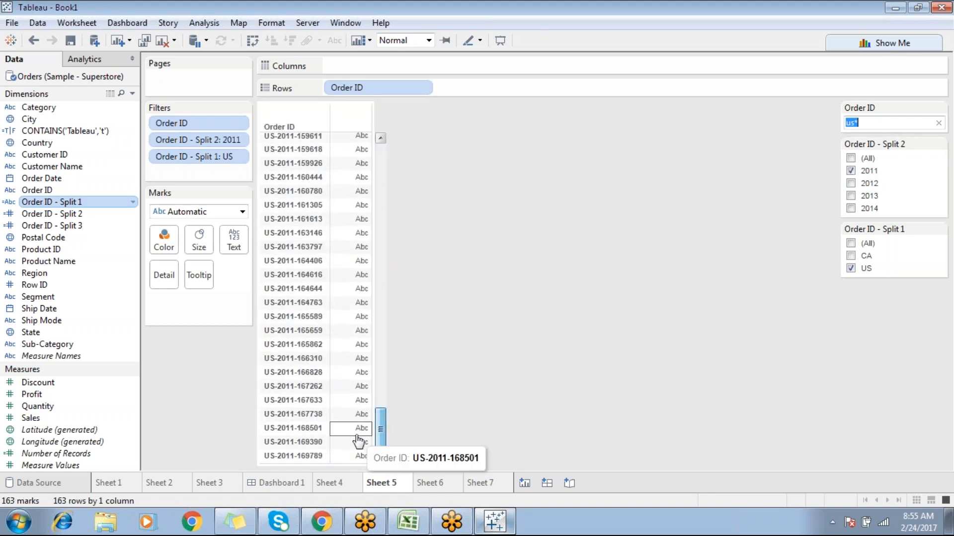
left_click(408, 522)
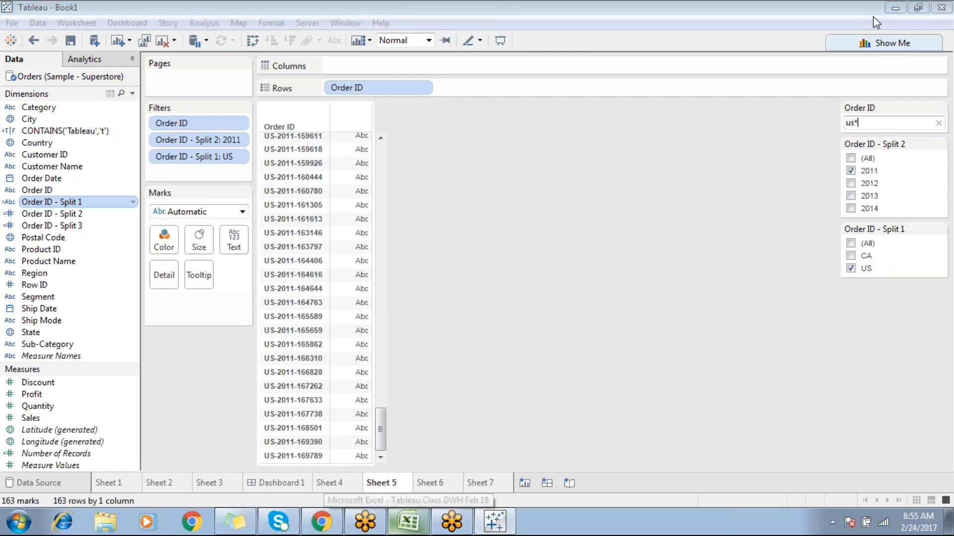
left_click(931, 168)
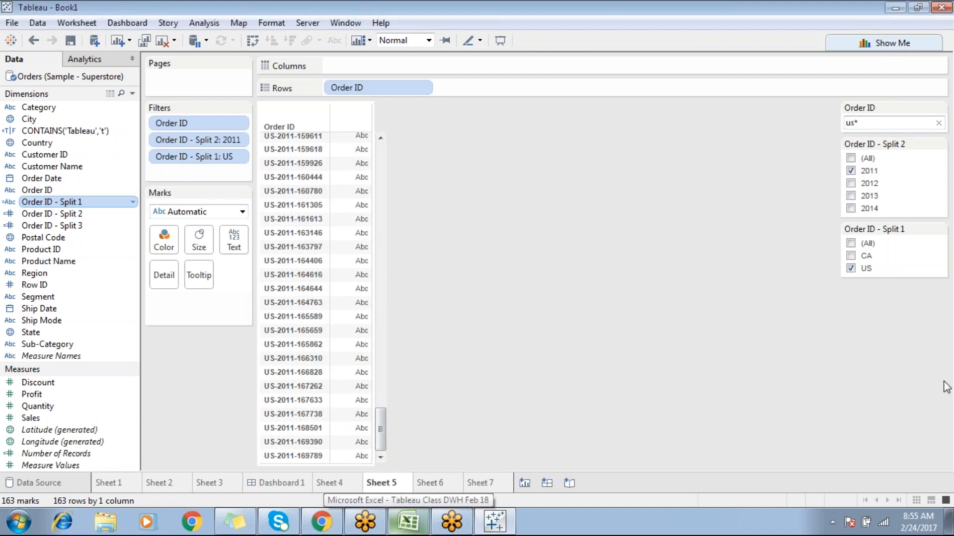
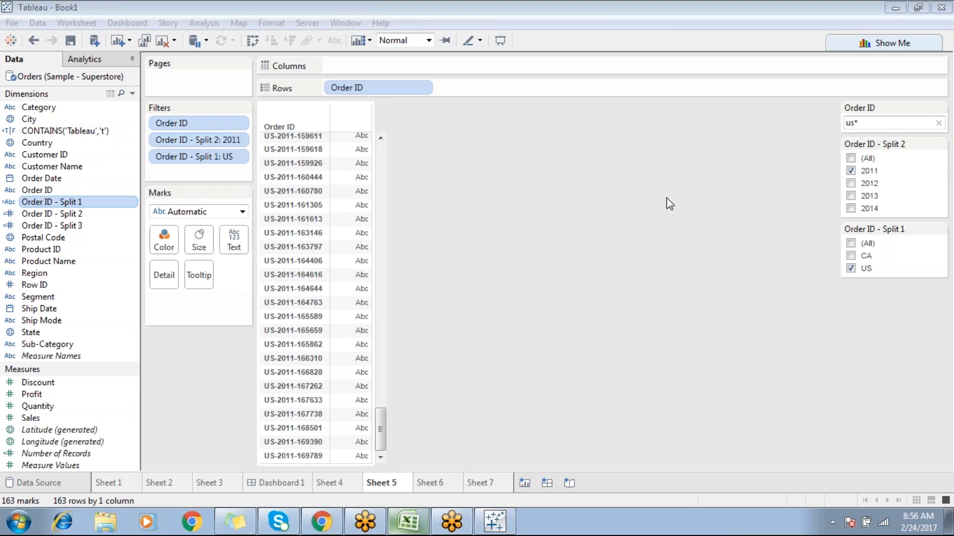
left_click(478, 216)
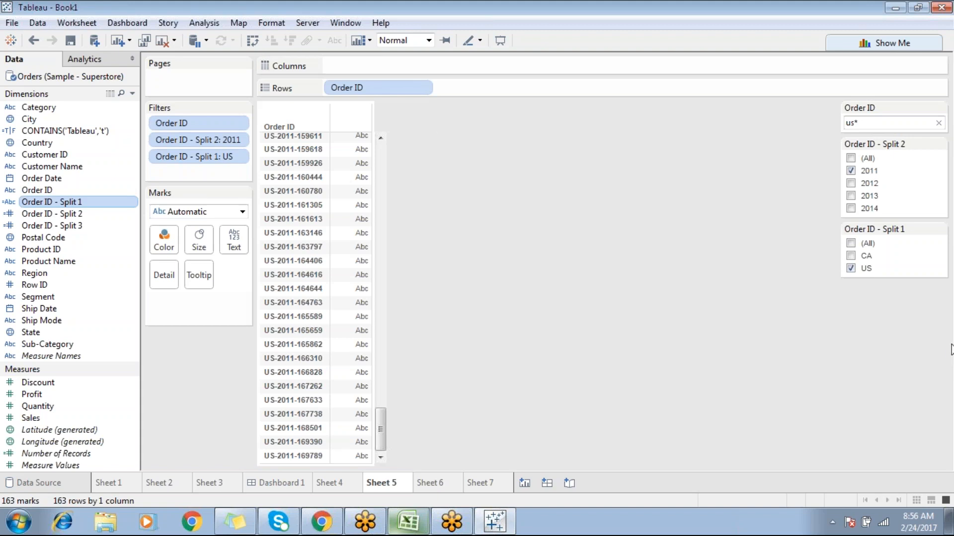
left_click(948, 346)
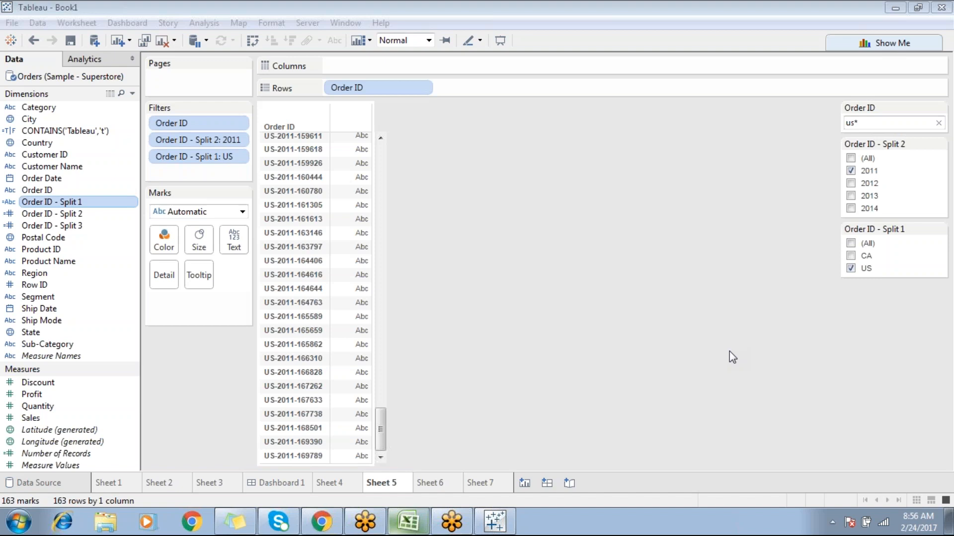
left_click(589, 197)
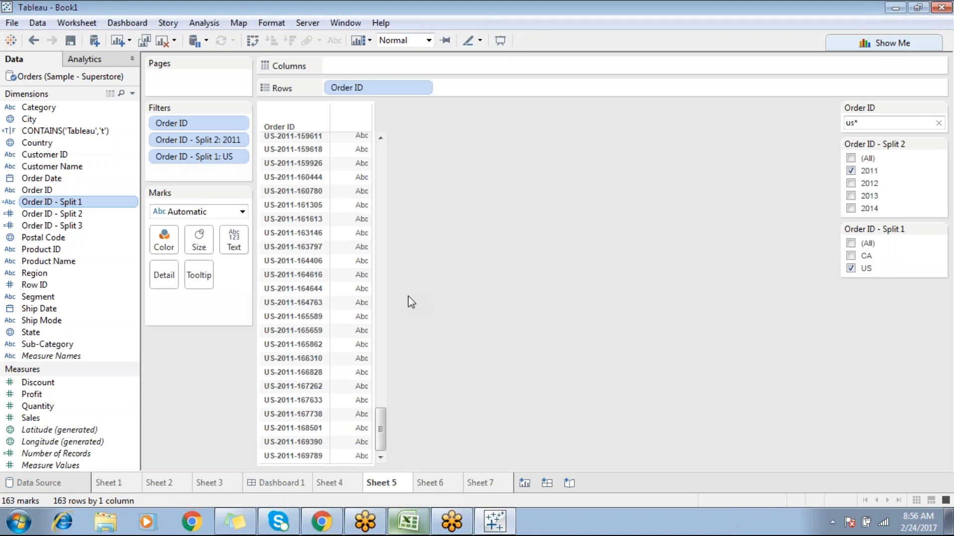
Start a new calculated field with the formula STARTSWITH('Tableau','T').
left_click(204, 23)
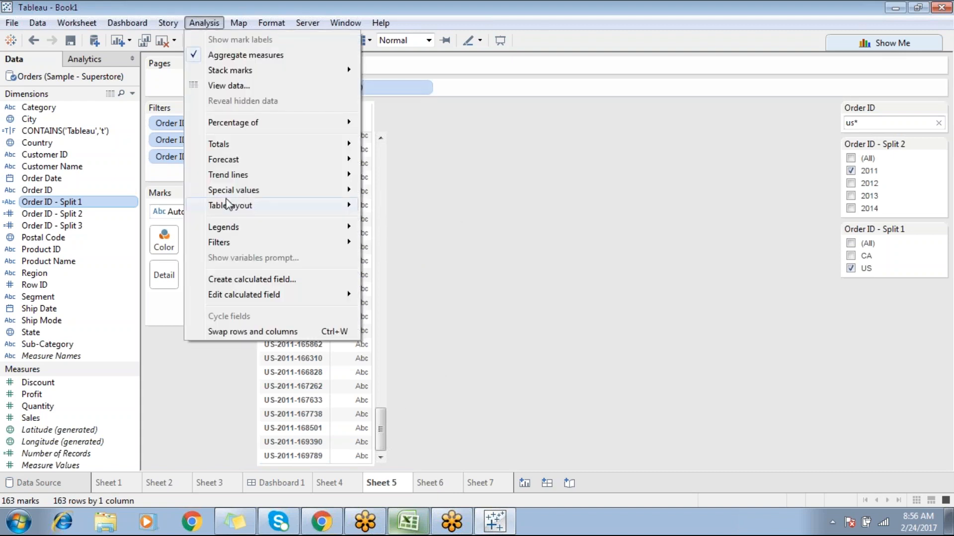
left_click(229, 279)
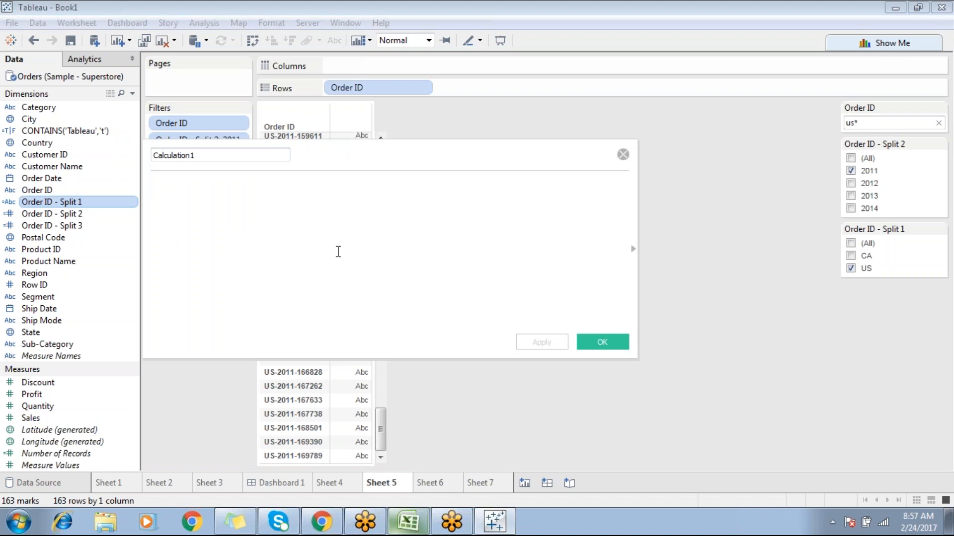
type("str")
key("BackSpace")
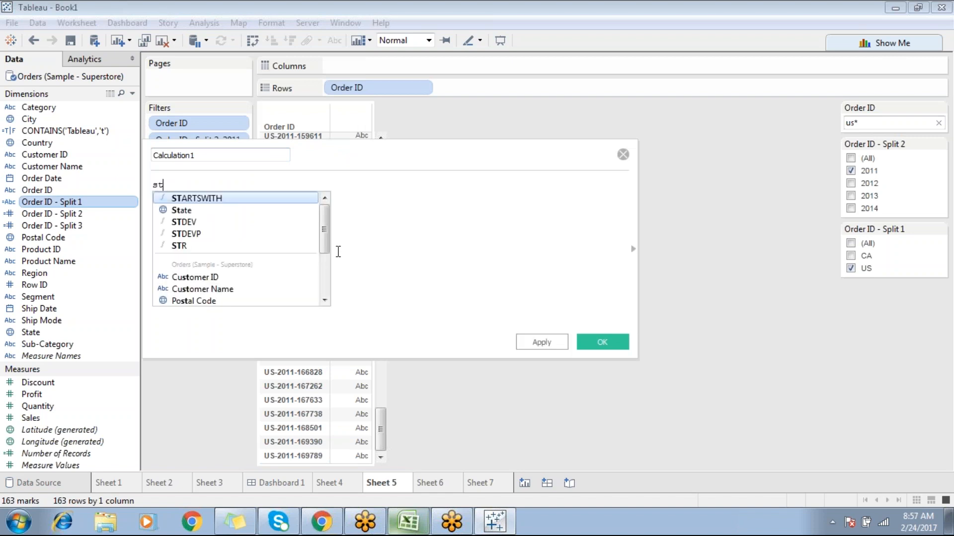
key("Return")
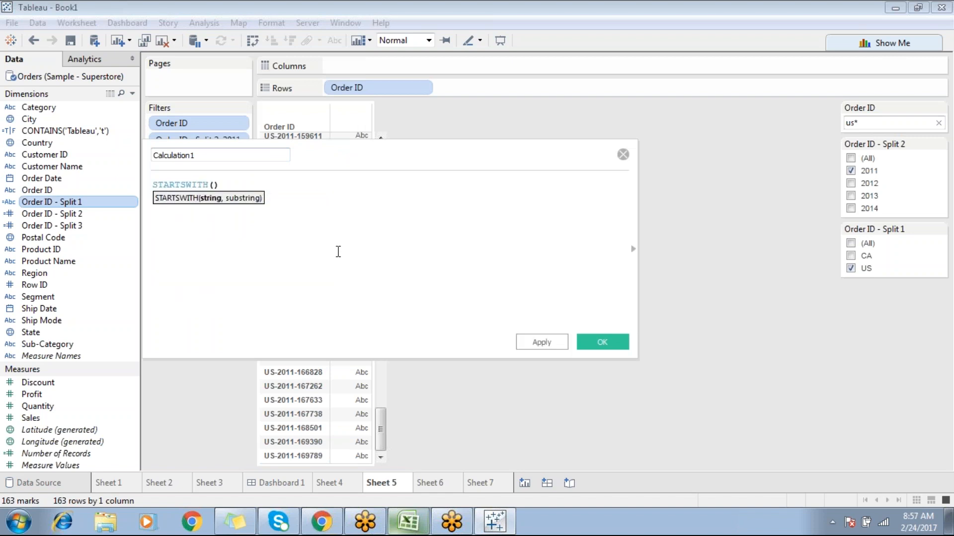
type("'Tableau','T'")
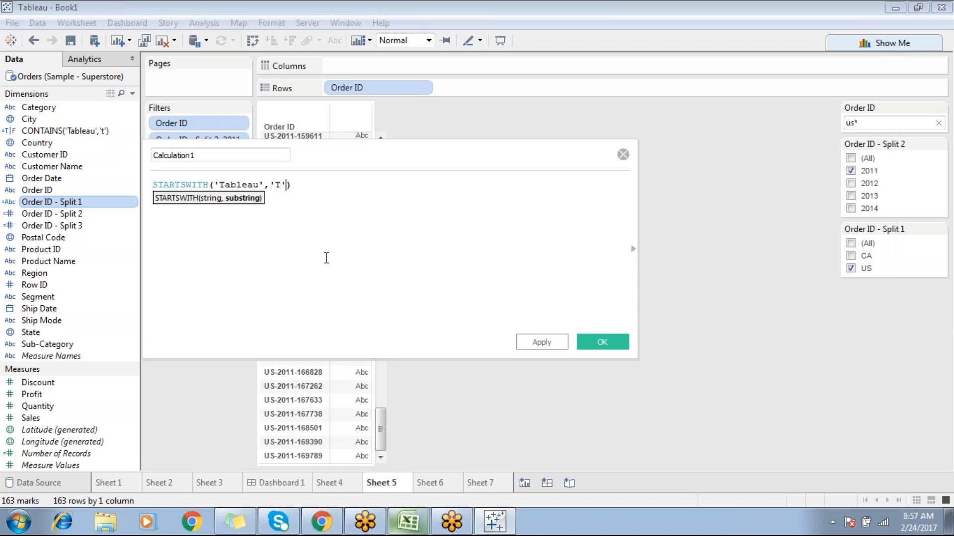
left_click(293, 185)
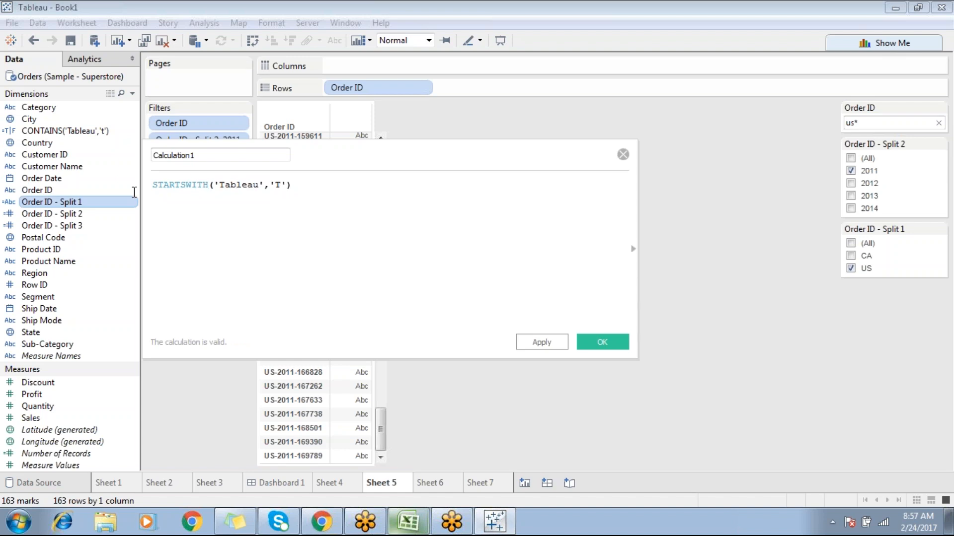
Replace the formula with an empty ENDSWITH function, and close the calculation editor without saving.
key("ctrl+a")
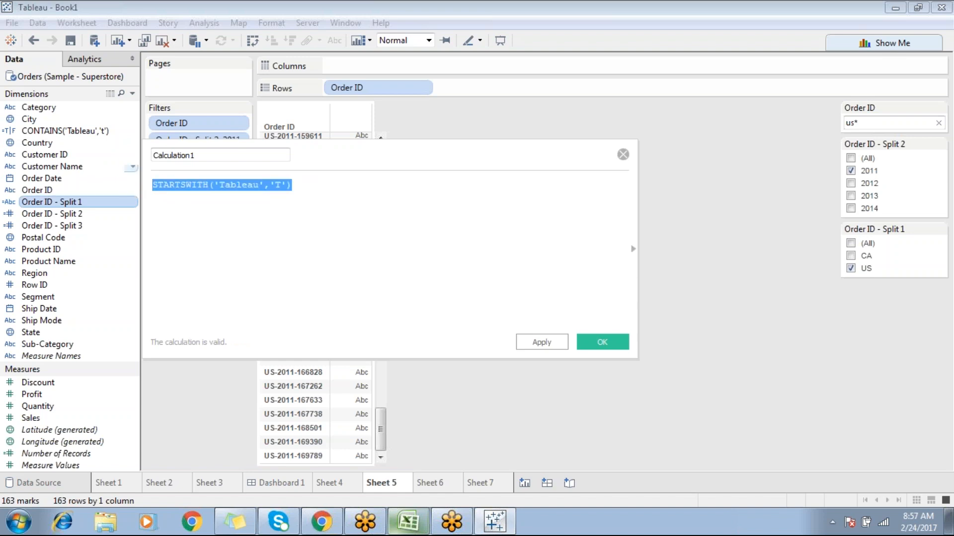
type("end")
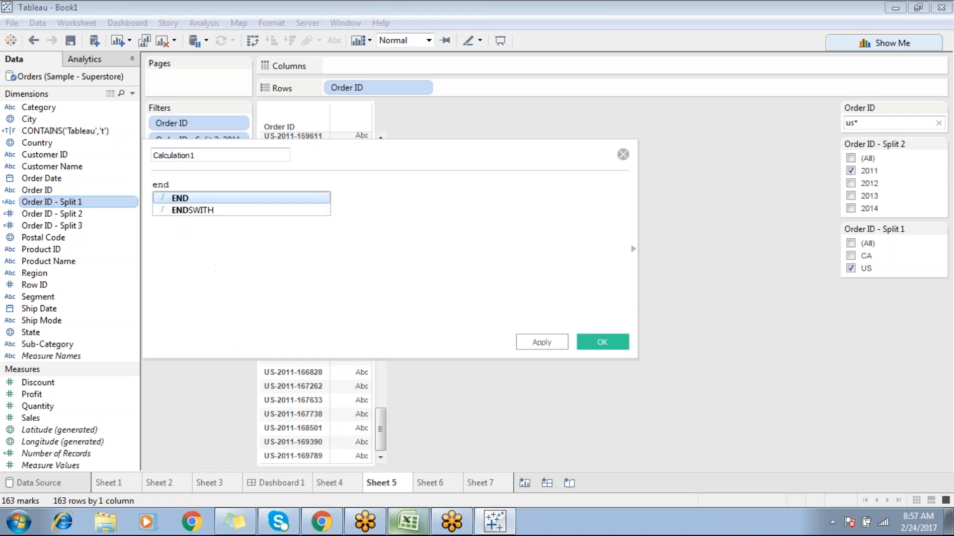
key("Down")
key("Return")
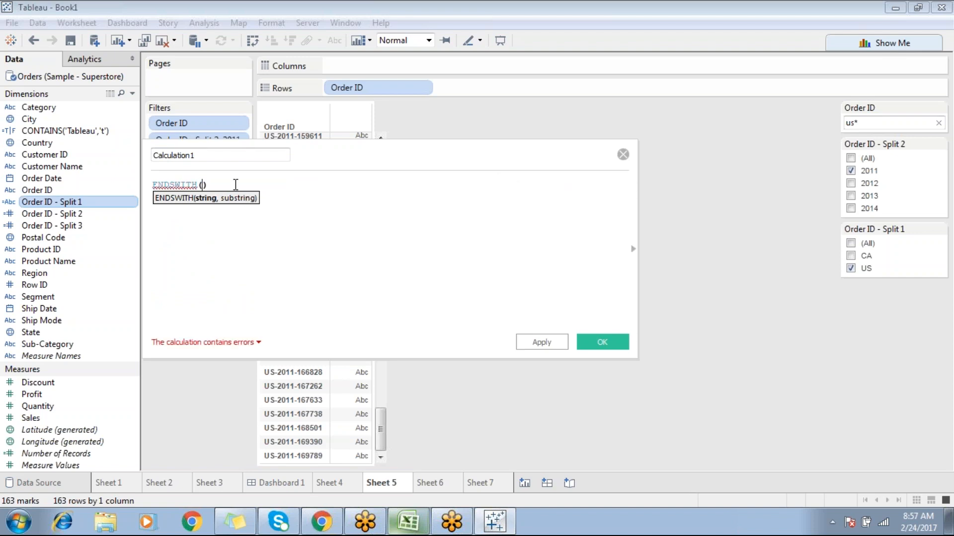
key("ctrl+a")
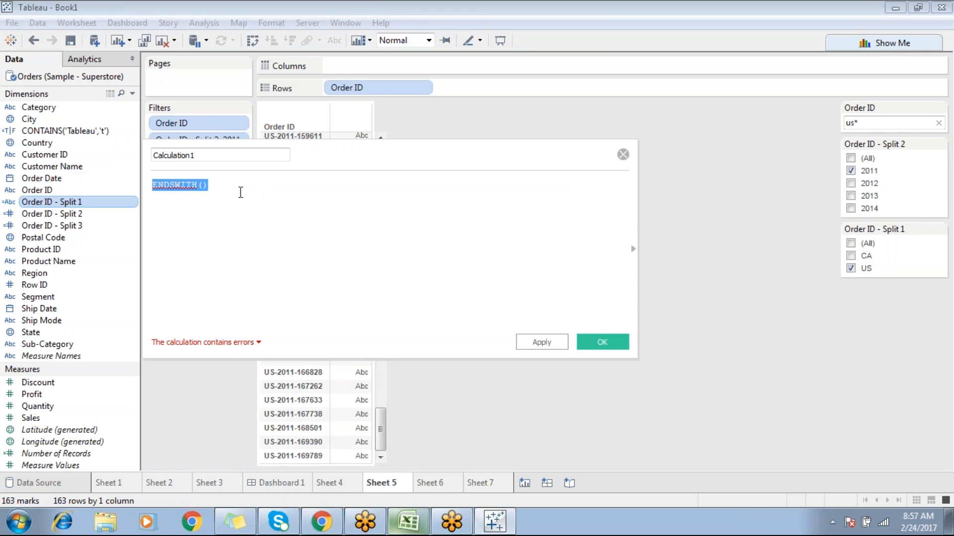
left_click(623, 155)
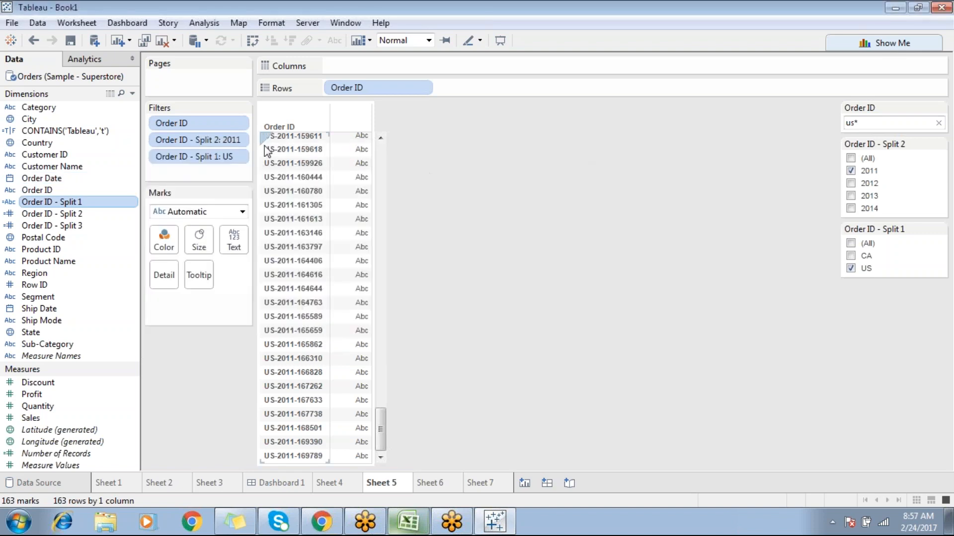
right_click(198, 123)
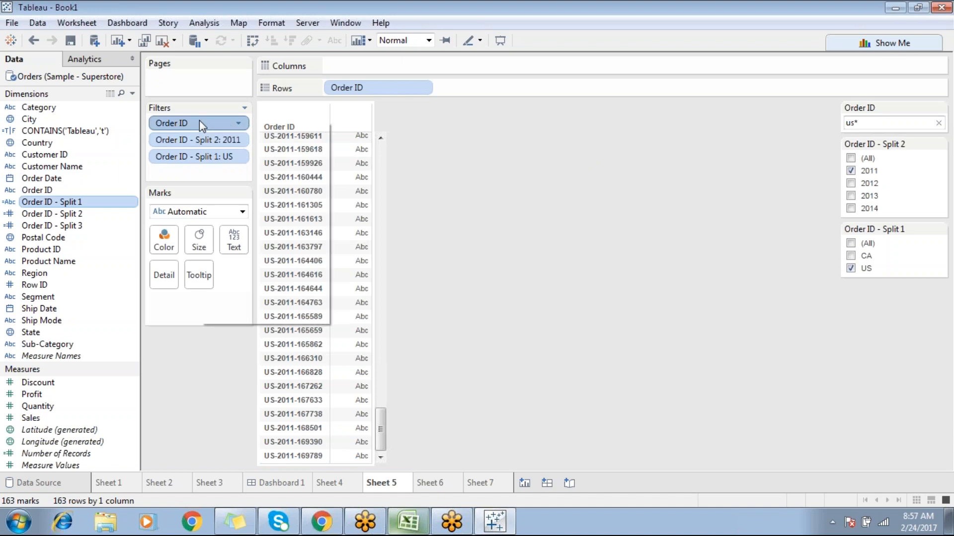
left_click(512, 186)
left_click(443, 486)
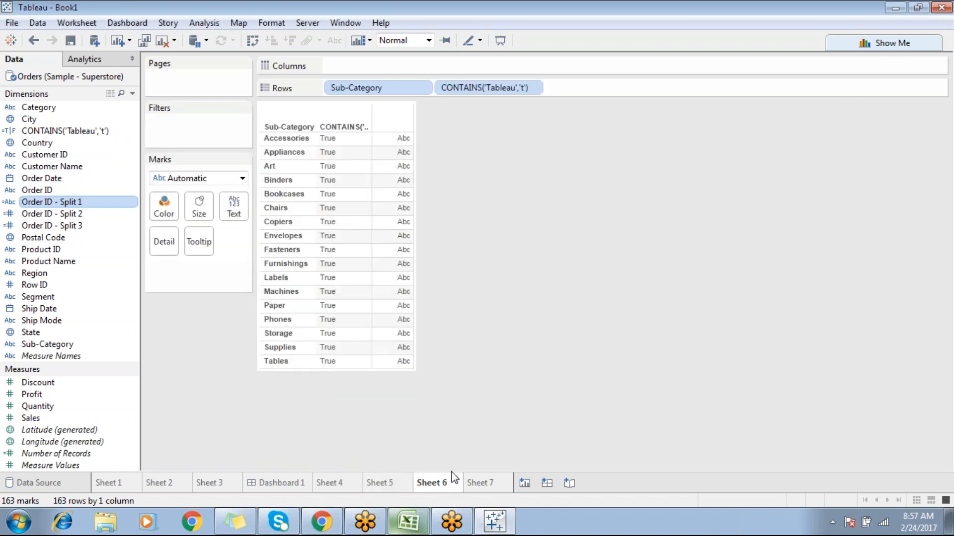
left_click(474, 485)
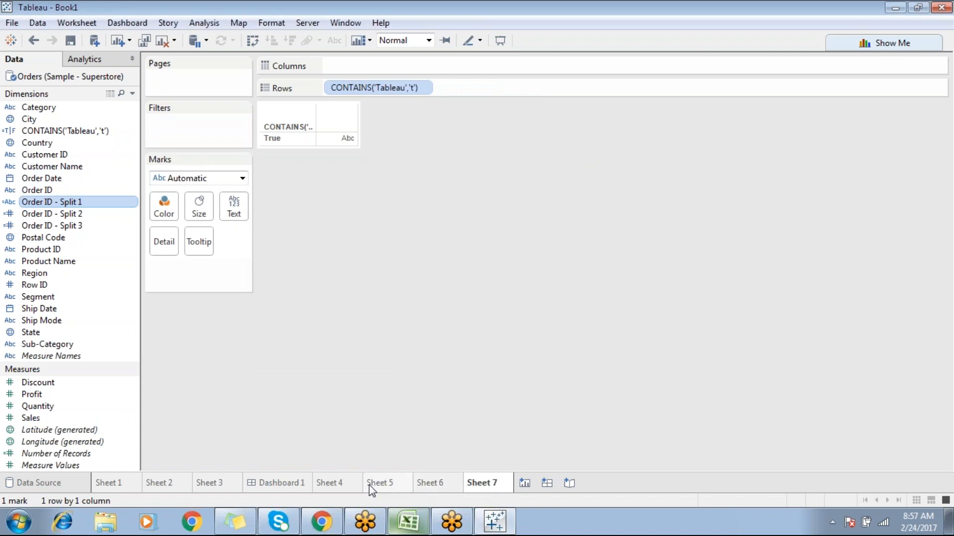
Go to Sheet 4 and apply a Sub-Category wildcard filter that exactly matches "art".
left_click(354, 486)
right_click(214, 123)
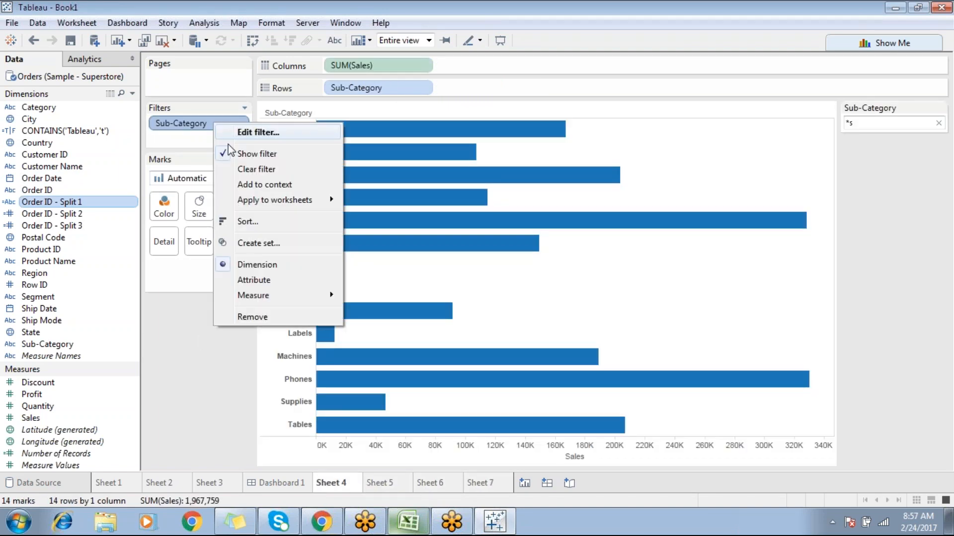
left_click(264, 137)
left_click(402, 101)
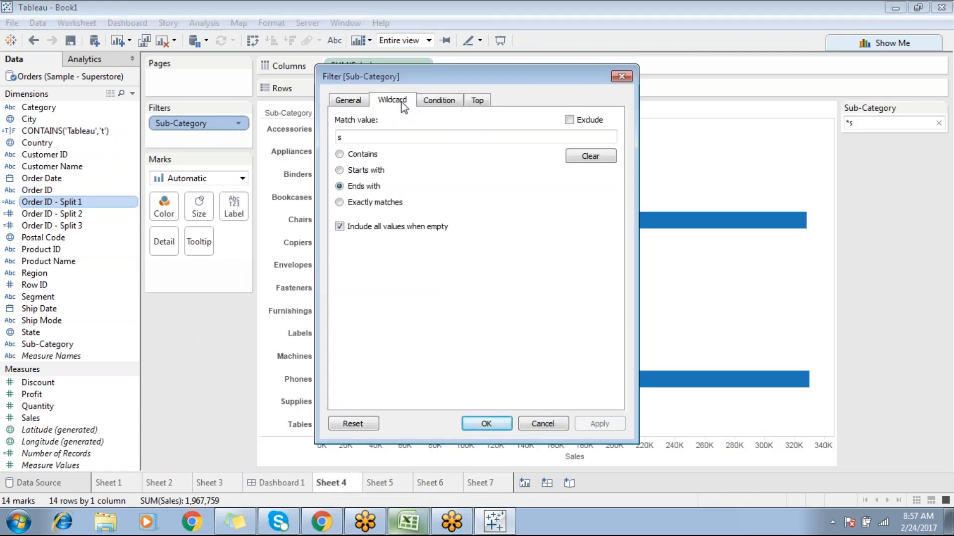
left_click(358, 205)
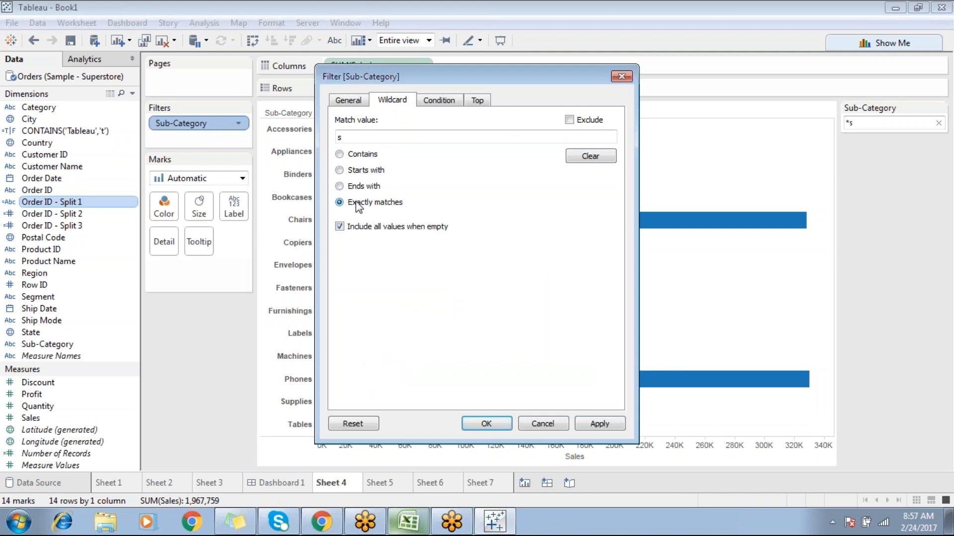
left_click_drag(456, 75, 514, 64)
left_click(442, 127)
key("BackSpace")
type("art")
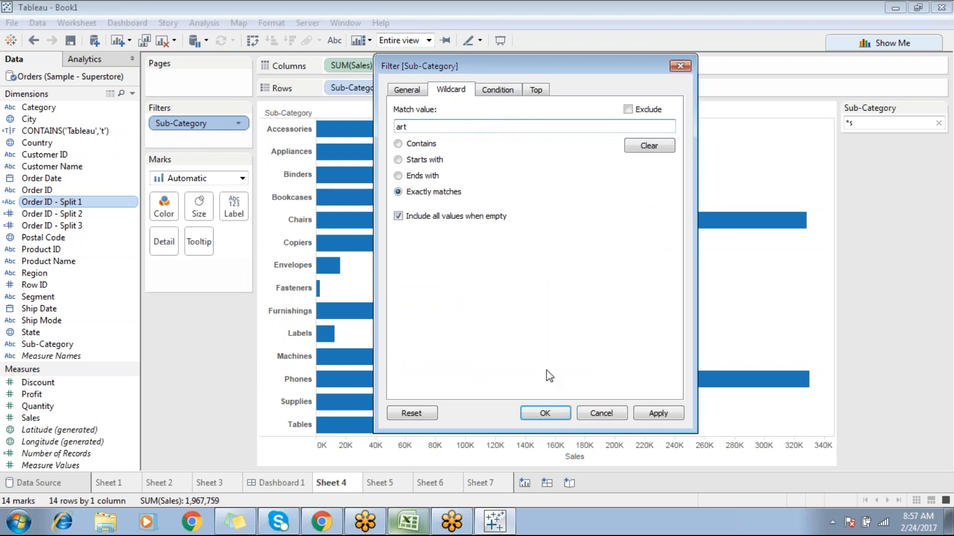
left_click(657, 414)
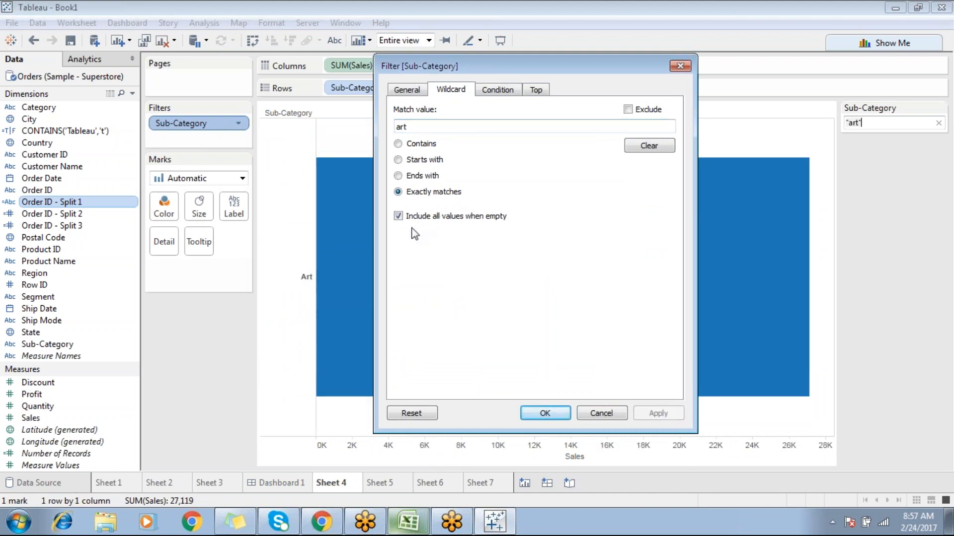
Apply the Sub-Category wildcard filter with an empty match value, and set it to exactly match "chairs".
left_click_drag(415, 127, 385, 135)
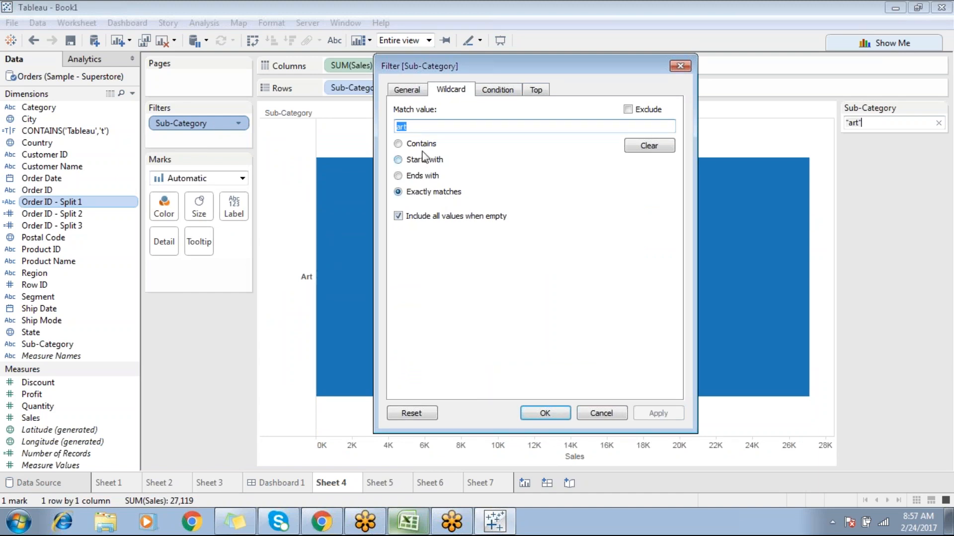
key("BackSpace")
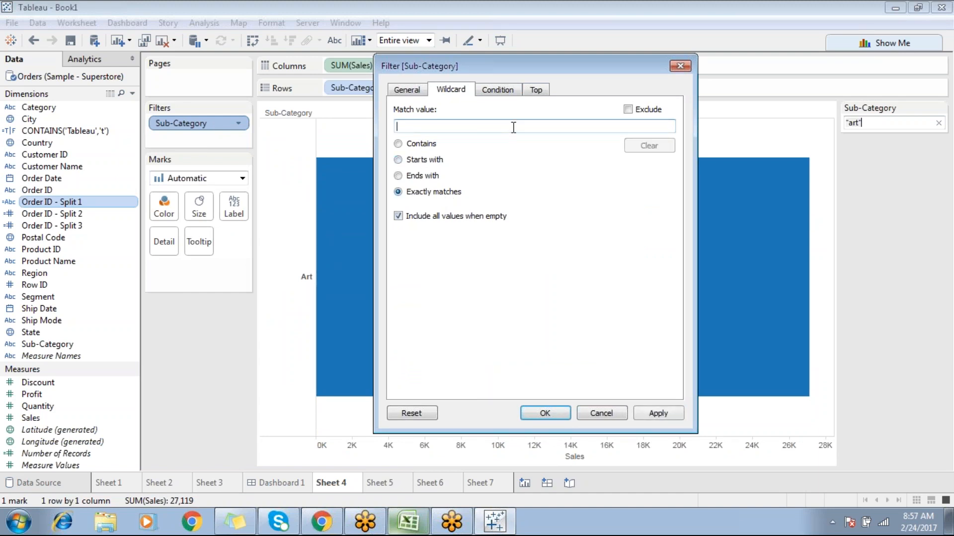
left_click(662, 414)
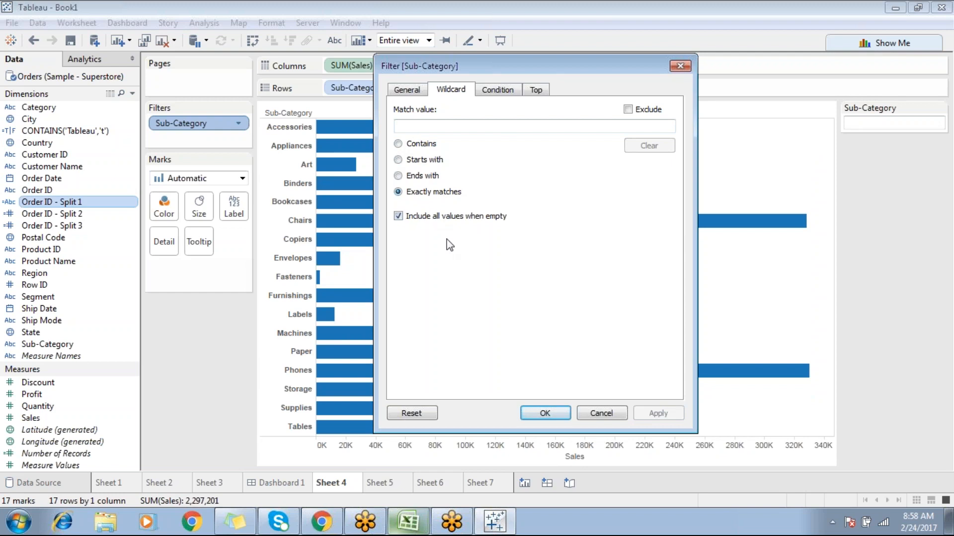
left_click(450, 127)
type("chairs")
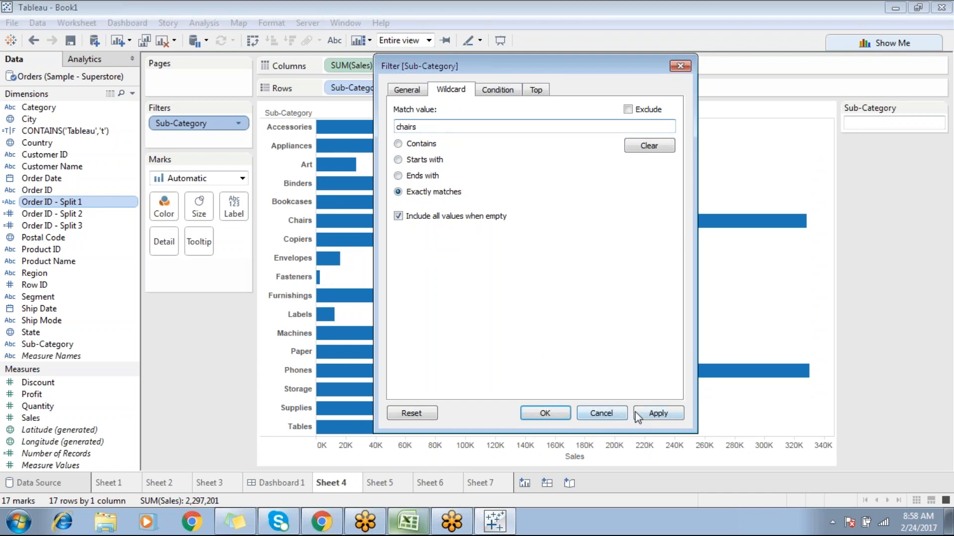
left_click(635, 413)
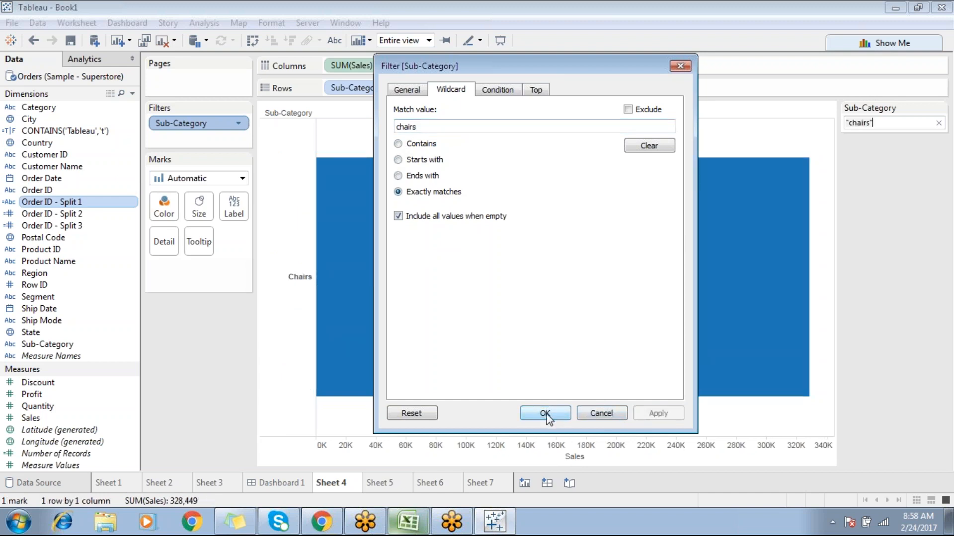
Switch the Sub-Category filter's general selection to a list with only Chairs selected, and confirm the filter.
left_click_drag(449, 129, 388, 133)
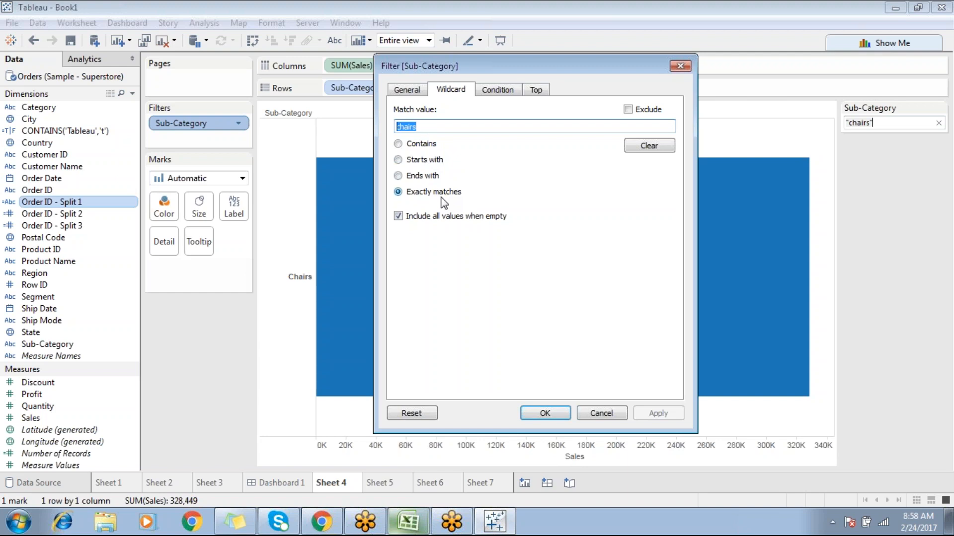
left_click(409, 92)
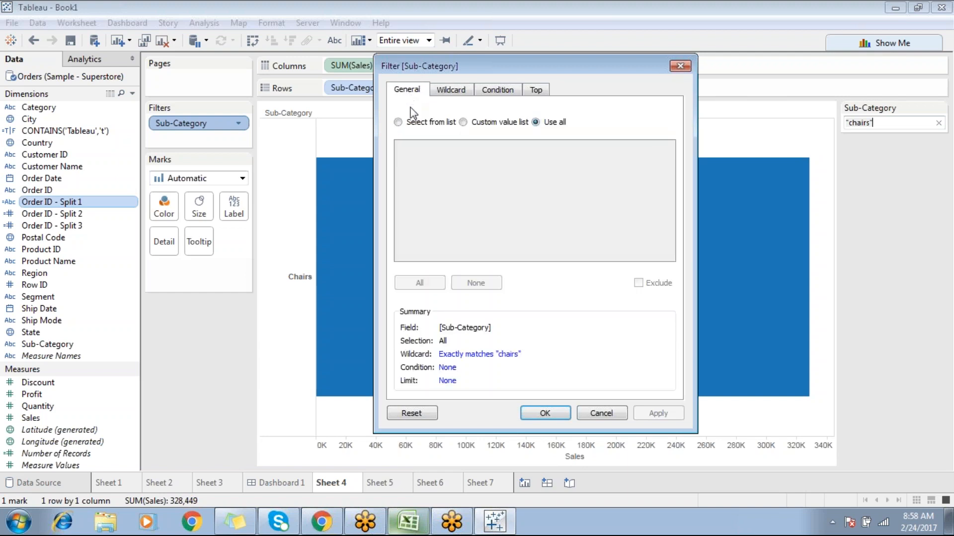
left_click(411, 124)
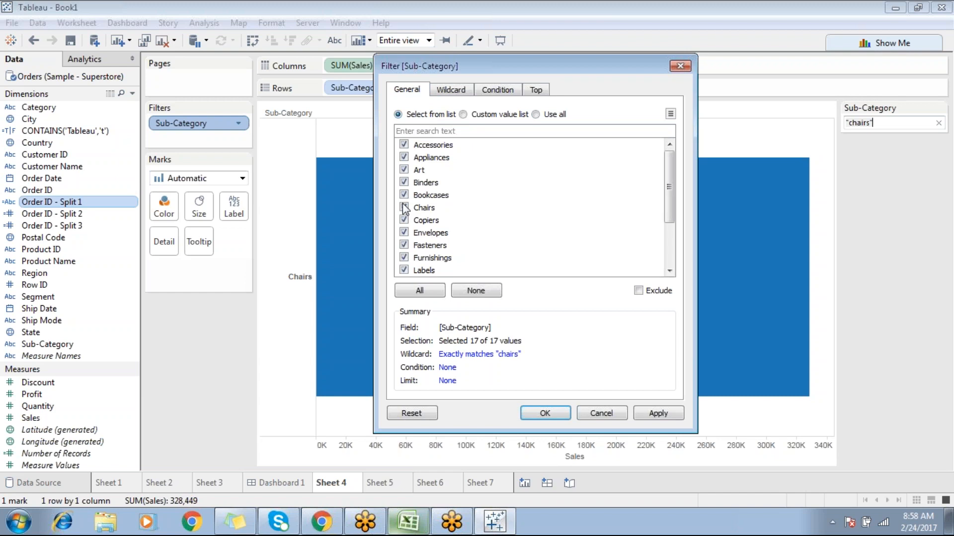
left_click(407, 146)
left_click(476, 291)
left_click(404, 207)
left_click(563, 418)
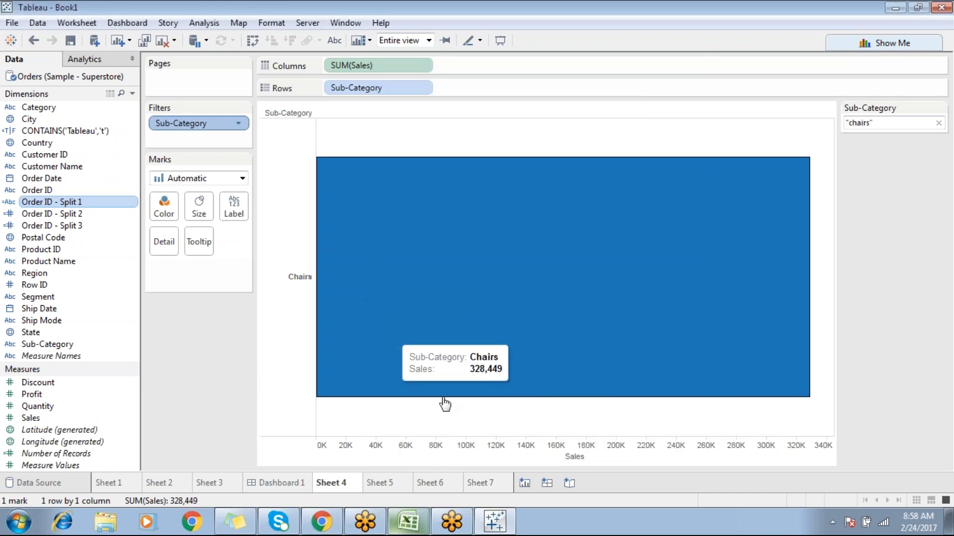
Create a new worksheet and add Sub-Category as rows with Sales as the text values.
left_click(524, 483)
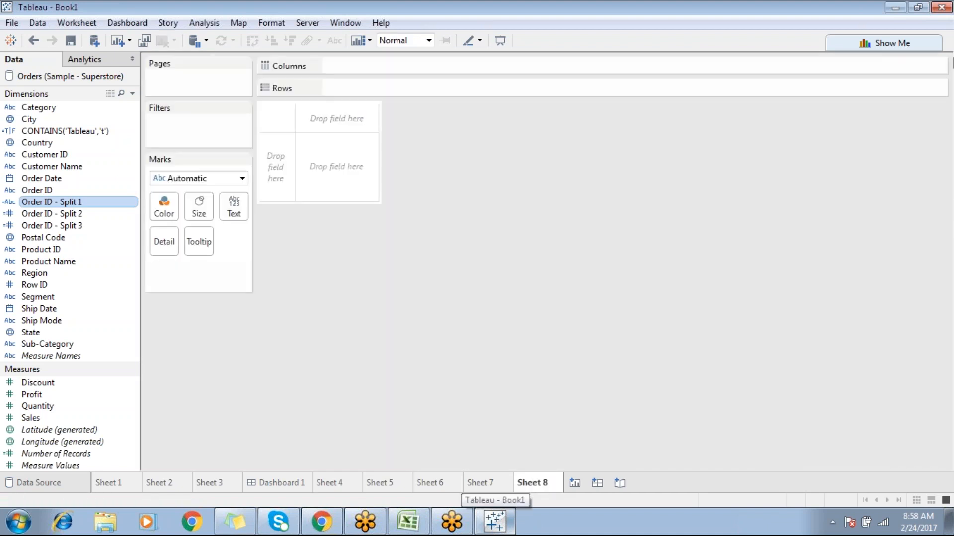
left_click(50, 345)
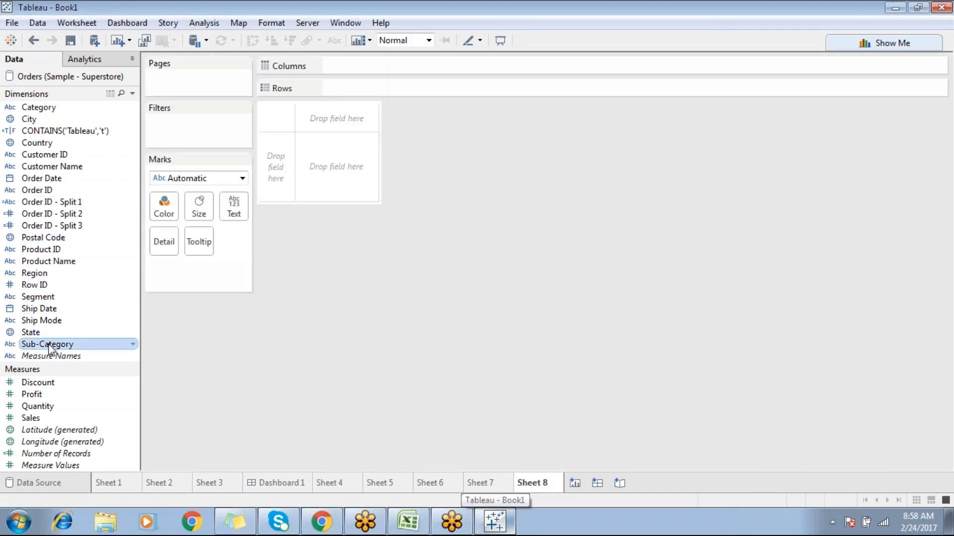
double_click(50, 346)
double_click(31, 418)
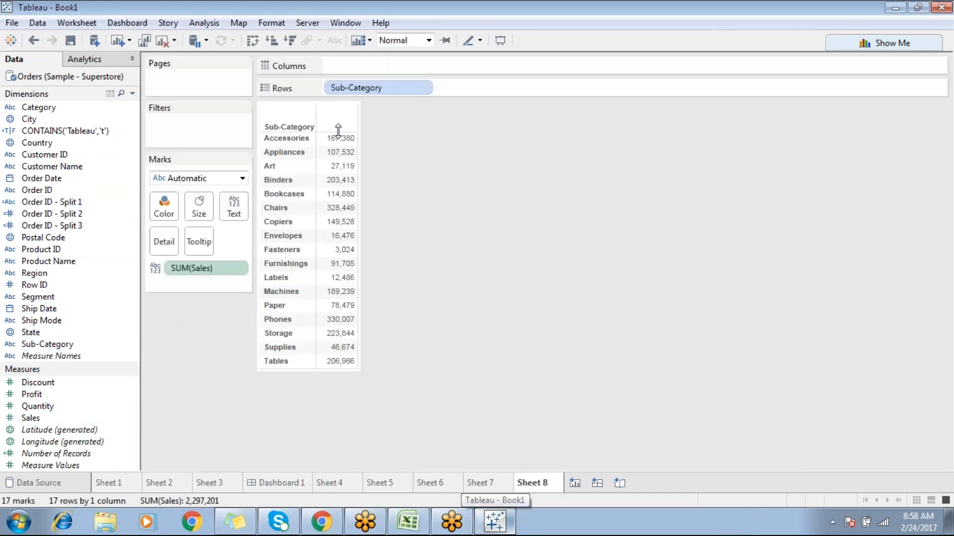
Sort the sub-categories by sales in ascending order.
left_click(271, 41)
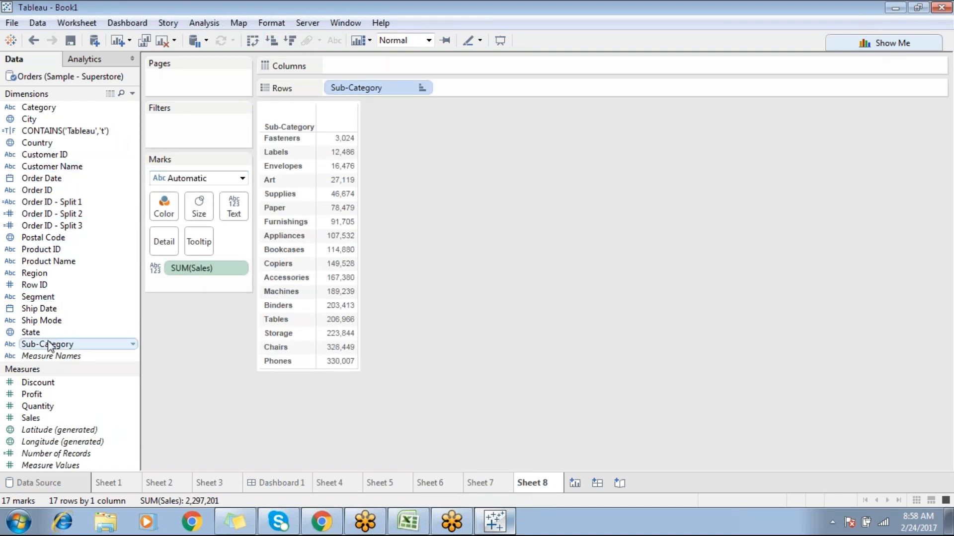
left_click_drag(64, 332, 183, 124)
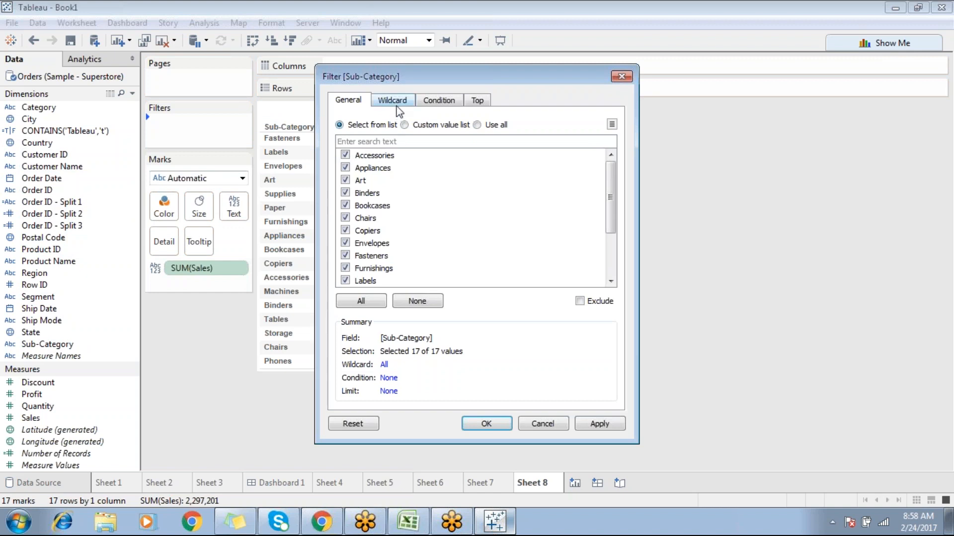
left_click(399, 104)
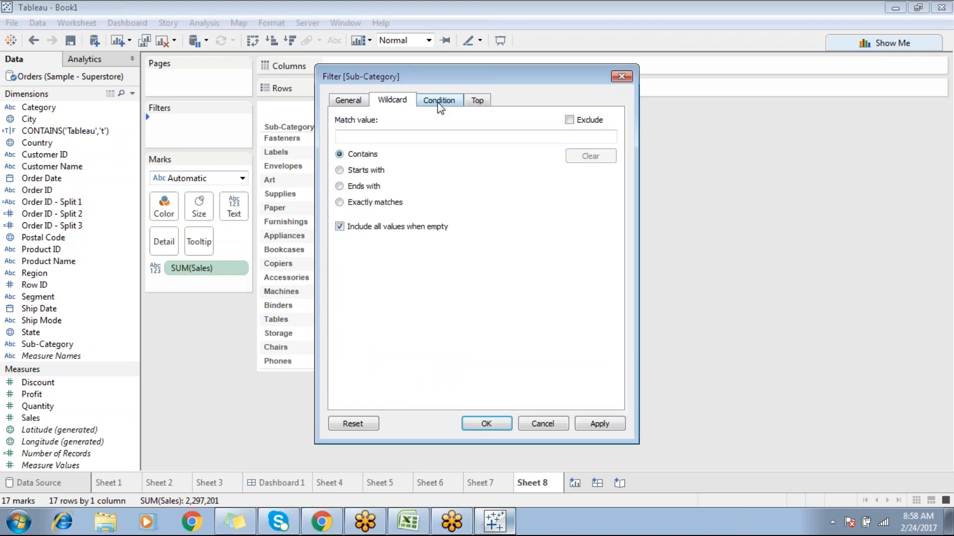
left_click(440, 104)
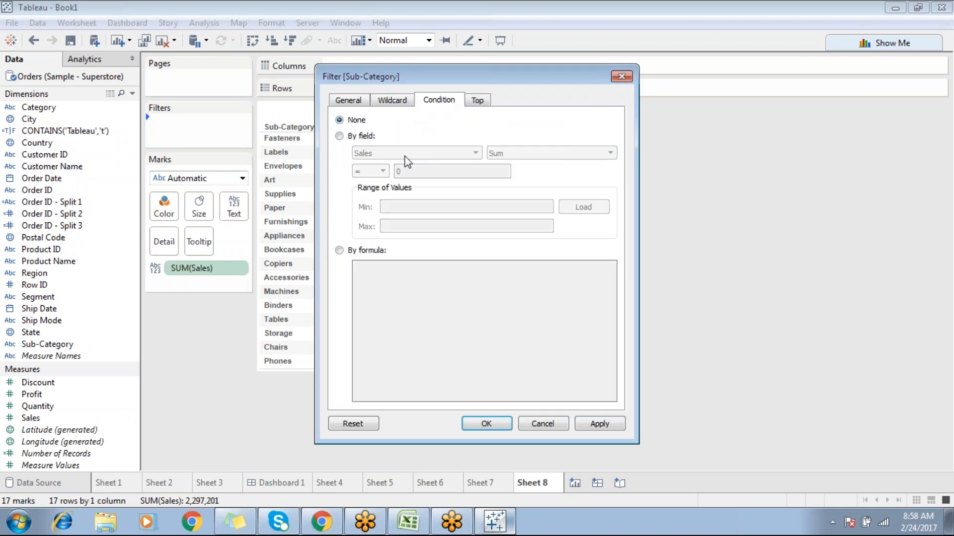
left_click(543, 424)
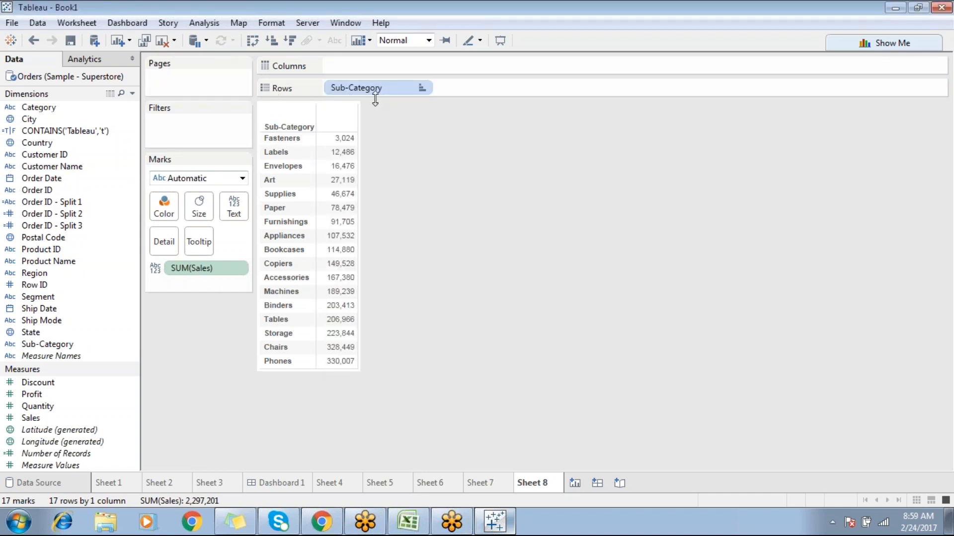
Examine the lowest and highest sub-category sales values at the two ends of the sorted table.
left_click(342, 144)
left_click(416, 319)
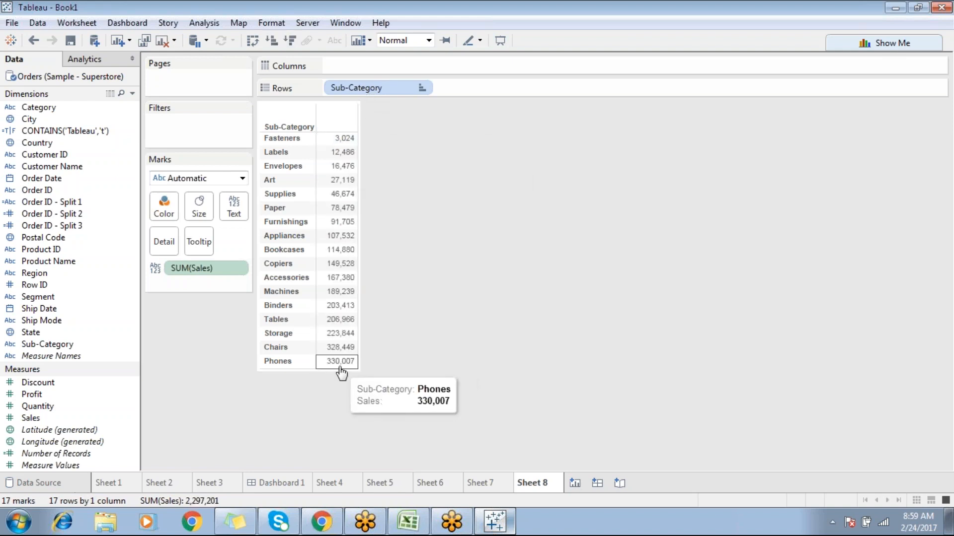
left_click(342, 361)
left_click(431, 297)
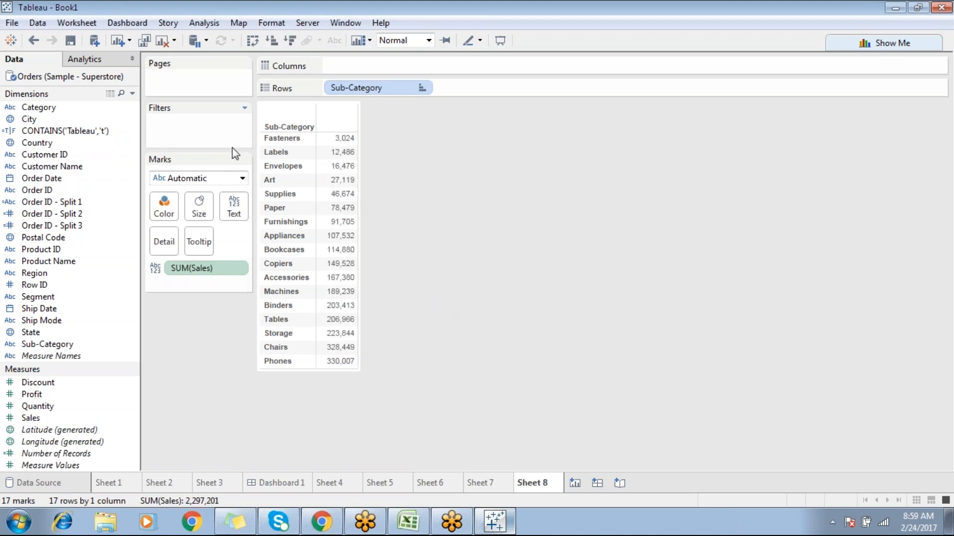
Start a Sub-Category filter with a condition by field on the sum of Sales, and load its range of values.
left_click_drag(47, 344, 172, 136)
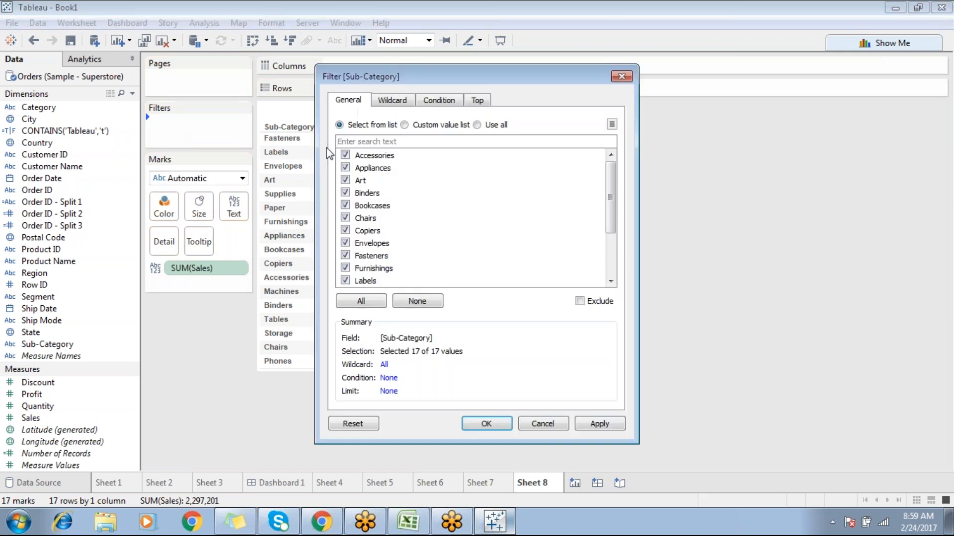
left_click(443, 102)
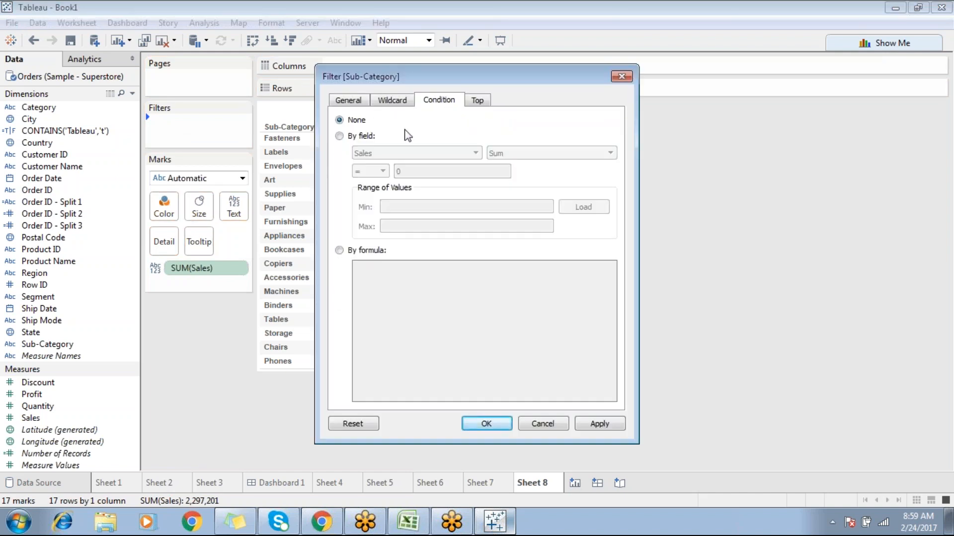
left_click(352, 144)
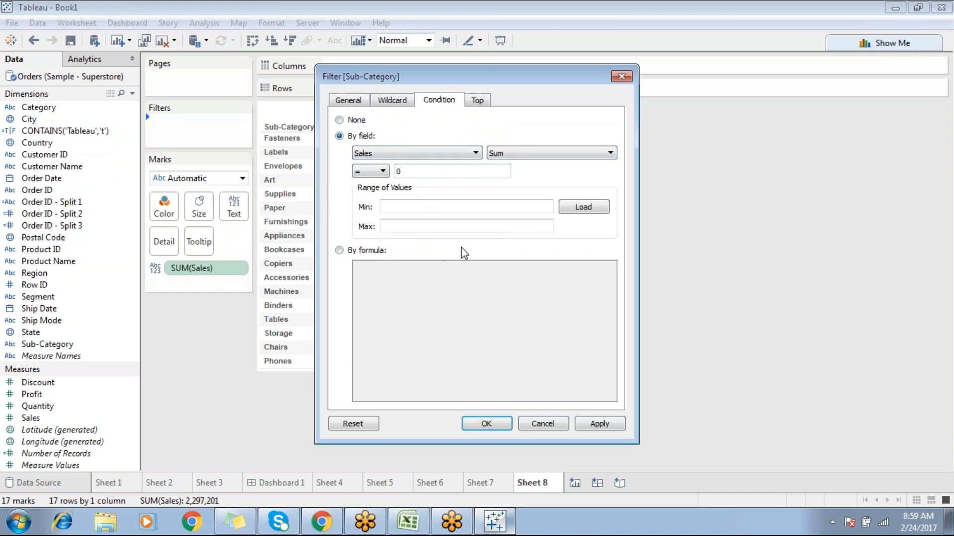
left_click(576, 214)
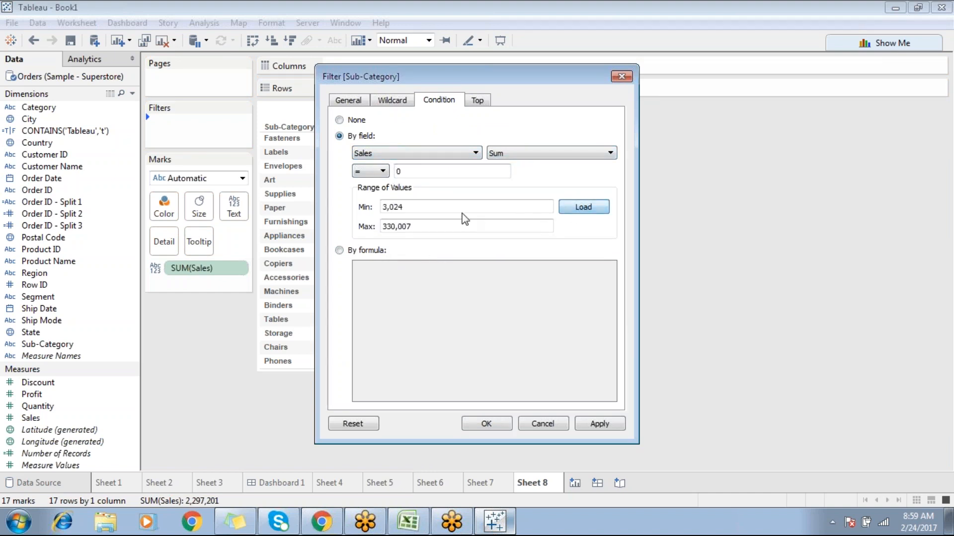
double_click(436, 207)
double_click(400, 227)
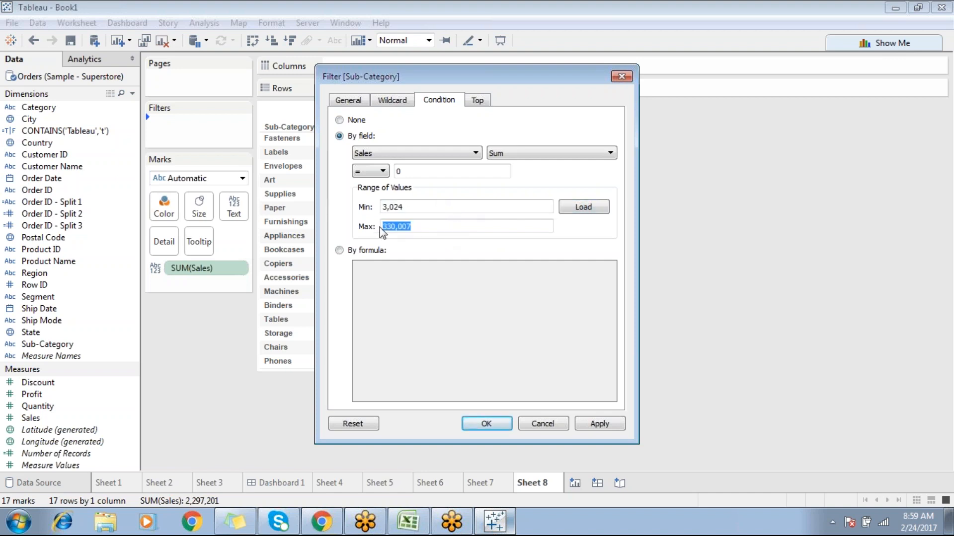
Set the filter condition to sum of Sales >= 200000, apply it and confirm the filter.
left_click_drag(437, 77, 533, 63)
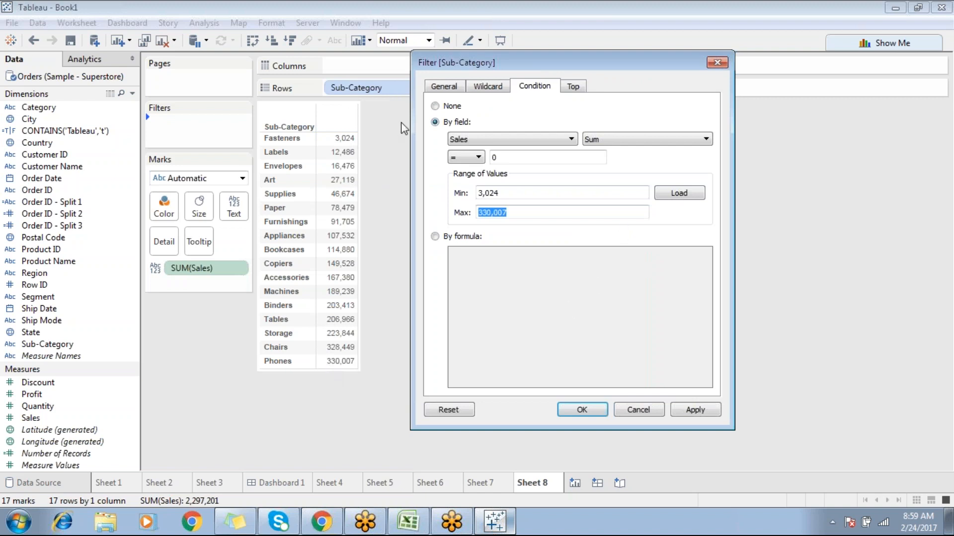
left_click(463, 158)
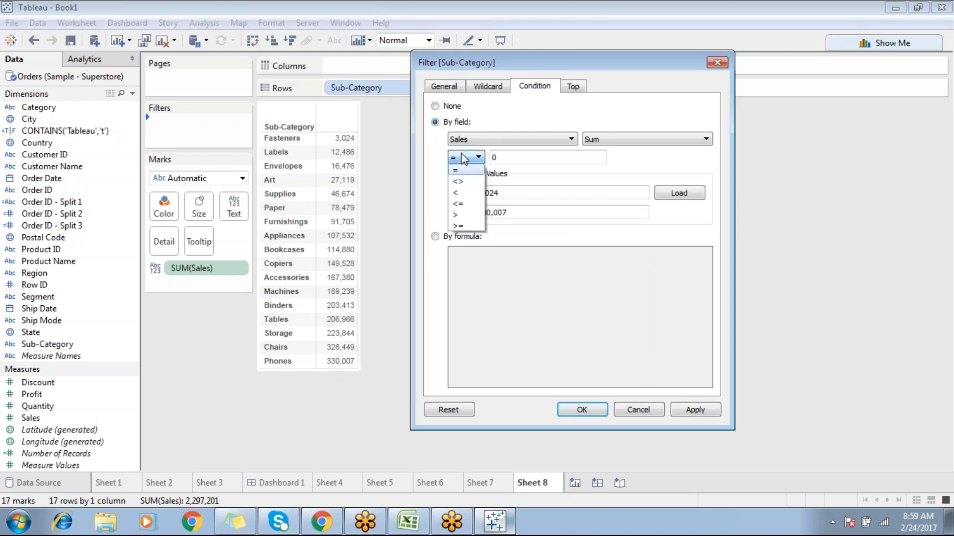
left_click(458, 227)
double_click(494, 157)
type("200000")
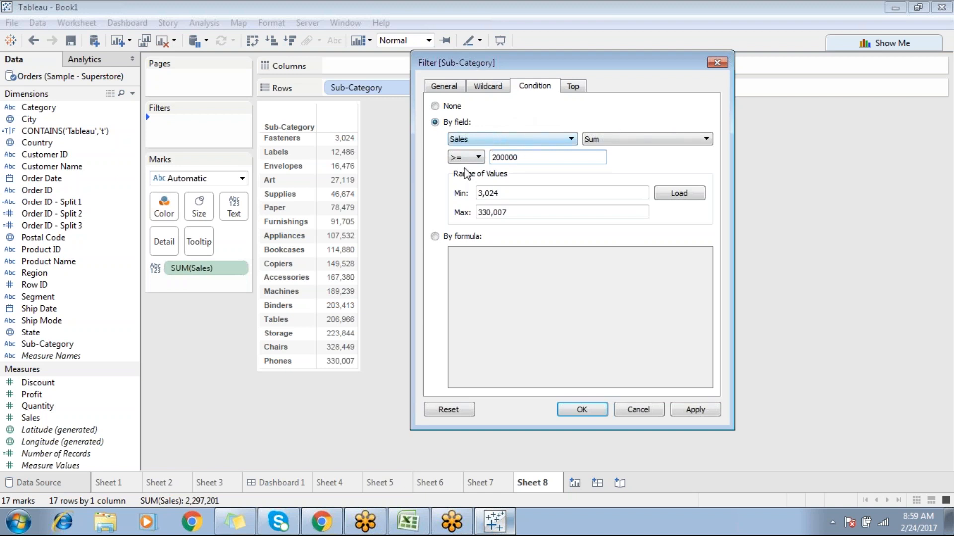
left_click(698, 409)
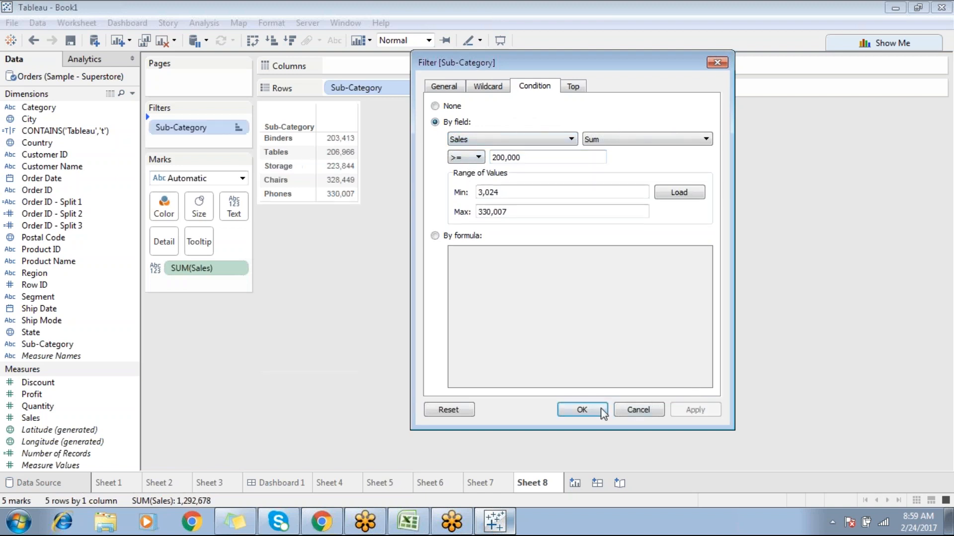
left_click(589, 409)
Review the remaining sales values and the filter's sales condition, and remove the Sub-Category filter from the sheet.
left_click_drag(342, 137, 348, 201)
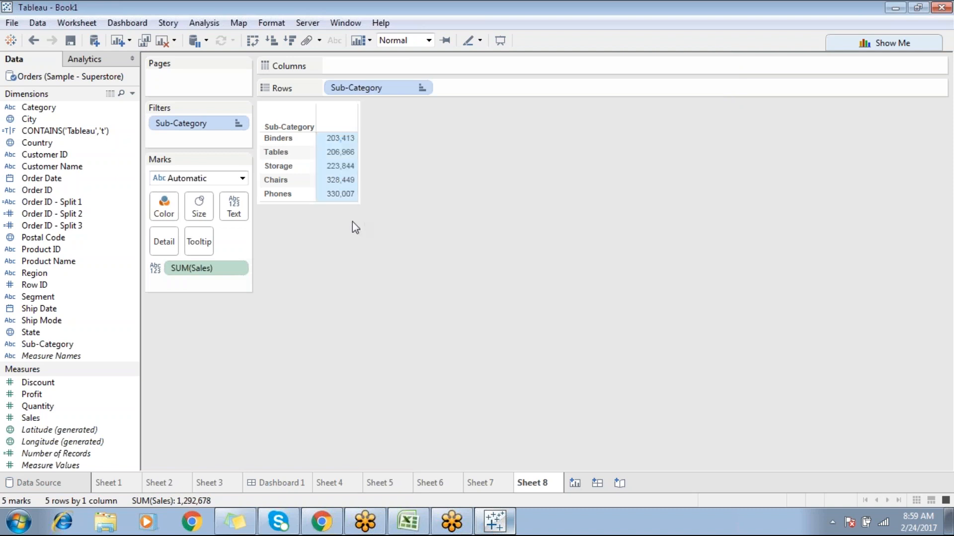
right_click(207, 125)
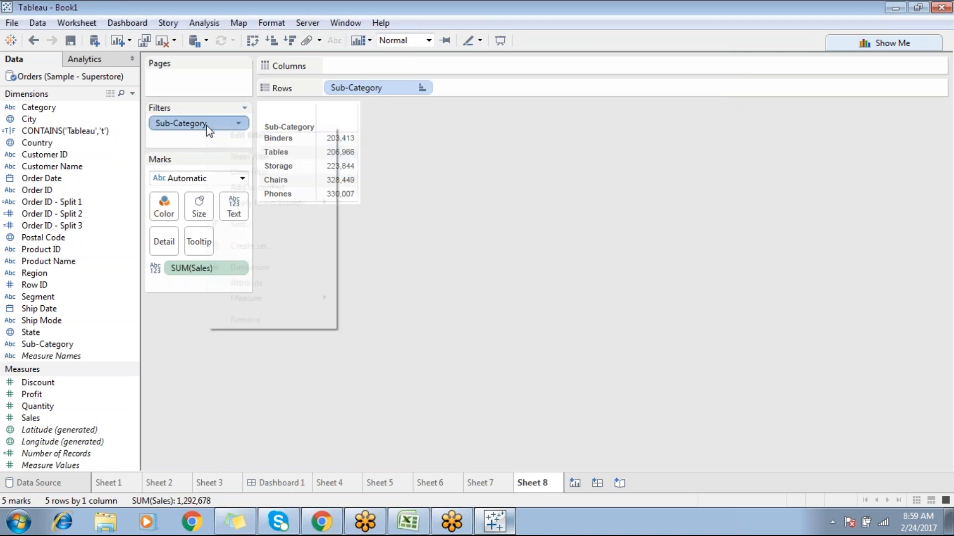
left_click(247, 136)
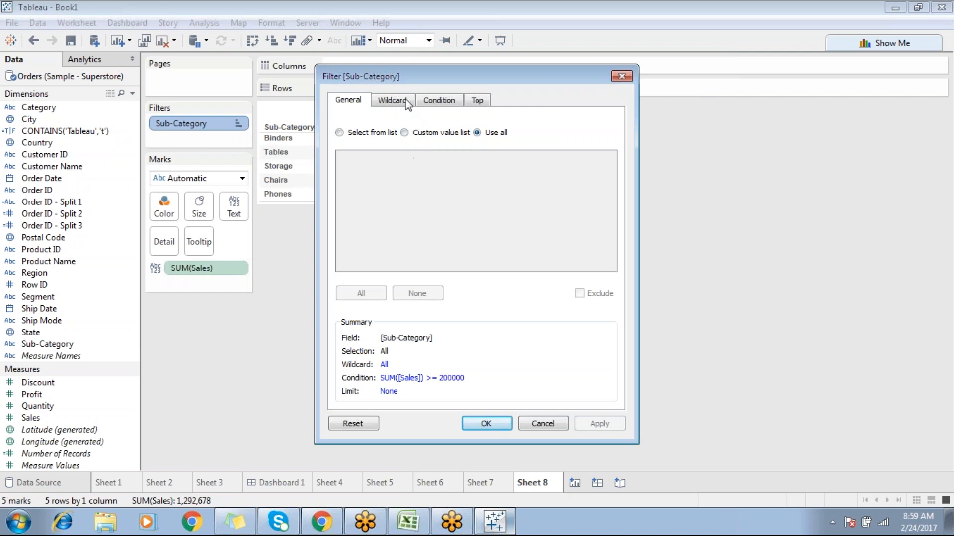
left_click(439, 101)
left_click(421, 169)
left_click_drag(434, 171, 380, 169)
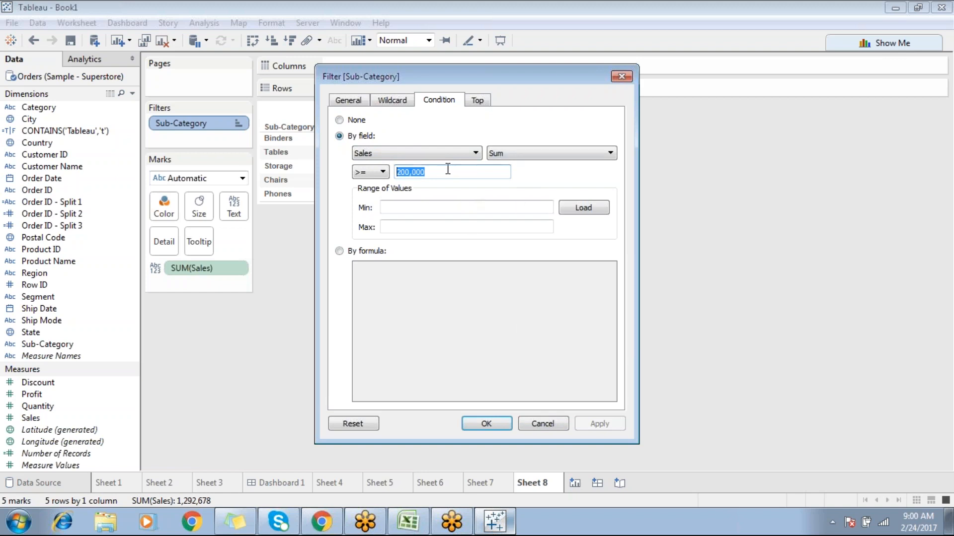
left_click_drag(456, 171, 388, 171)
left_click(542, 425)
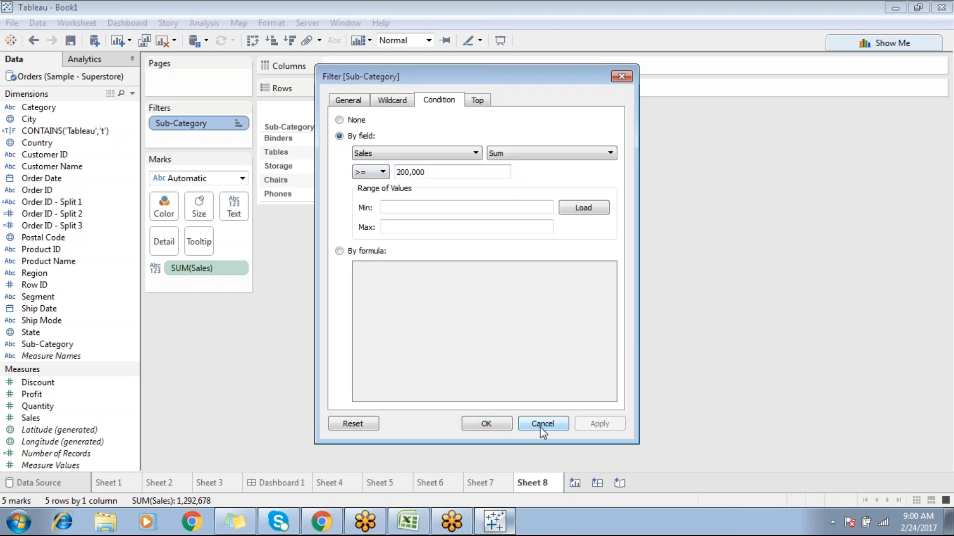
left_click_drag(222, 128, 318, 149)
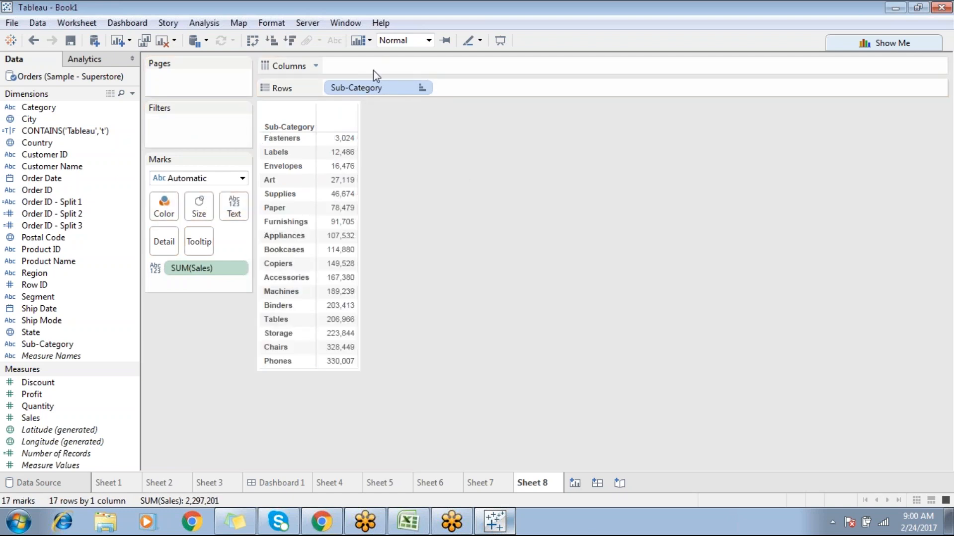
Create a calculated field with the formula RANK(SUM([Sales])).
left_click(204, 22)
left_click(223, 277)
left_click(285, 251)
type("rank")
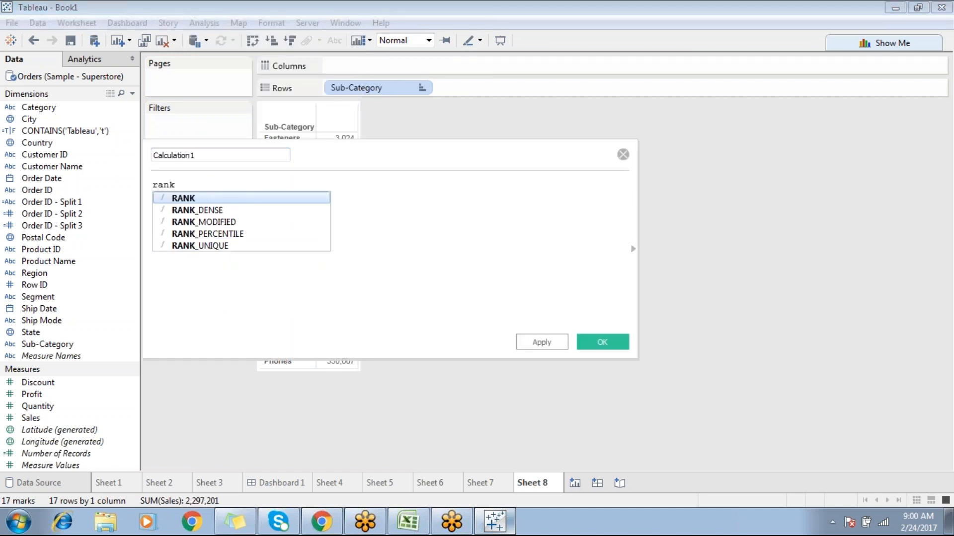
key("Return")
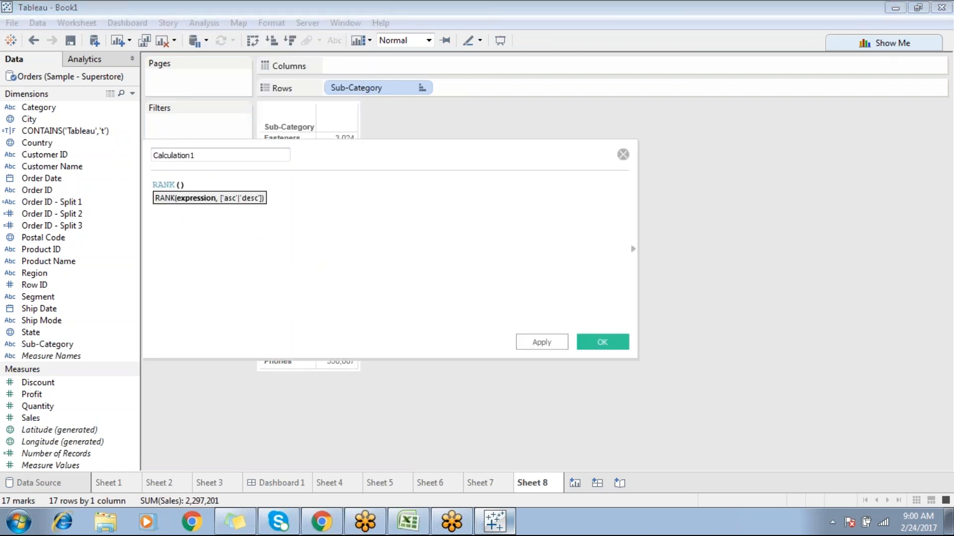
type("su")
key("BackSpace")
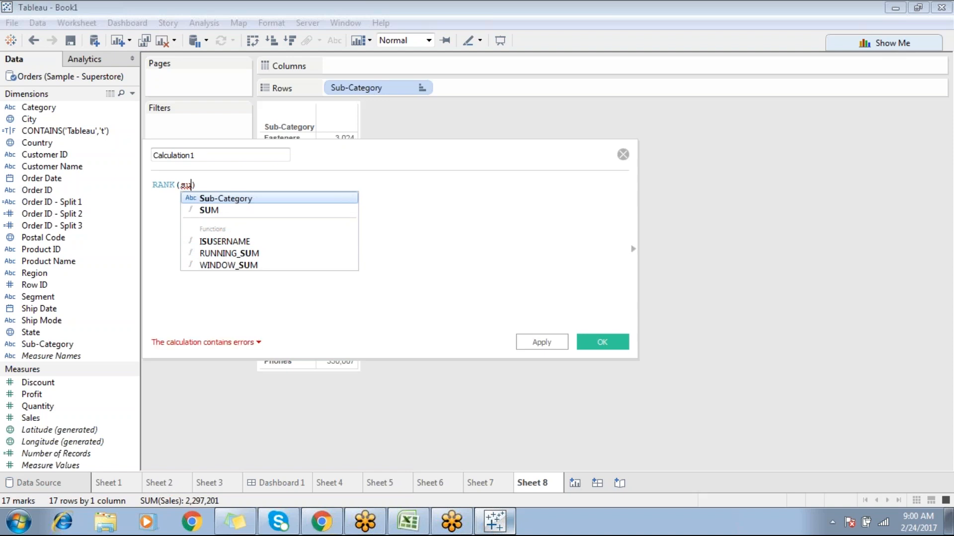
type("um")
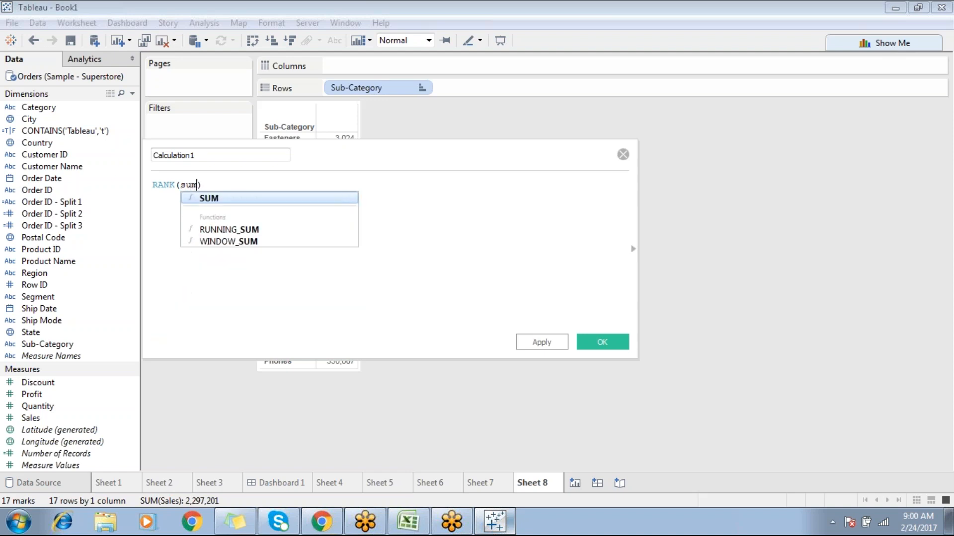
key("Return")
type("sal")
key("Return")
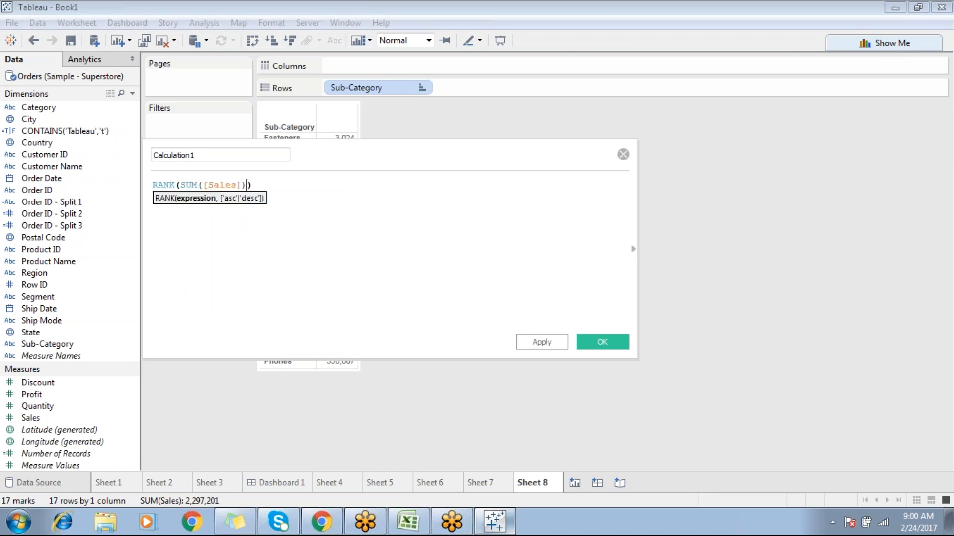
left_click(275, 264)
Name the new calculated field Rank and save it.
left_click_drag(216, 156, 98, 155)
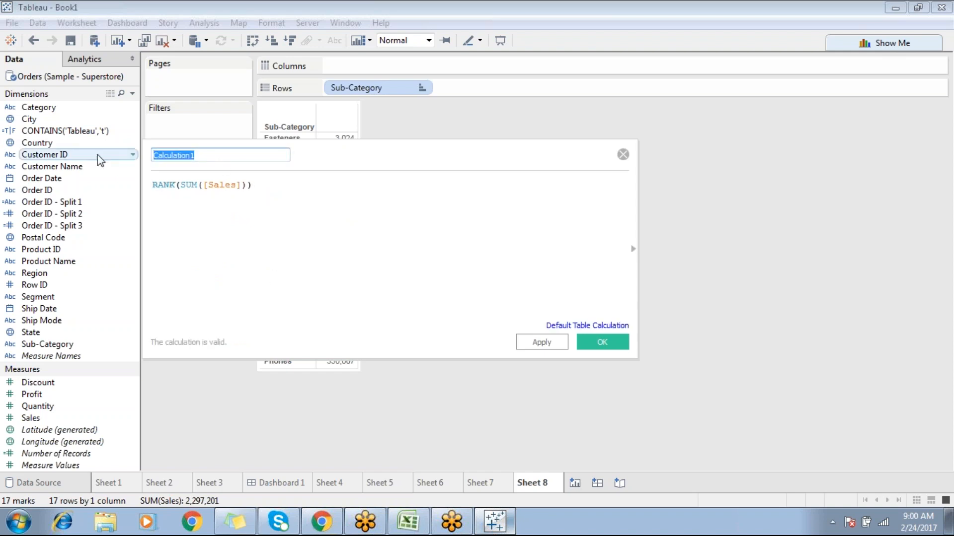
type("Rank")
left_click(603, 344)
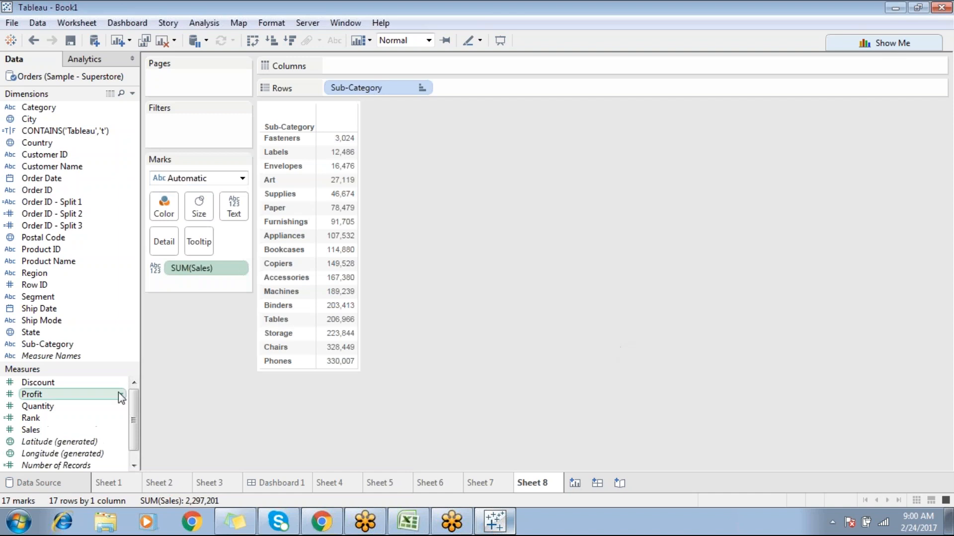
Add the Rank measure to the sub-category table and order the rows from highest to lowest sales.
double_click(41, 417)
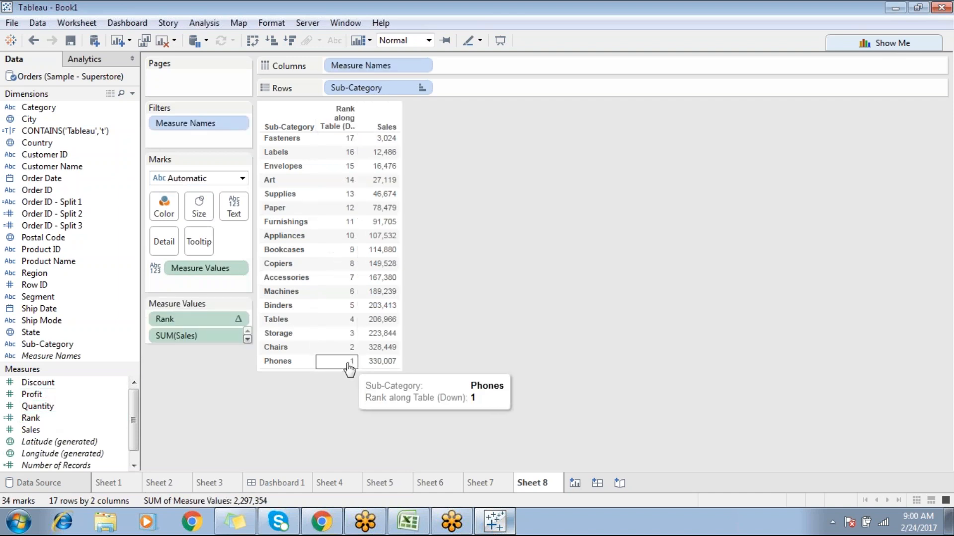
left_click_drag(347, 304, 354, 139)
left_click(501, 164)
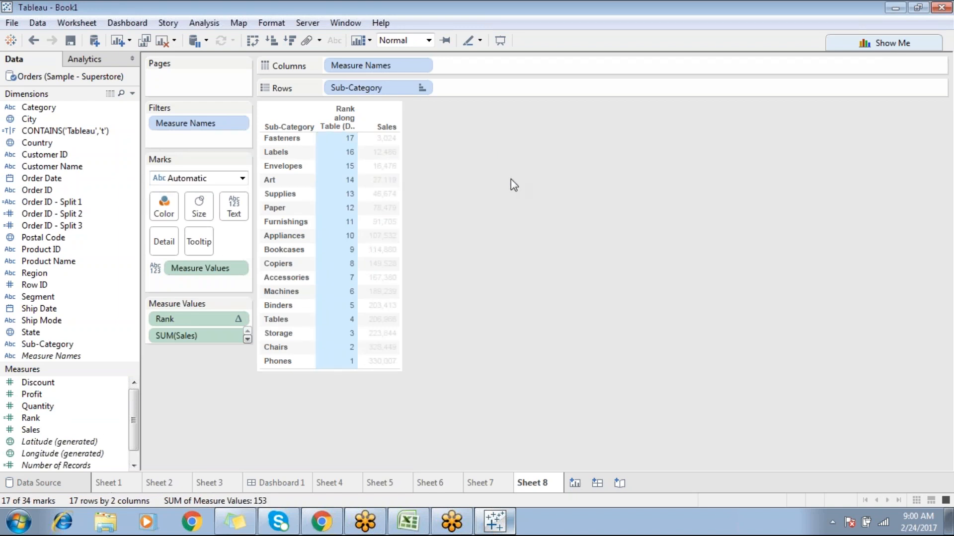
left_click(363, 253)
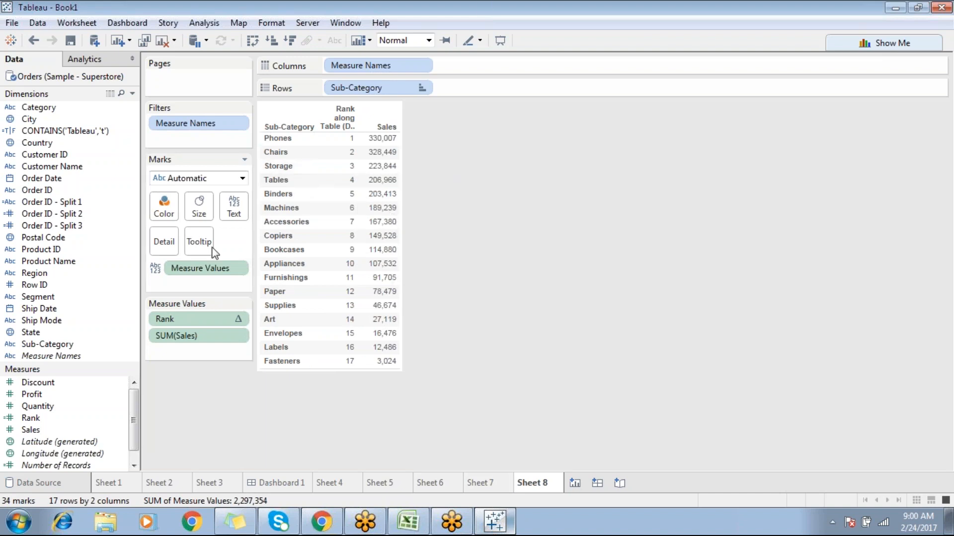
Try changing the Rank calculation to RANK(SUM([Sales]))=5 and apply it to the sheet.
right_click(84, 418)
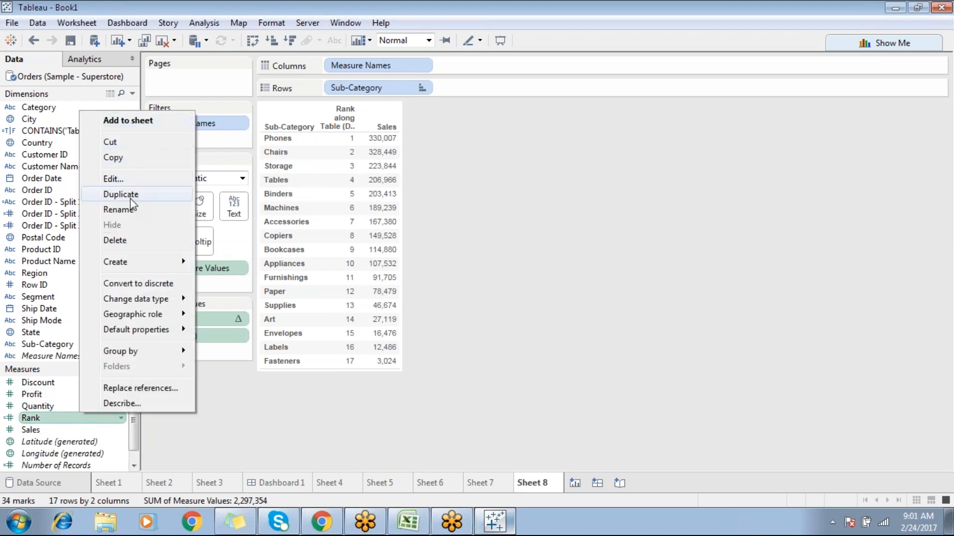
left_click(127, 179)
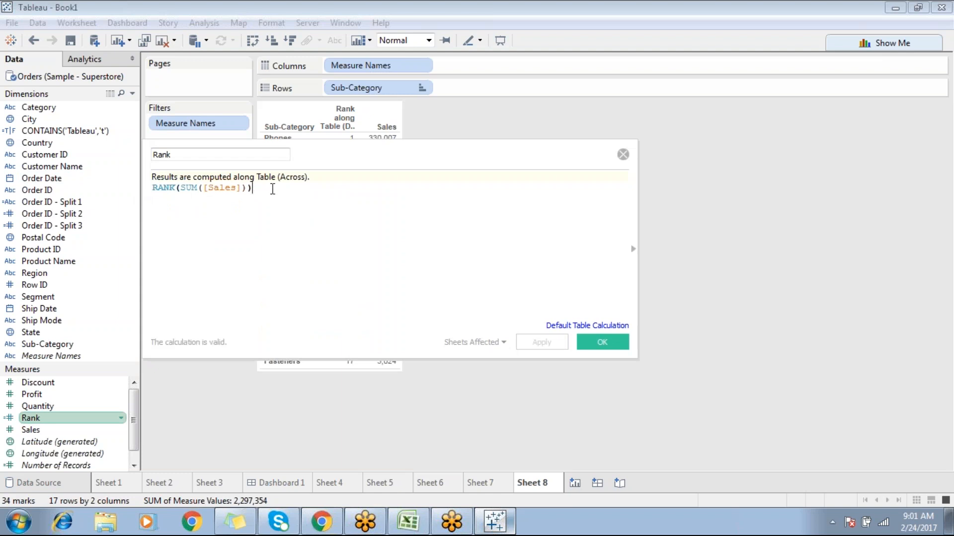
type("=5")
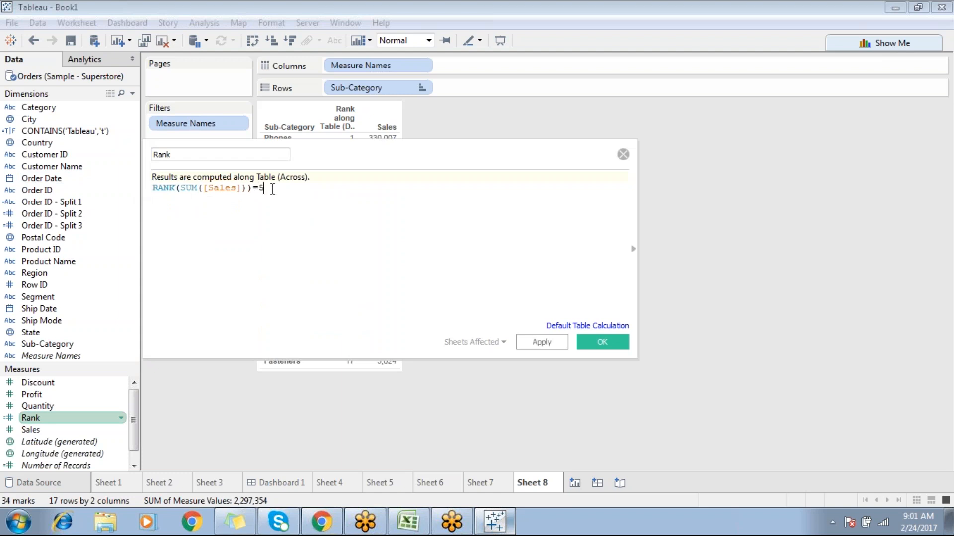
left_click(559, 342)
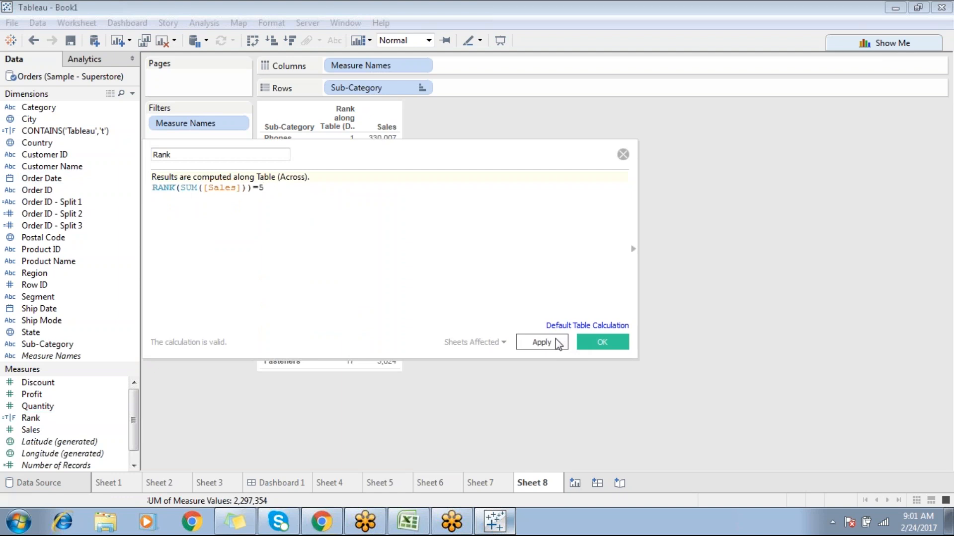
left_click_drag(399, 150, 498, 212)
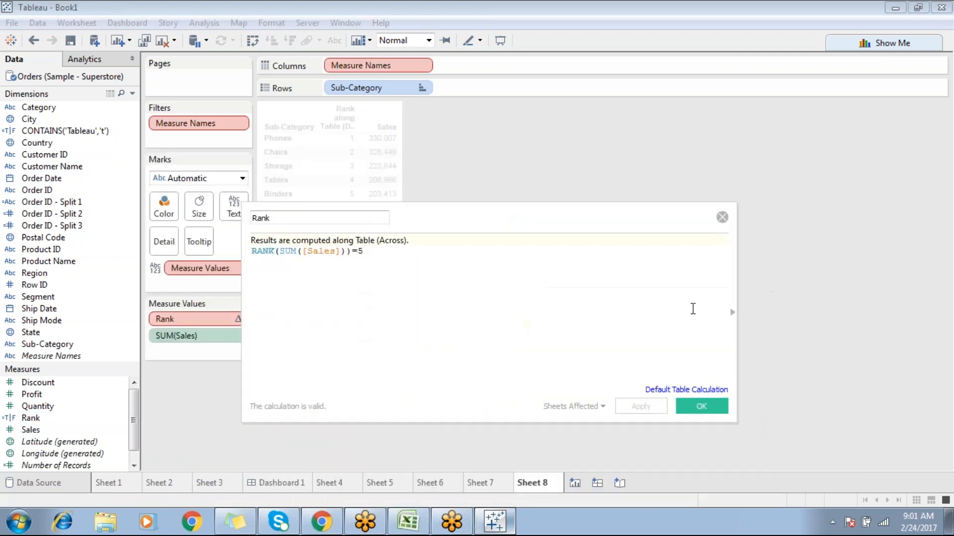
left_click(723, 218)
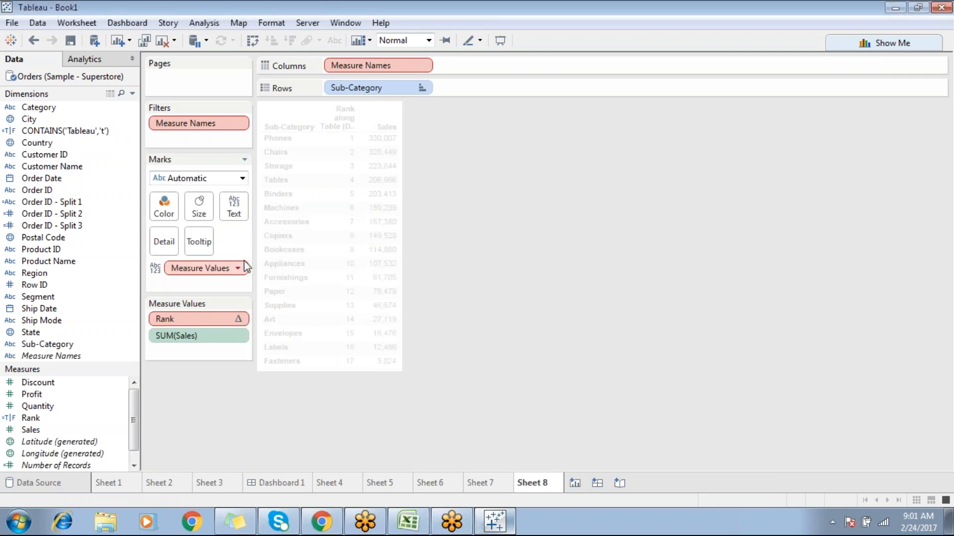
Show a filter control for the Rank measure and check its available display options.
left_click(237, 320)
left_click(222, 358)
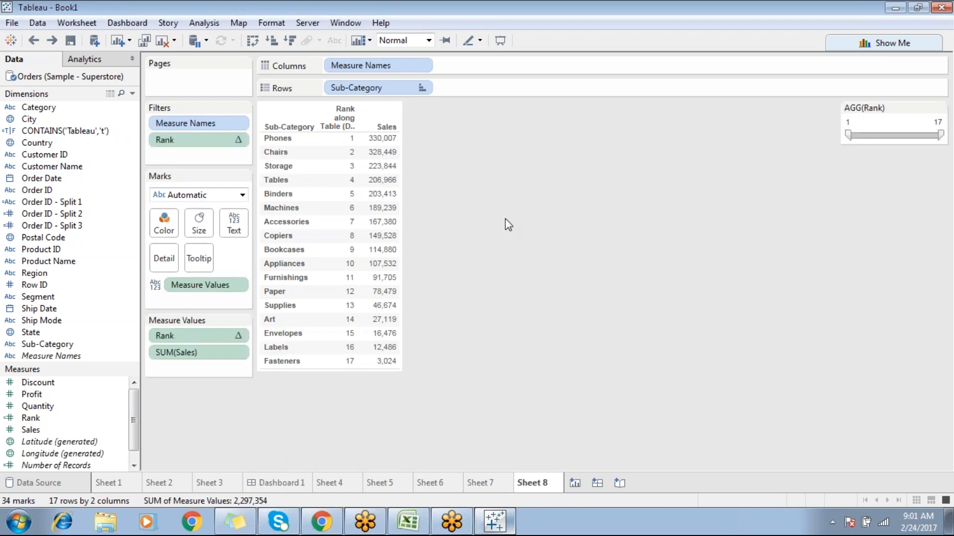
left_click(933, 37)
left_click(941, 108)
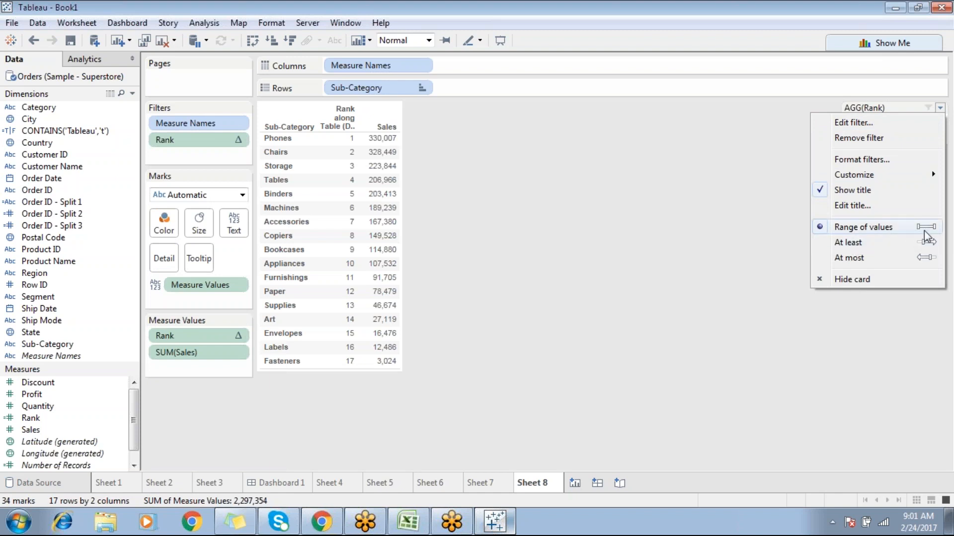
left_click(892, 108)
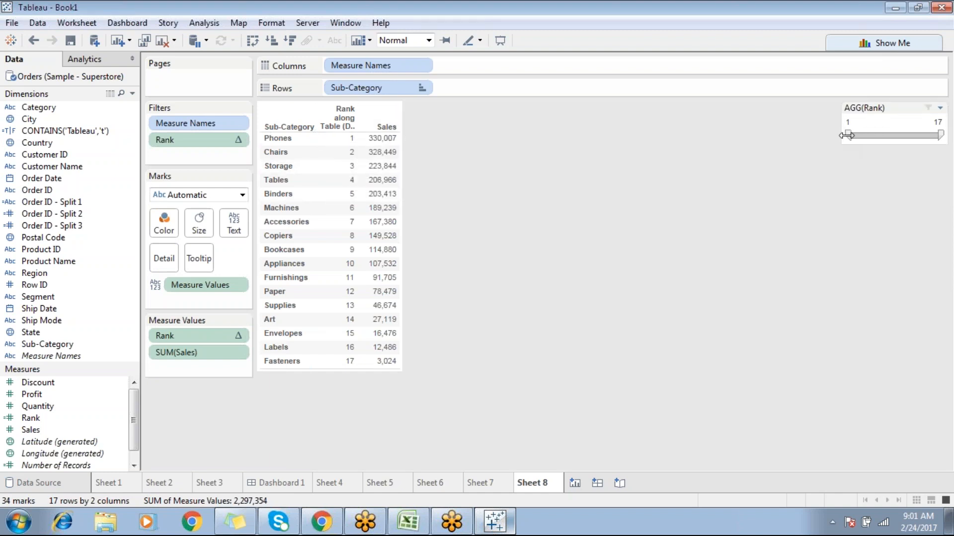
Narrow the Rank filter's range to 5 through 5, and remove the filter from the sheet.
left_click_drag(843, 135, 874, 135)
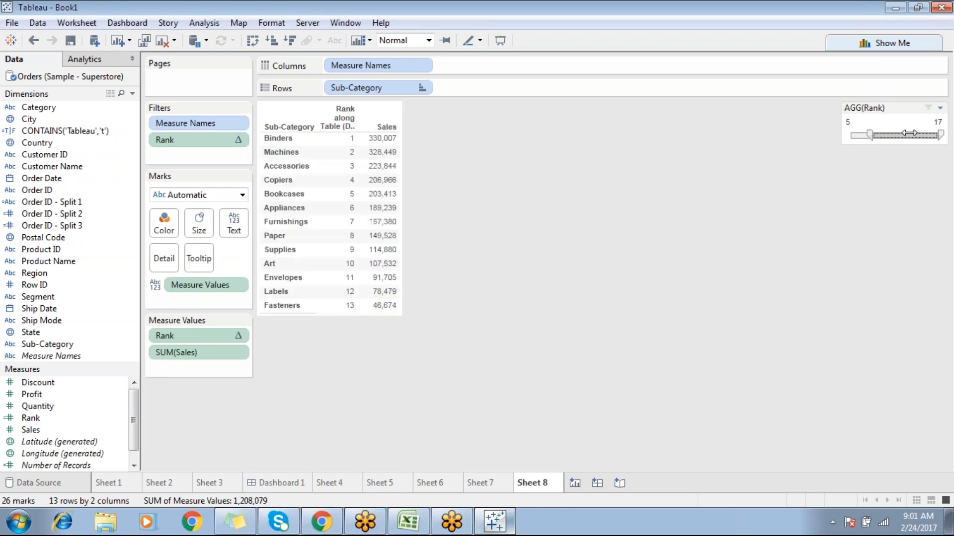
left_click_drag(939, 135, 873, 135)
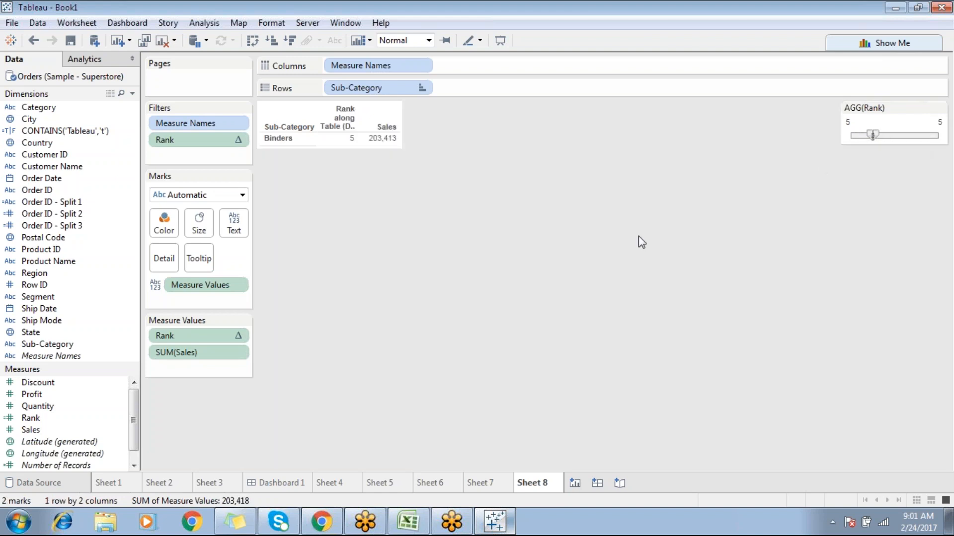
mouse_move(330, 145)
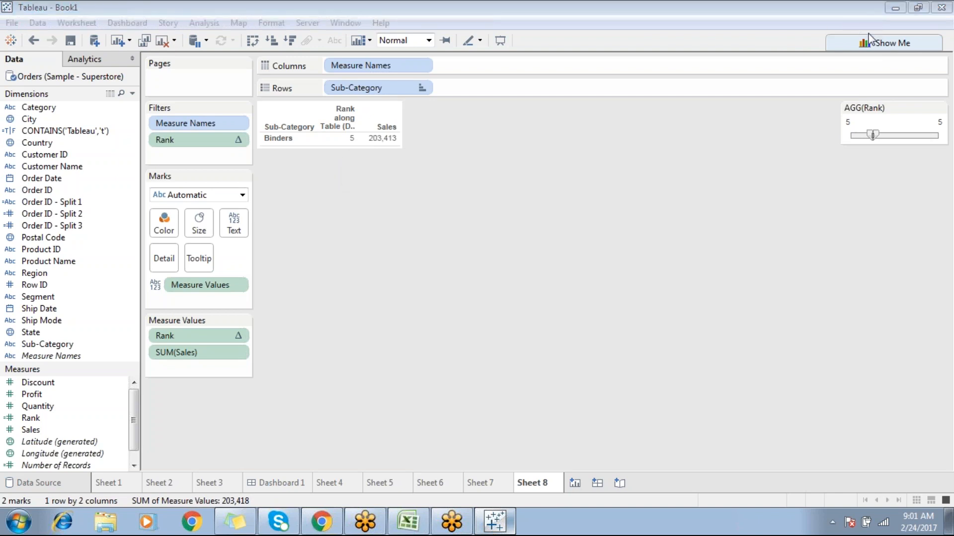
left_click(862, 264)
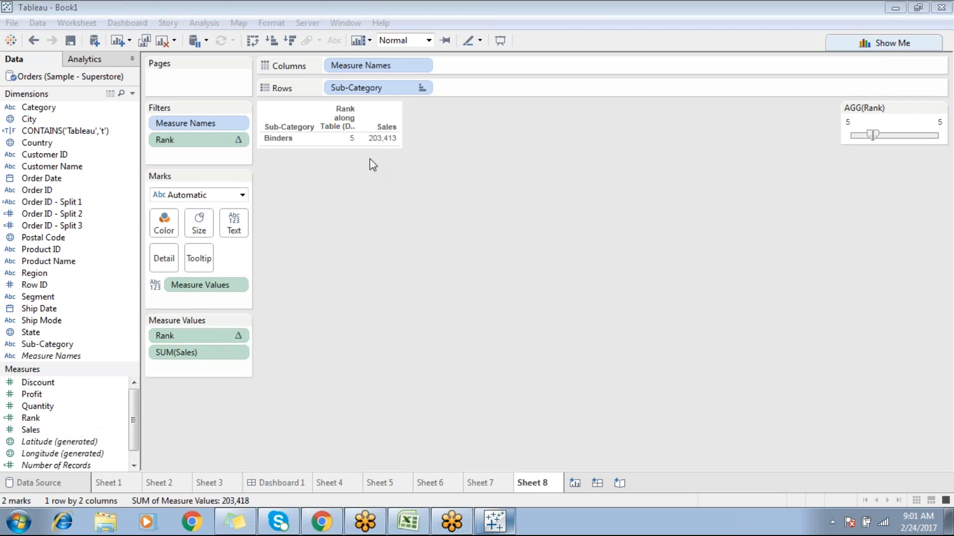
mouse_move(358, 147)
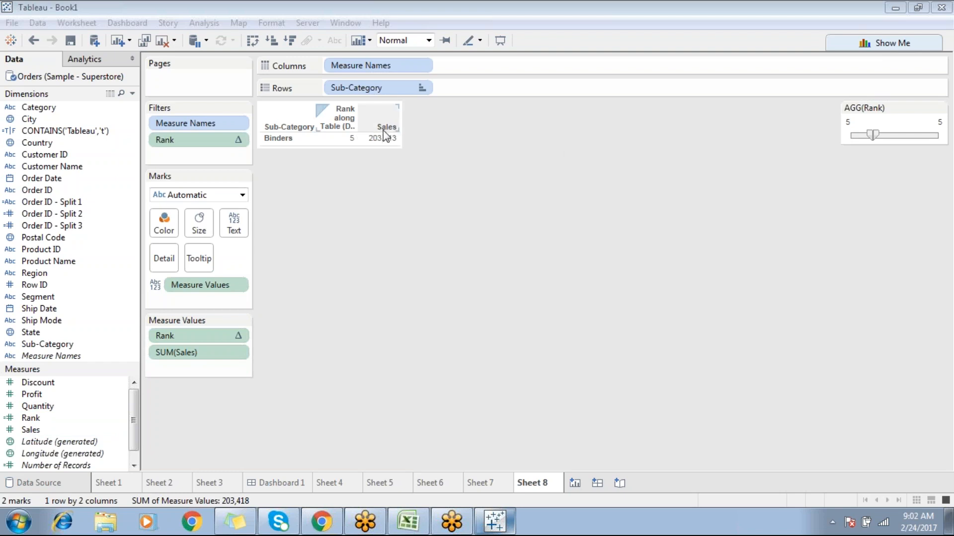
left_click_drag(182, 142, 306, 409)
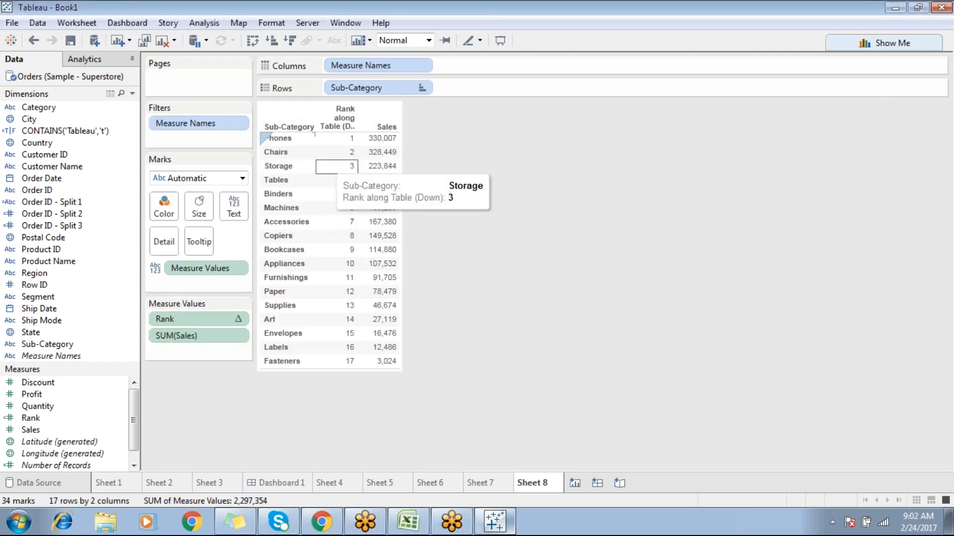
Add an INDEX() calculation to the columns and show the view as a text table.
double_click(463, 65)
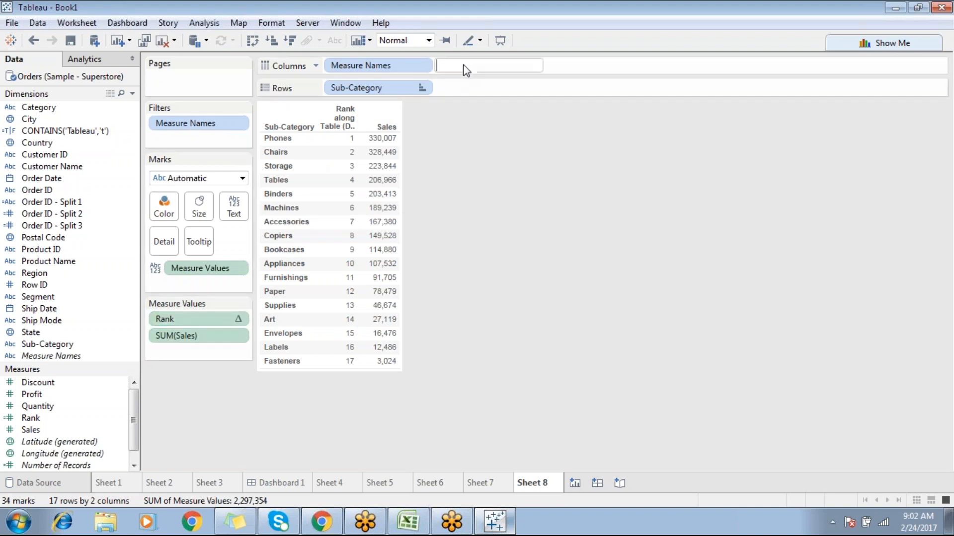
type("in")
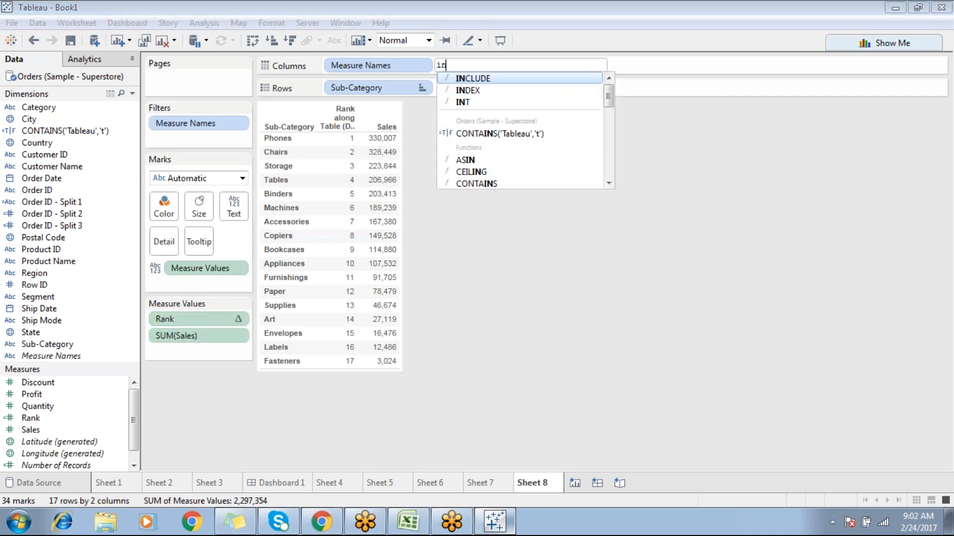
key("Down")
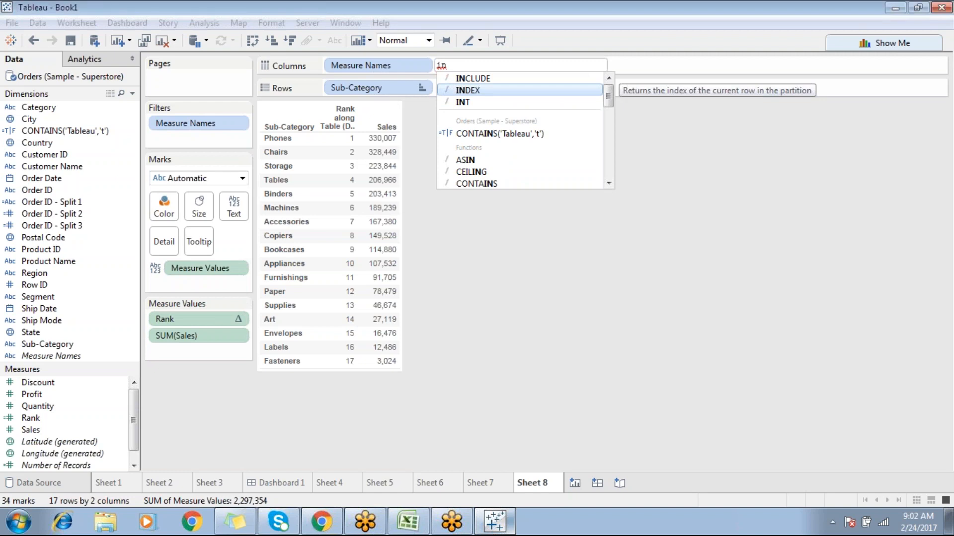
key("Return")
key("Return")
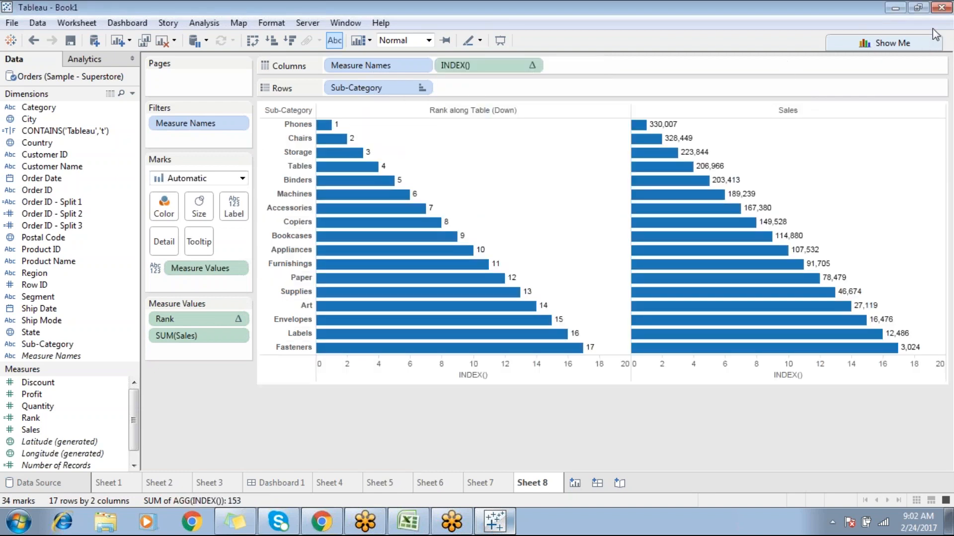
left_click(903, 43)
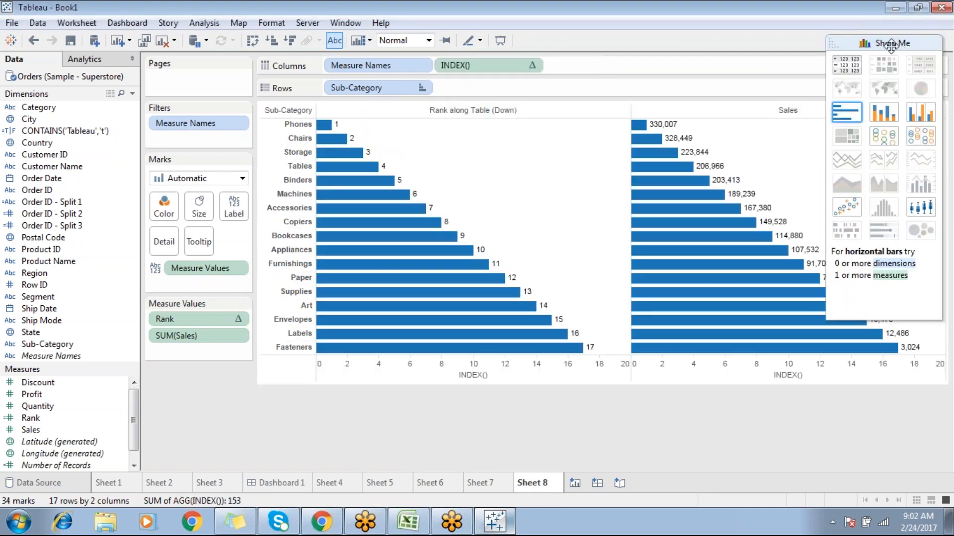
left_click(847, 72)
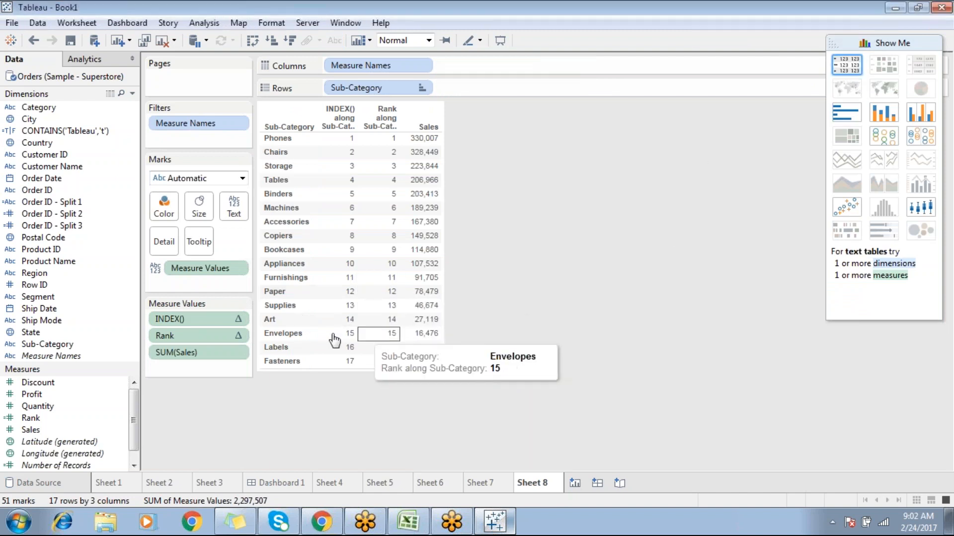
Check the INDEX() column against the Rank column and sort the sub-categories in ascending order of sales.
left_click_drag(333, 142, 368, 398)
left_click(368, 398)
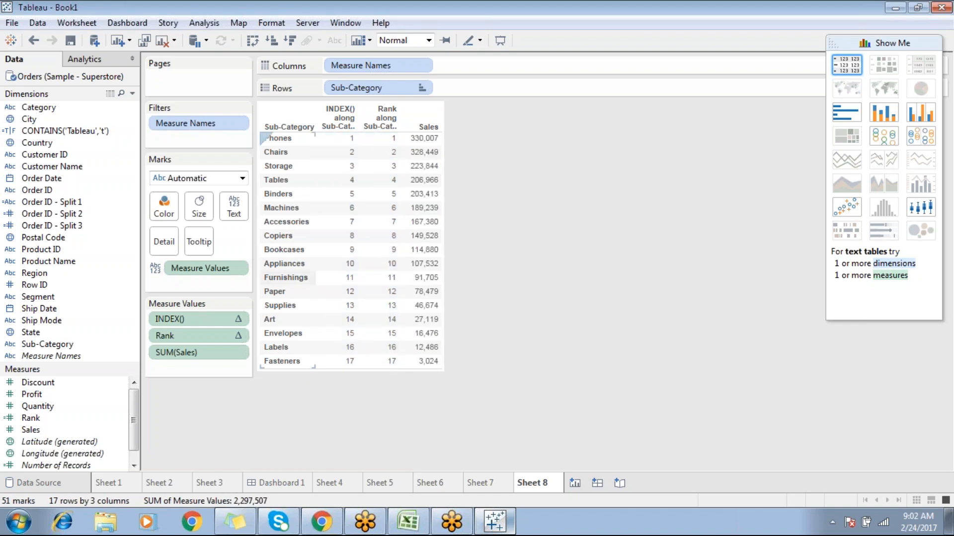
left_click(271, 40)
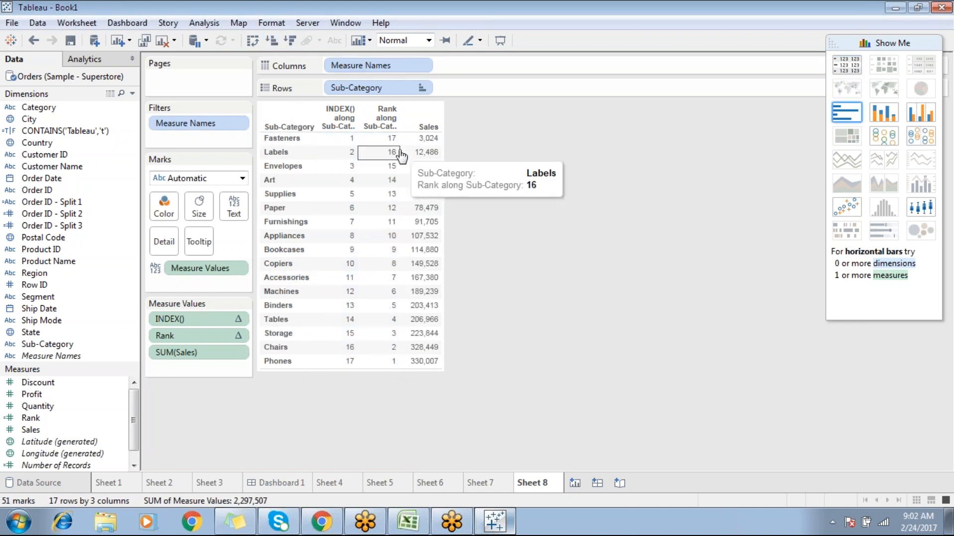
Compare how the Rank and INDEX() columns number the sub-categories after the ascending sort.
left_click_drag(394, 143, 472, 370)
left_click(472, 368)
left_click_drag(396, 367, 447, 133)
left_click_drag(318, 133, 351, 373)
left_click_drag(341, 180, 330, 348)
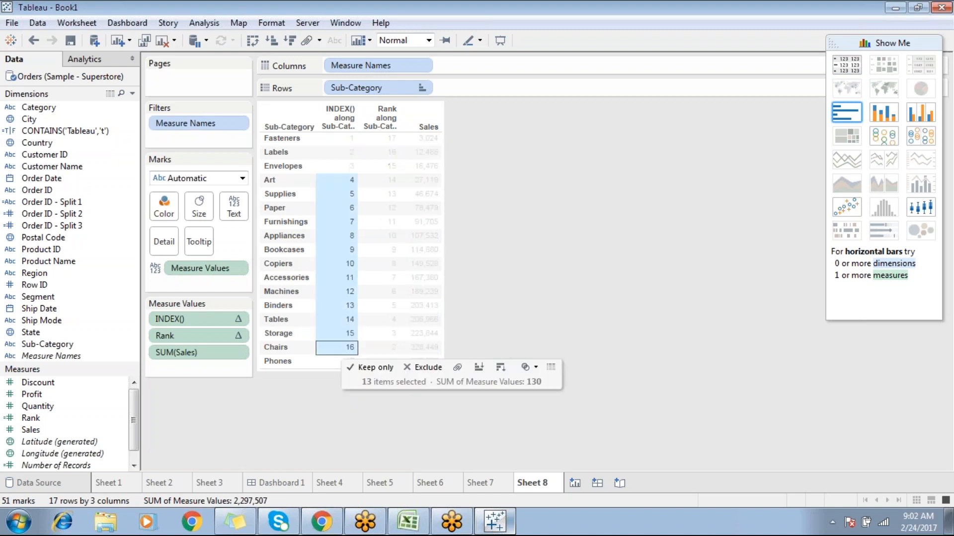
left_click(339, 391)
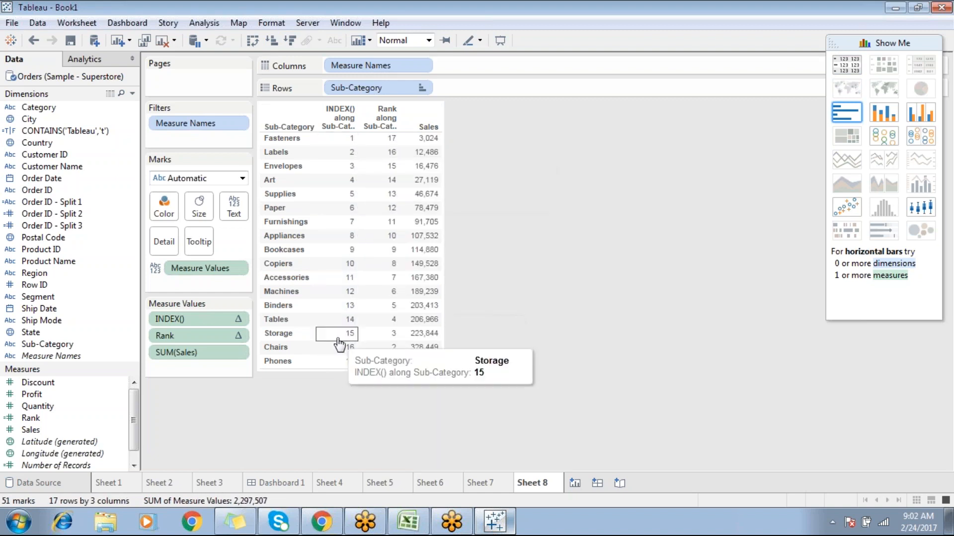
left_click_drag(336, 136, 346, 360)
left_click(594, 286)
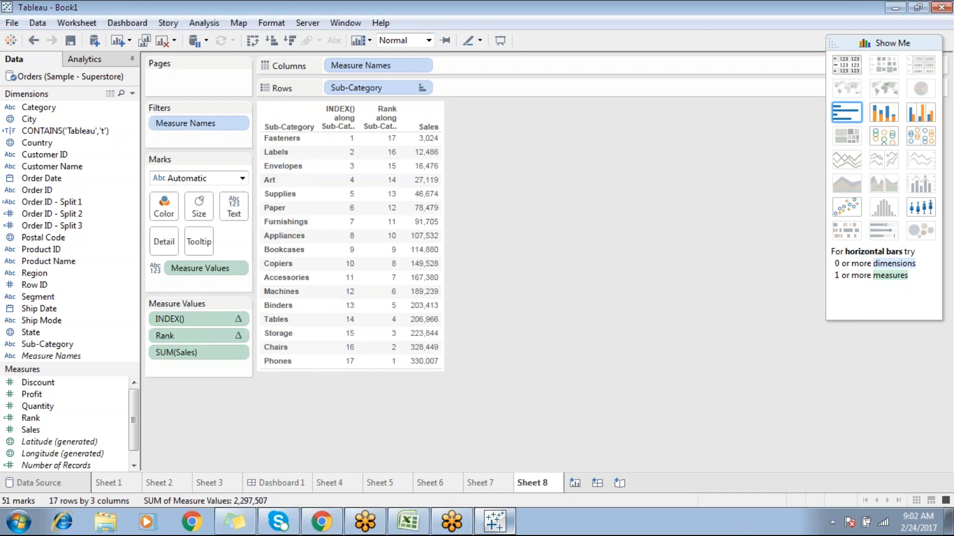
Remove the INDEX() and Rank measures so the sub-category table contains only the sum of Sales.
left_click_drag(169, 319, 226, 383)
left_click_drag(177, 336, 232, 386)
left_click_drag(184, 268, 122, 372)
double_click(62, 430)
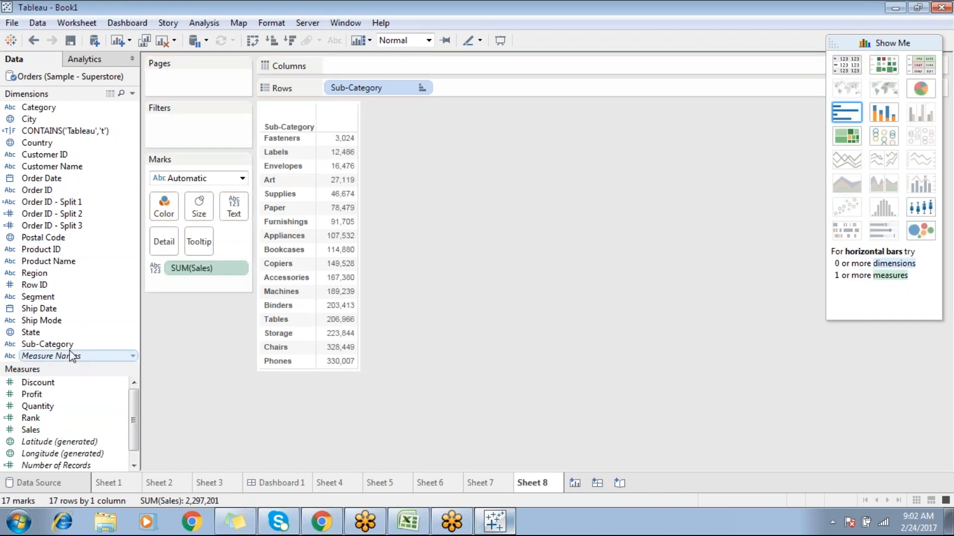
Filter Sub-Category by a field condition that keeps items whose sum of Sales is >= 200000.
left_click_drag(79, 346, 206, 111)
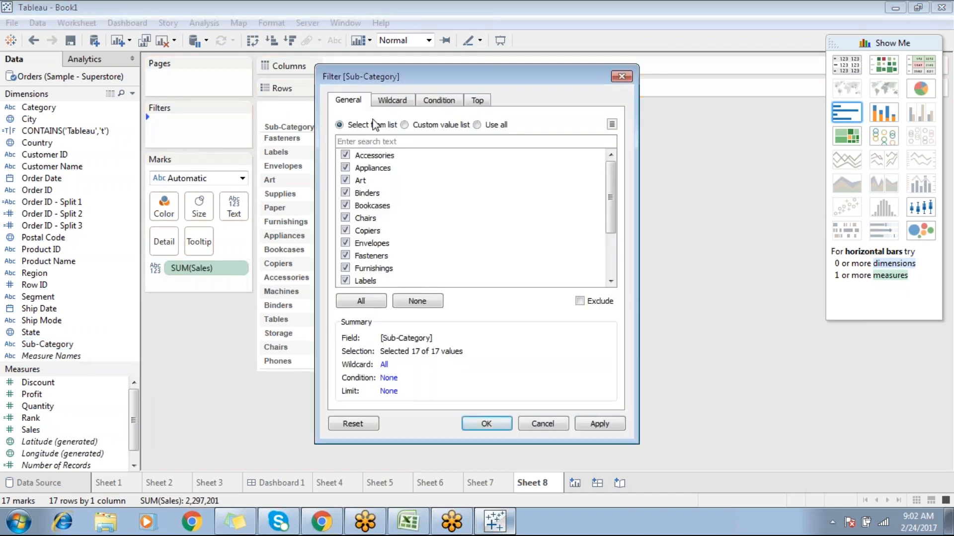
left_click(437, 102)
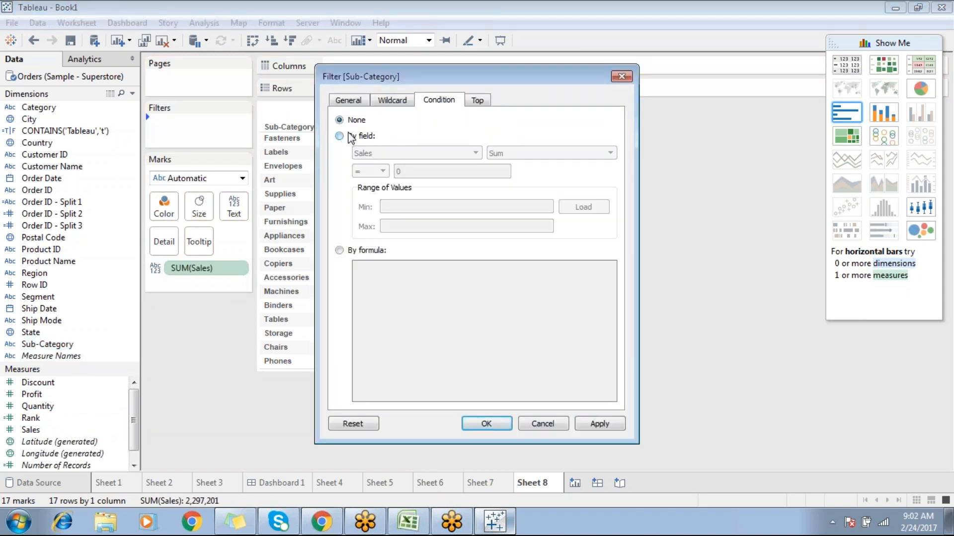
left_click(351, 137)
left_click(363, 172)
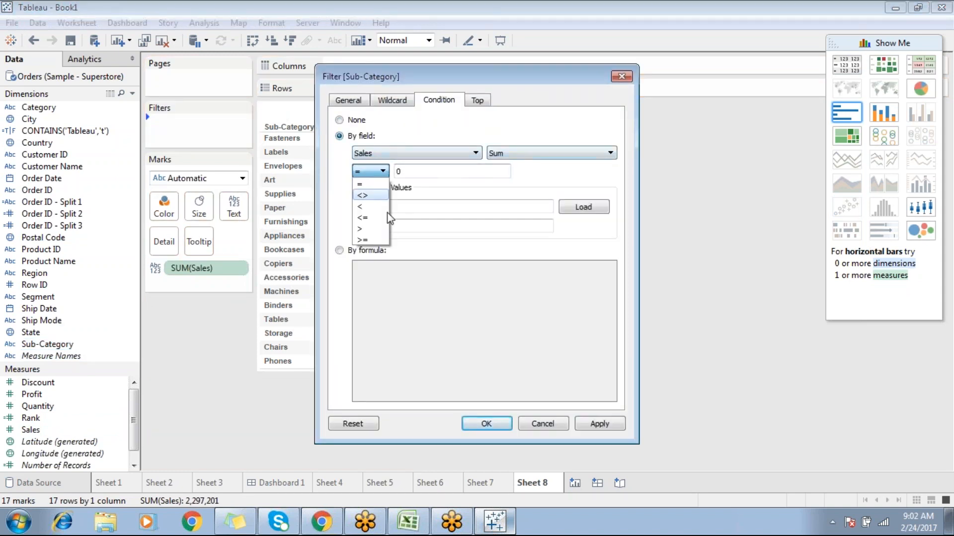
left_click(366, 241)
double_click(421, 169)
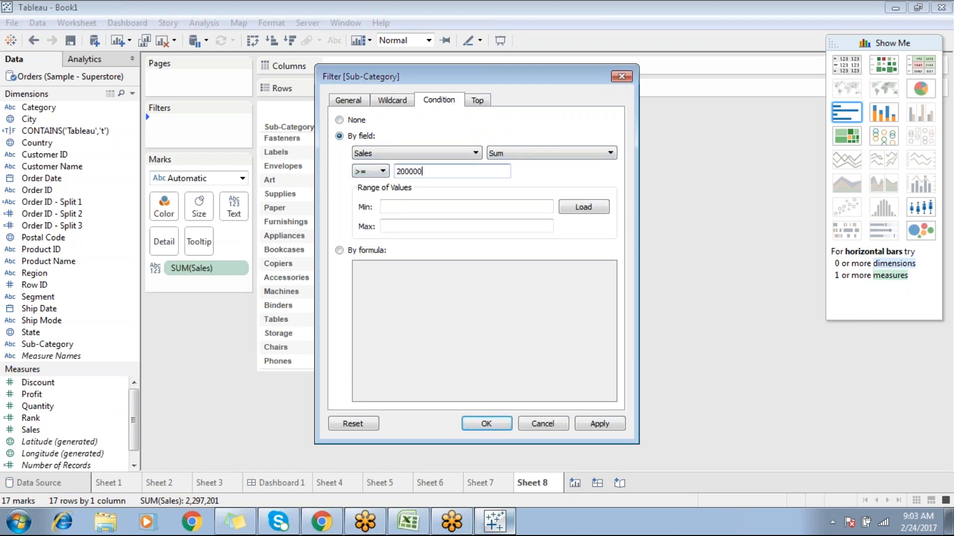
type("200000")
left_click(600, 425)
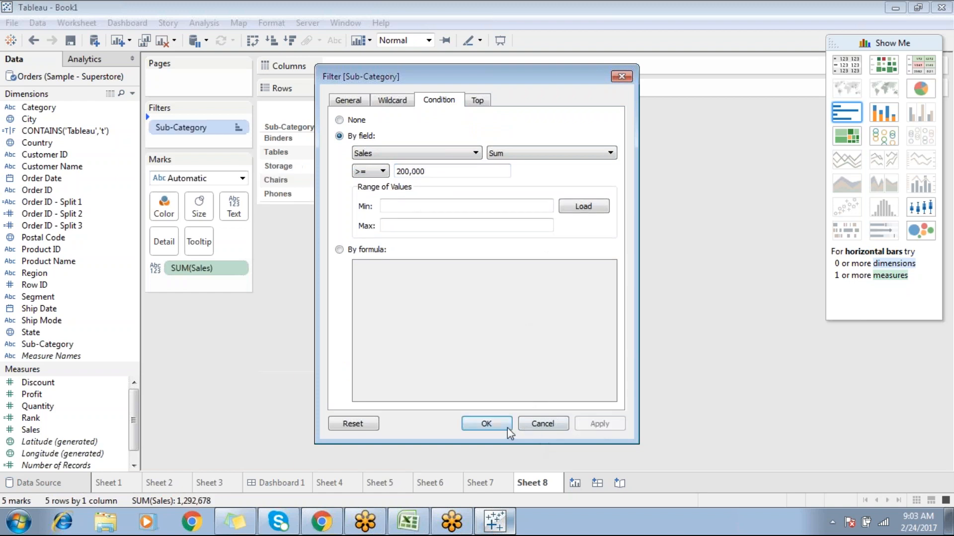
left_click(489, 425)
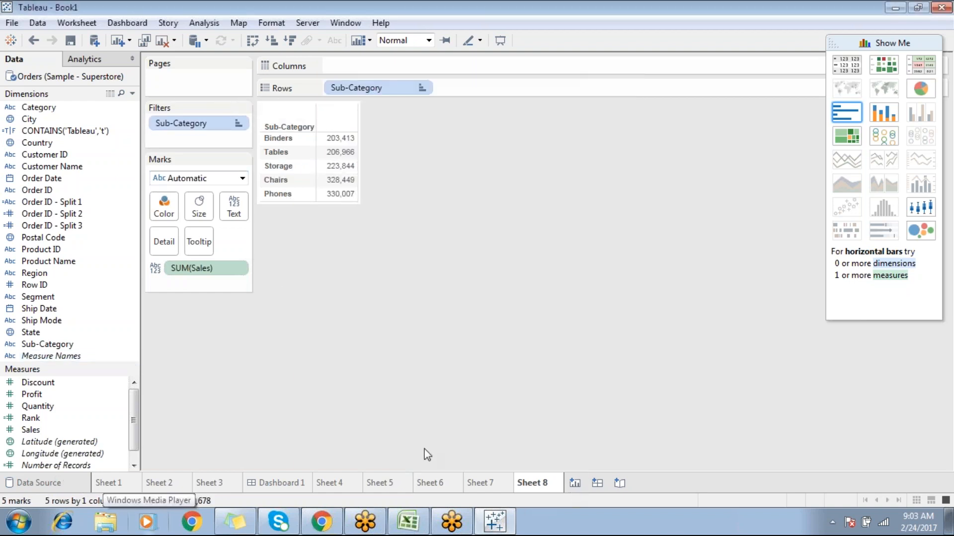
Duplicate Sheet 8 and remove the Sub-Category filter from the copy.
right_click(521, 489)
left_click(553, 388)
left_click_drag(213, 127, 273, 492)
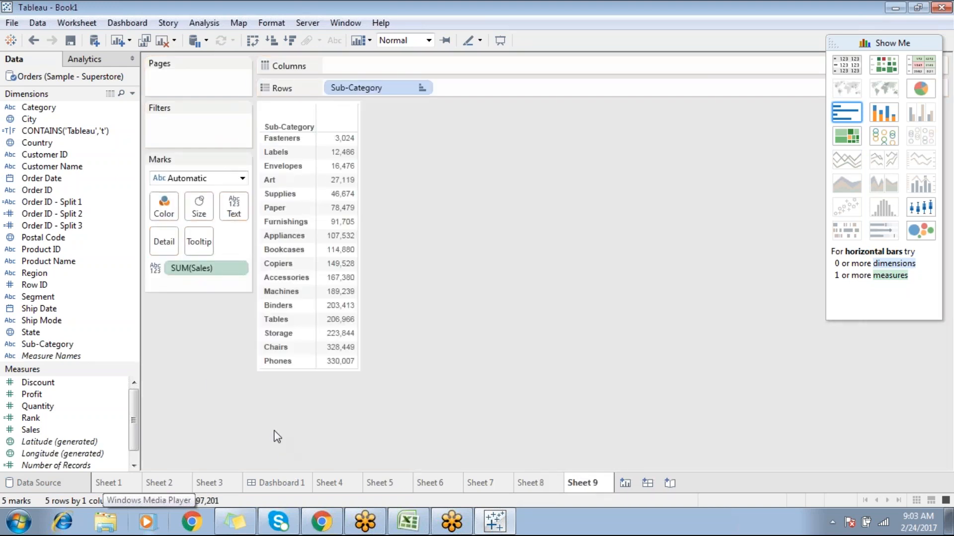
Create a calculated field with the formula SUM([Sales])>=200000 and use the formula text as its name.
left_click(210, 24)
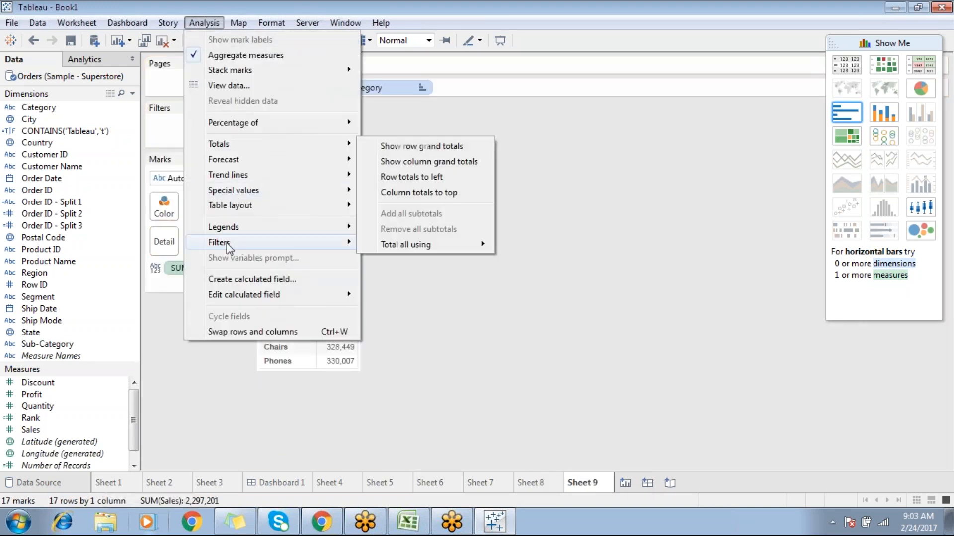
left_click(229, 280)
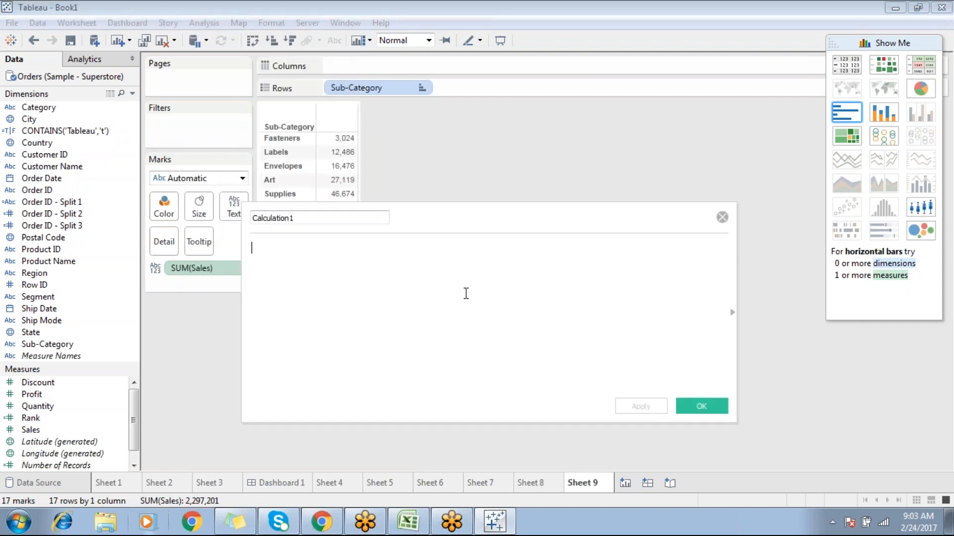
type("SUM([Sales])>=200000")
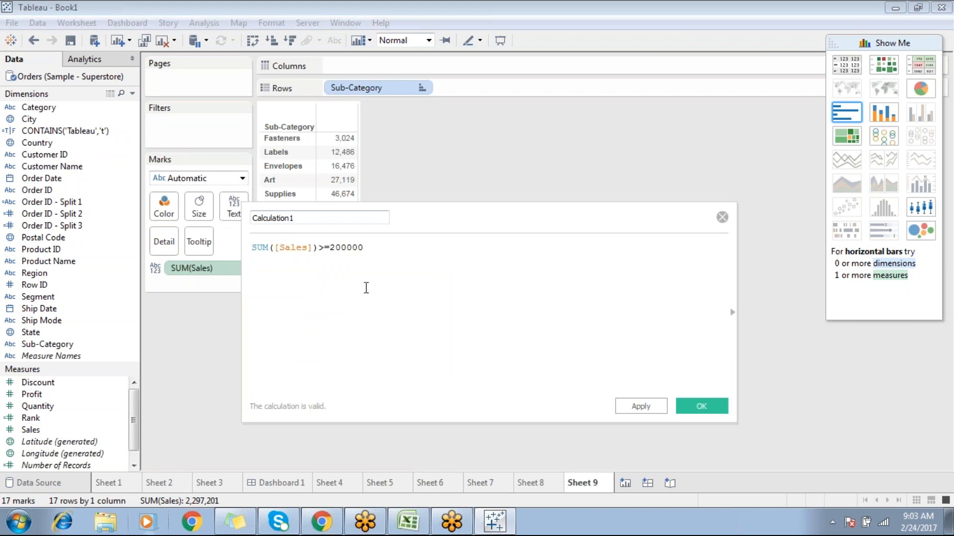
key("ctrl+a")
key("ctrl+c")
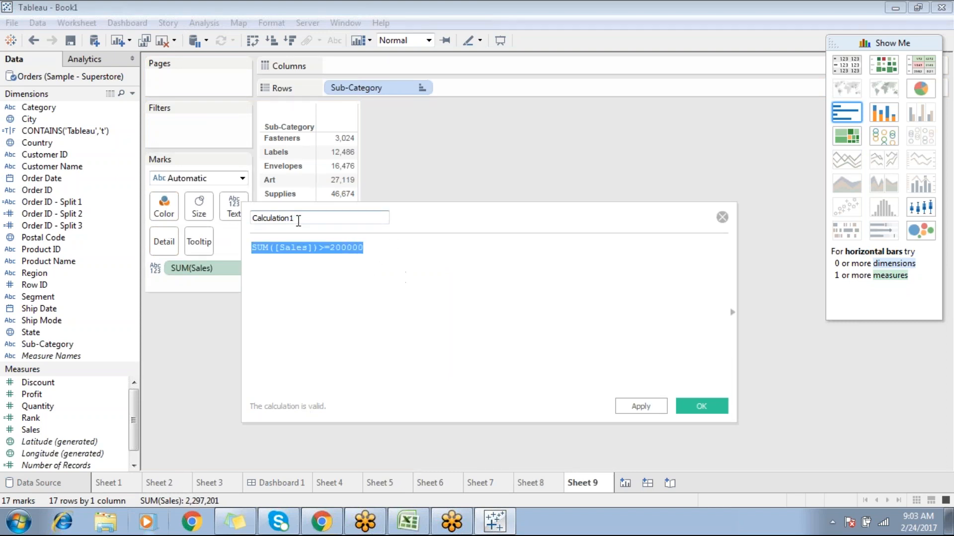
double_click(331, 218)
key("ctrl+v")
left_click(700, 406)
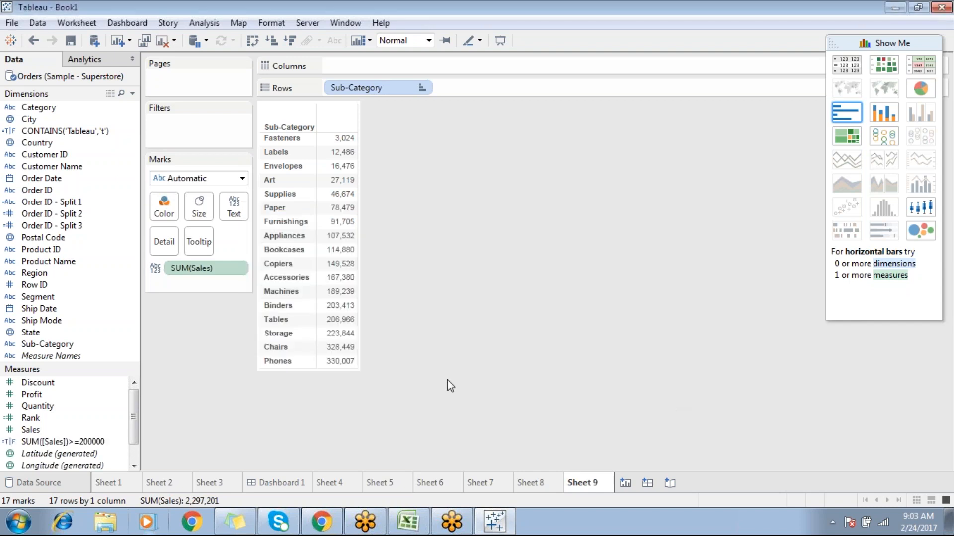
Filter the Sheet 9 table with the SUM([Sales])>=200000 calculated field to keep the sub-categories that meet the condition.
left_click_drag(60, 442, 197, 122)
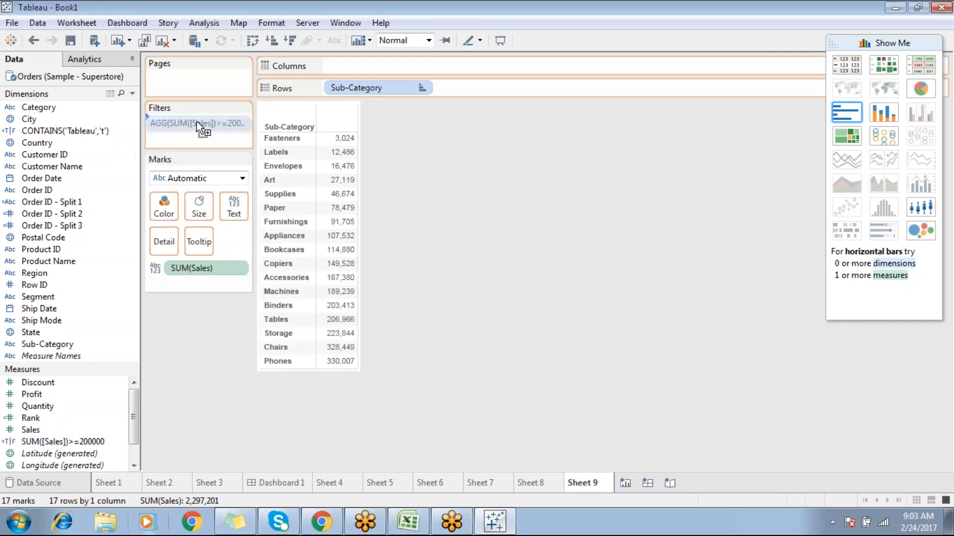
left_click(598, 425)
left_click(486, 424)
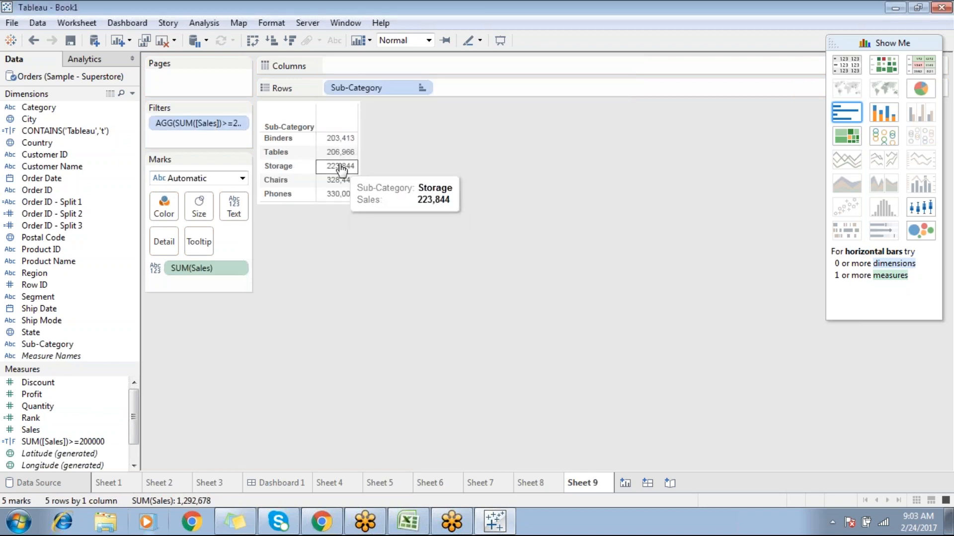
Compare the filtered sub-category sales on Sheet 9 with the condition-filtered sales on Sheet 8.
left_click_drag(350, 132, 346, 201)
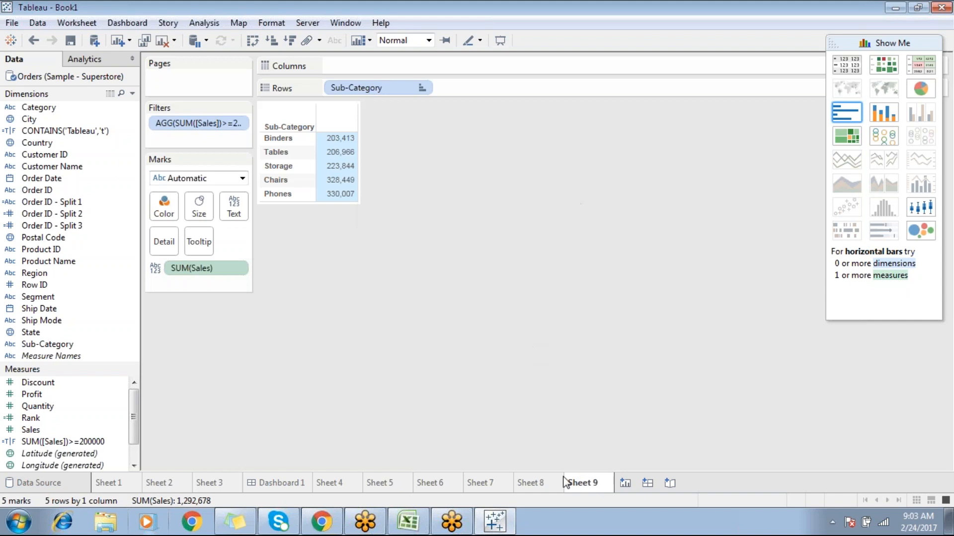
left_click(546, 483)
left_click_drag(324, 144, 348, 198)
left_click(584, 483)
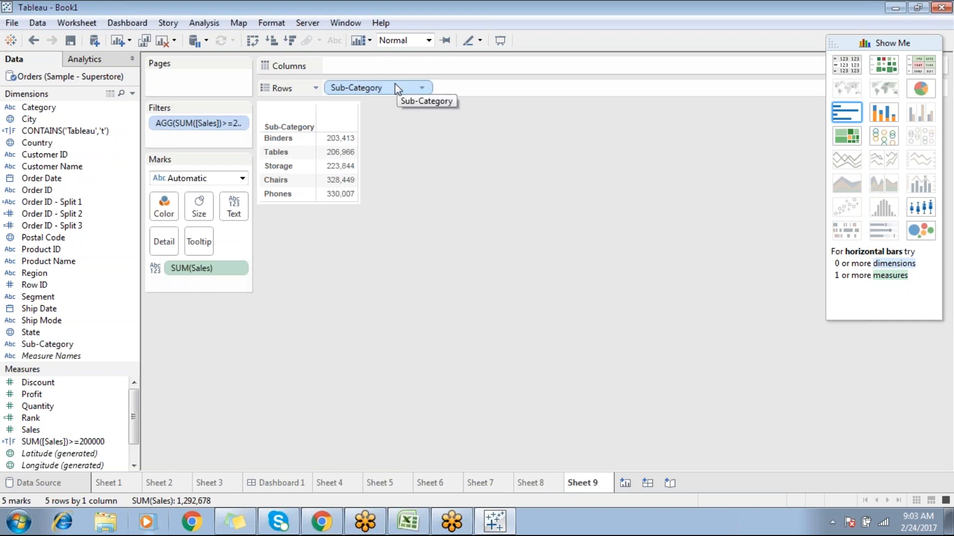
mouse_move(328, 174)
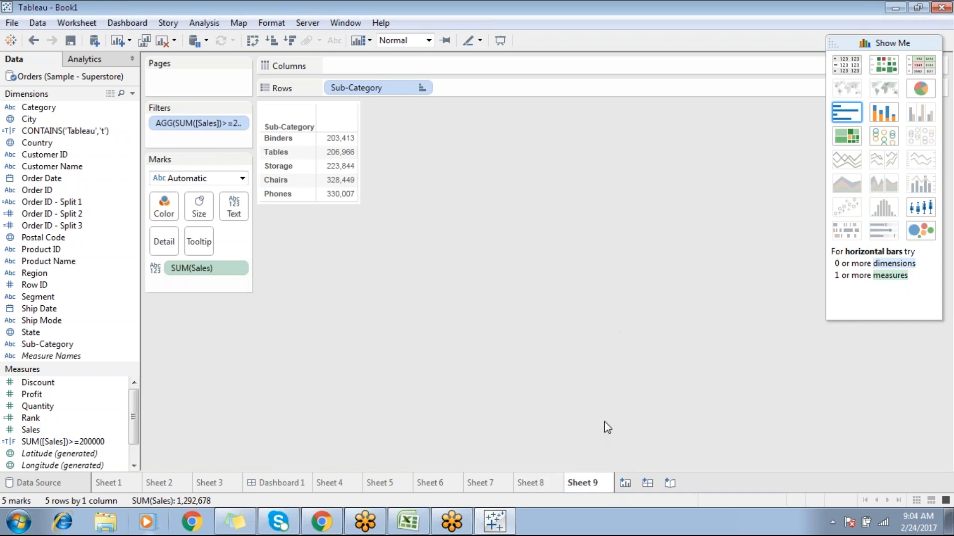
Review the formula of the SUM([Sales])>=200000 calculated field and close its editor without changes.
left_click(56, 445)
right_click(56, 446)
left_click(90, 243)
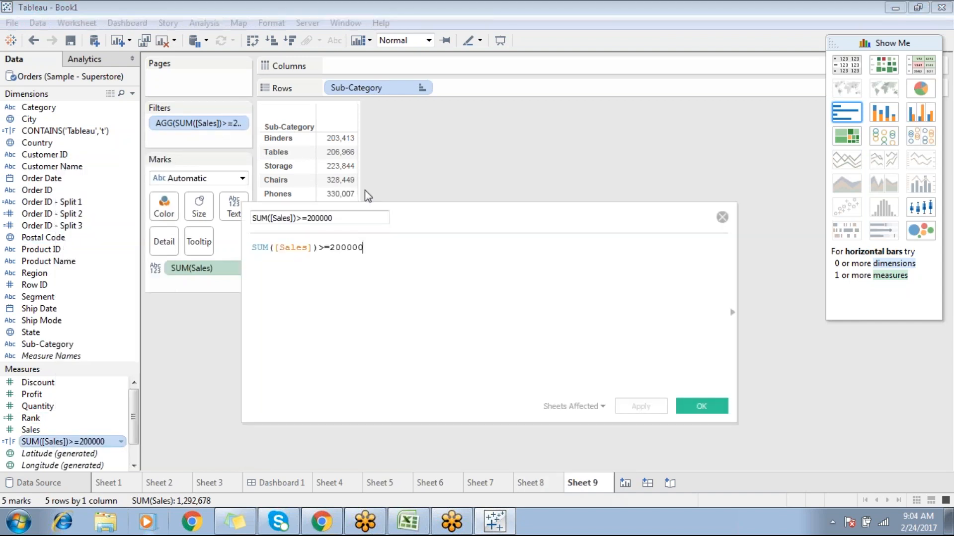
left_click_drag(409, 224, 395, 187)
left_click_drag(365, 217, 240, 217)
left_click(370, 211)
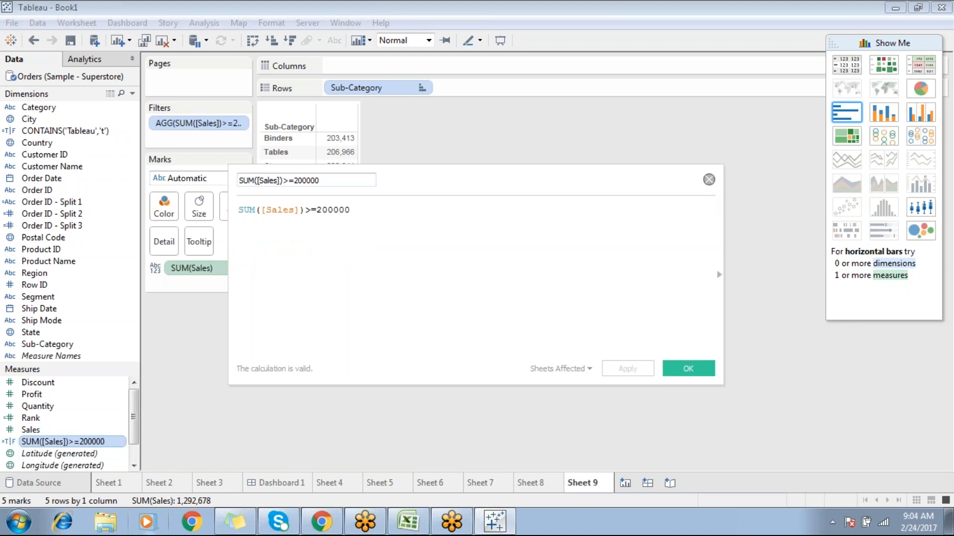
left_click(709, 180)
Build a new worksheet listing the sum of Sales by Sub-Category, sorted in descending order.
left_click(625, 483)
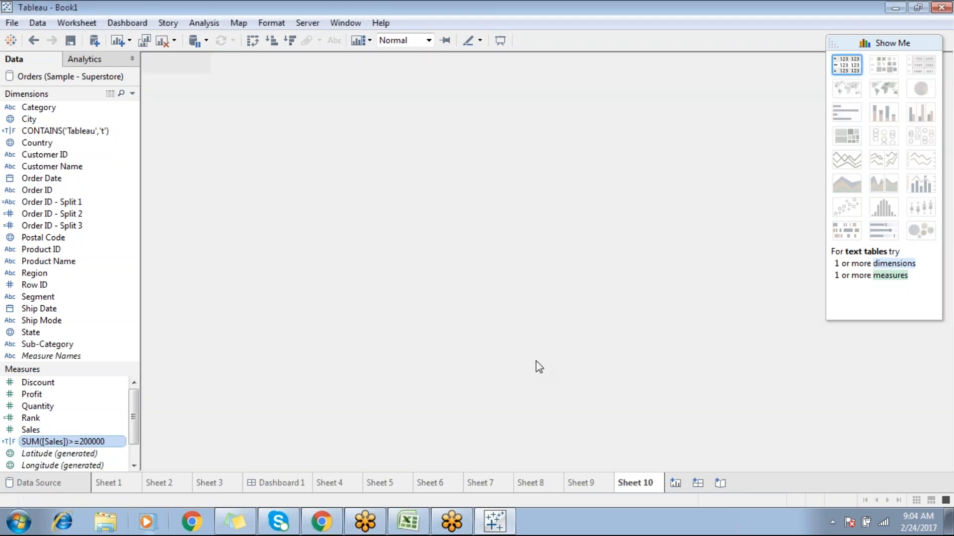
double_click(46, 348)
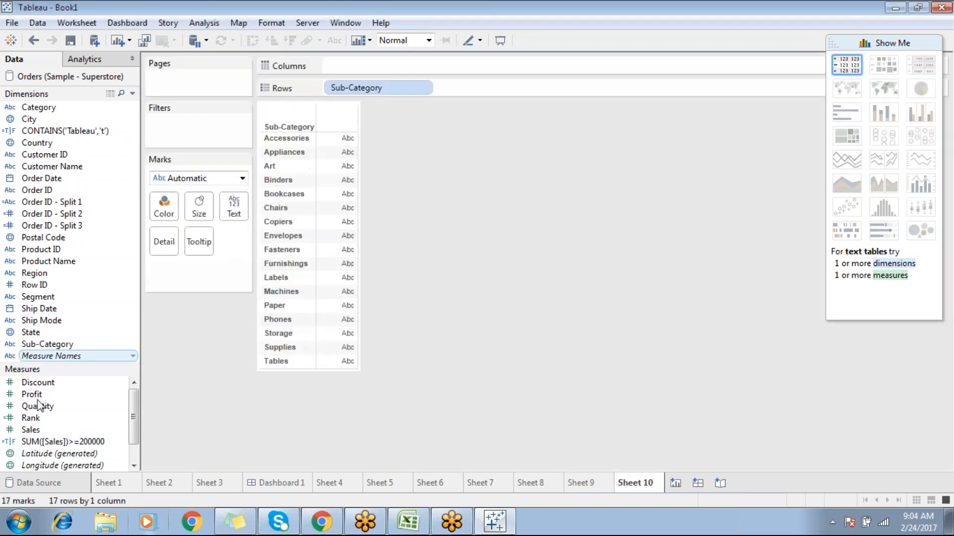
double_click(31, 429)
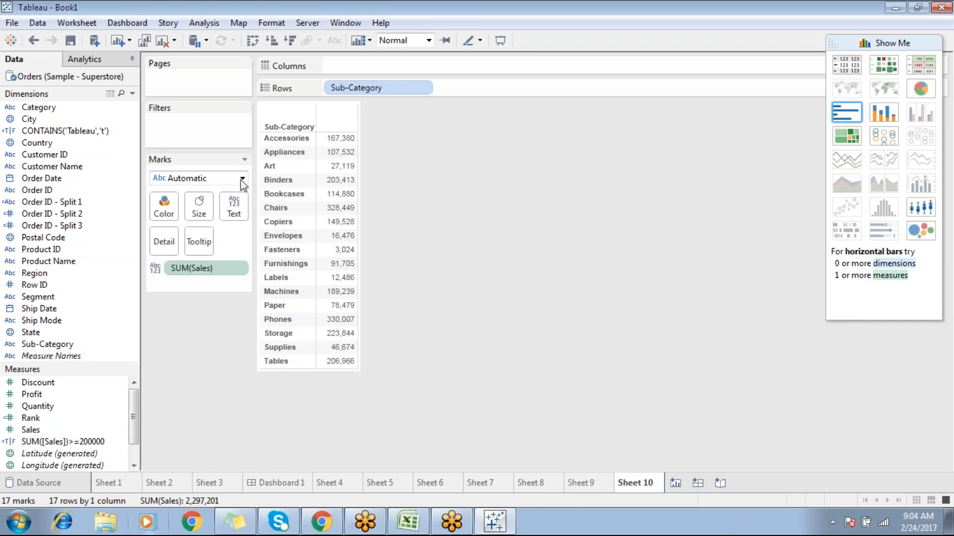
left_click(290, 41)
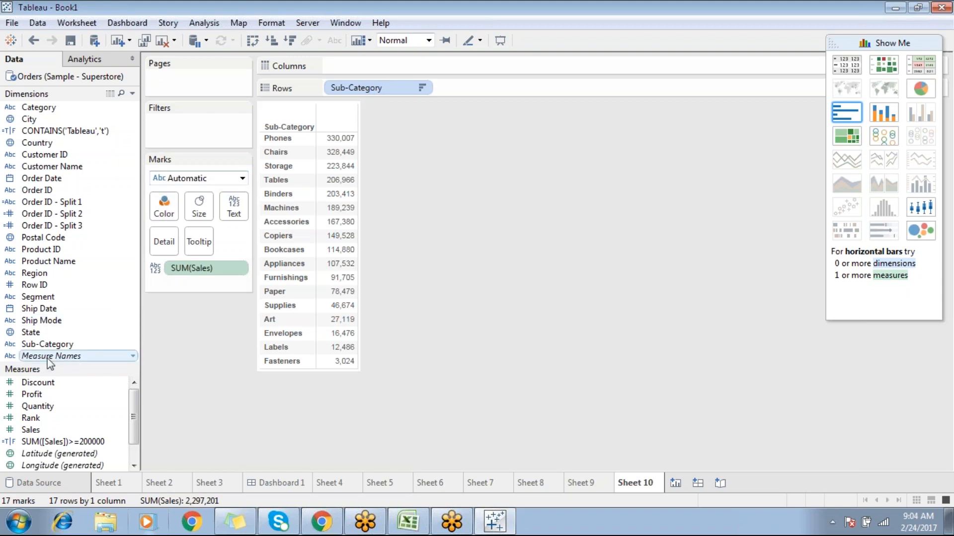
Filter Sub-Category by field to the top 5 by sum of Sales and check the remaining values.
left_click_drag(49, 346, 163, 132)
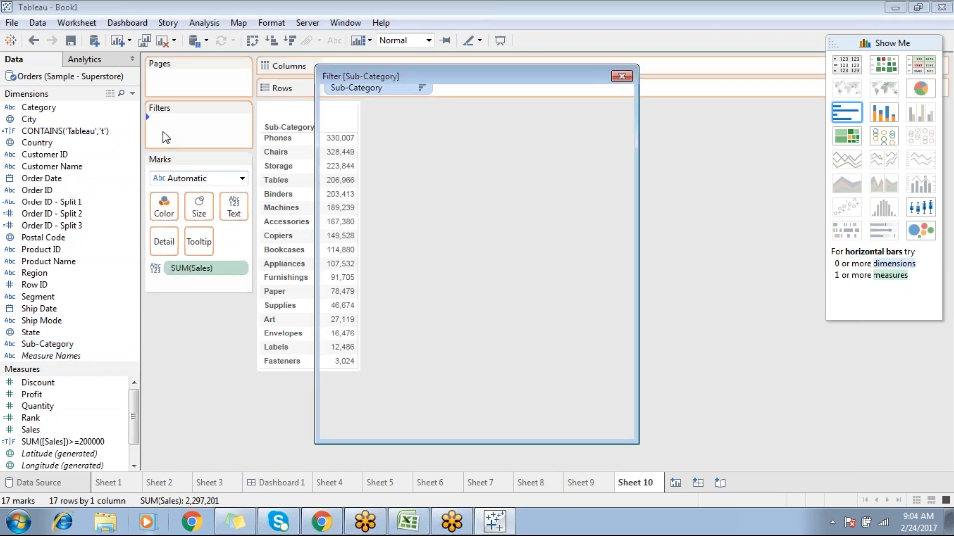
left_click(474, 102)
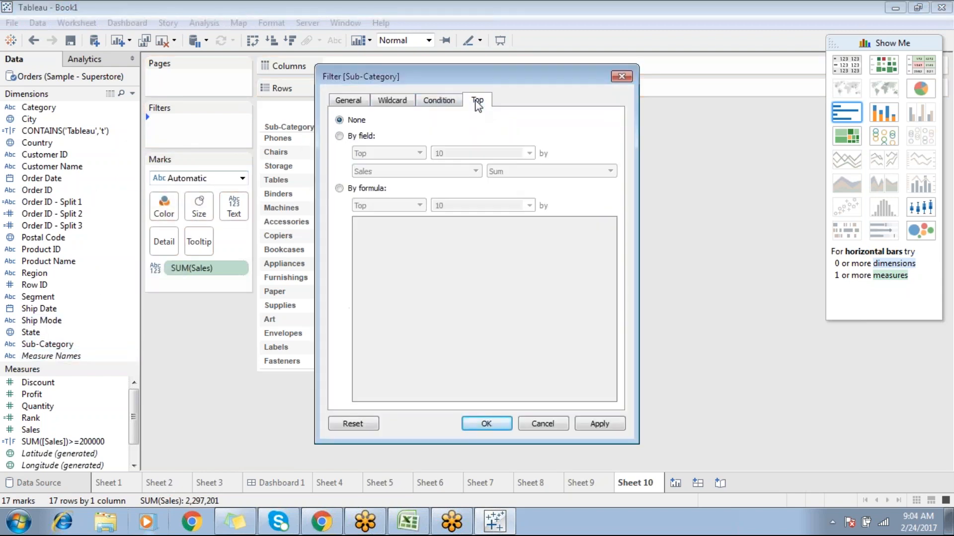
left_click(373, 138)
left_click(379, 155)
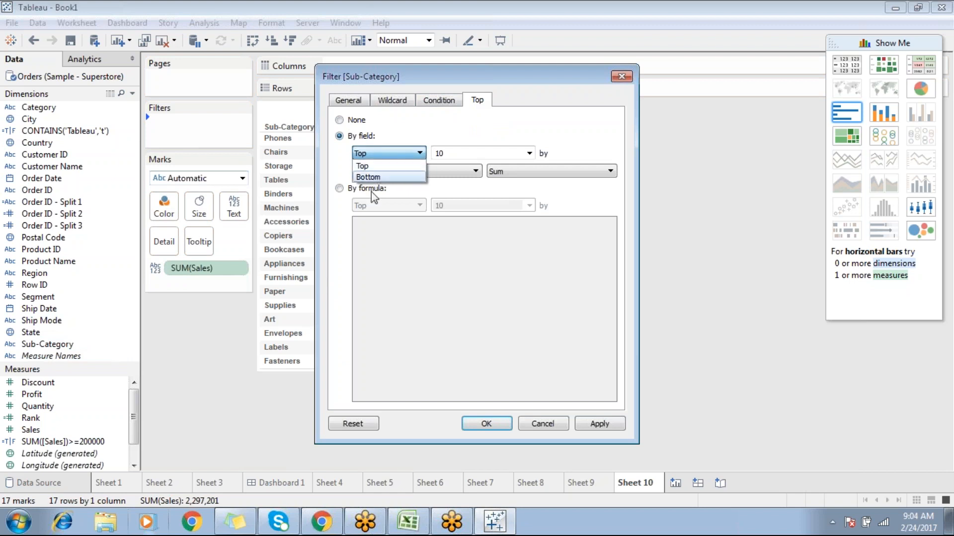
left_click(461, 159)
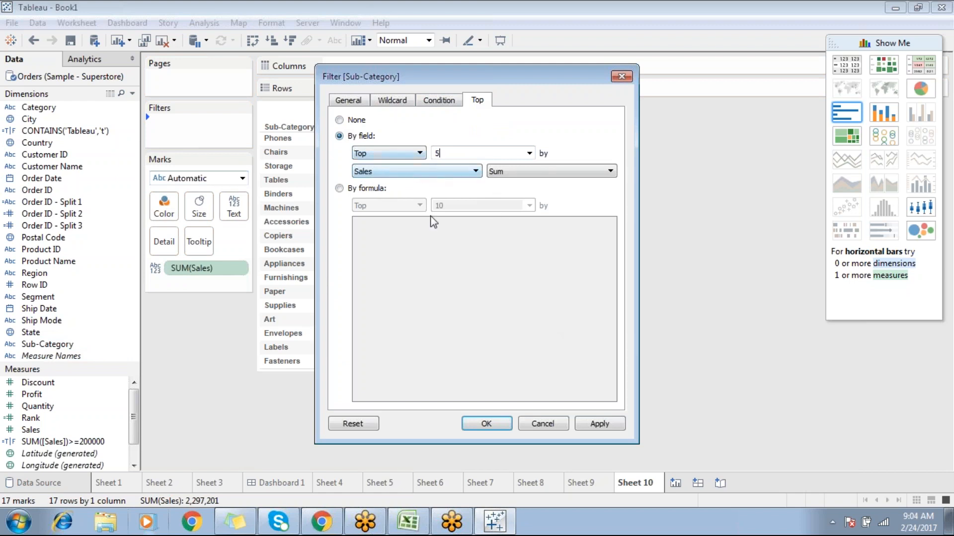
left_click(499, 426)
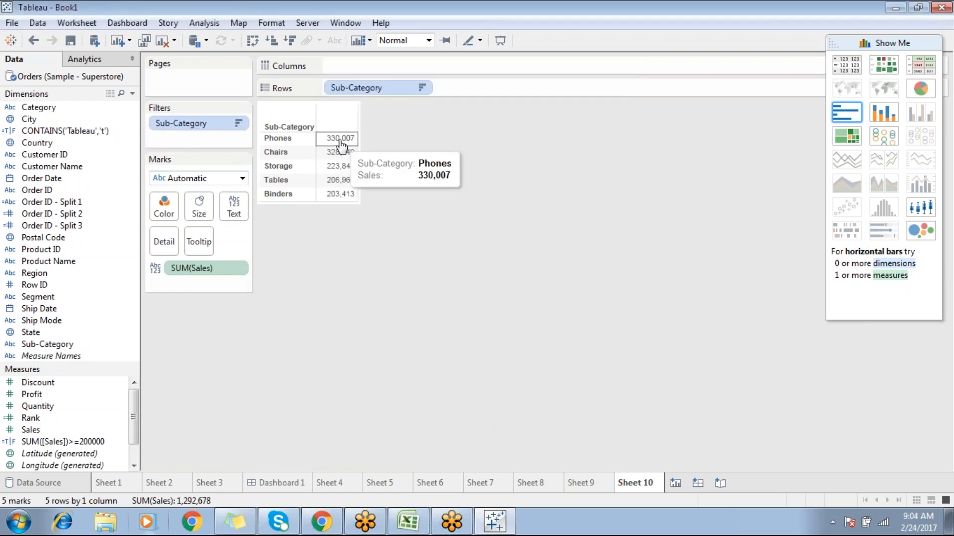
left_click_drag(334, 135, 343, 197)
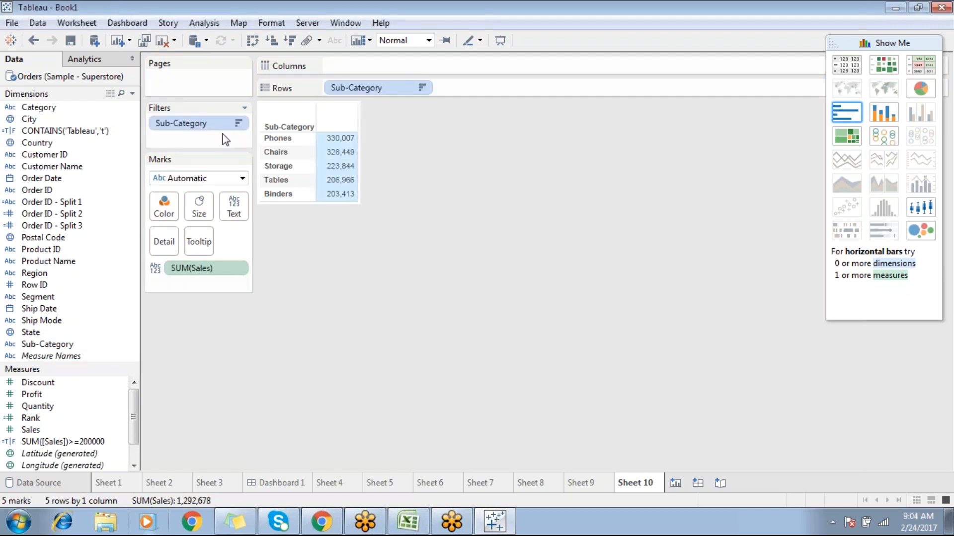
Change the Sub-Category filter to the bottom 5 by sum of Sales and check the remaining values.
left_click(219, 126)
right_click(220, 127)
left_click(253, 142)
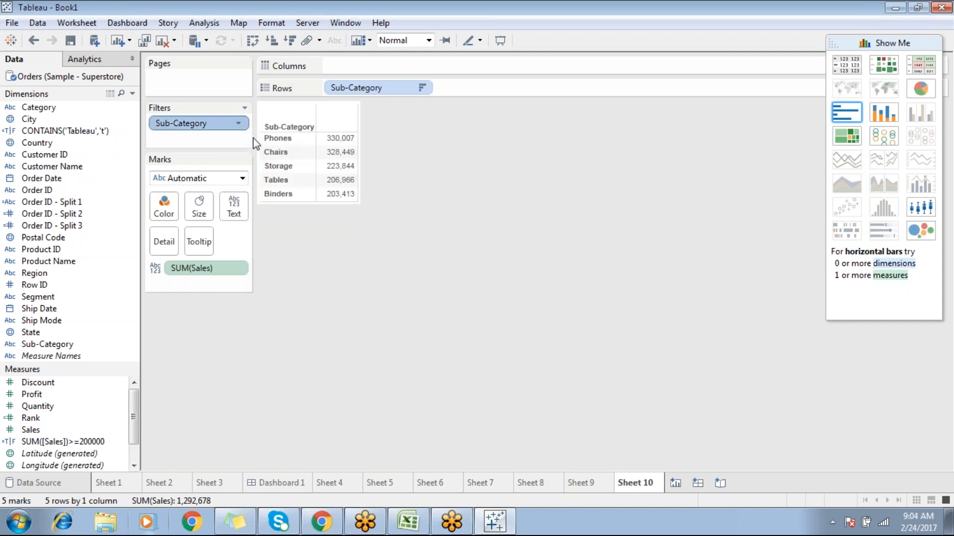
left_click(476, 100)
left_click(396, 156)
left_click(389, 179)
left_click(604, 425)
left_click(483, 425)
mouse_move(338, 158)
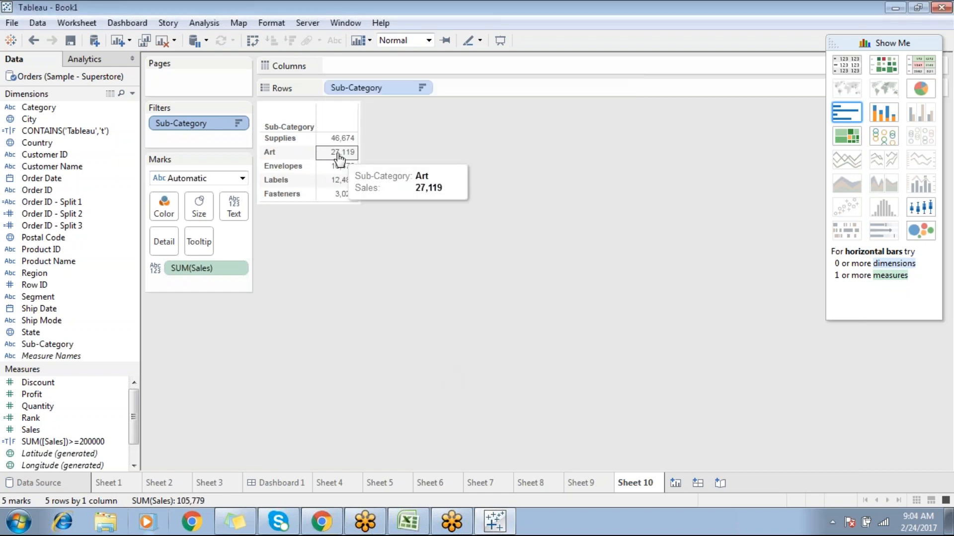
left_click_drag(341, 138, 348, 199)
left_click(370, 271)
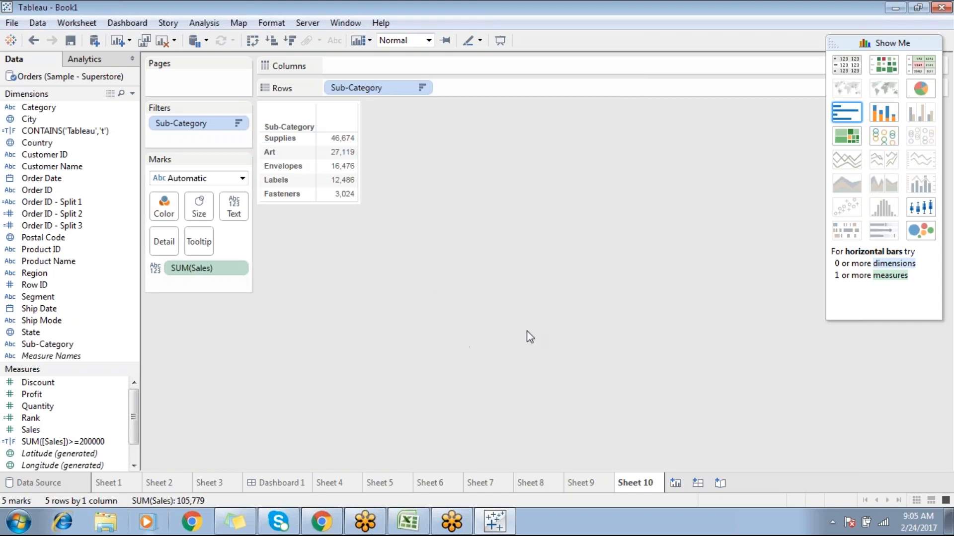
left_click_drag(341, 139, 360, 237)
left_click(358, 237)
Switch to the Excel notes and give the Data Source Filter, Quick Filter and Filters on Dimensions cells a yellow fill and red text.
left_click(423, 527)
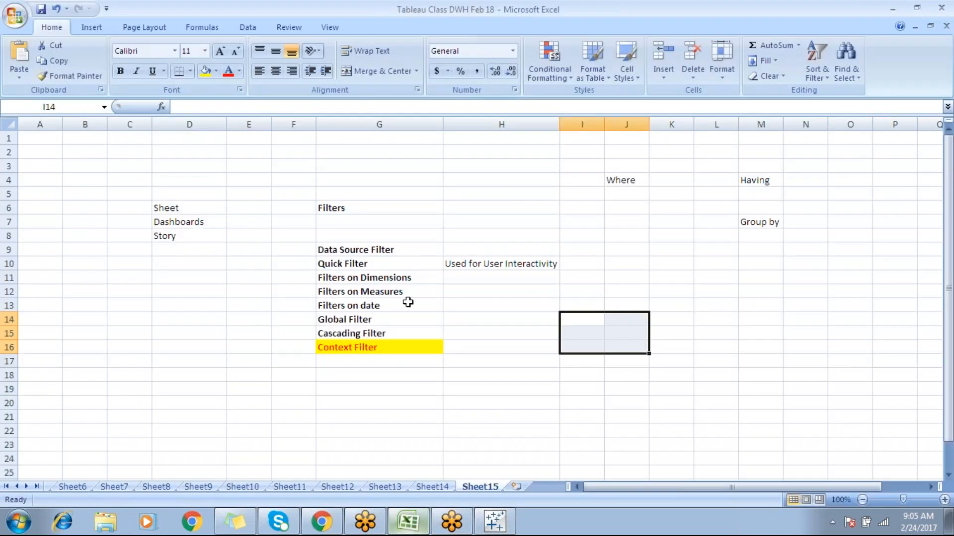
left_click_drag(396, 278, 392, 250)
left_click(204, 70)
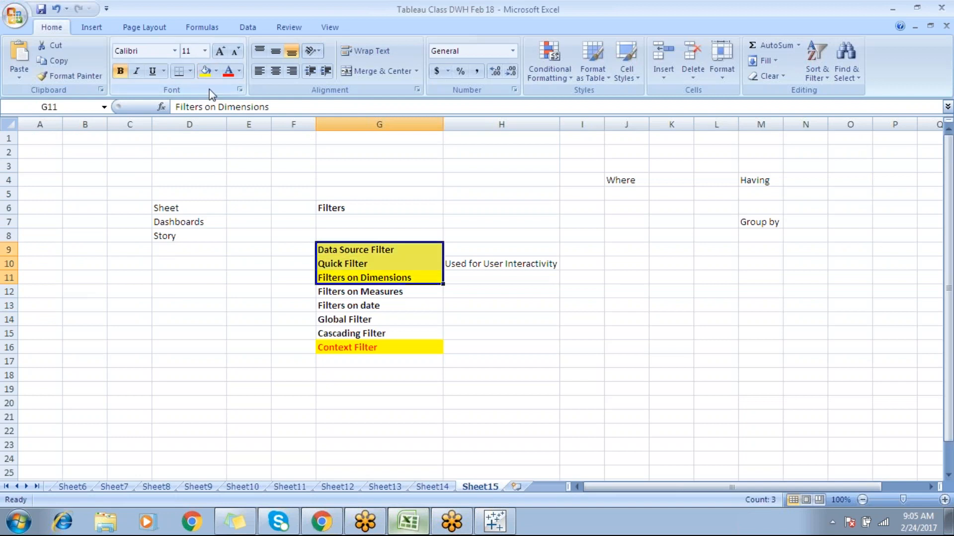
left_click(228, 70)
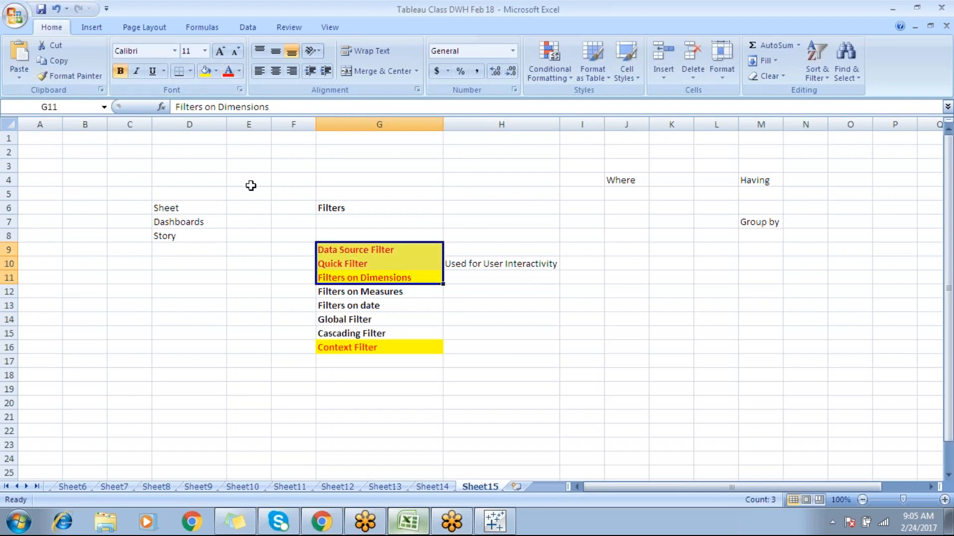
left_click(532, 369)
Return to Tableau and replace the Sub-Category filter with one keeping the top 5 by sum of Sales.
left_click(495, 521)
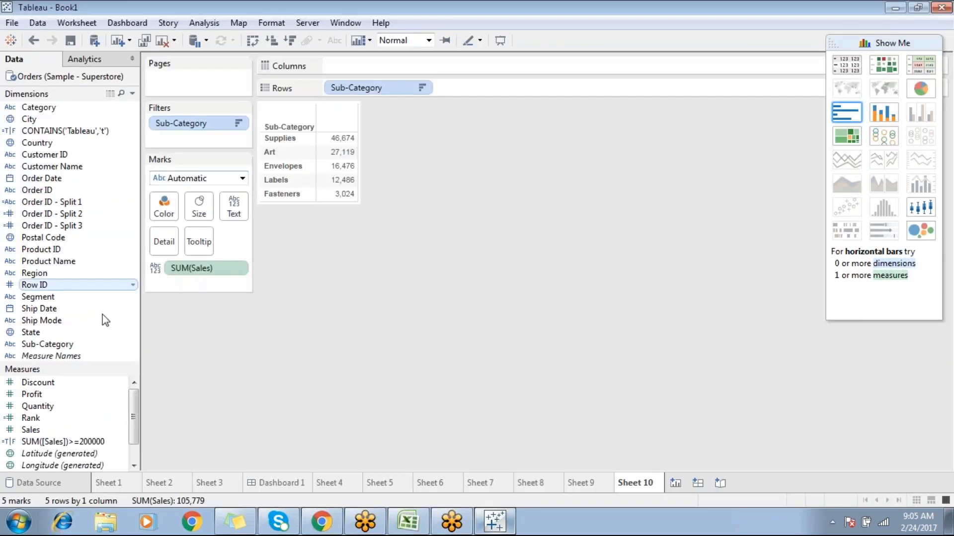
left_click_drag(47, 345, 192, 135)
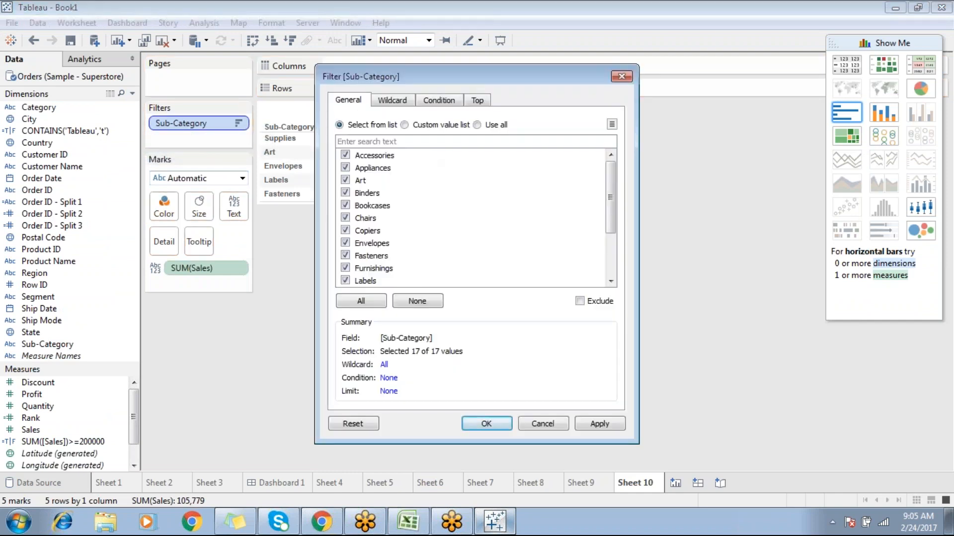
left_click_drag(422, 87, 512, 114)
left_click(567, 127)
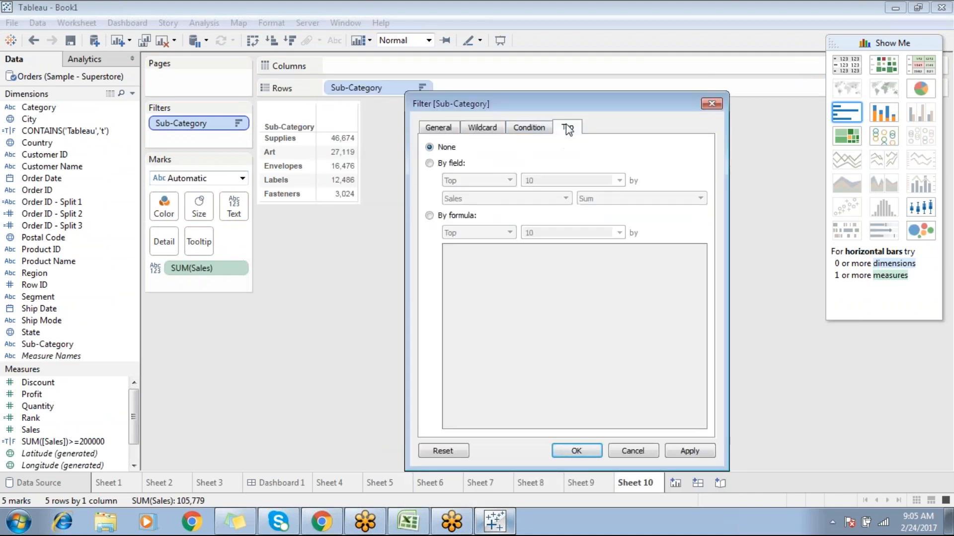
left_click(442, 164)
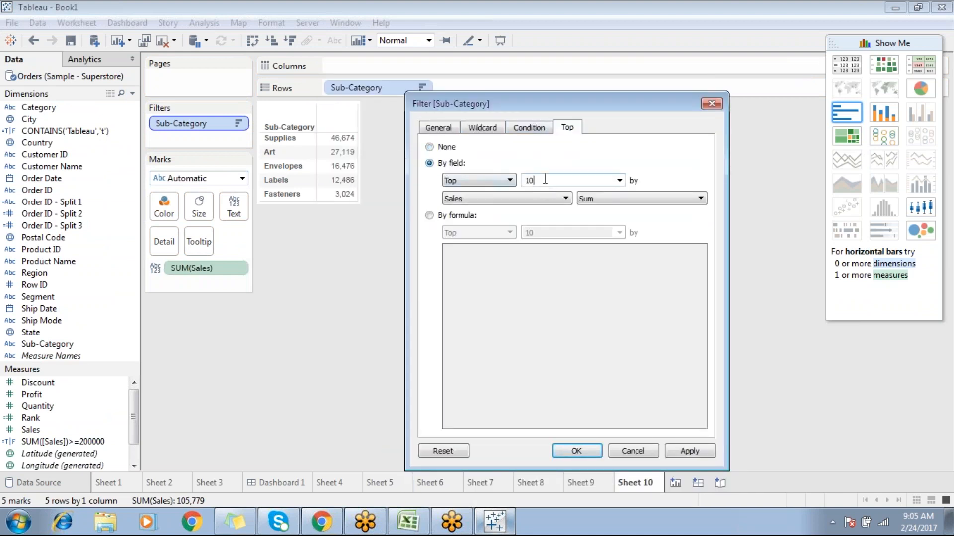
left_click(697, 455)
left_click(576, 450)
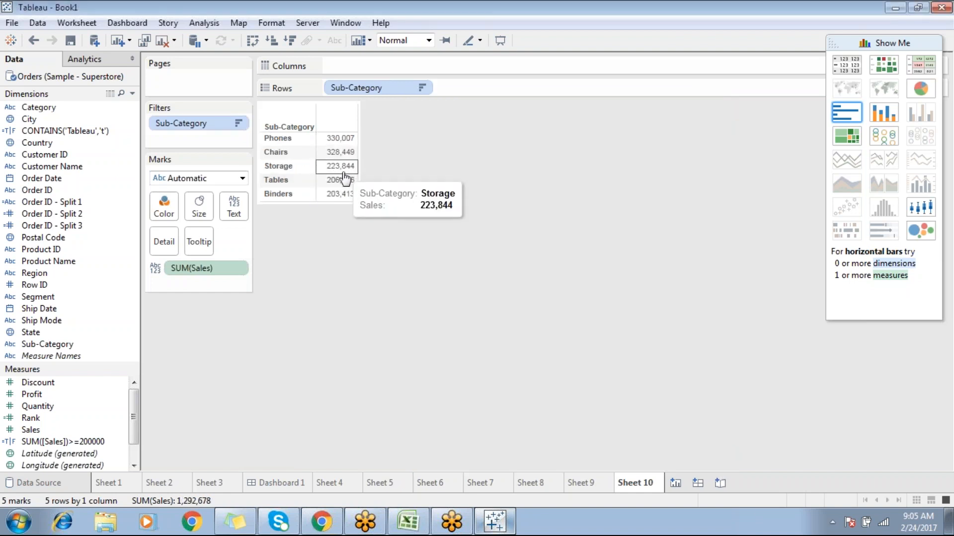
Duplicate the Sub-Category dimension in the data source fields.
right_click(88, 344)
mouse_move(198, 159)
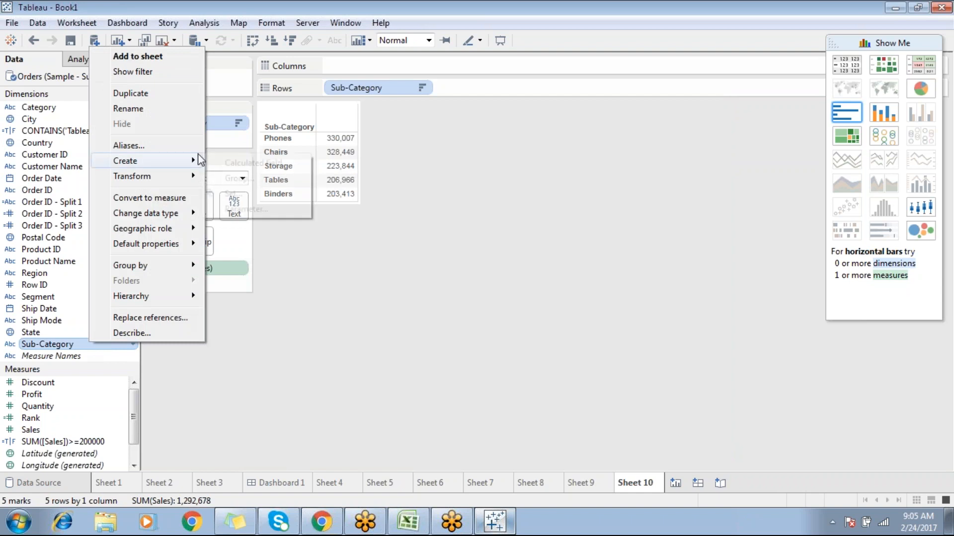
left_click(128, 92)
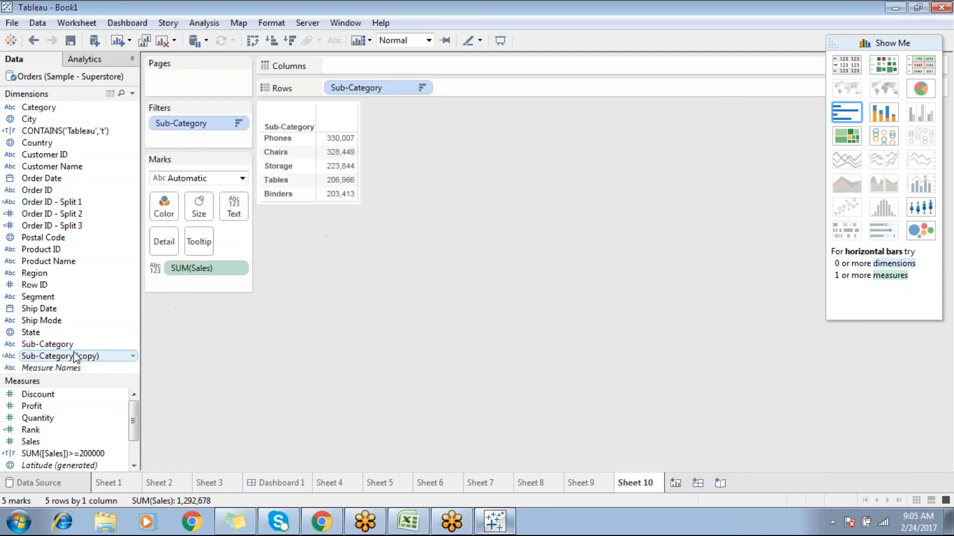
Try filtering on Sub-Category (copy) as well, keeping the bottom 5 by sum of Sales.
left_click_drag(74, 356, 185, 135)
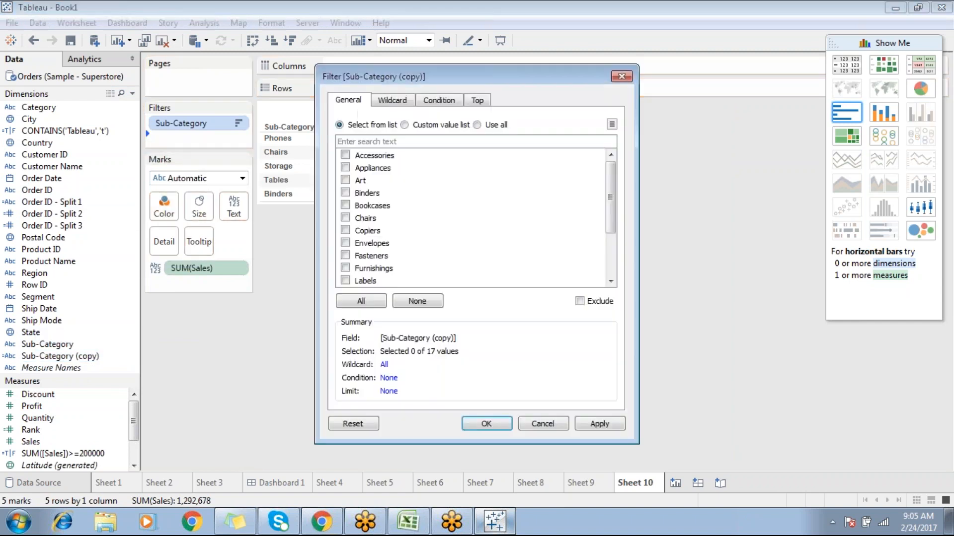
left_click(474, 102)
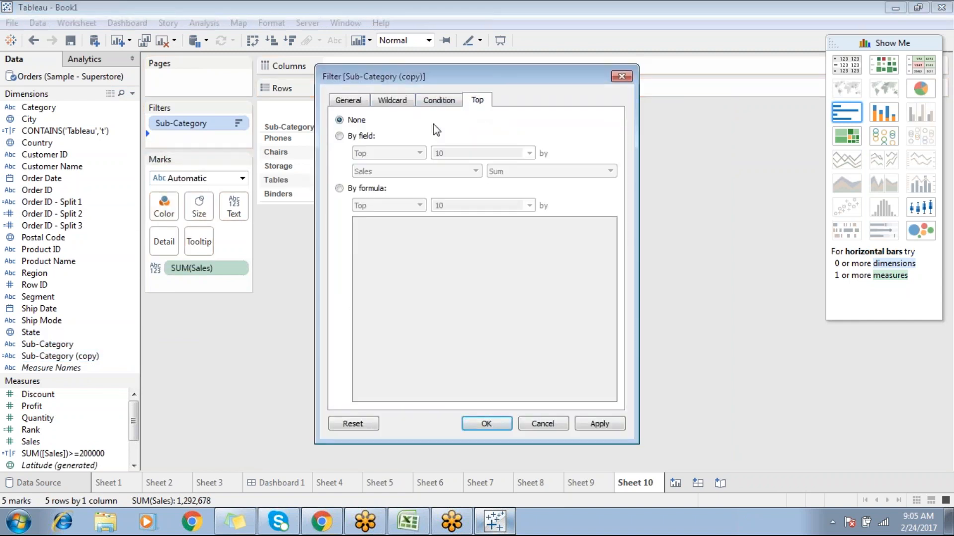
left_click(365, 138)
left_click(417, 153)
left_click(404, 191)
key("Tab")
type("5")
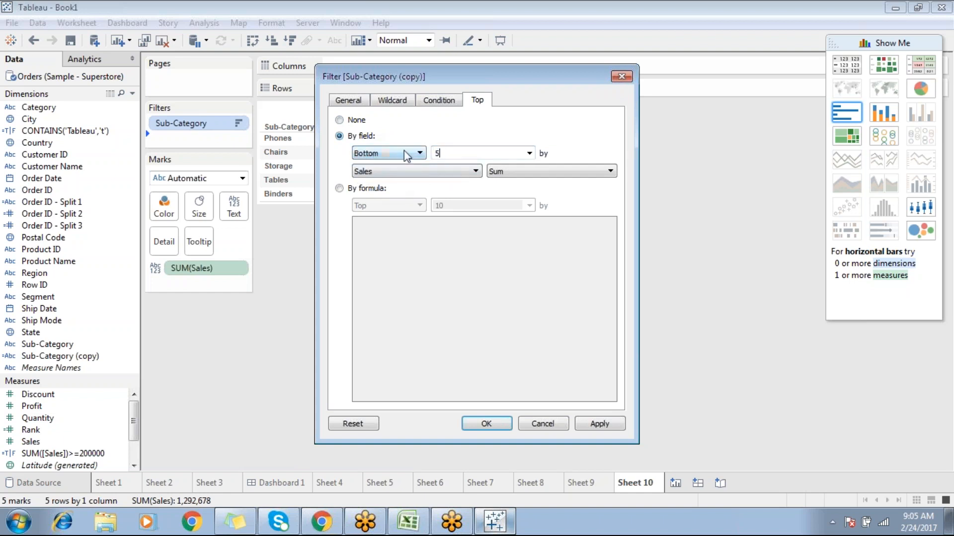
left_click(502, 425)
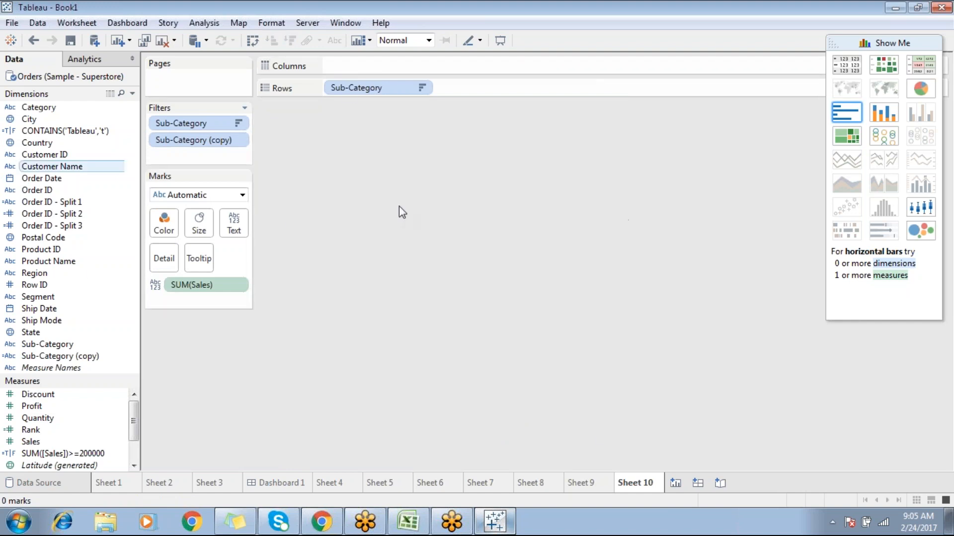
Switch to the Excel notes, enter "And" in cell J8 and format it with a yellow fill and bold red text.
left_click(407, 521)
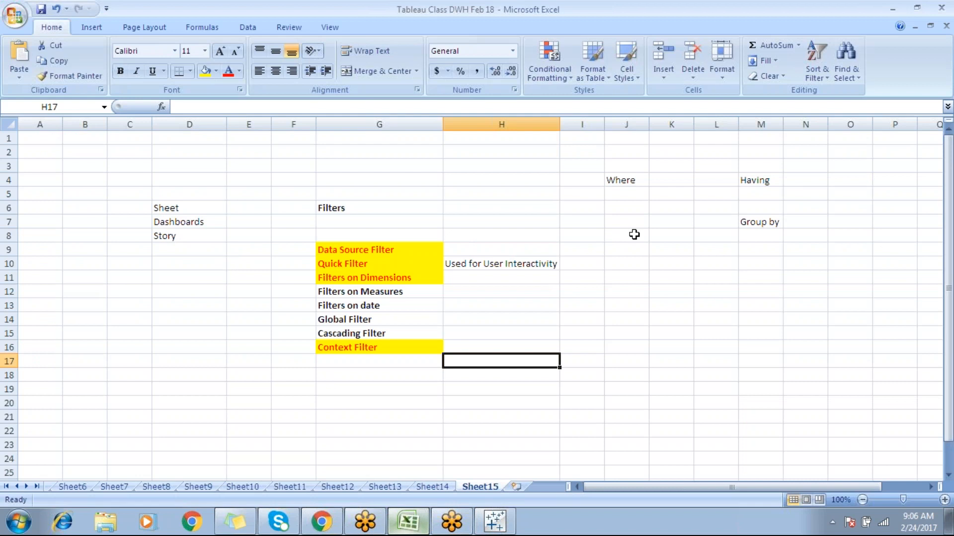
left_click(634, 235)
type("And")
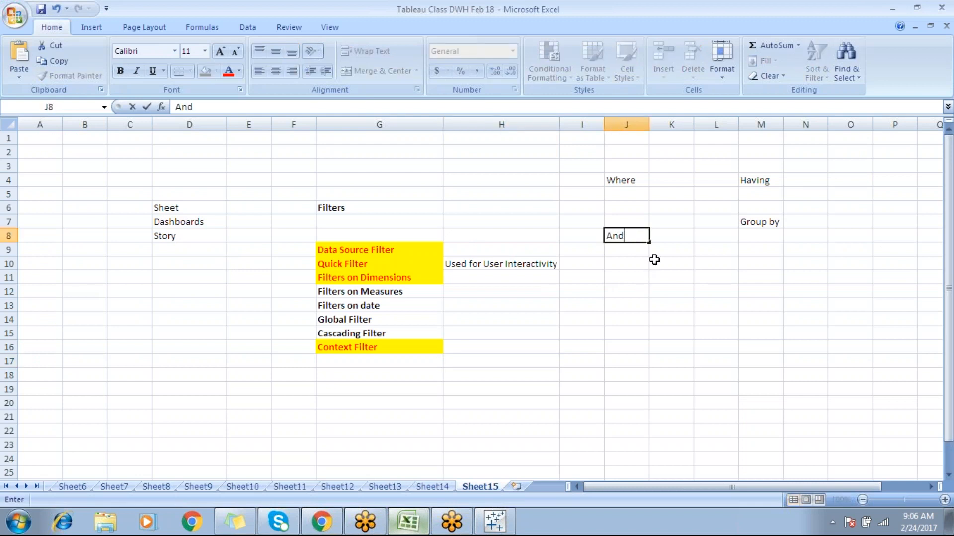
left_click(654, 259)
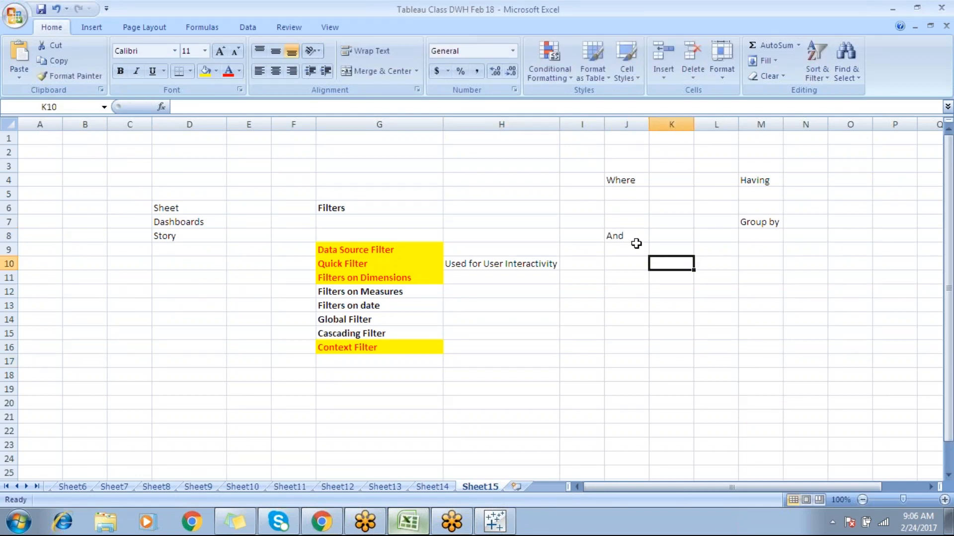
left_click(634, 237)
left_click(216, 71)
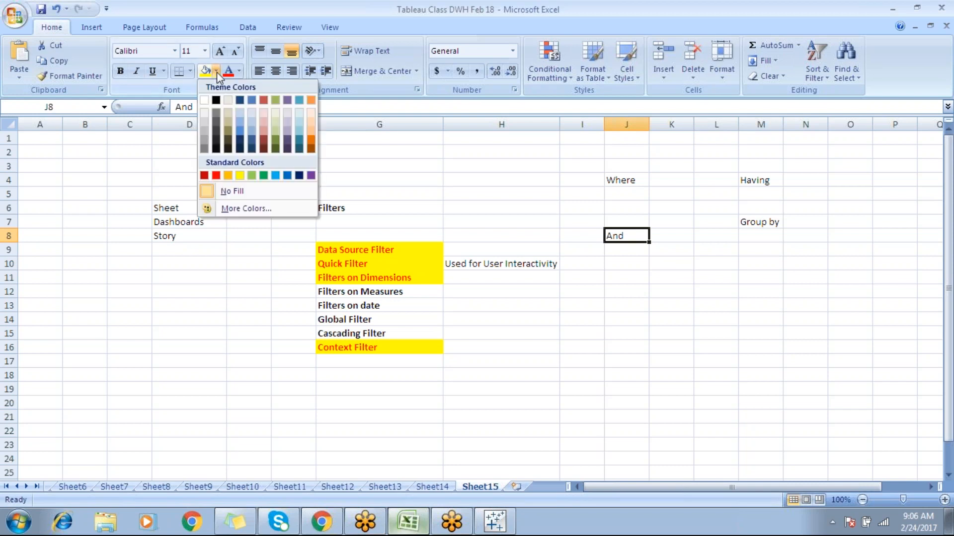
left_click(228, 73)
left_click(206, 73)
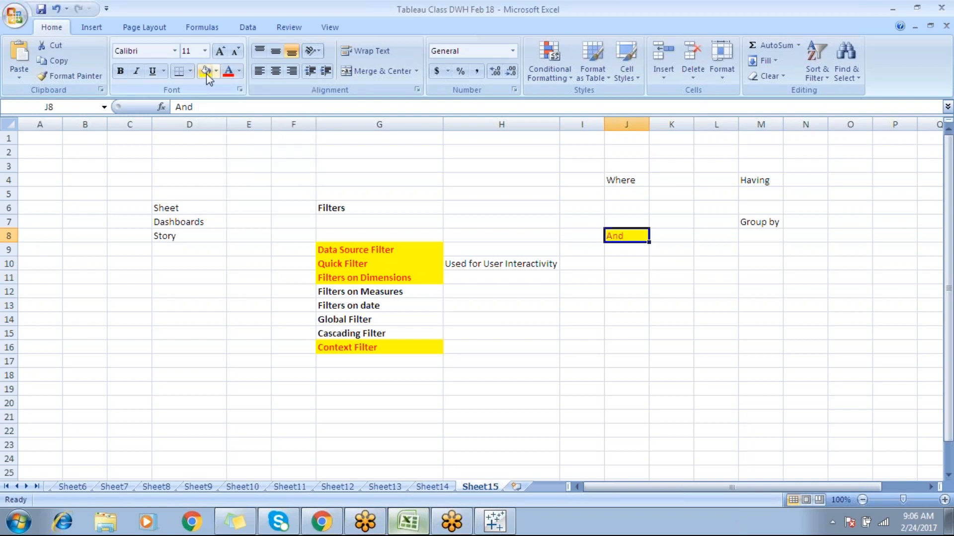
left_click(120, 71)
Return to Tableau and remove the Sub-Category (copy) filter.
left_click(497, 524)
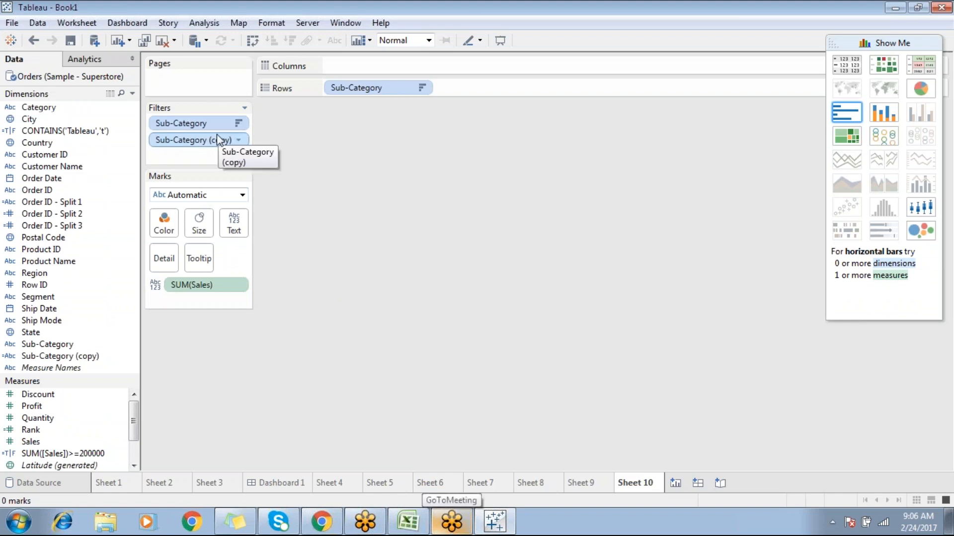
left_click_drag(238, 141, 258, 326)
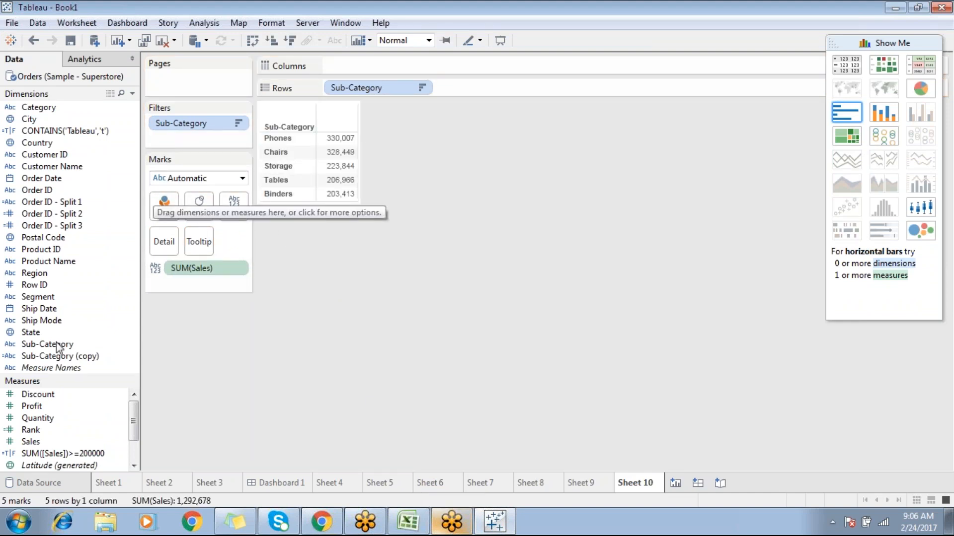
Switch to the Excel notes and enter "set" in cell H20.
left_click(407, 522)
left_click(478, 401)
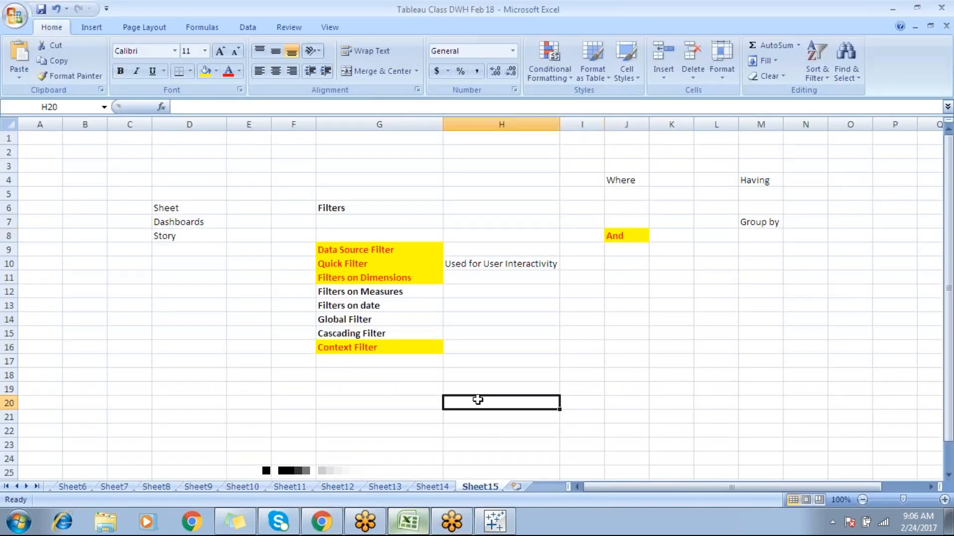
type("set")
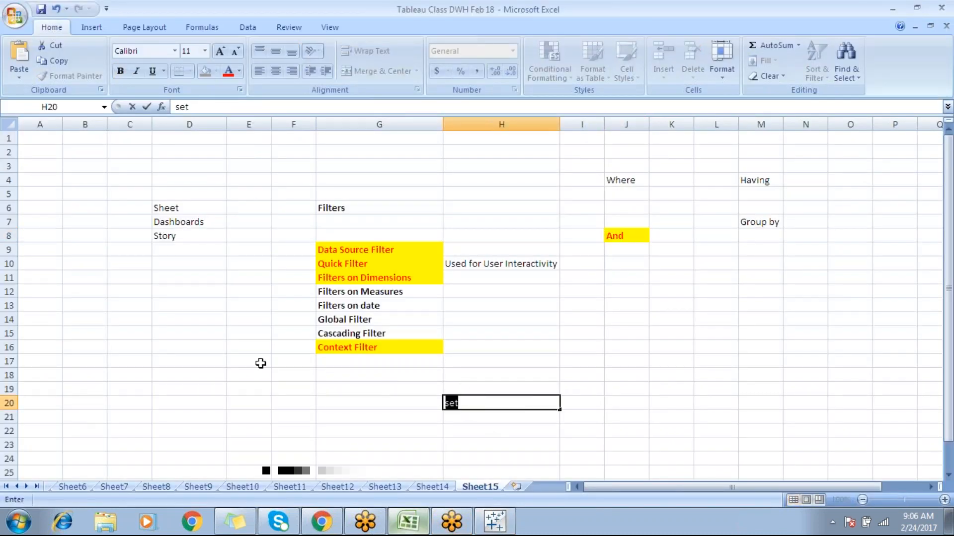
left_click(361, 428)
left_click(473, 409)
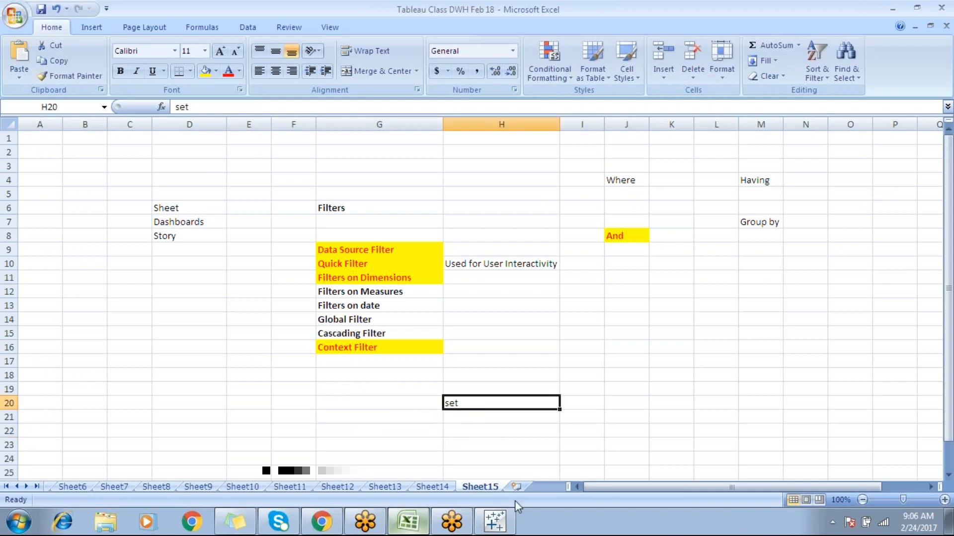
Review the Data Source Filter, Quick Filter and Filters on Dimensions cells in the Excel notes, and return to Tableau.
left_click(494, 521)
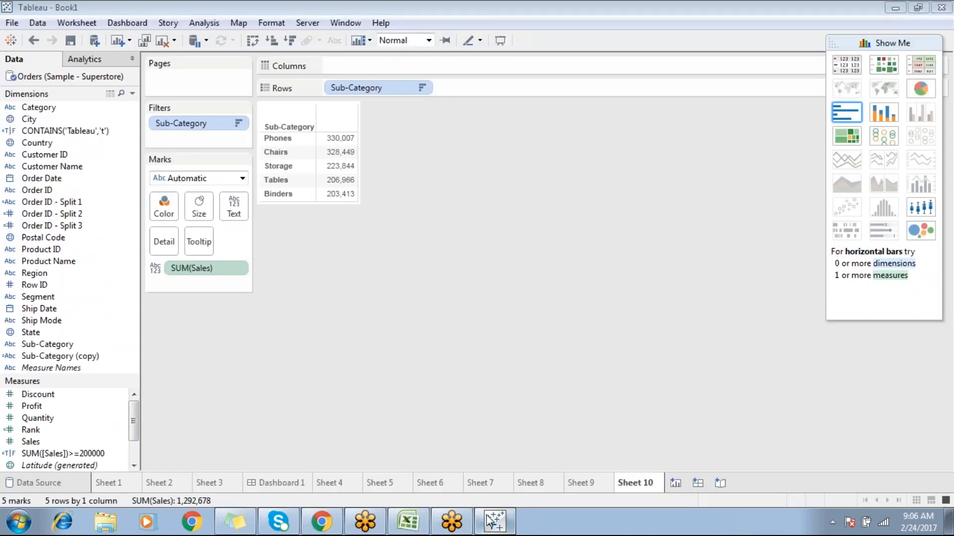
left_click(489, 521)
left_click_drag(378, 251, 388, 278)
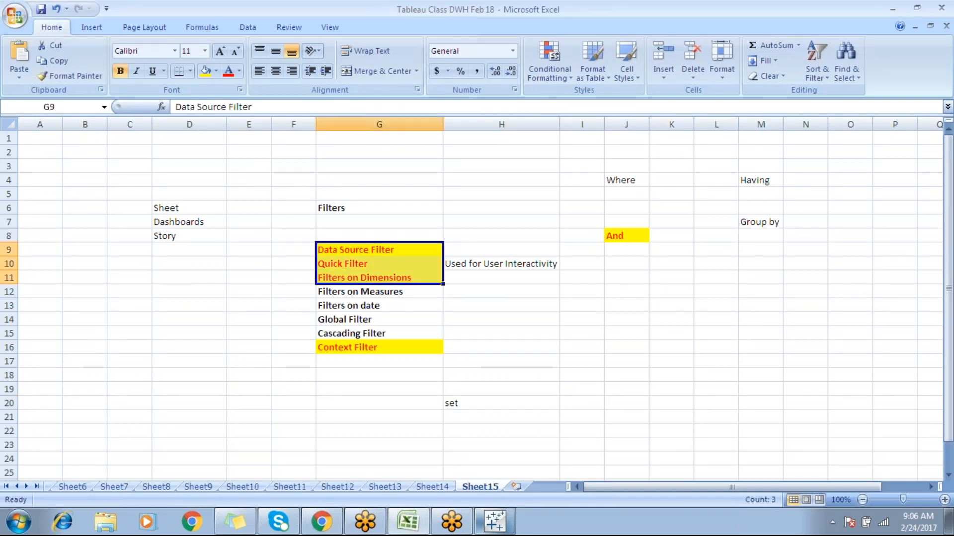
left_click(494, 521)
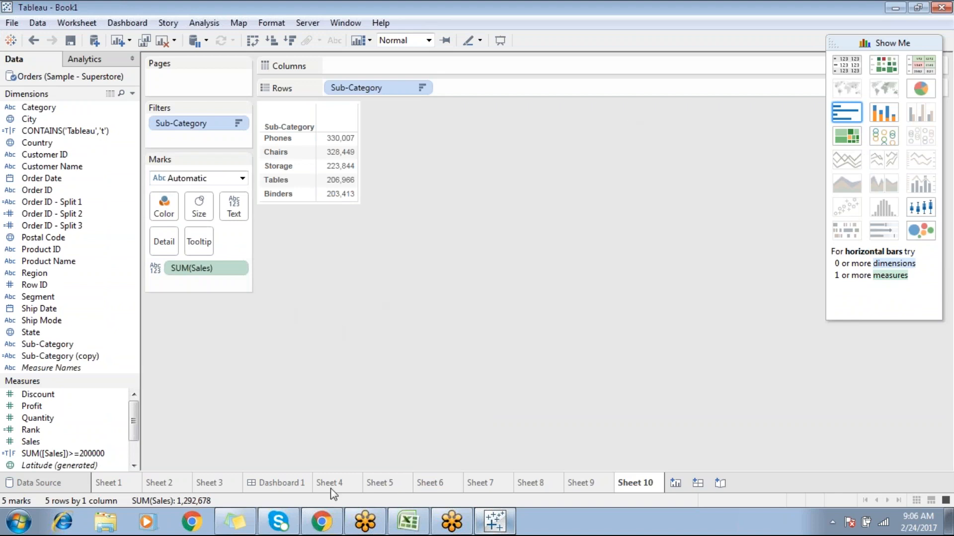
Switch to the Flipkart Mobiles page in Chrome and raise the maximum price filter to ₹35000+.
left_click(321, 521)
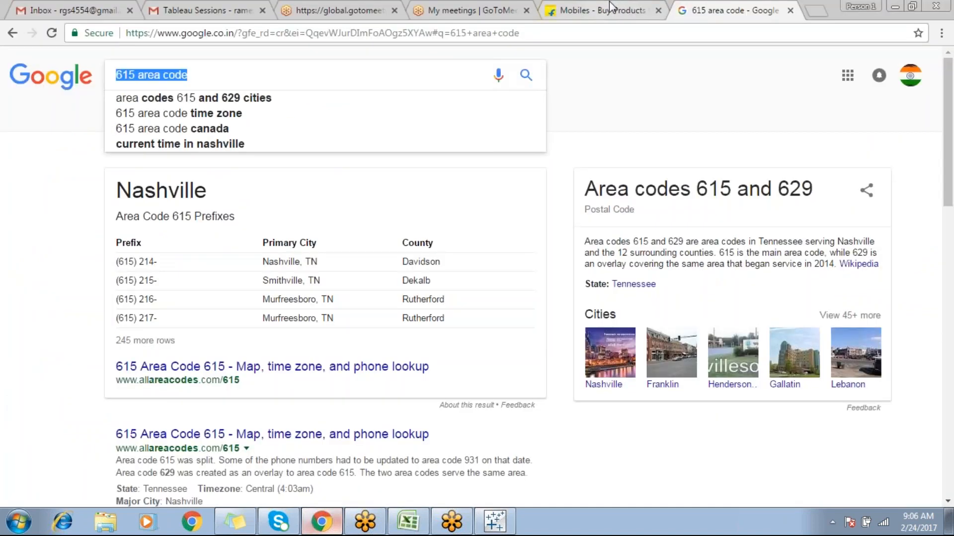
left_click(610, 9)
scroll(102, 345, "down", 4)
scroll(102, 345, "up", 10)
scroll(101, 379, "up", 20)
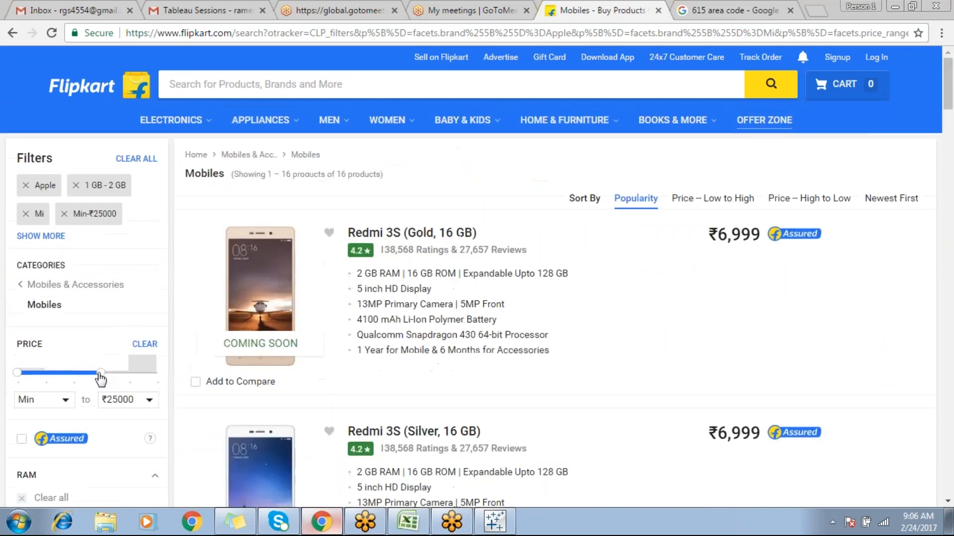
left_click_drag(101, 379, 157, 379)
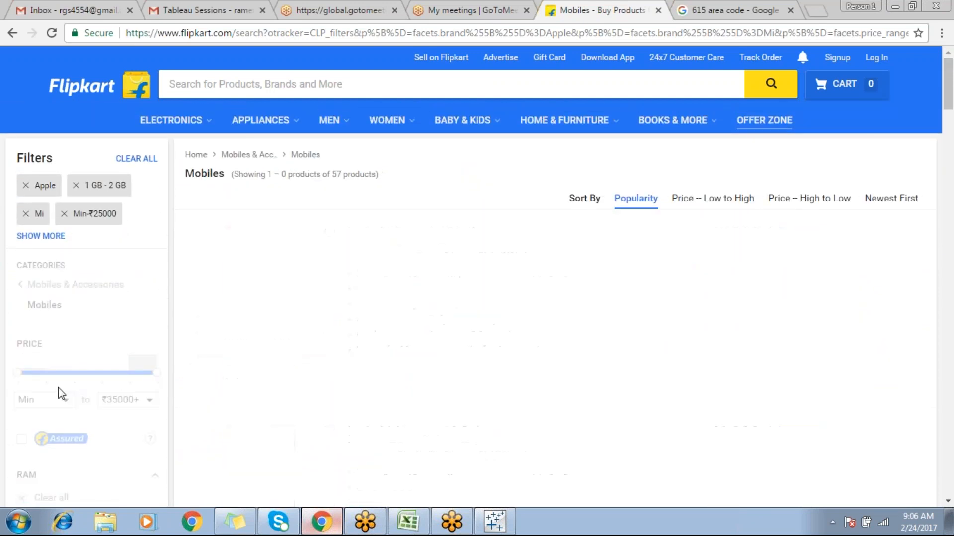
Narrow the Flipkart price filter to the range ₹18000 to ₹25000.
left_click(149, 401)
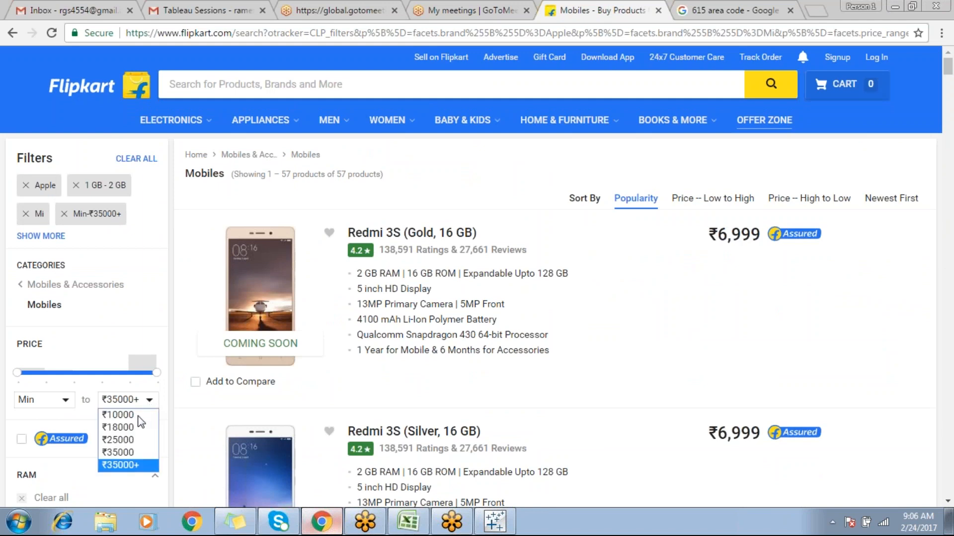
left_click(110, 373)
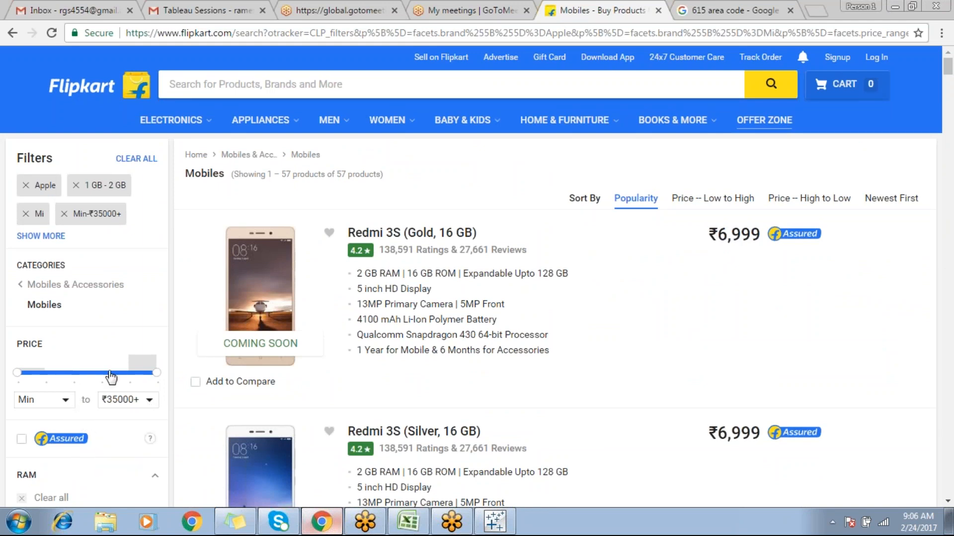
left_click_drag(17, 373, 70, 412)
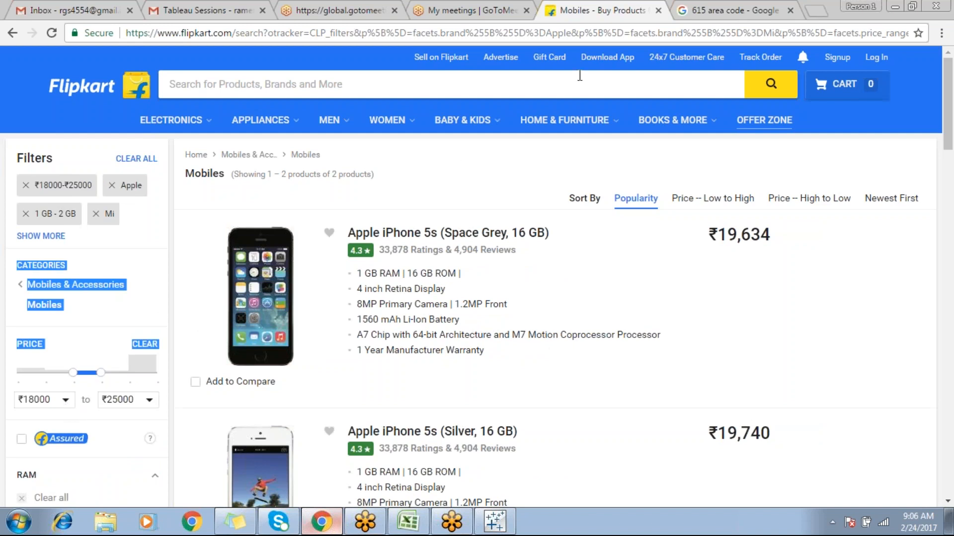
Return to Tableau, show a range filter for SUM(Sales) and collapse Show Me to reveal its slider.
left_click(493, 522)
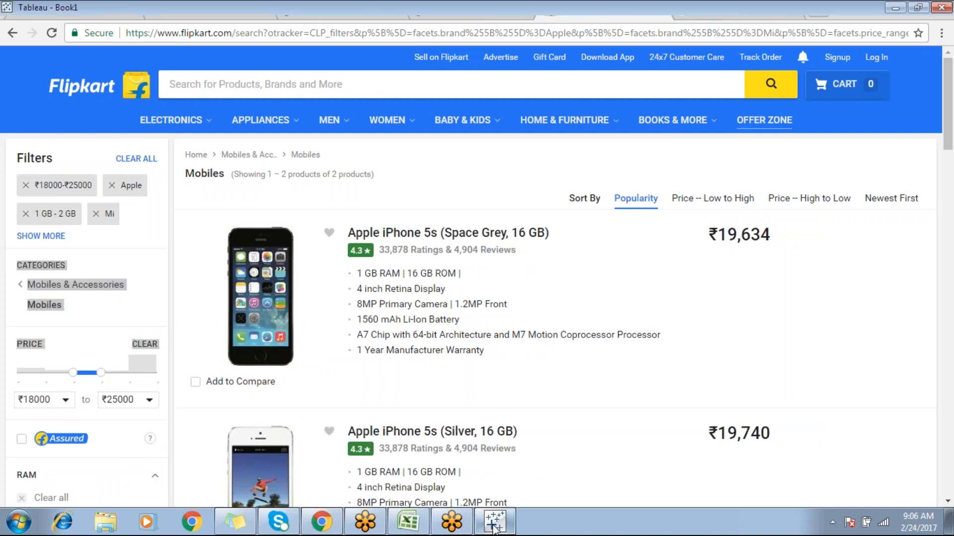
left_click(238, 269)
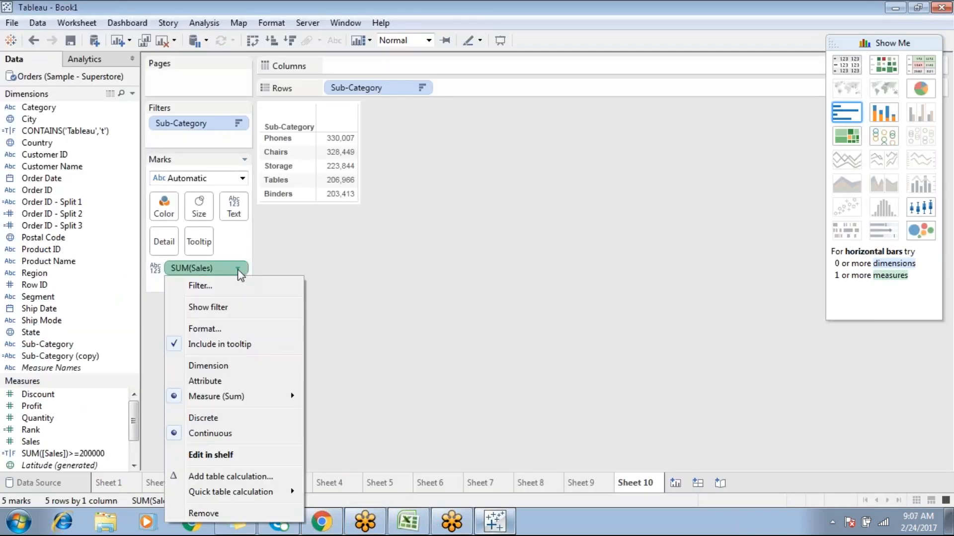
left_click(227, 312)
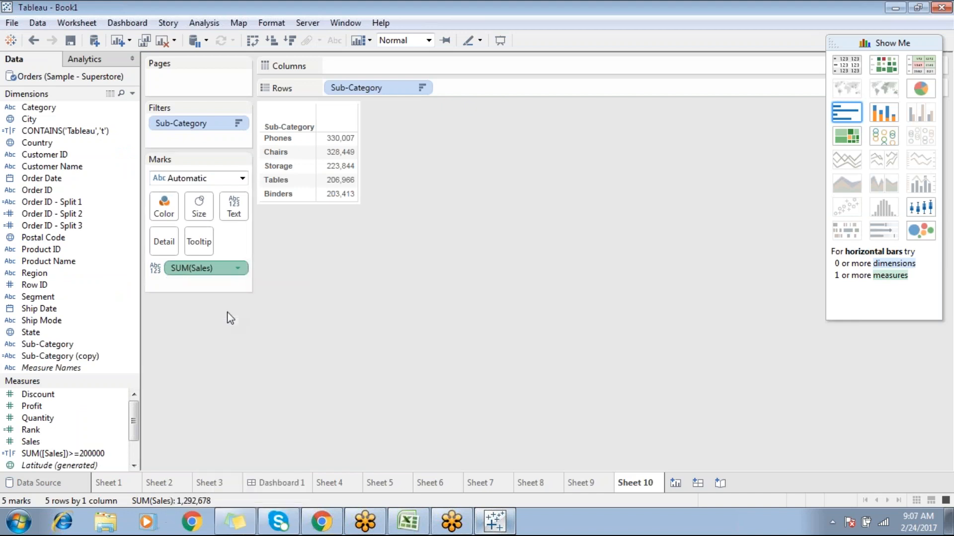
left_click(920, 40)
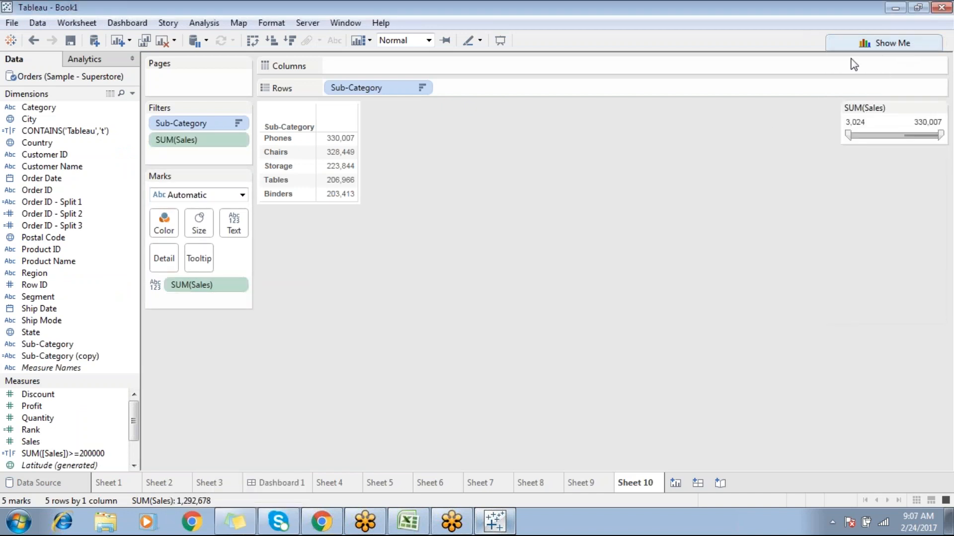
mouse_move(851, 135)
left_mouse_down()
mouse_move(870, 135)
mouse_move(856, 146)
mouse_move(847, 136)
left_mouse_up()
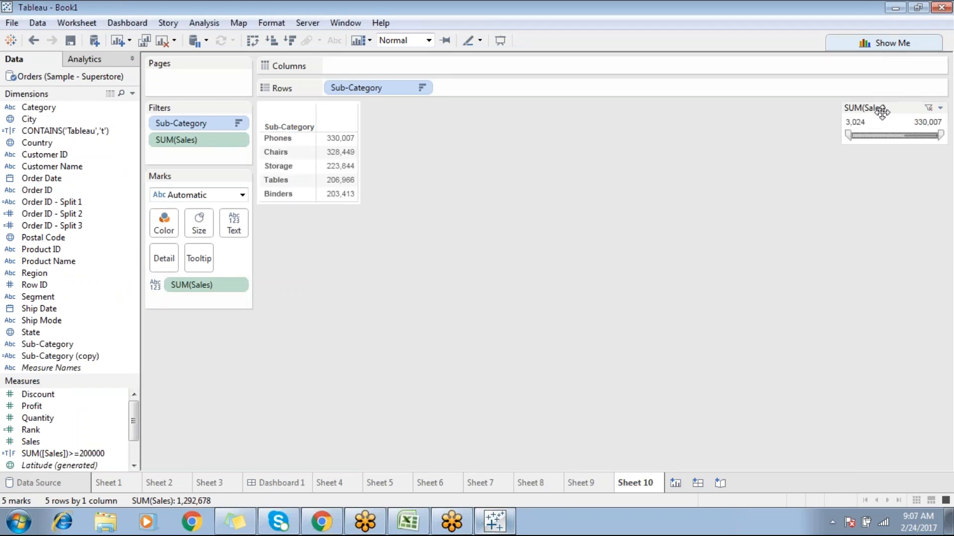
Switch to the Excel notes, select the Filters on Measures cell and save the Excel workbook.
left_click(407, 522)
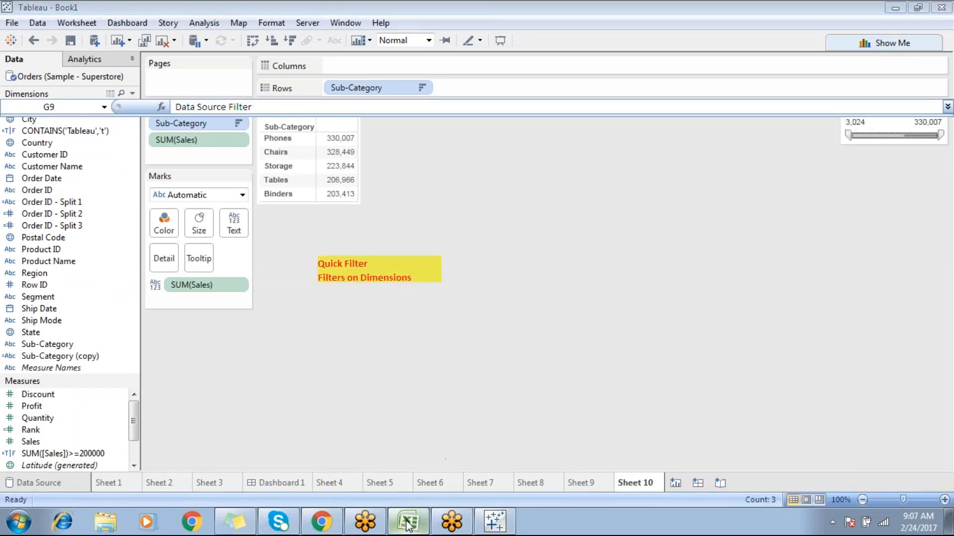
left_click(375, 294)
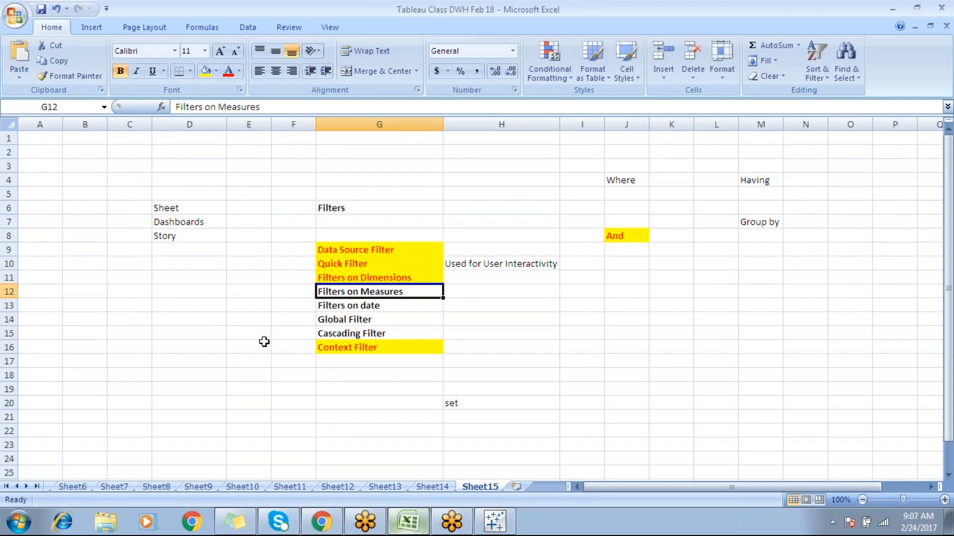
left_click(40, 11)
Return to Tableau and save the workbook as "Filters 8AM feb" in the Tableau Packaged Workbook (*.twbx) format.
left_click(493, 531)
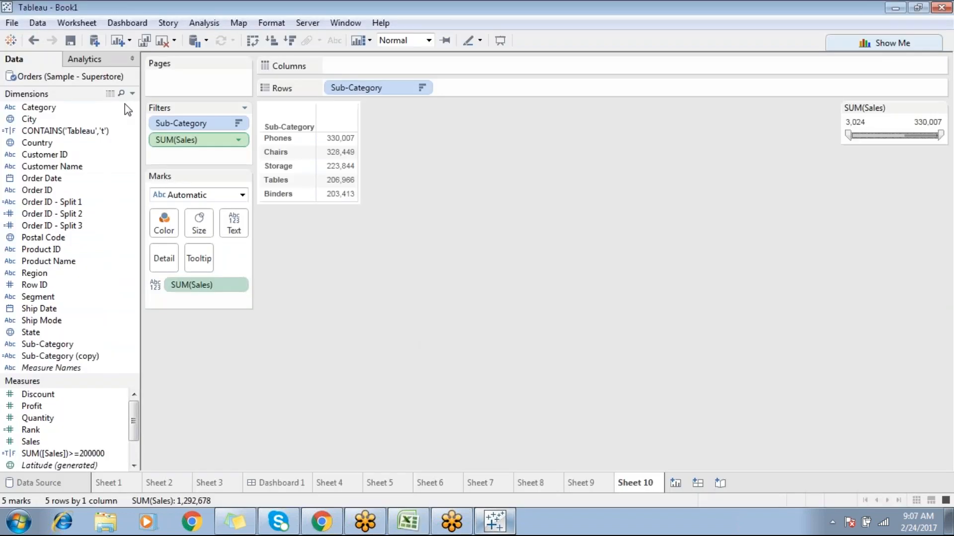
key("ctrl+s")
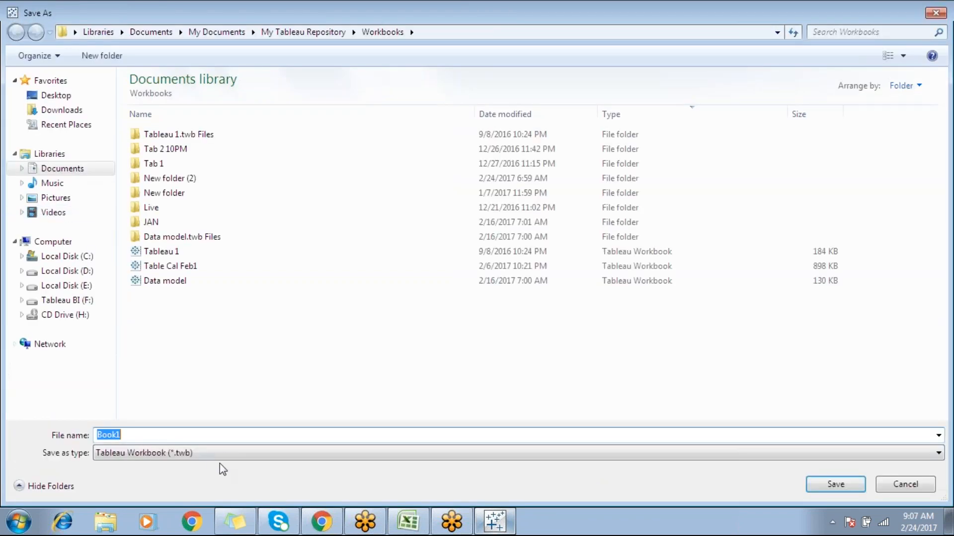
type("Filters")
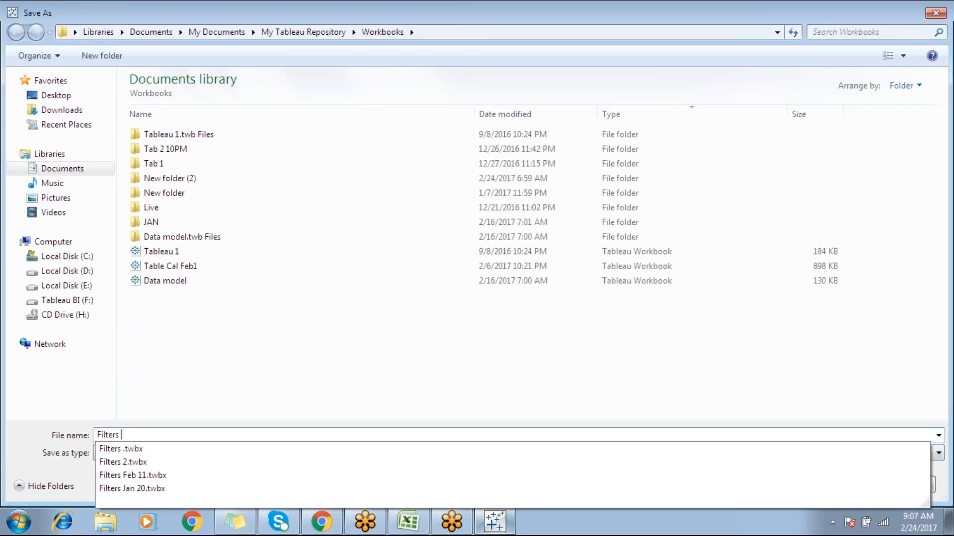
left_click(874, 16)
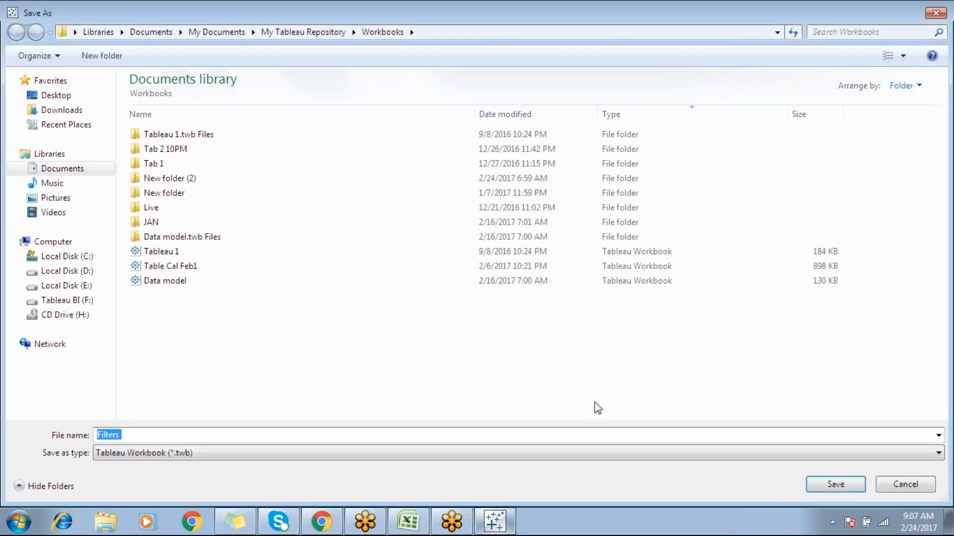
left_click(146, 438)
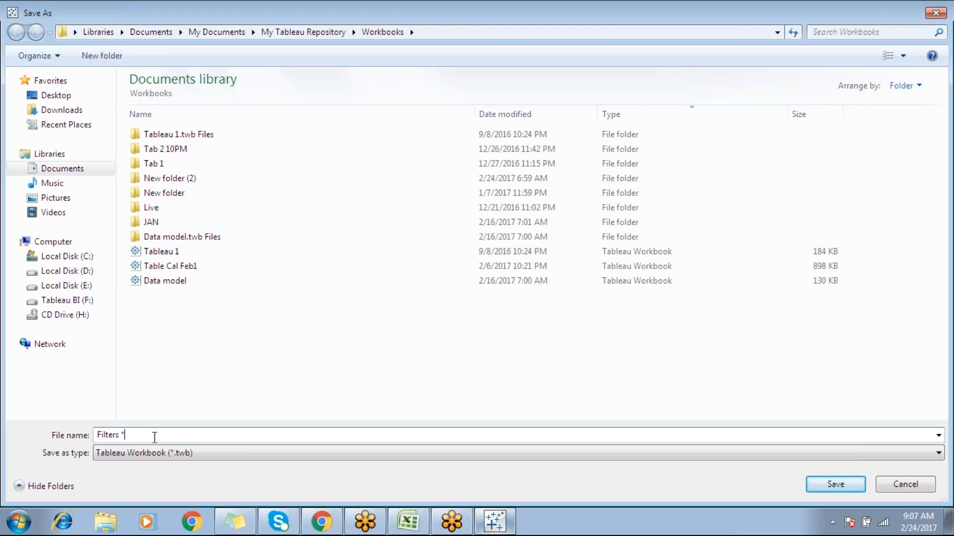
type("8AM")
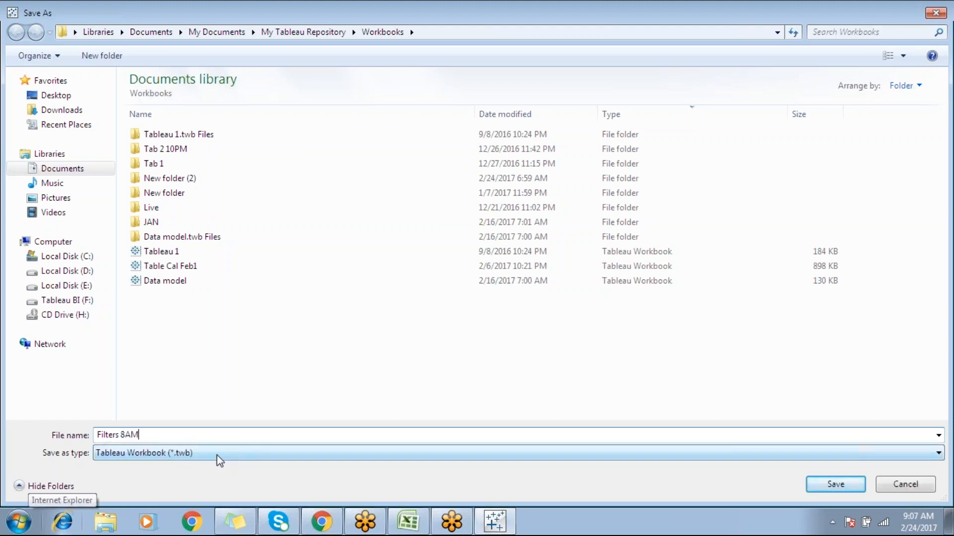
type(" feb")
left_click(329, 454)
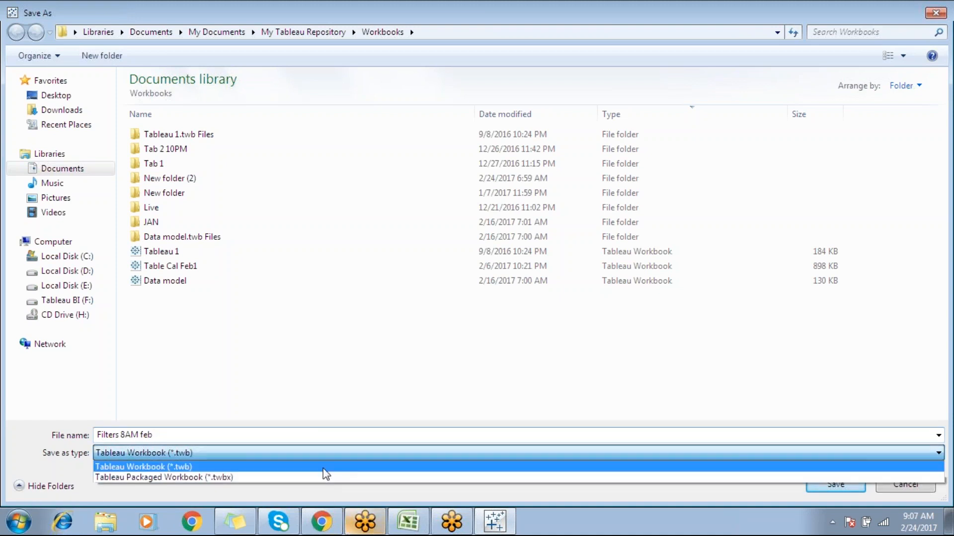
left_click(320, 477)
left_click(829, 481)
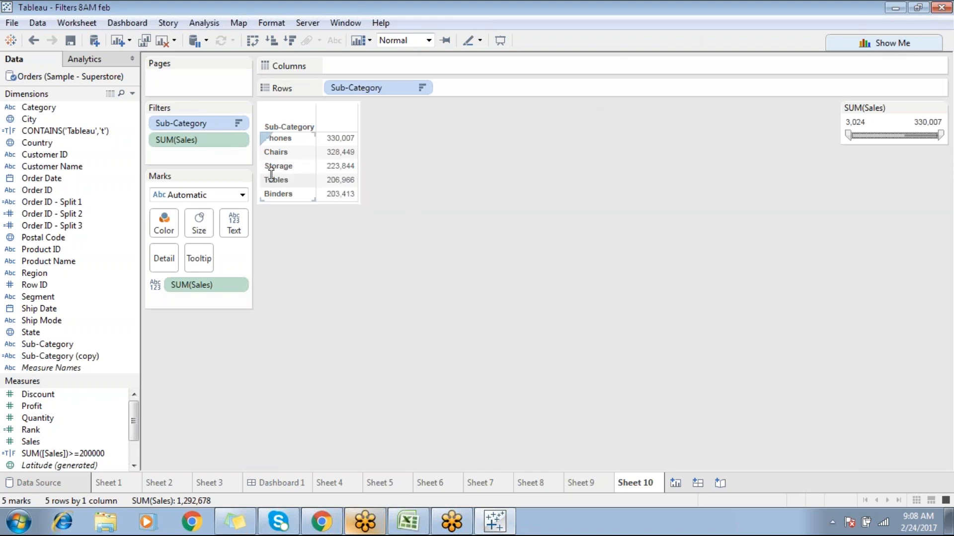
Add a new worksheet with Postal Code on Rows and highlight codes 01453, 01841 and 46544 in turn.
left_click(676, 483)
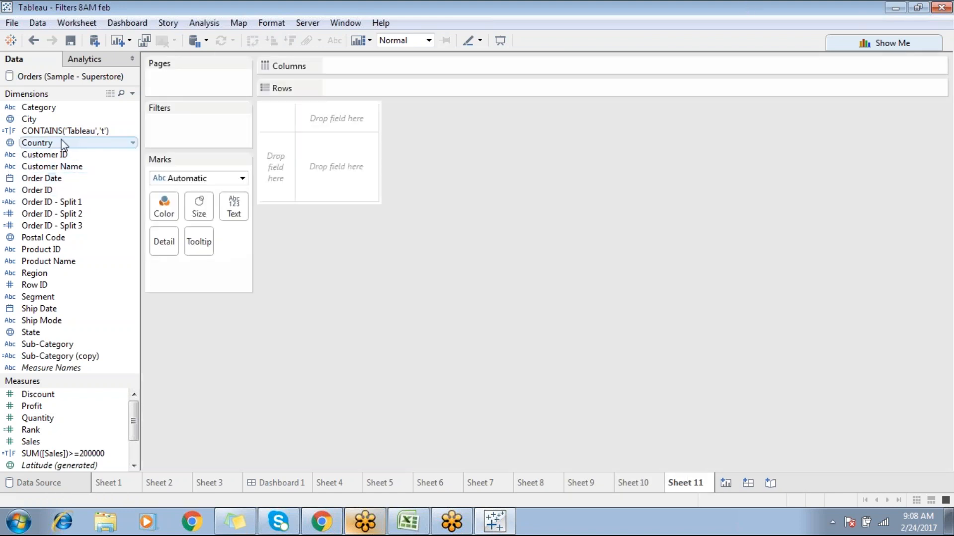
left_click_drag(50, 239, 365, 92)
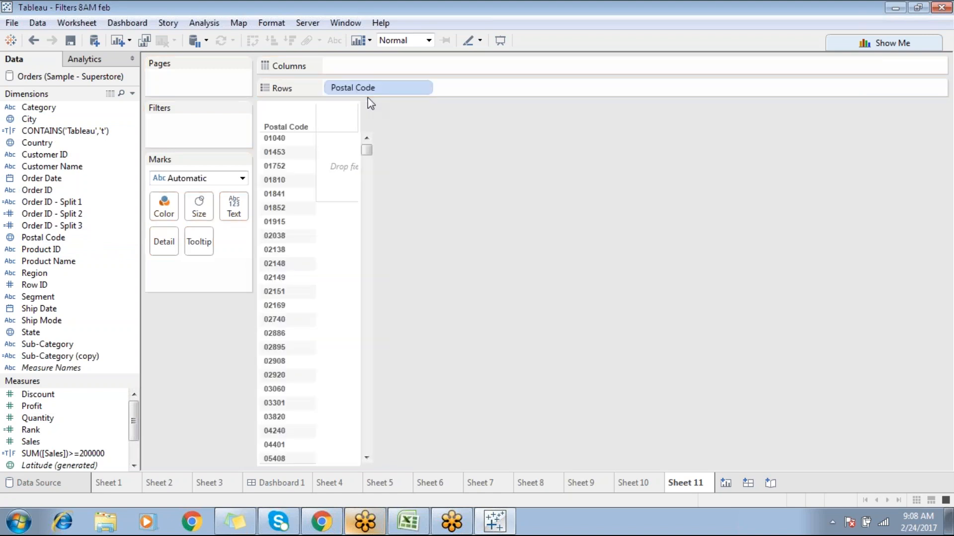
left_click(282, 157)
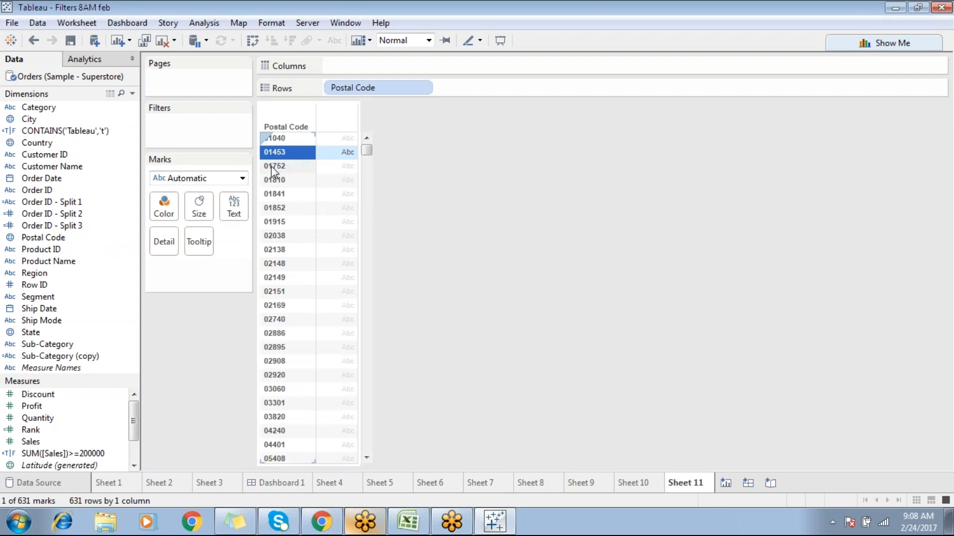
left_click(475, 258)
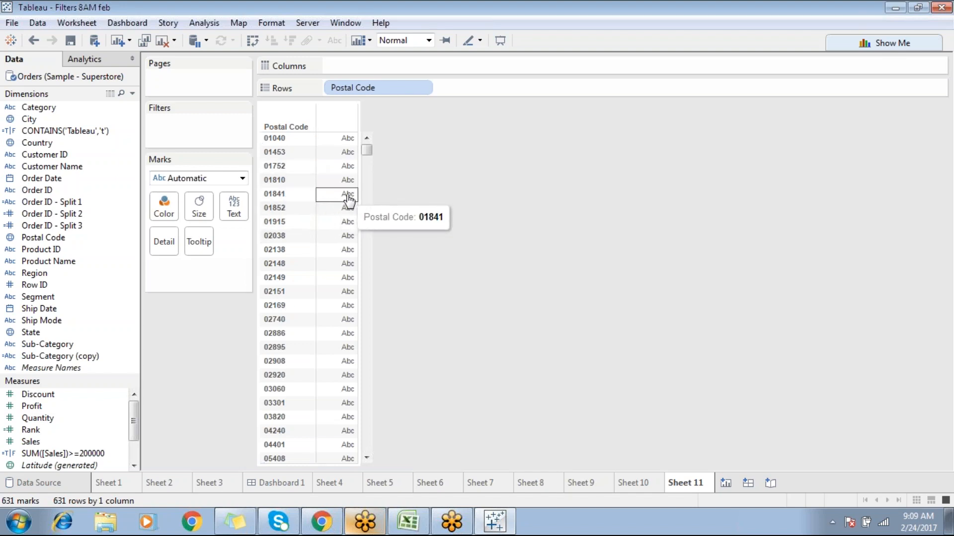
left_click(275, 195)
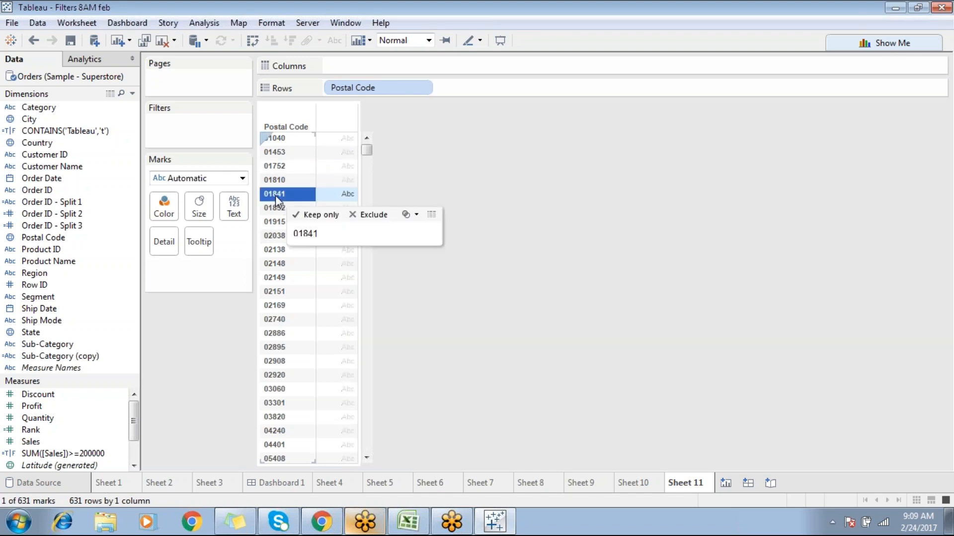
left_click(378, 199)
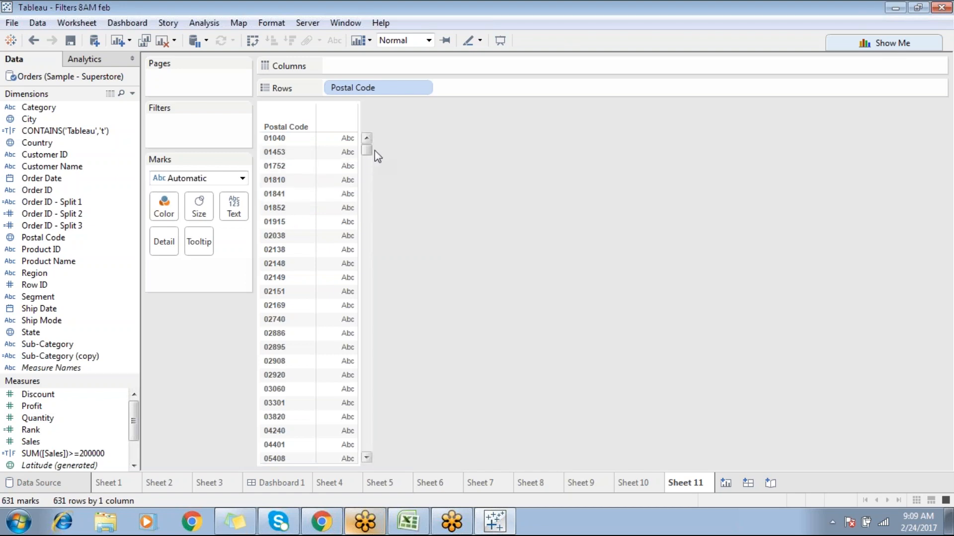
left_click_drag(367, 150, 368, 268)
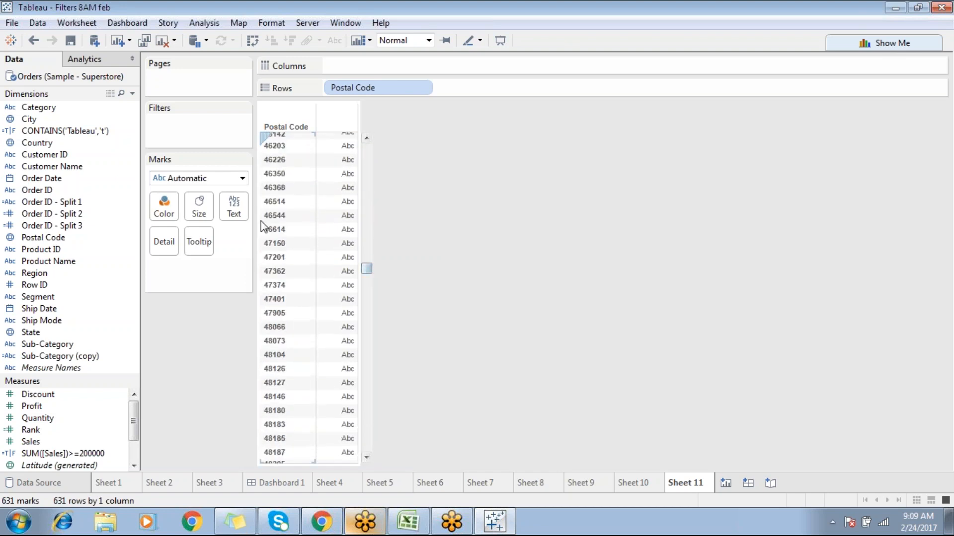
left_click(270, 216)
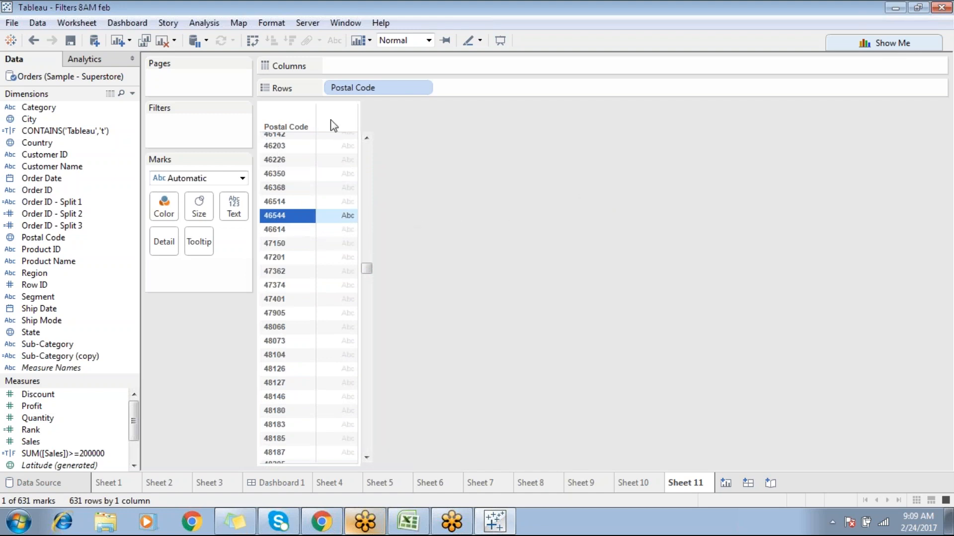
left_click_drag(364, 271, 366, 144)
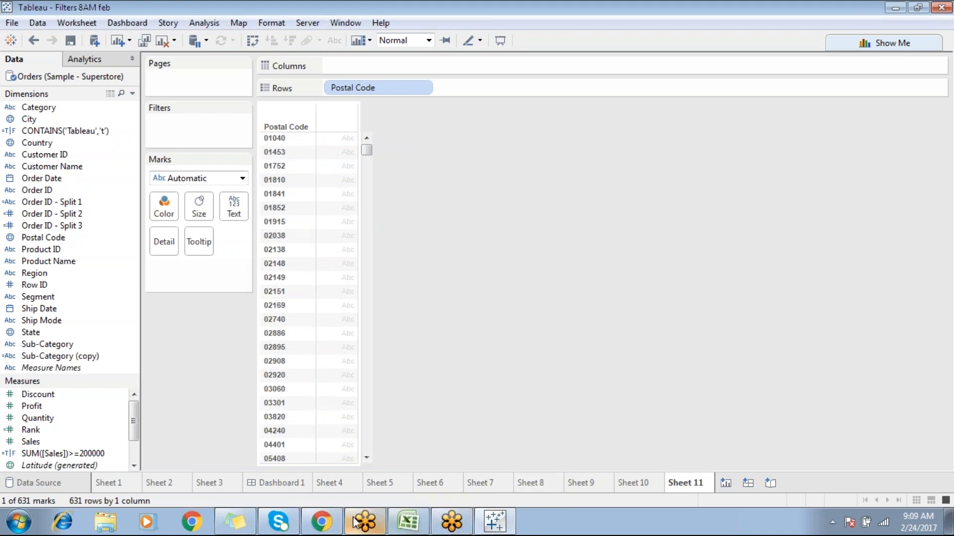
Switch to Chrome, search for "wikipedia for india" in a new tab and open the Wikipedia article on India.
left_click(331, 522)
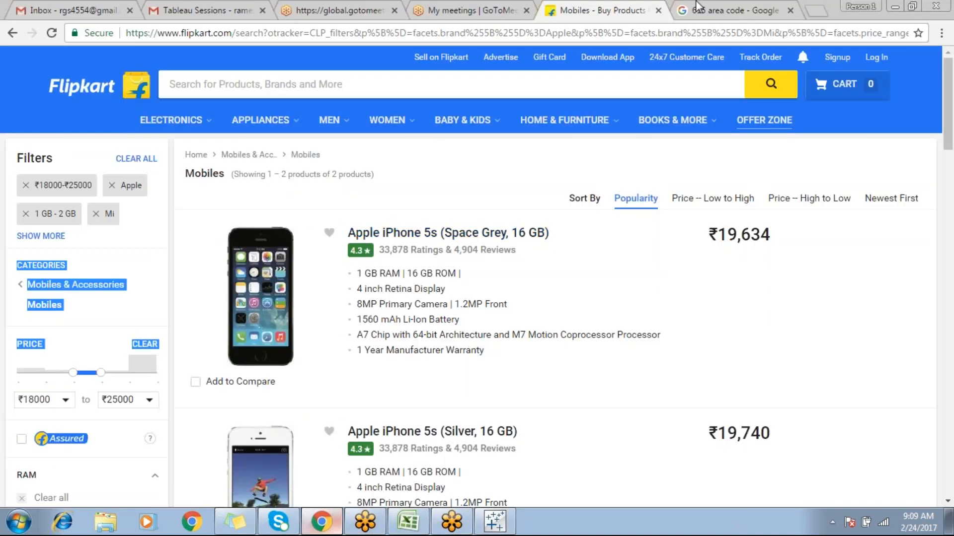
left_click(710, 10)
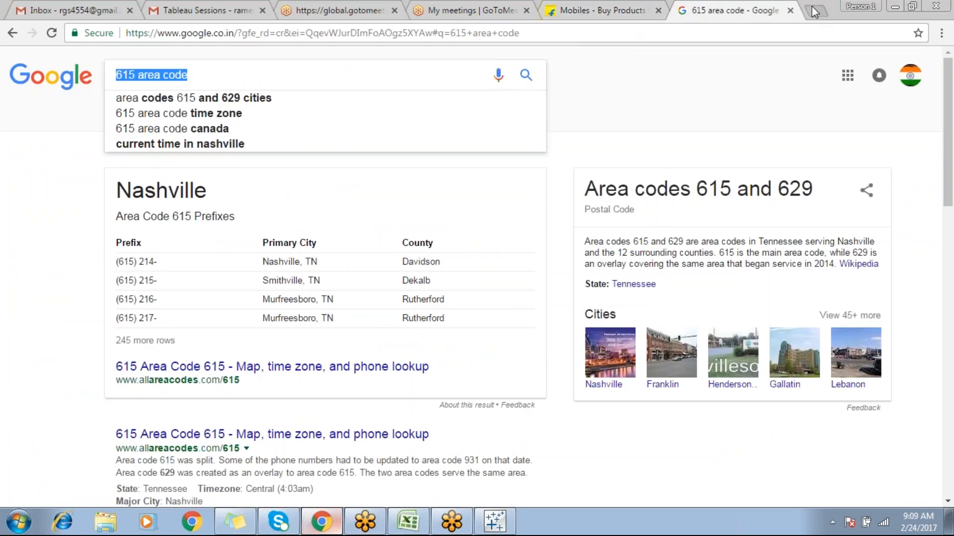
left_click(813, 8)
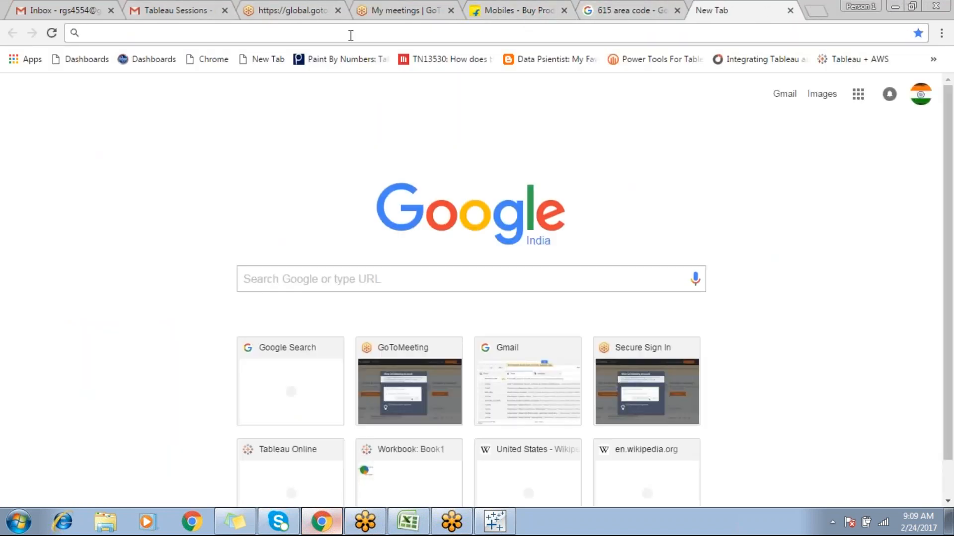
type("wiki")
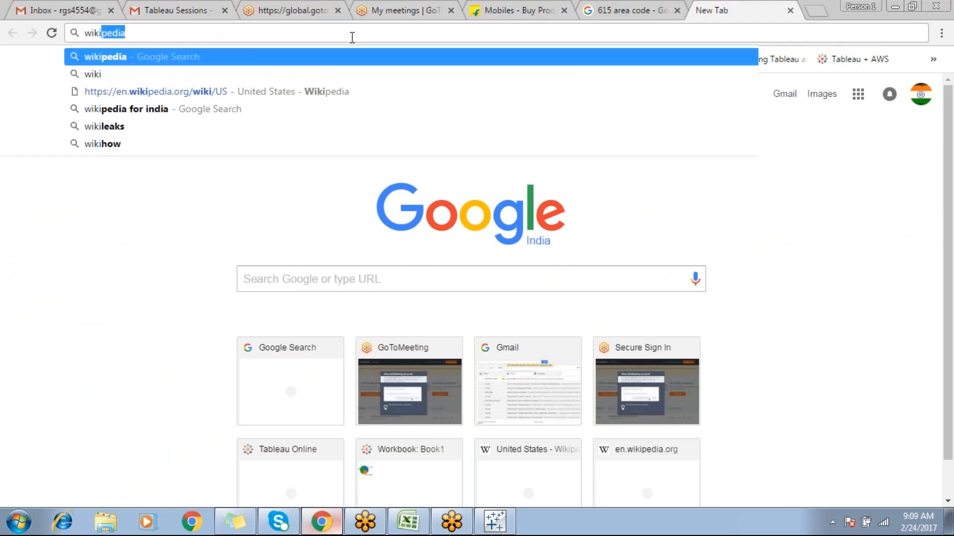
key("Return")
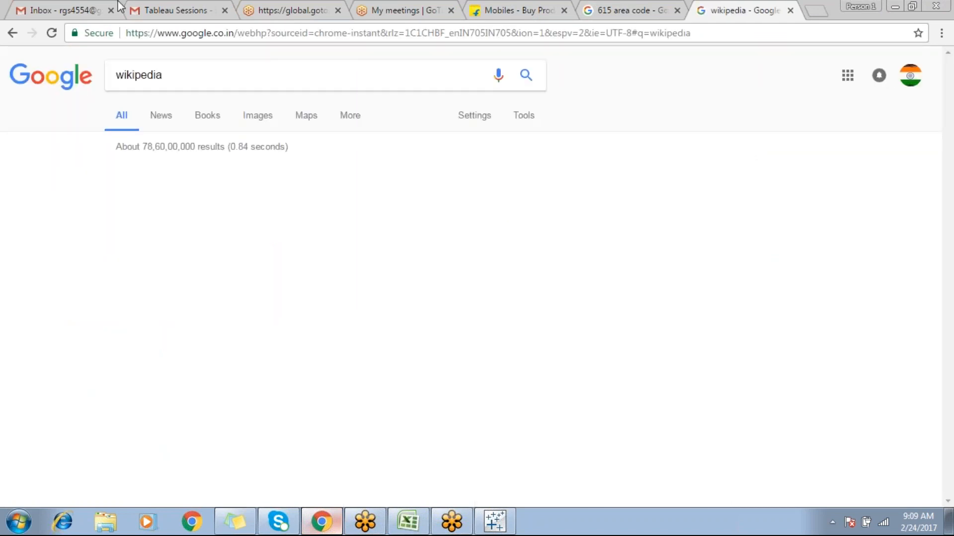
left_click(244, 75)
type("f")
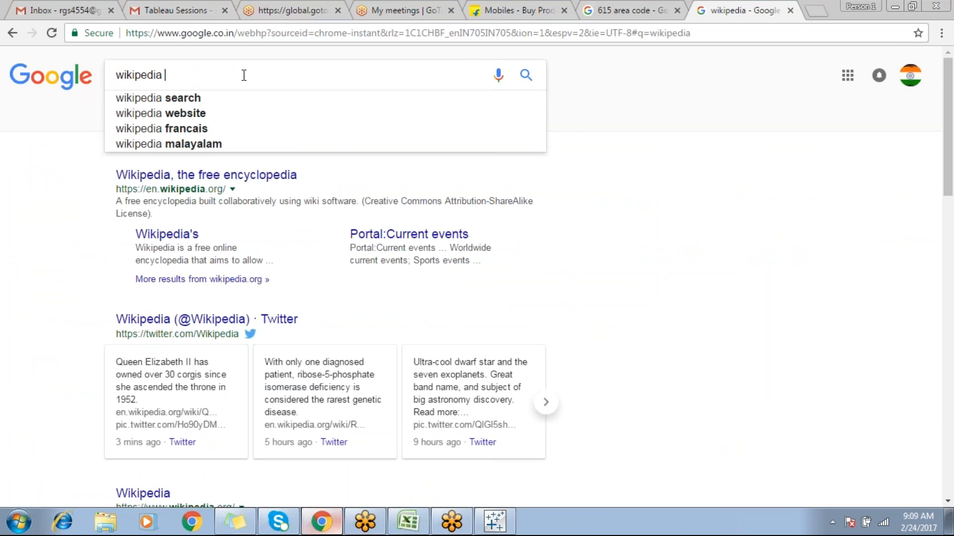
type("or")
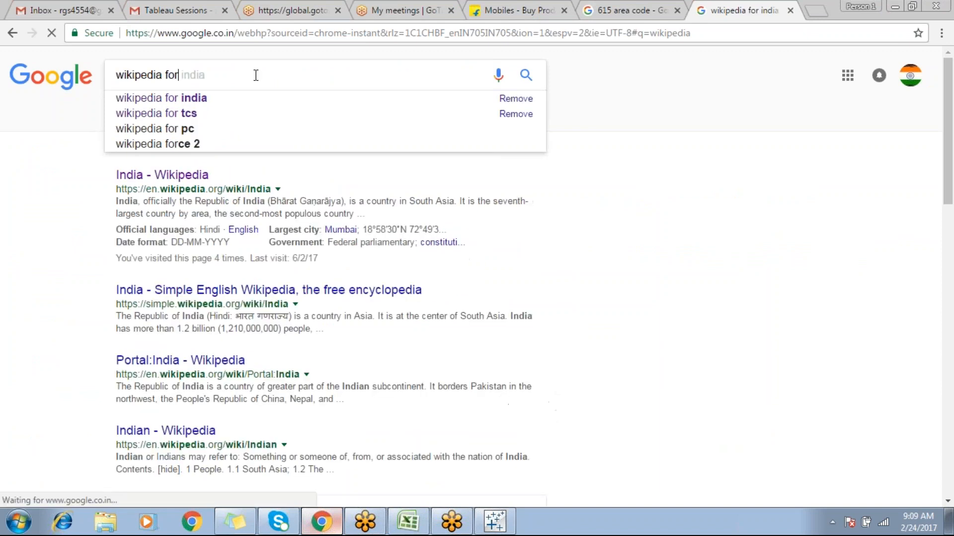
left_click(201, 104)
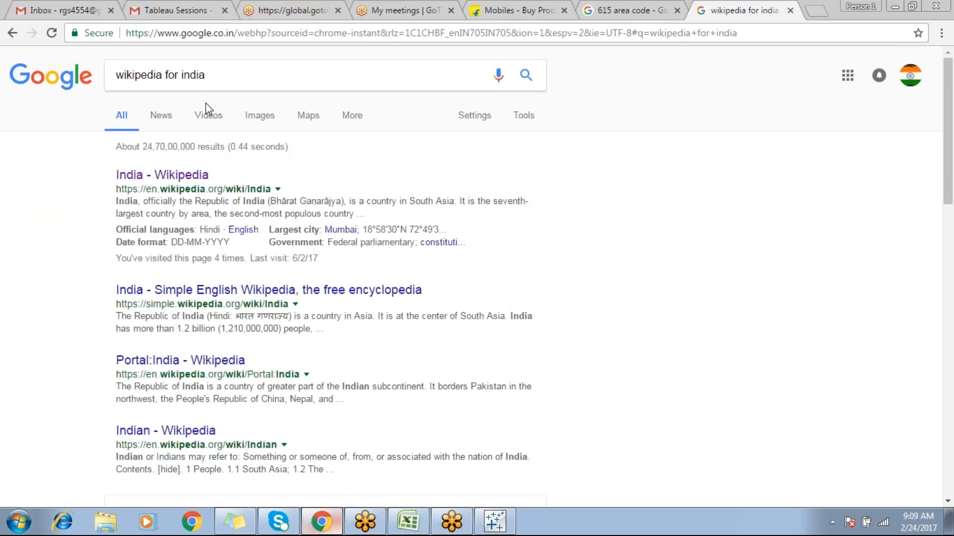
left_click(187, 175)
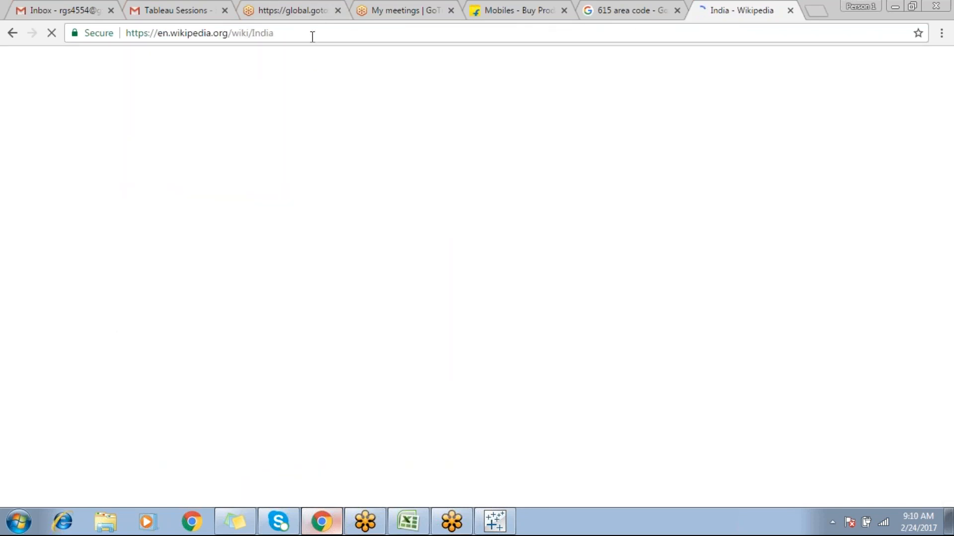
Replace India with US at the end of the Wikipedia URL, load that article and highlight its full address.
double_click(270, 33)
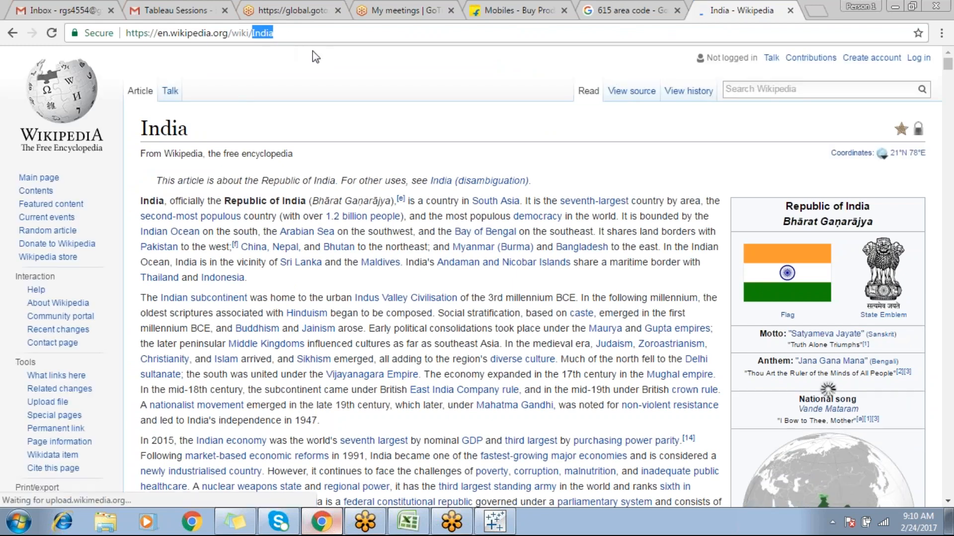
type("US")
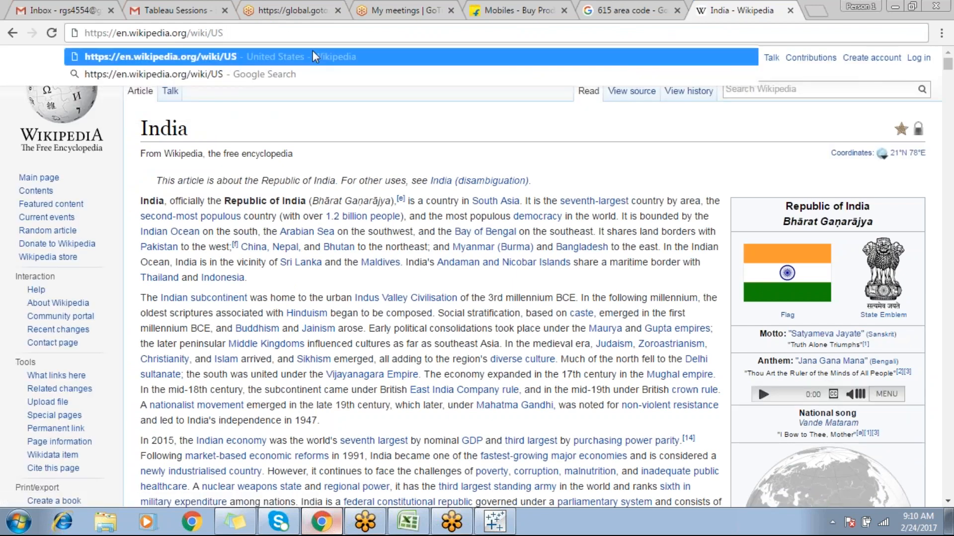
key("Escape")
key("Return")
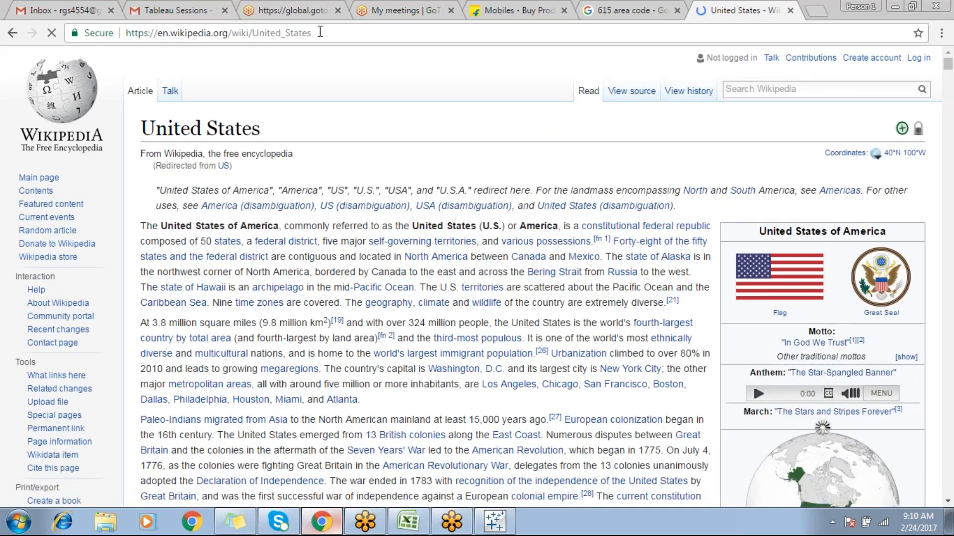
left_click_drag(323, 33, 124, 33)
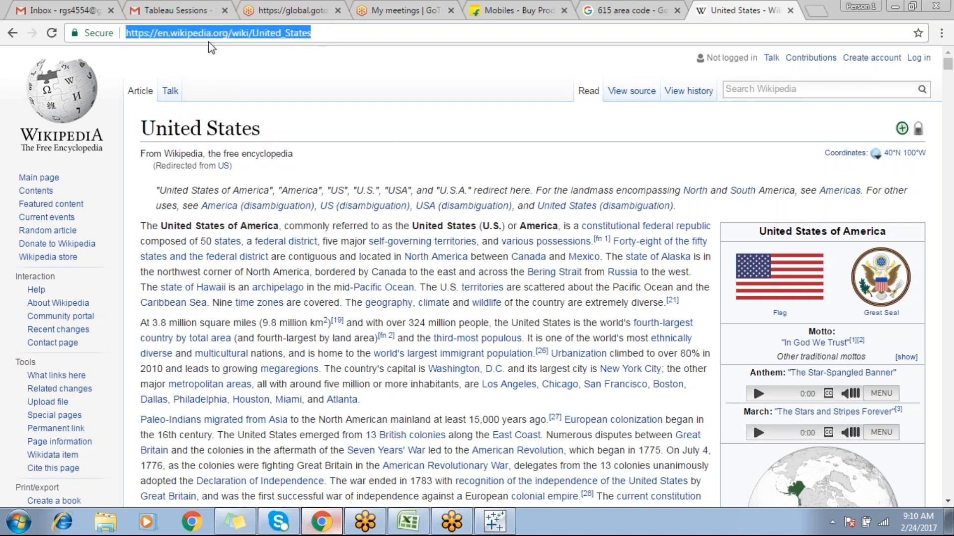
Replace United_States with Canada in the Wikipedia URL, load the article and highlight the country part of the address.
left_click_drag(312, 32, 252, 32)
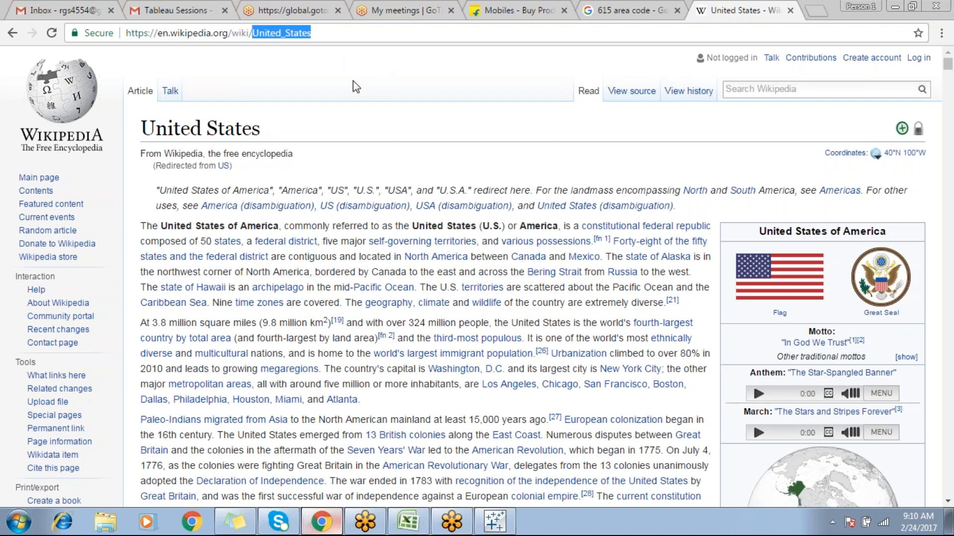
type("Canada")
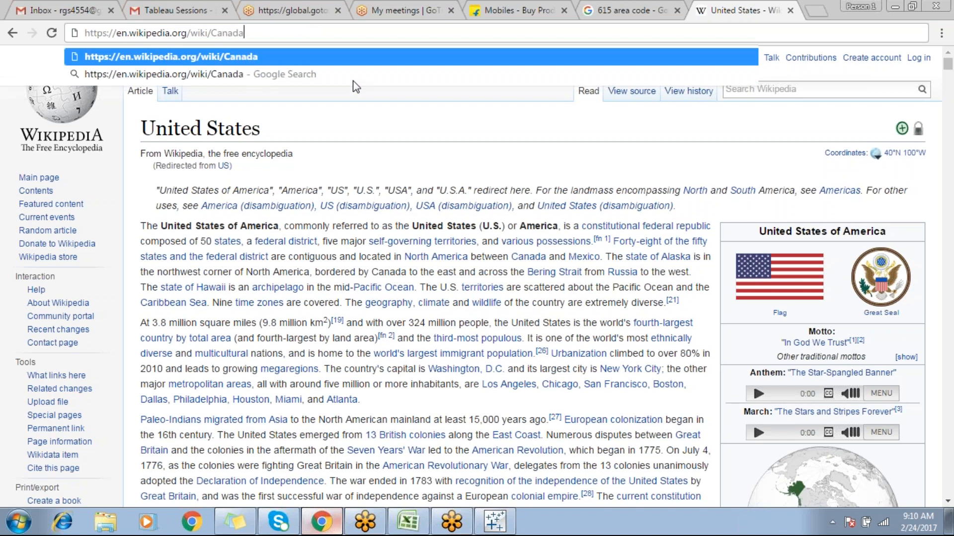
key("Return")
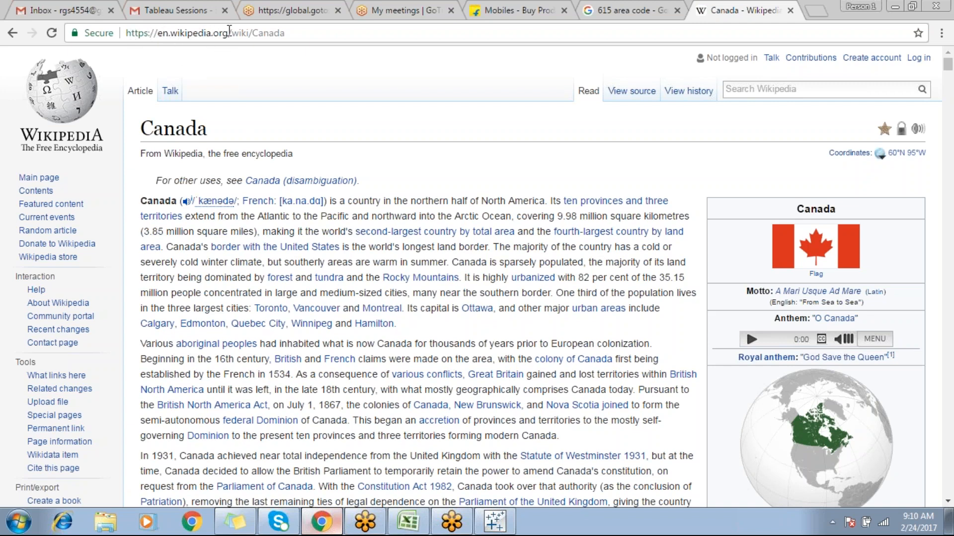
left_click_drag(255, 33, 289, 33)
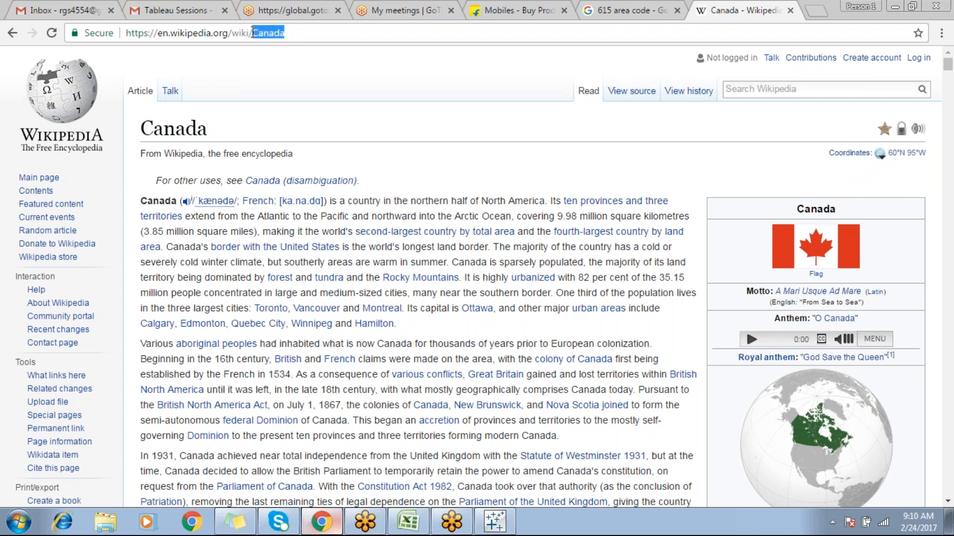
left_click_drag(288, 33, 254, 34)
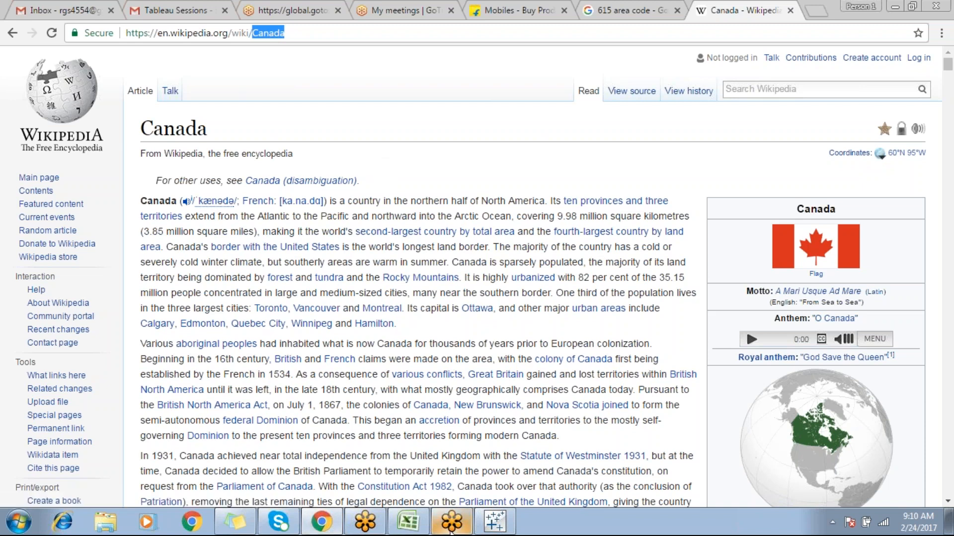
Switch back to Tableau and replace Postal Code with Customer Name on the Rows shelf.
left_click(323, 529)
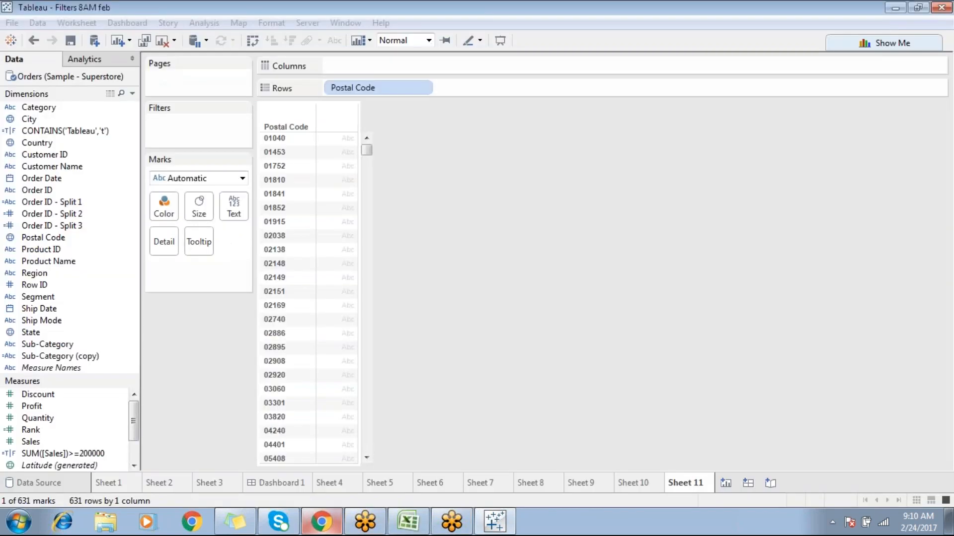
left_click_drag(374, 91, 119, 206)
left_click_drag(52, 166, 395, 92)
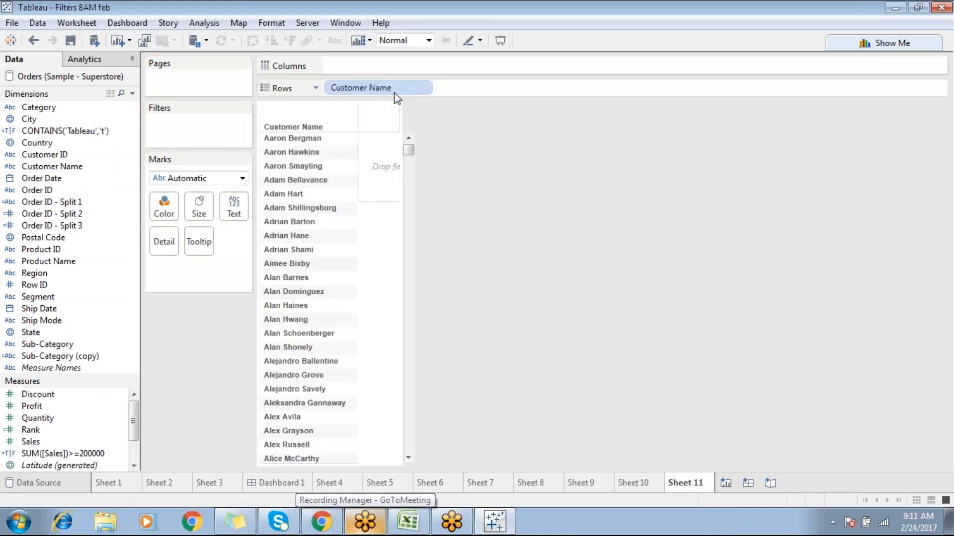
Highlight the first and third customer names in the view in turn, and clear the selection.
left_click(293, 141)
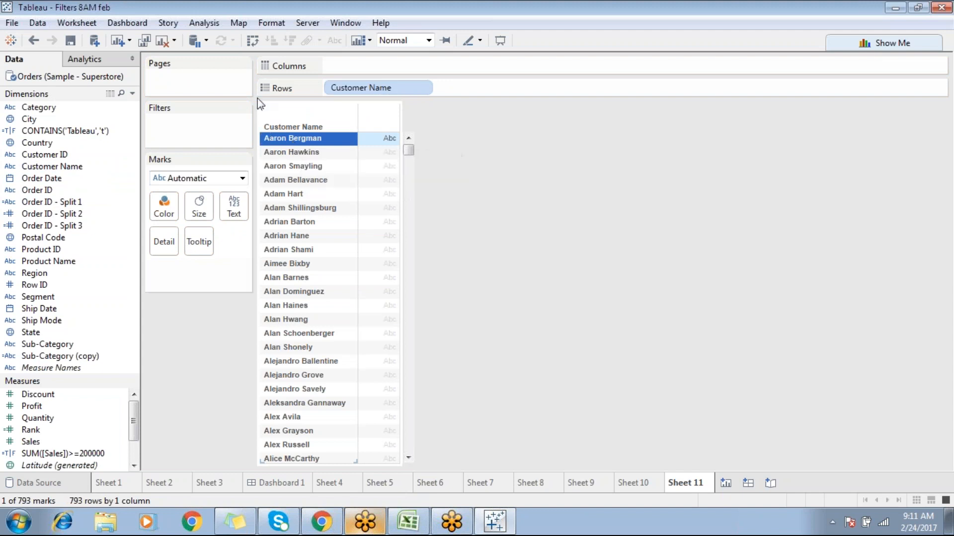
mouse_move(308, 144)
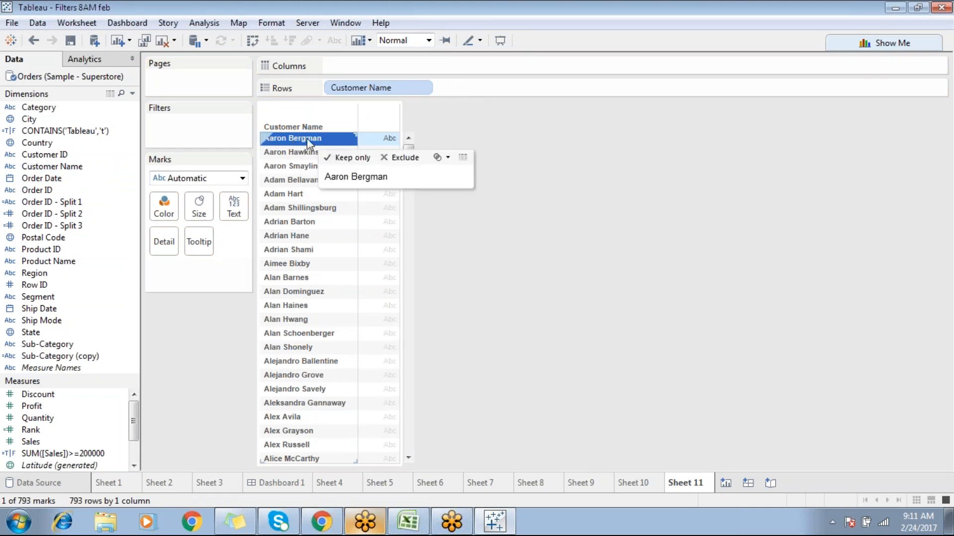
left_click(291, 169)
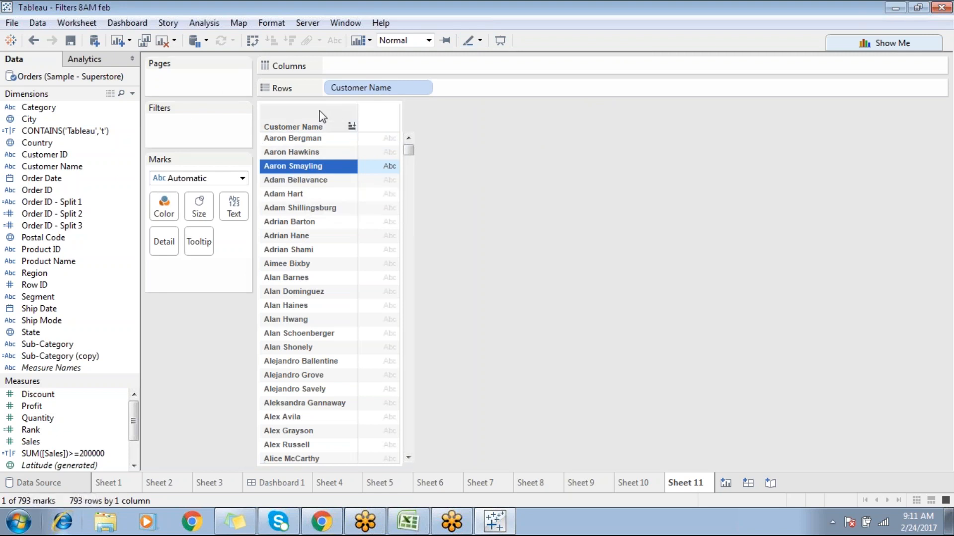
mouse_move(296, 168)
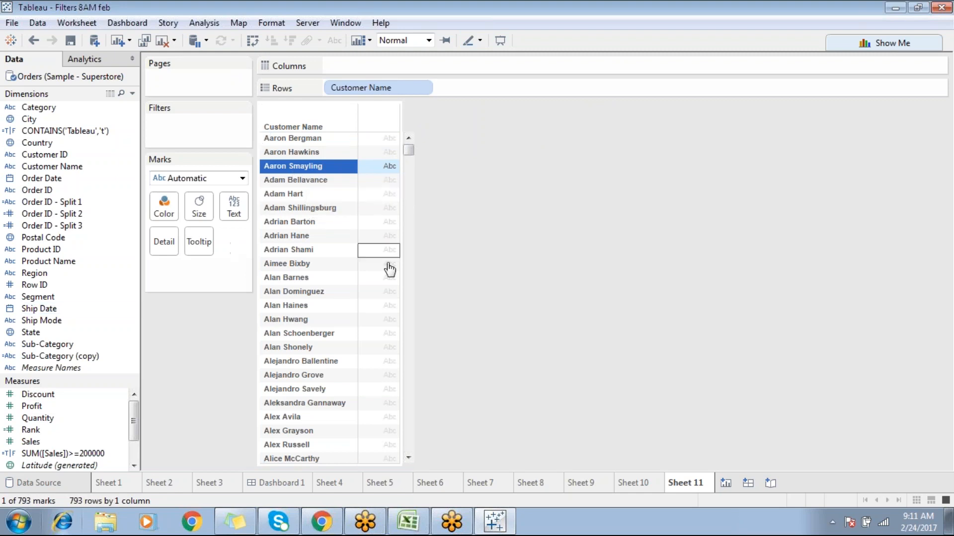
left_click(441, 257)
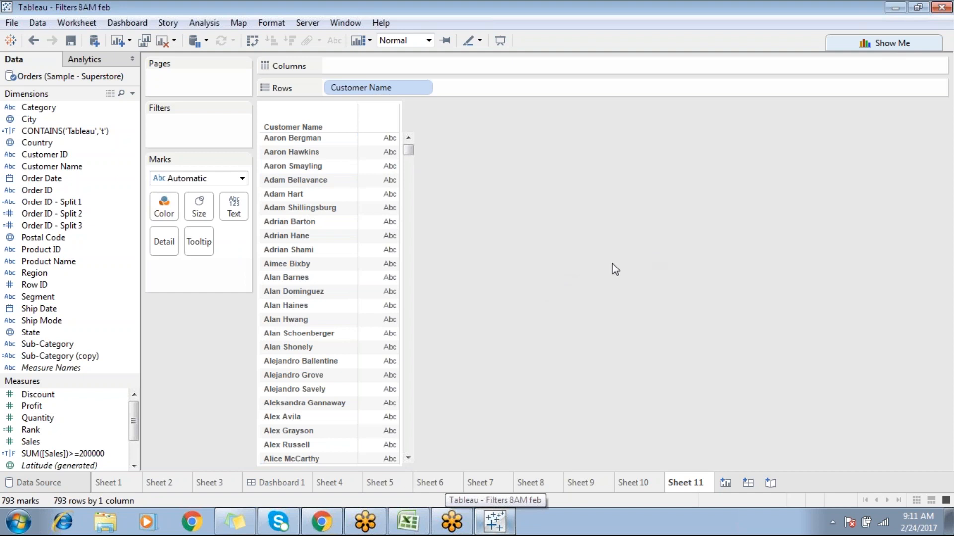
left_click(953, 229)
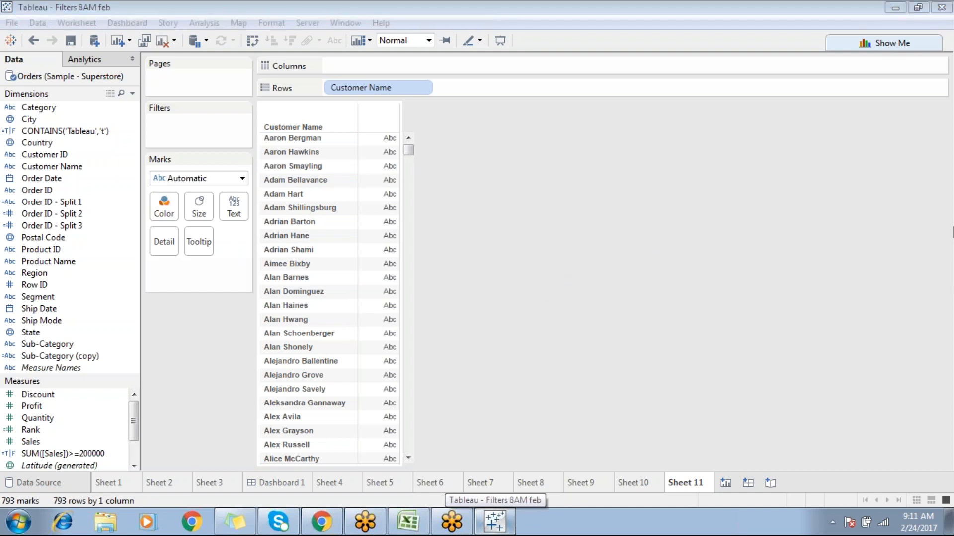